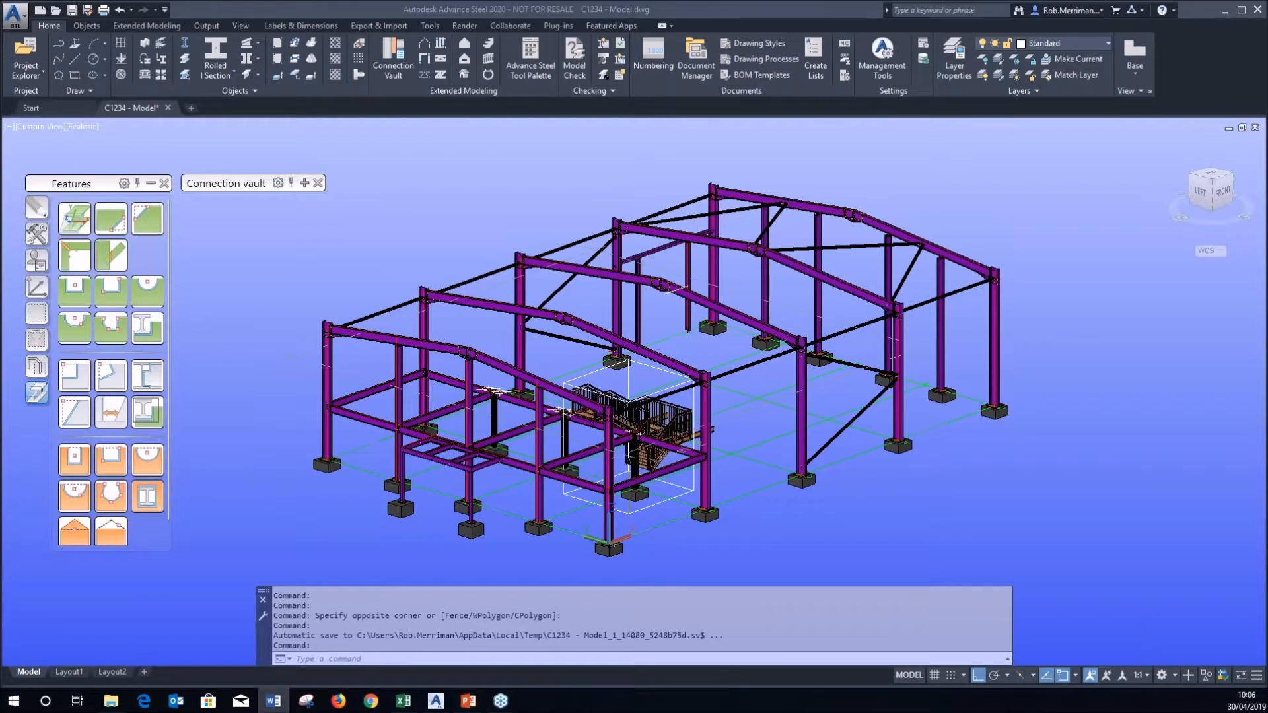
Run a clash check on only the parts around the column-to-rafter connection at the eaves near the staircase.
click(557, 203)
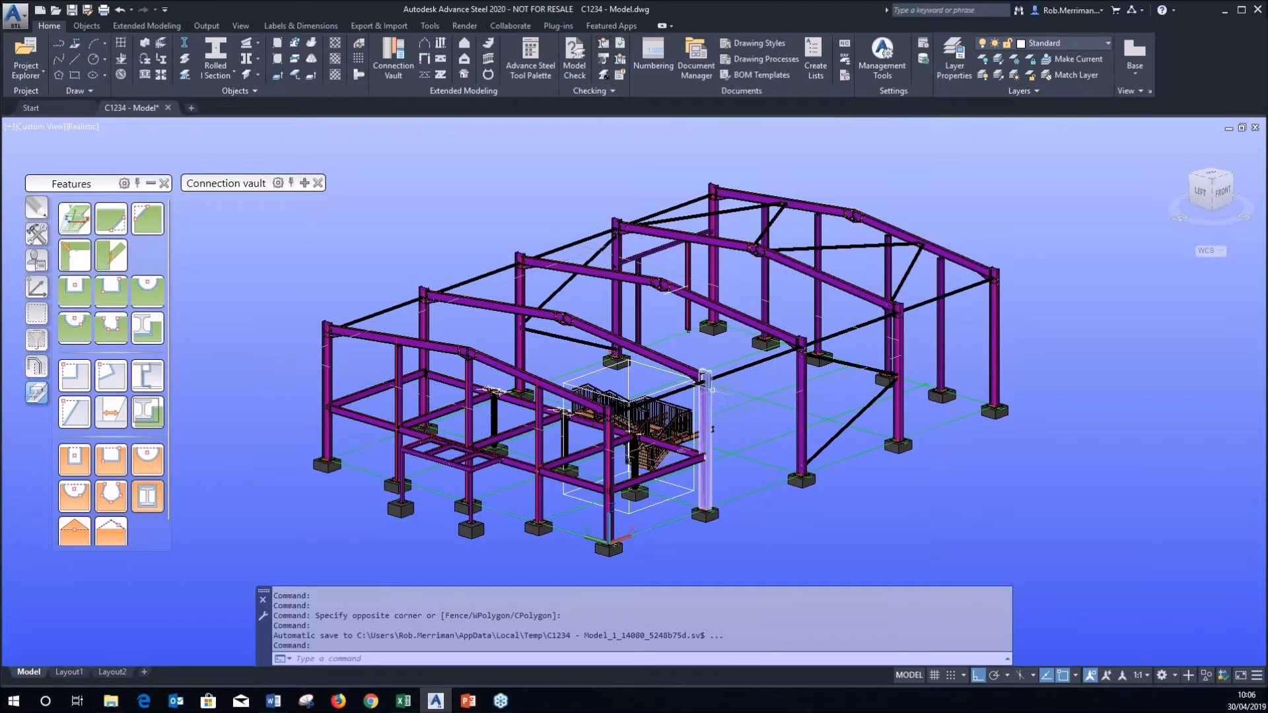
scroll(748, 414, up, 10)
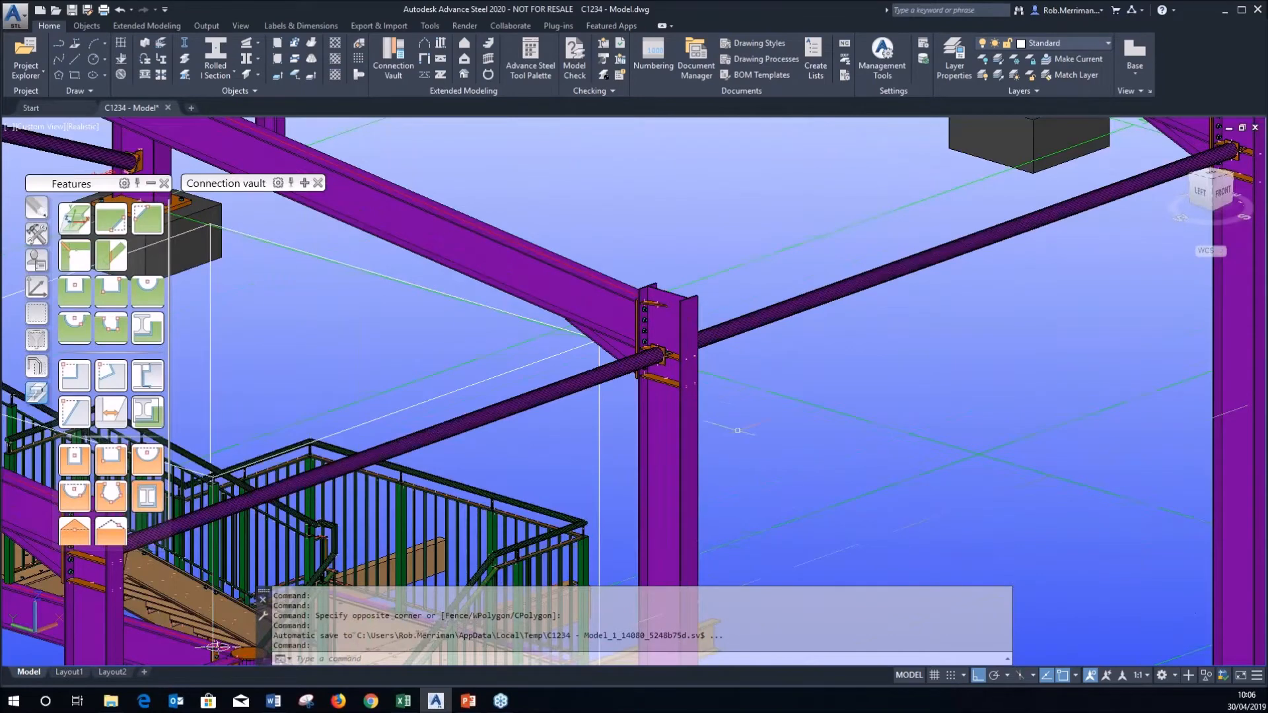
click(752, 409)
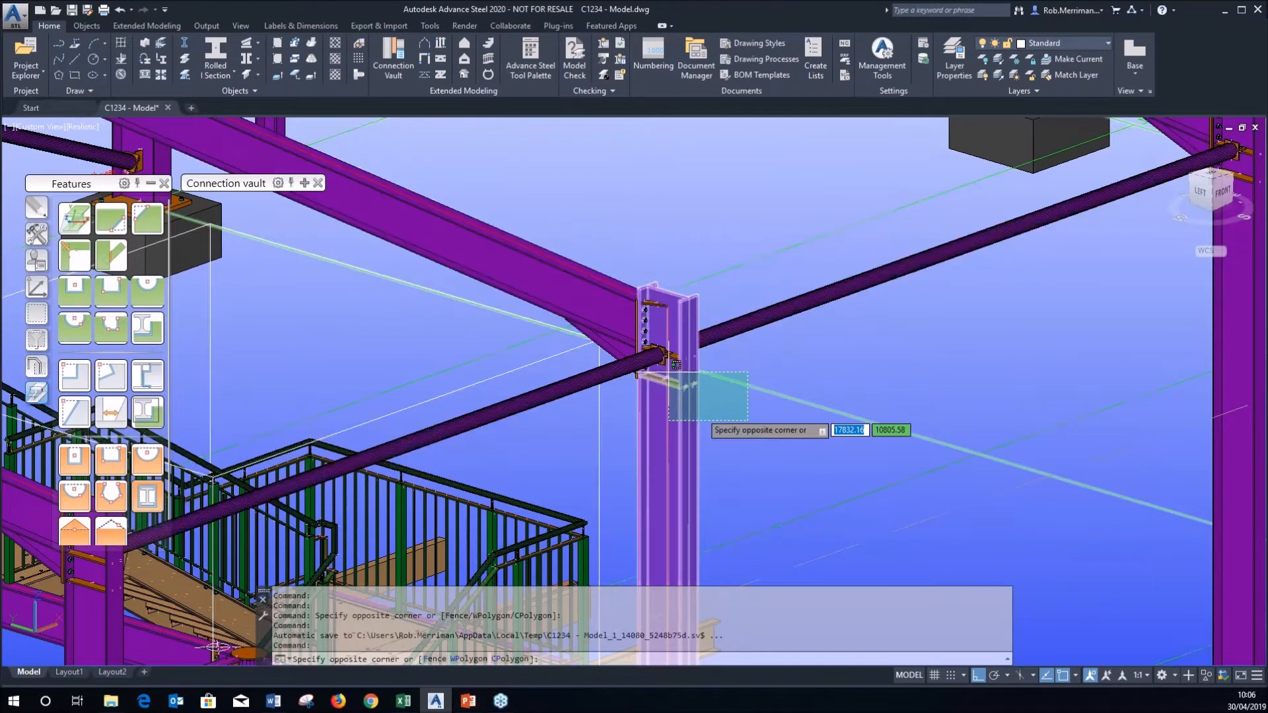
click(536, 221)
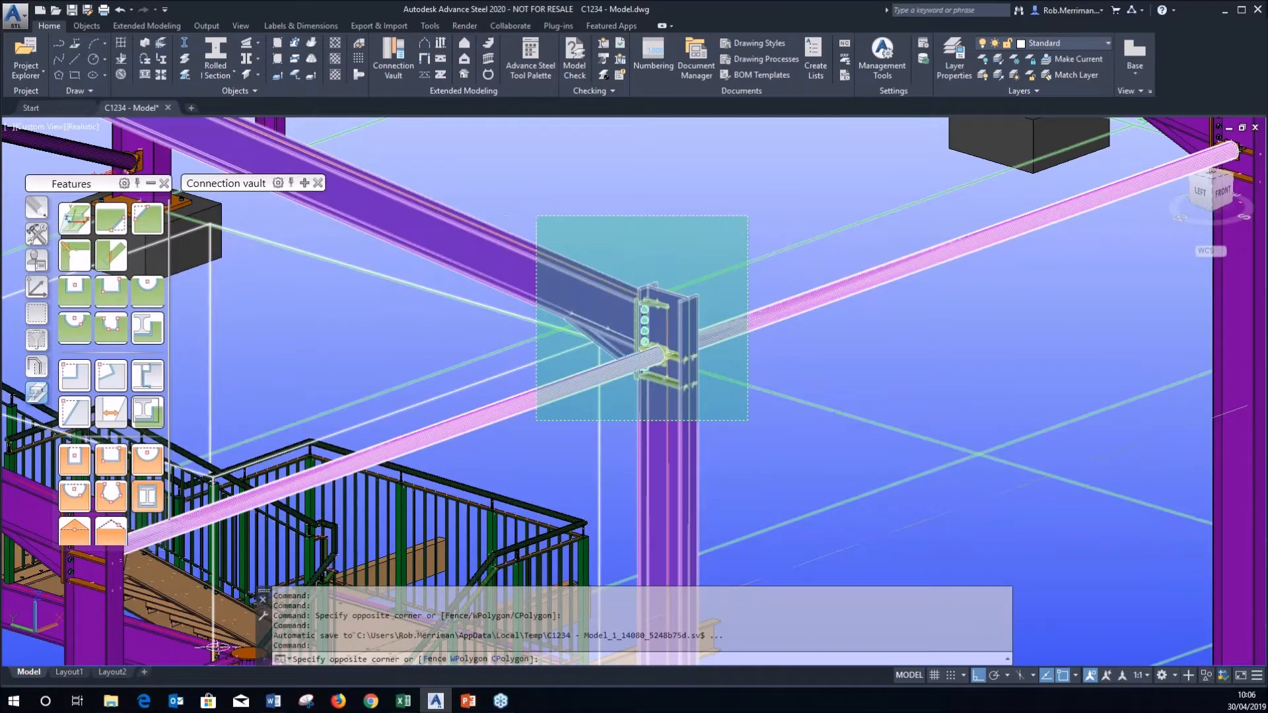
click(603, 44)
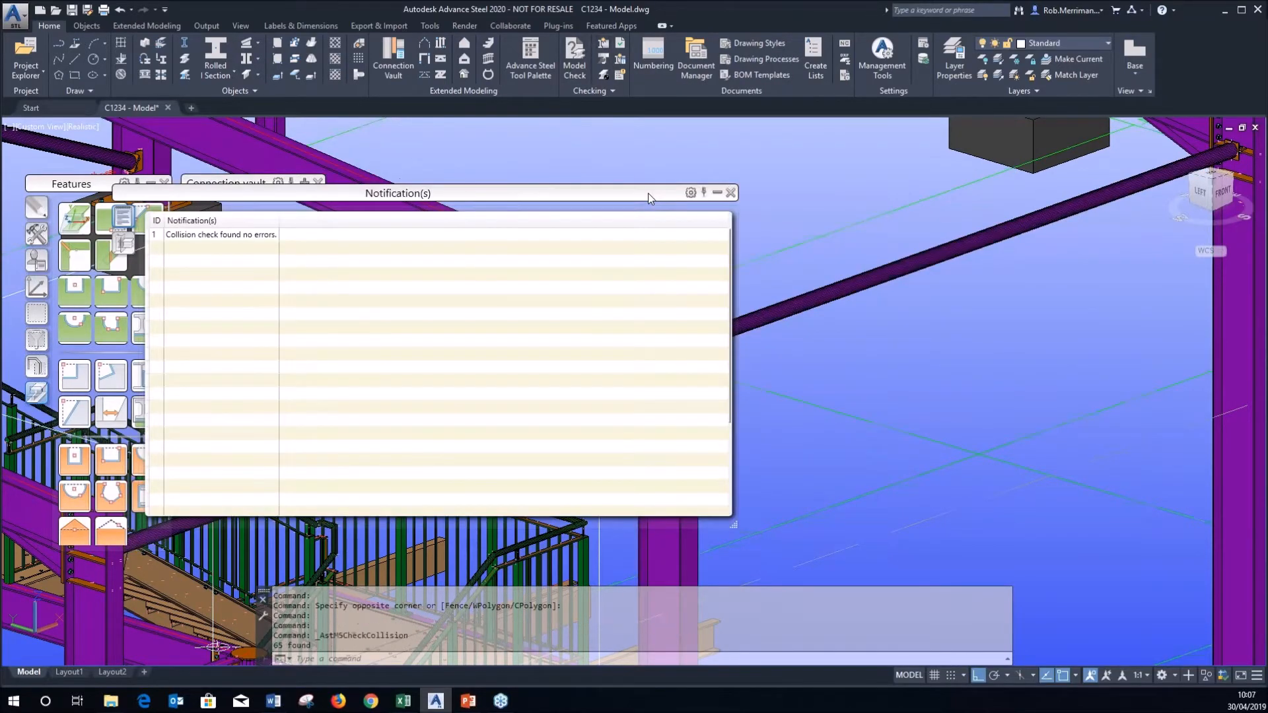
drag(462, 193, 744, 215)
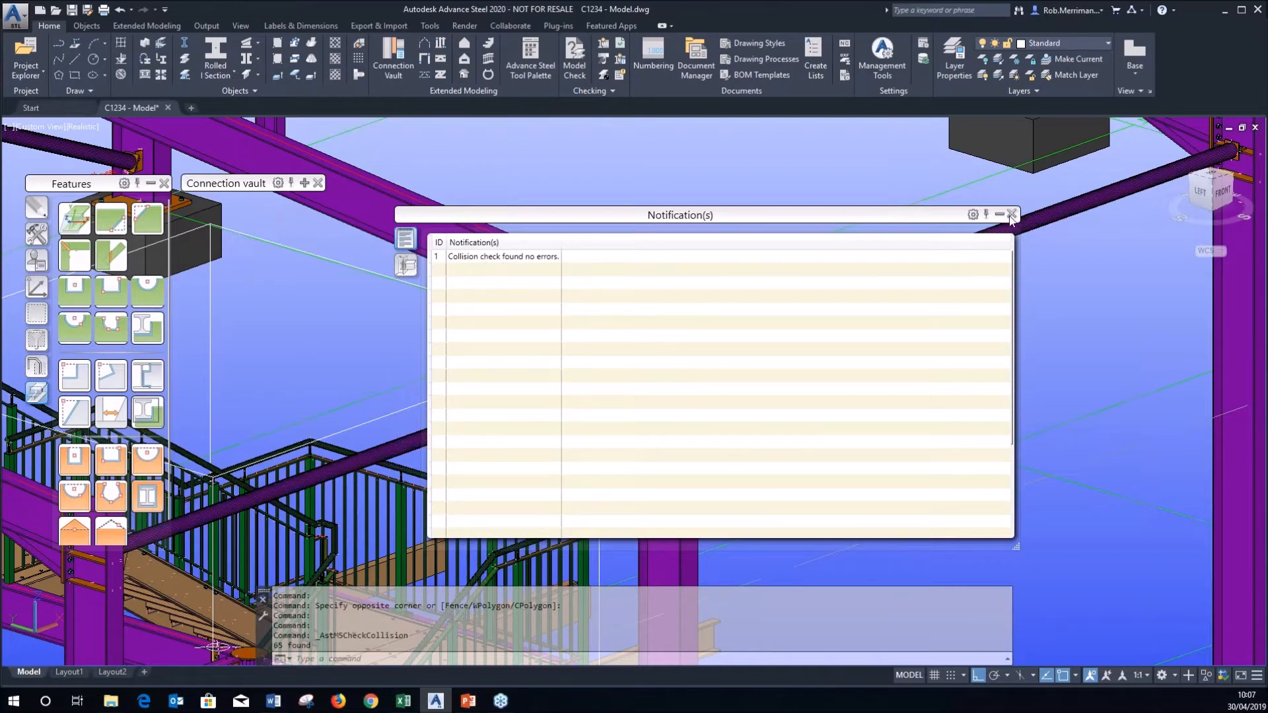
Run a clash check on the whole model and go through the list of clashing objects.
click(607, 48)
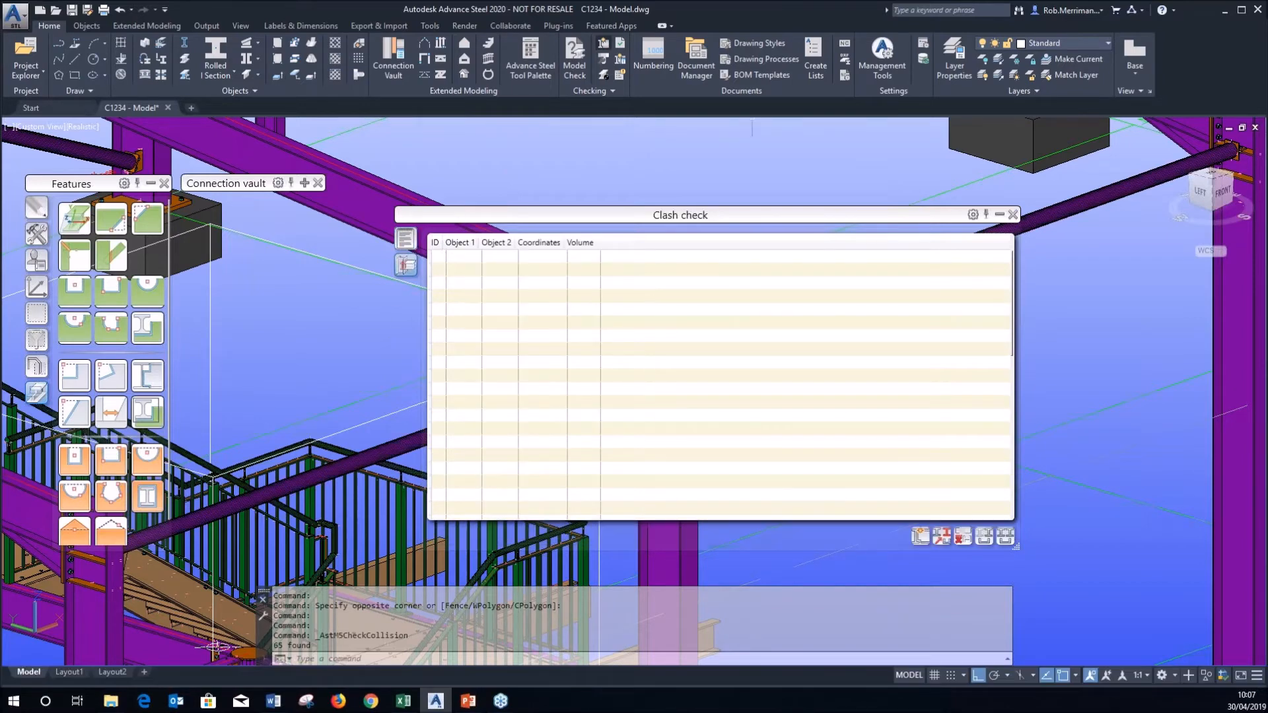
click(405, 266)
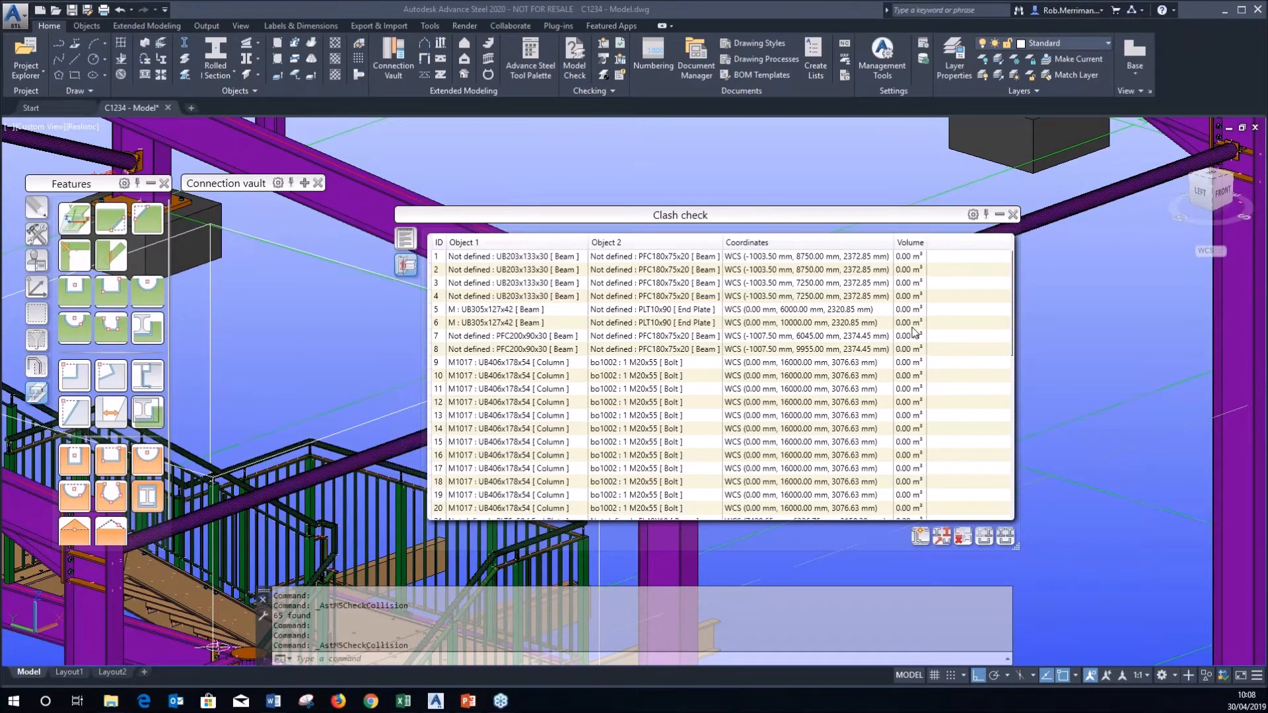
scroll(852, 396, down, 10)
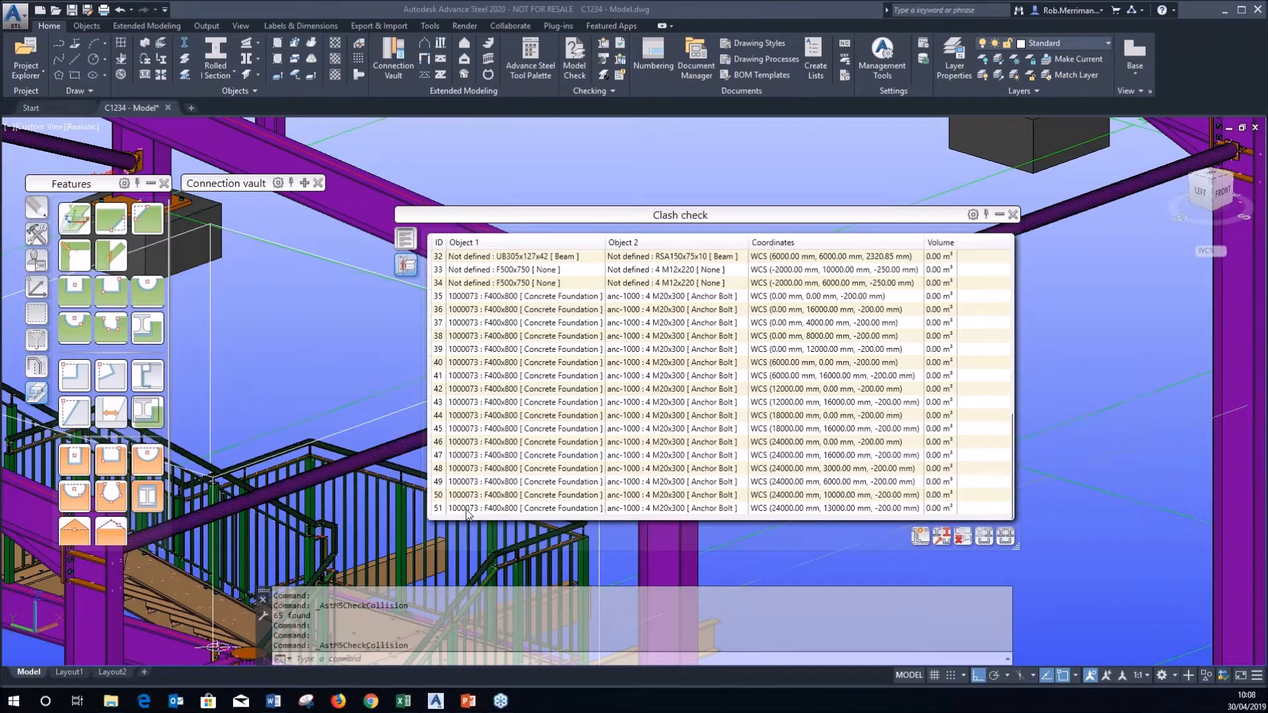
scroll(520, 348, up, 1)
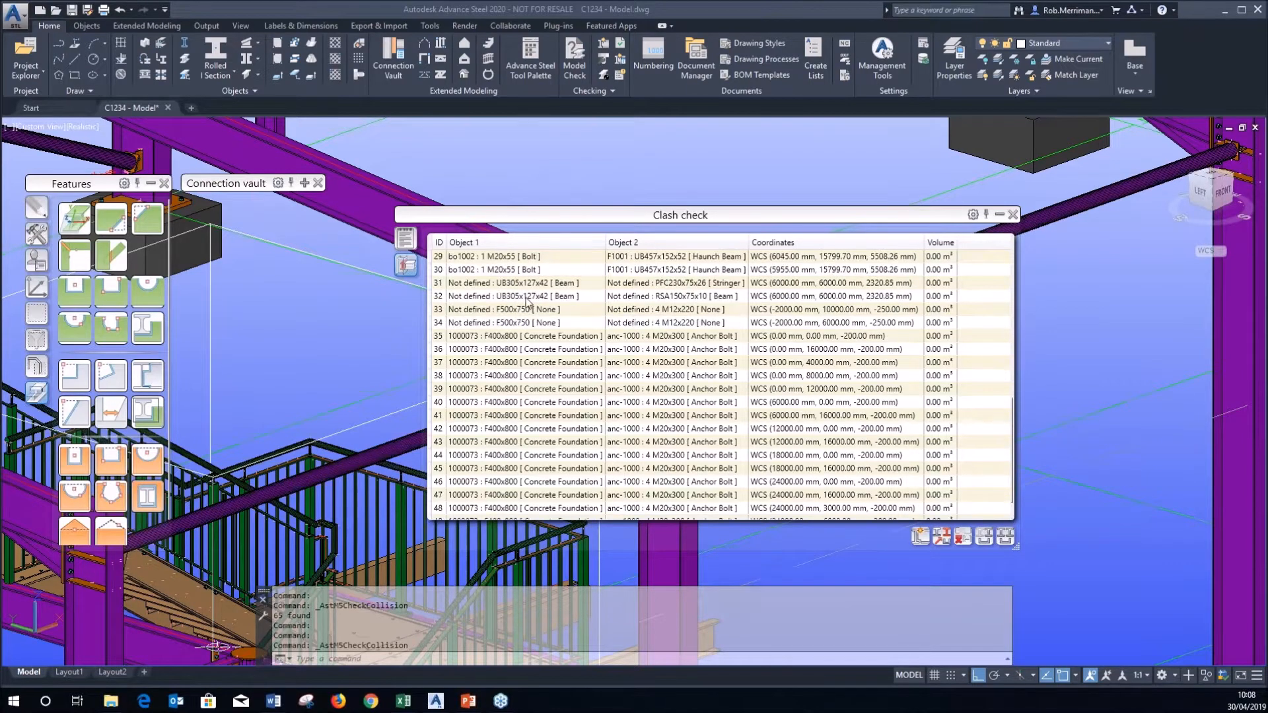
Zoom to clash 32 between the UB305x127x42 and RSA150x75x10 beams and set the visual style to 2D Wireframe.
double_click(527, 299)
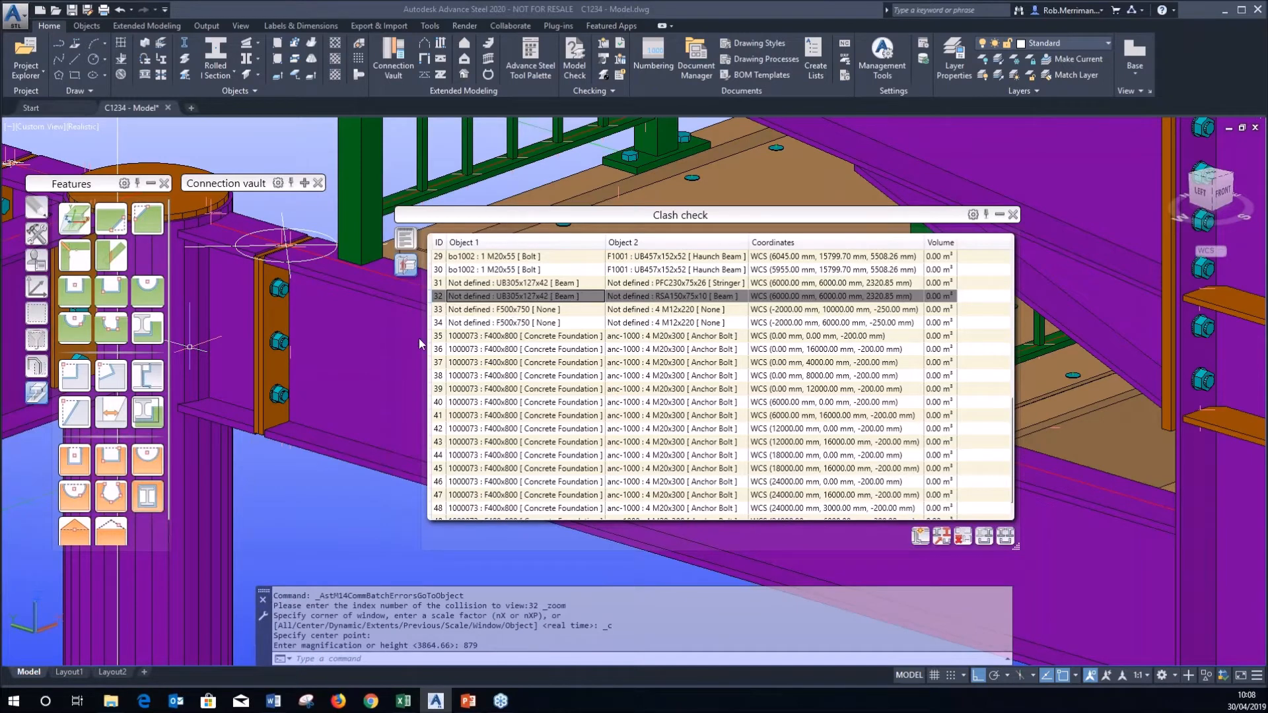
drag(519, 219, 587, 208)
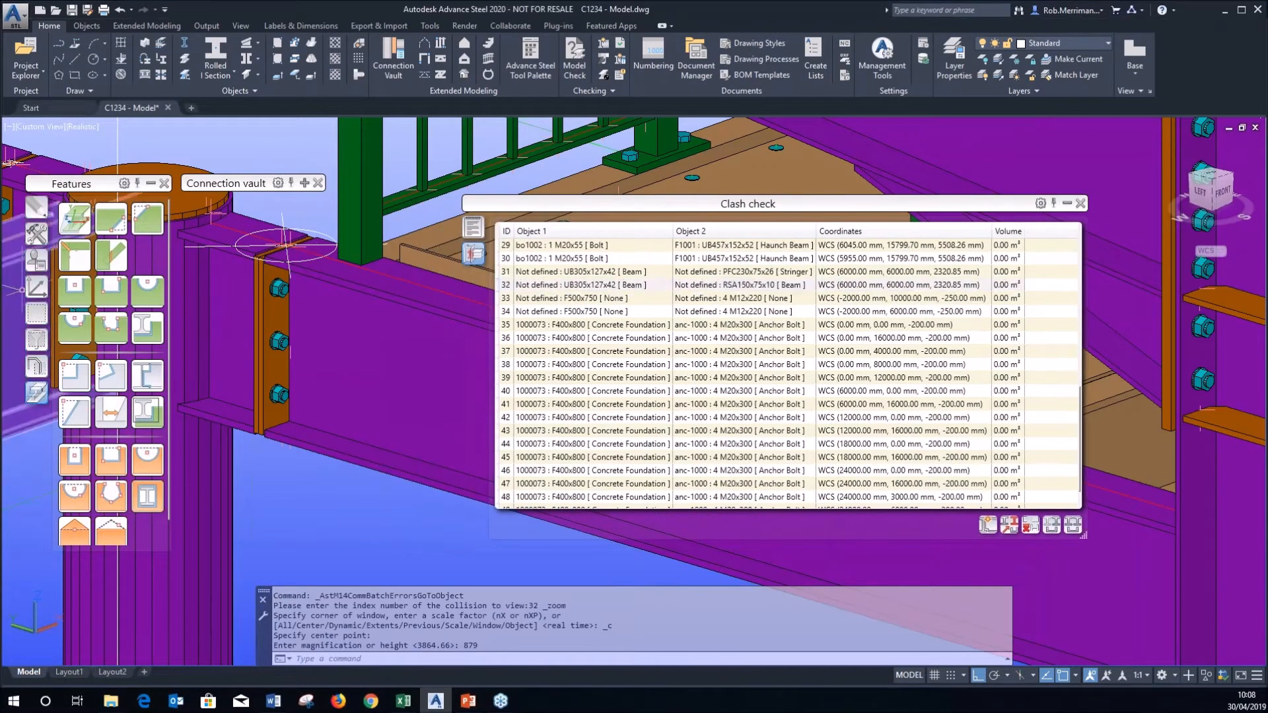
double_click(566, 283)
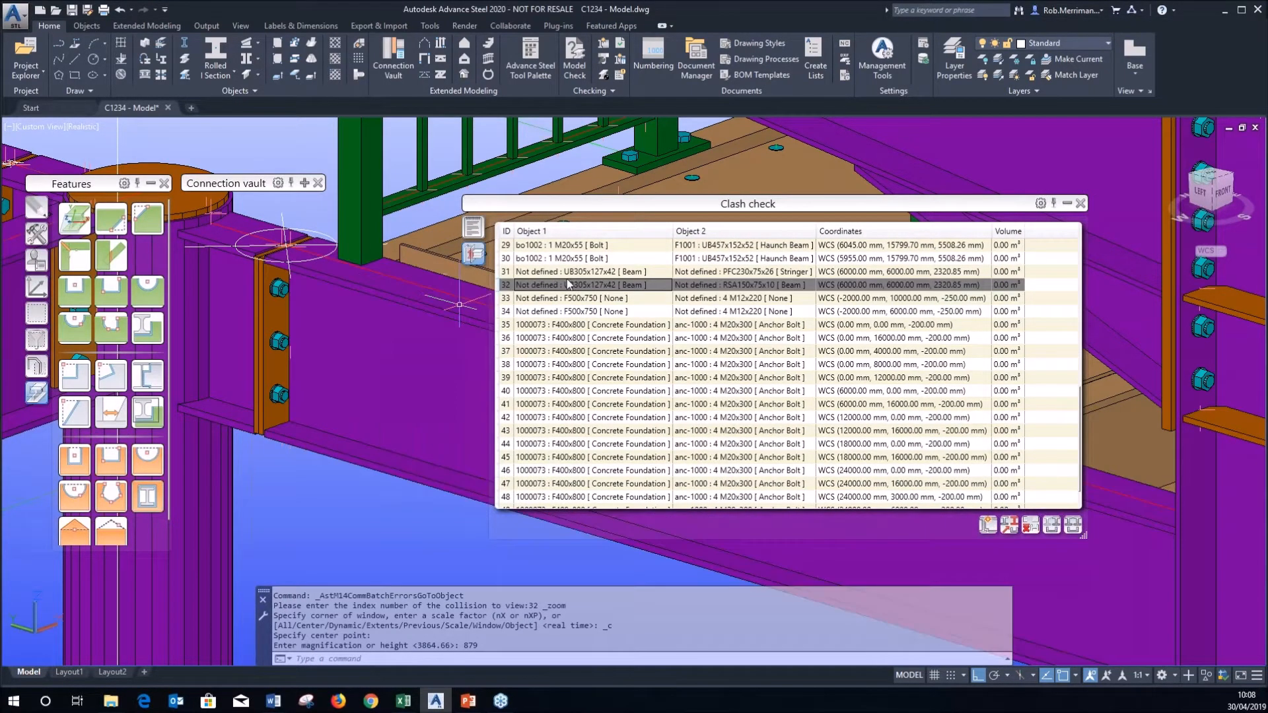
click(78, 126)
click(391, 322)
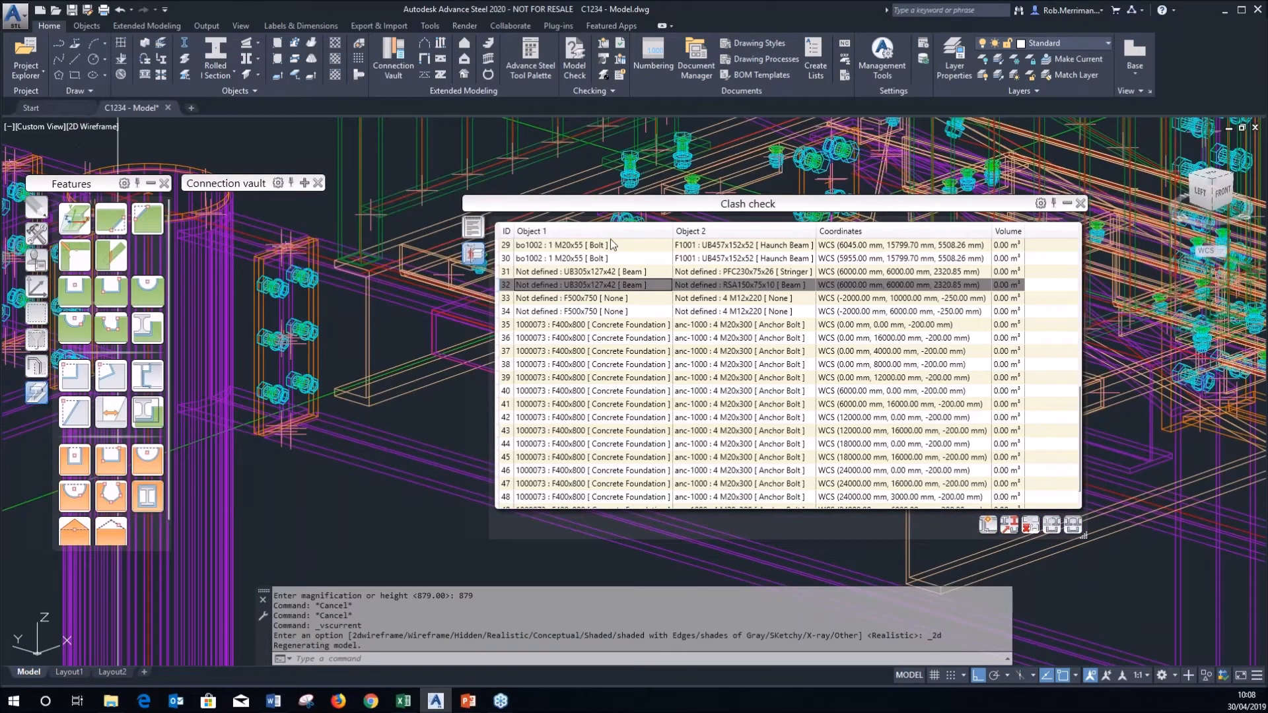
Zoom to clash 30 between the M20x55 bolt and the UB457x152x52 haunch beam and inspect the red clash body.
drag(567, 206, 633, 181)
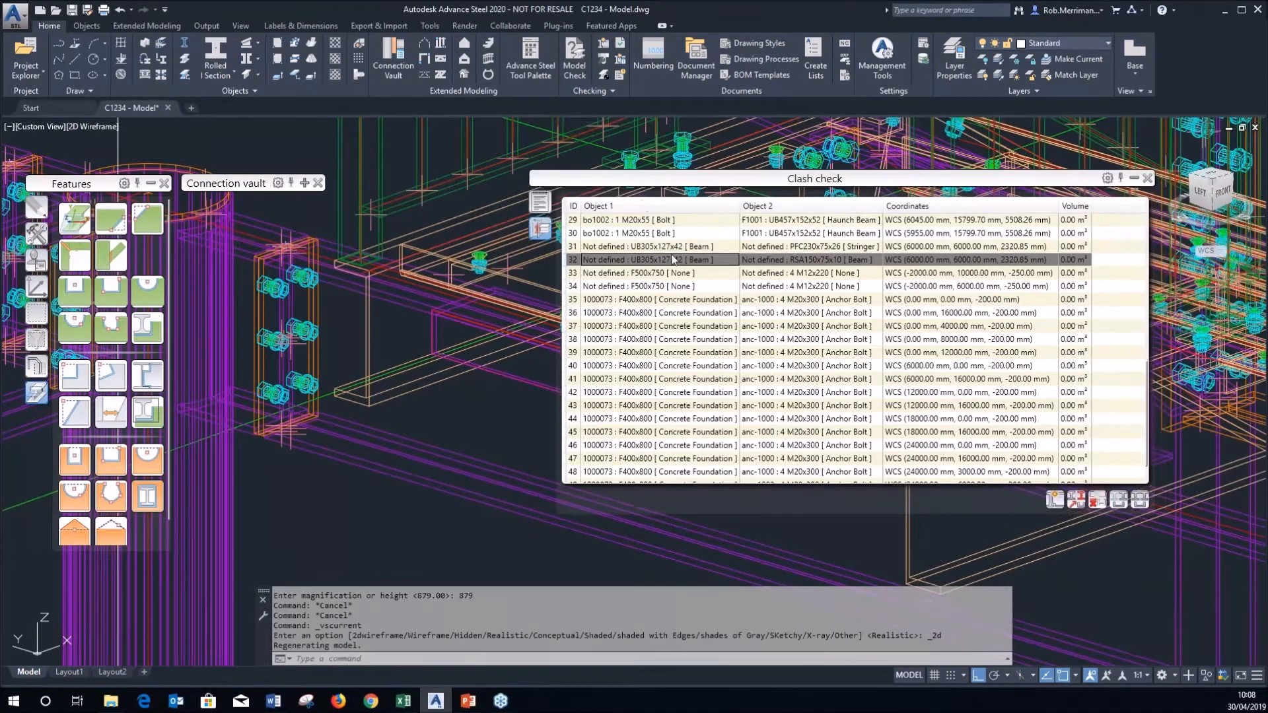
double_click(637, 233)
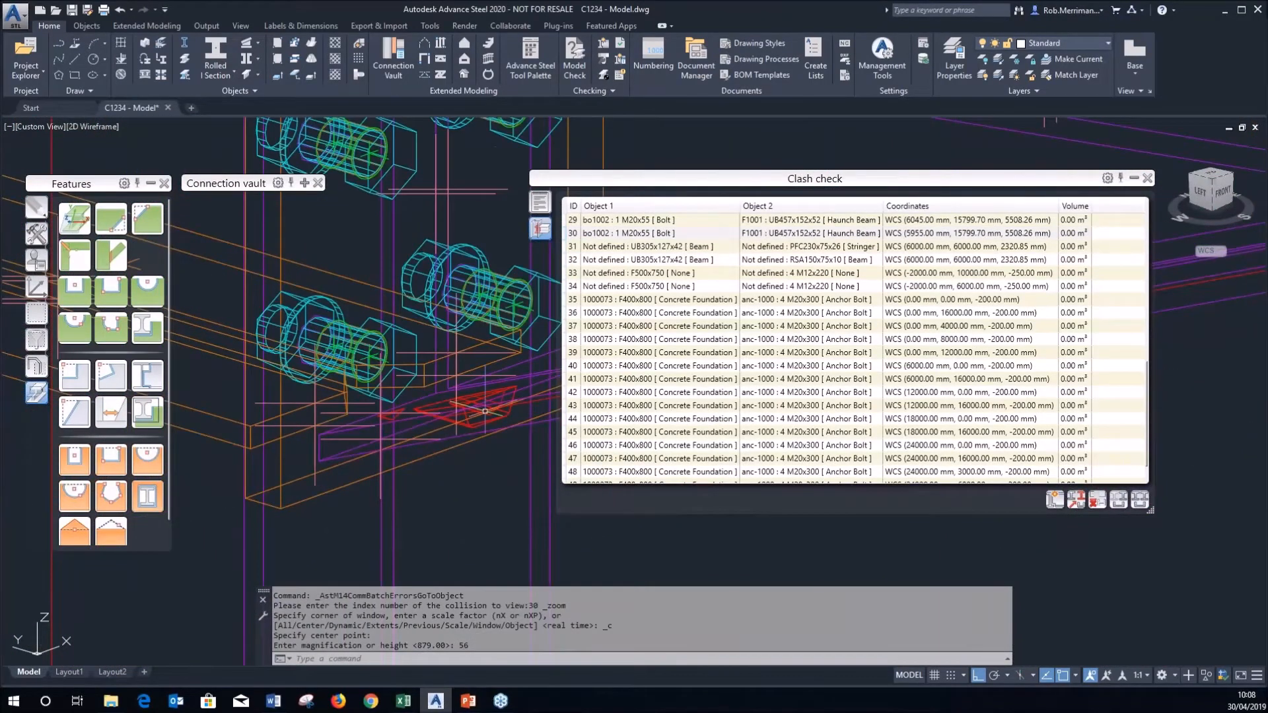
mouse_move(486, 392)
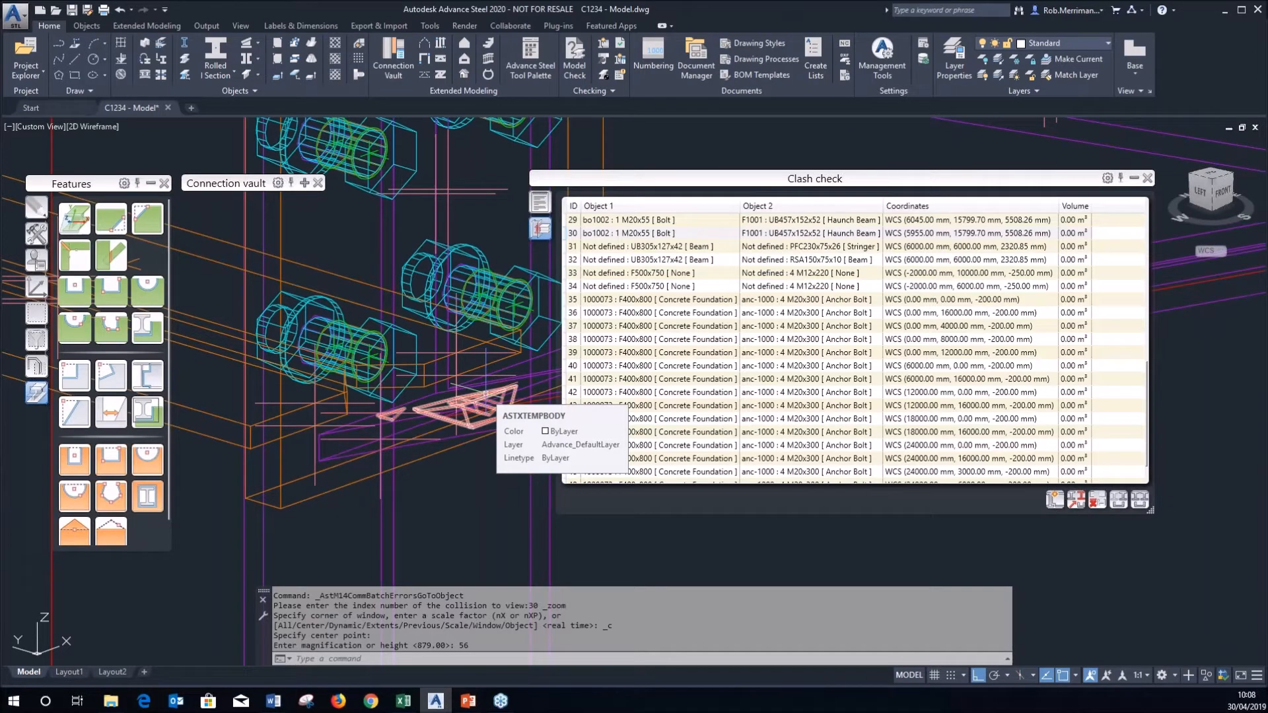
click(486, 393)
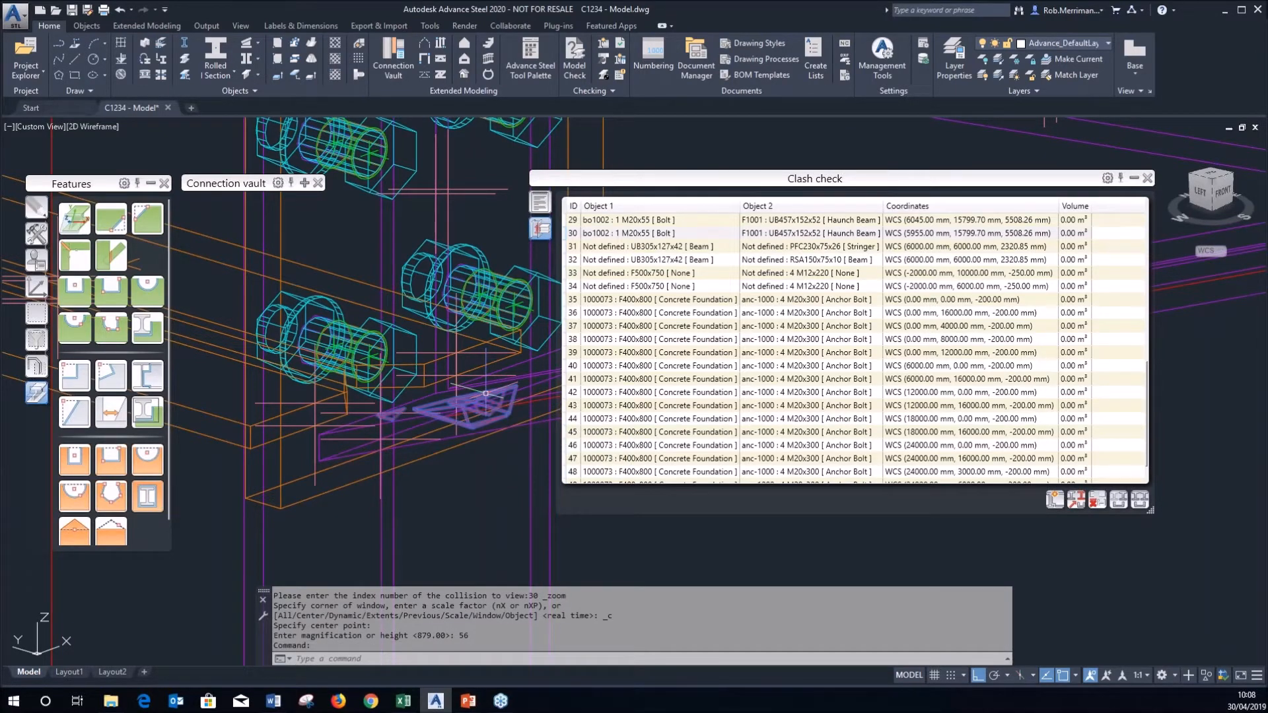
key(Escape)
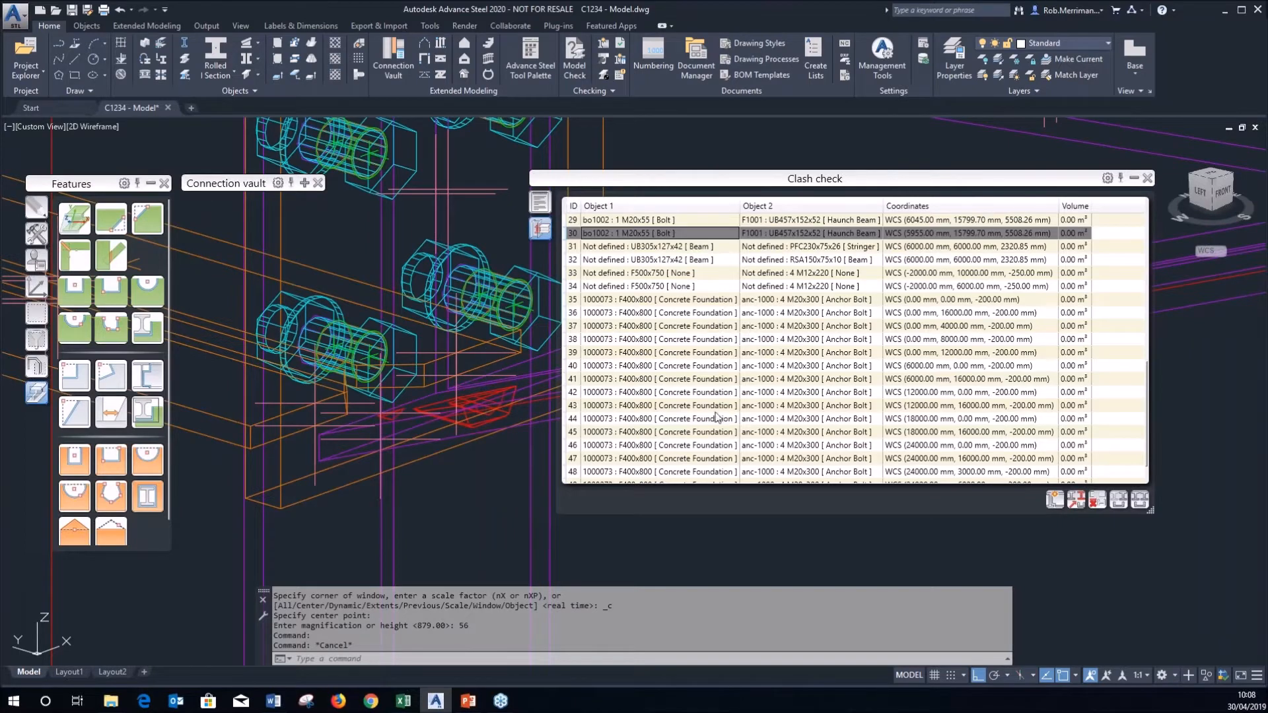
Zoom to clash 41 and inspect the M20x300 anchor bolts in the F400x800 concrete foundation.
click(686, 378)
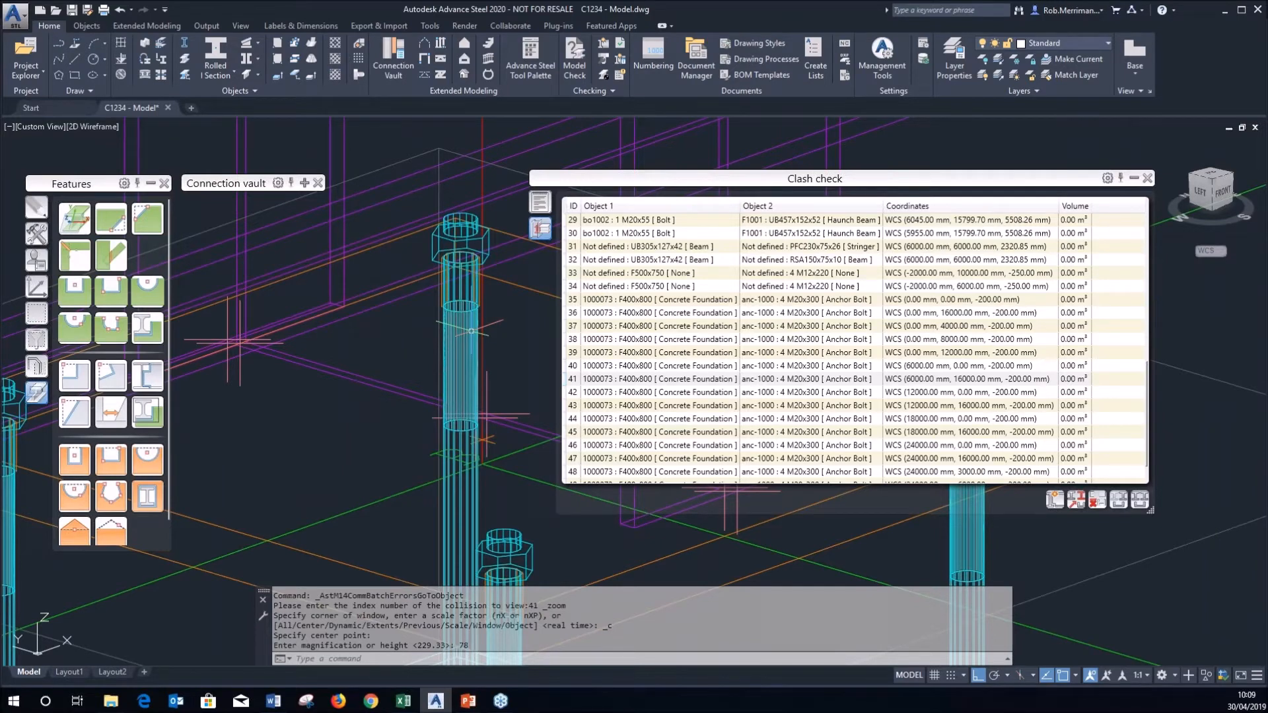
scroll(473, 349, down, 3)
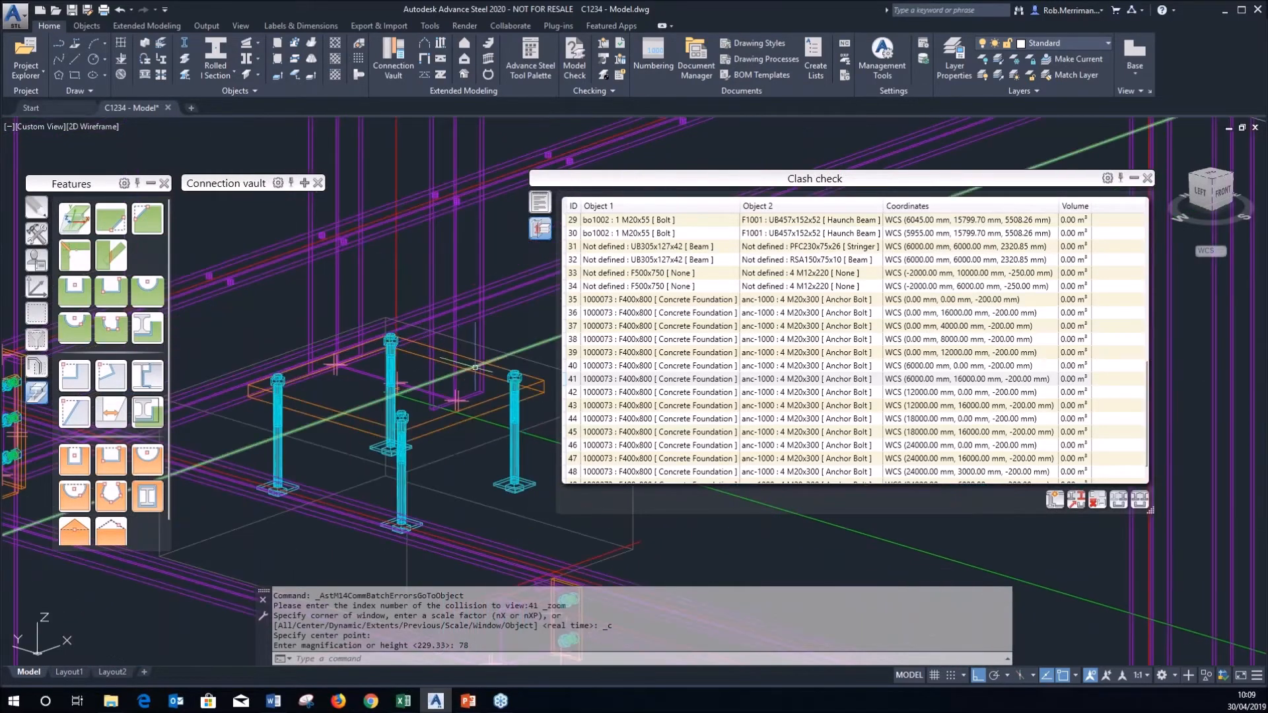
scroll(475, 367, down, 2)
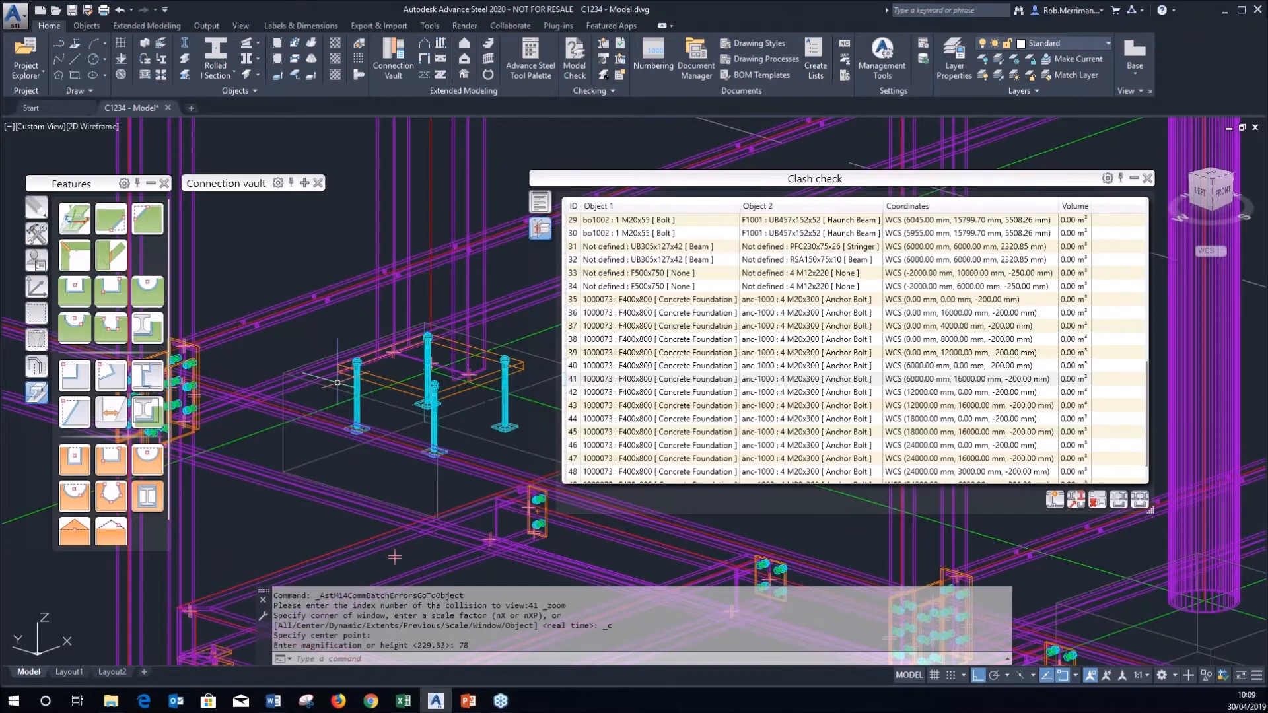
scroll(348, 385, down, 6)
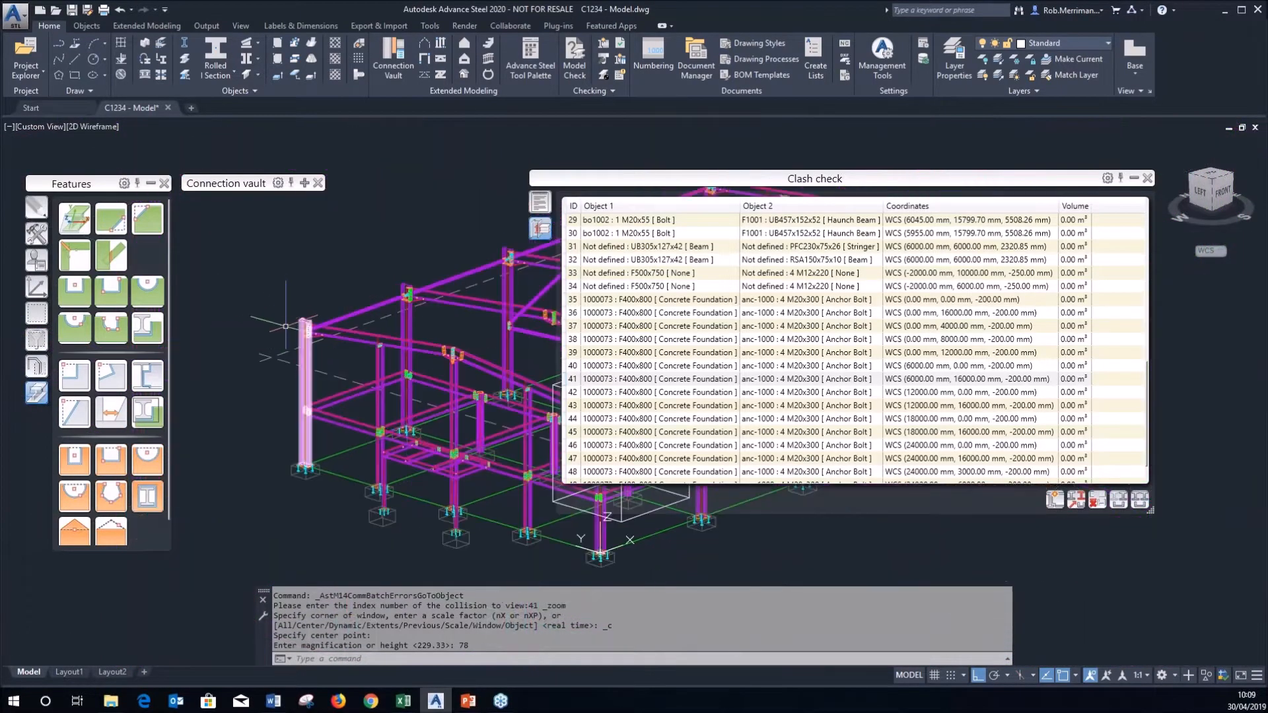
Run a clash check on only the parts around the eaves connection of the corner column.
scroll(291, 321, up, 5)
click(419, 399)
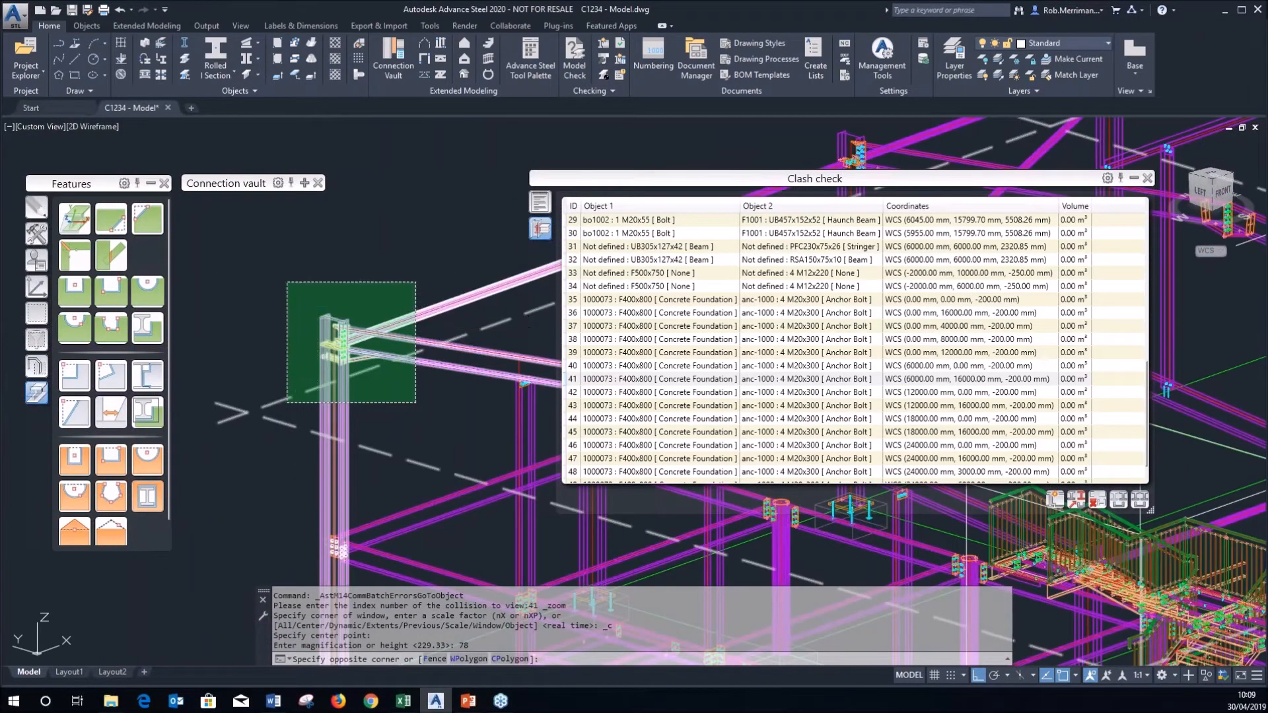
click(288, 276)
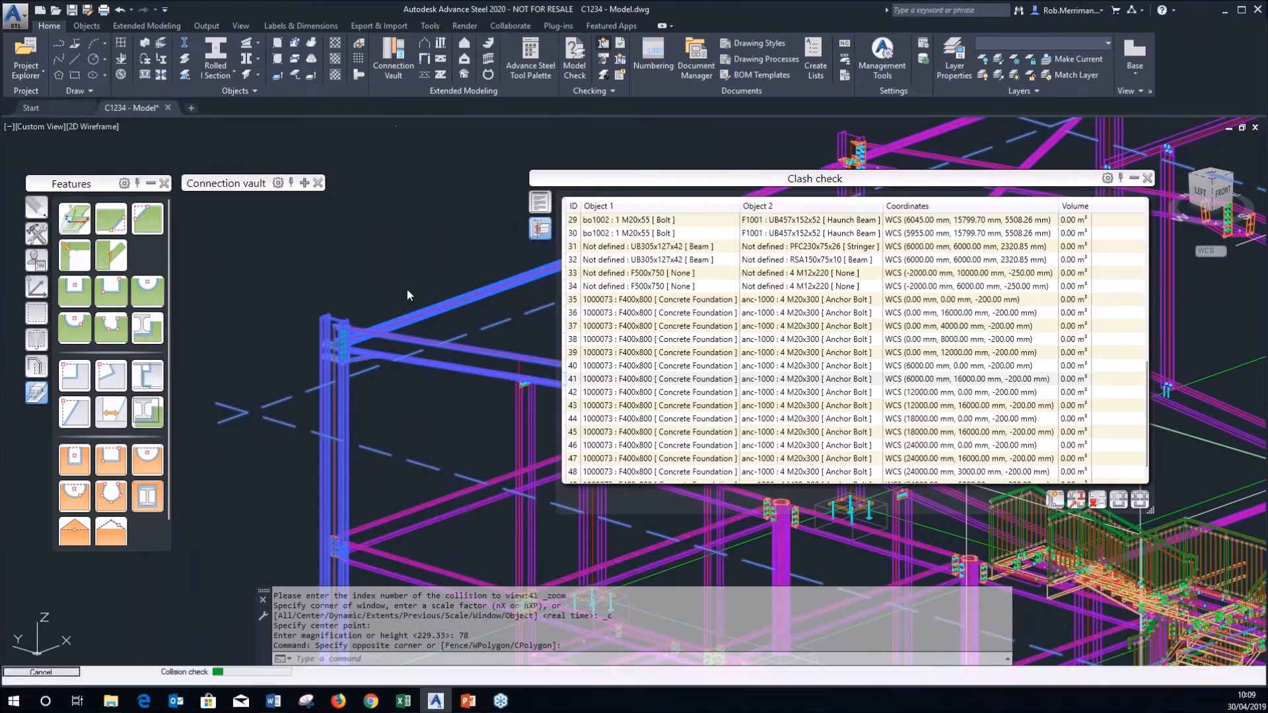
Zoom to clash 12 and examine from several angles where the M20x55 bolt meets the UB406x178x54 column.
double_click(634, 232)
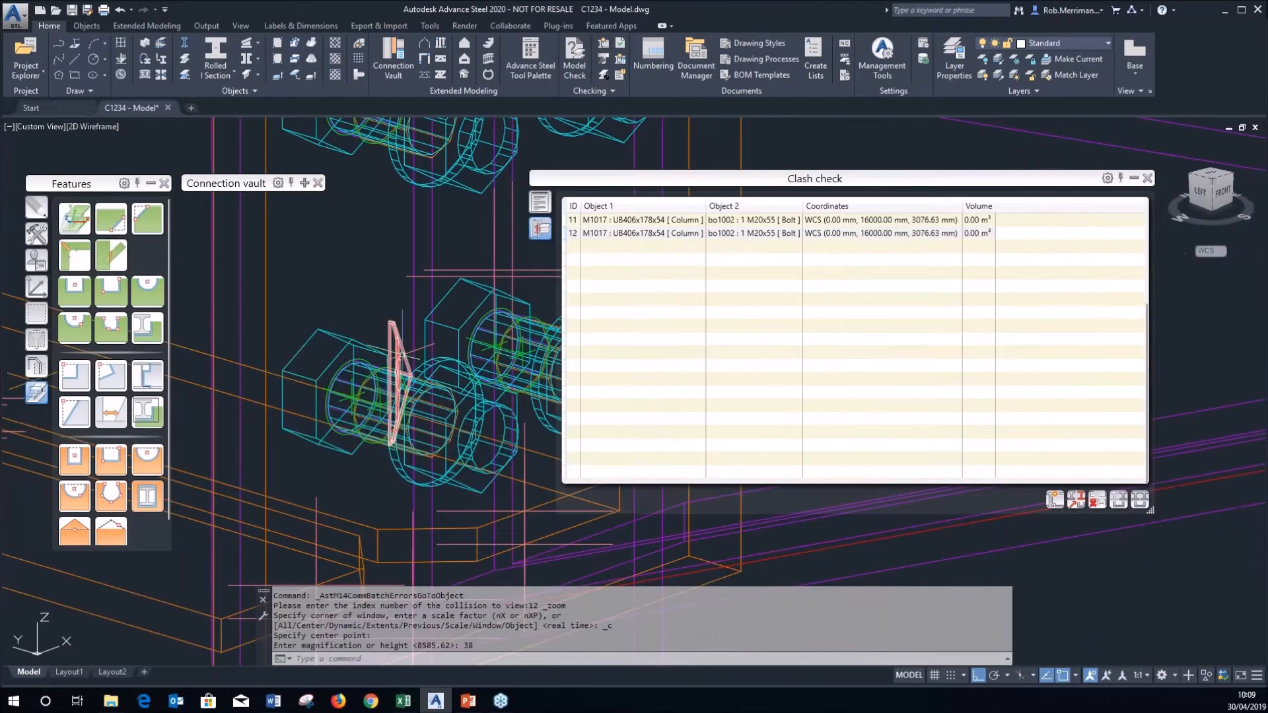
scroll(350, 331, down, 5)
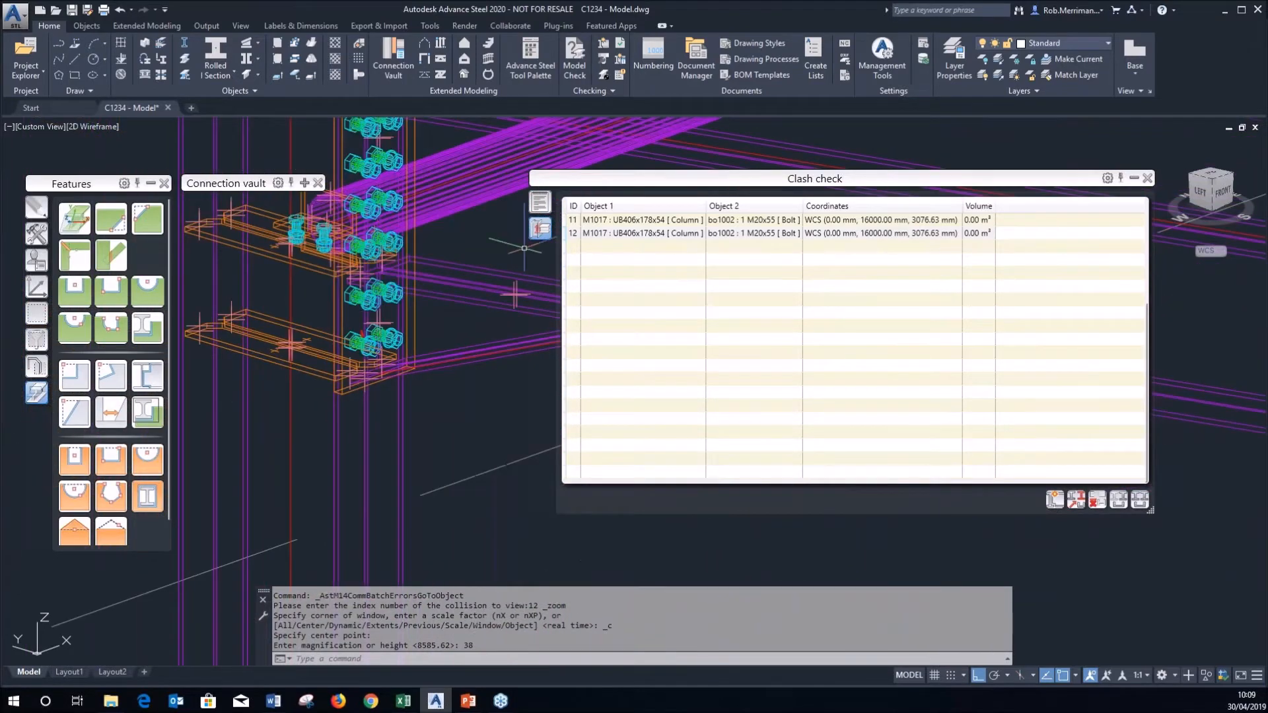
drag(613, 179, 721, 215)
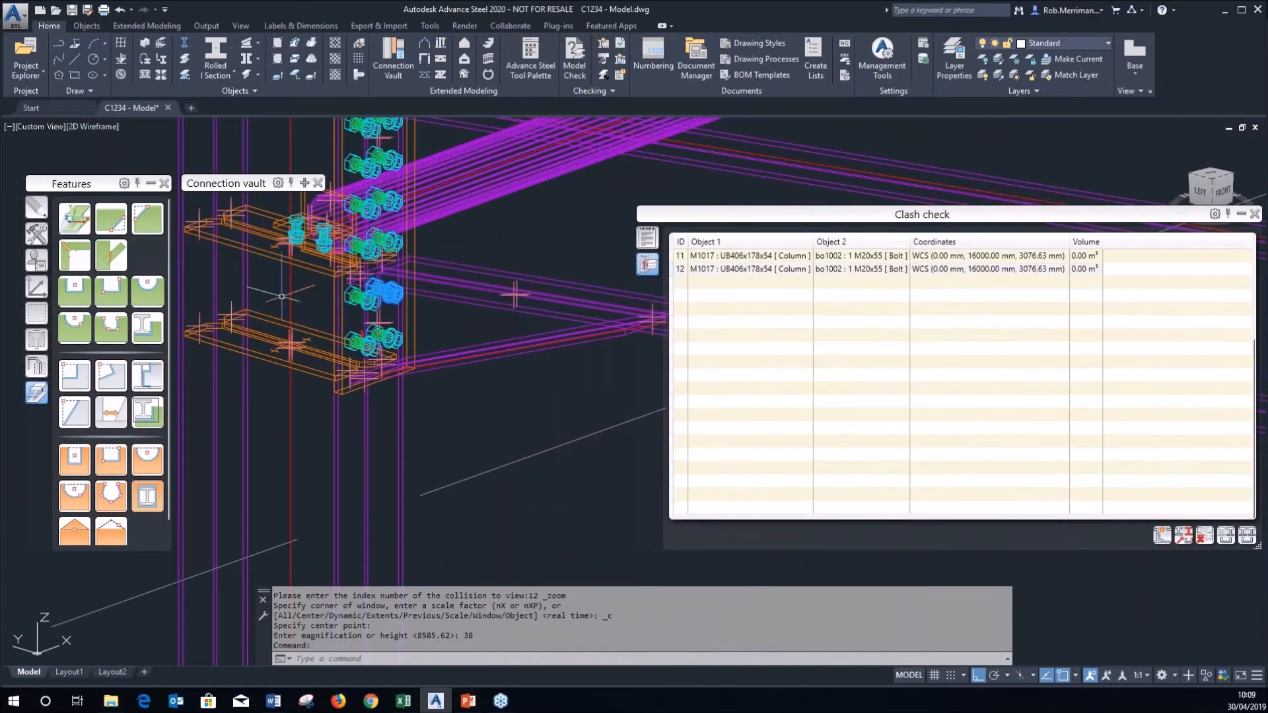
key(Escape)
shift+middle_drag(311, 313, 588, 364)
scroll(376, 334, up, 8)
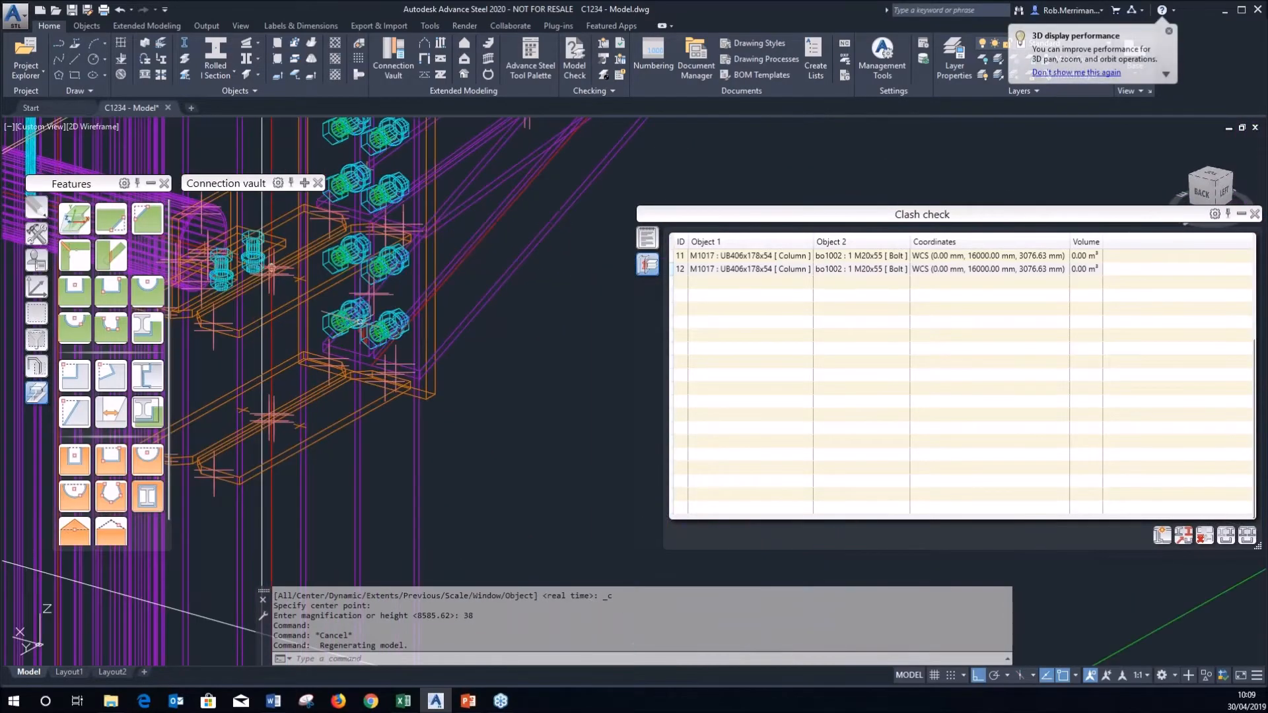
scroll(369, 333, up, 6)
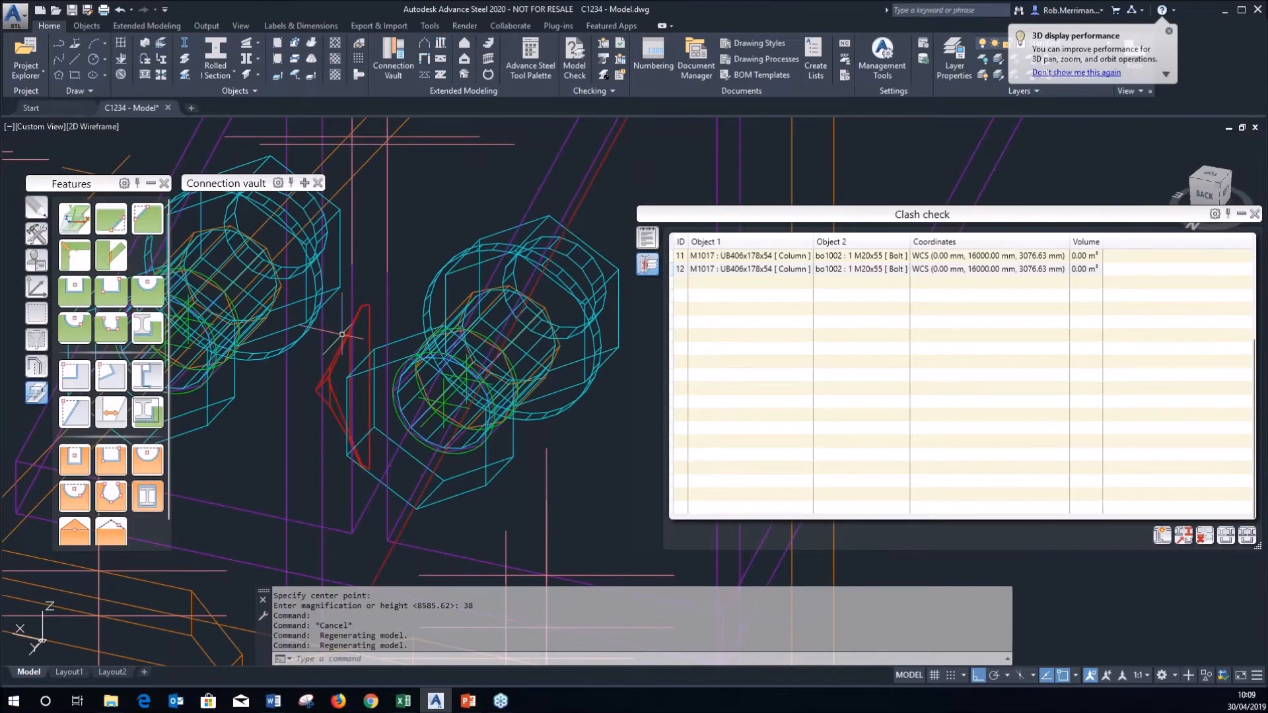
shift+middle_drag(342, 383, 291, 400)
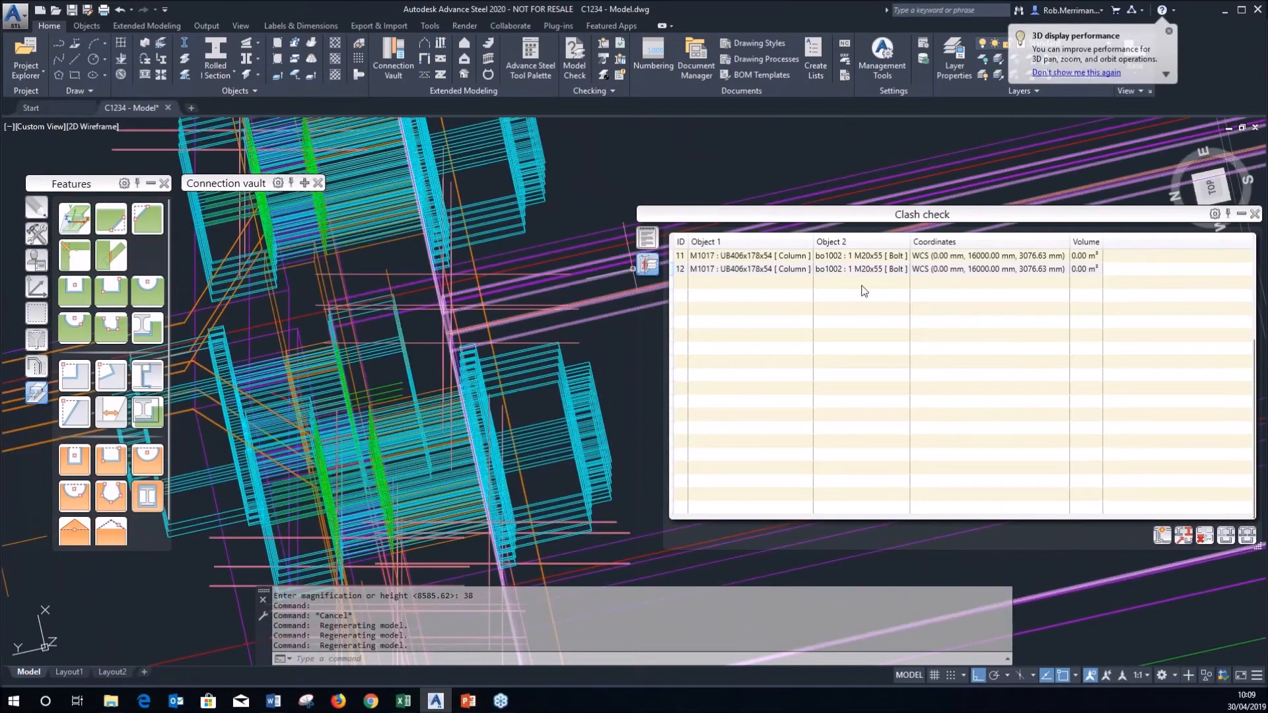
Examine the same bolt clash from the top view at the column on grid A5.
click(1210, 187)
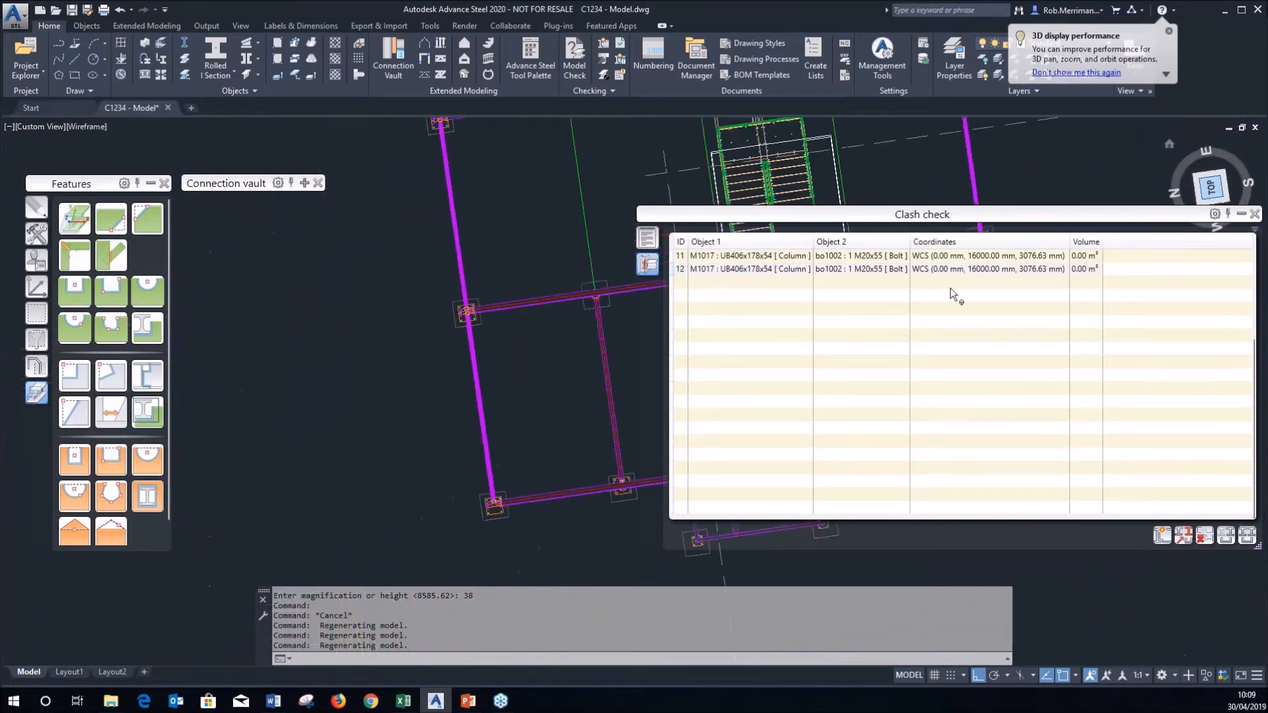
scroll(519, 491, up, 10)
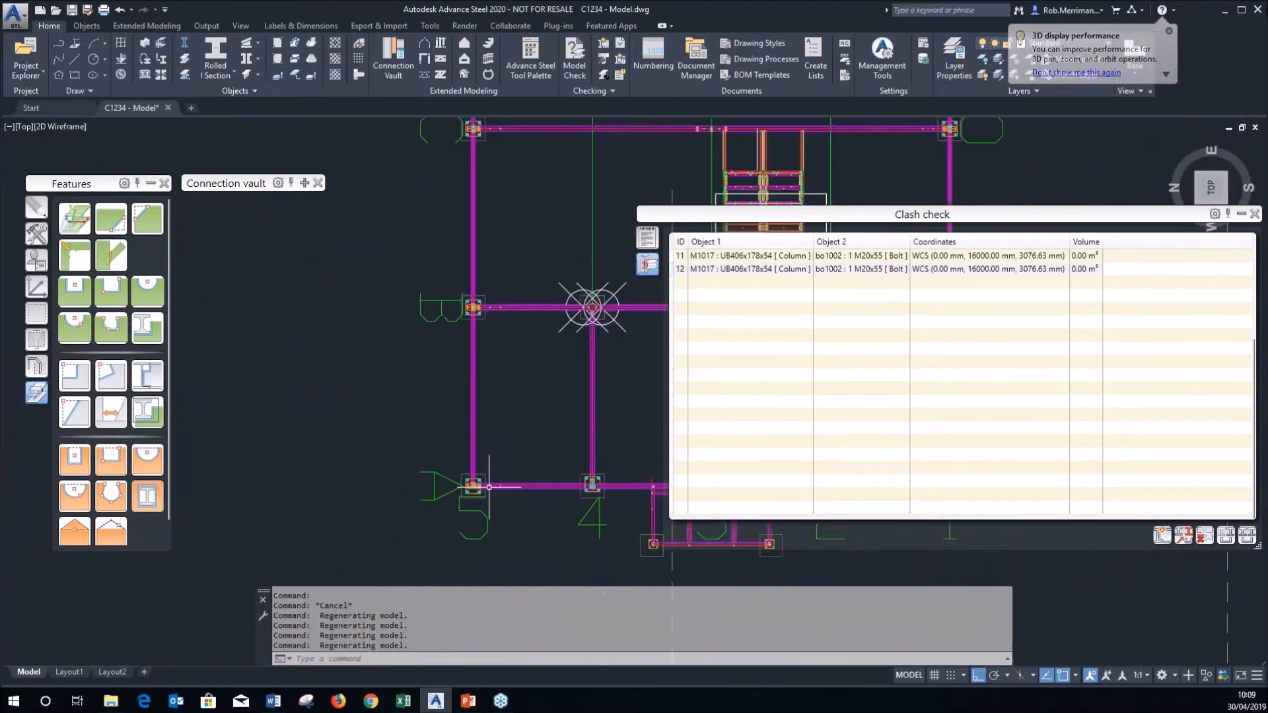
scroll(530, 447, up, 8)
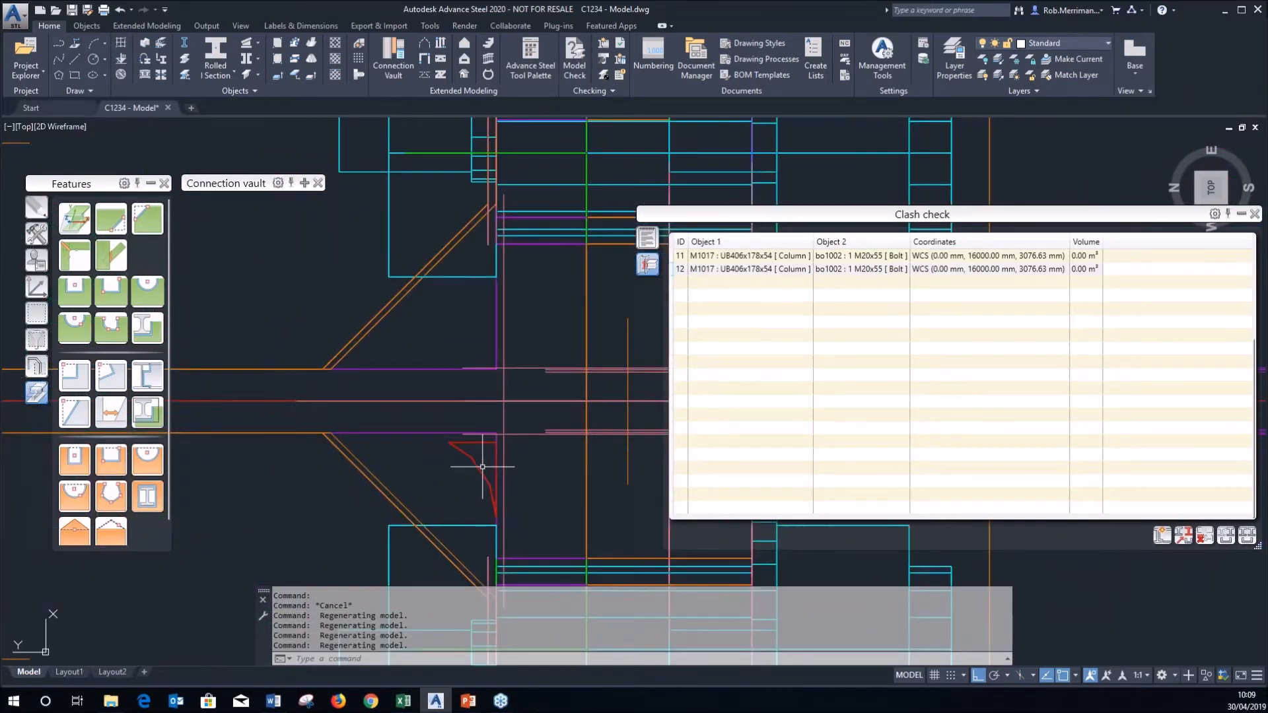
scroll(461, 392, down, 5)
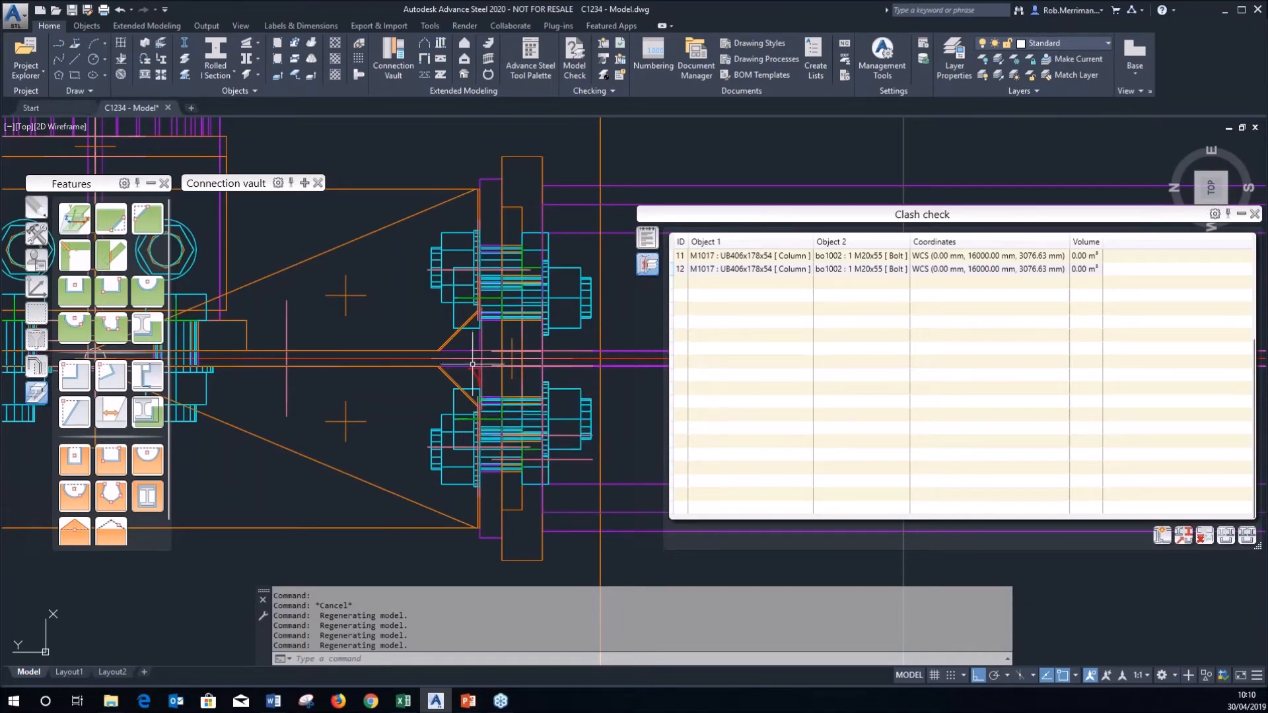
Run a clash check on only the parts around the eaves connection of the column next to the corner column.
scroll(461, 372, down, 5)
shift+middle_drag(461, 372, 402, 297)
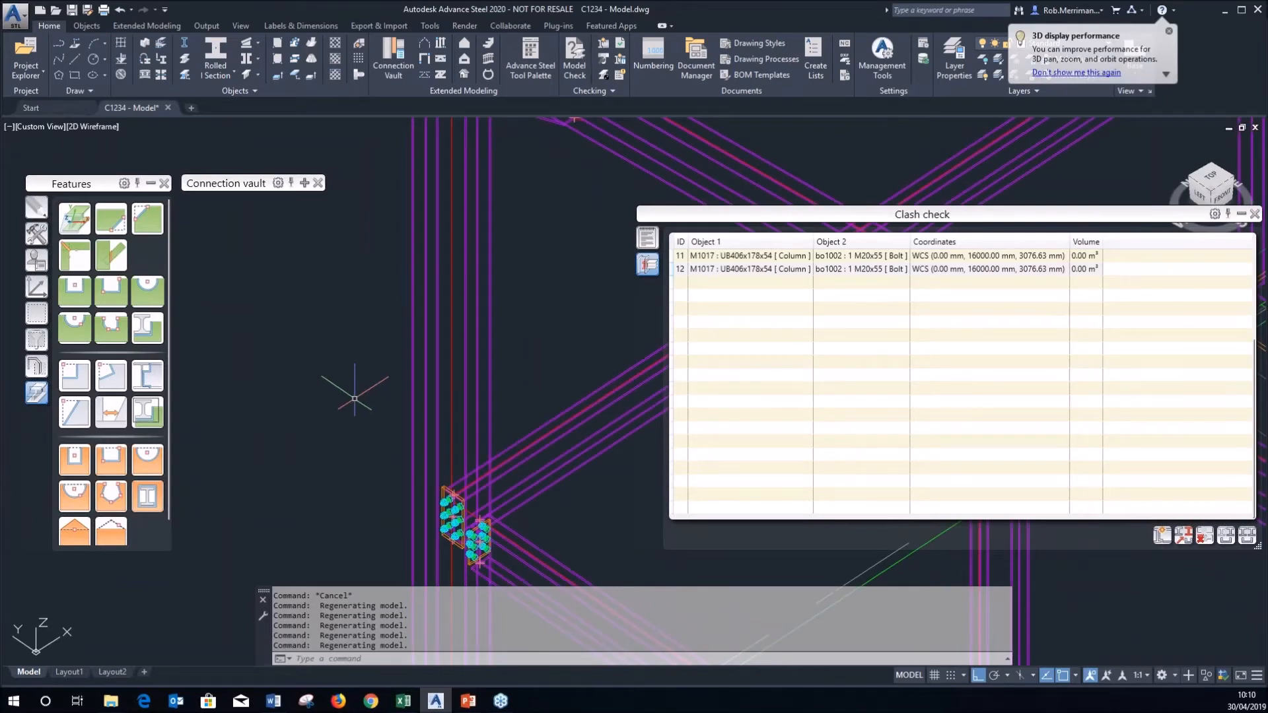
scroll(343, 403, down, 5)
scroll(469, 260, up, 2)
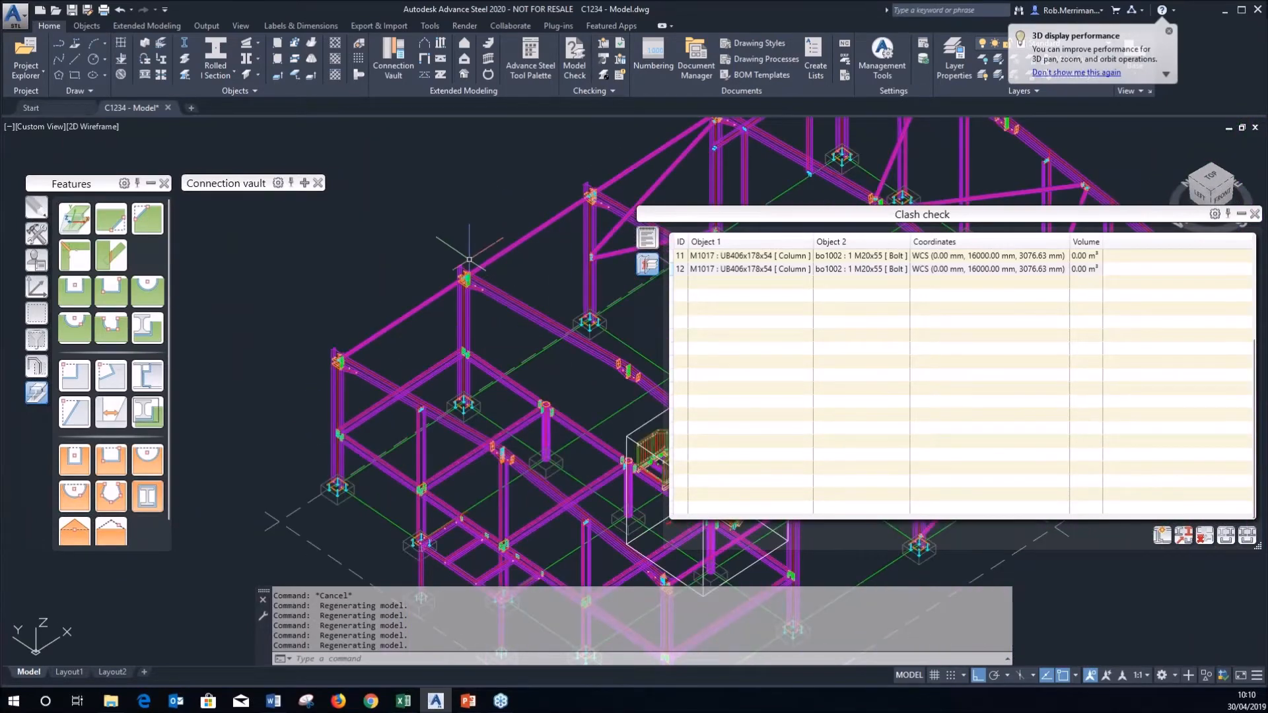
scroll(469, 260, up, 5)
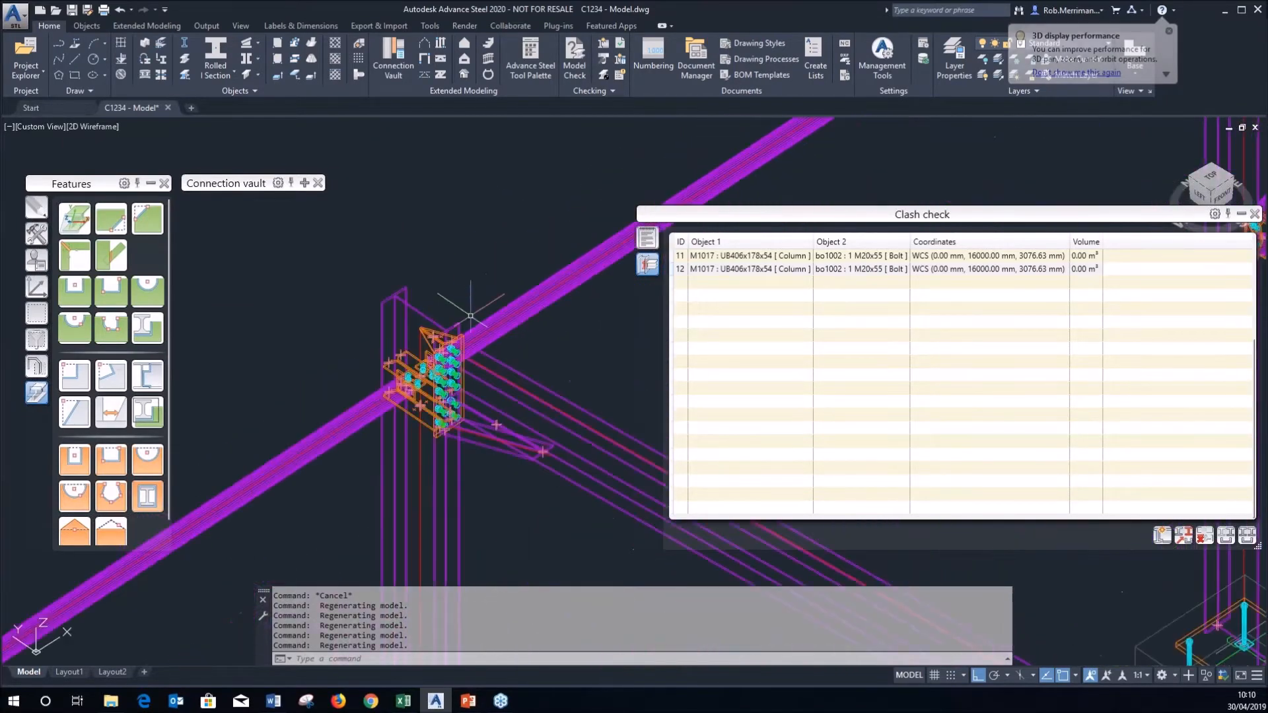
click(522, 501)
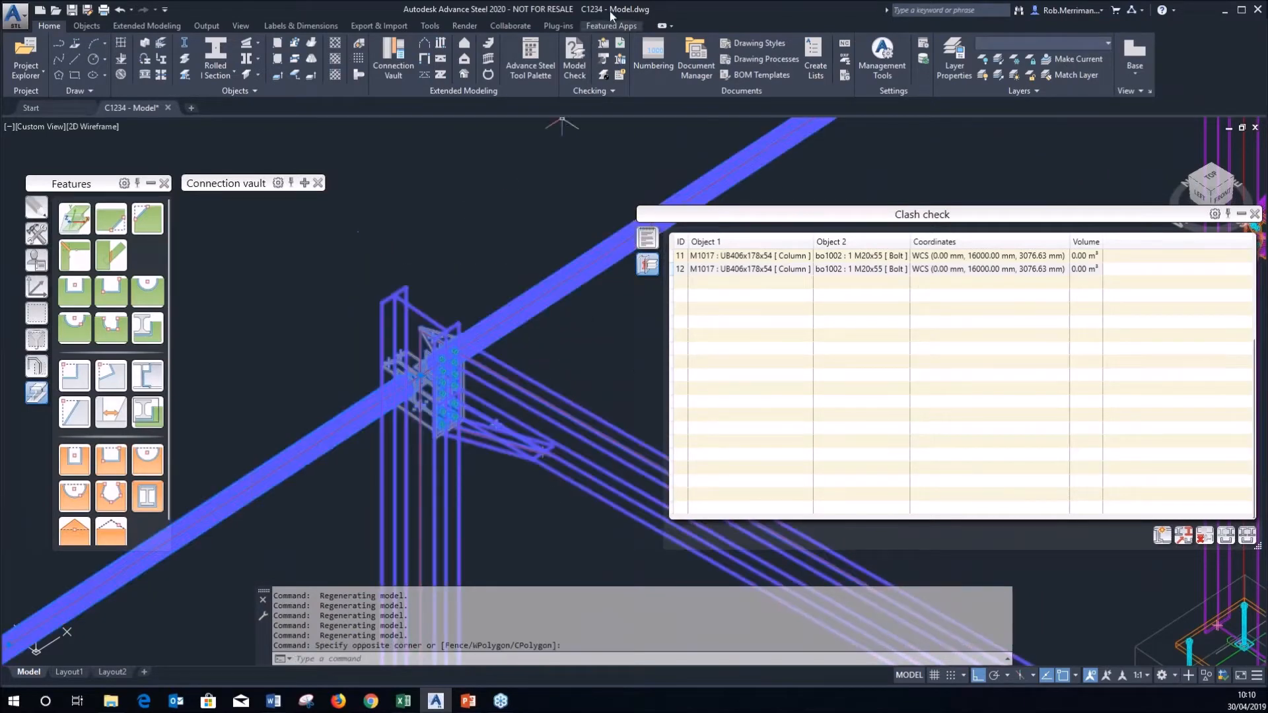
click(514, 291)
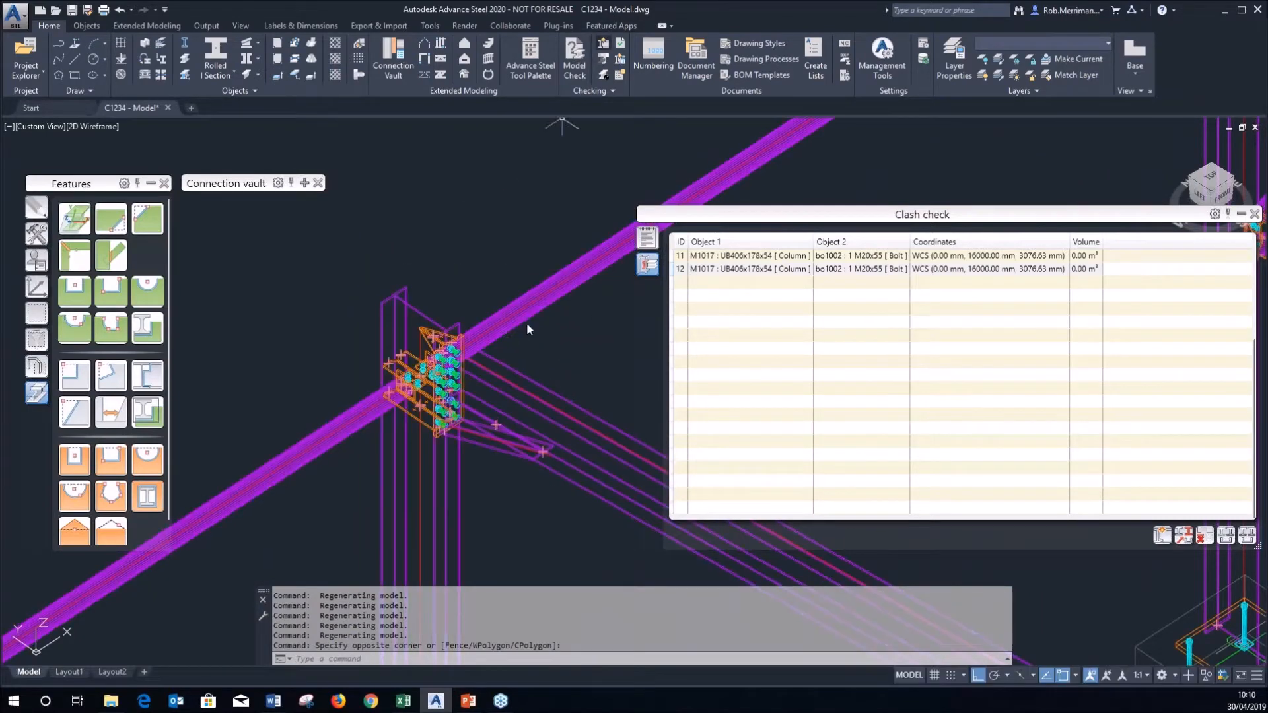
Zoom to clash 2 between the M20x55 bolt and the UB457x152x52 haunch beam, and view the nearby bolts' properties.
double_click(779, 269)
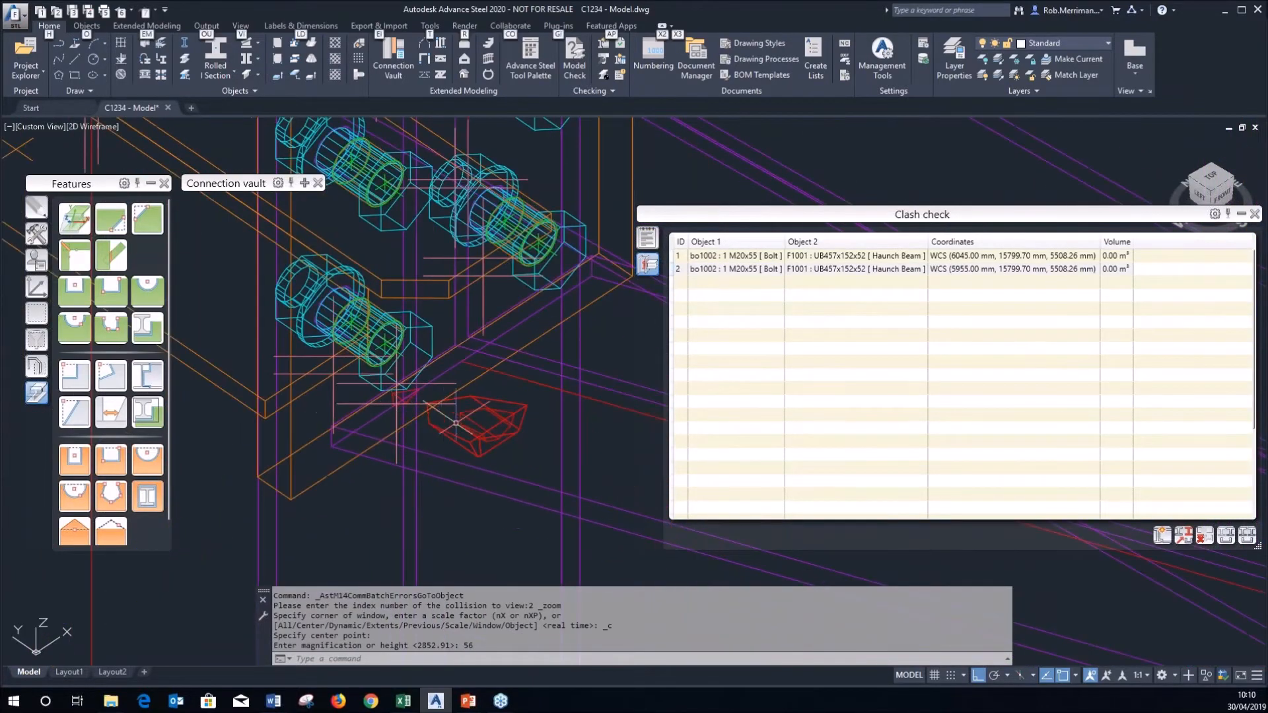
shift+middle_drag(455, 422, 441, 304)
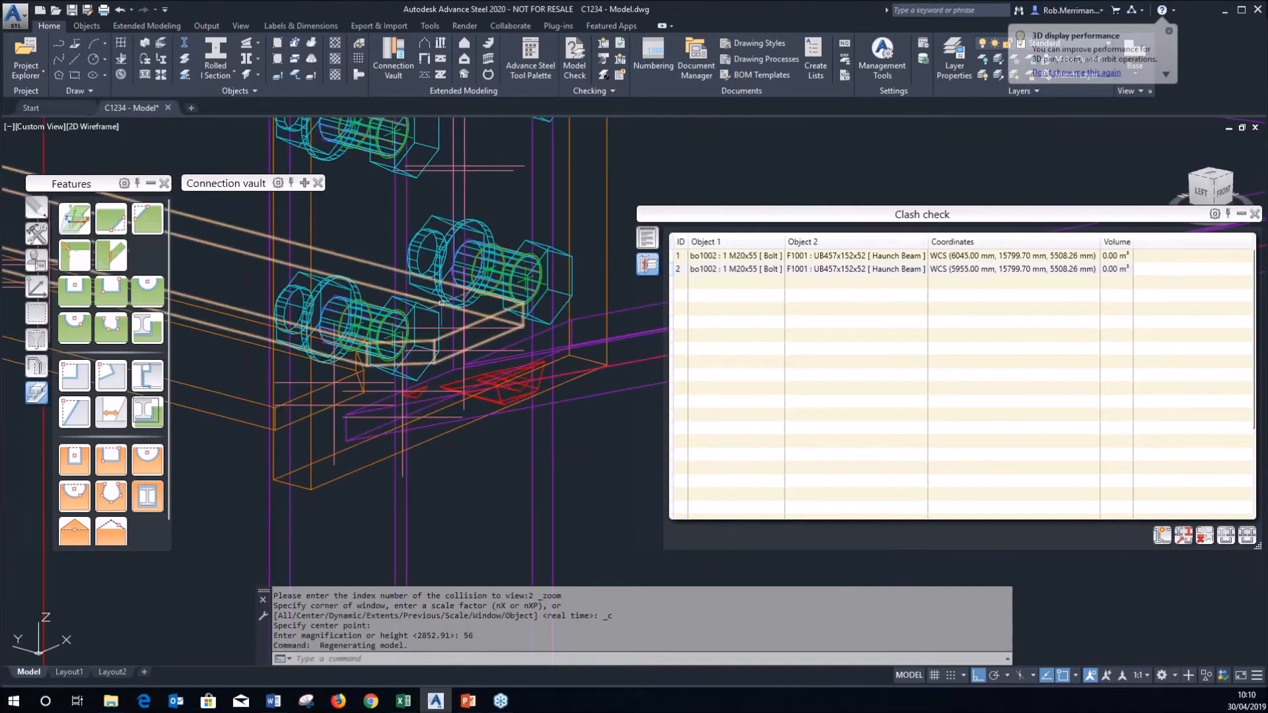
double_click(441, 303)
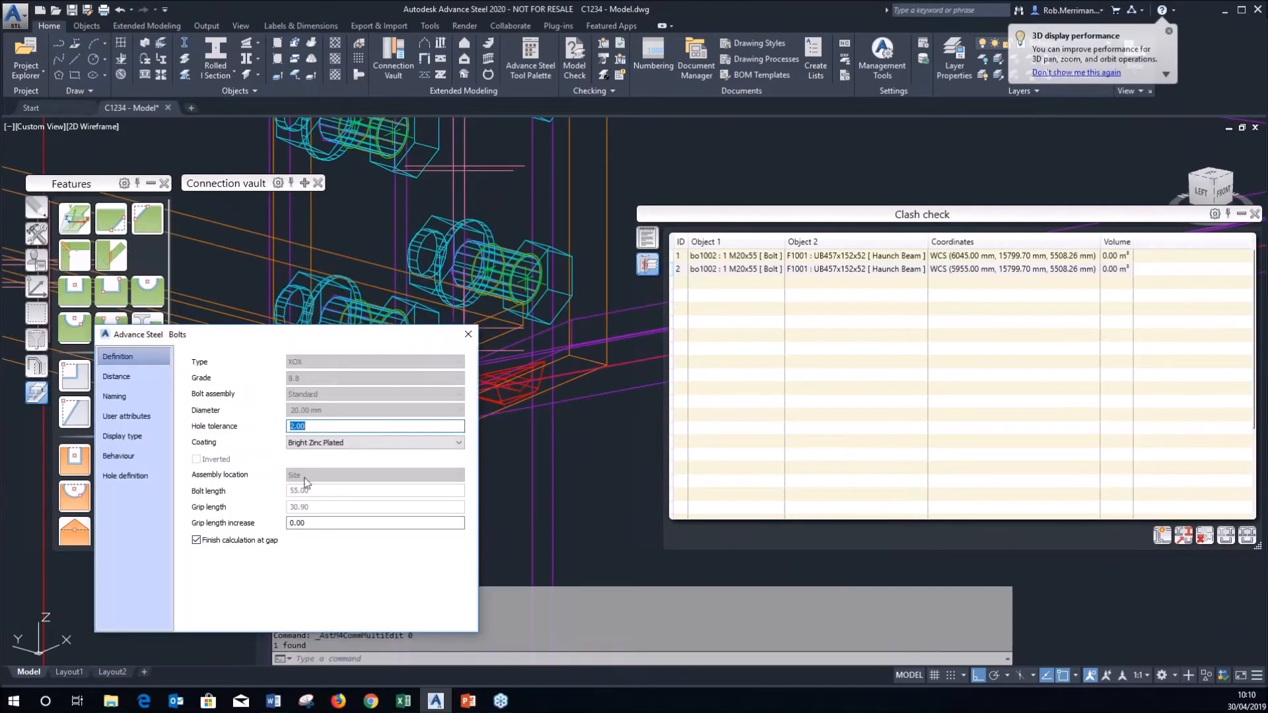
click(473, 342)
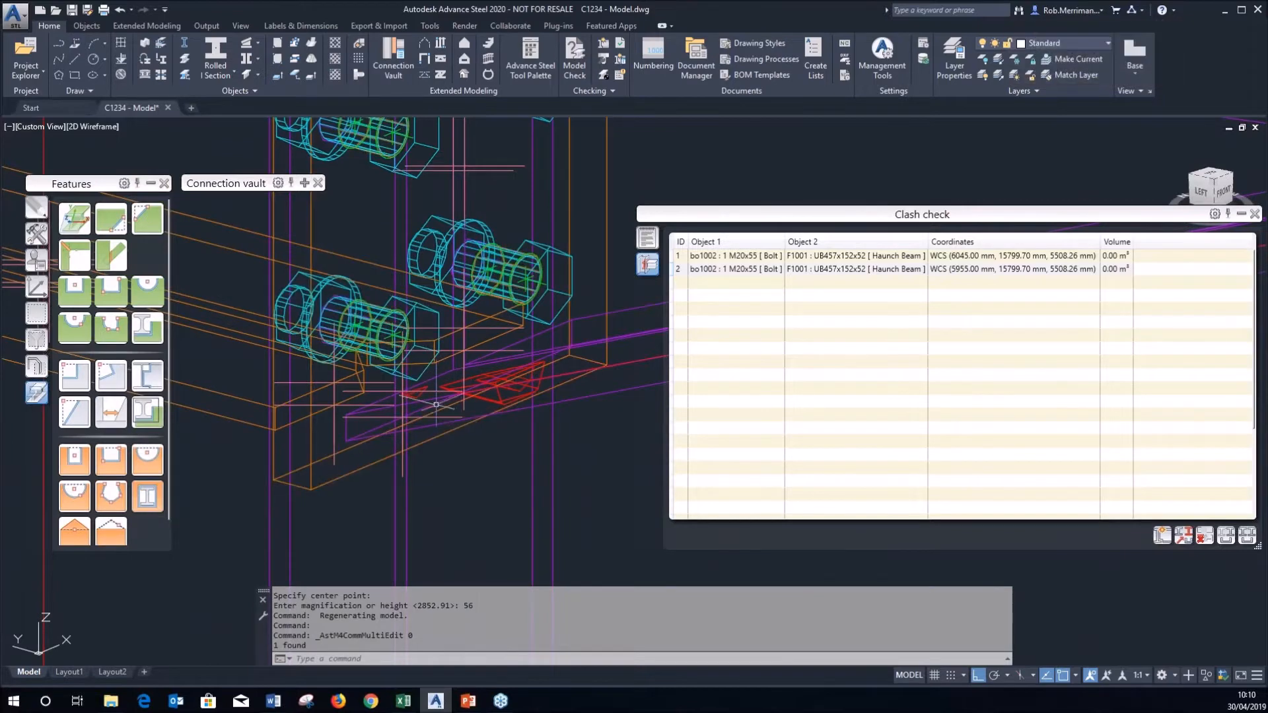
Examine from the side and at an angle where the lowest bolts meet the UB457x152x52 haunch beam at the end plate.
scroll(438, 397, up, 5)
shift+middle_drag(438, 398, 521, 336)
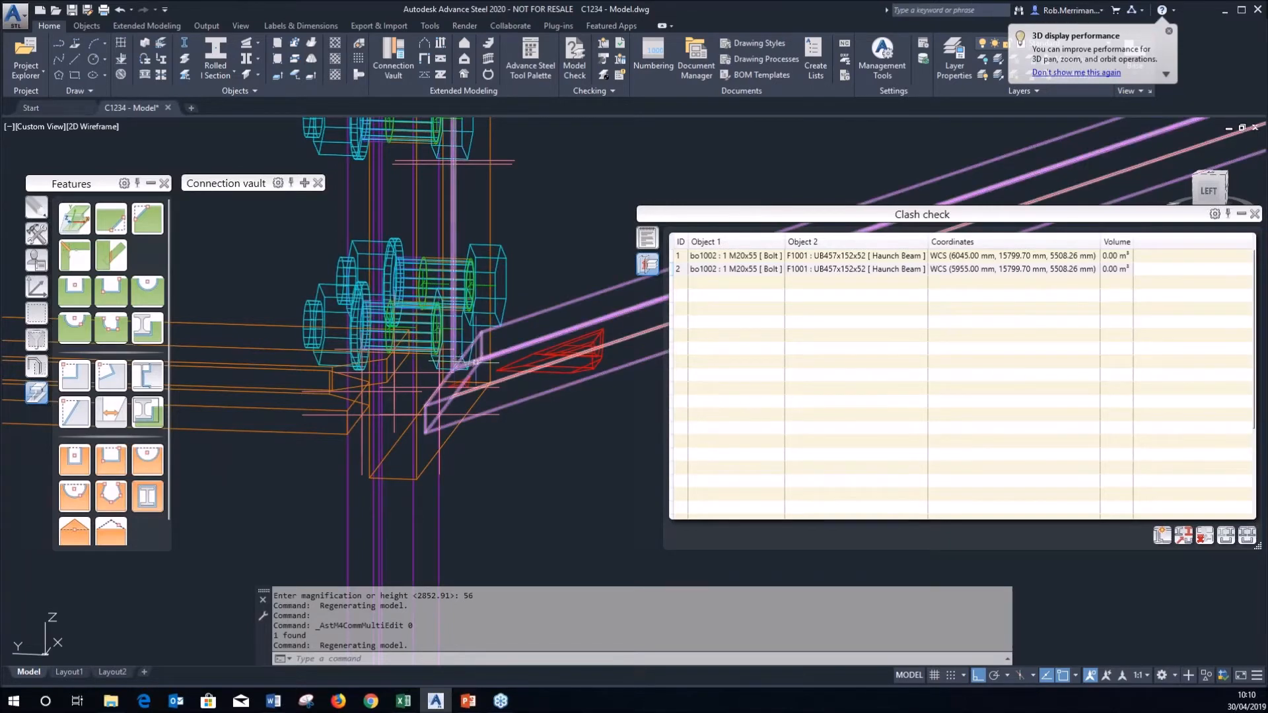
scroll(552, 360, down, 5)
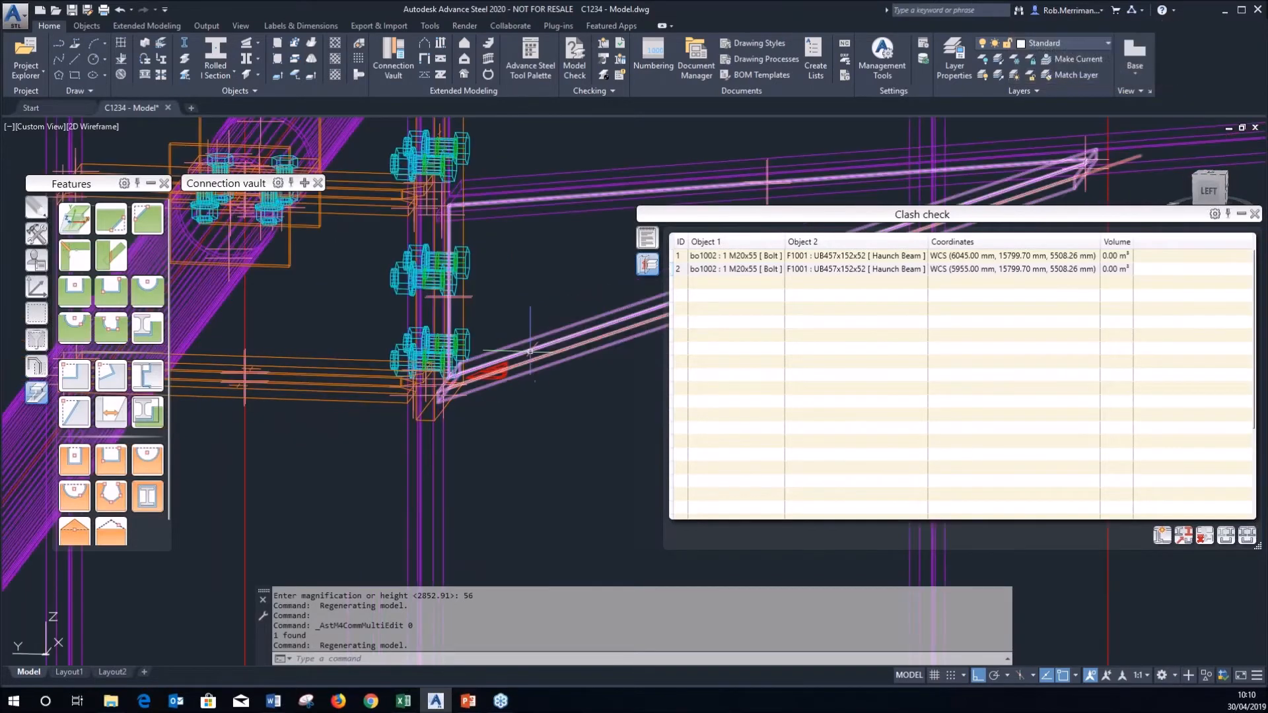
shift+middle_drag(530, 352, 425, 352)
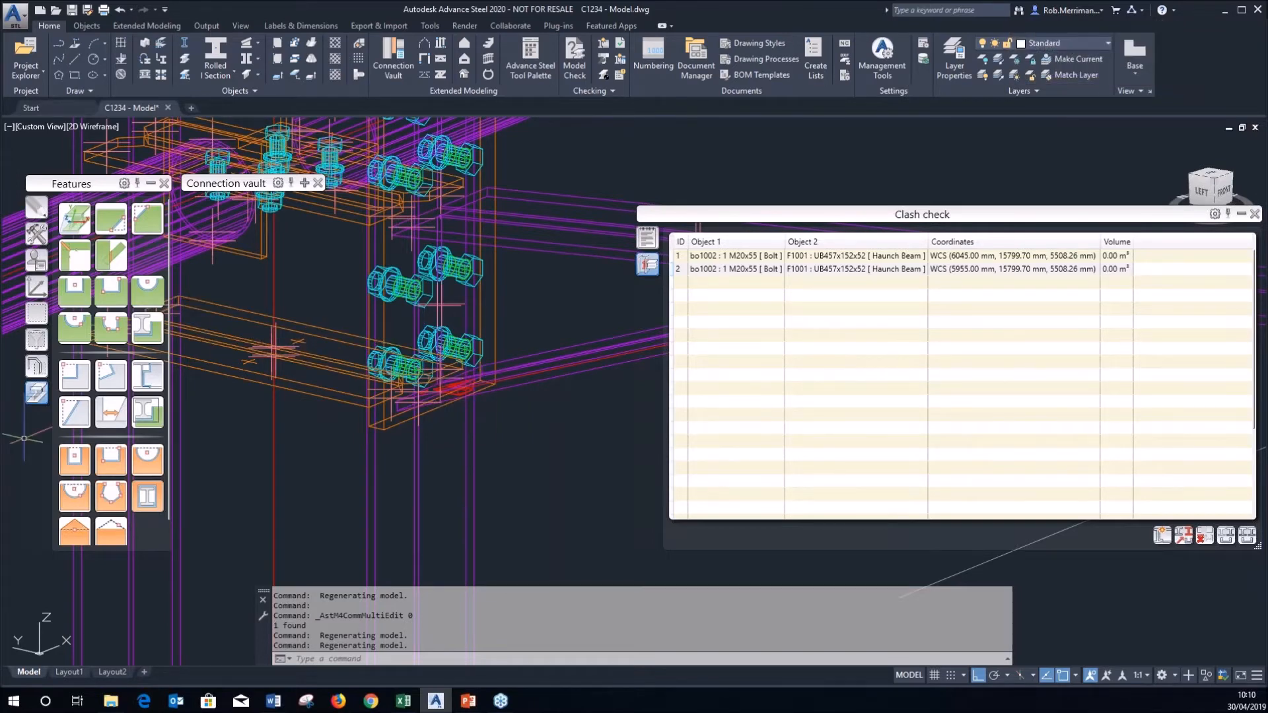
click(273, 700)
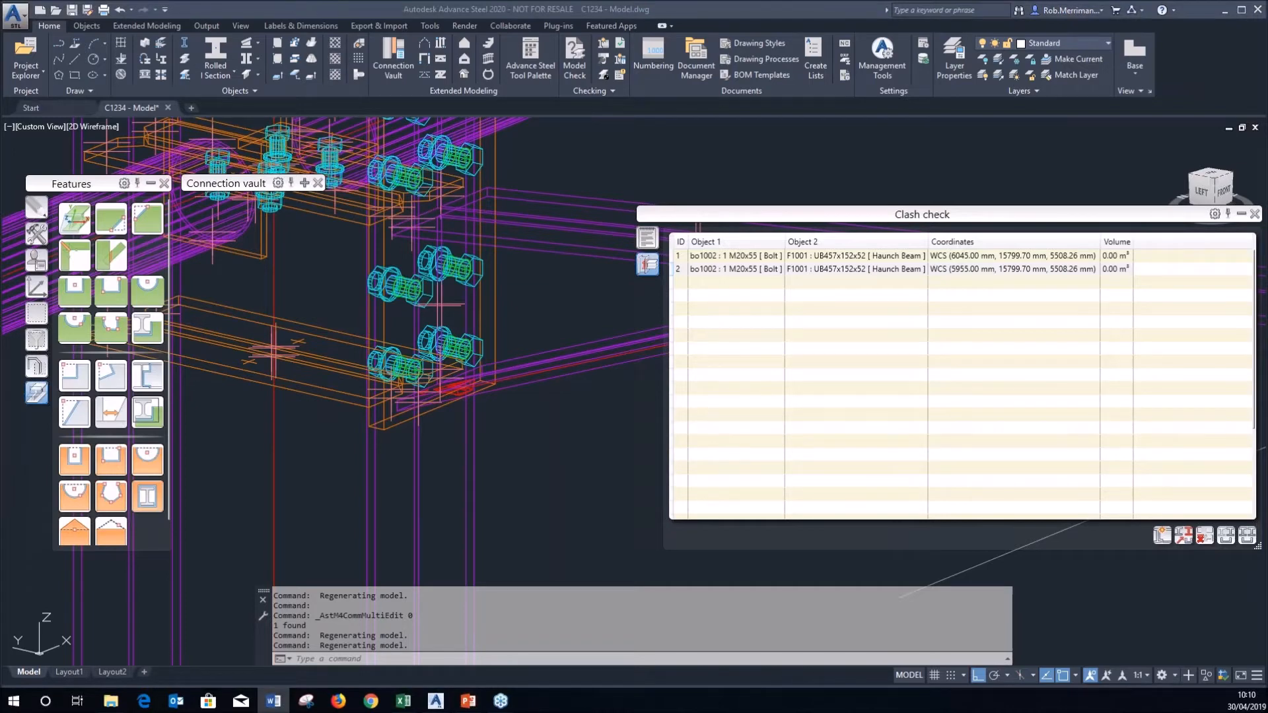
click(435, 700)
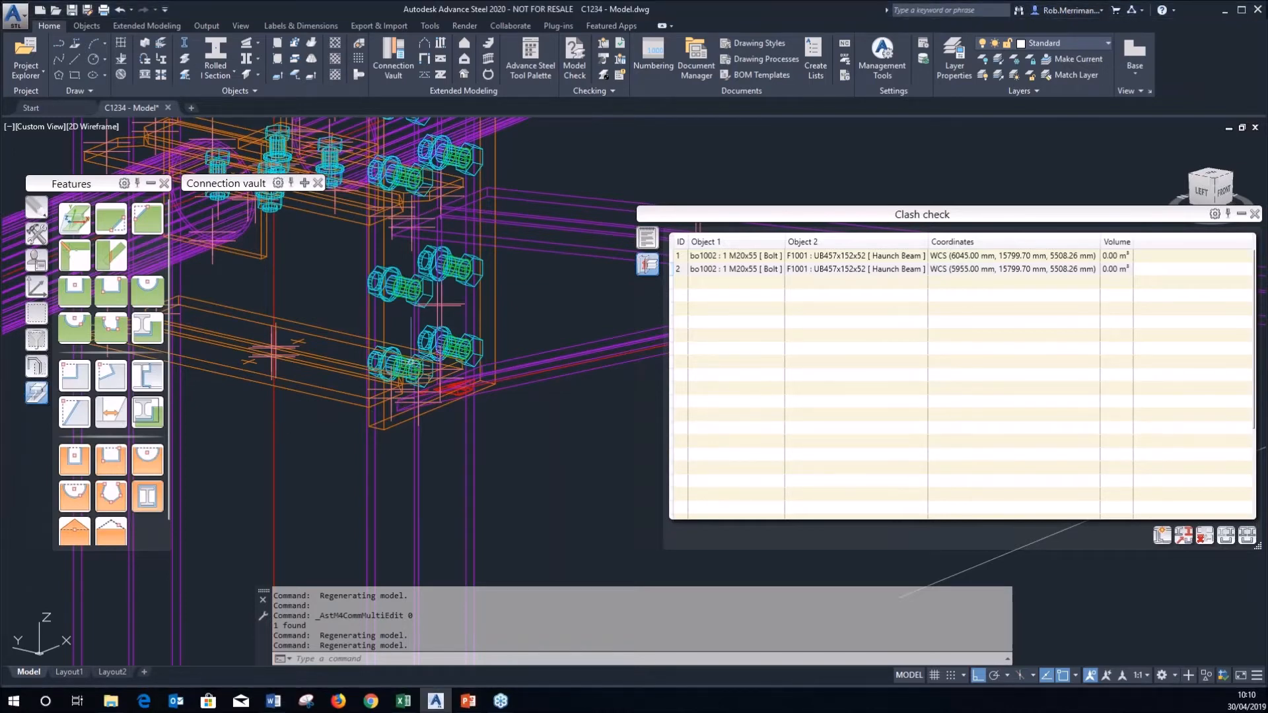
scroll(423, 350, up, 2)
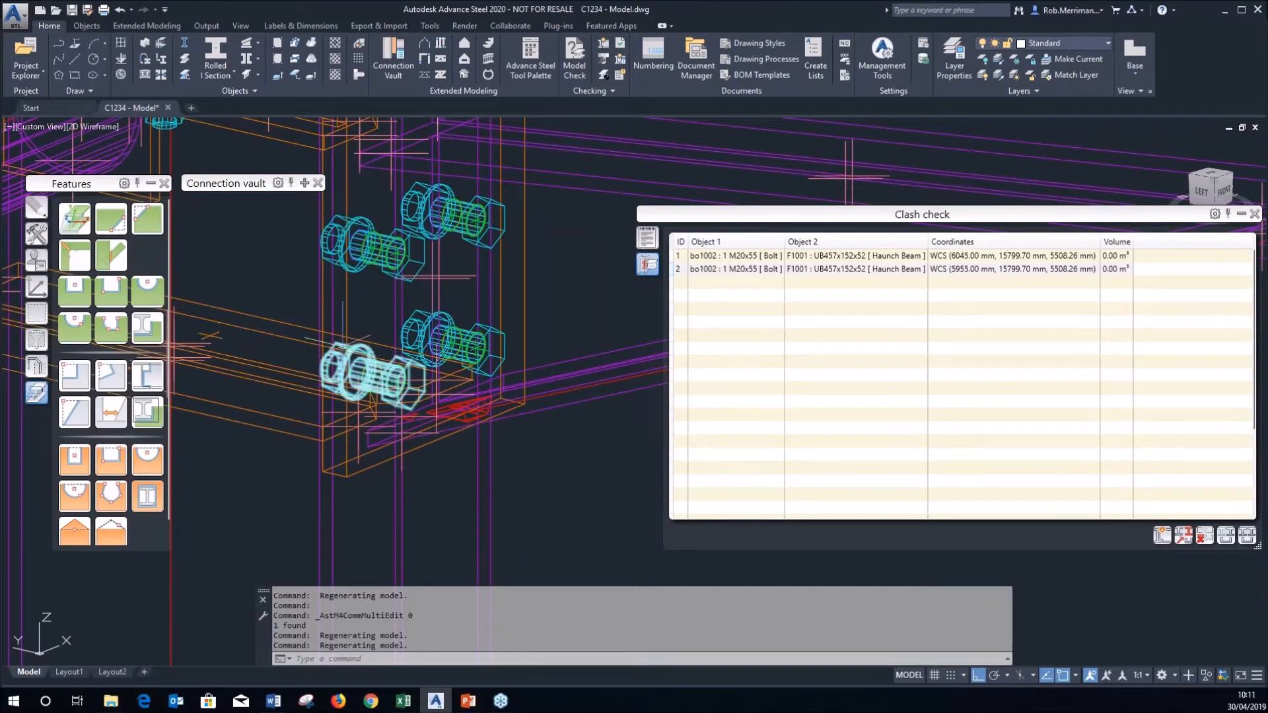
Clash check only the parts around the corner column's eaves connection again.
scroll(208, 477, down, 10)
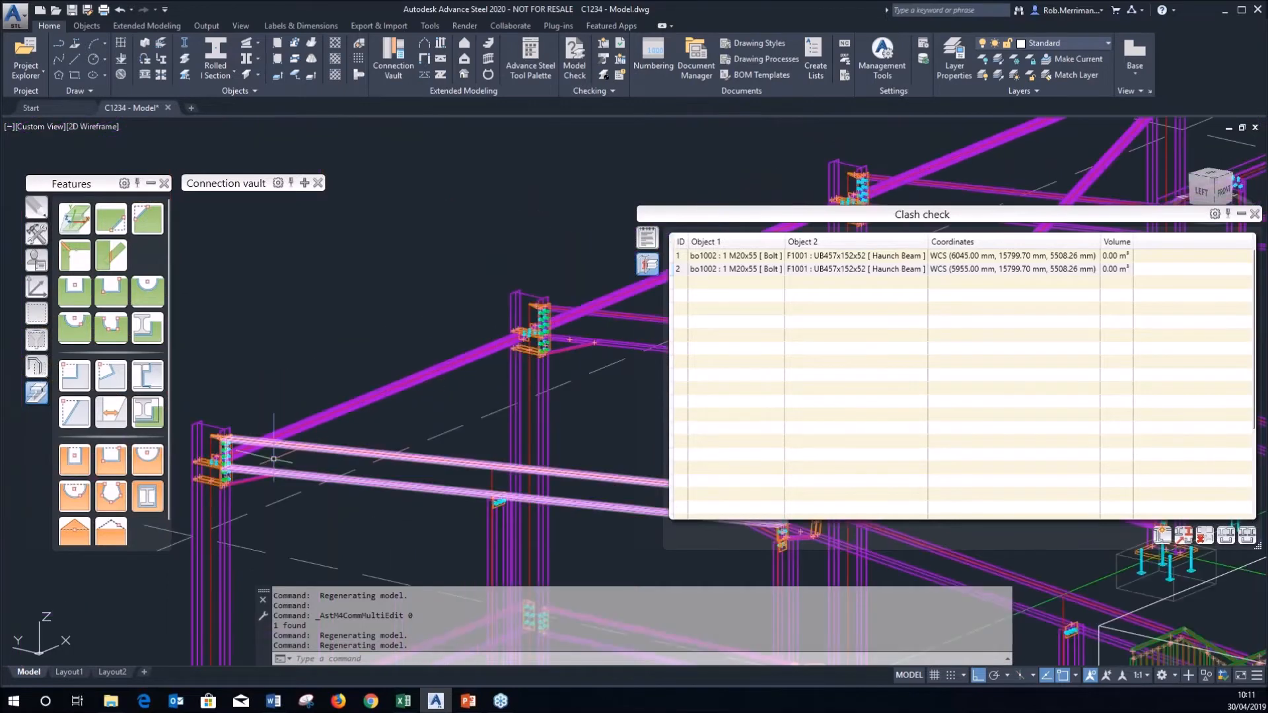
scroll(206, 480, up, 2)
click(286, 520)
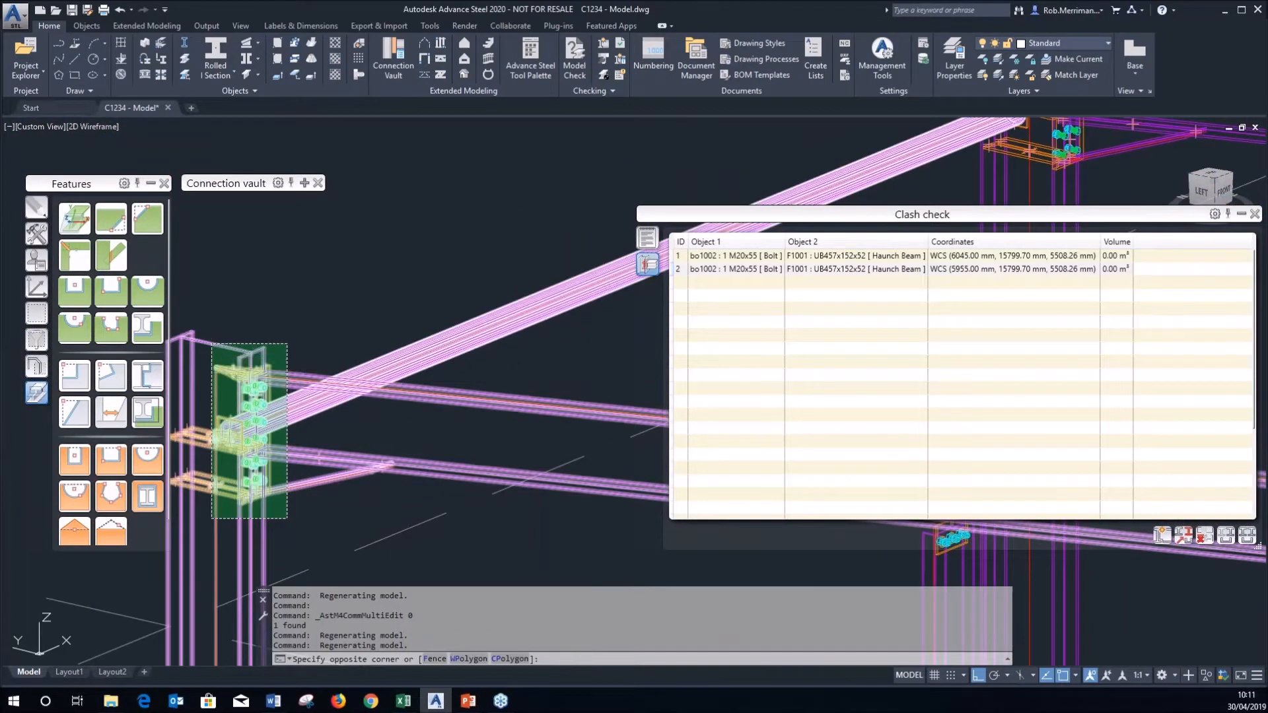
click(213, 344)
click(603, 42)
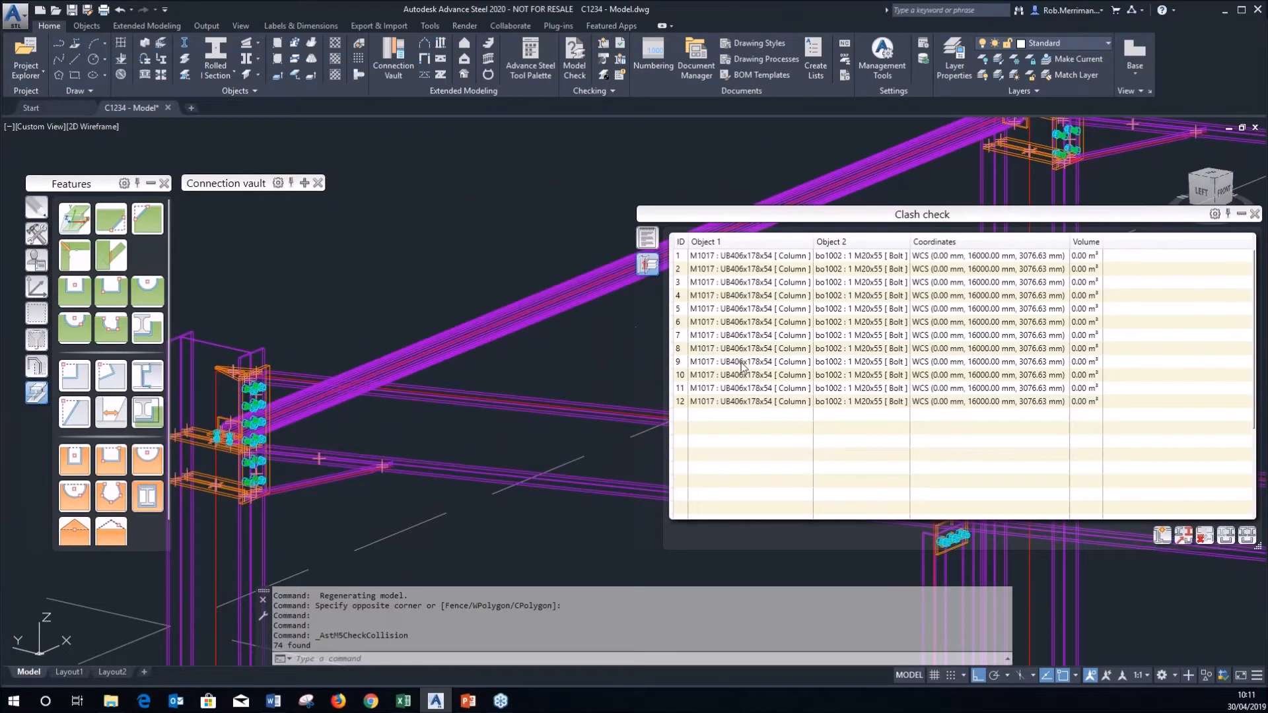
Zoom to clashes 11 and 12 in turn and inspect the M20x55 bolts marked at the UB406x178x54 column.
double_click(729, 389)
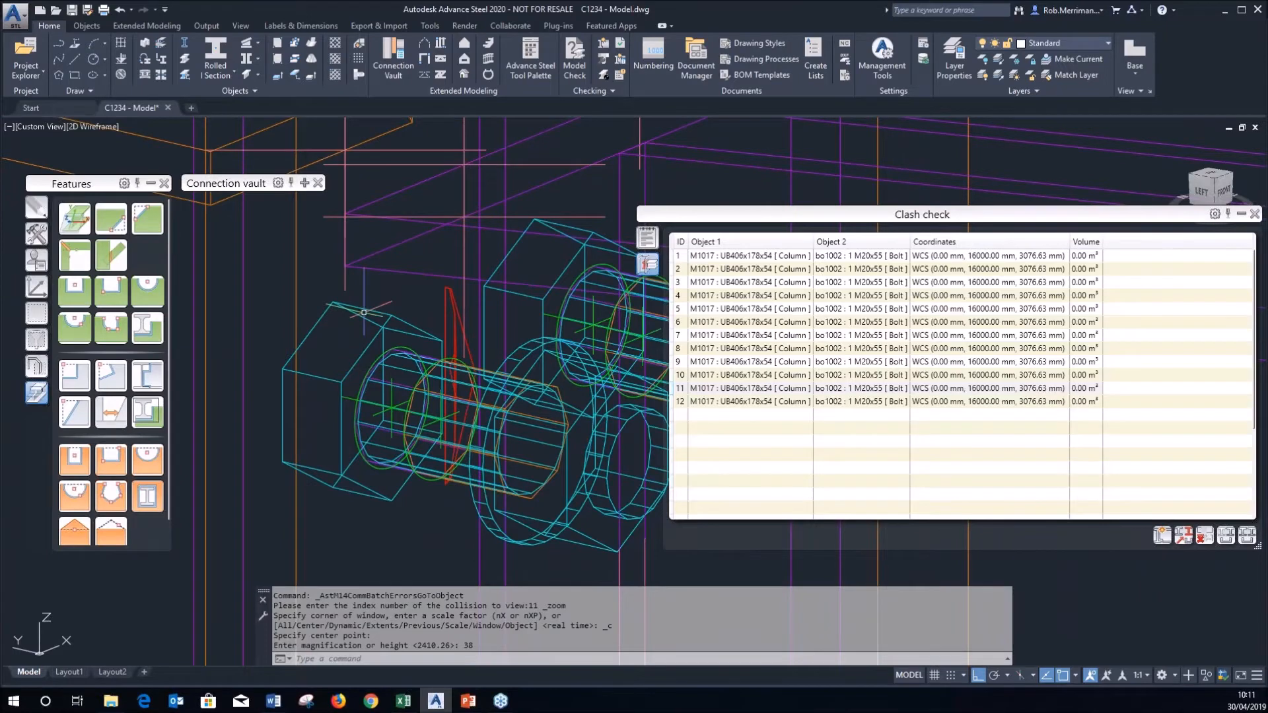
scroll(364, 312, down, 6)
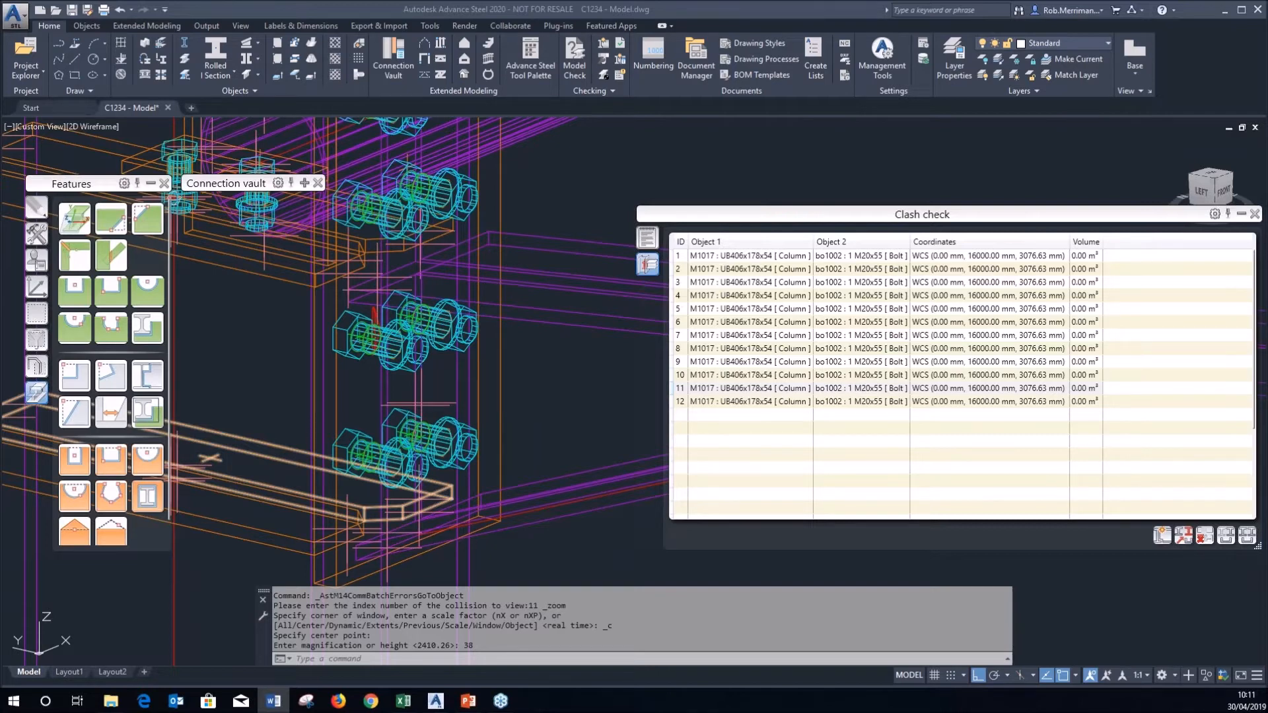
click(725, 401)
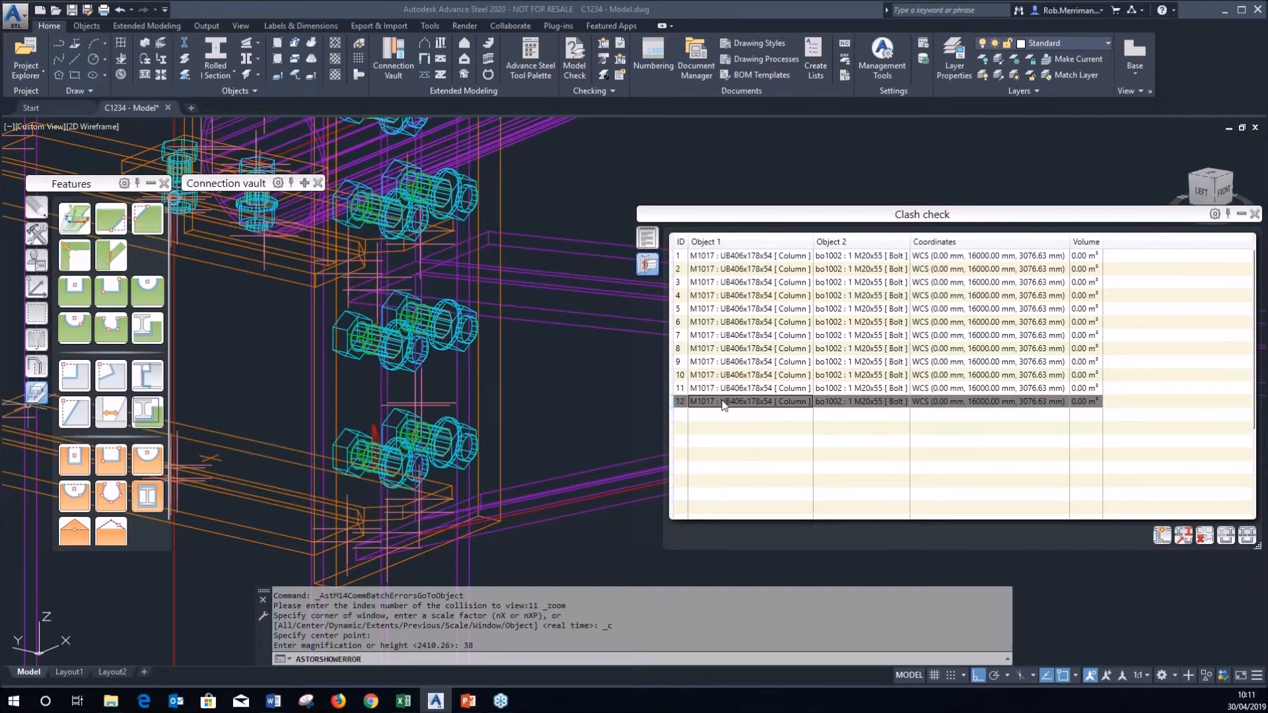
double_click(855, 401)
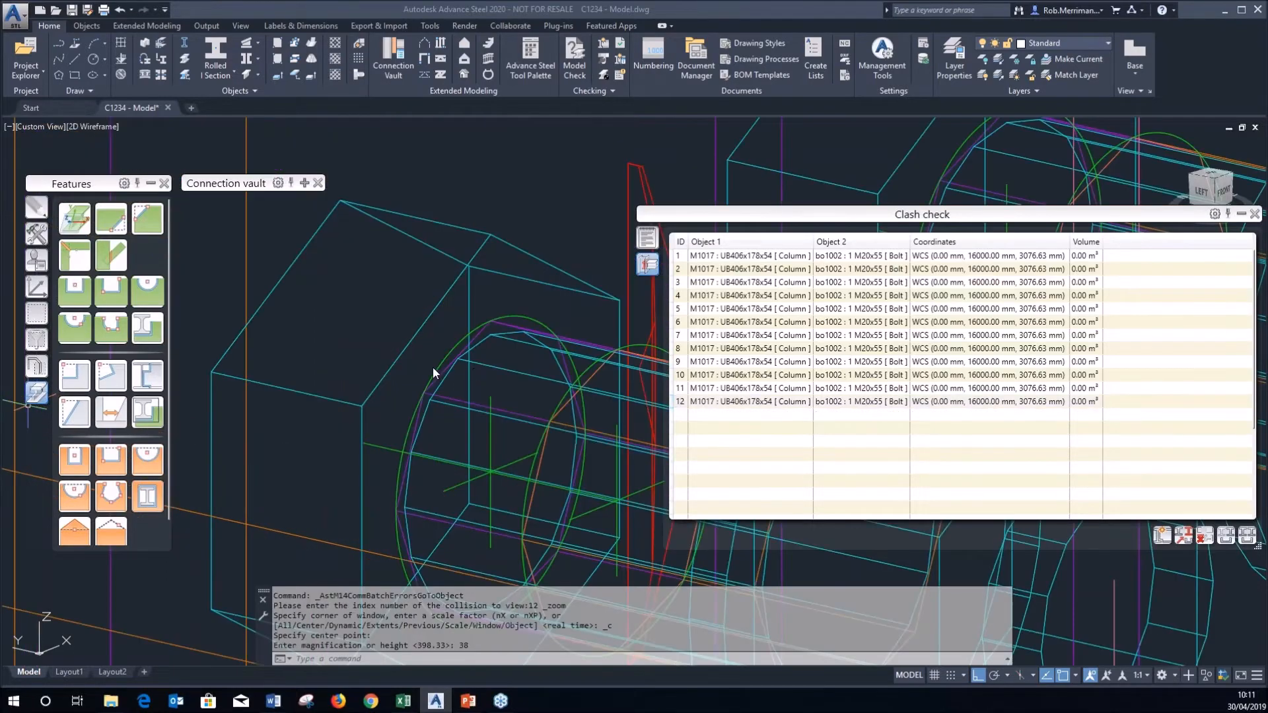
scroll(413, 371, down, 5)
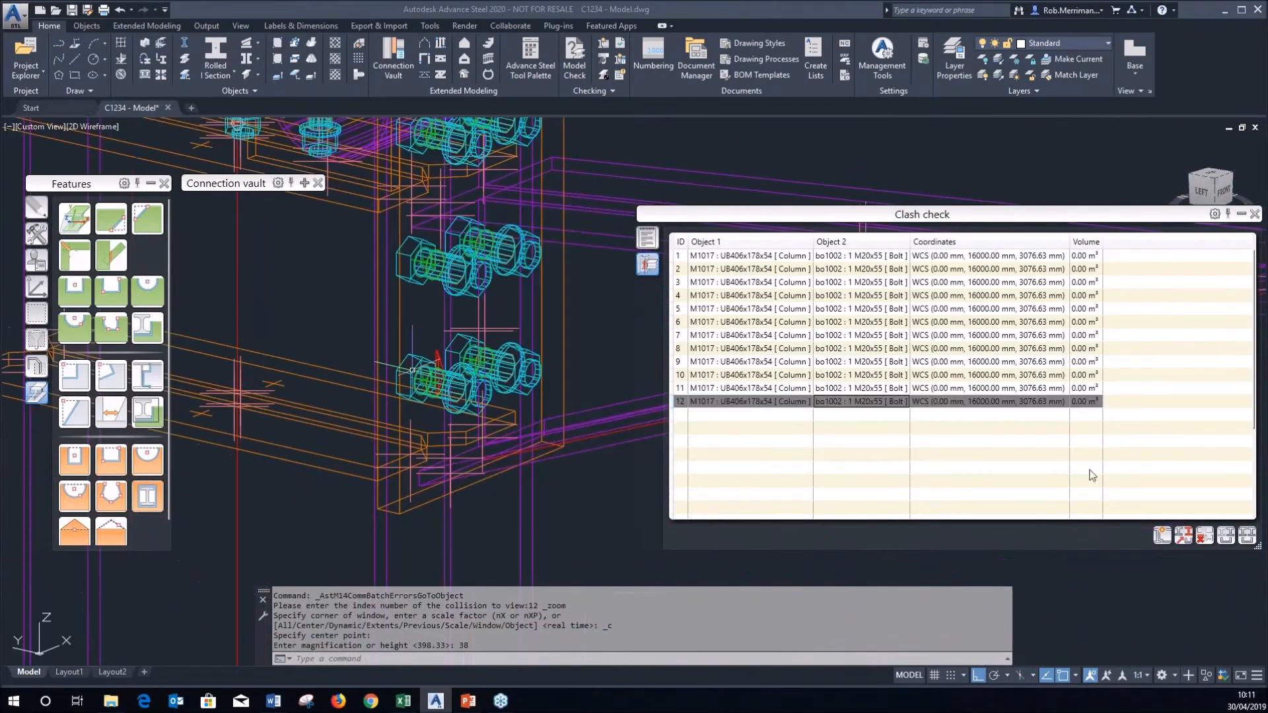
Remove clashes 12, 11 and 10 from the clash list one by one, checking each marked bolt.
click(1225, 535)
click(748, 388)
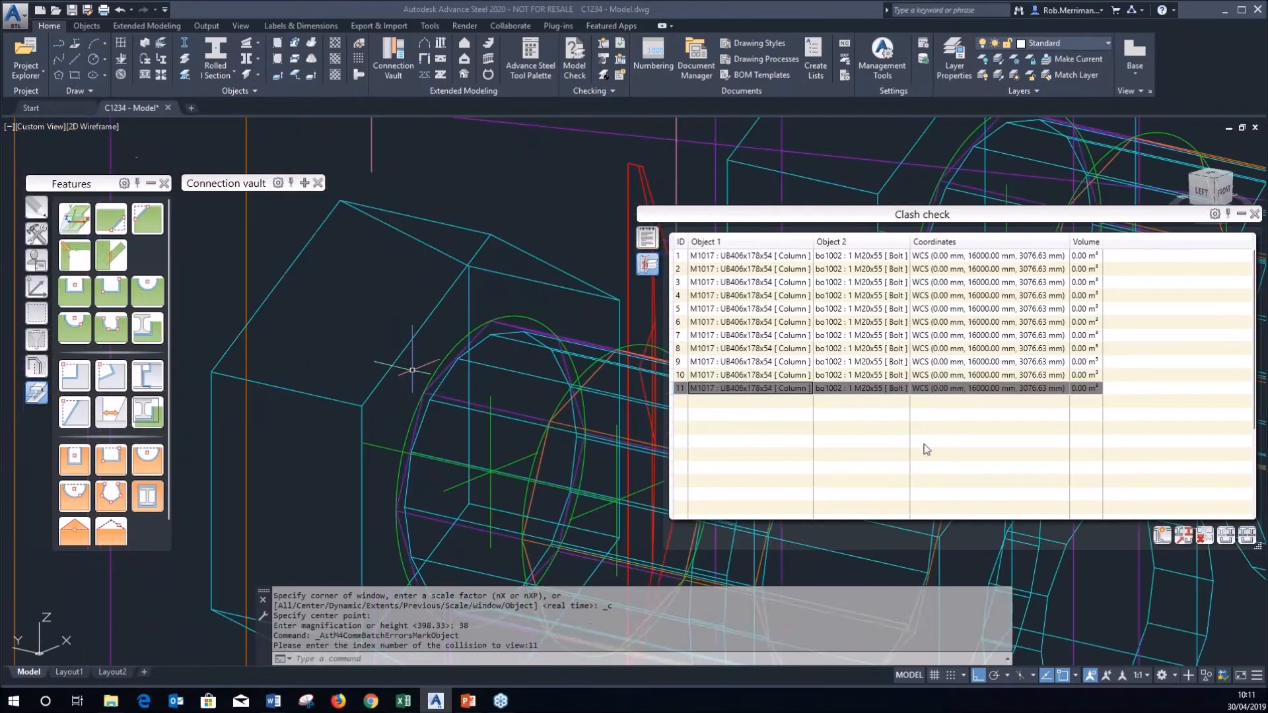
click(1226, 536)
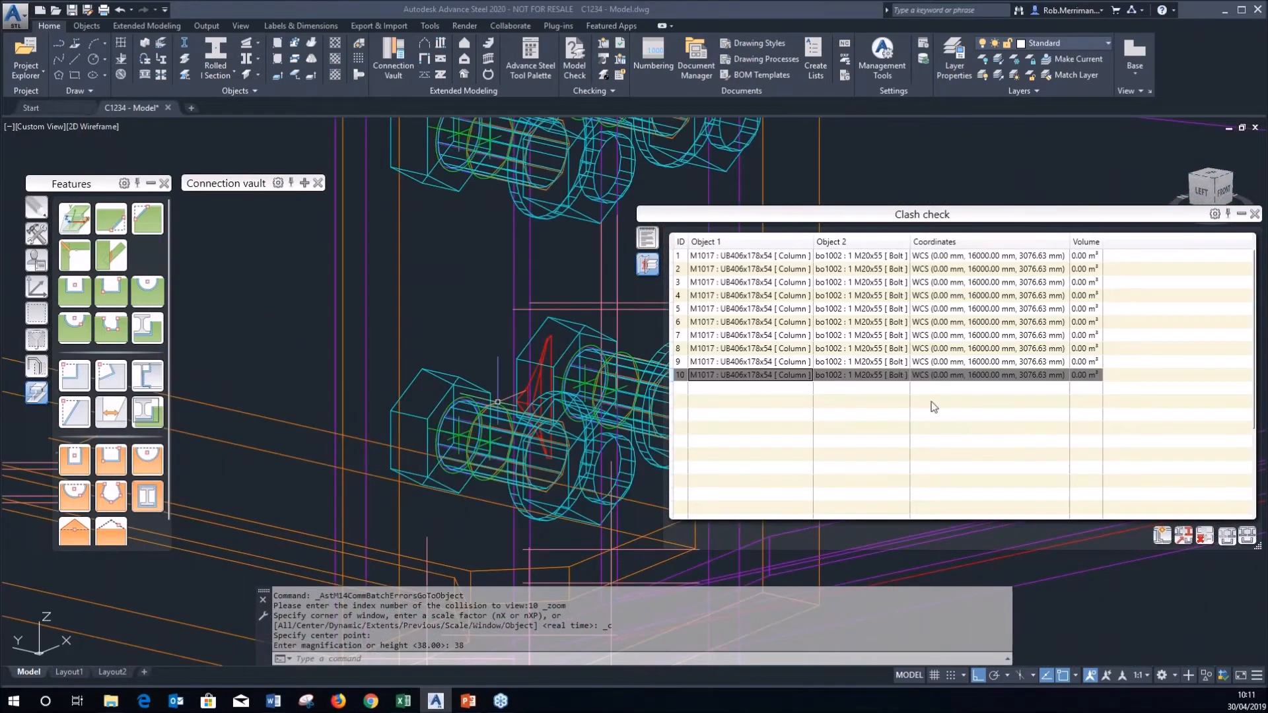
click(1226, 536)
Check clashes 9, 8, 7 and 6 in the model and remove each of them from the clash list.
click(777, 362)
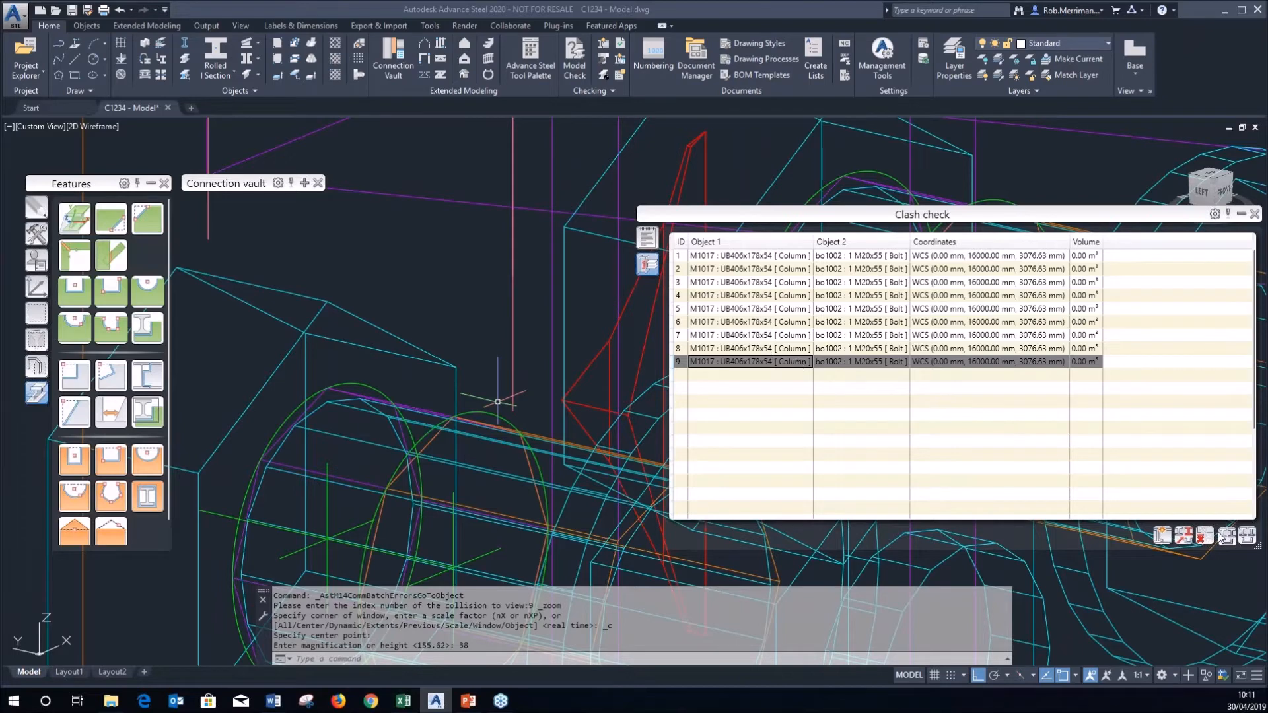
click(769, 349)
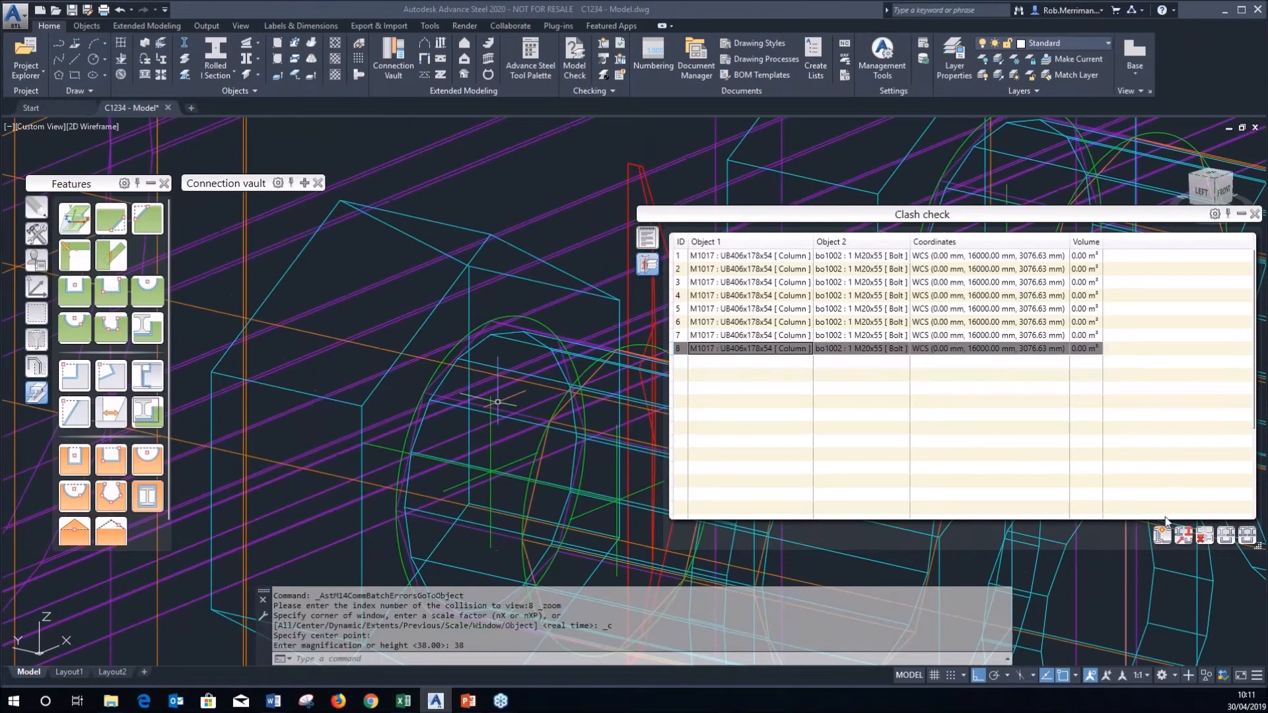
click(1226, 540)
click(859, 335)
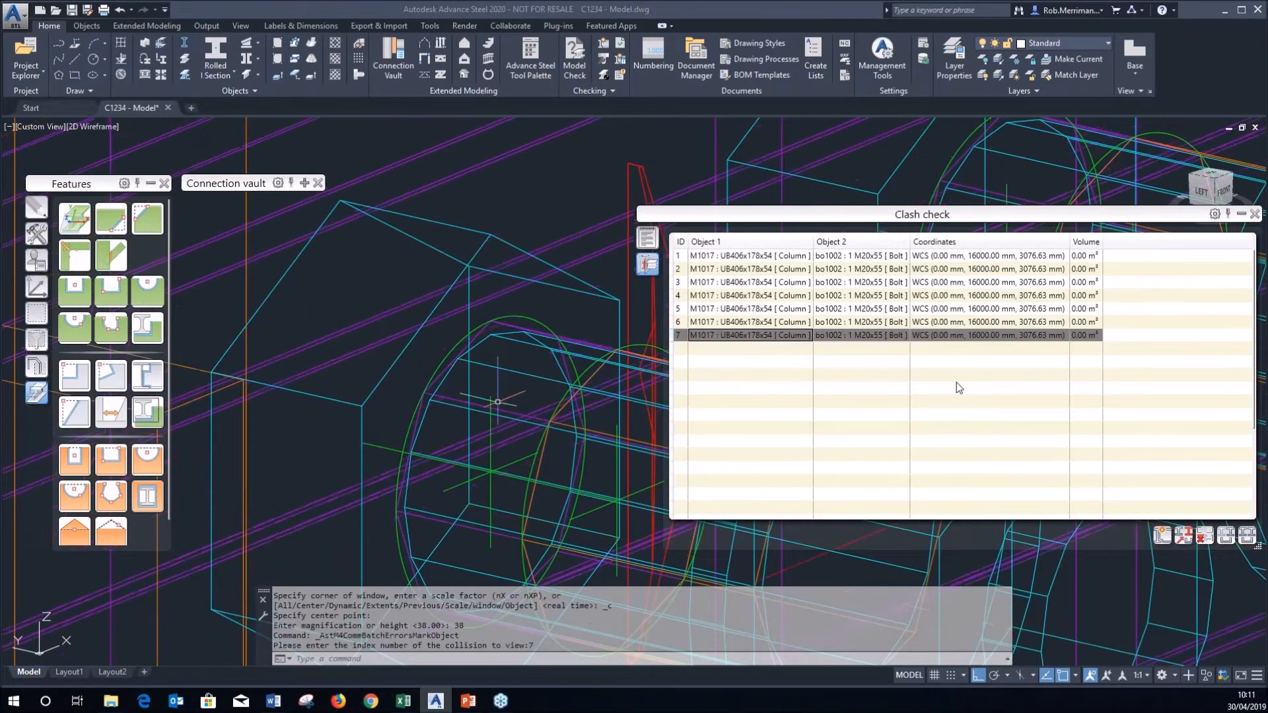
click(1226, 536)
click(779, 323)
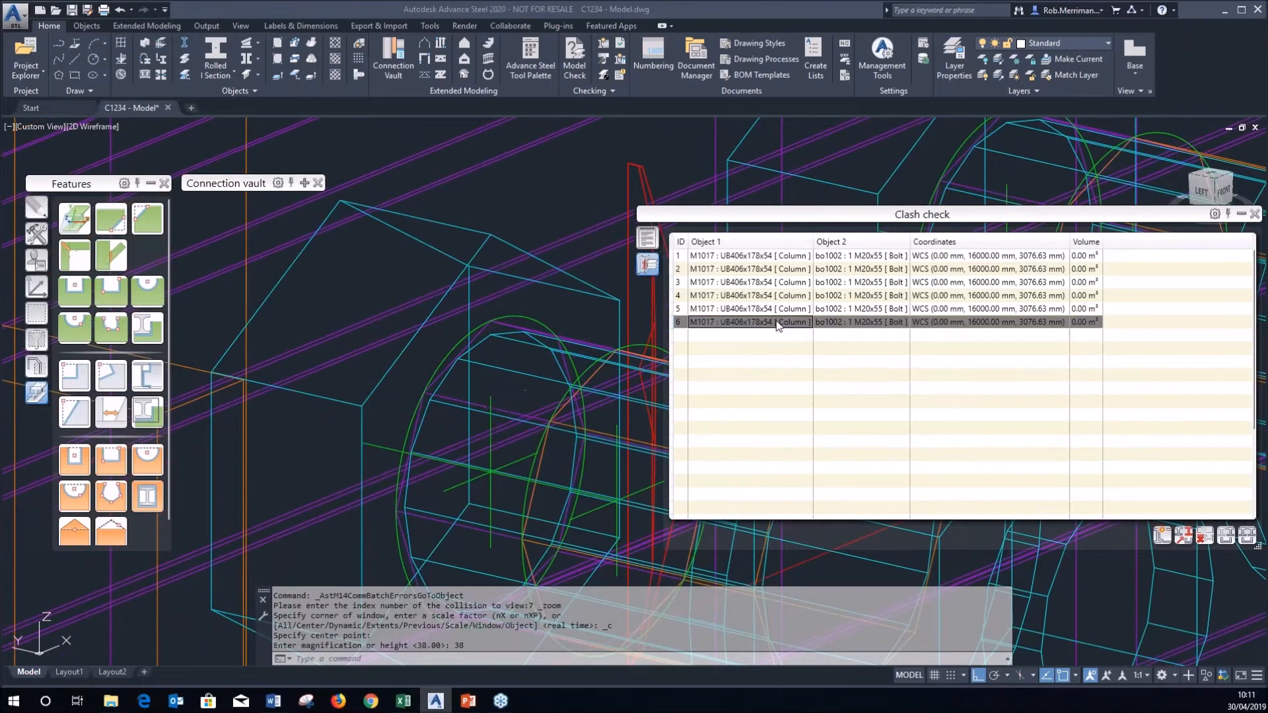
click(1226, 538)
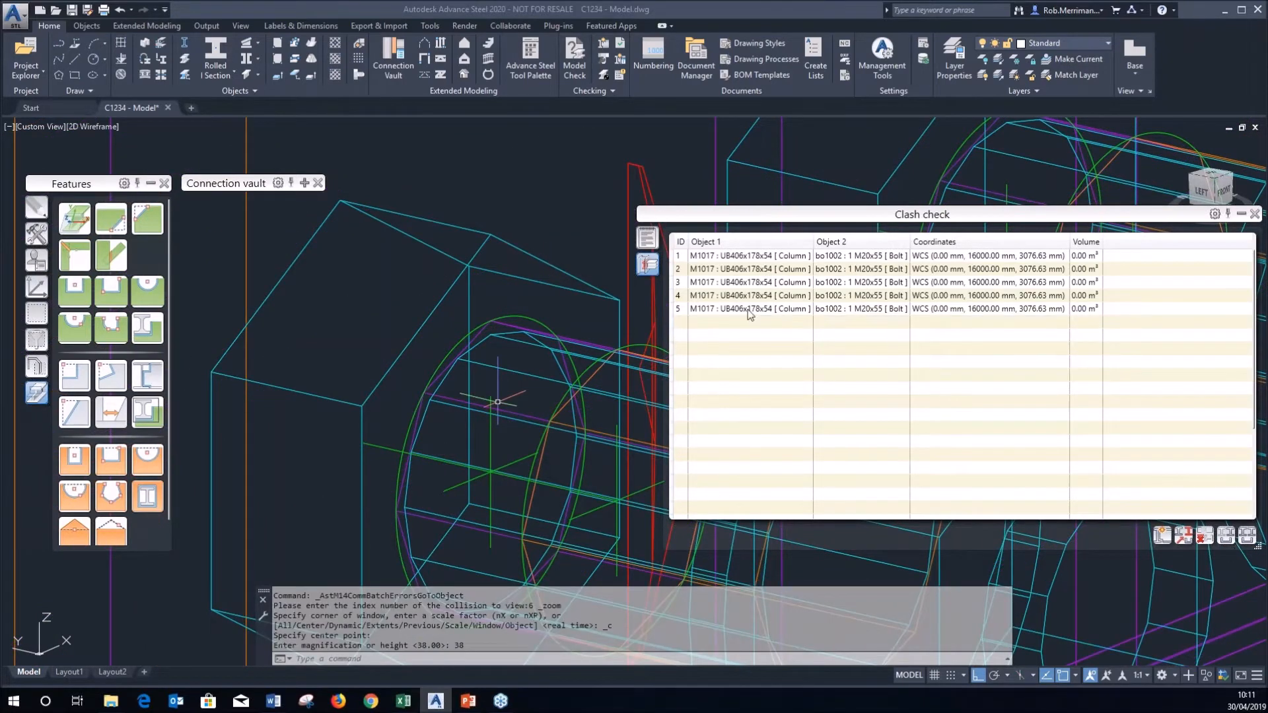
Check clashes 5, 4 and 3 at the corner column in the model and remove each from the clash list.
click(859, 308)
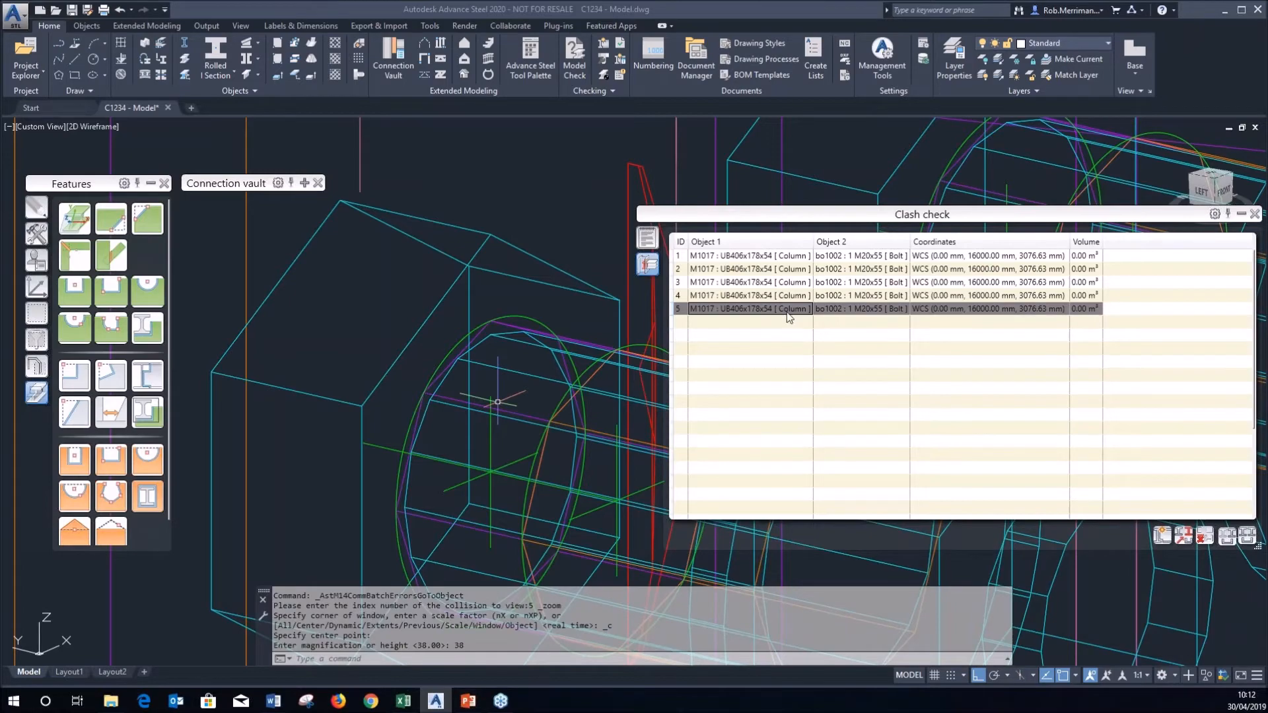
click(771, 296)
click(1221, 539)
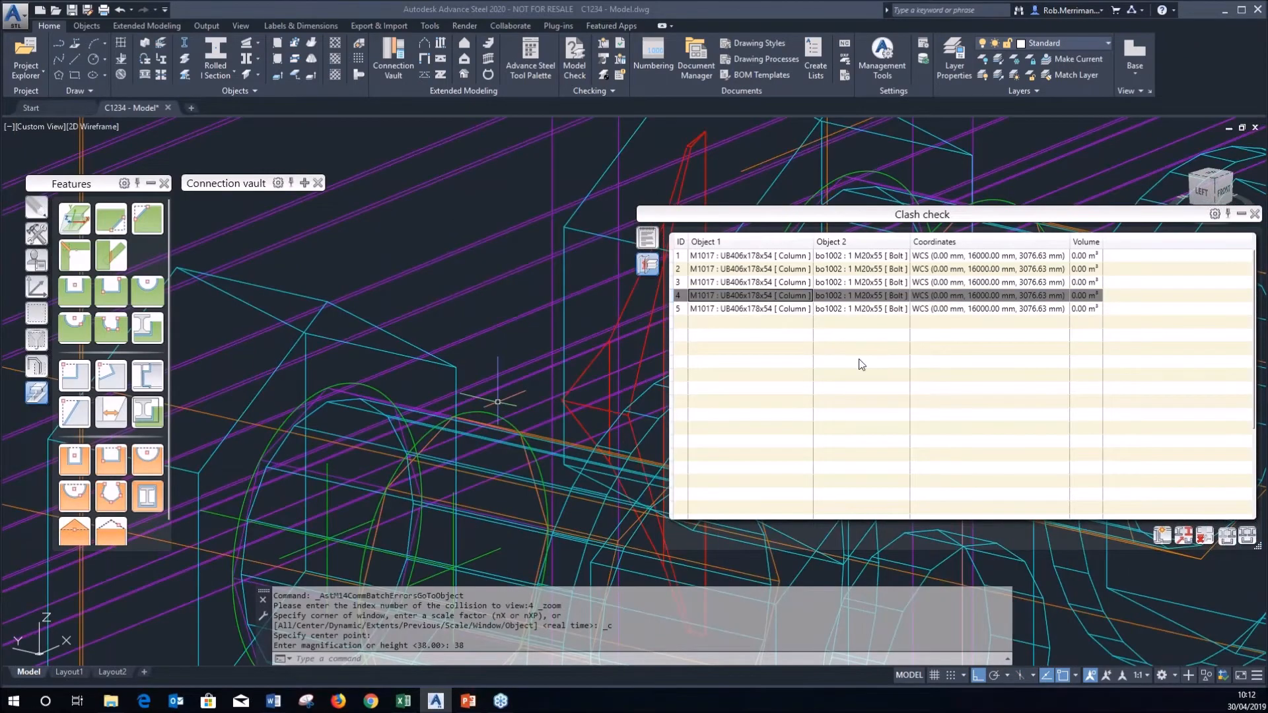
click(786, 297)
click(1221, 536)
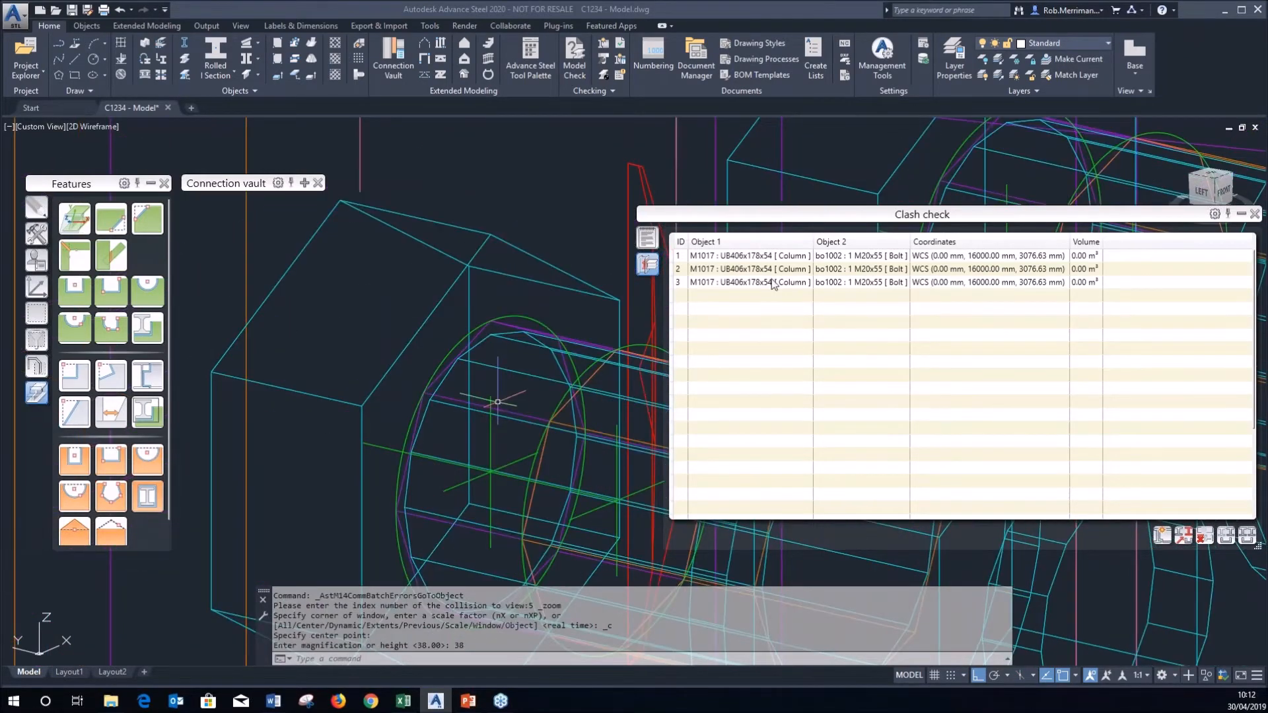
click(788, 283)
click(1222, 535)
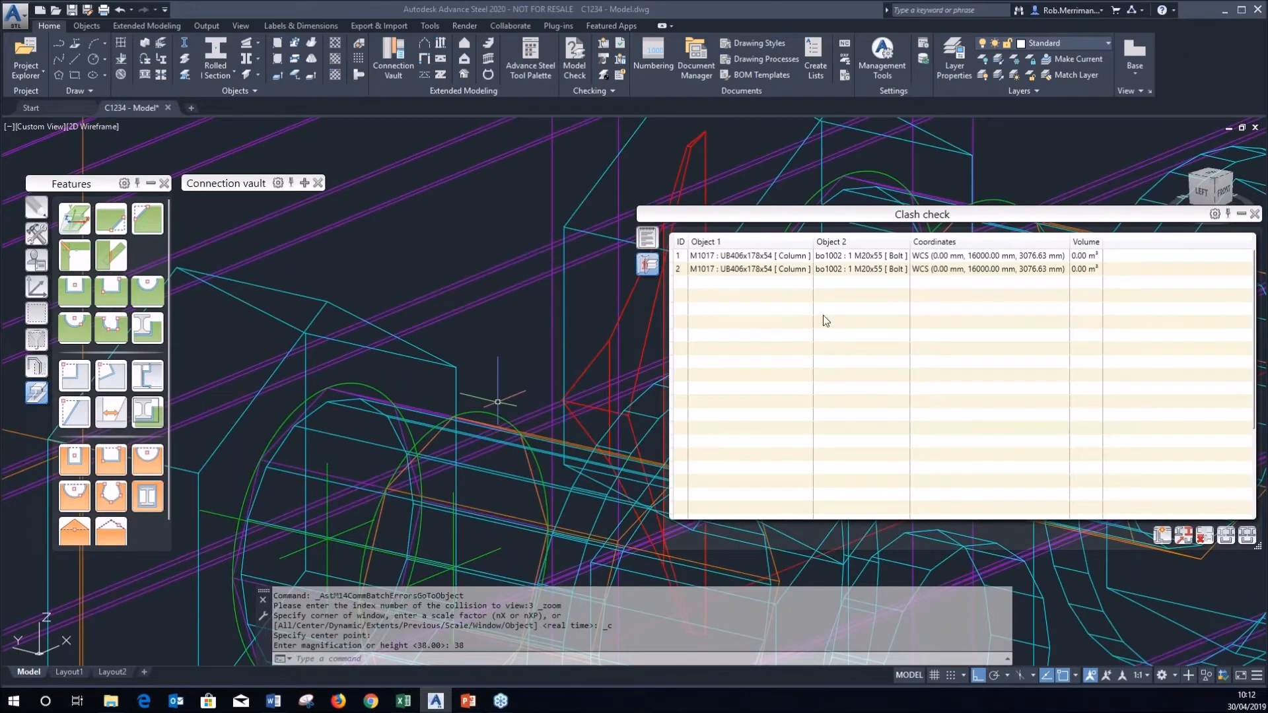
Check and remove clash 2, zoom to clash 1's M20x55 bolt in the model, and close the clash list.
click(780, 270)
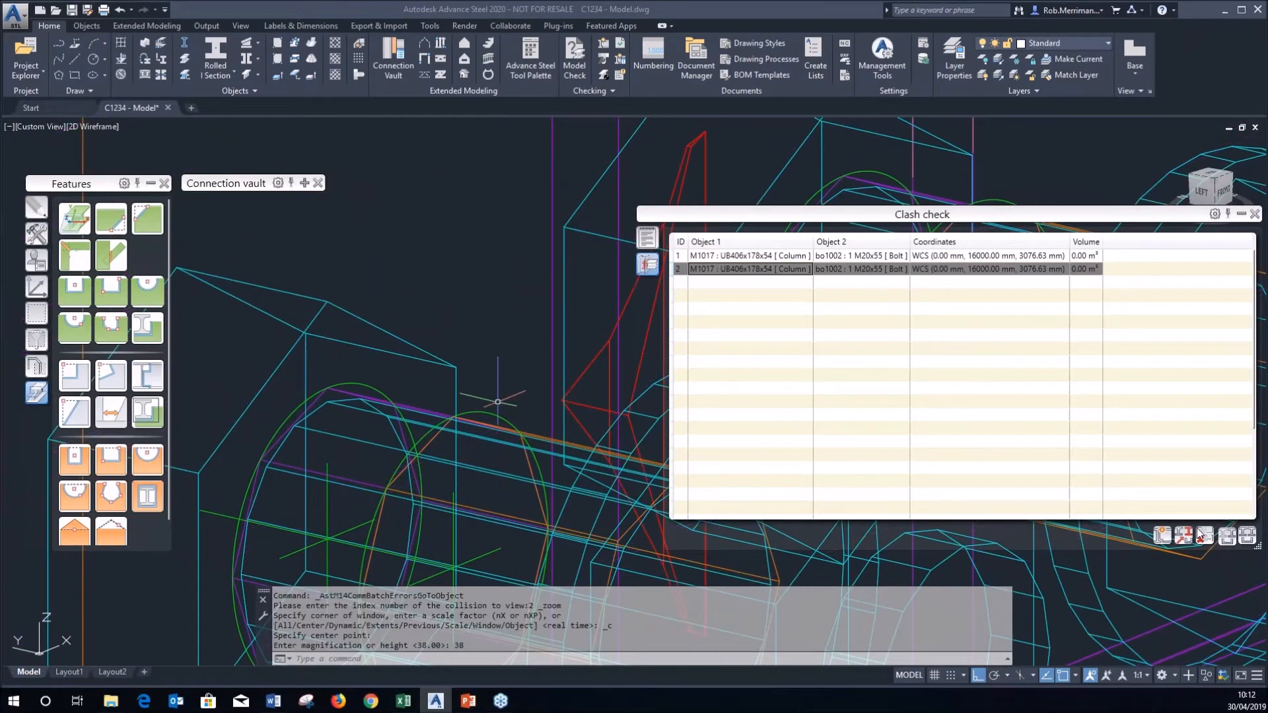
click(1222, 535)
click(774, 259)
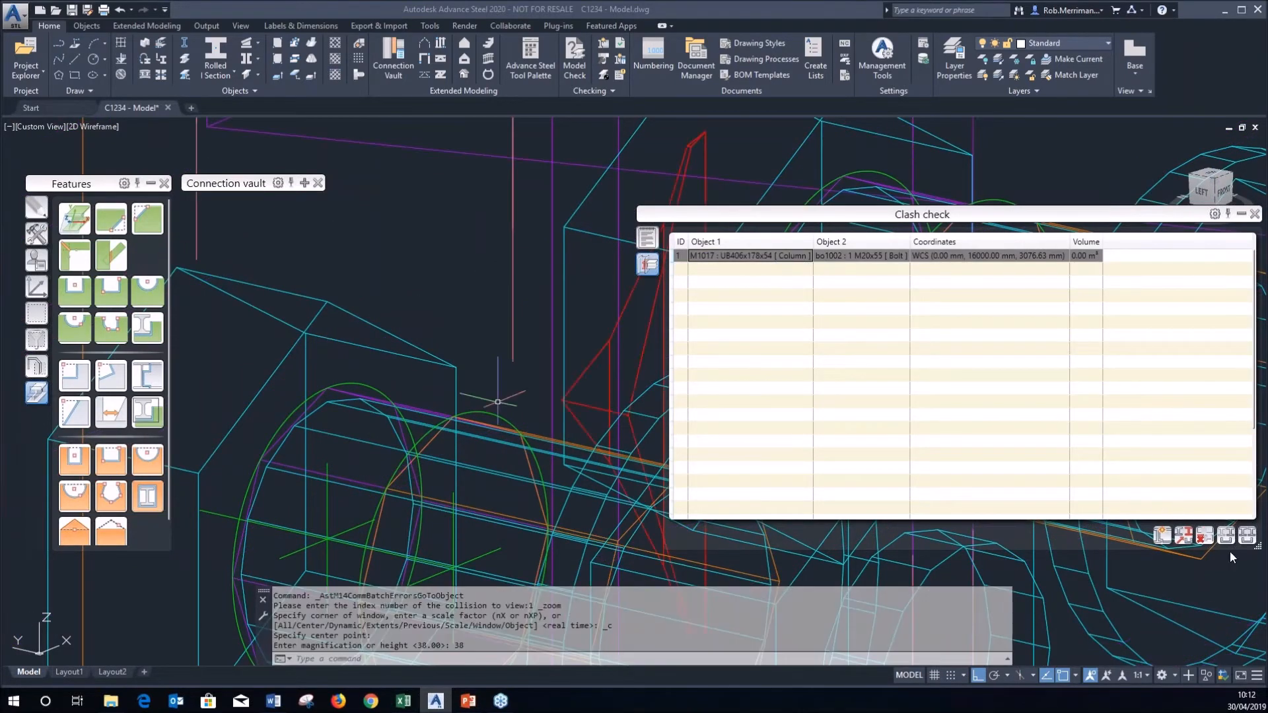
scroll(525, 278, down, 10)
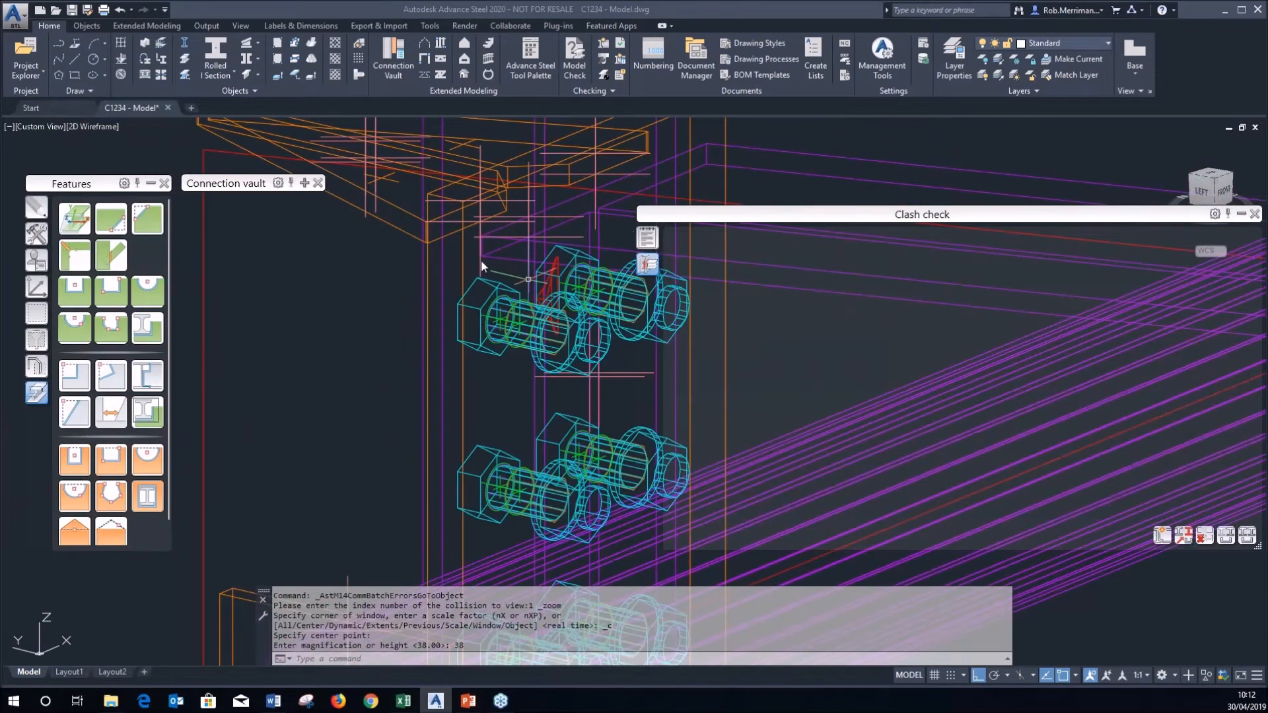
click(1255, 214)
Select the parts around the corner column's eaves connection and run the clash check on them once more.
scroll(834, 343, down, 5)
click(849, 430)
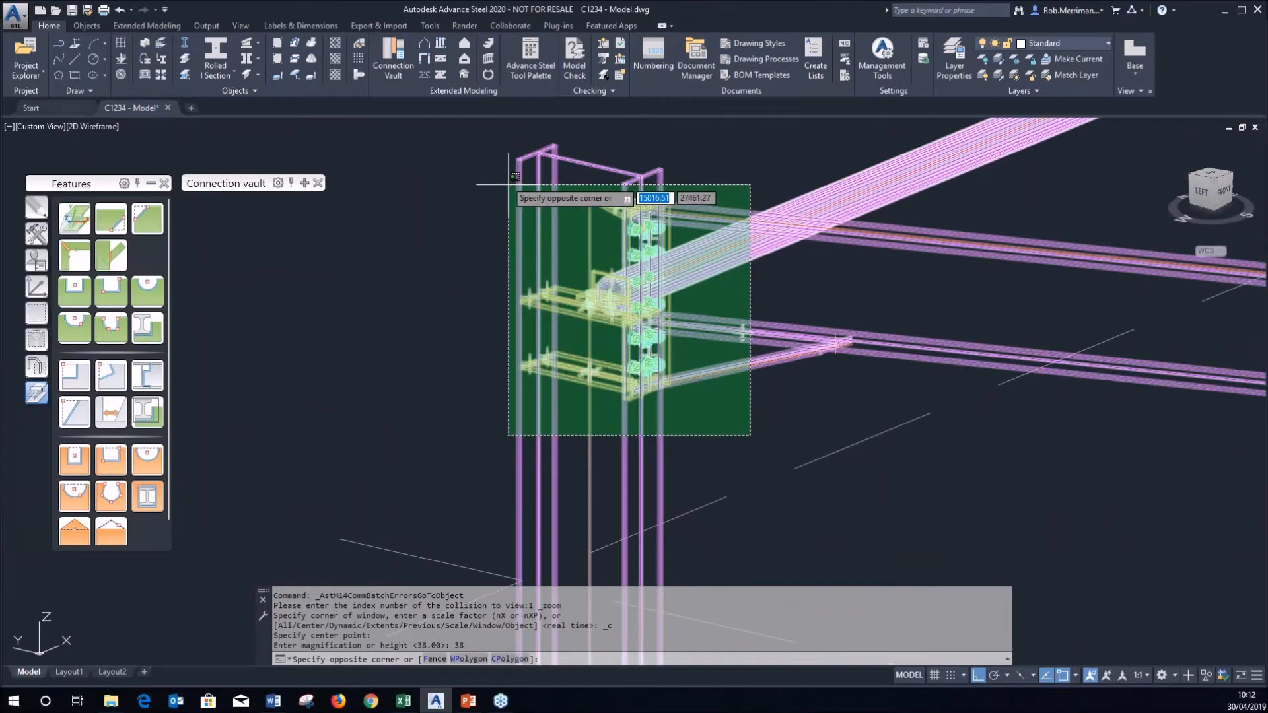
click(476, 123)
click(619, 61)
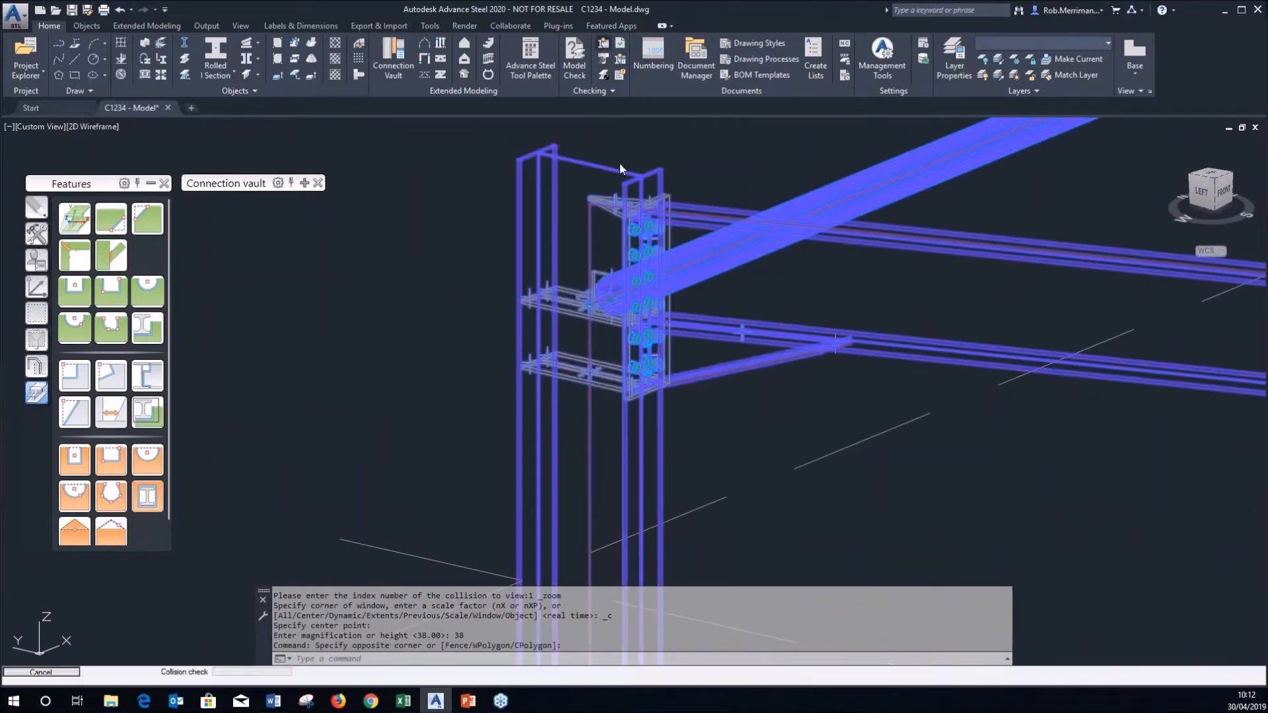
Read the collision check notifications and bring up the list of column and bolt clashes from the repeated check.
drag(744, 213, 526, 179)
click(427, 206)
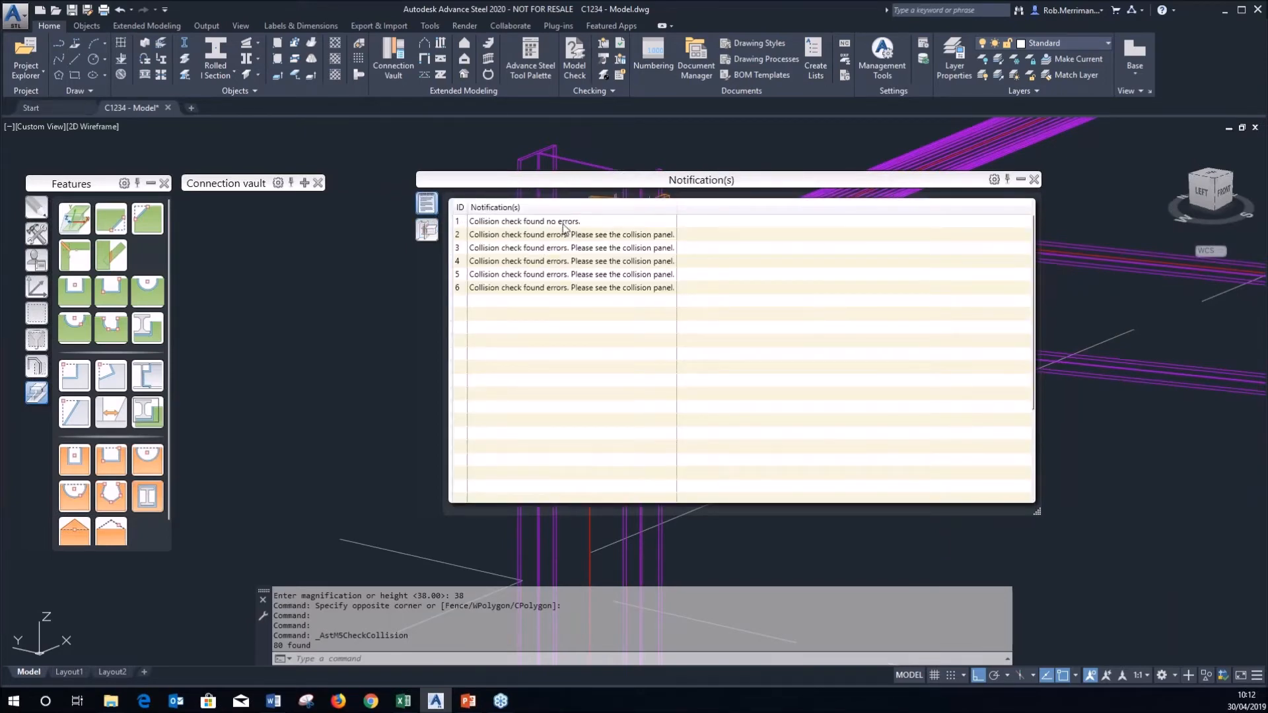
click(425, 230)
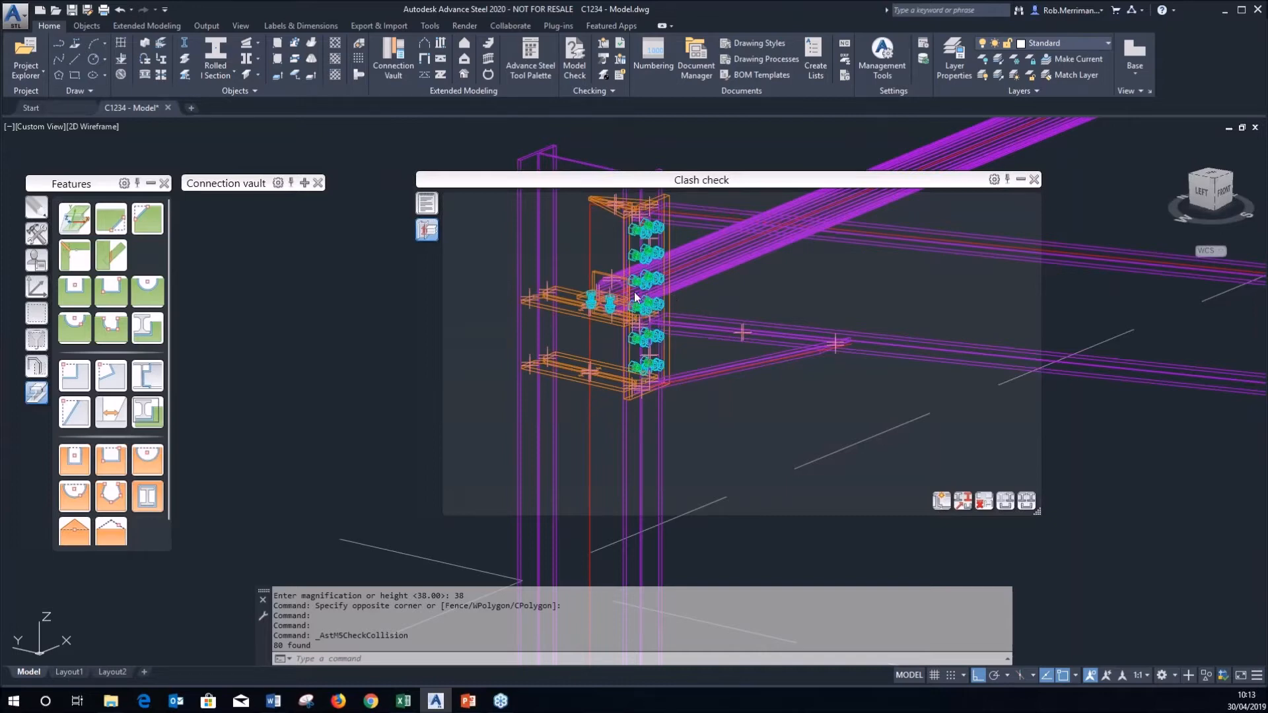
click(1025, 502)
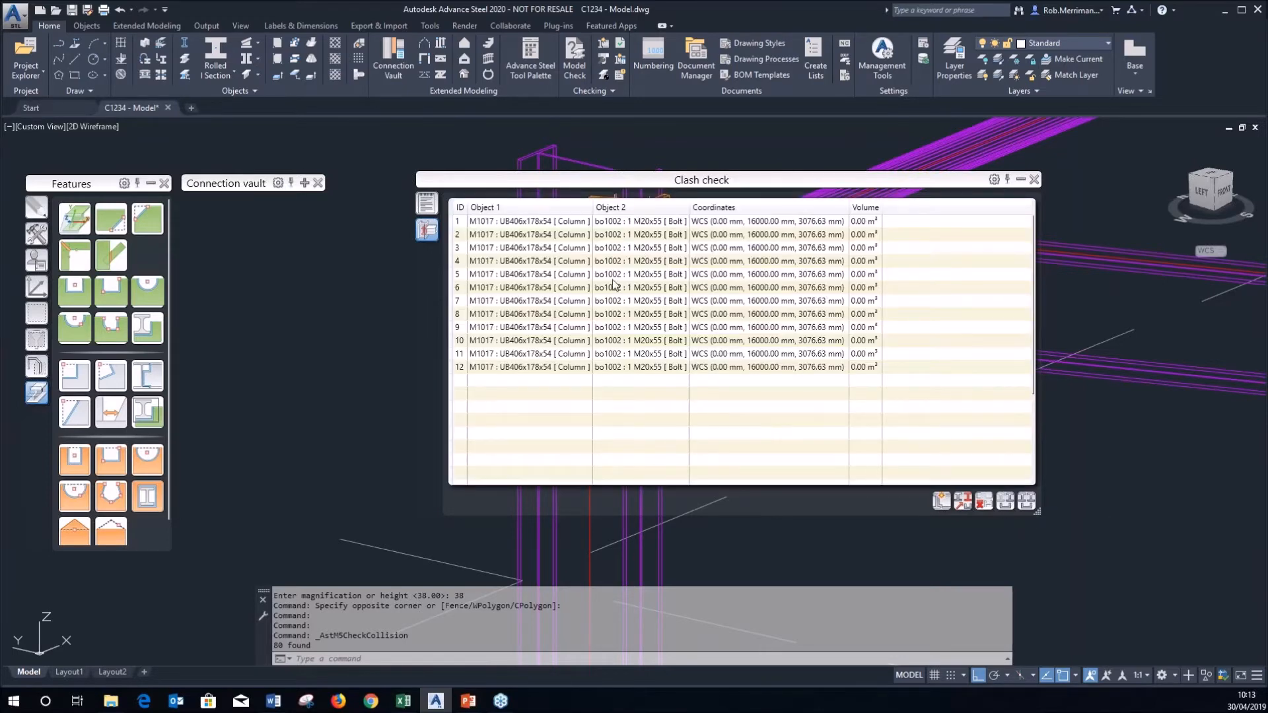
Zoom to clash 7, inspect the bolts around the eaves end plate, and close the clash list.
click(585, 326)
click(542, 301)
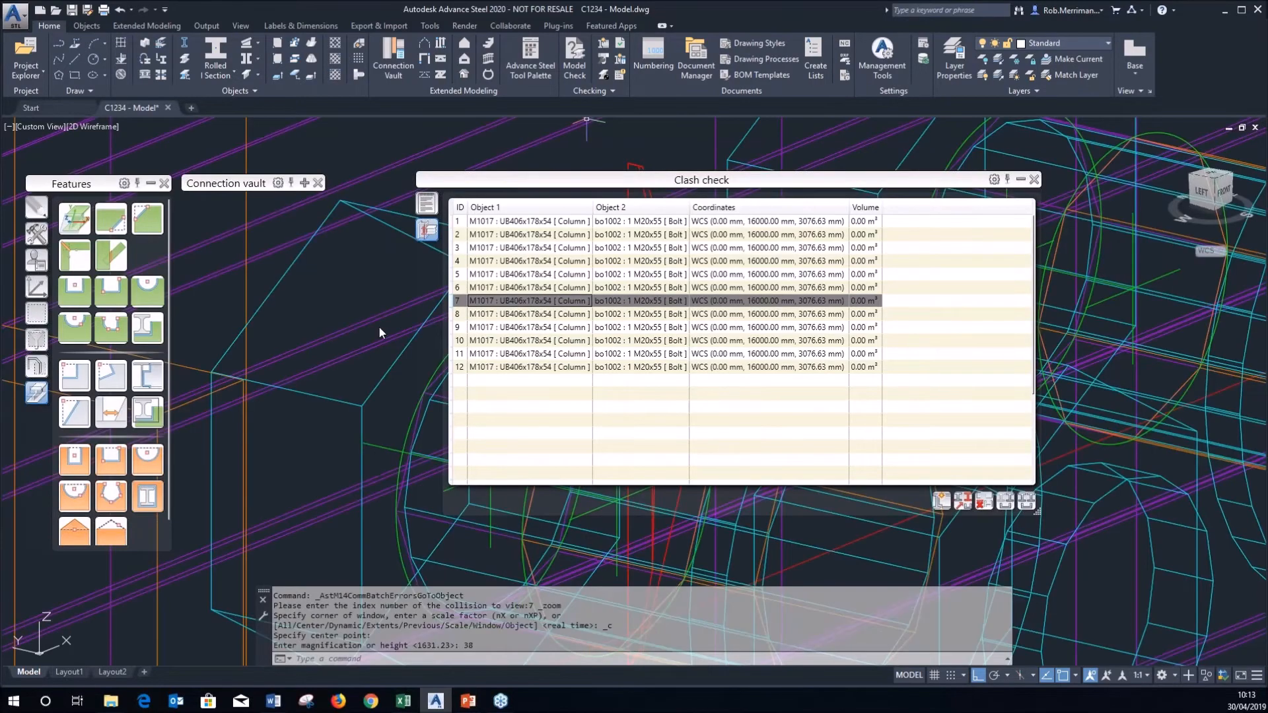
scroll(282, 319, down, 4)
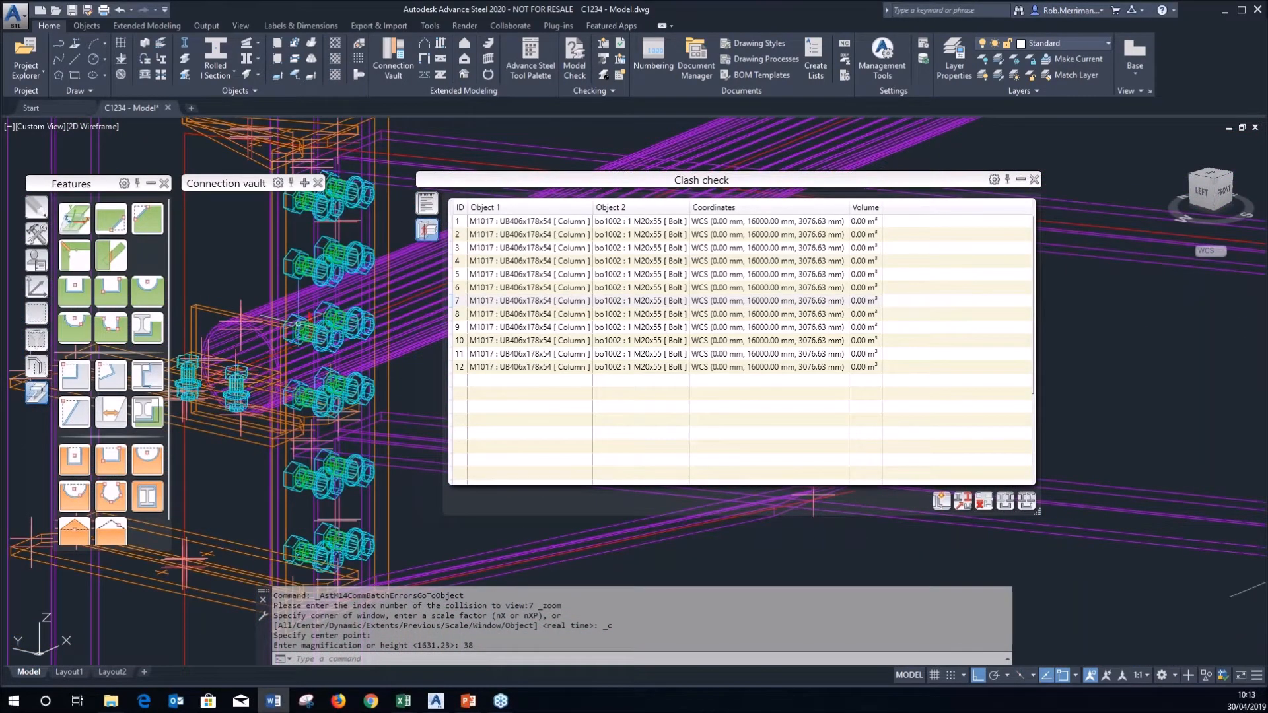
click(1033, 180)
scroll(367, 208, down, 10)
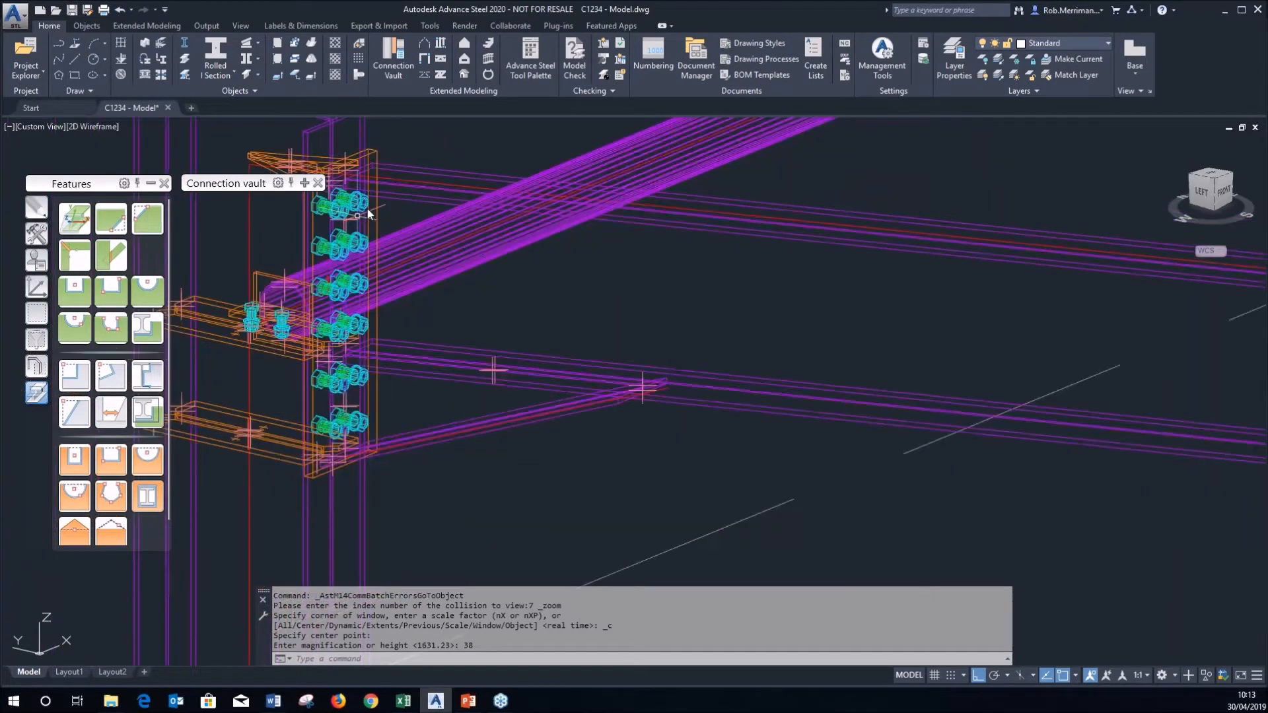
Select the concrete footing beneath a column base to identify it, and release the selection.
scroll(859, 485, up, 6)
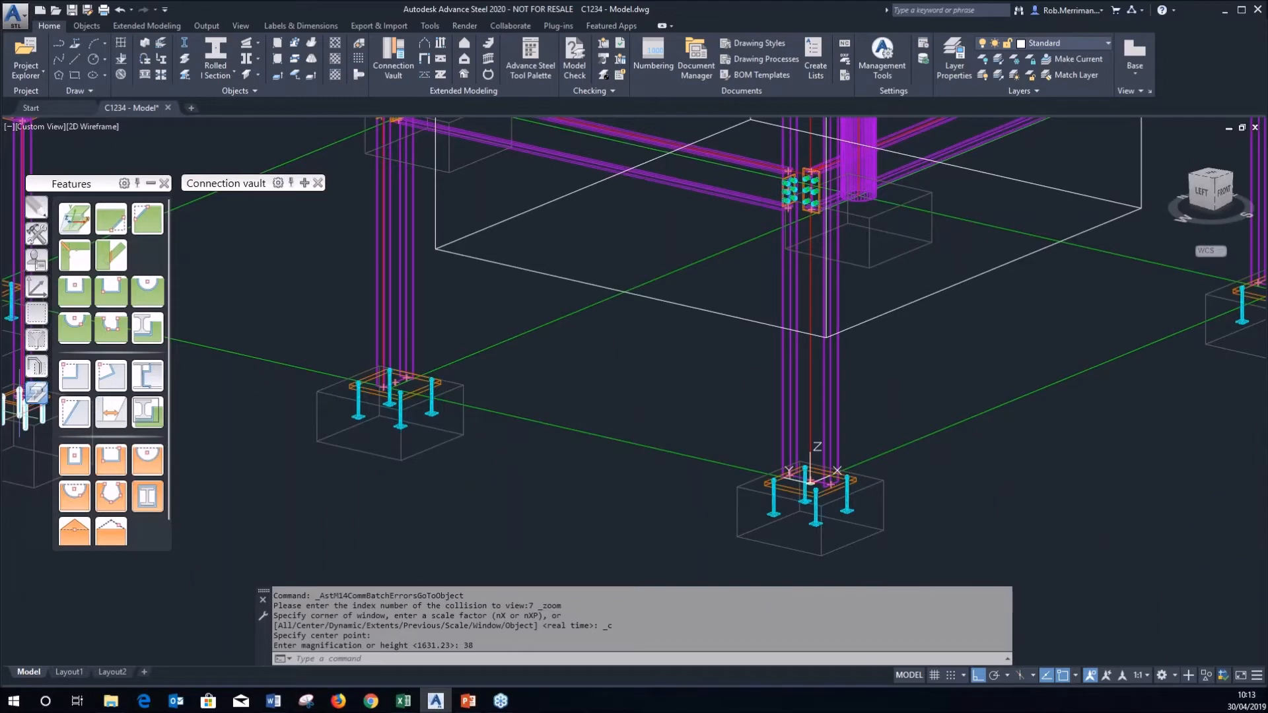
key(alt+Tab)
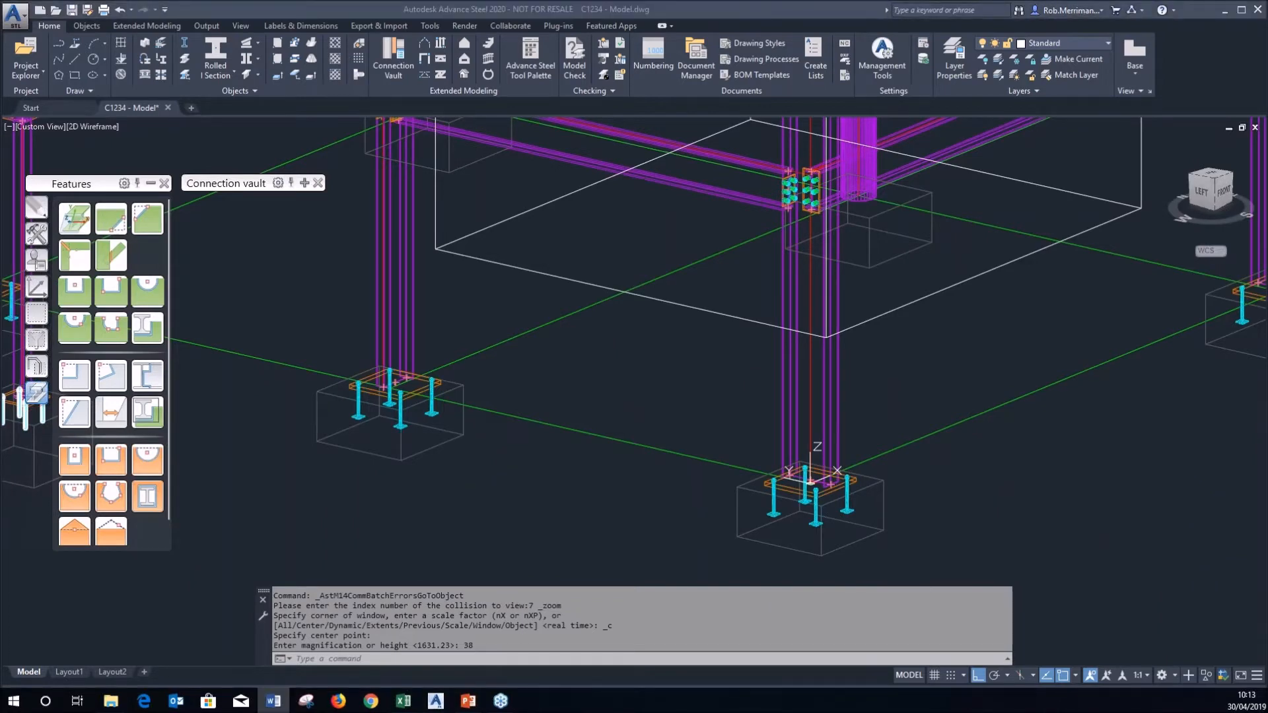
key(alt+Tab)
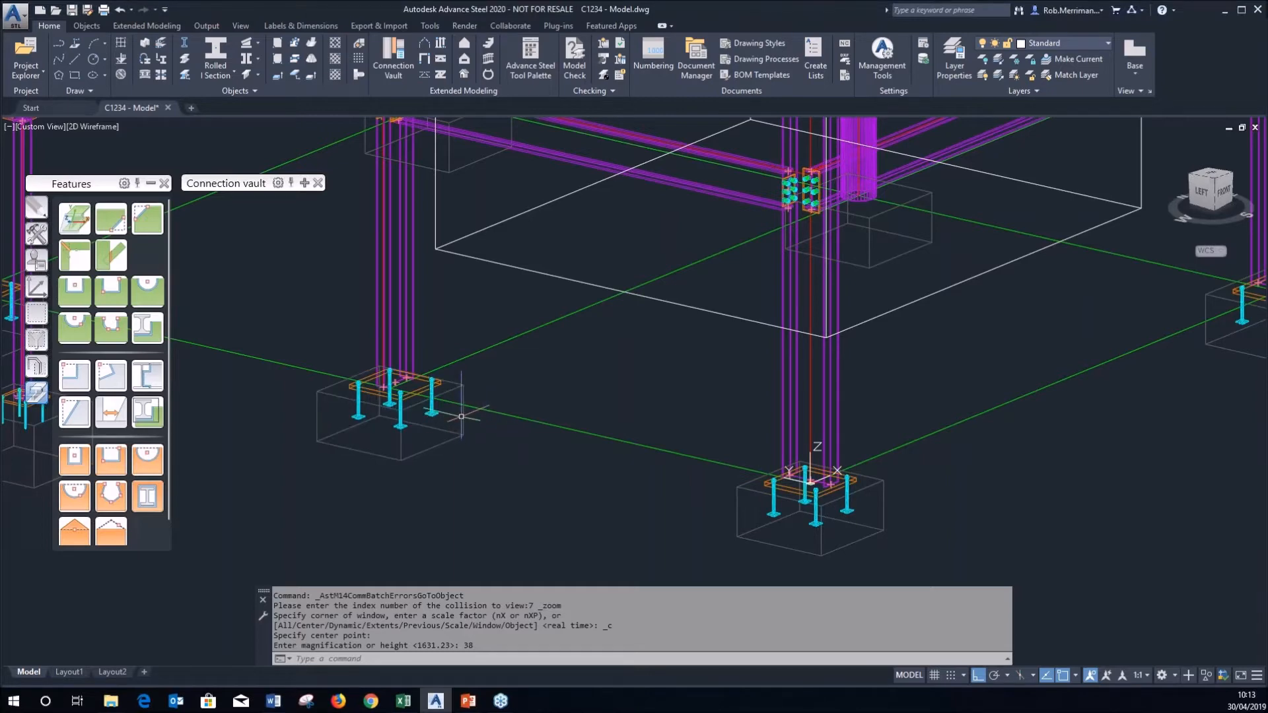
click(460, 401)
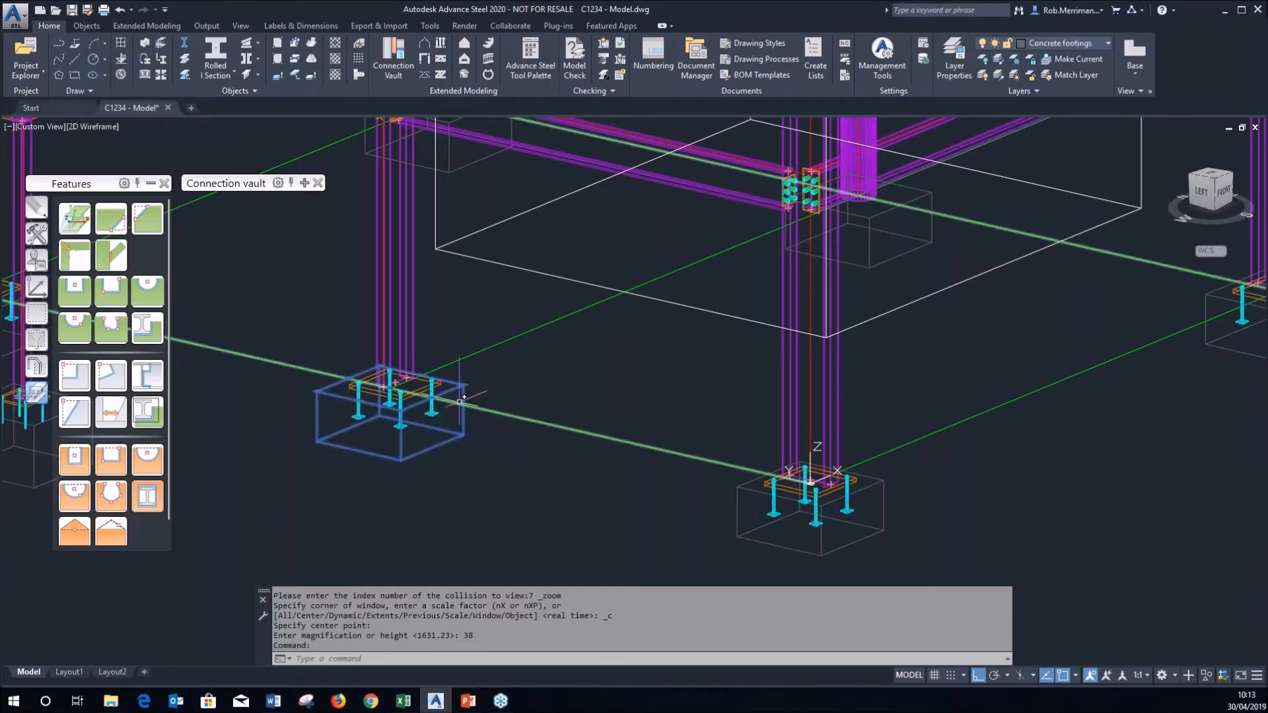
key(Escape)
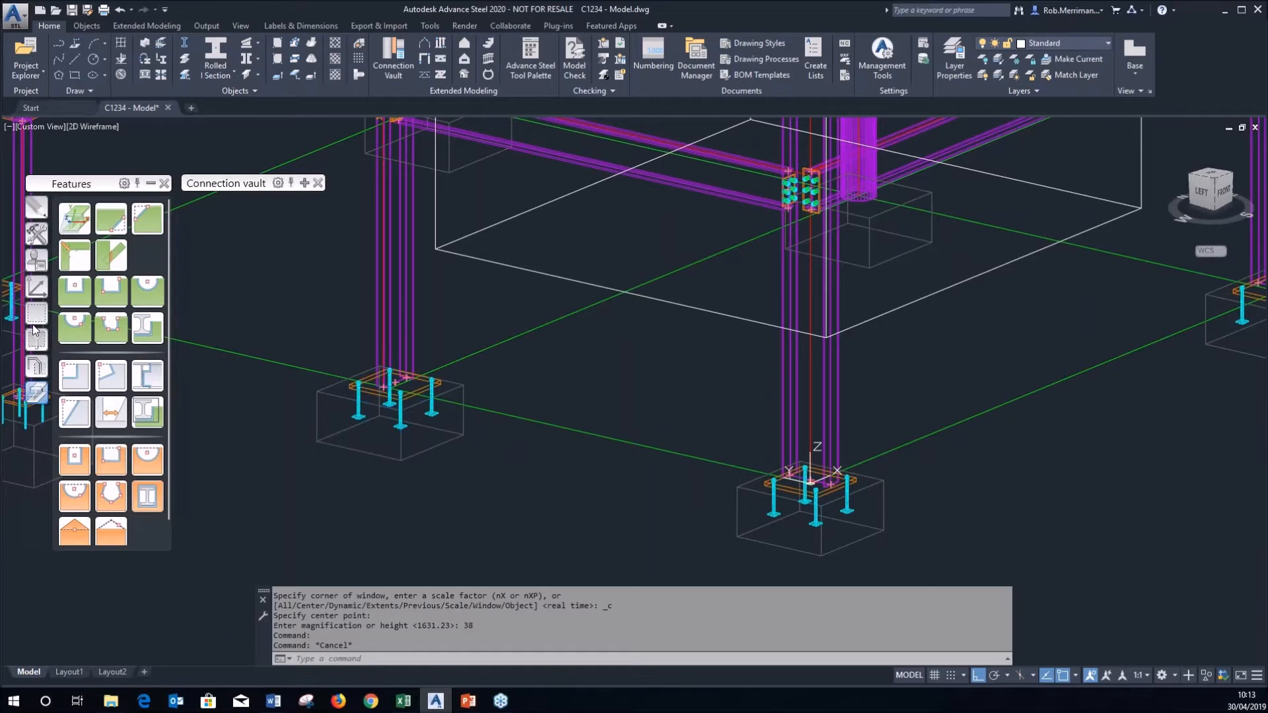
Select all isolated footings with the object filter and try switching their display representation.
click(39, 339)
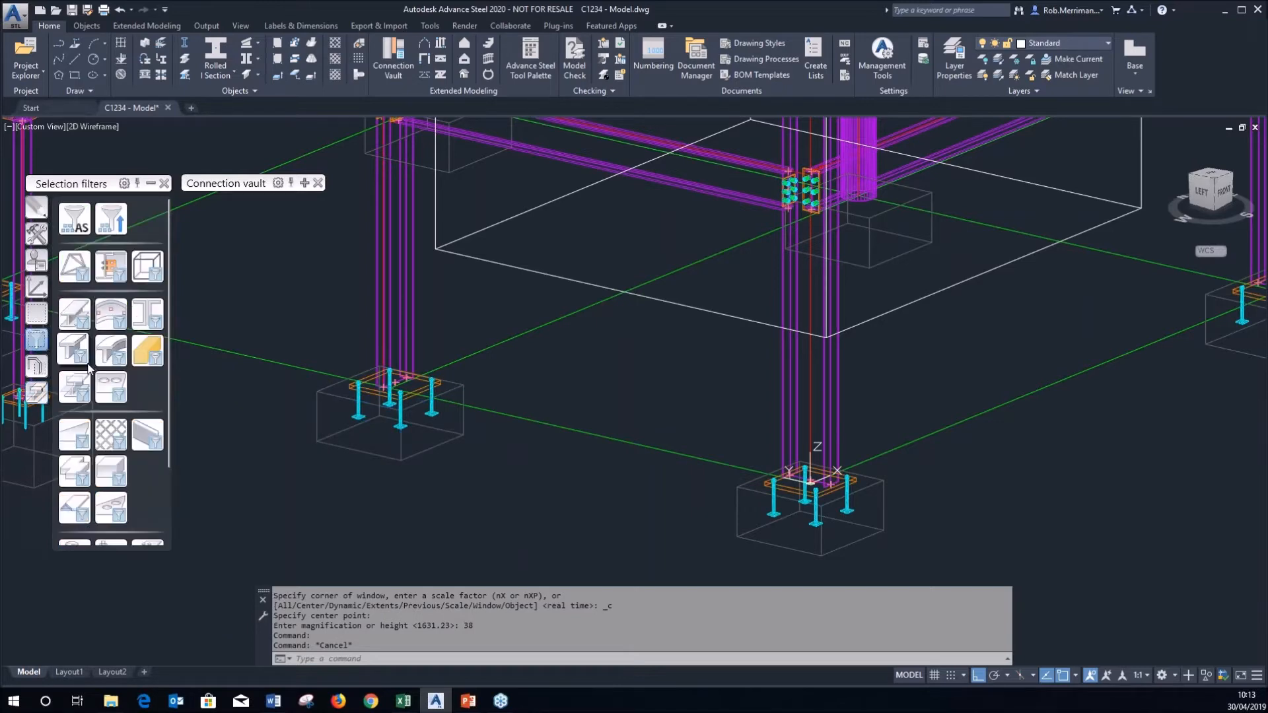
scroll(88, 367, down, 3)
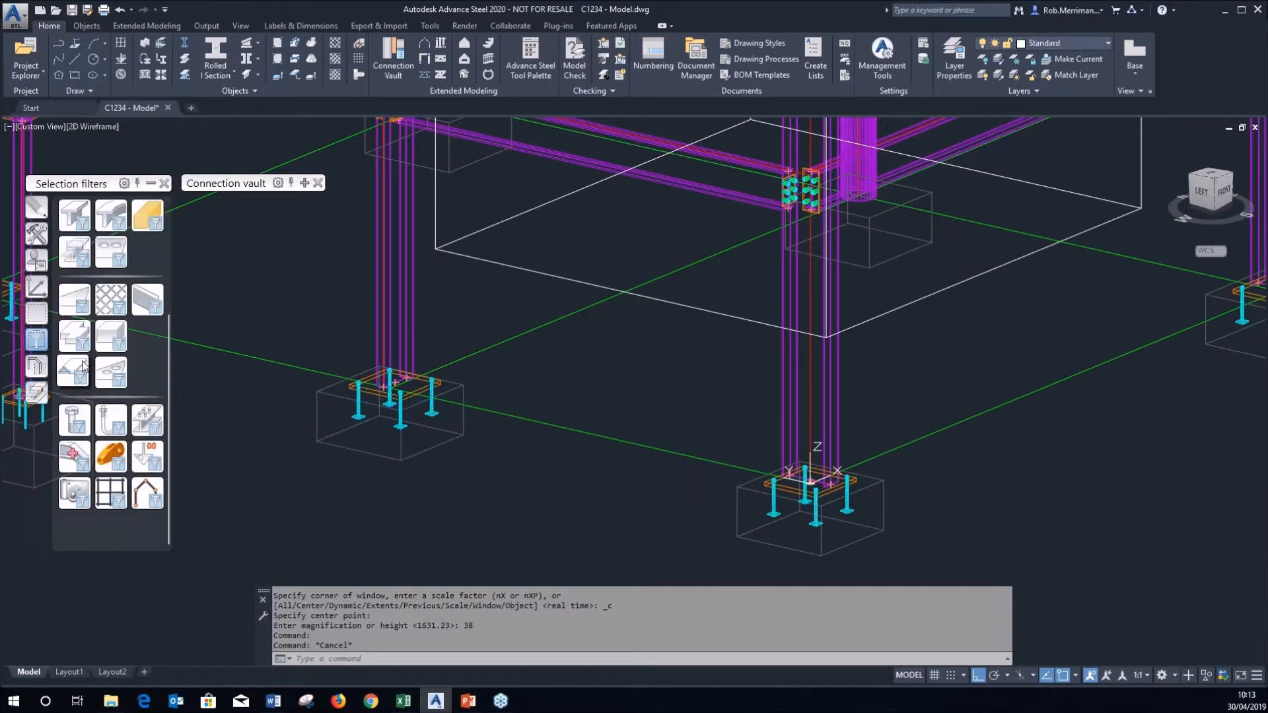
click(112, 338)
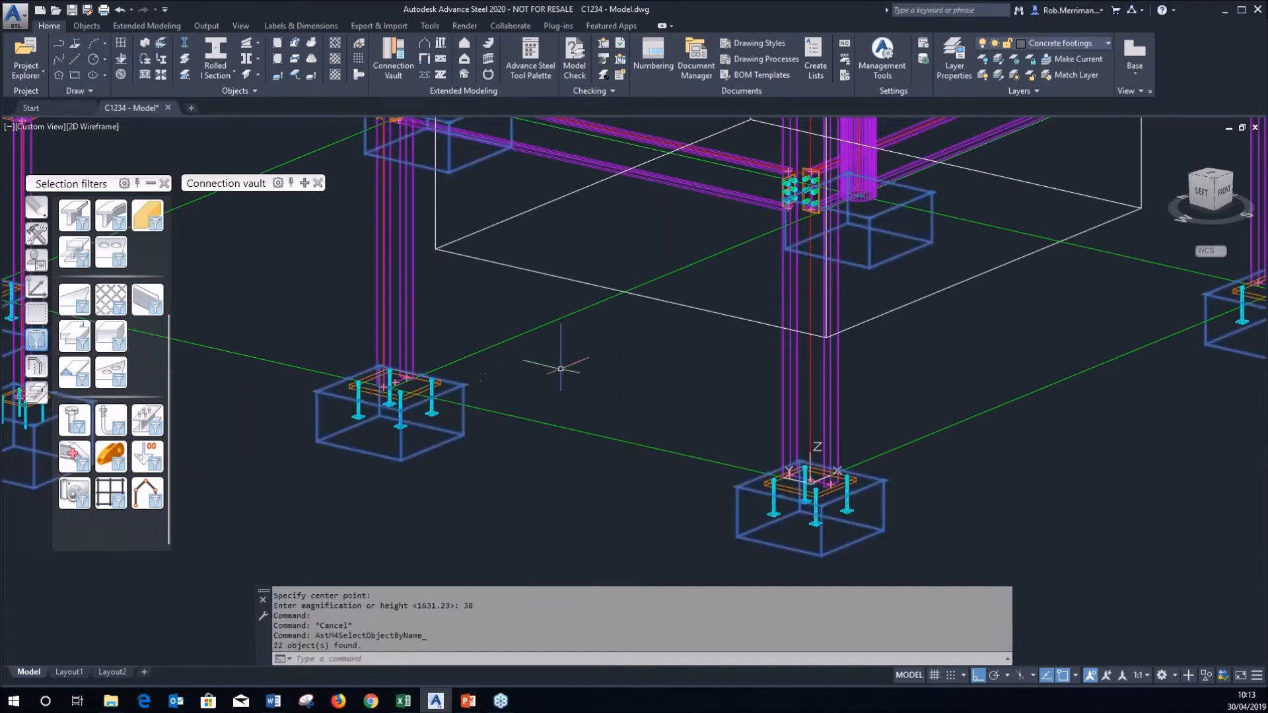
click(36, 366)
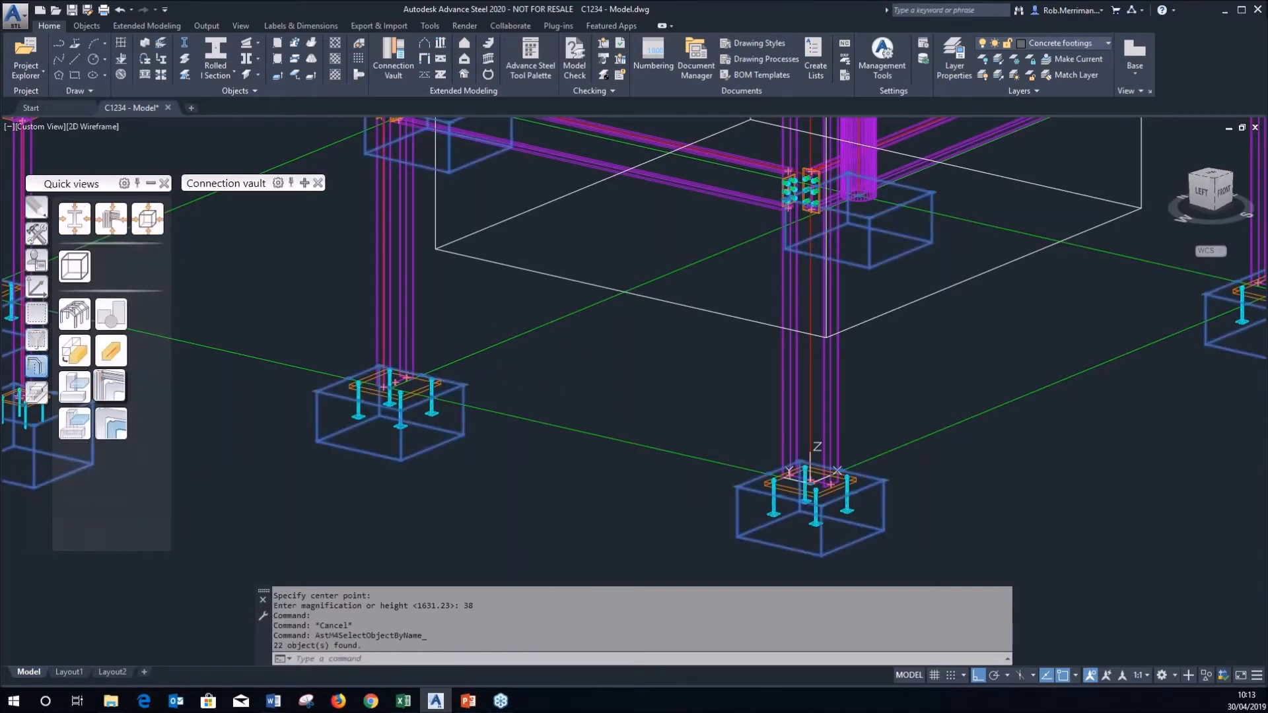
click(111, 386)
Check the whole structure with a crossing selection, clear it, and undo the footings' representation change.
scroll(525, 434, down, 10)
click(817, 505)
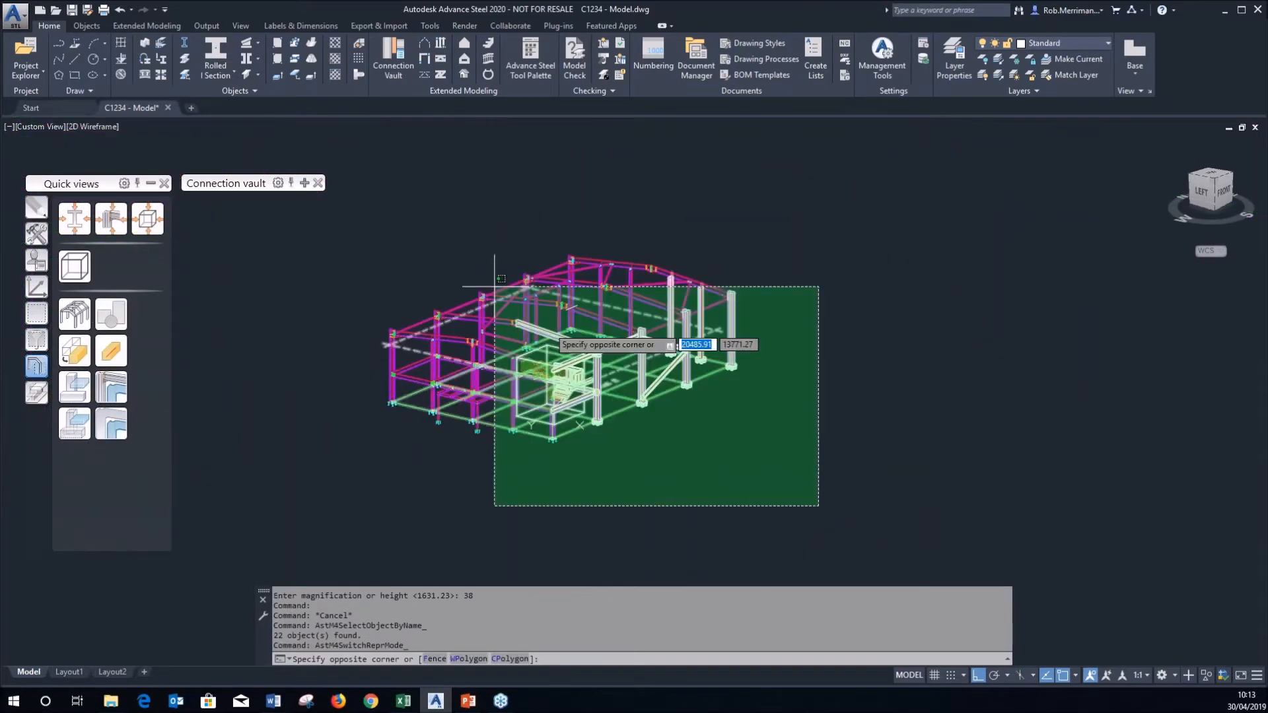
click(359, 206)
key(Escape)
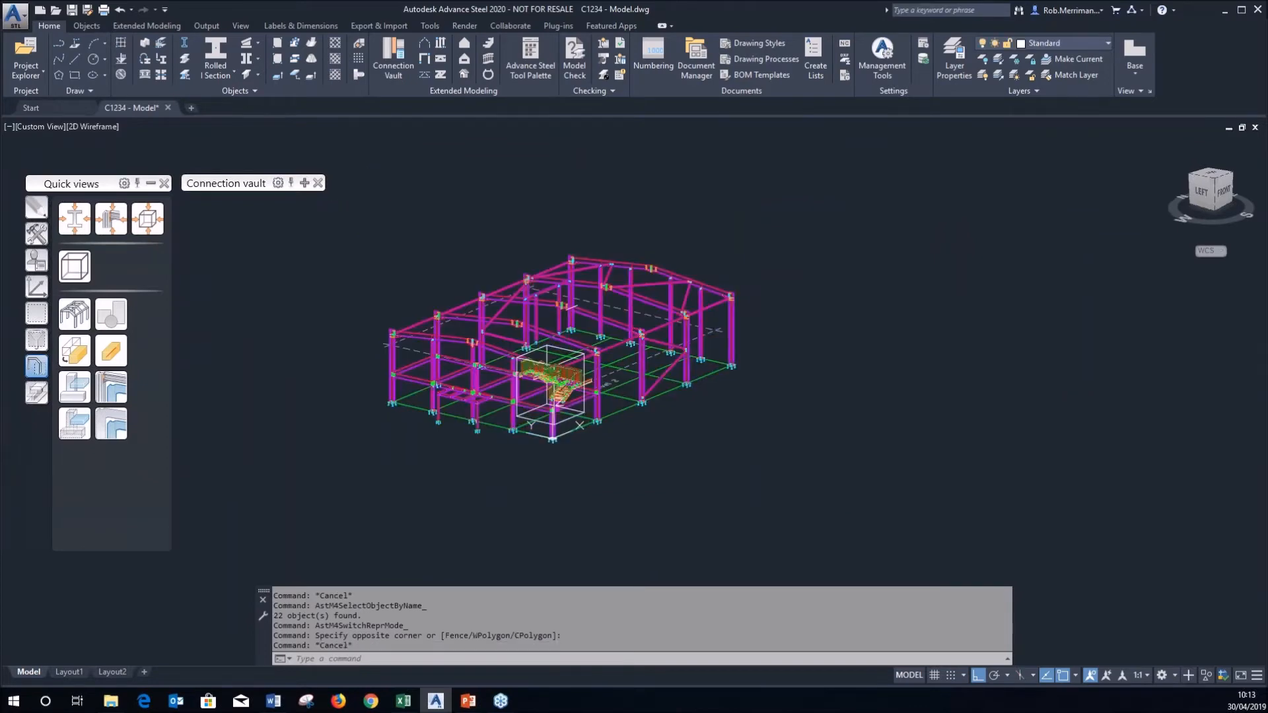
key(ctrl+z)
key(ctrl+z)
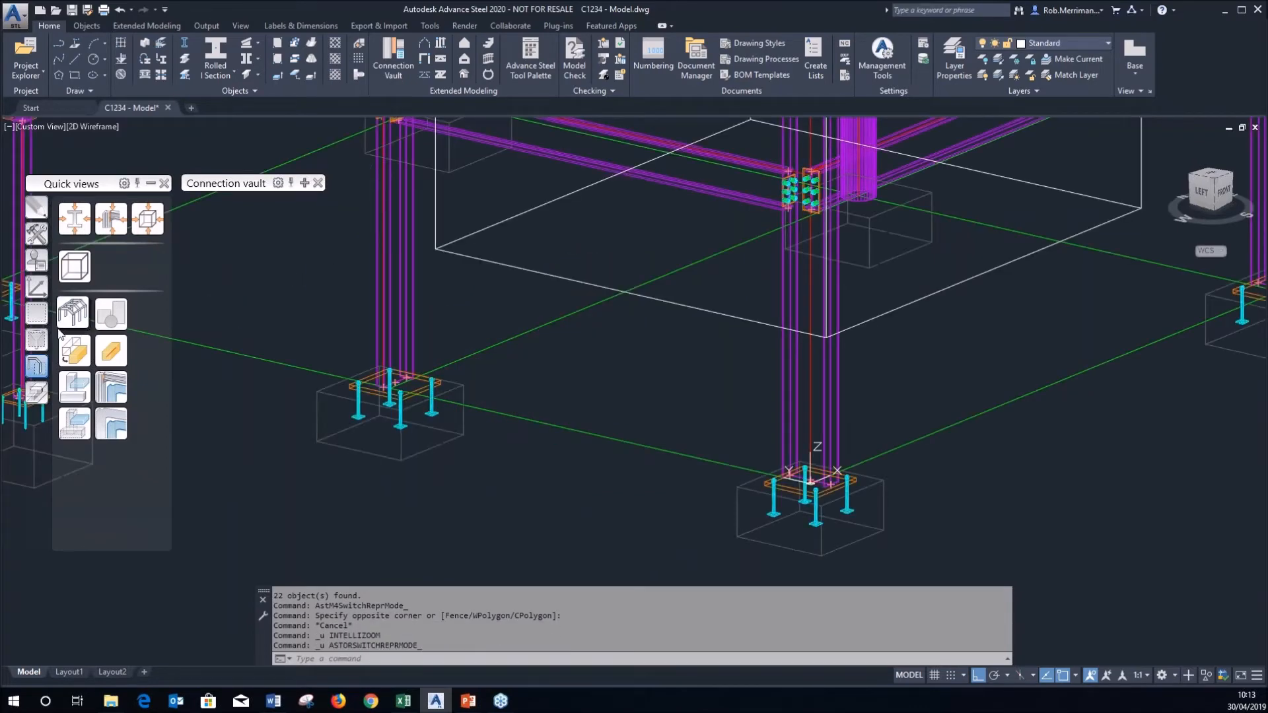
Select all isolated footings again and review their Behaviour properties, including the collision check option, without changing them.
click(40, 339)
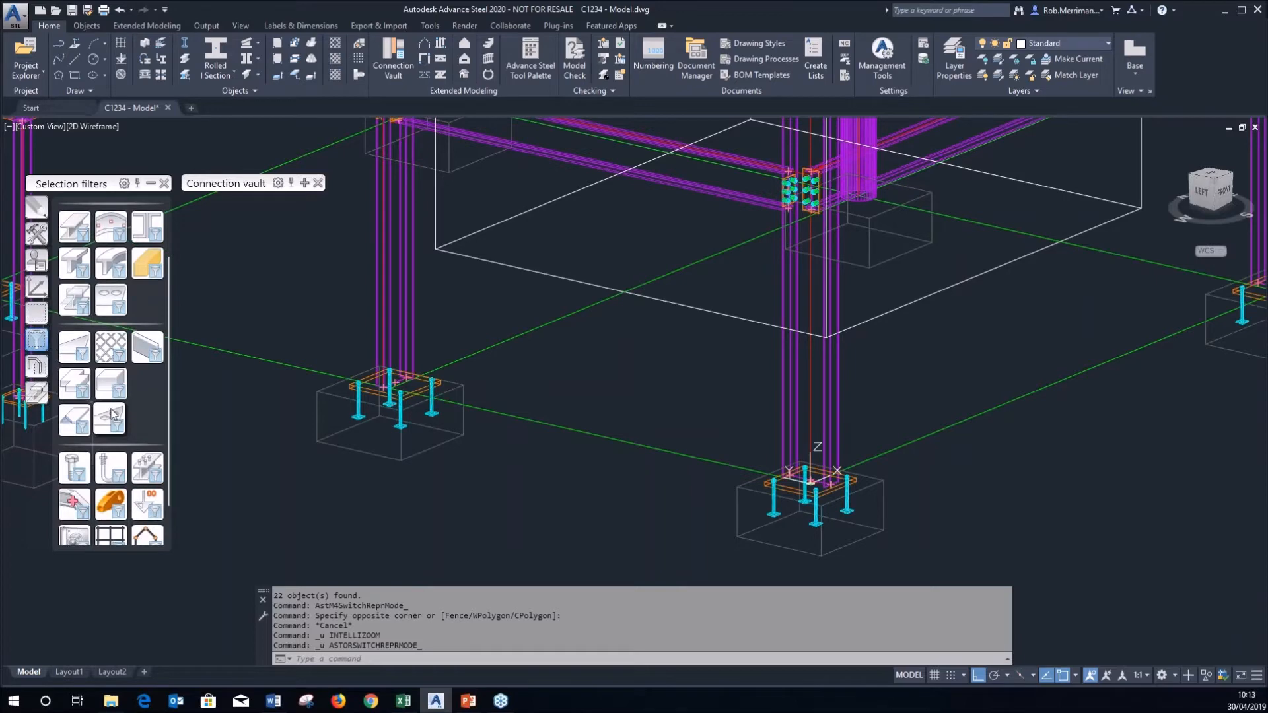
scroll(112, 415, down, 2)
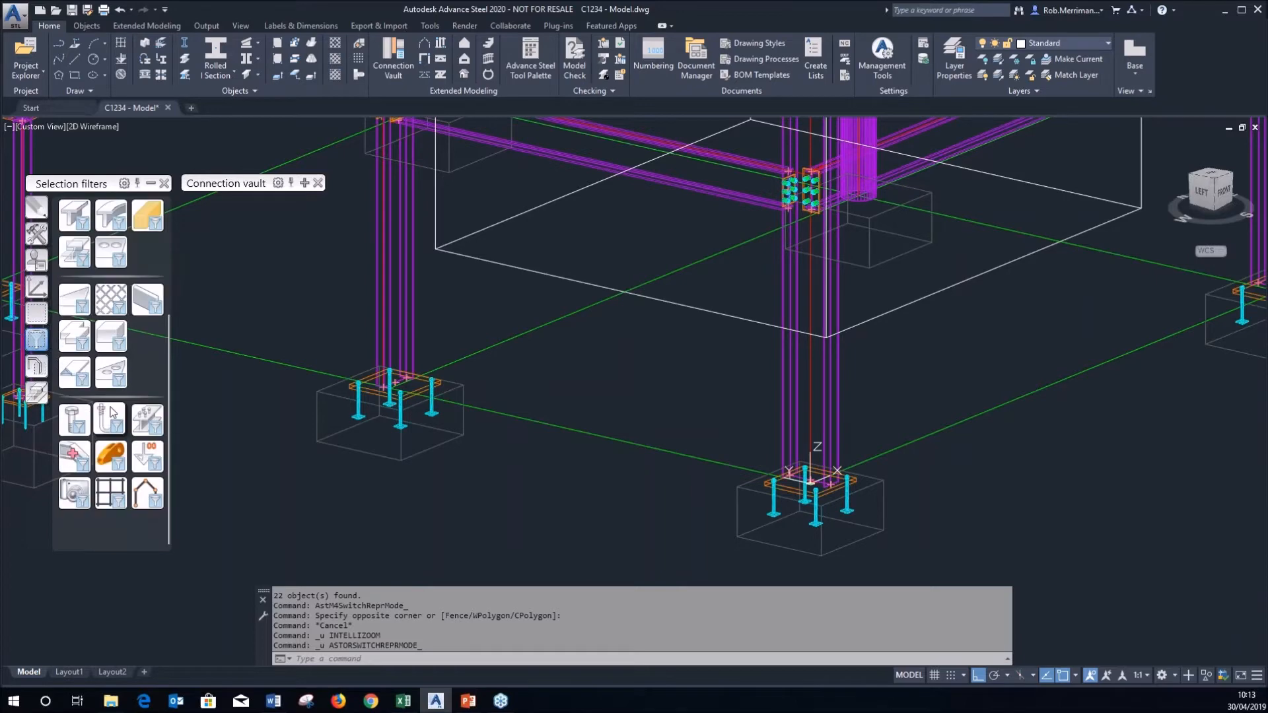
click(120, 339)
scroll(494, 408, down, 5)
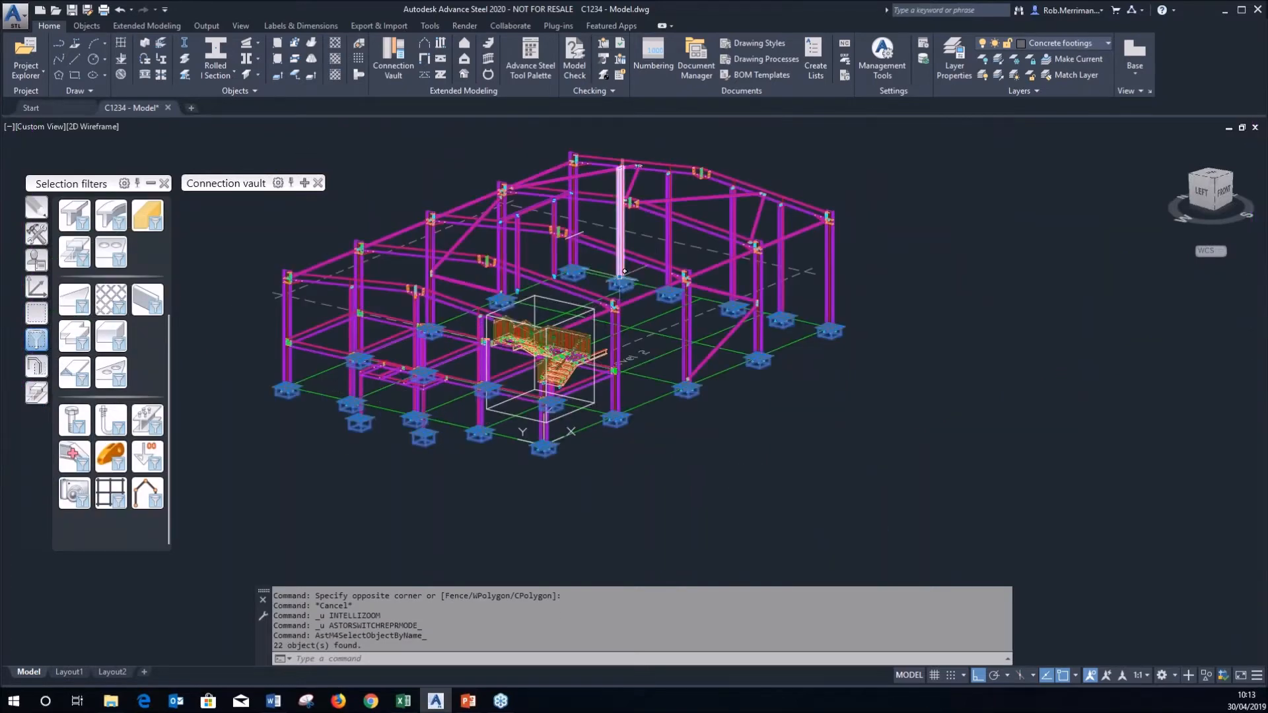
right_click(800, 379)
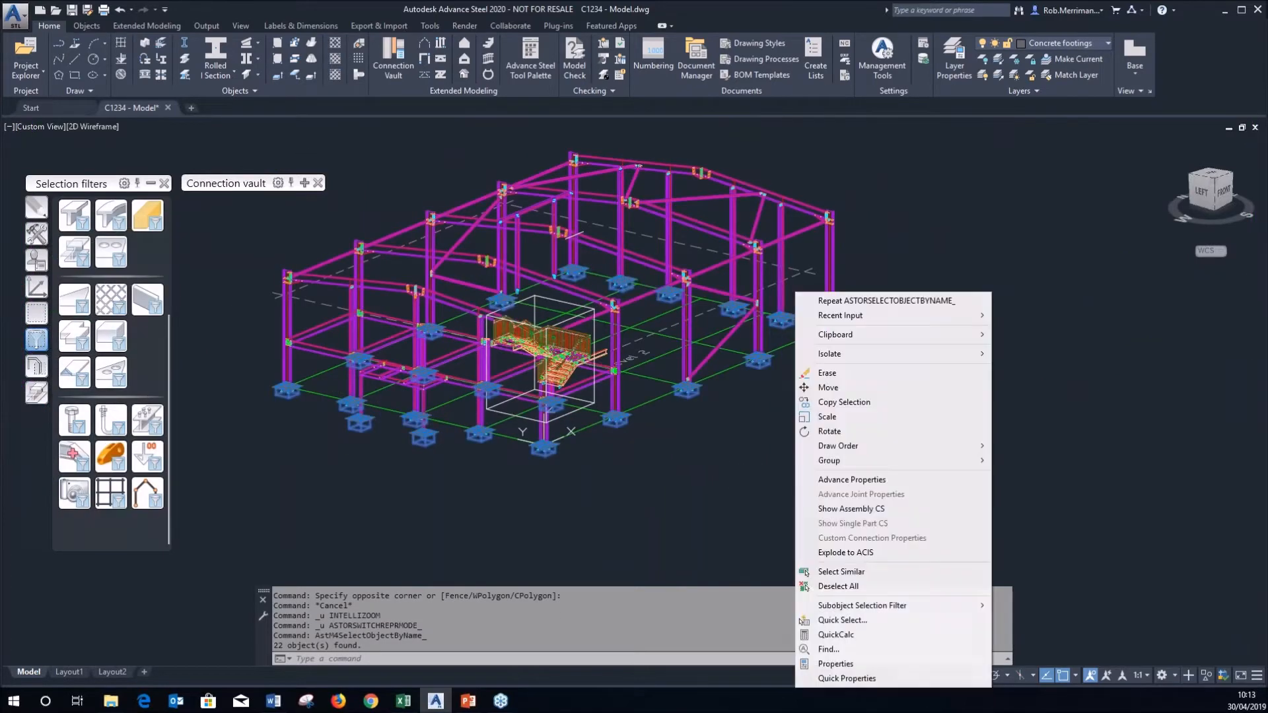
click(850, 482)
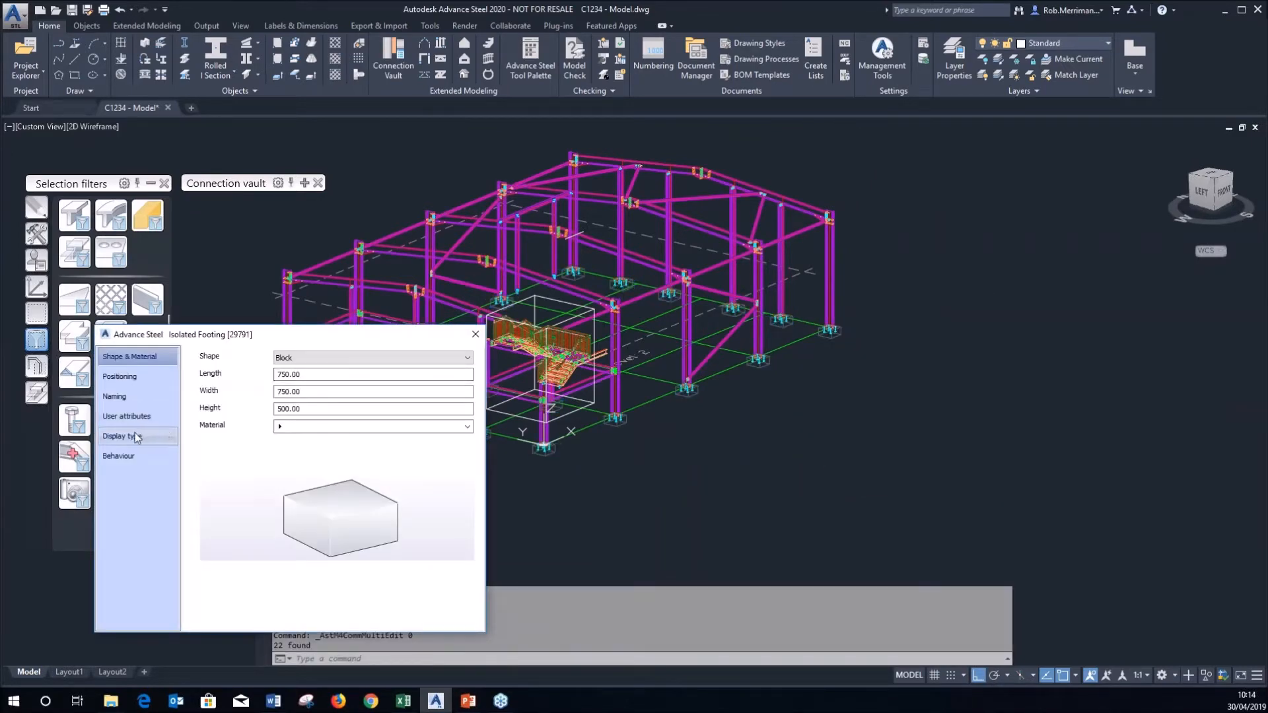
click(122, 457)
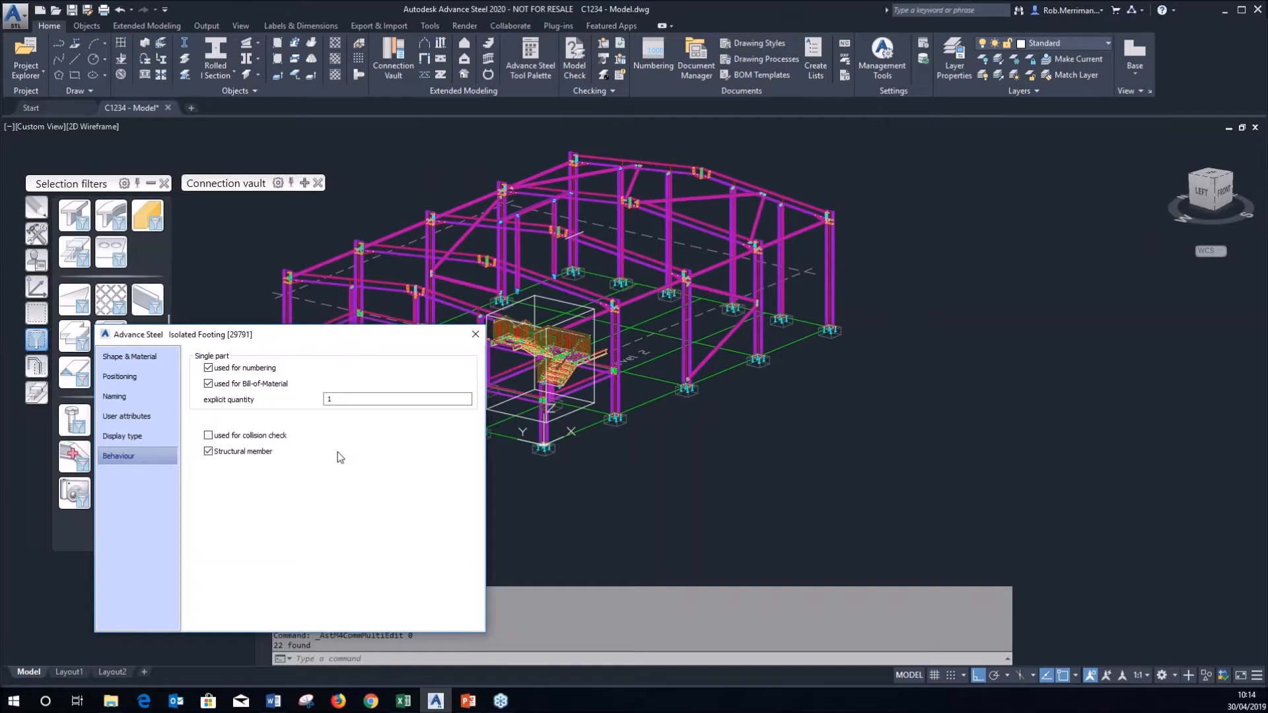
click(475, 335)
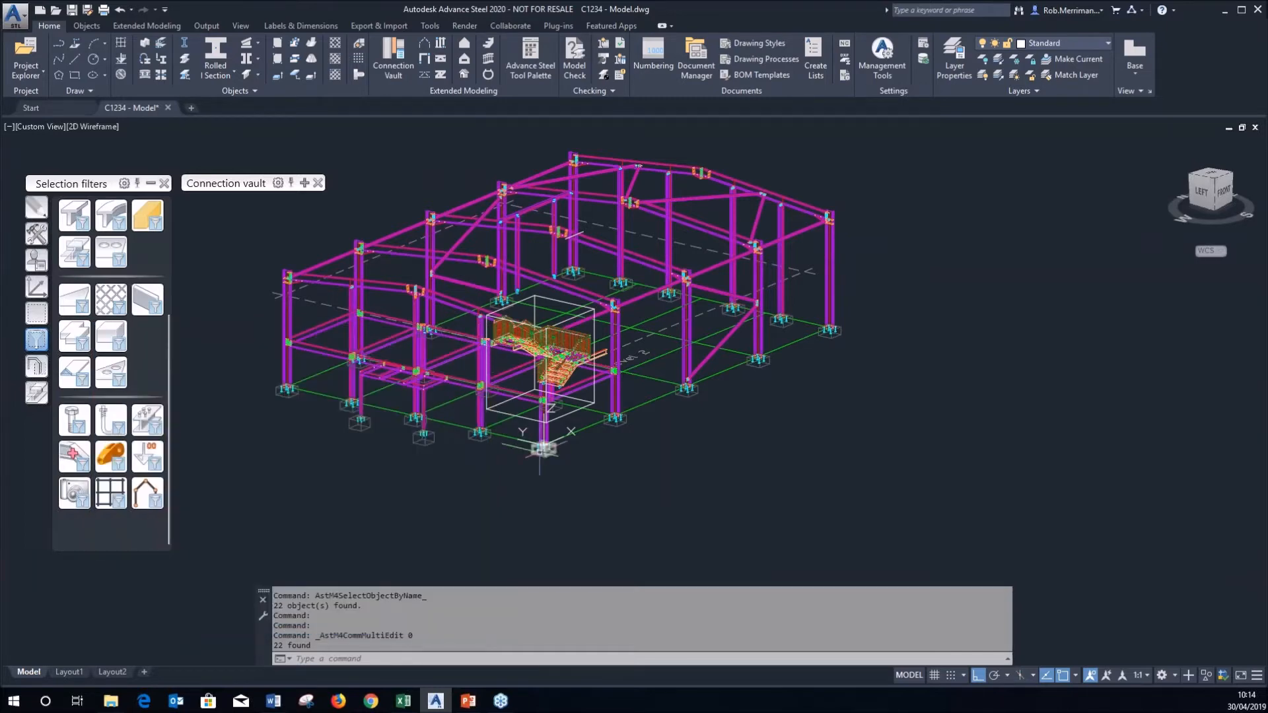
scroll(541, 454, up, 8)
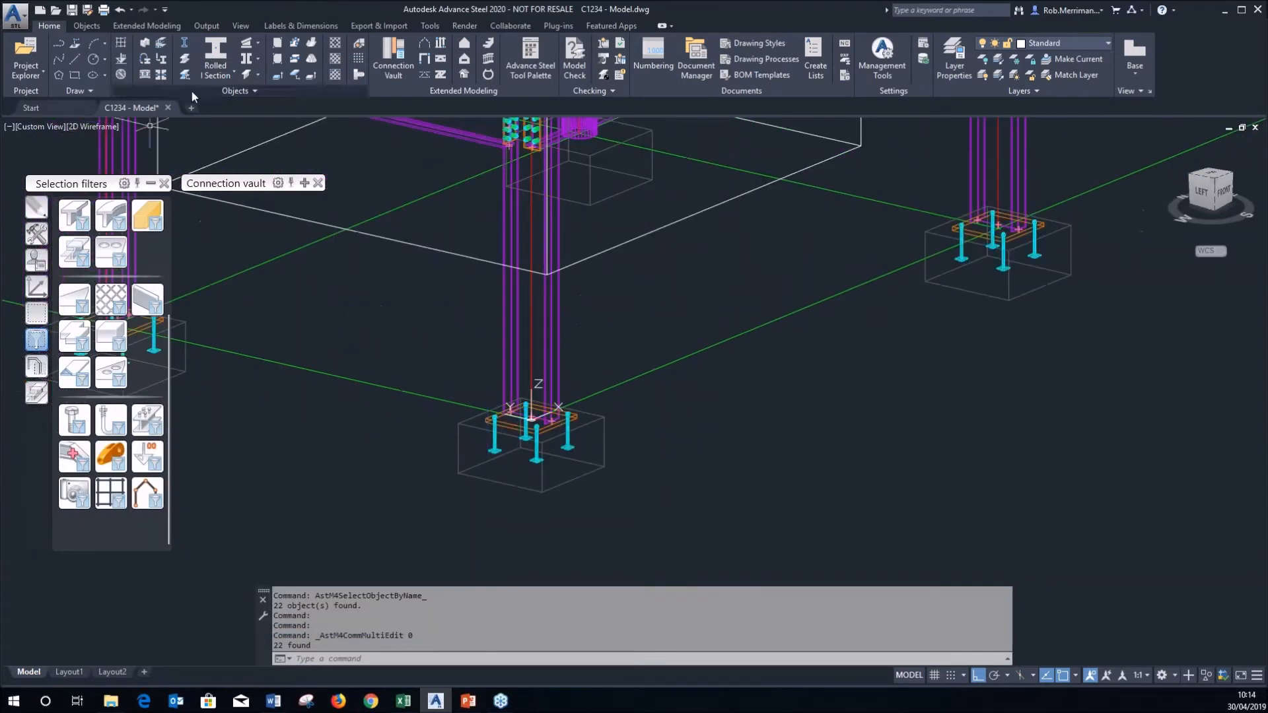
Model a short I-section beam from the midpoint of the footing's top edge along the grid line, and offset it so its top flange meets the axis.
click(214, 78)
click(208, 109)
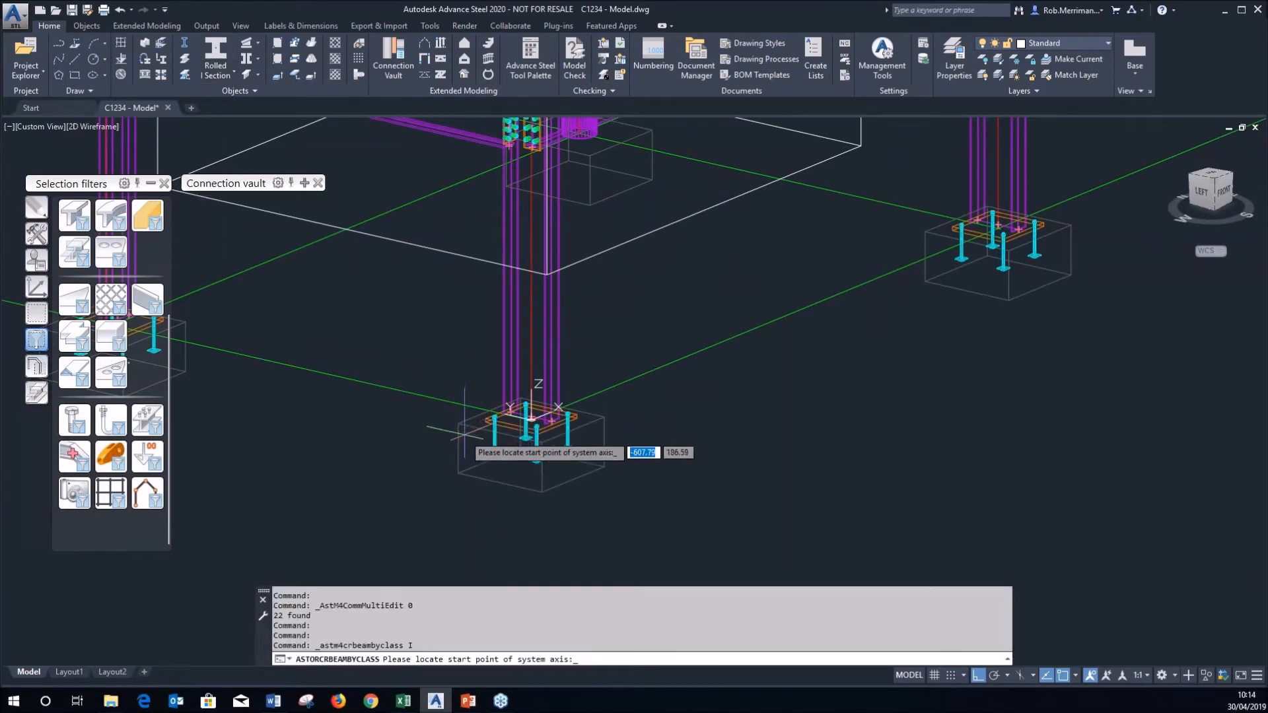
shift+right_click(464, 436)
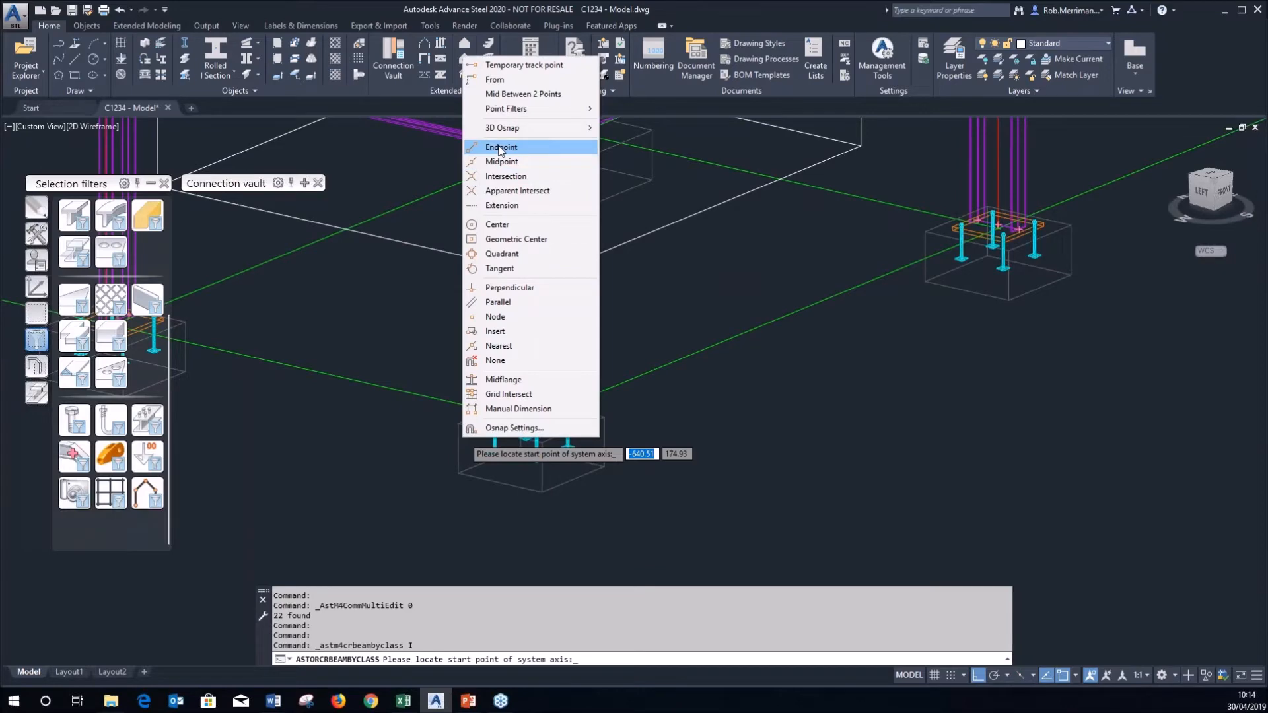
click(501, 164)
click(505, 435)
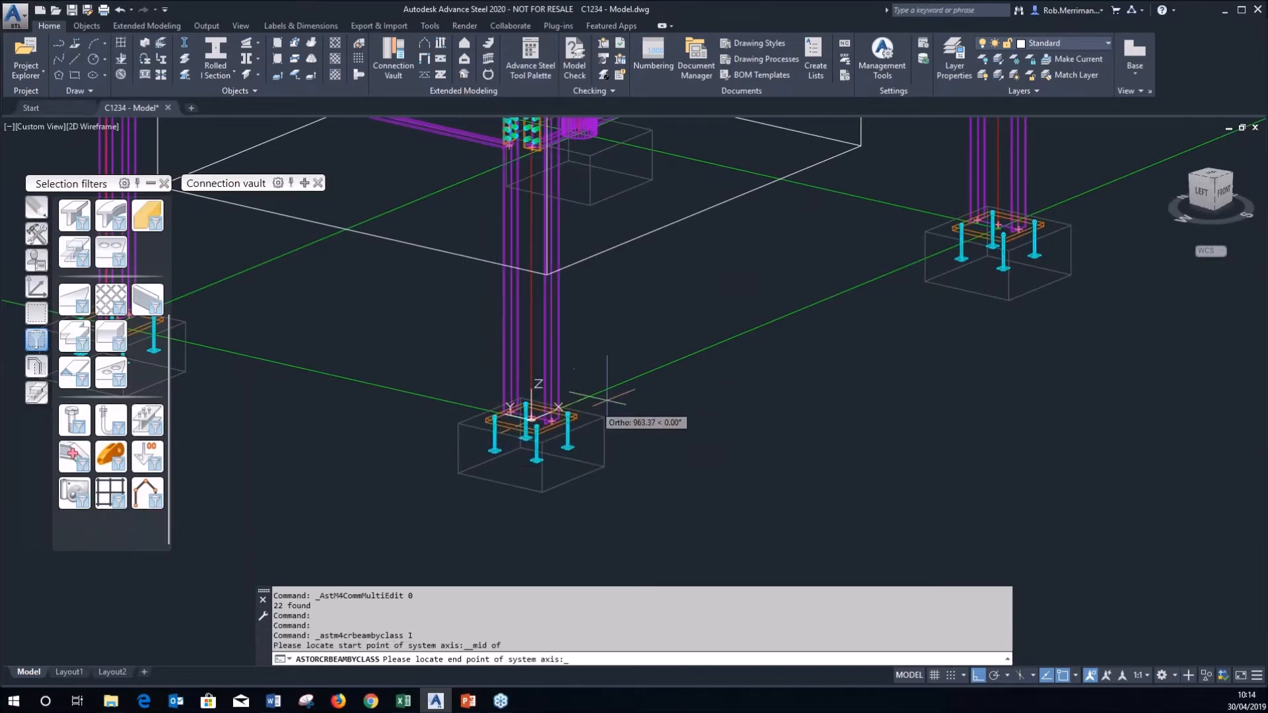
click(666, 371)
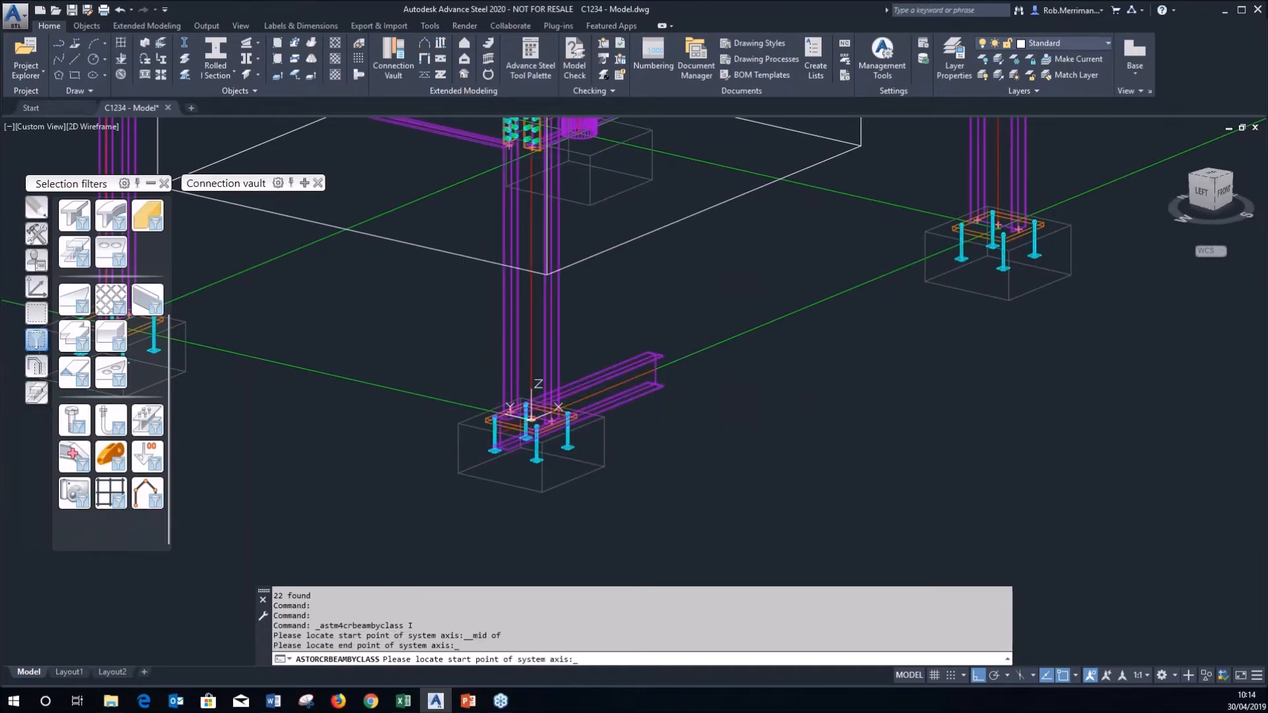
click(119, 375)
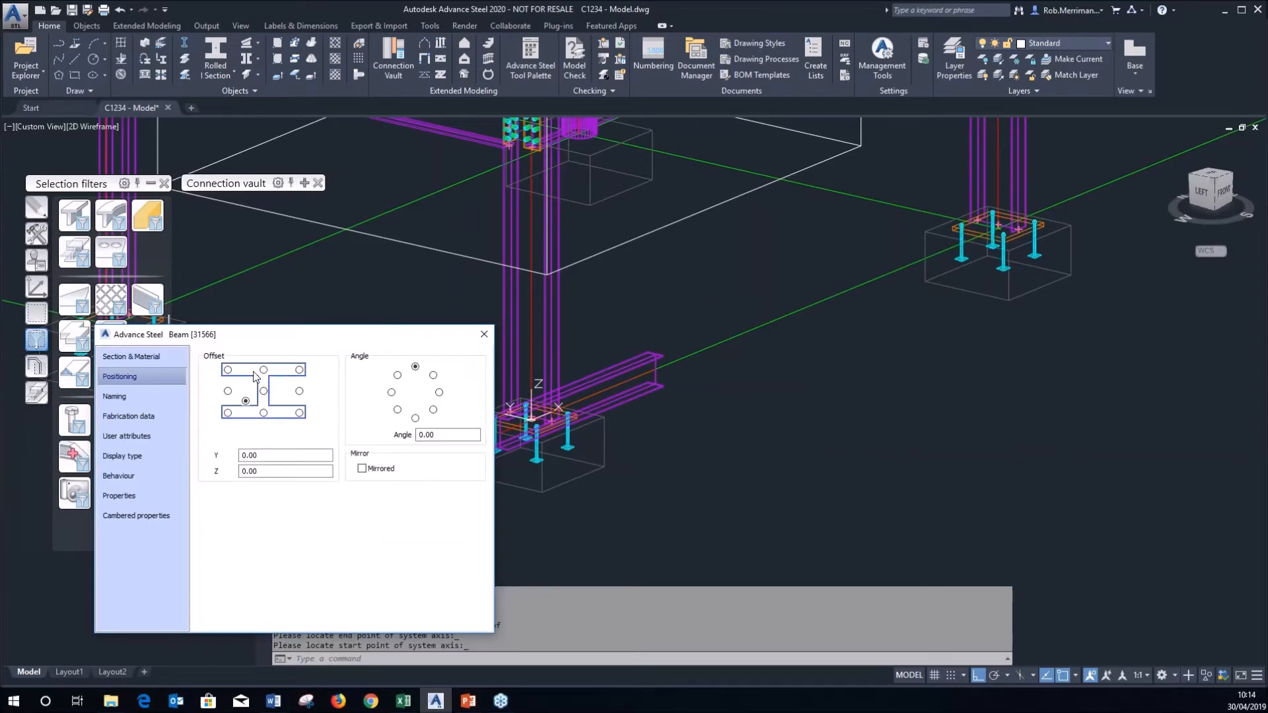
click(484, 334)
Collision check the footing, column base and new beam with a crossing selection, read the latest notification and close the list.
click(638, 509)
click(418, 334)
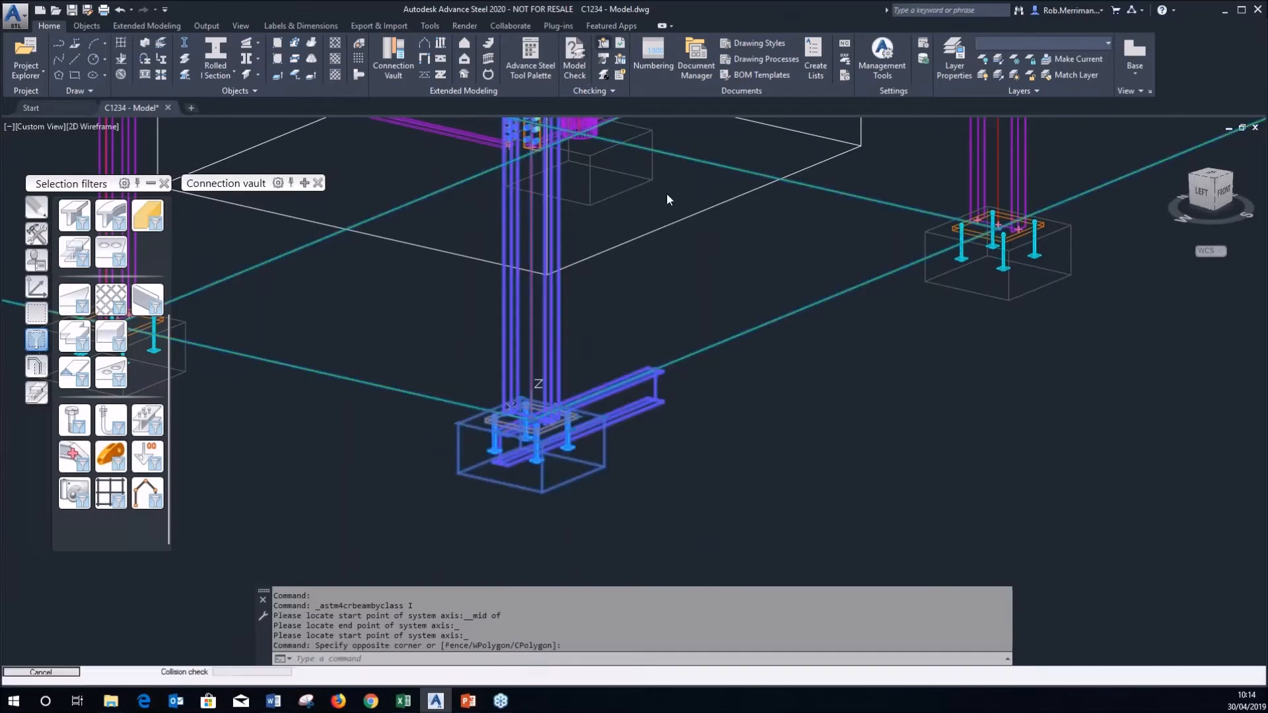
click(505, 302)
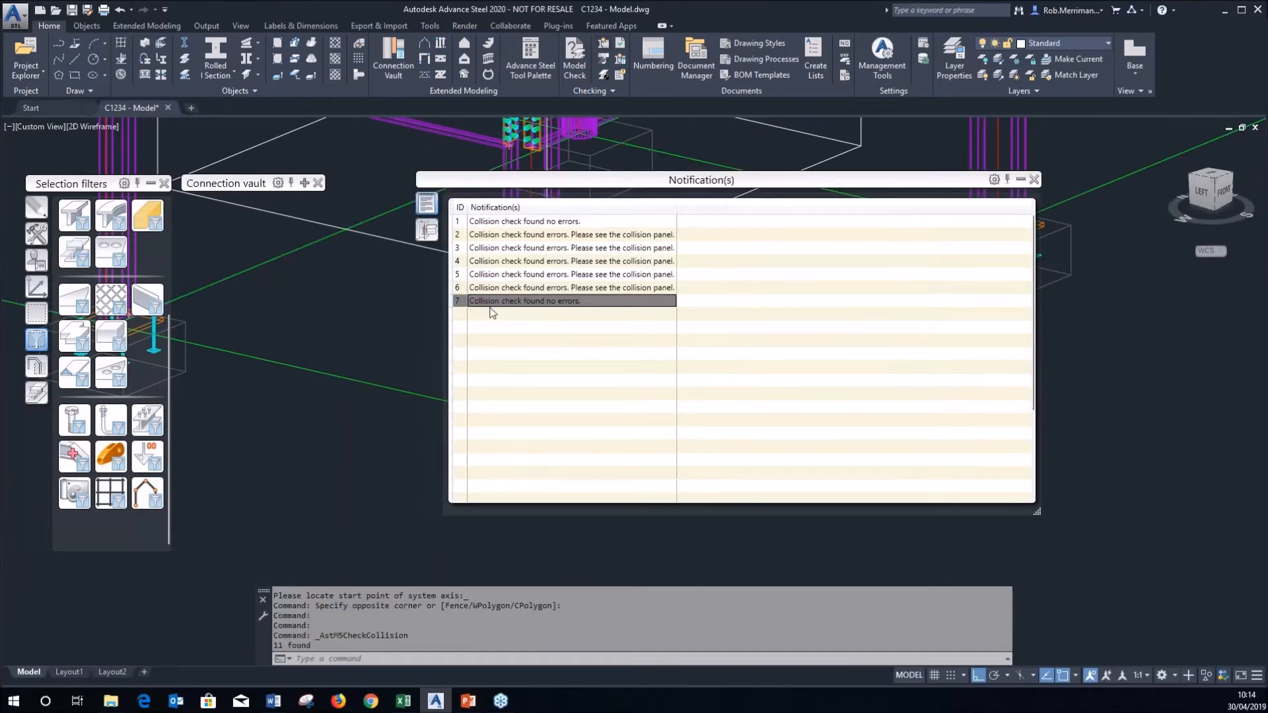
click(1034, 179)
Display the model in the Realistic visual style to examine the beam passing through the footing, and delete that beam.
click(113, 126)
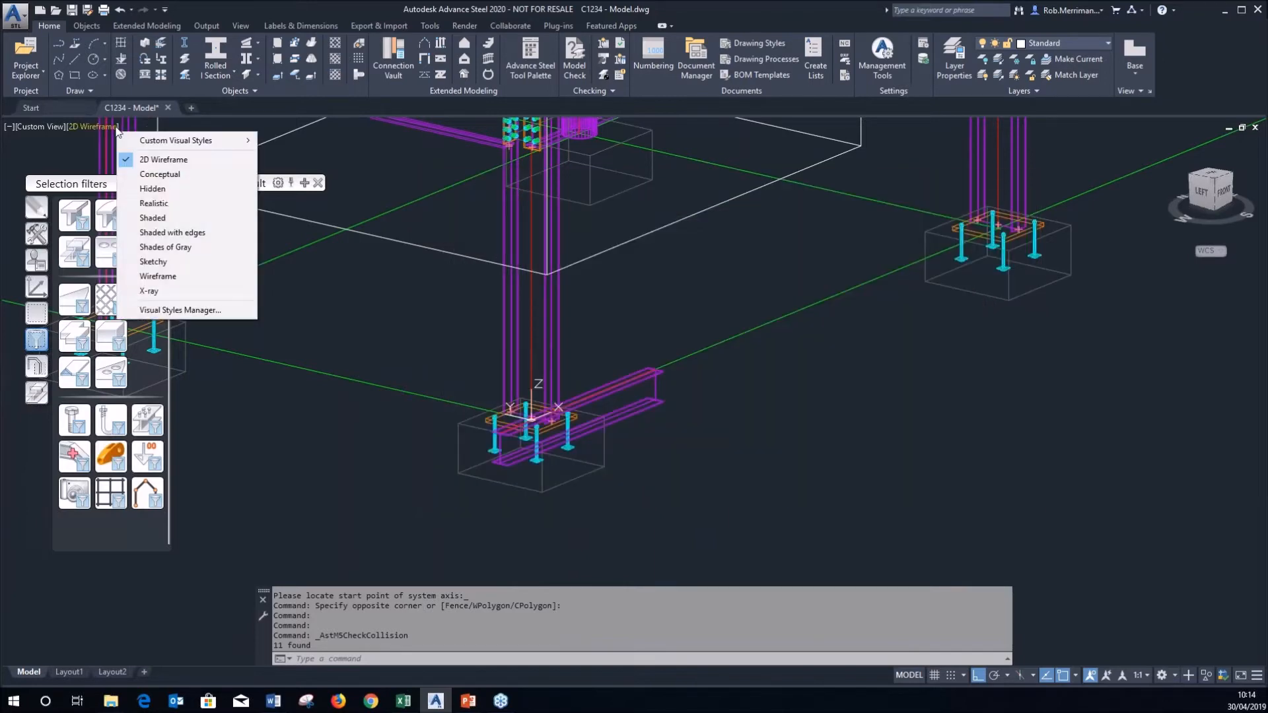
click(150, 204)
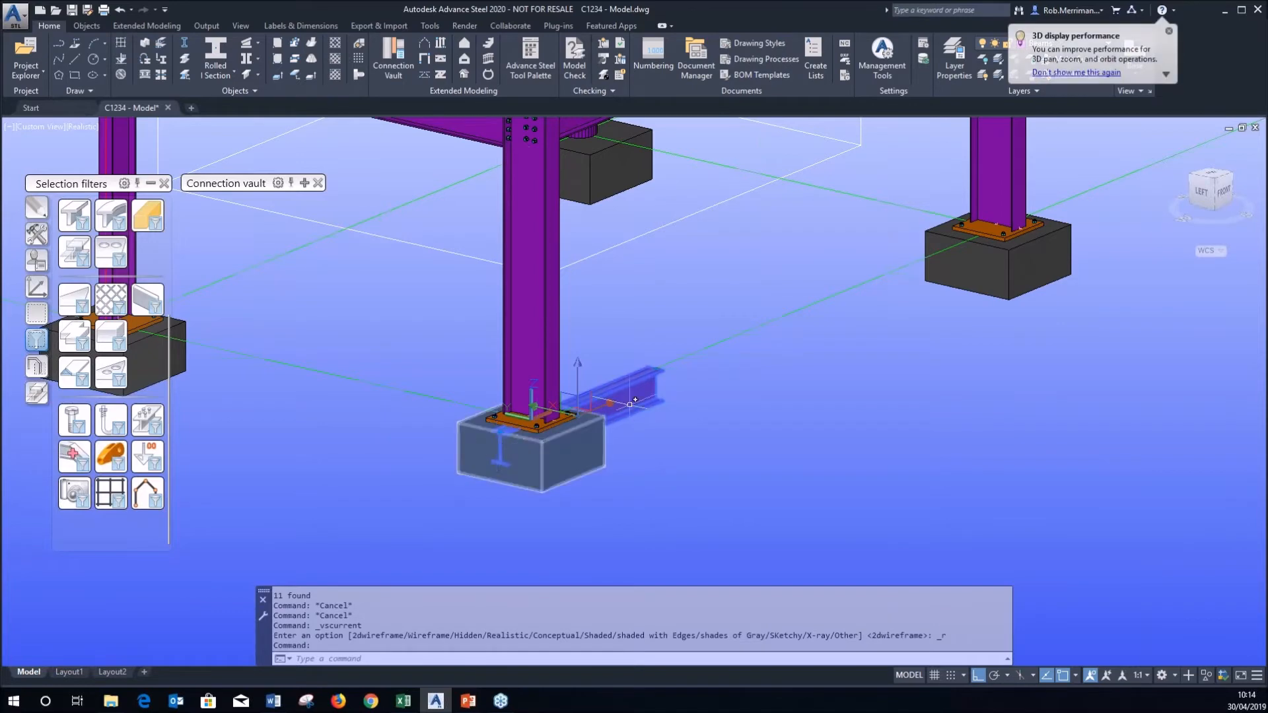
mouse_move(628, 404)
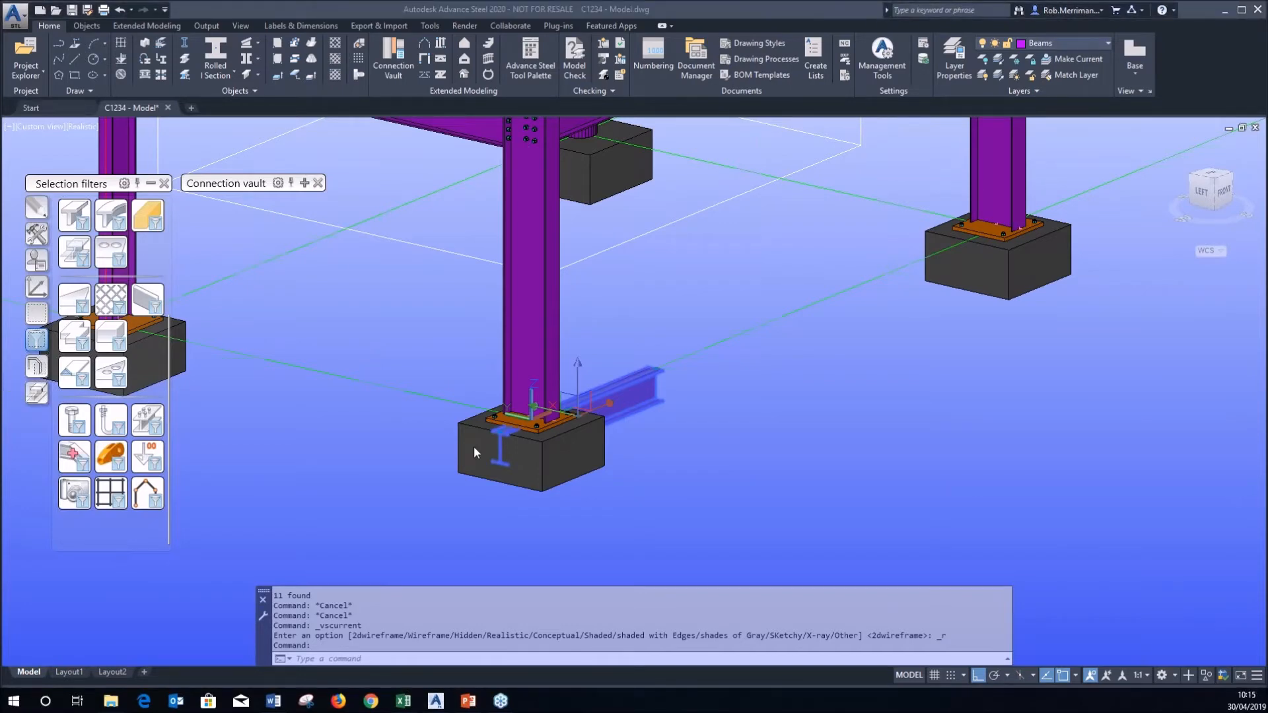
key(Escape)
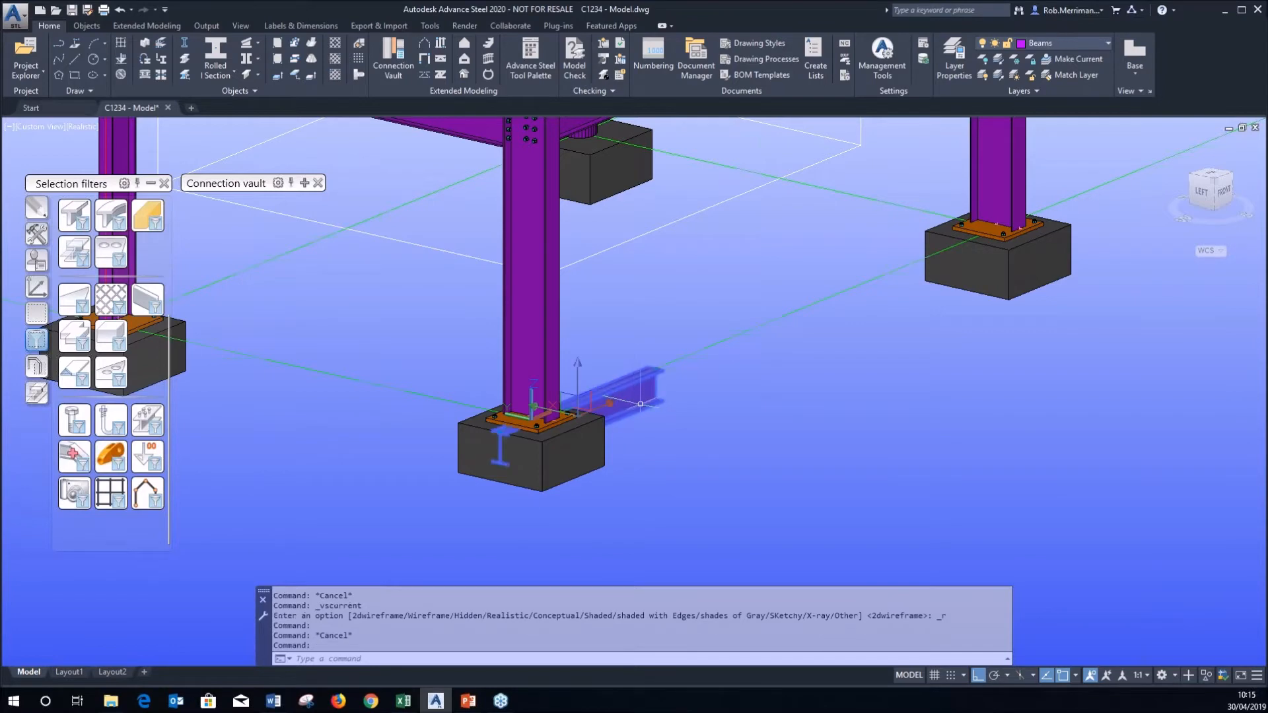
key(Delete)
Collision check the corner eaves connection of the front frame with a crossing selection, review the listed clashes and close the list.
scroll(638, 404, down, 6)
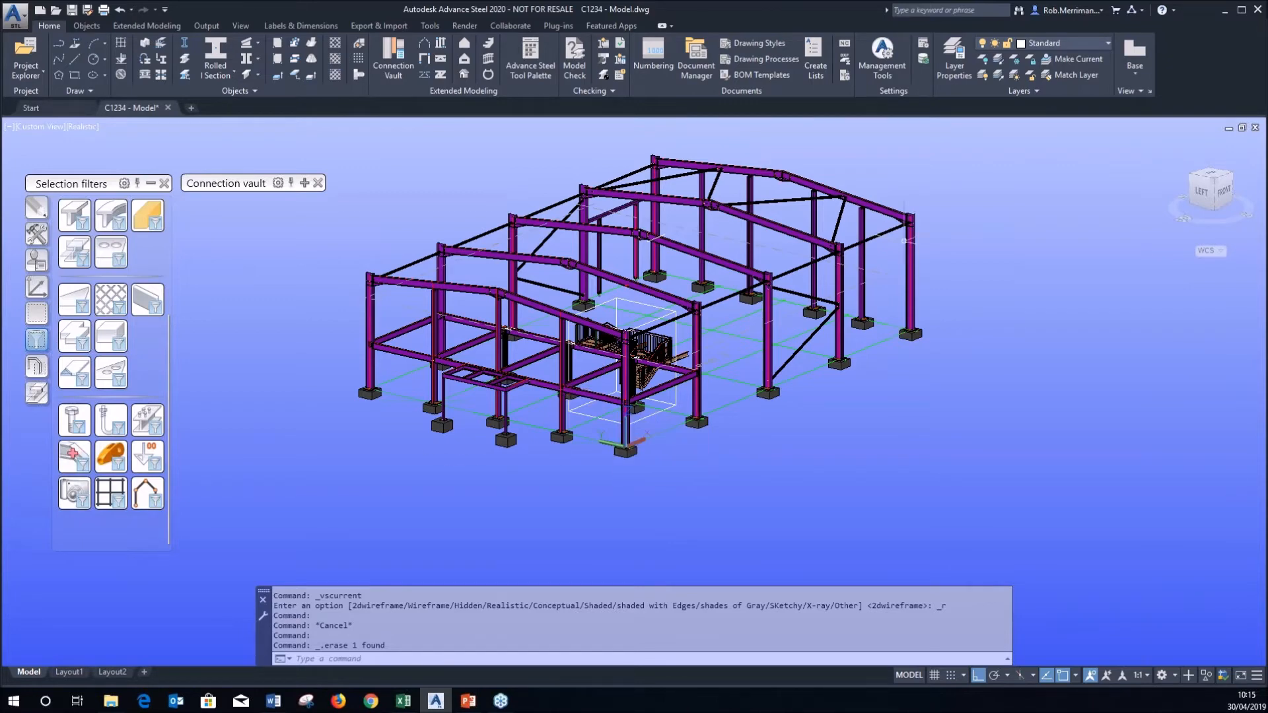
scroll(918, 225, up, 5)
scroll(901, 215, up, 6)
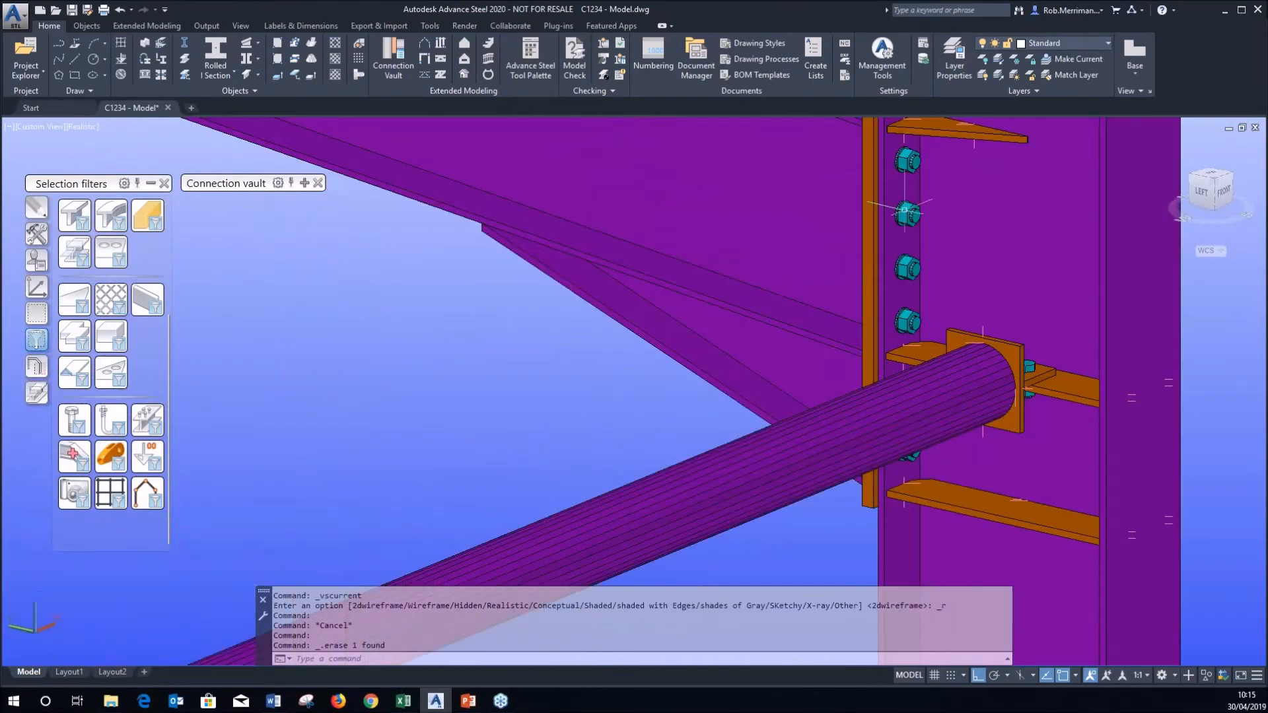
scroll(1056, 264, down, 4)
scroll(1057, 261, down, 9)
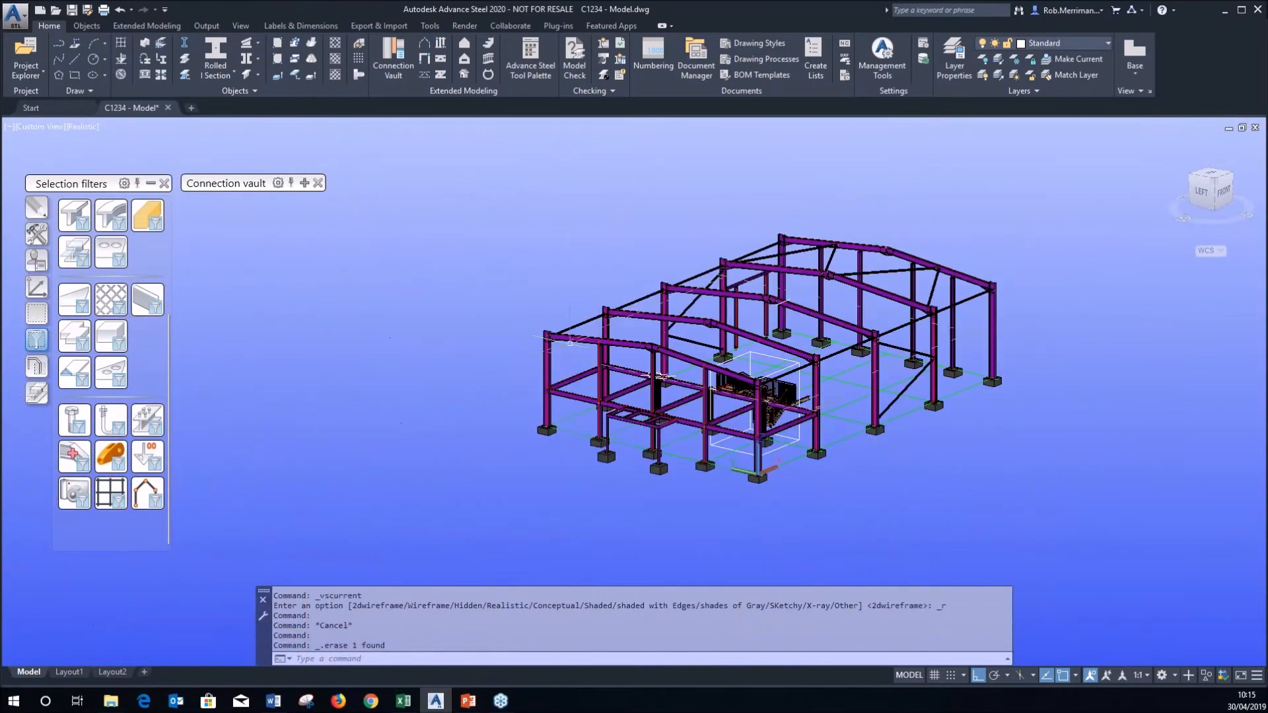
scroll(568, 336, up, 7)
scroll(566, 341, up, 8)
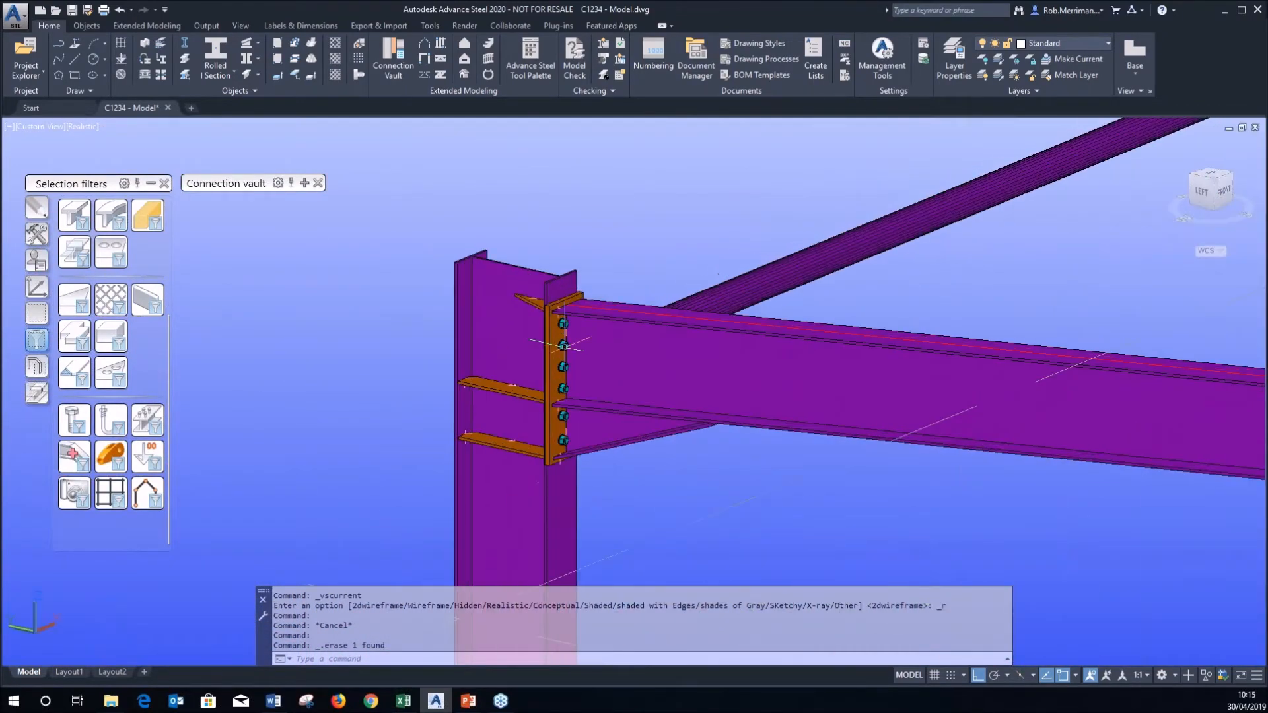
mouse_move(565, 340)
shift+middle_down()
mouse_move(508, 308)
mouse_move(591, 317)
mouse_move(562, 329)
shift+middle_up()
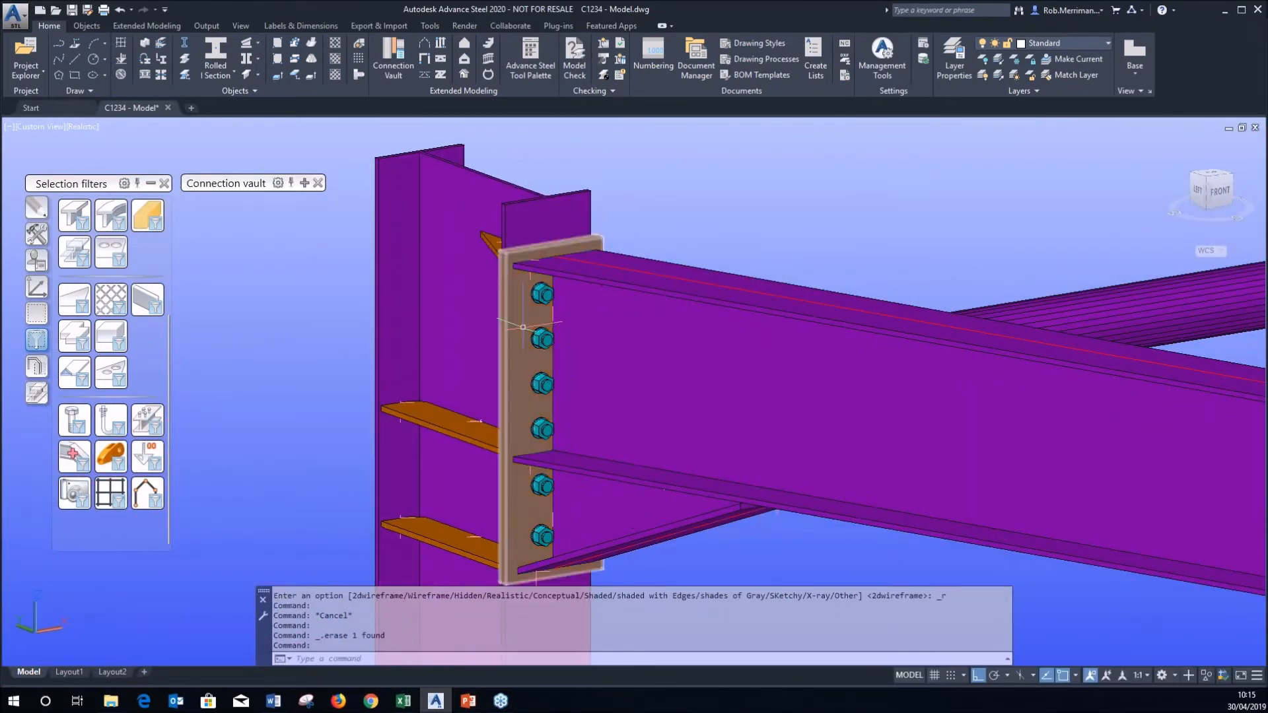
scroll(522, 329, down, 4)
click(573, 462)
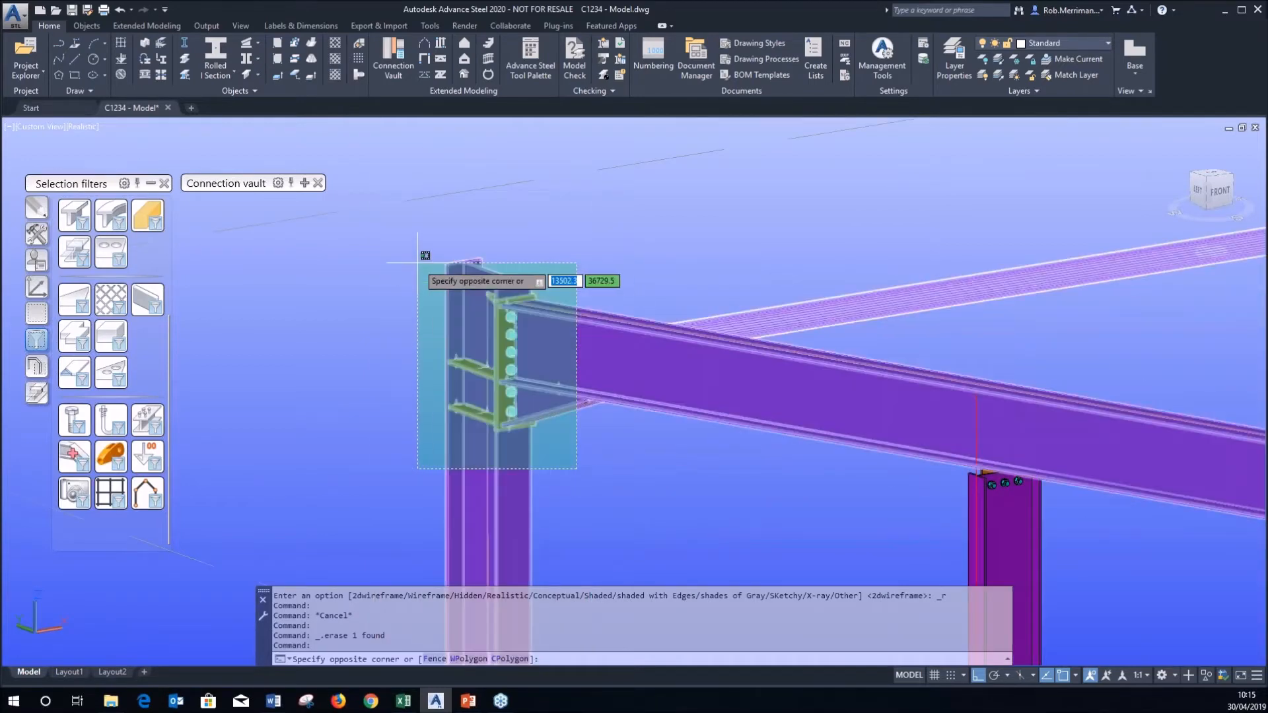
click(419, 260)
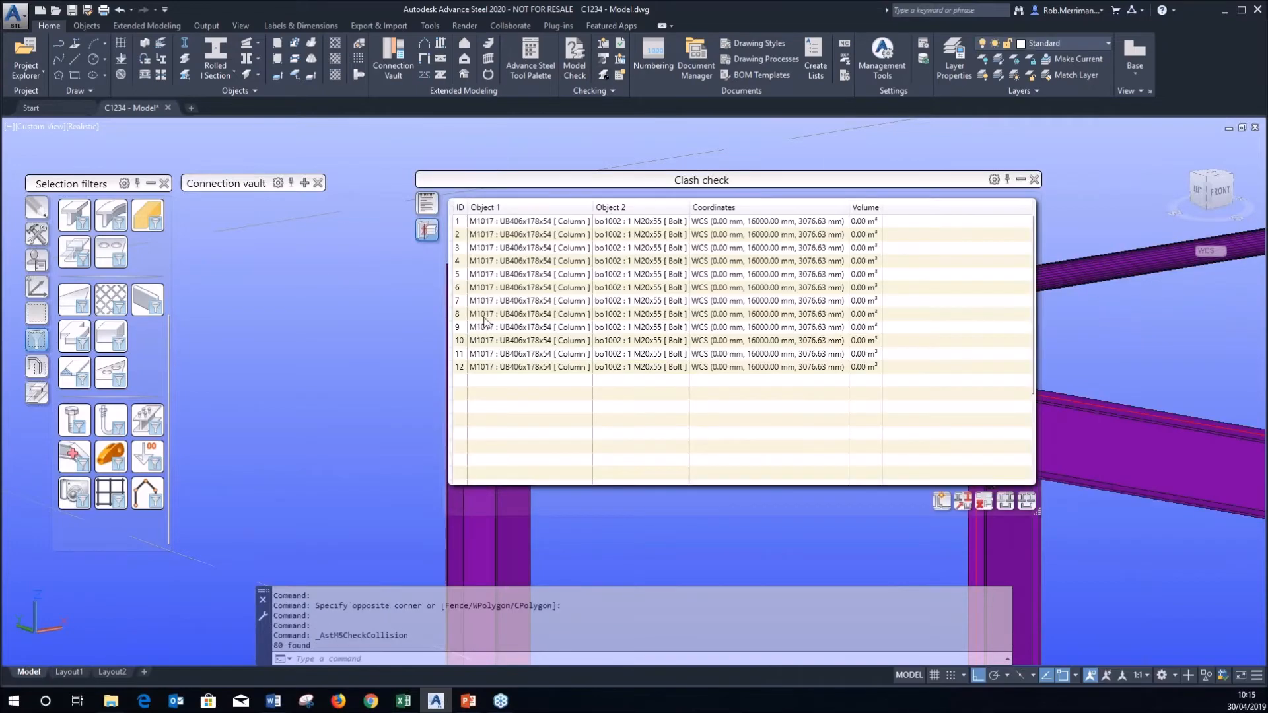
click(1034, 179)
Repeat the collision check on the same corner eaves connection with a new crossing selection, and close the clash list.
scroll(473, 318, down, 6)
scroll(473, 318, down, 2)
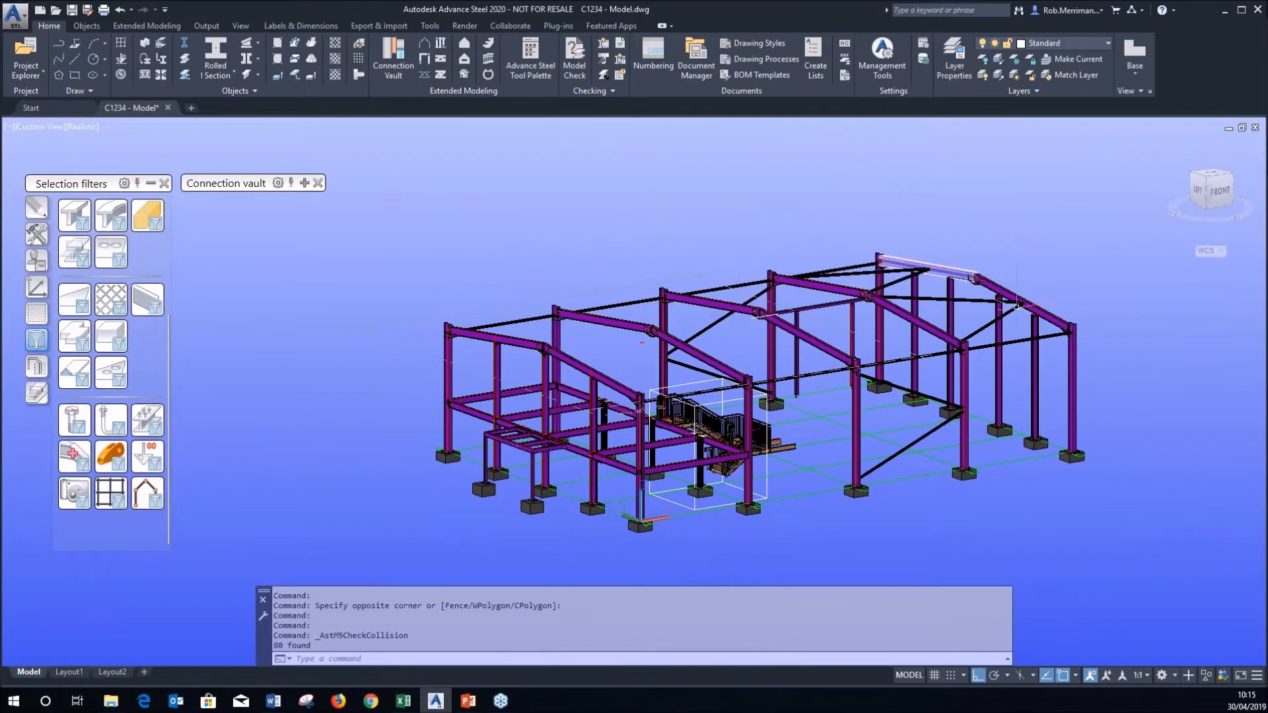
scroll(482, 315, up, 4)
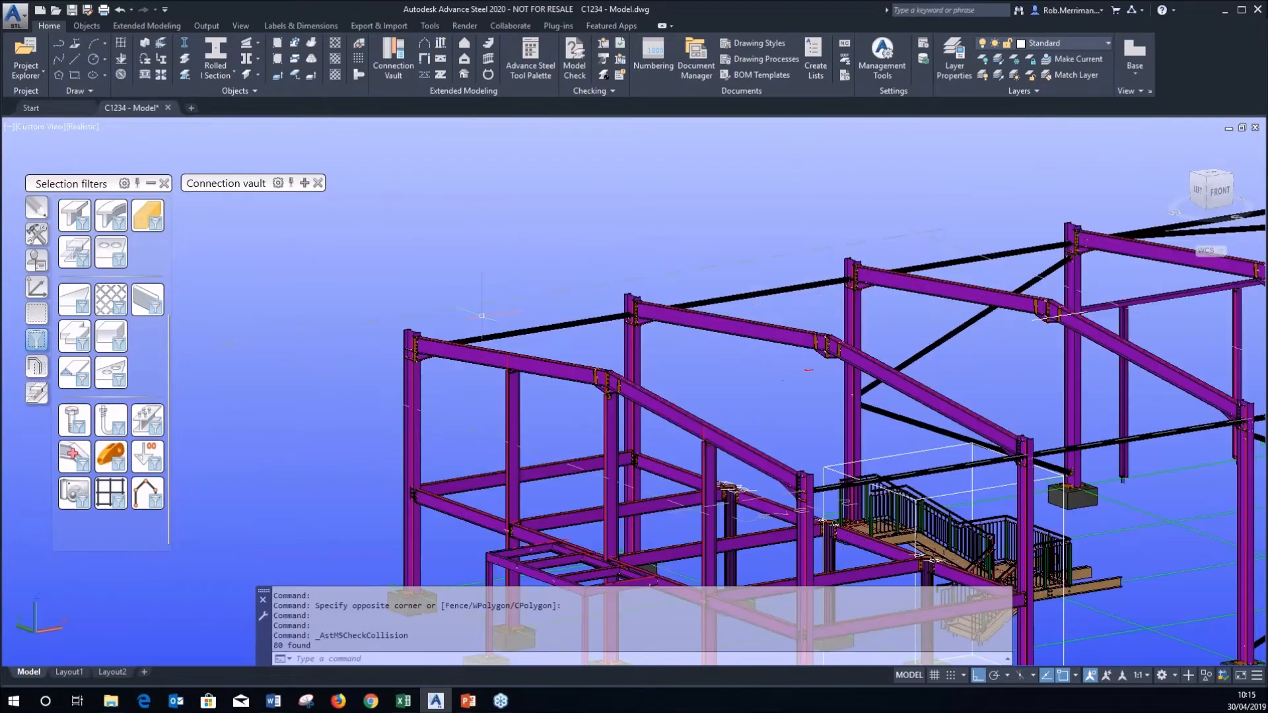
scroll(455, 324, up, 5)
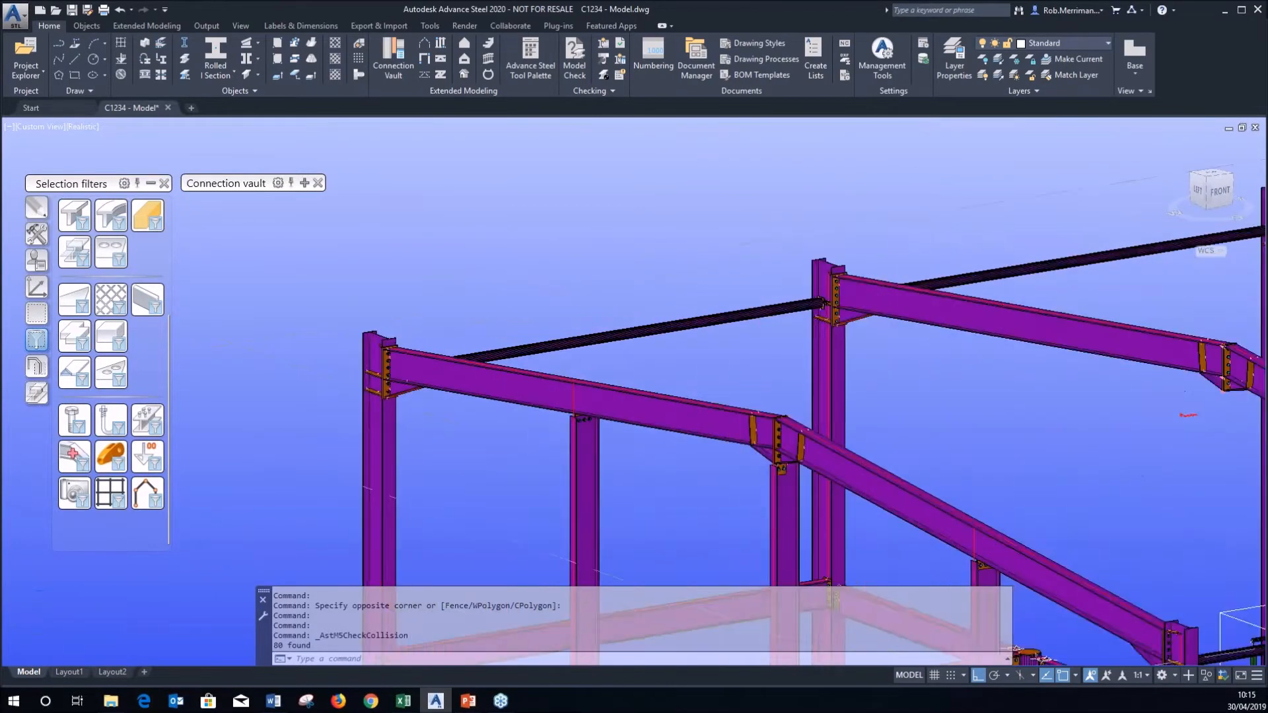
click(434, 472)
click(289, 315)
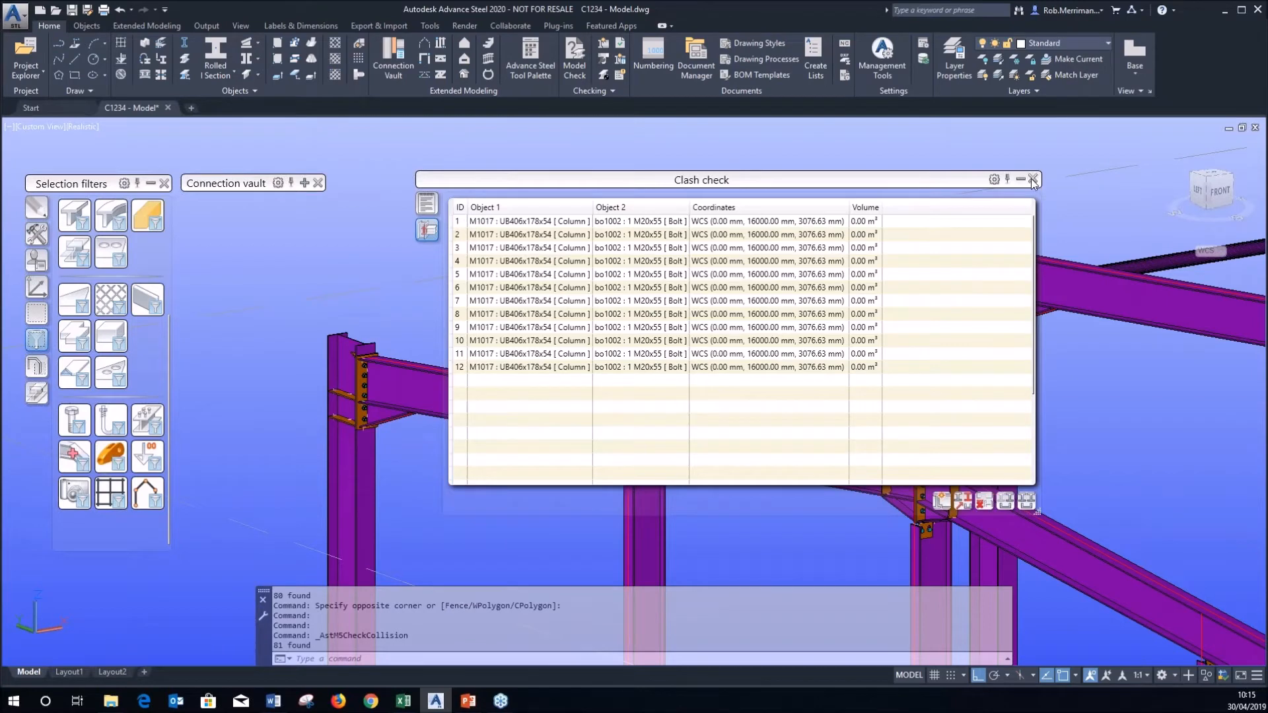
click(1032, 179)
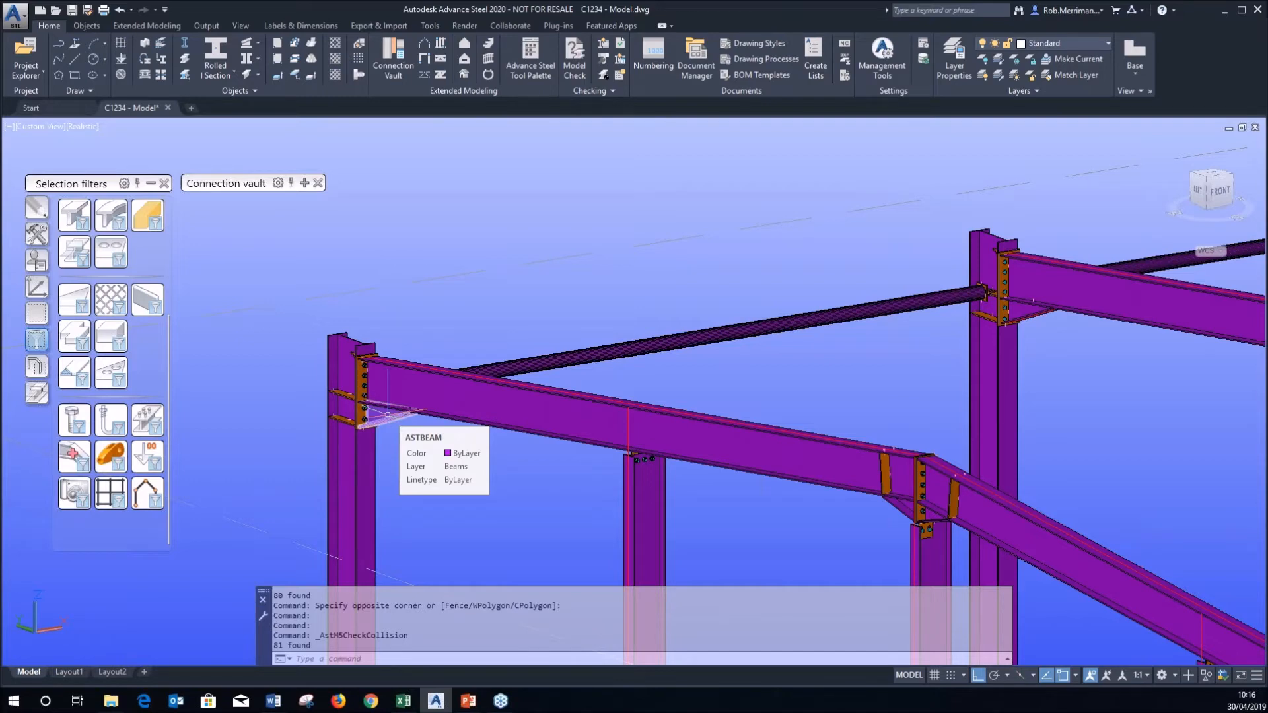
Clear the empty selection window beside the structure and save the model.
scroll(353, 265, down, 6)
mouse_move(420, 283)
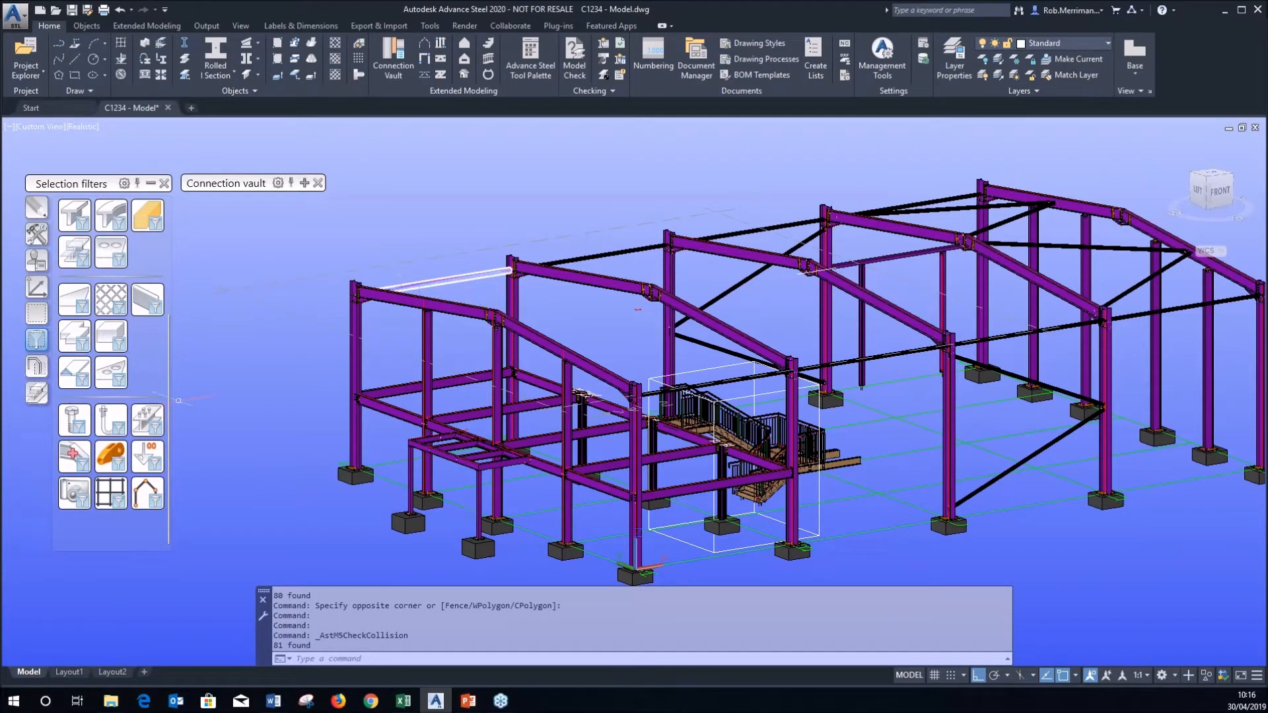
click(237, 261)
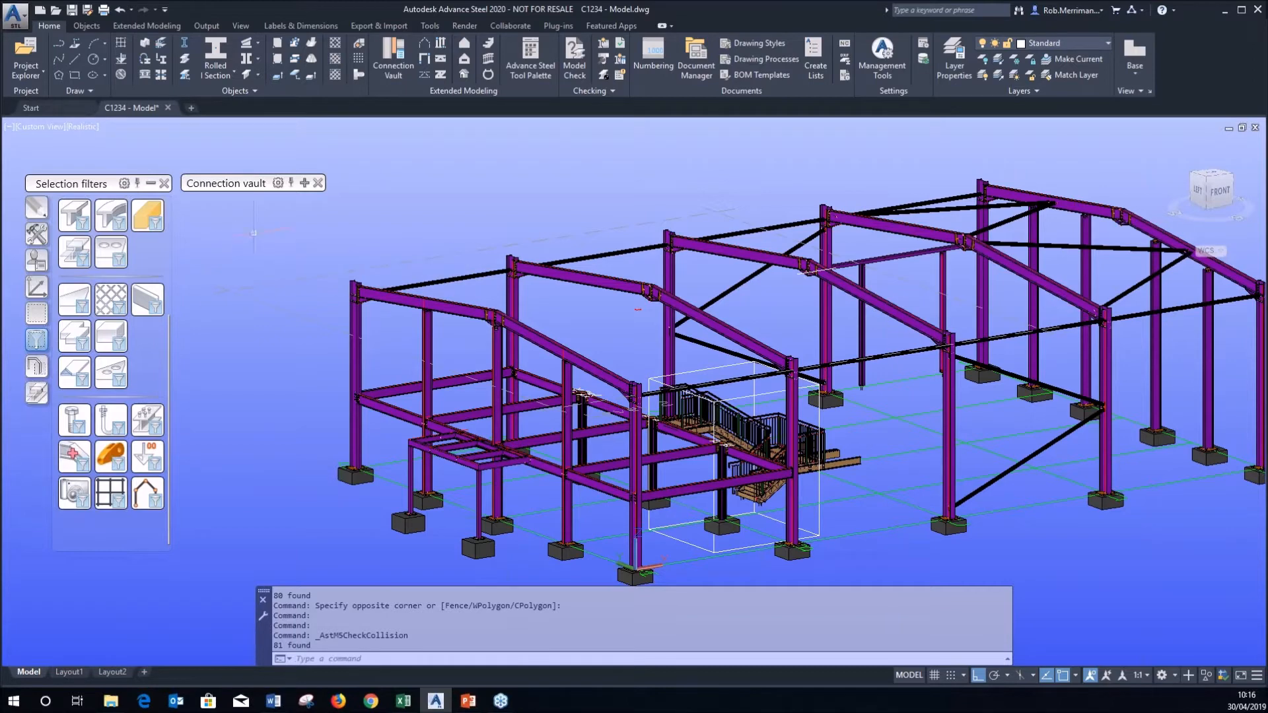
click(266, 232)
click(71, 12)
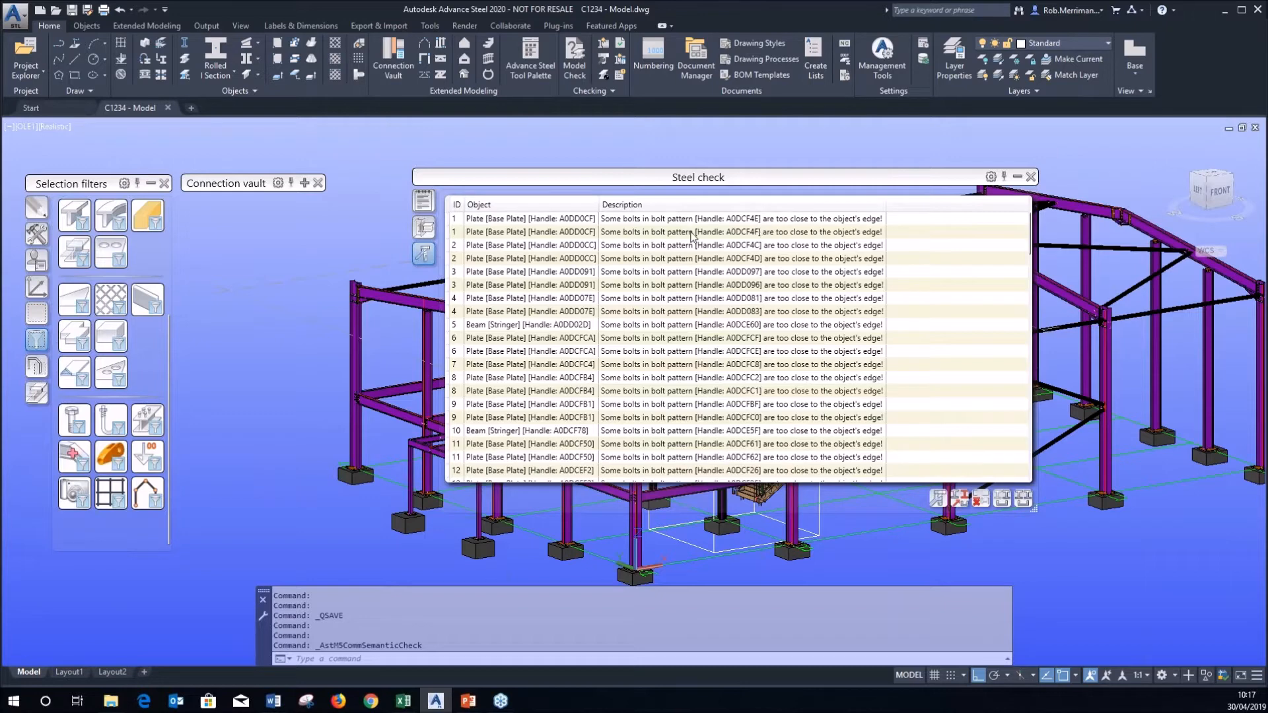
Run the steel check on the model, look through the reported errors and sort them by description in descending order.
scroll(698, 400, down, 3)
scroll(699, 400, down, 20)
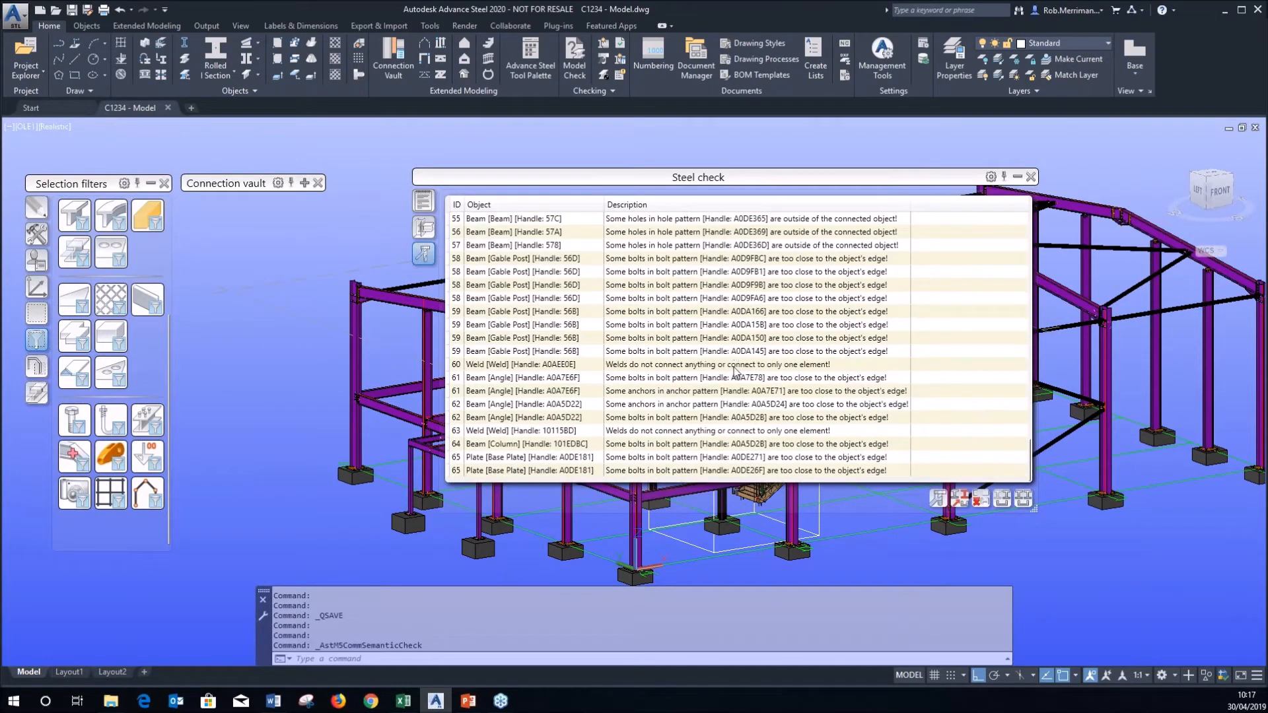
scroll(740, 368, up, 1)
scroll(740, 368, up, 15)
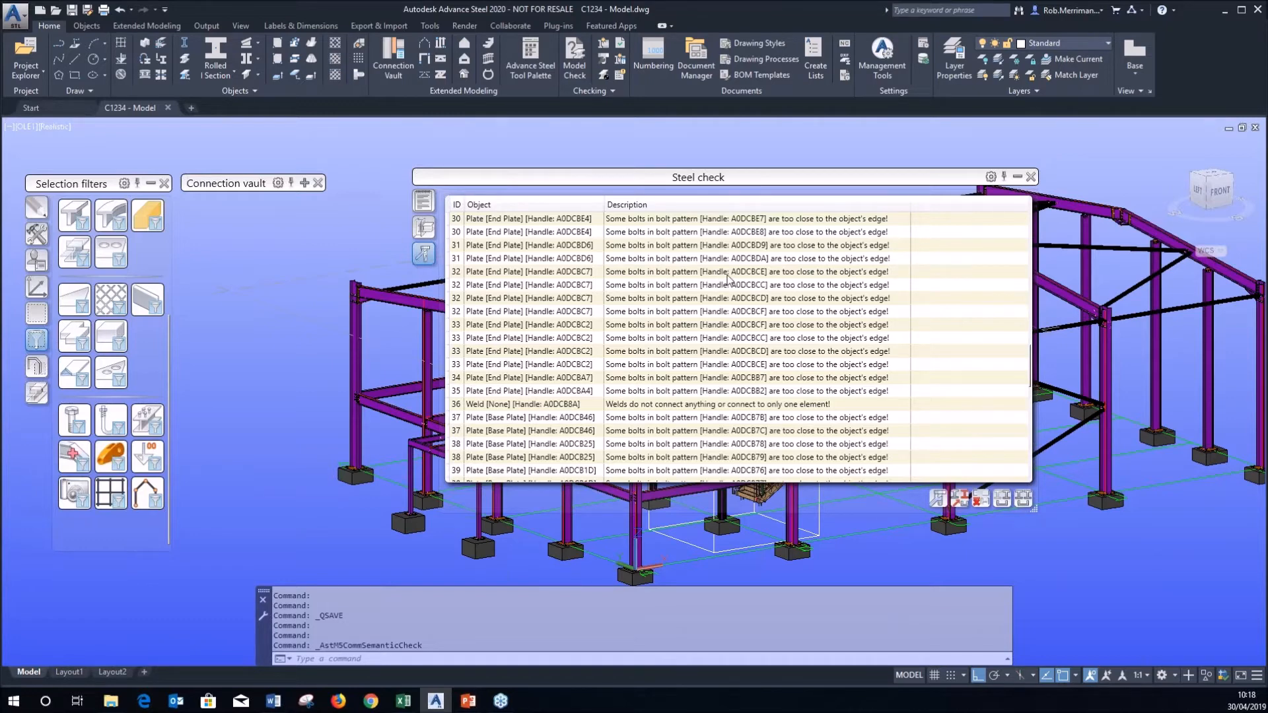
click(733, 213)
click(733, 208)
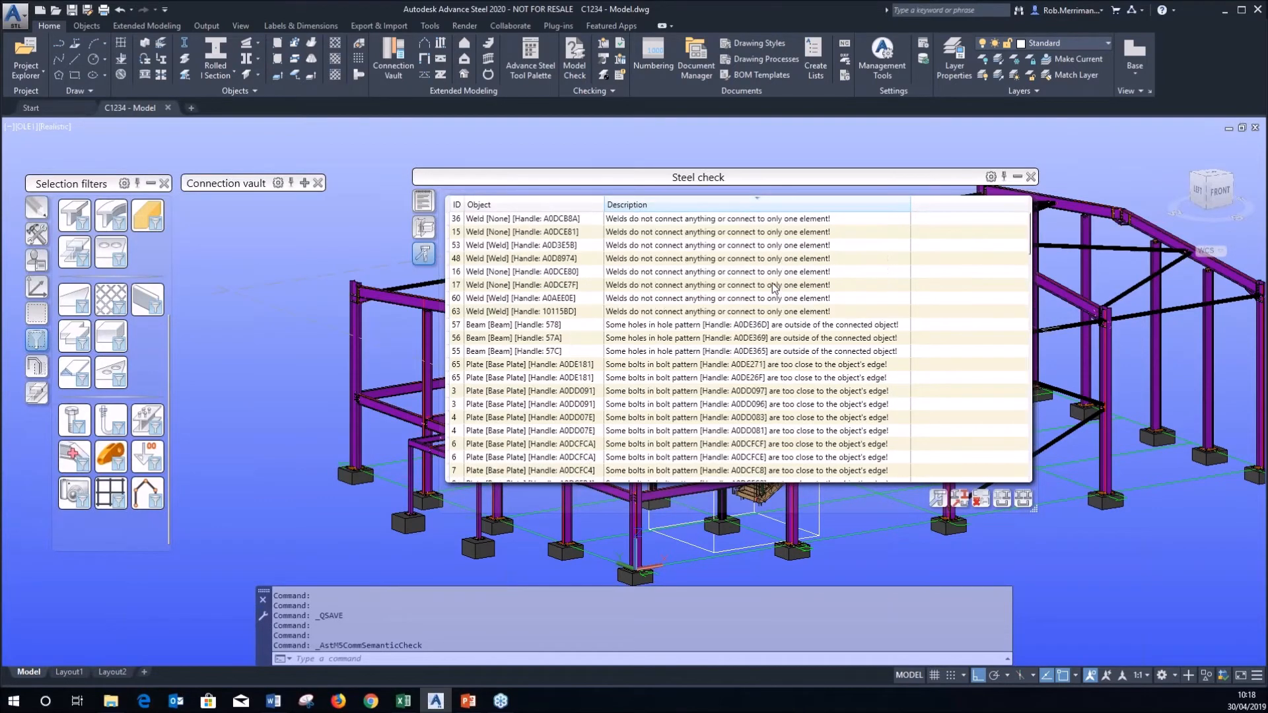
Move the steel check list clear of the frame, set the visual style to 2D Wireframe and zoom to weld error 36.
drag(786, 177, 531, 192)
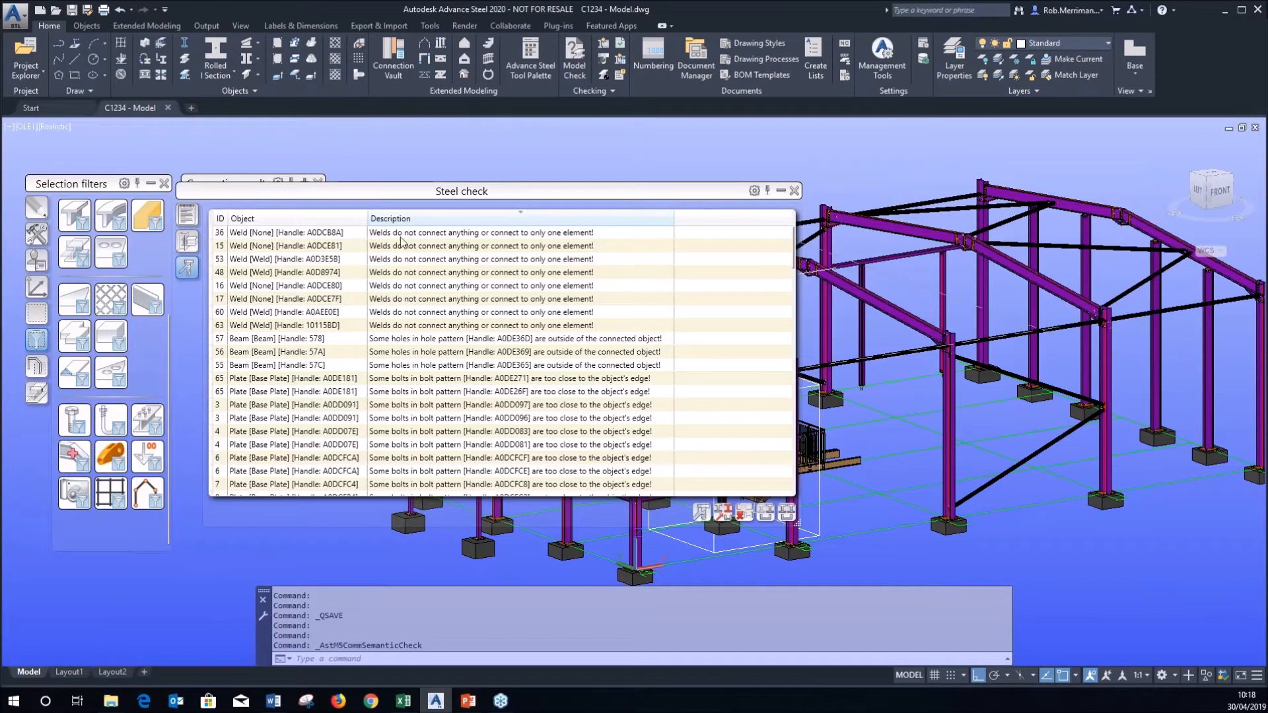
click(494, 241)
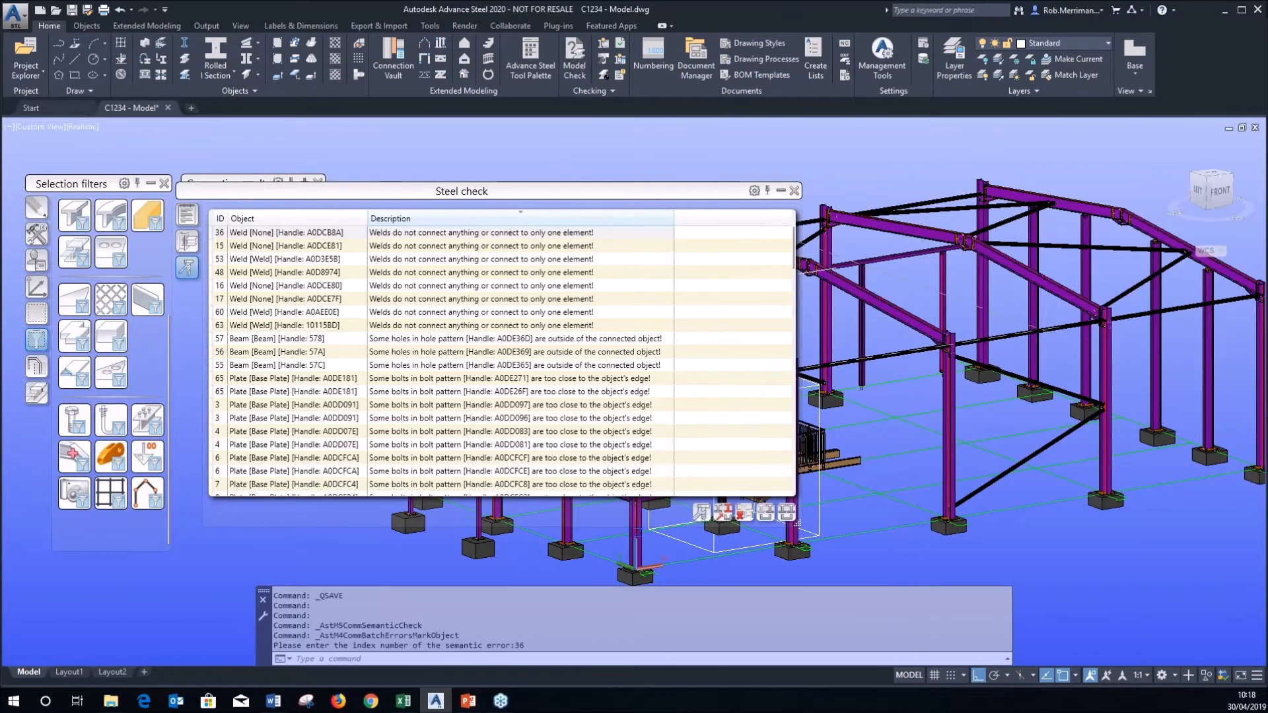
click(82, 126)
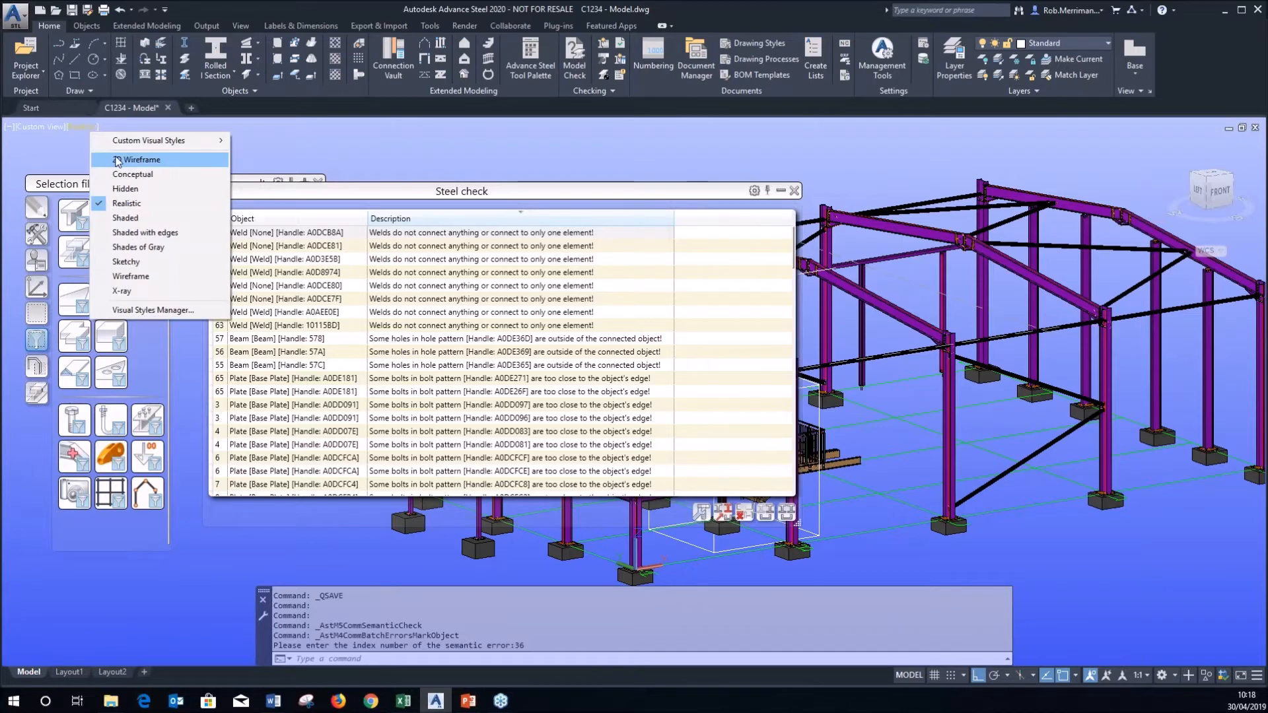
click(111, 158)
double_click(515, 237)
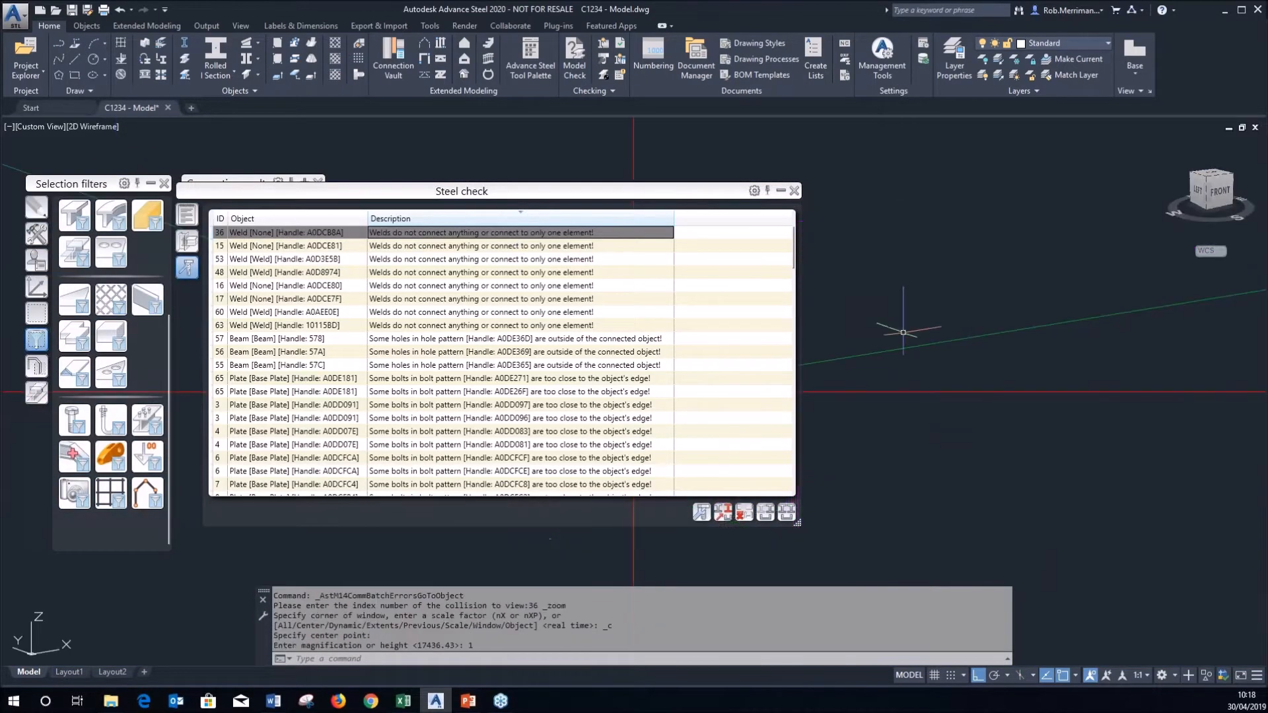
Examine the weld of error 36 and the surrounding column and beam joint from the front to identify which parts it should connect.
scroll(936, 348, down, 10)
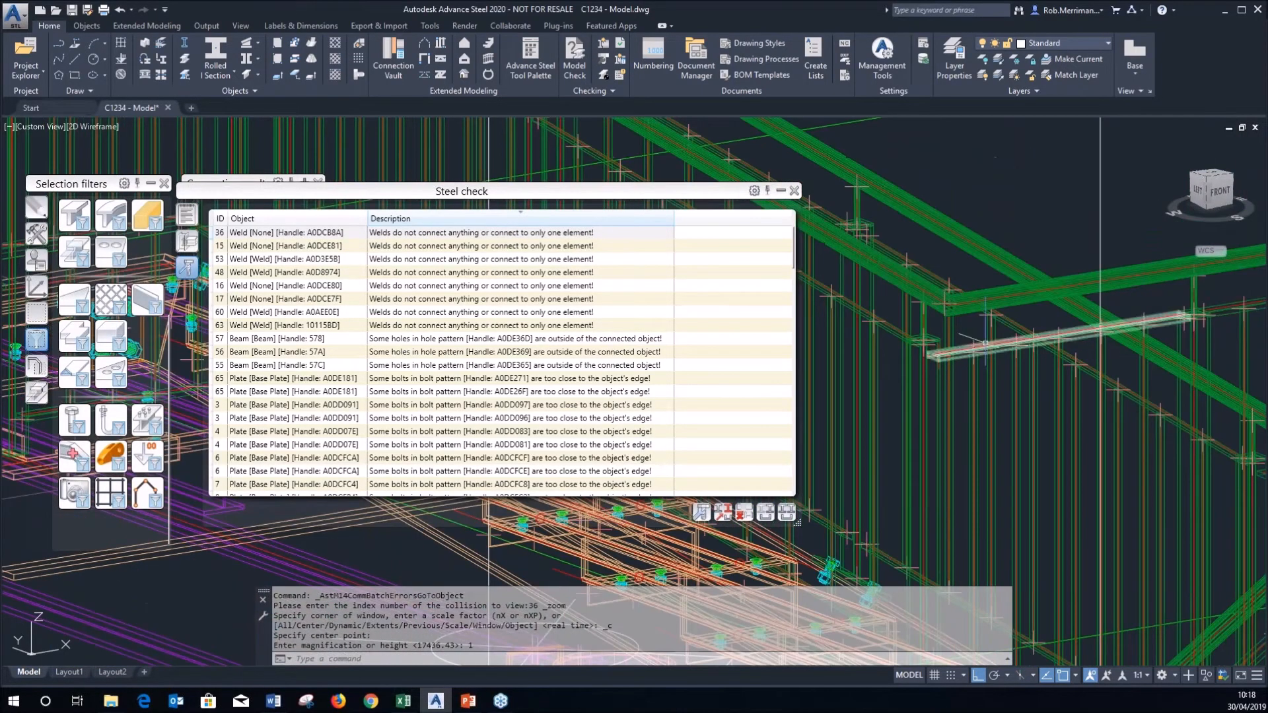
shift+middle_drag(957, 337, 927, 349)
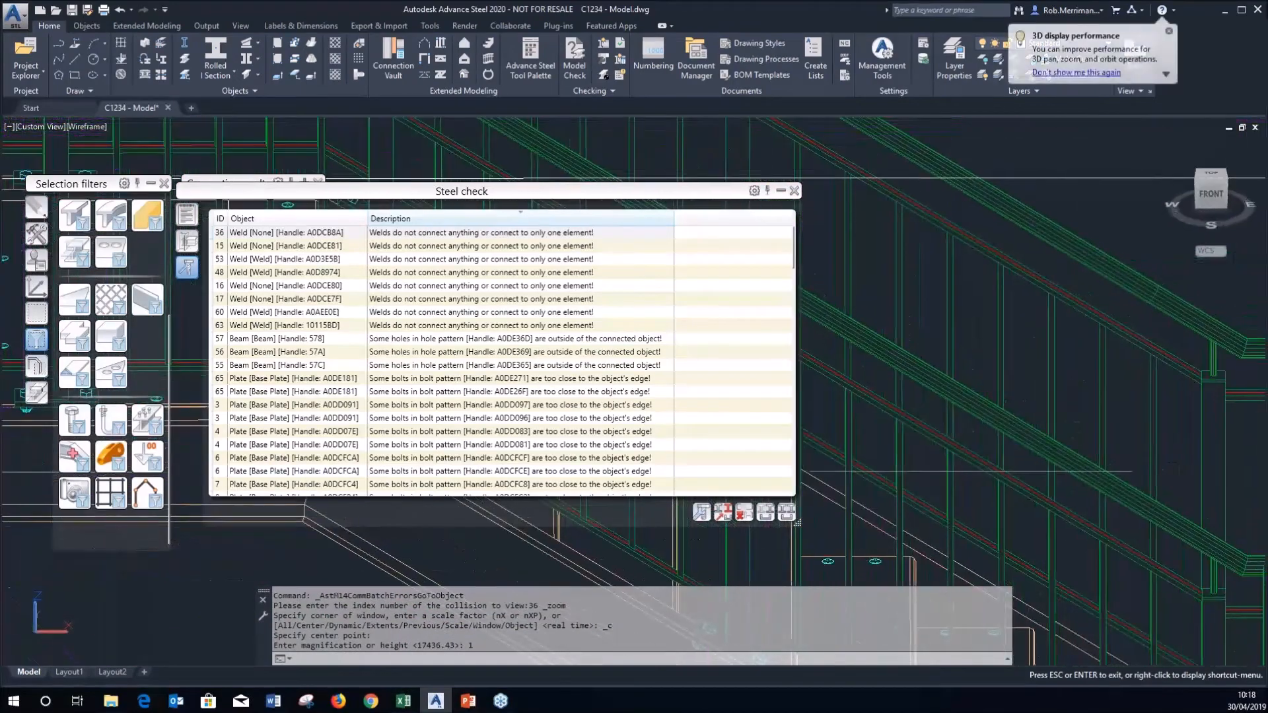
scroll(1122, 369, down, 4)
scroll(1130, 371, up, 4)
scroll(1143, 387, up, 6)
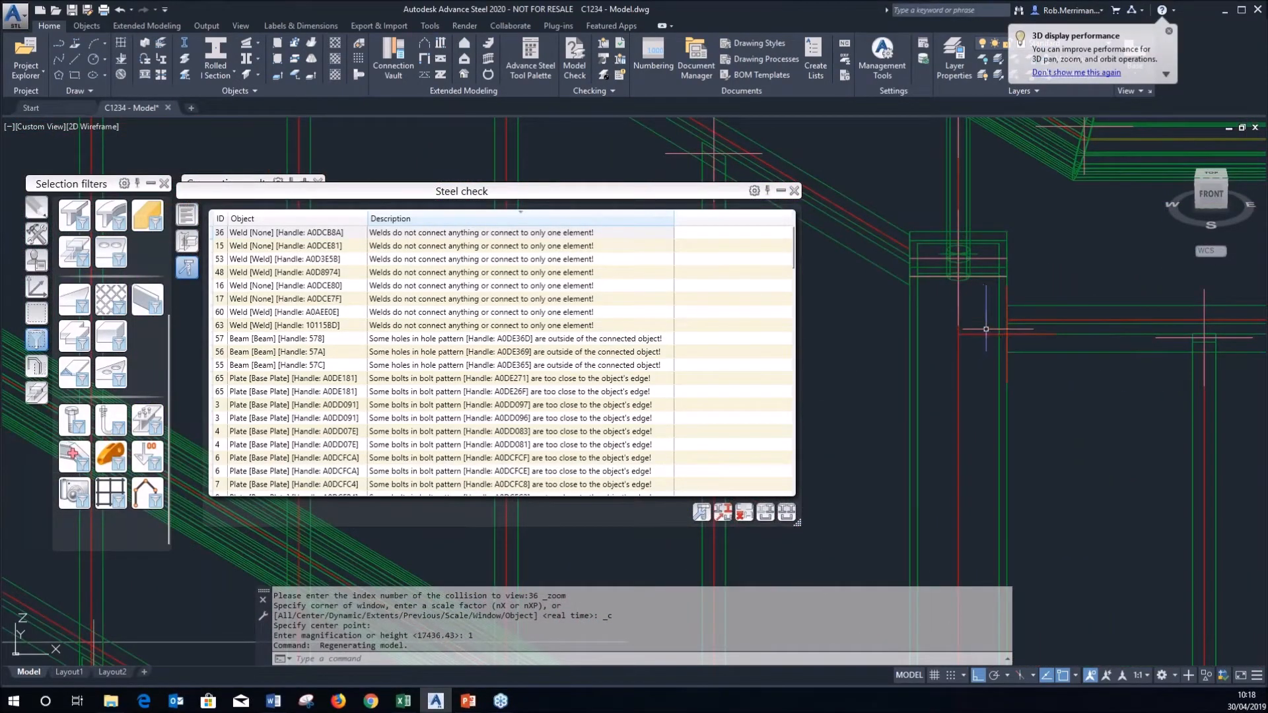
scroll(957, 355, down, 4)
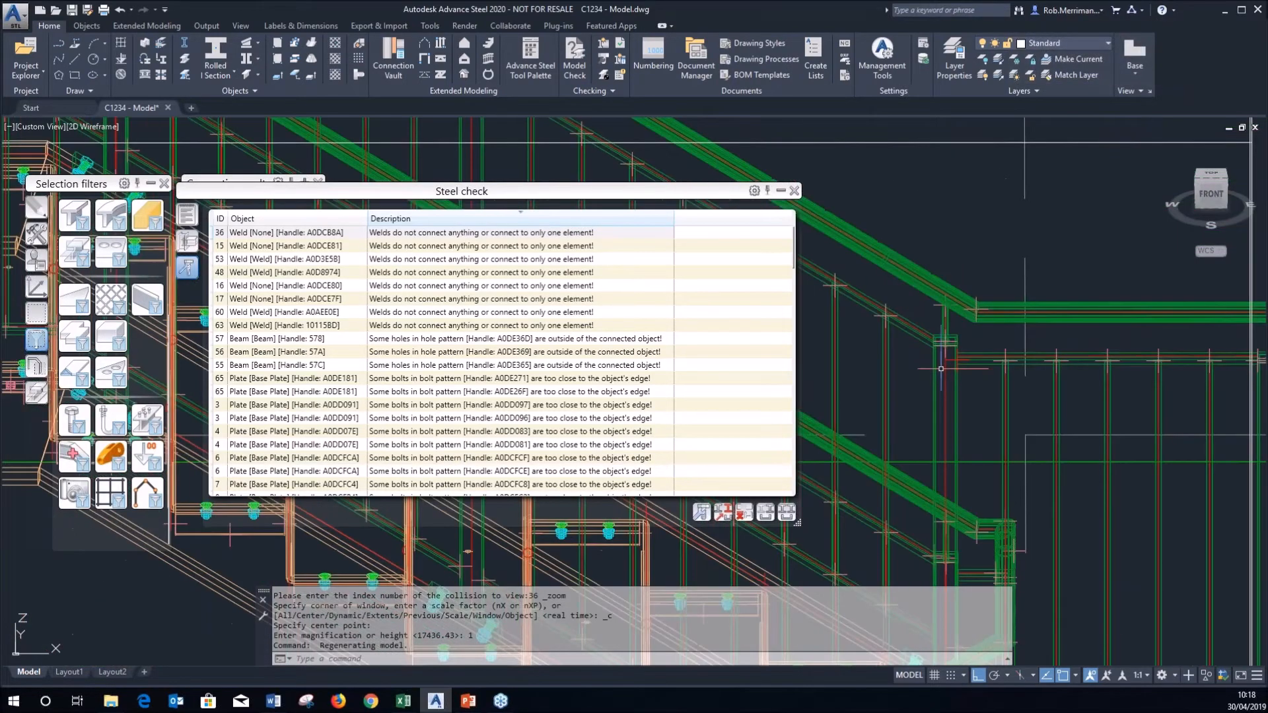
scroll(953, 359, up, 4)
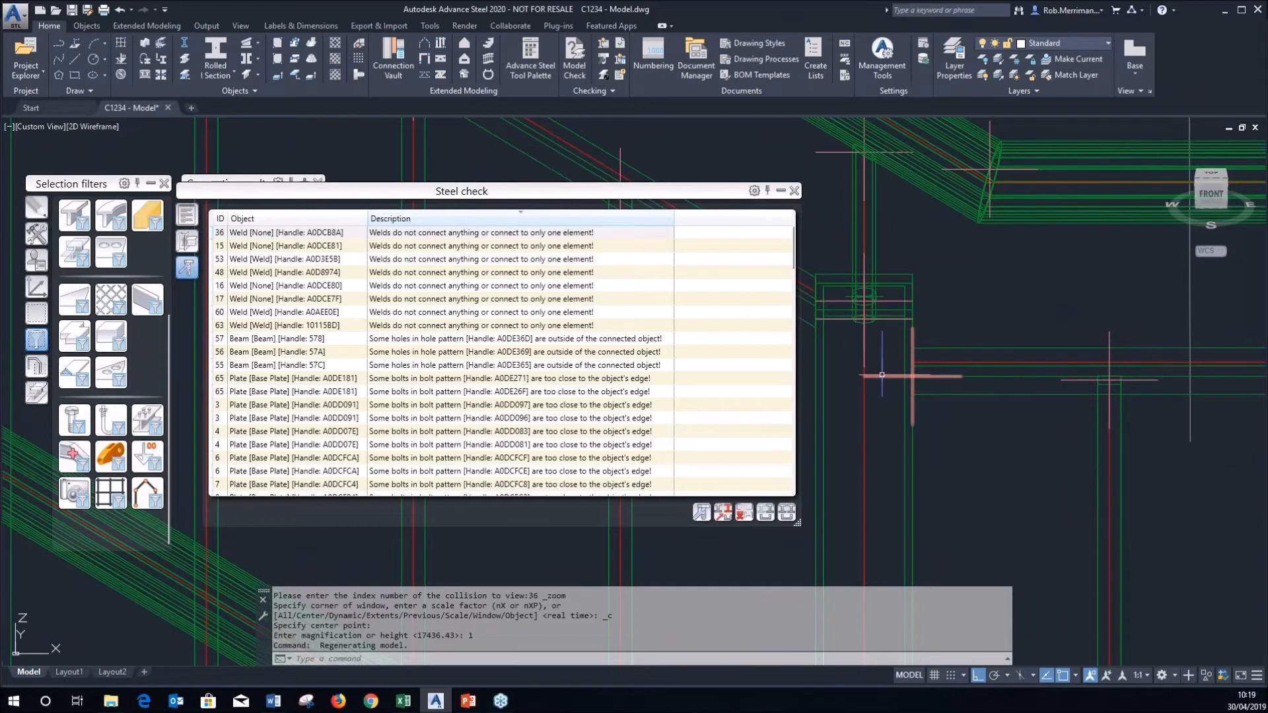
mouse_move(882, 374)
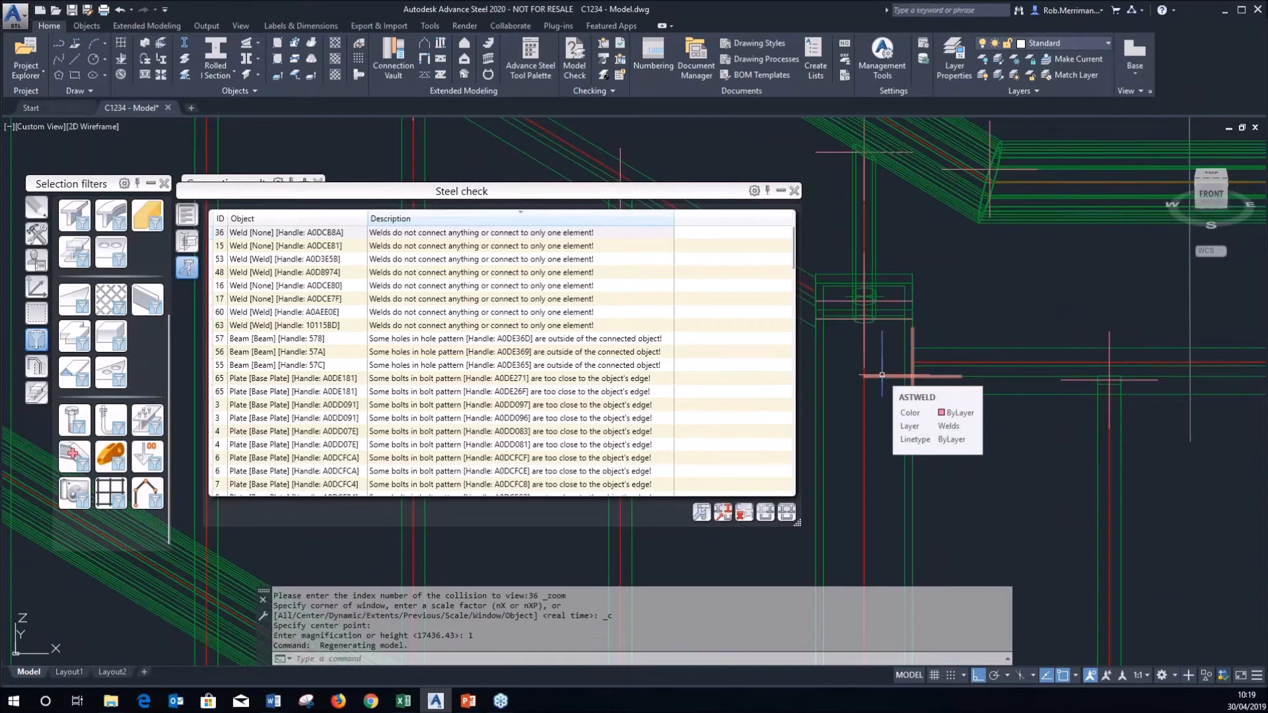
Connect the weld of error 36 to the adjoining column and horizontal beam by adding both parts to its connection.
click(86, 26)
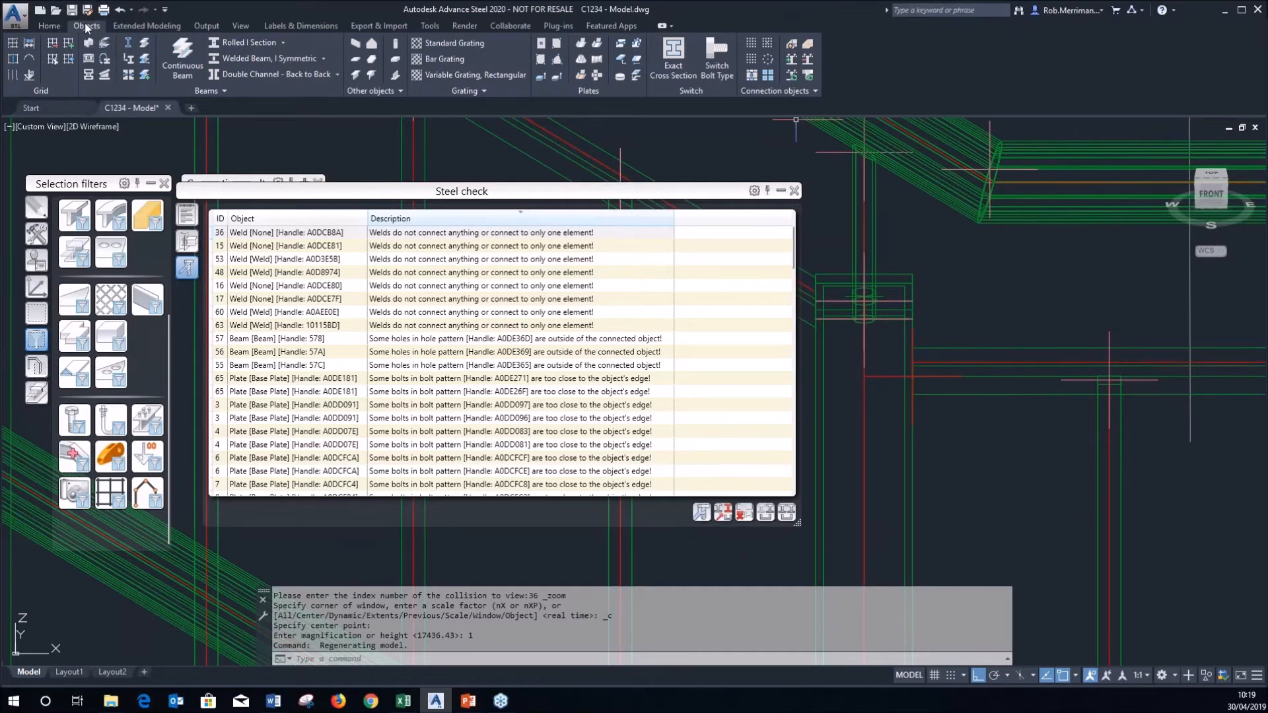
click(792, 61)
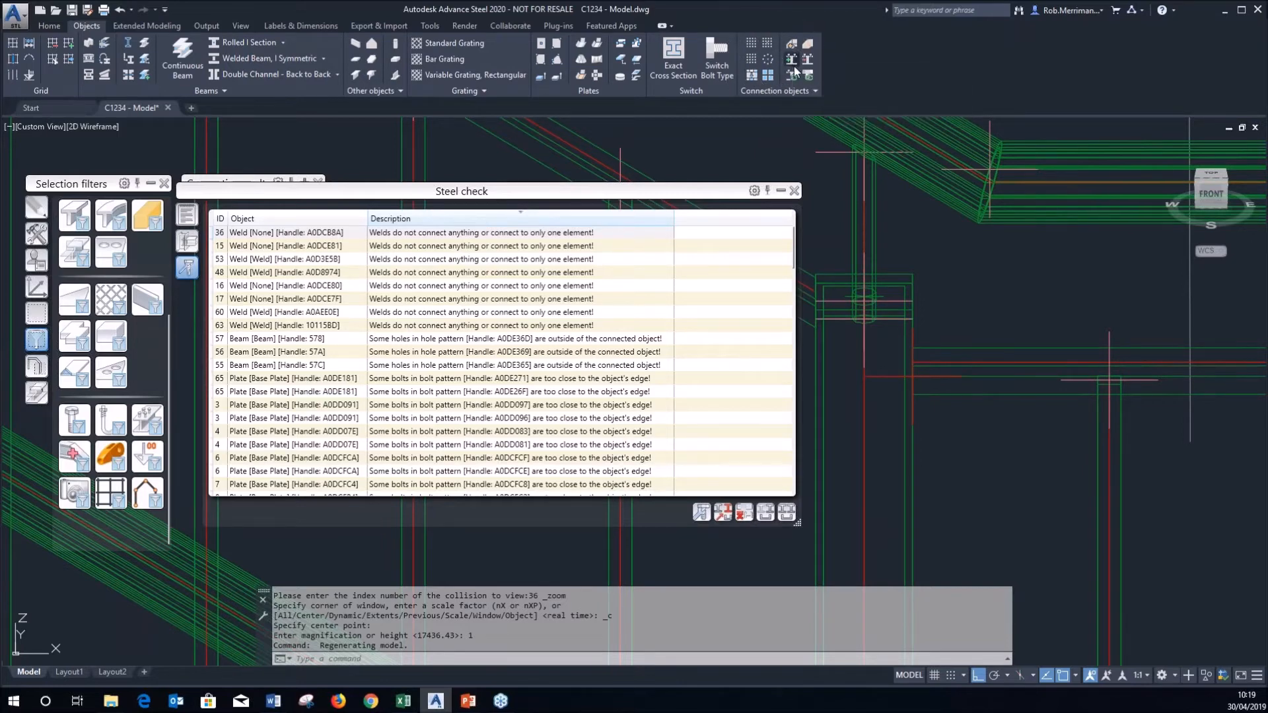
click(891, 376)
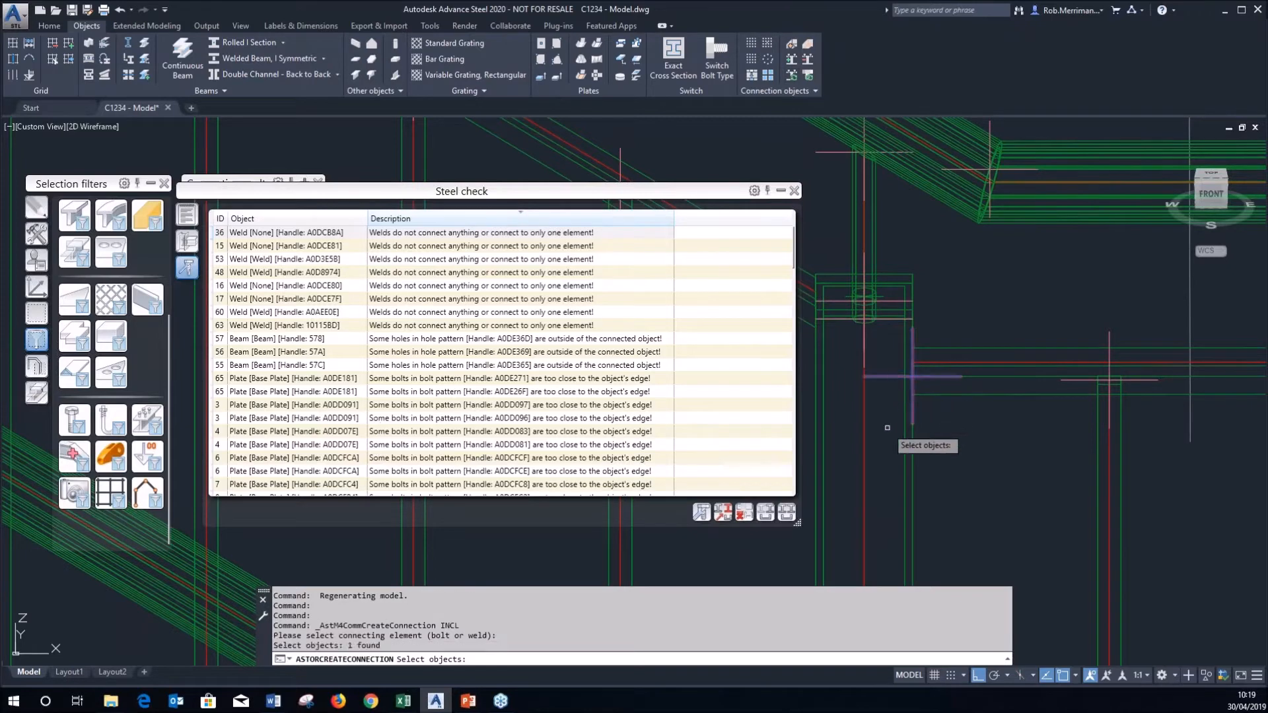
key(Return)
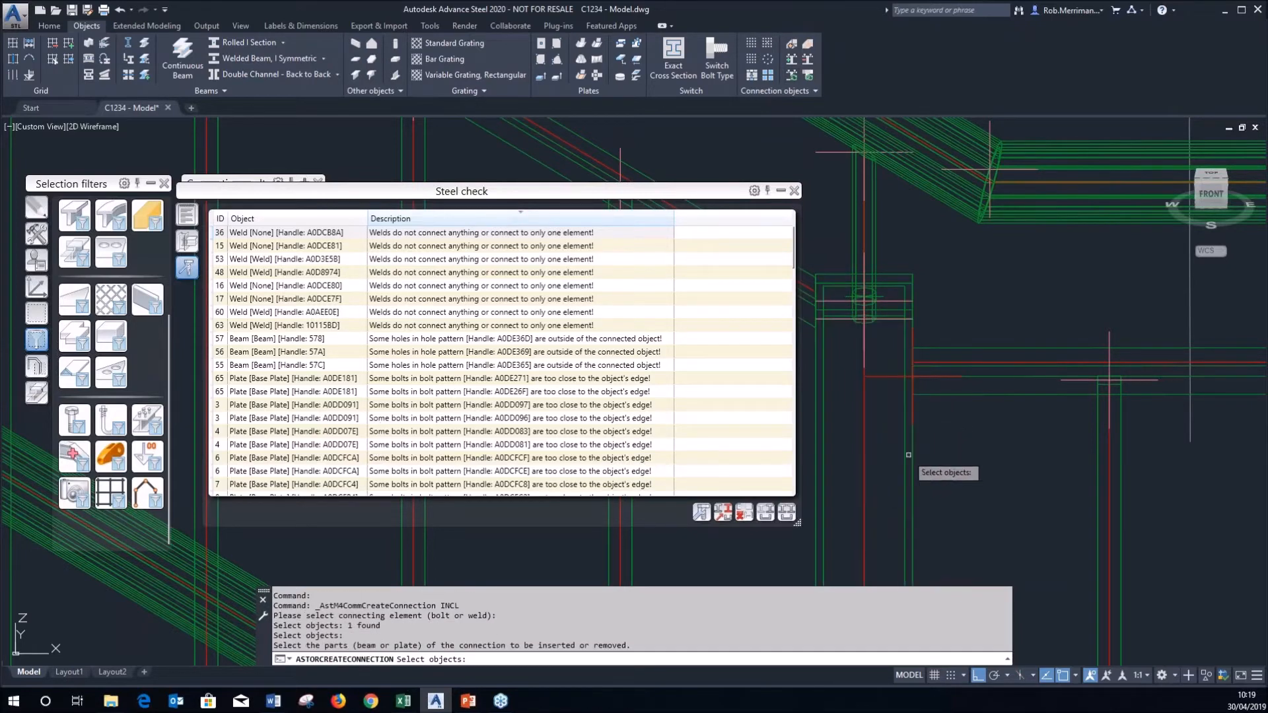
click(912, 478)
click(944, 398)
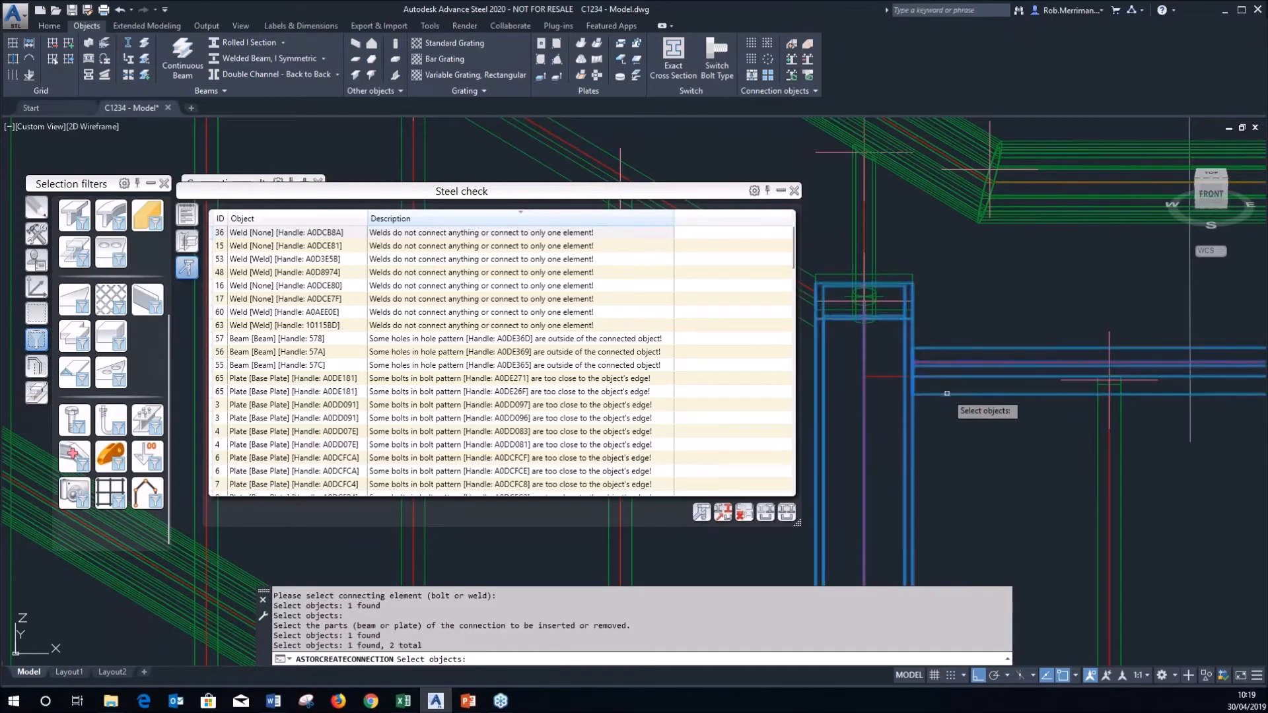
key(Return)
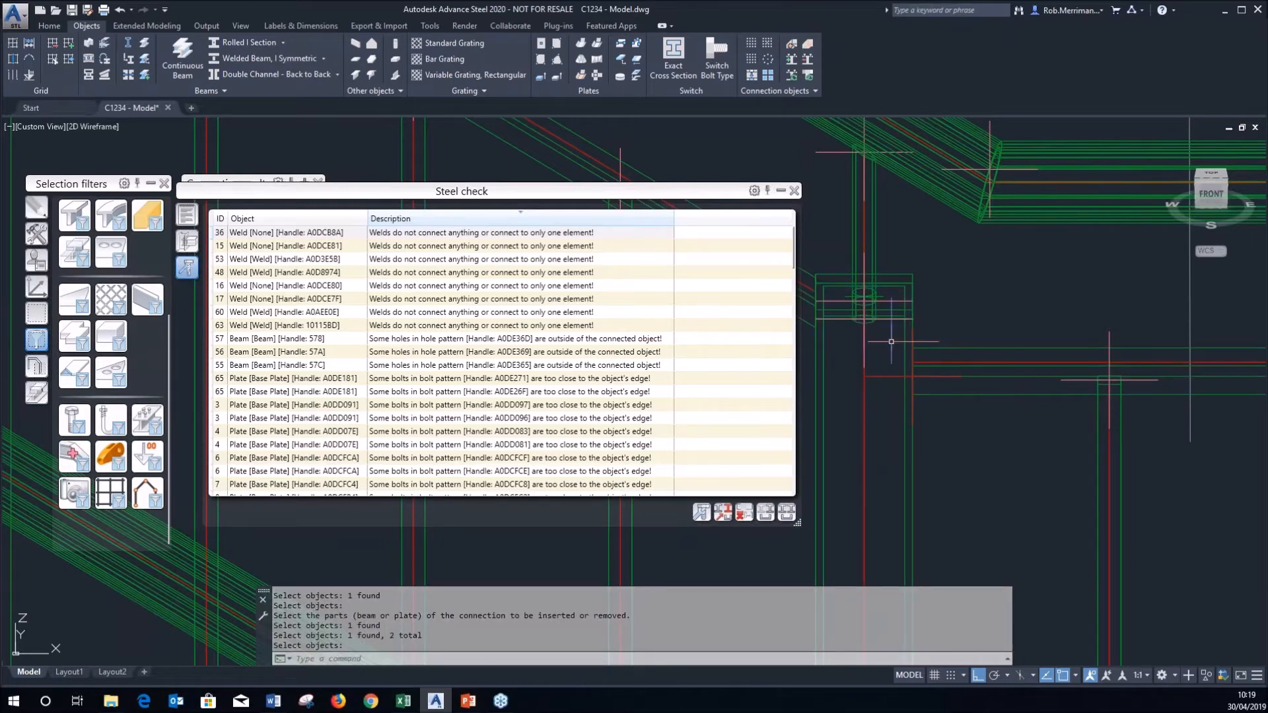
Revisit weld error 36 and locate weld errors 15, 48, 17 and 60 in the model.
double_click(564, 232)
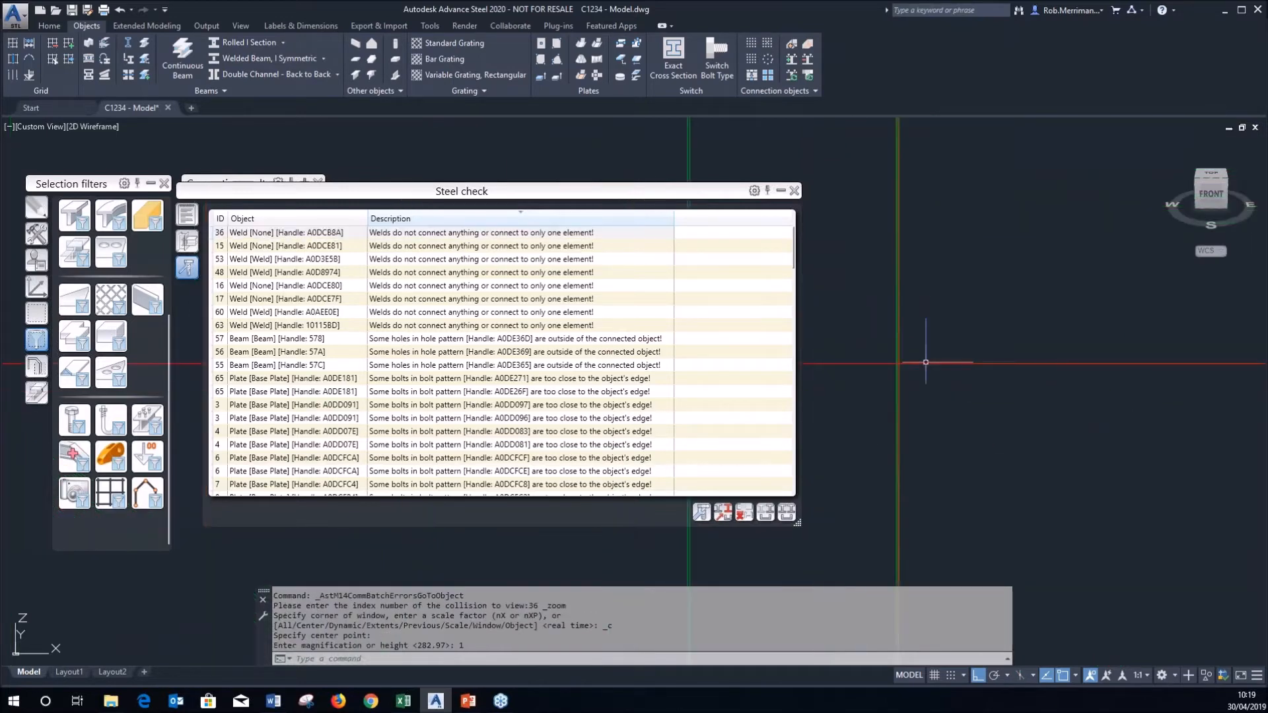
double_click(552, 245)
click(553, 272)
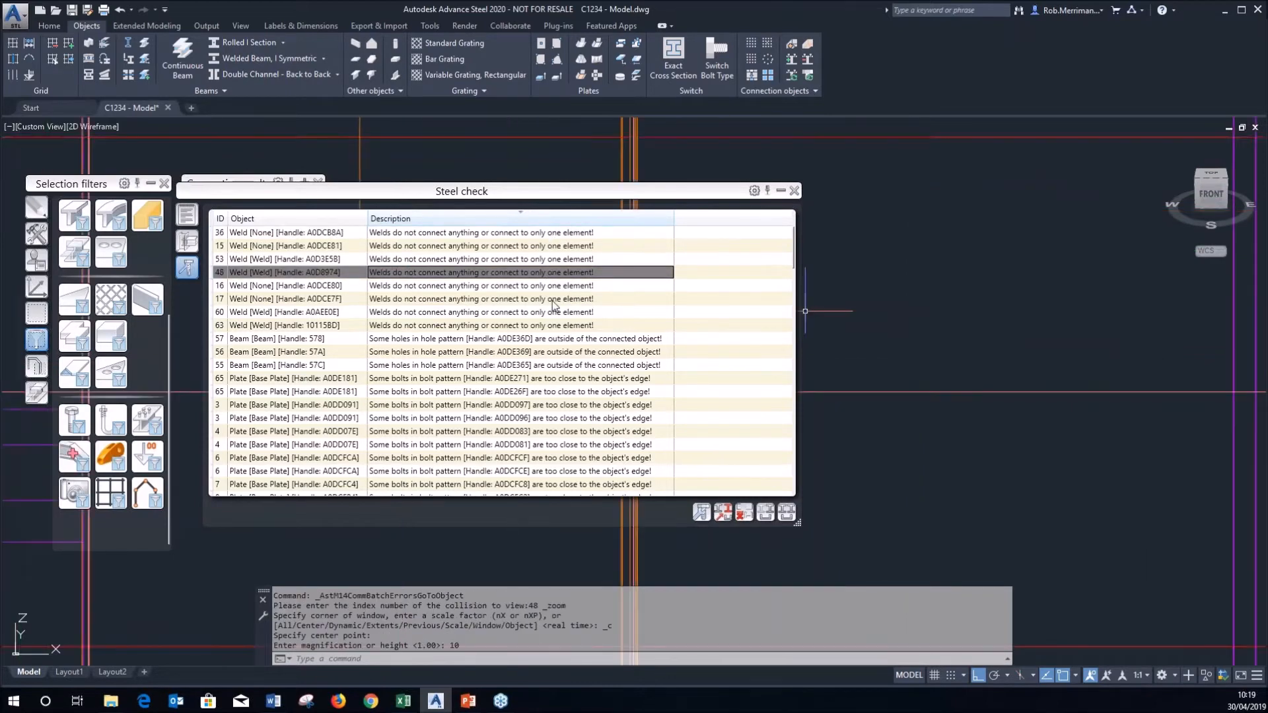
double_click(554, 298)
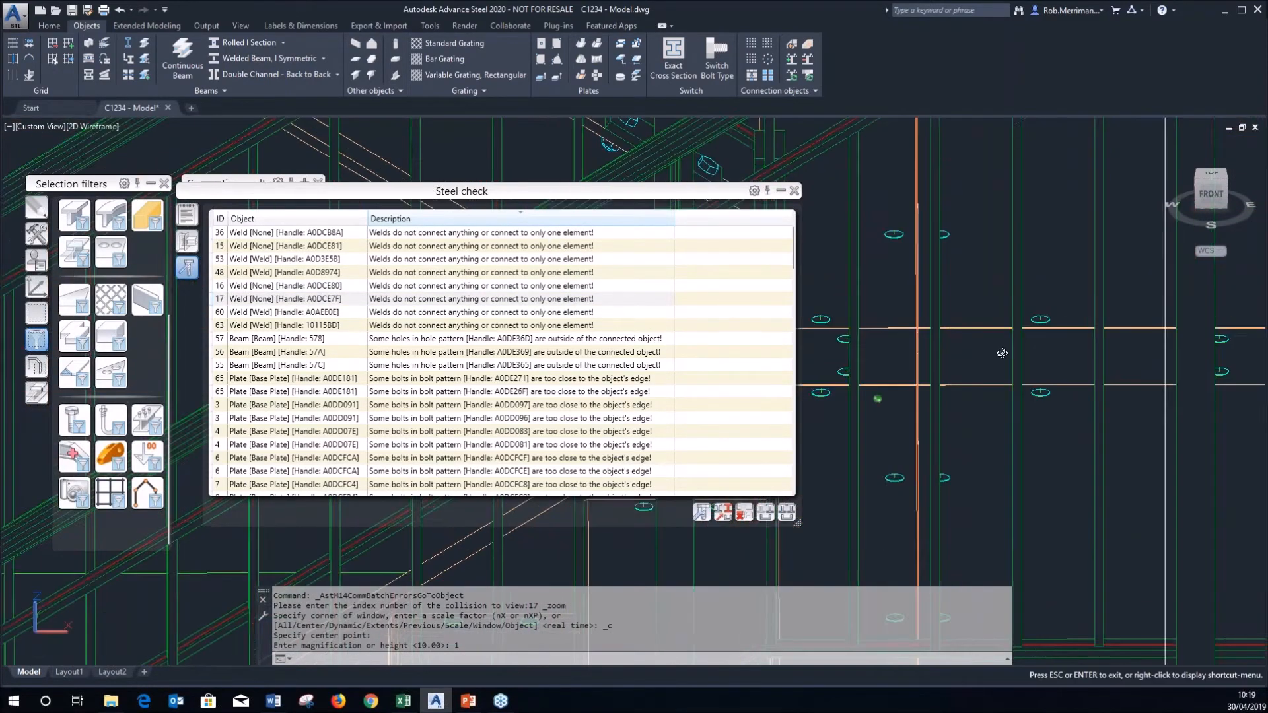
double_click(487, 324)
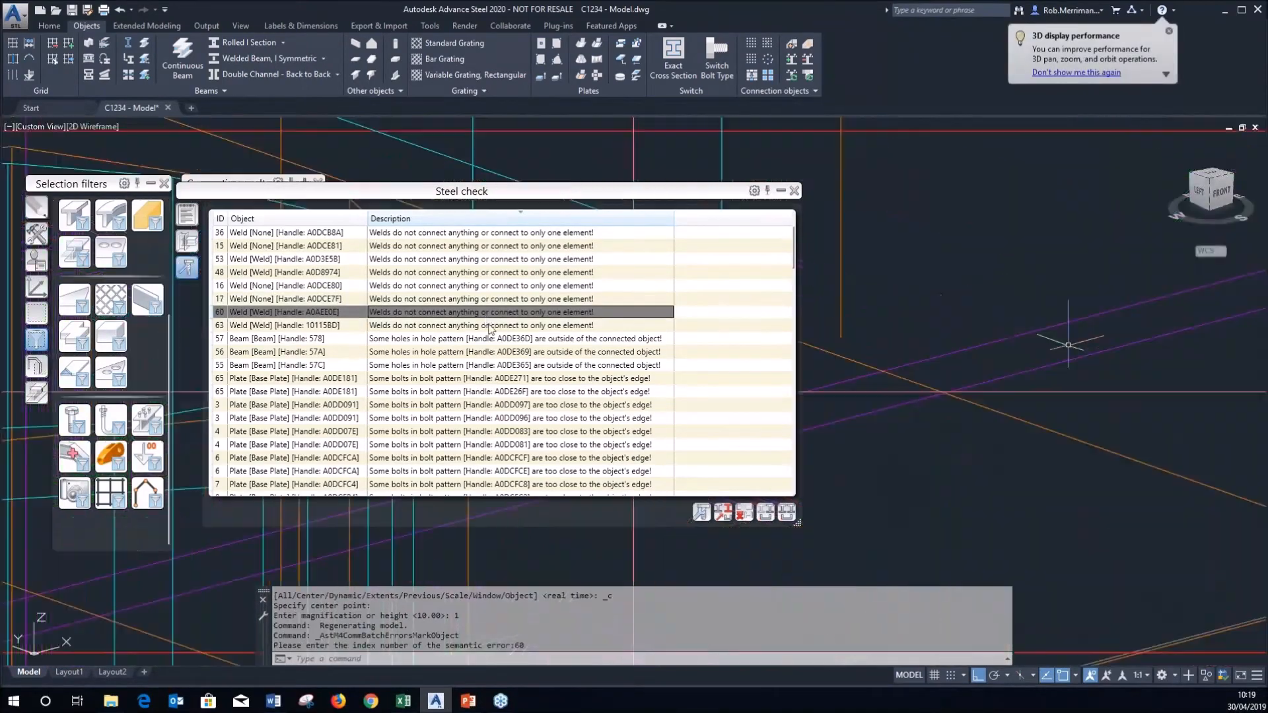
Zoom to weld error 53 and delete the unconnected weld.
double_click(500, 261)
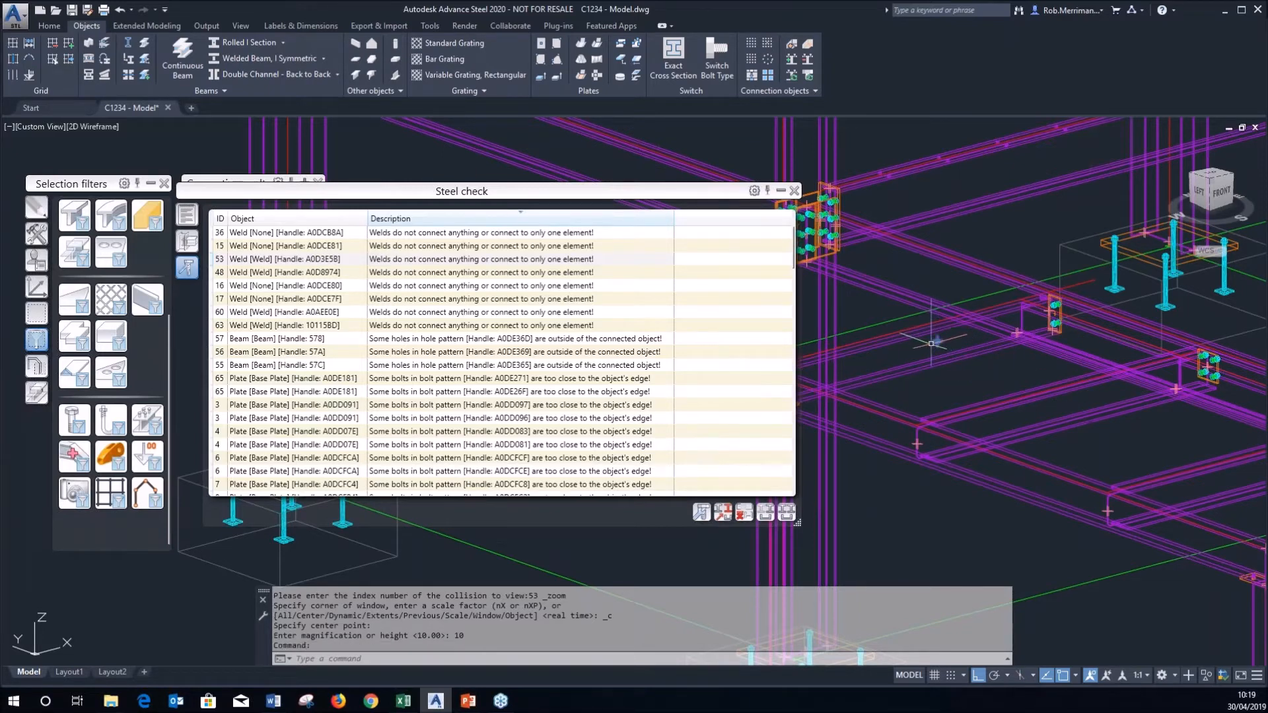
key(Delete)
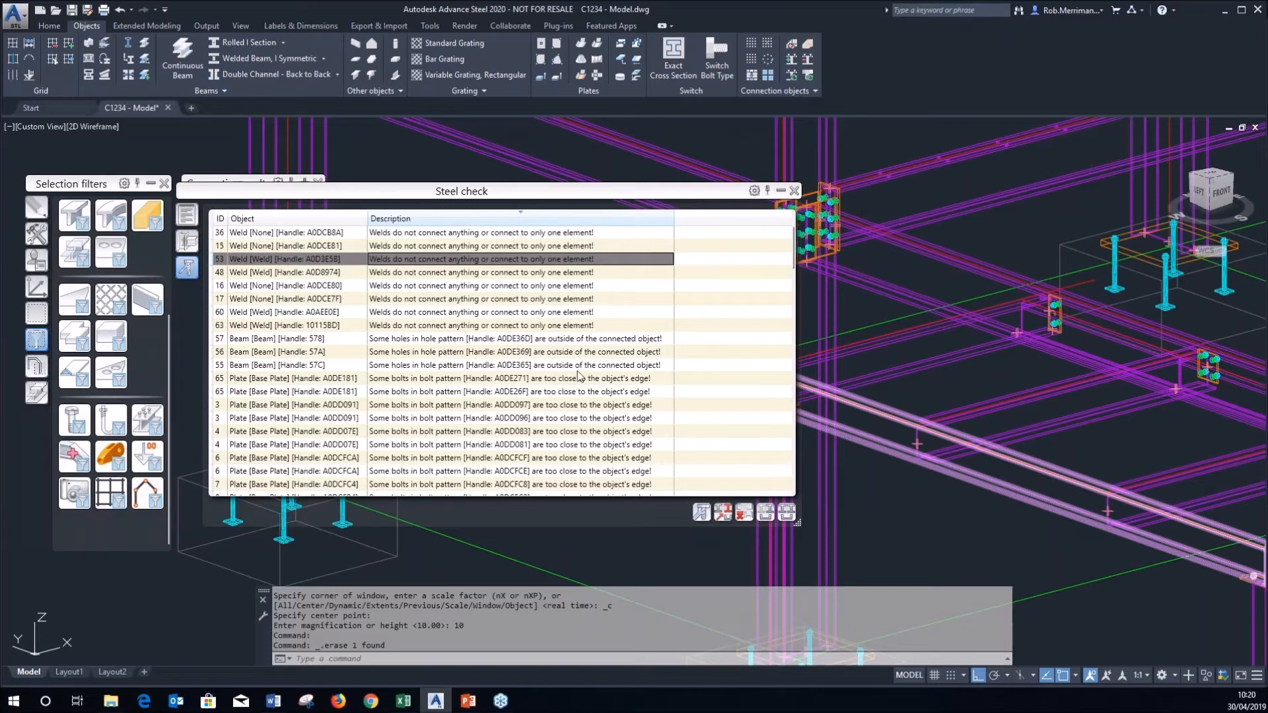
Mark the base plate of error 3 and the beam of hole error 56, zoom to that beam and close the steel check list.
click(379, 405)
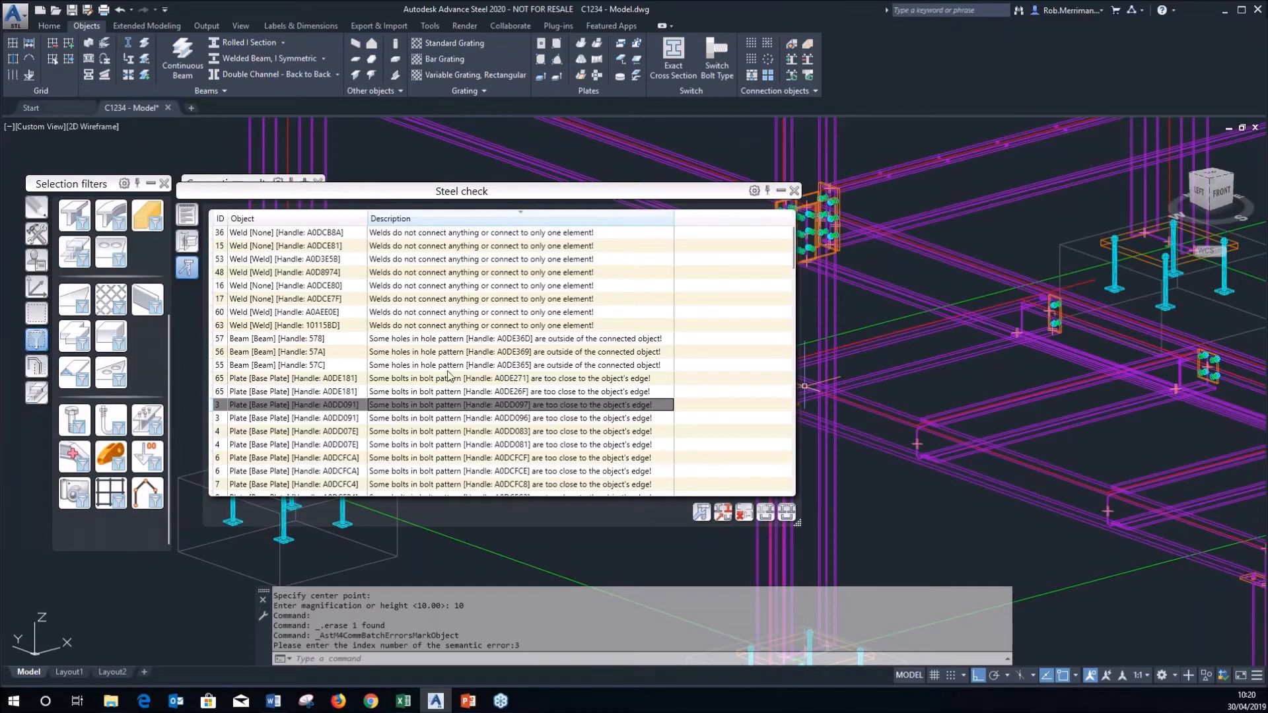
click(410, 351)
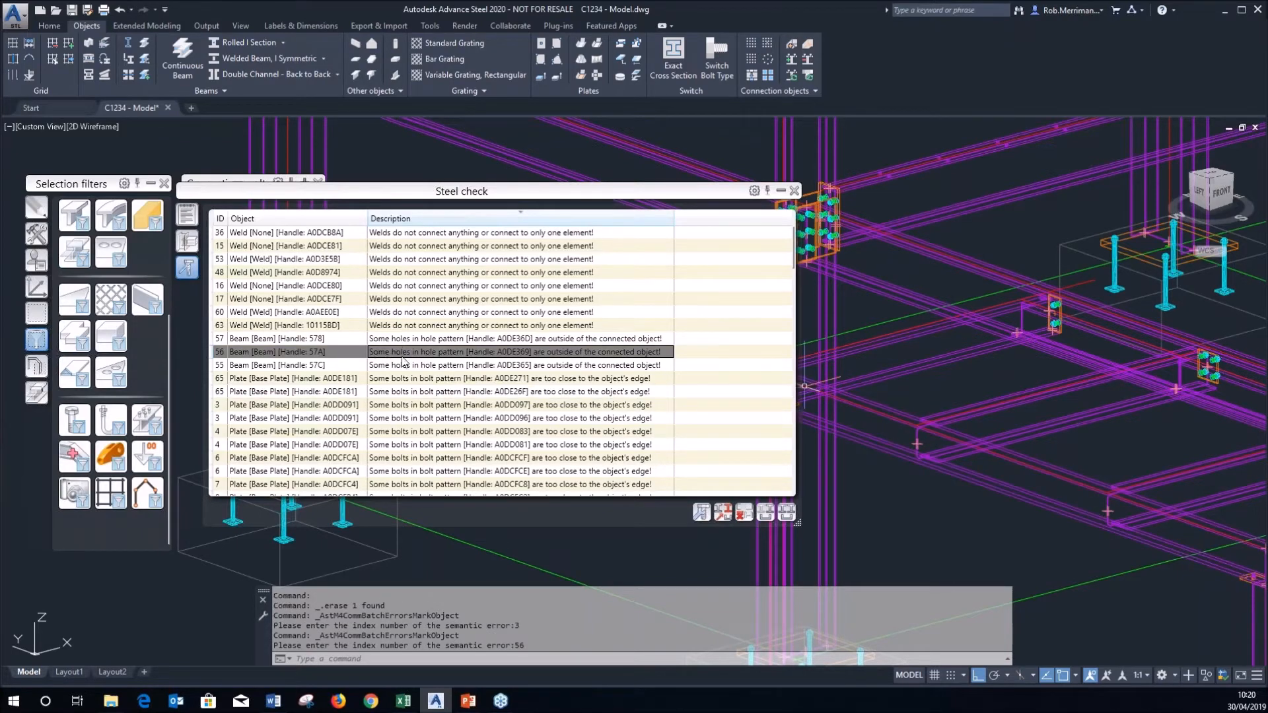
double_click(555, 356)
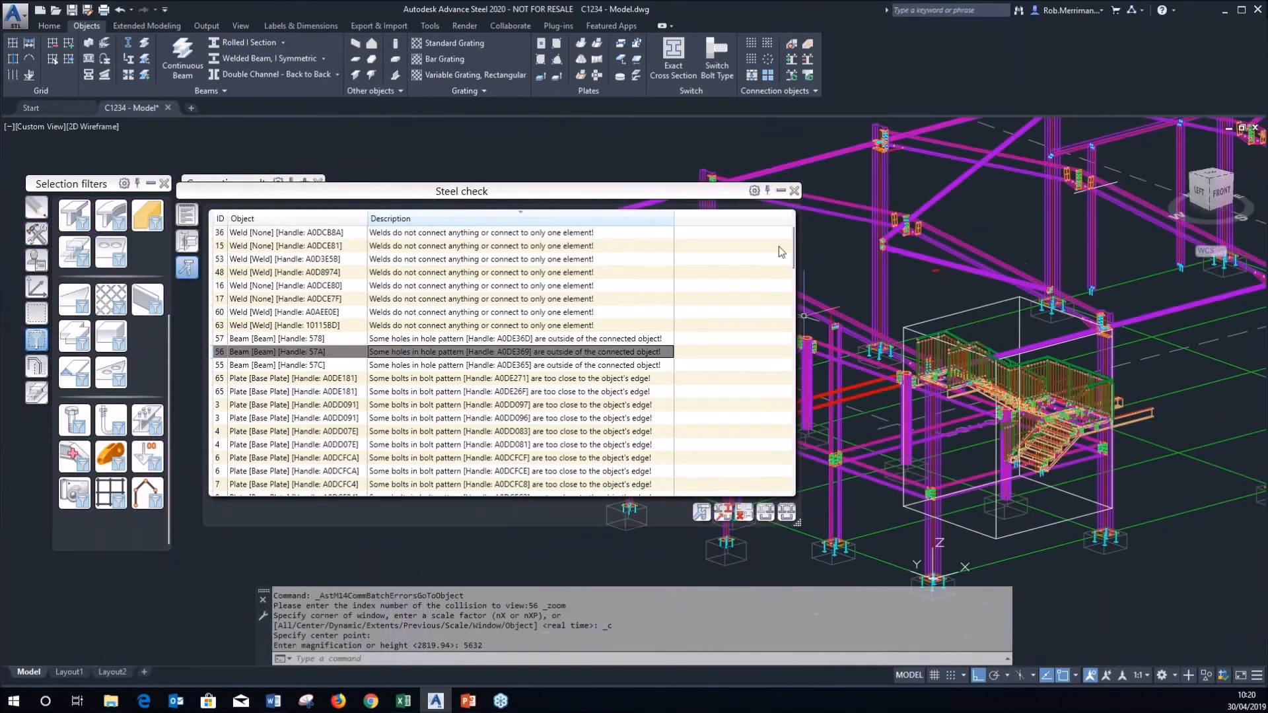
click(794, 191)
scroll(850, 381, up, 4)
shift+middle_drag(915, 395, 847, 403)
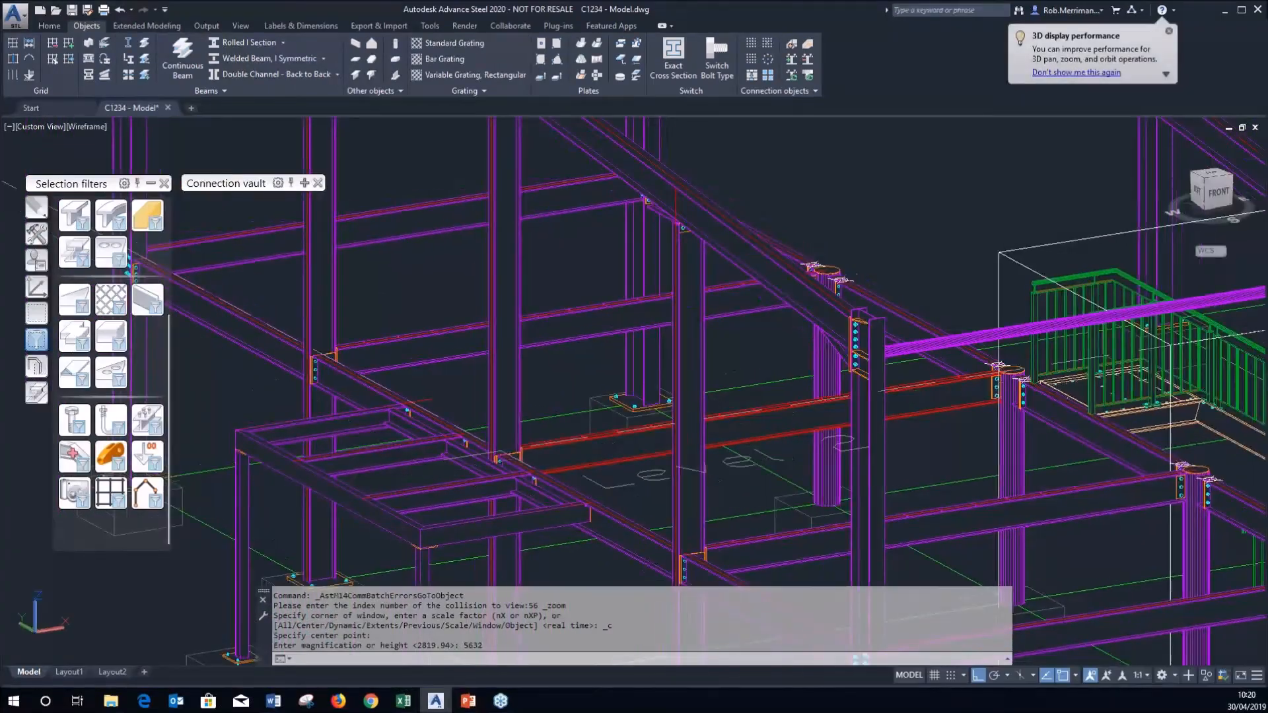
Set the visual style to Realistic and inspect the holes along the top flange of the beam marked red.
click(102, 137)
click(132, 198)
scroll(841, 439, down, 3)
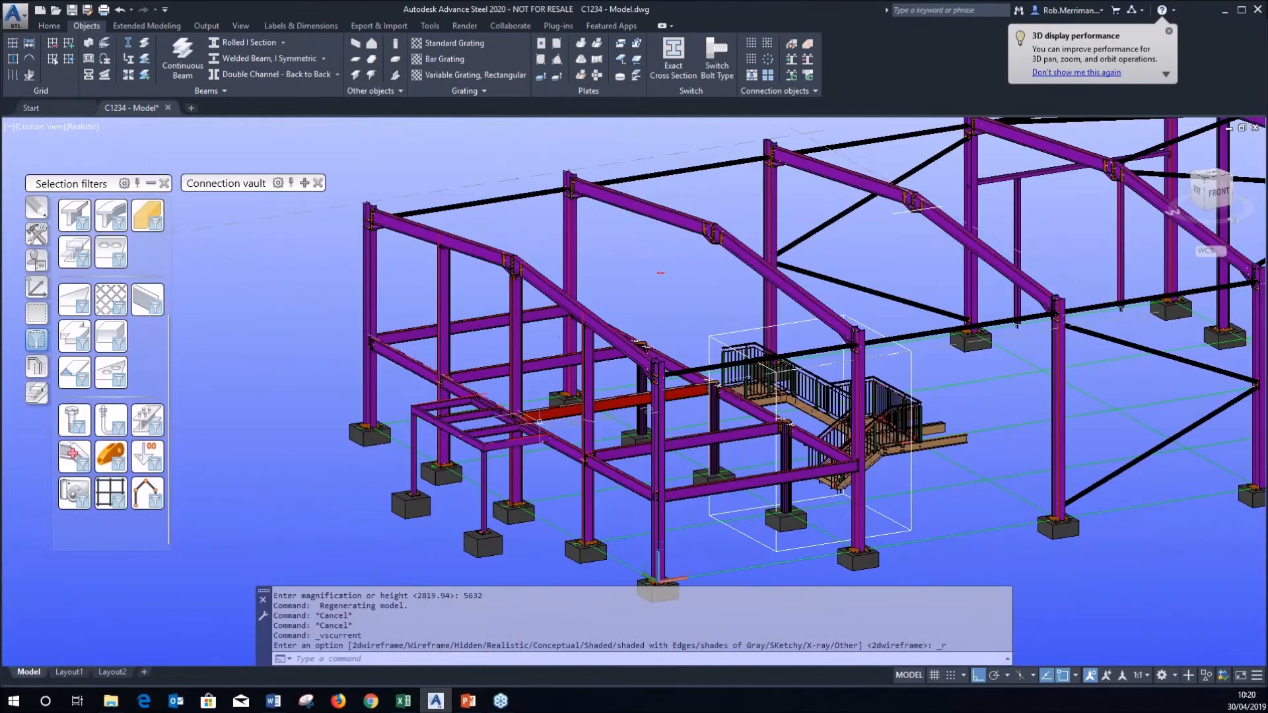
scroll(842, 439, up, 4)
scroll(660, 432, up, 5)
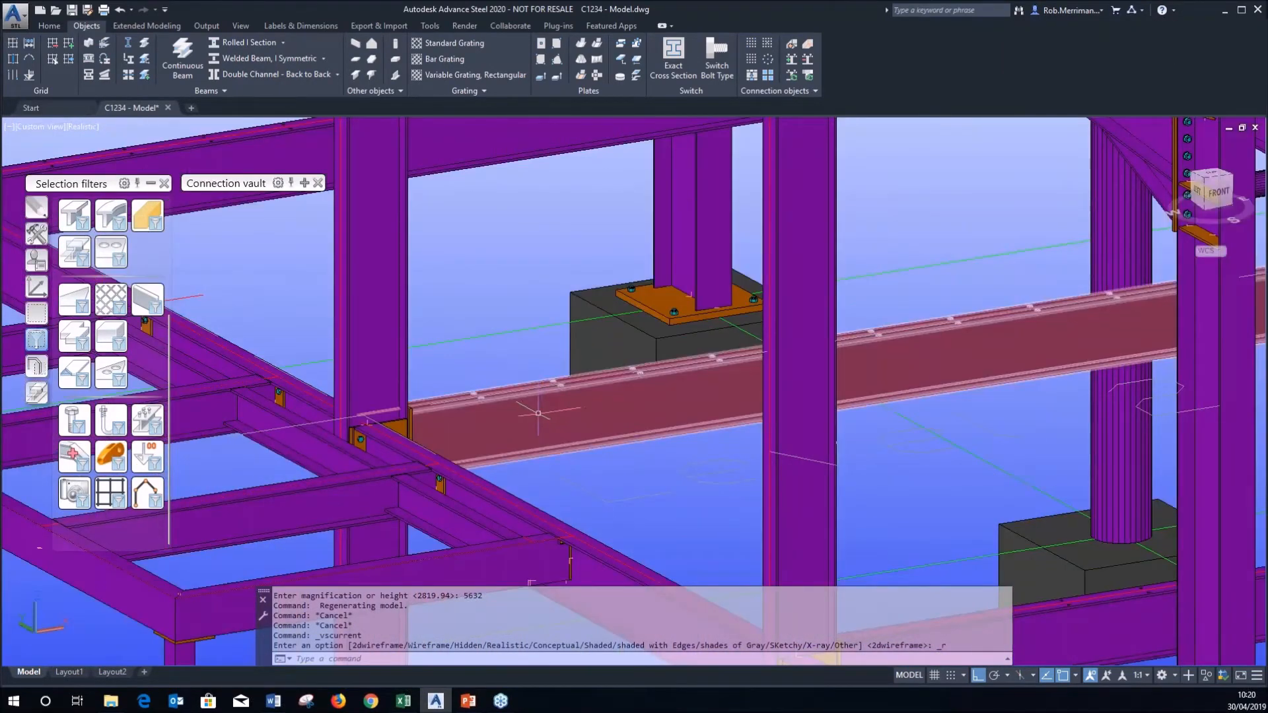
scroll(534, 416, up, 5)
scroll(476, 386, up, 3)
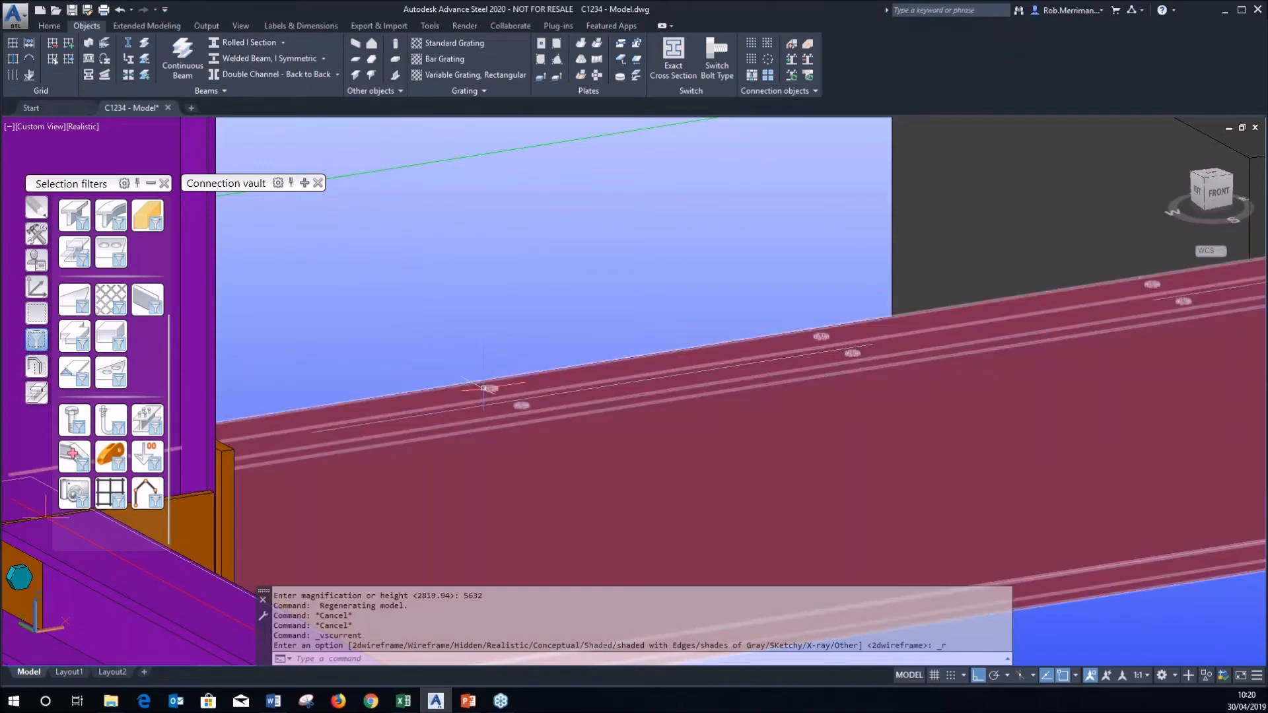
scroll(486, 403, down, 2)
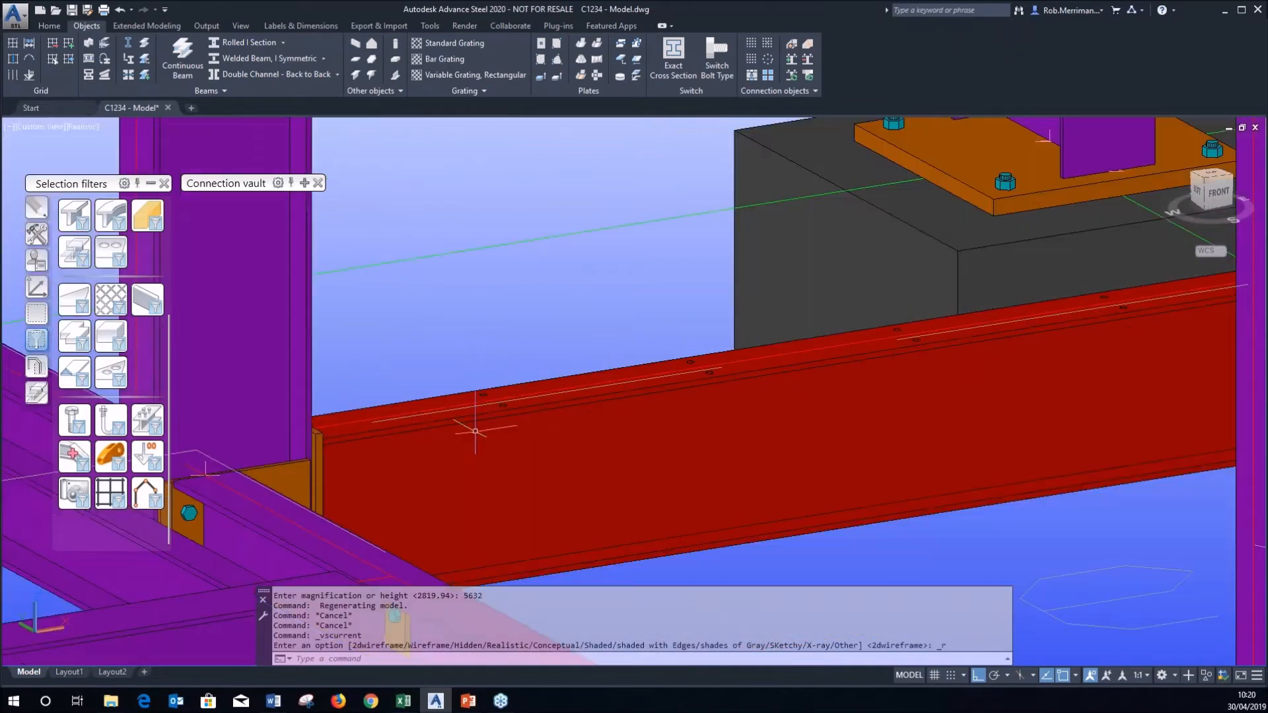
scroll(698, 379, down, 3)
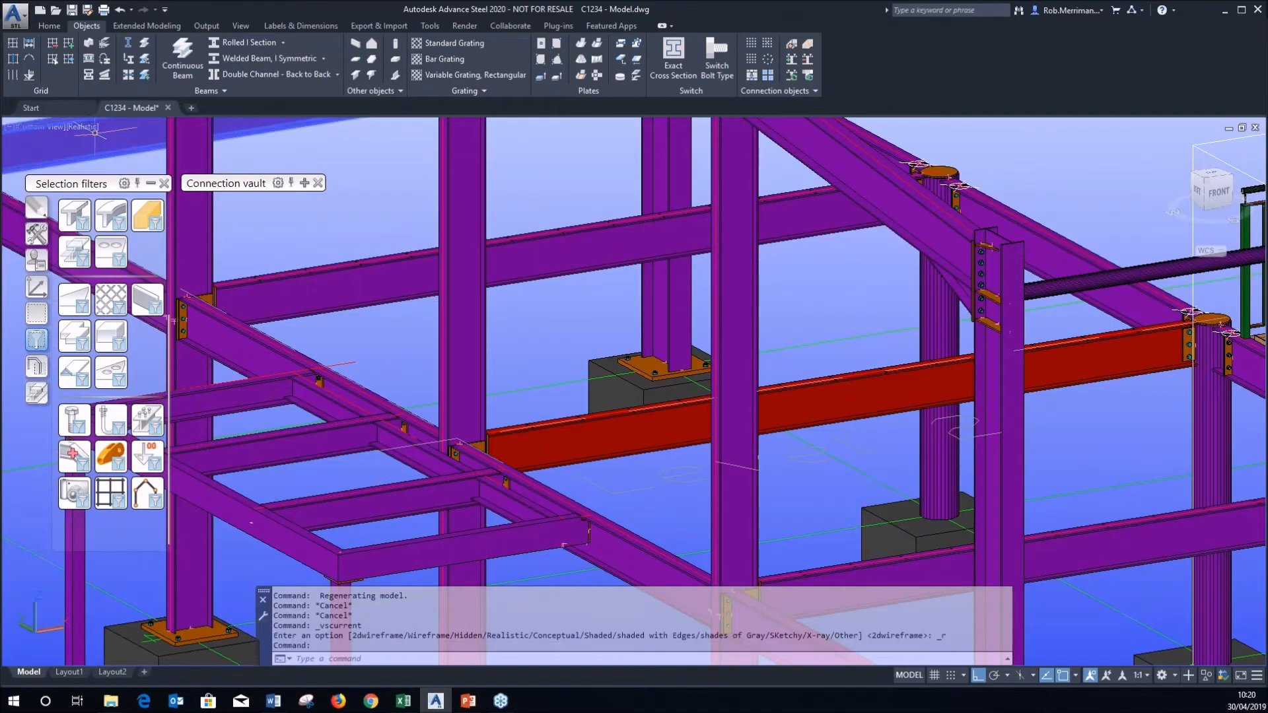
Set the visual style to 2D Wireframe and isolate the red-marked beam so that only the selected object is displayed.
click(92, 130)
click(132, 156)
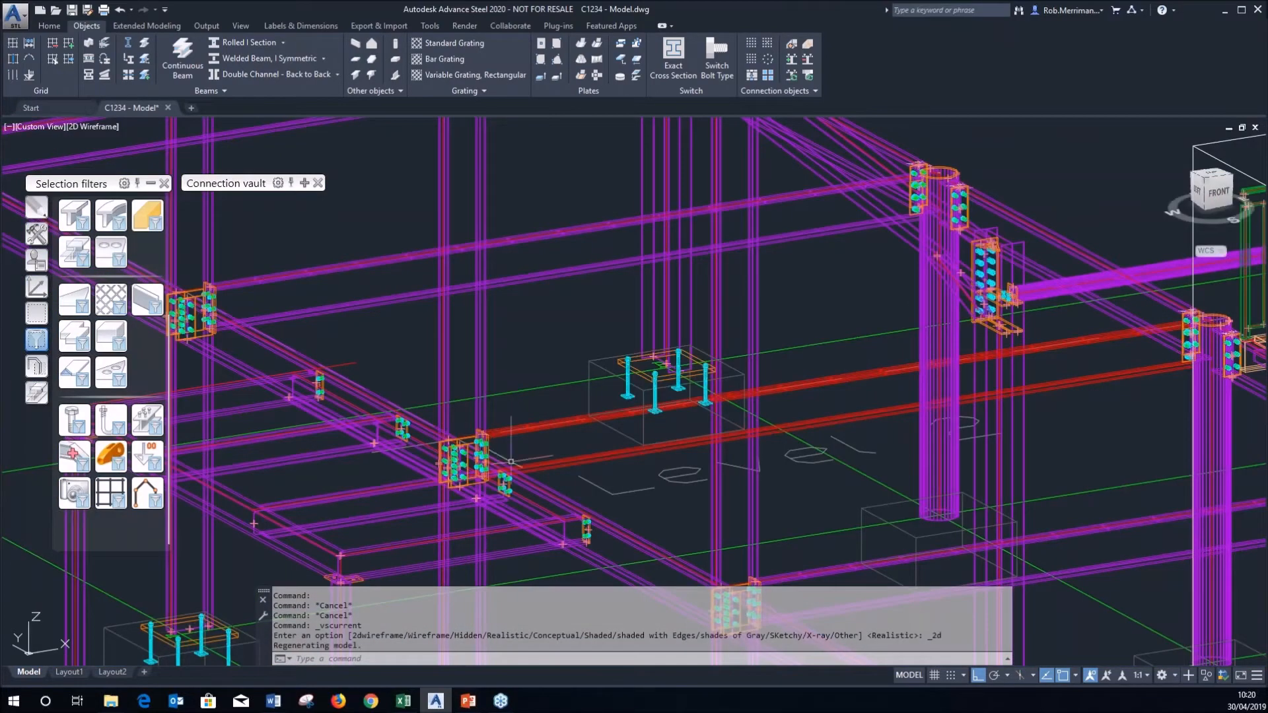
key(Escape)
scroll(550, 455, down, 4)
scroll(598, 441, up, 2)
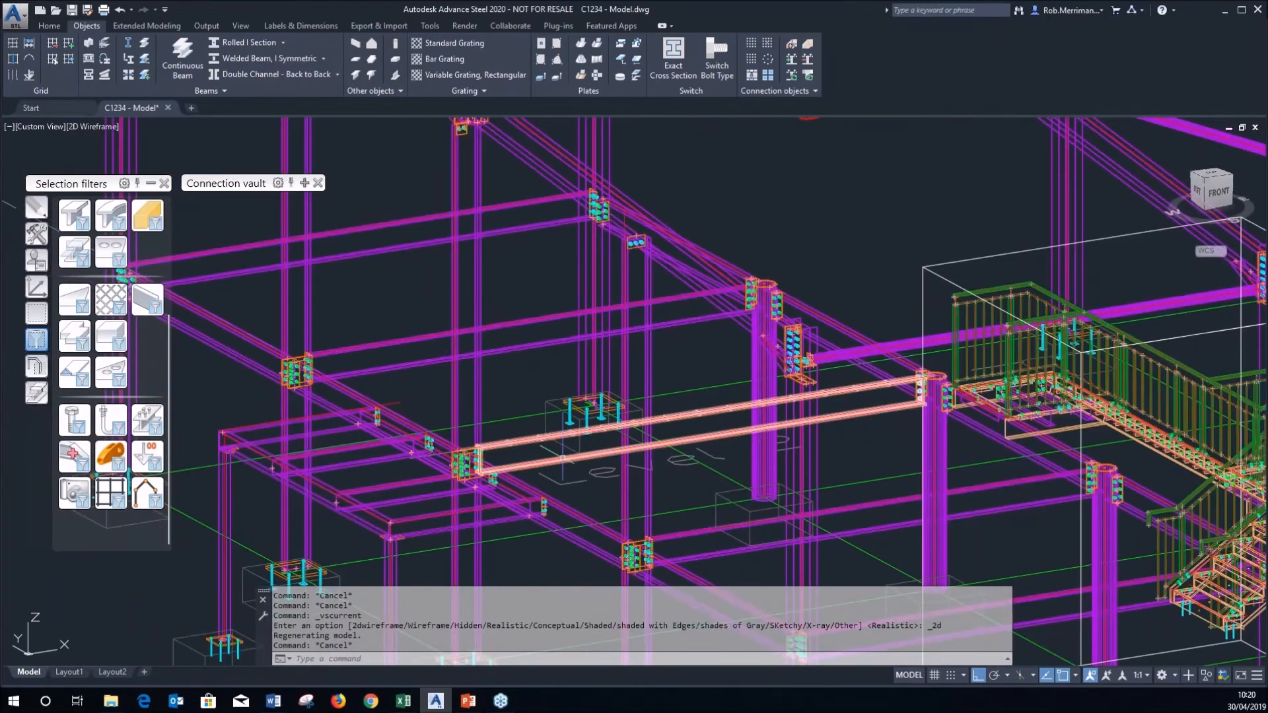
click(563, 457)
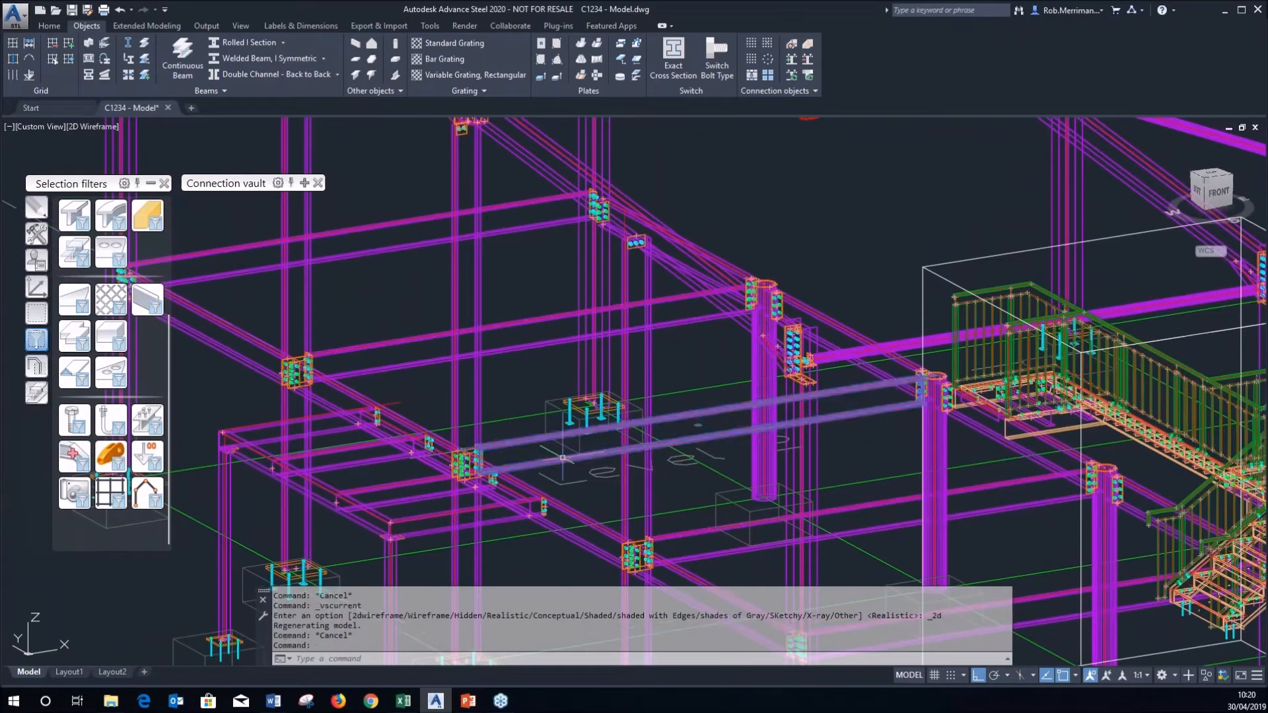
click(39, 366)
click(64, 423)
key(Escape)
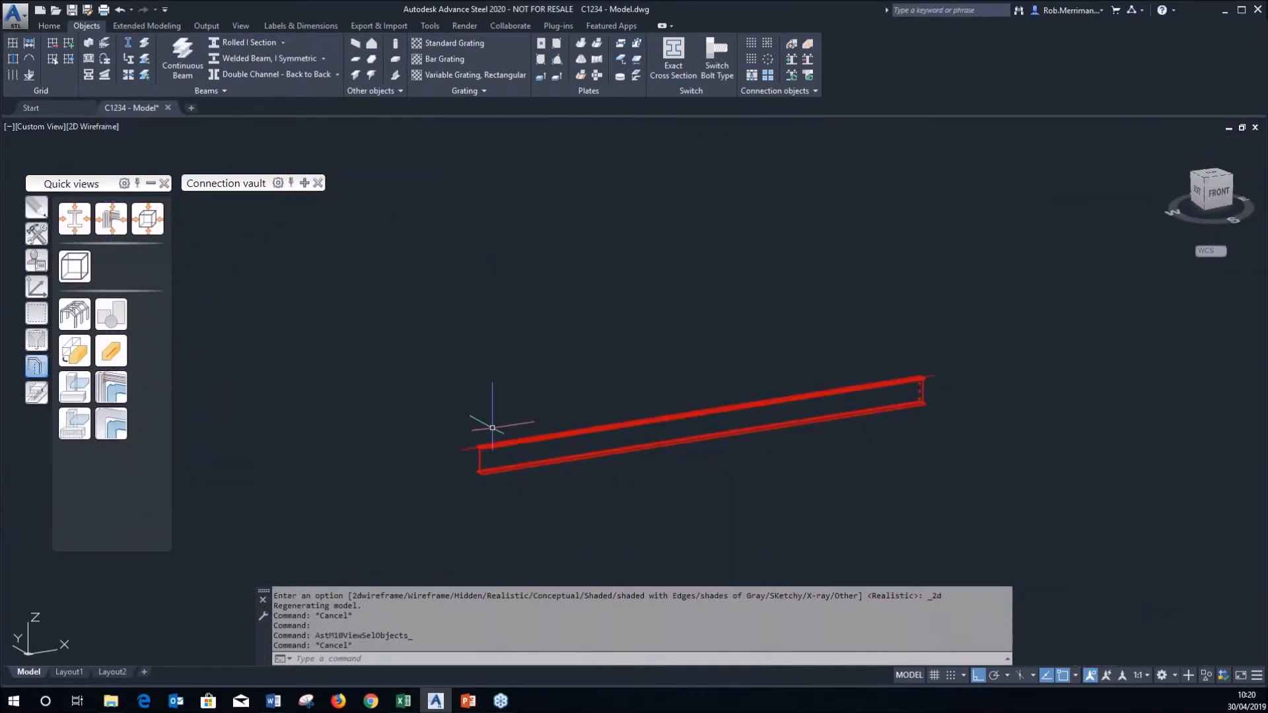
Change the display type of the isolated UB305x127x37 beam to Features.
scroll(591, 437, up, 3)
scroll(339, 453, up, 2)
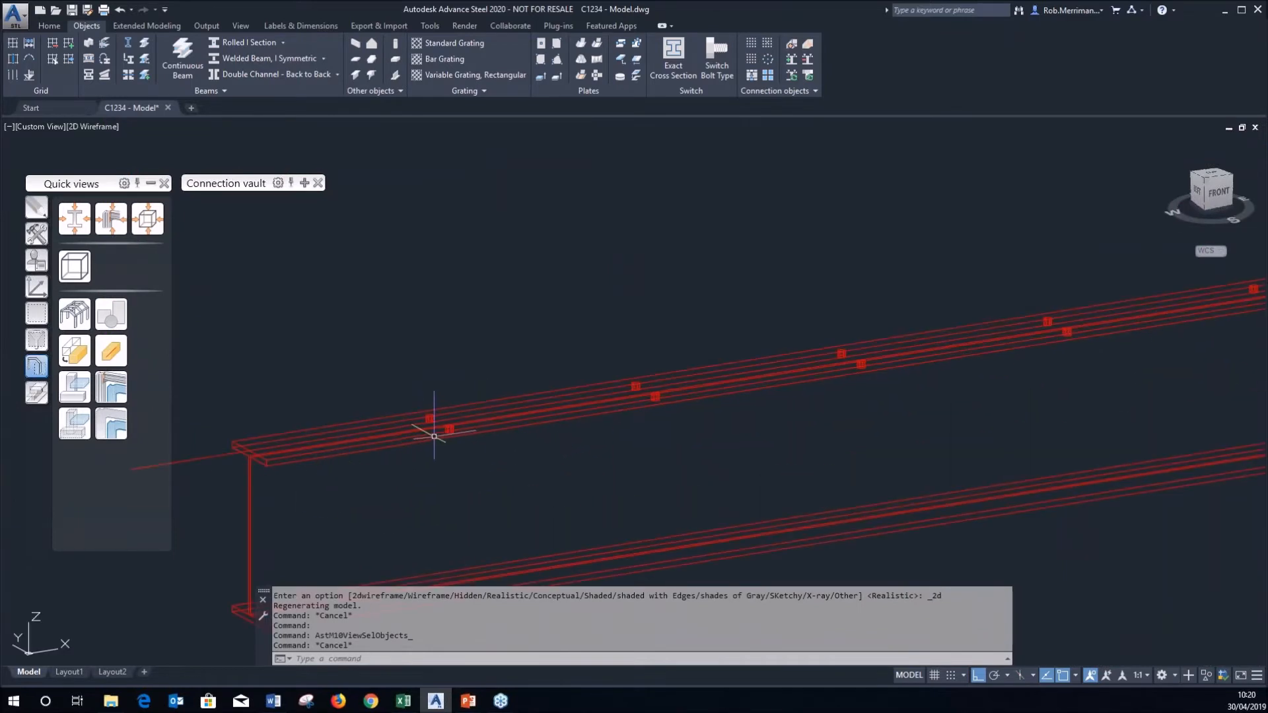
scroll(430, 433, down, 3)
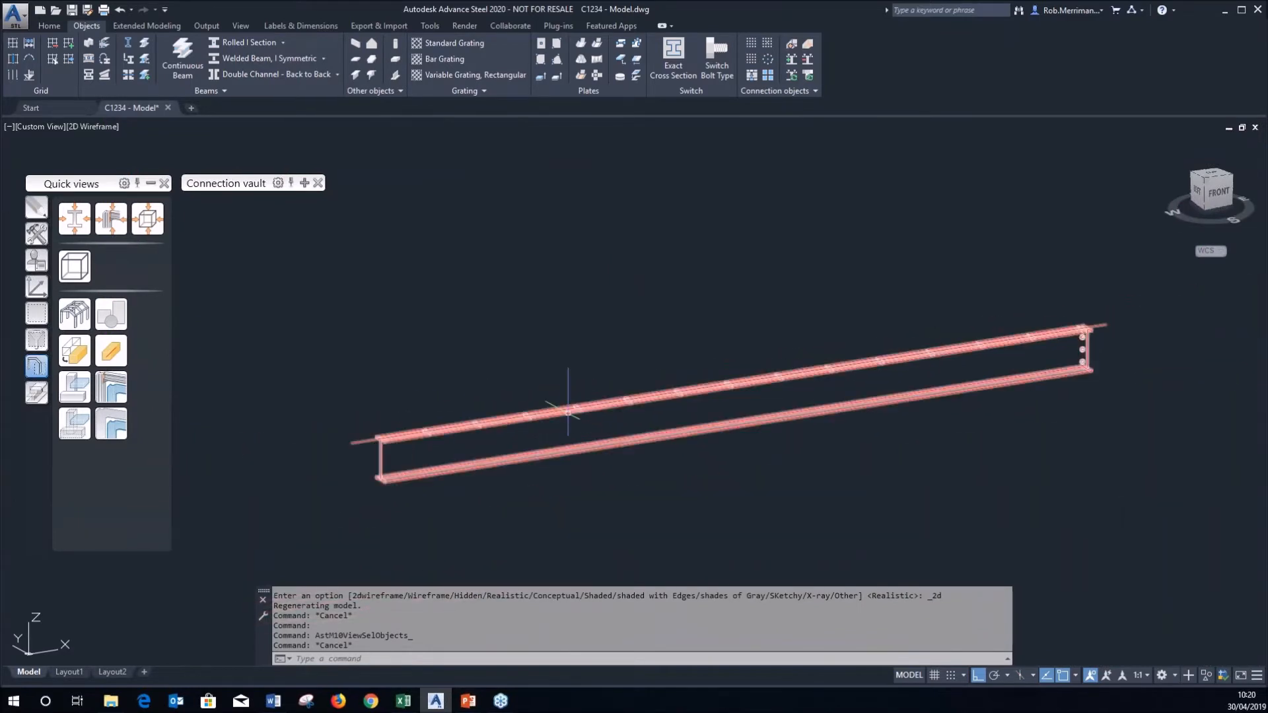
double_click(568, 413)
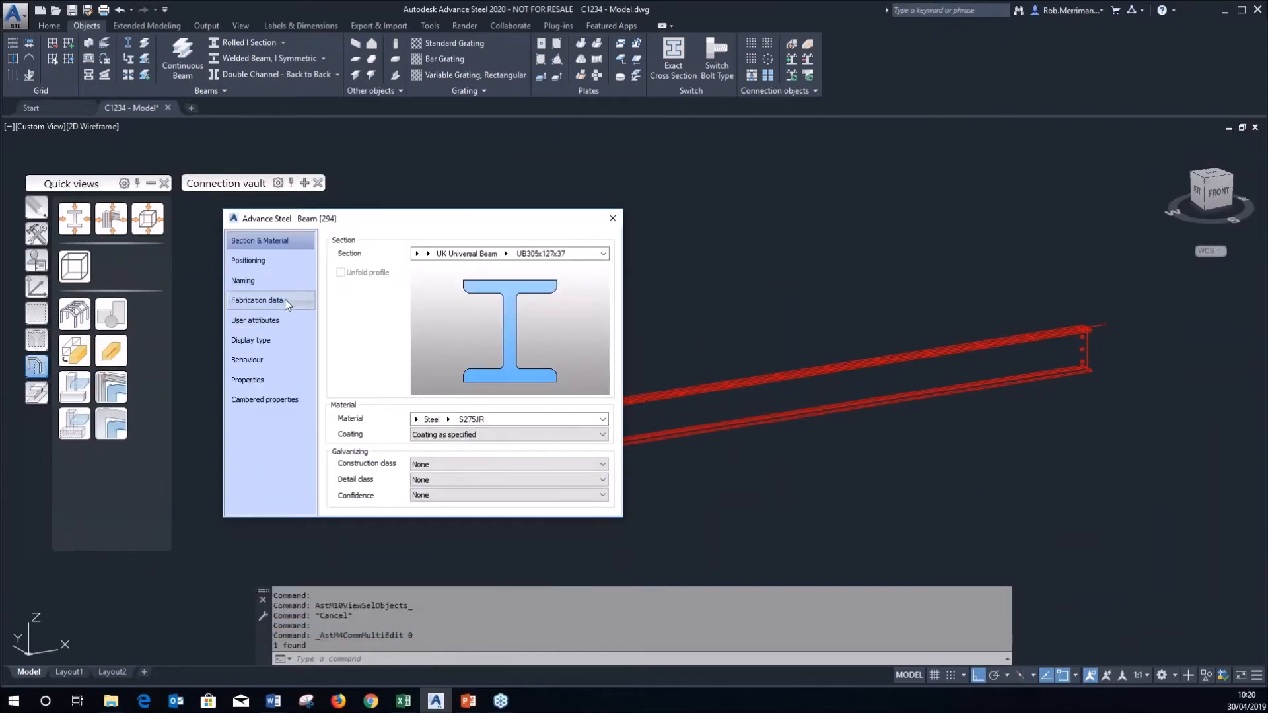
click(282, 341)
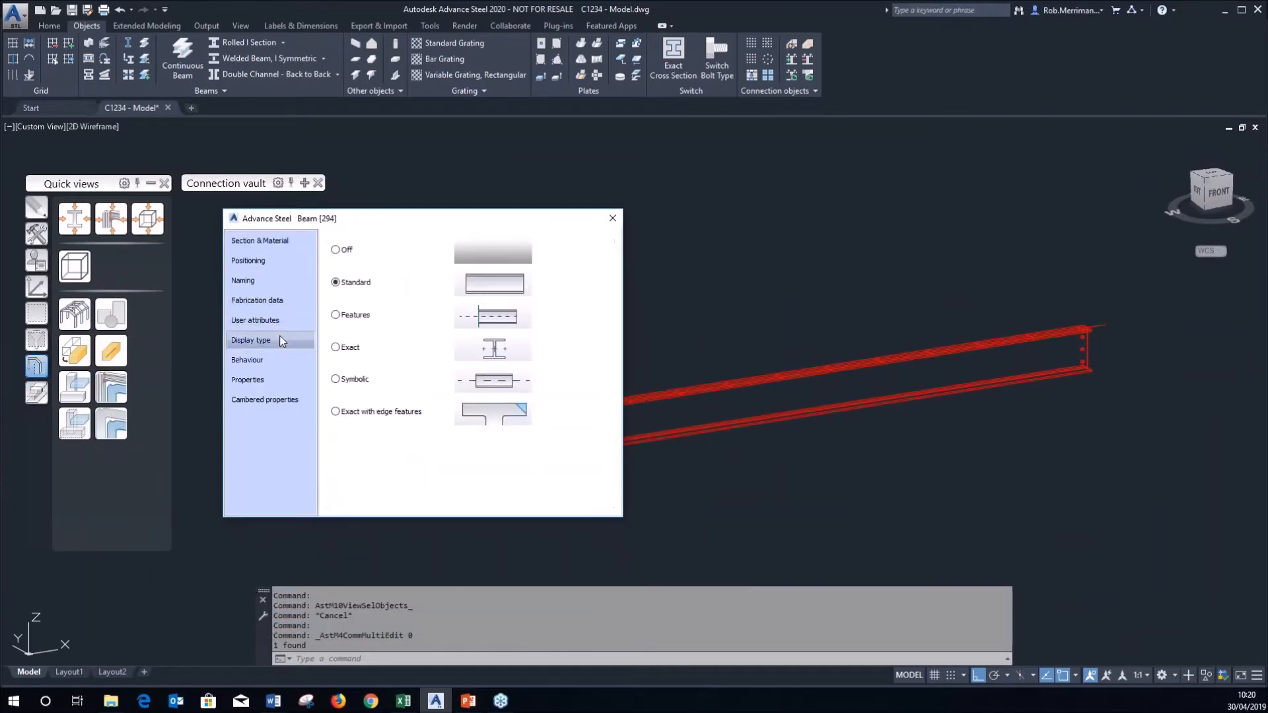
click(336, 315)
click(612, 218)
Examine the positions of the top-flange hole pattern relative to both ends of the beam.
scroll(1030, 251, up, 5)
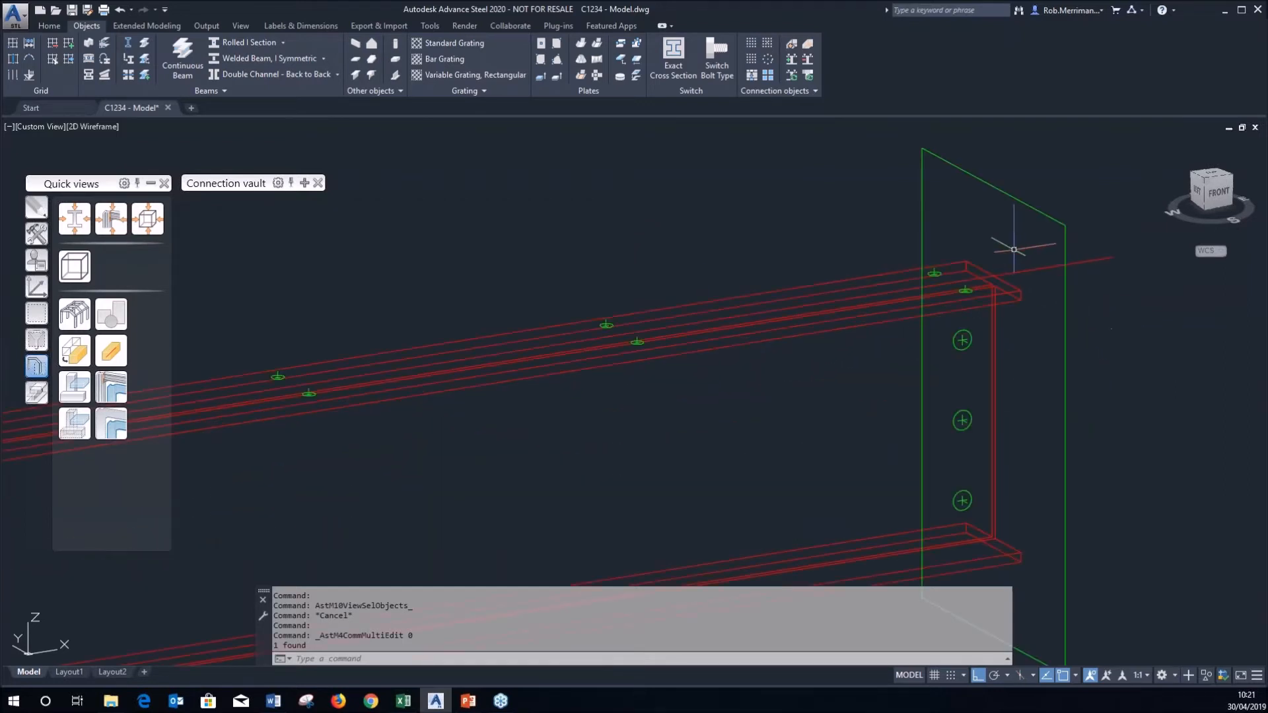
scroll(1036, 265, down, 5)
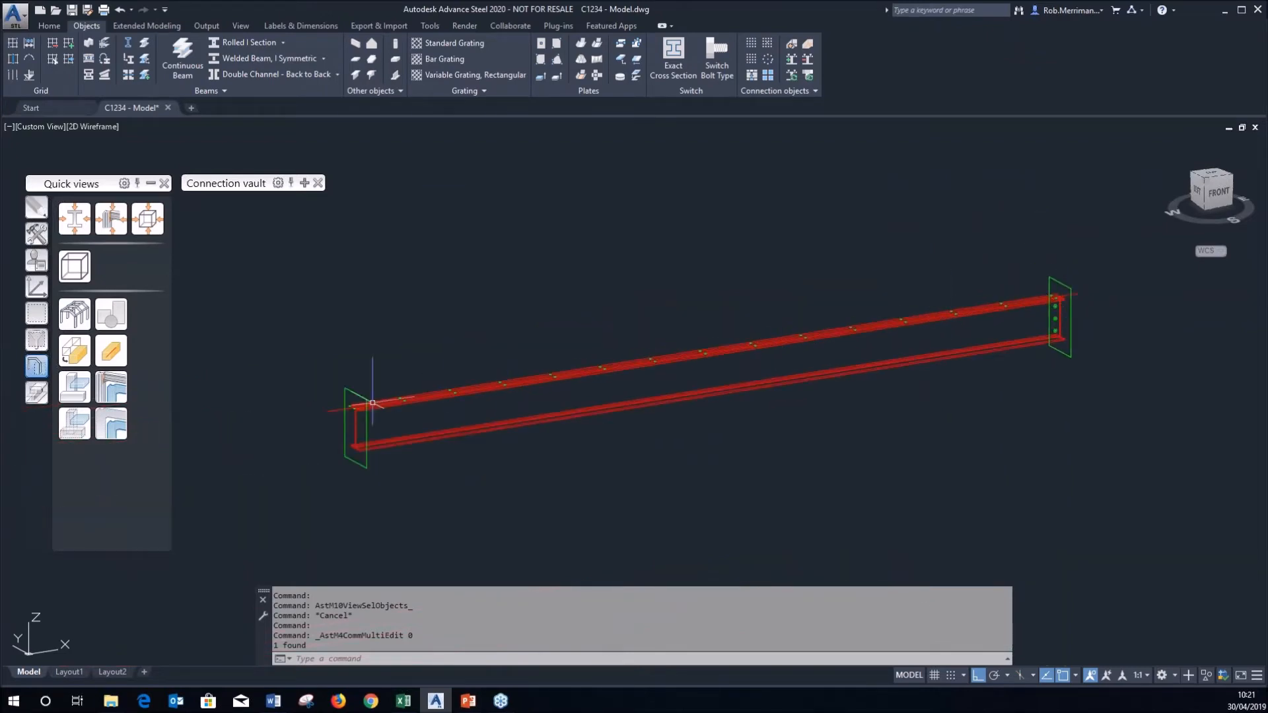
scroll(348, 410, up, 5)
scroll(350, 396, up, 4)
click(343, 368)
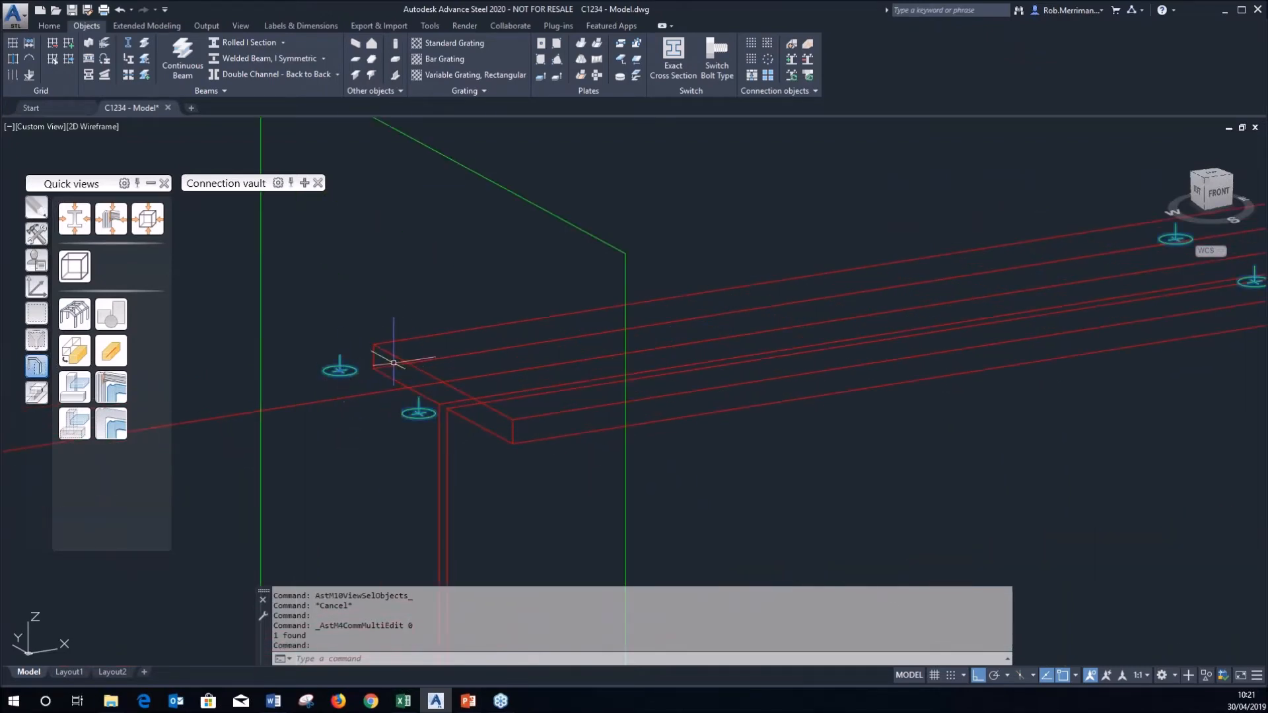
scroll(388, 361, down, 4)
shift+middle_drag(390, 363, 394, 323)
scroll(356, 330, up, 5)
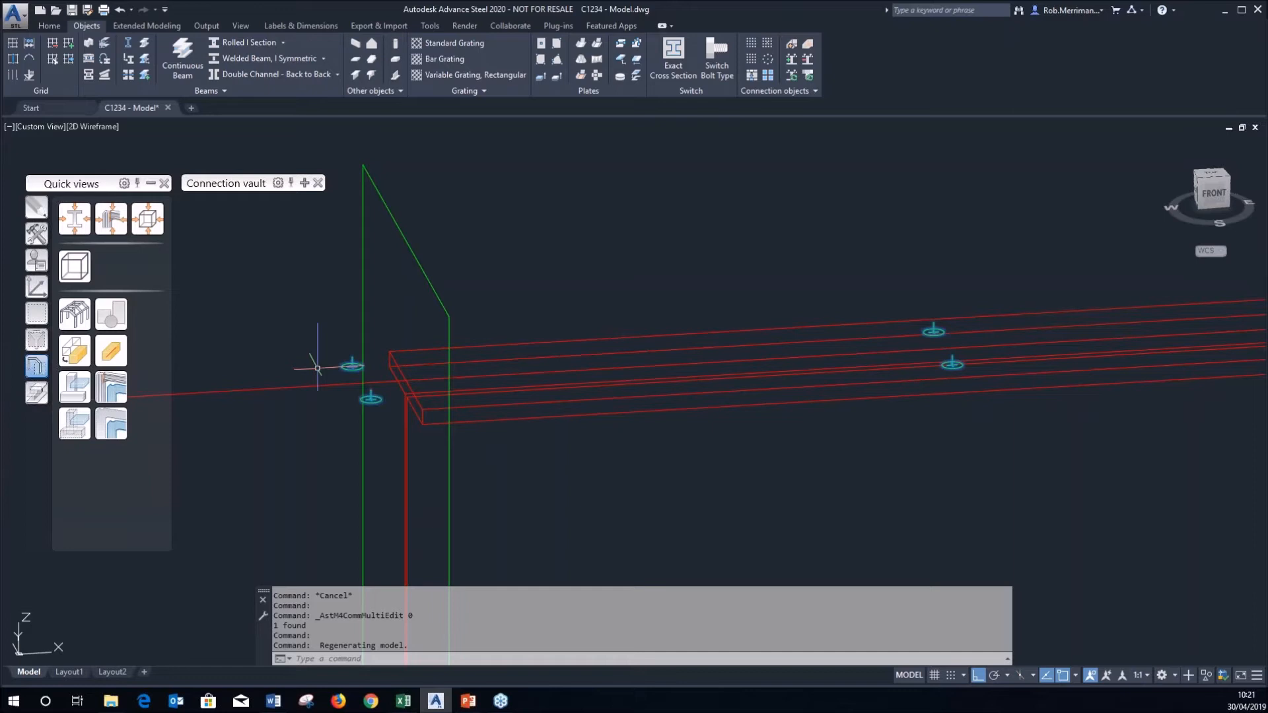
scroll(347, 362, down, 5)
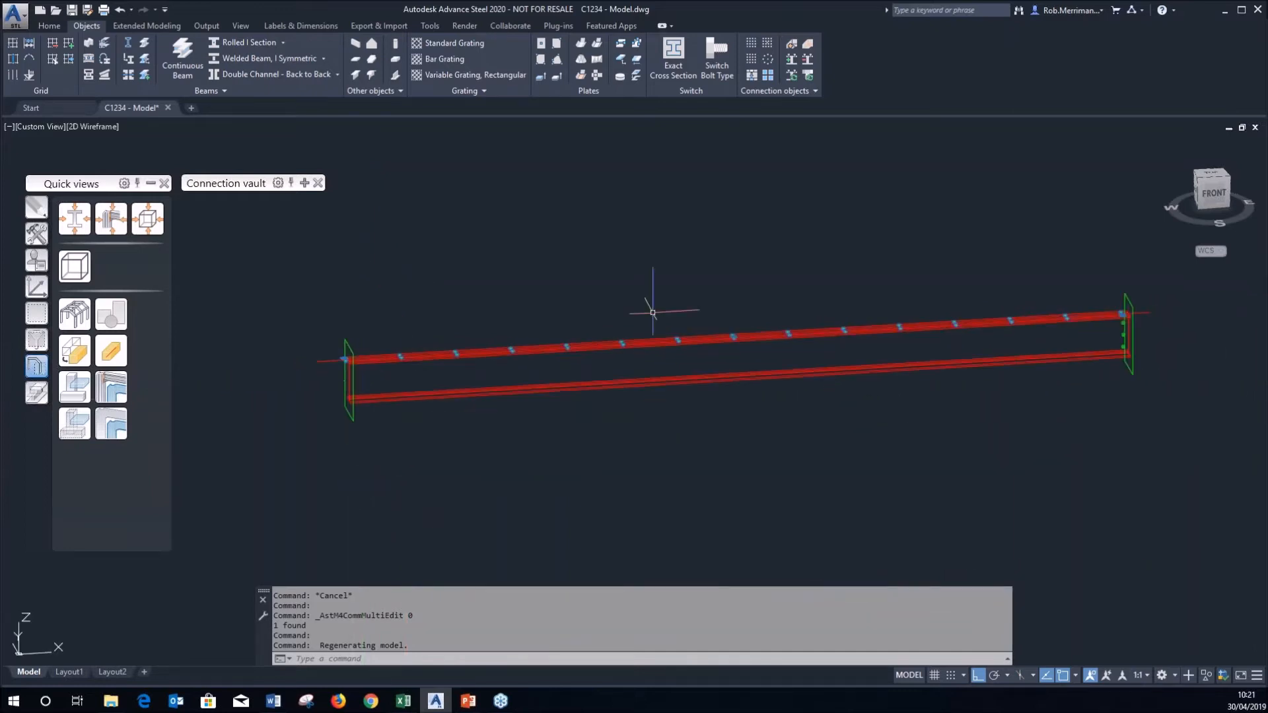
scroll(1079, 302, up, 3)
scroll(1136, 317, down, 3)
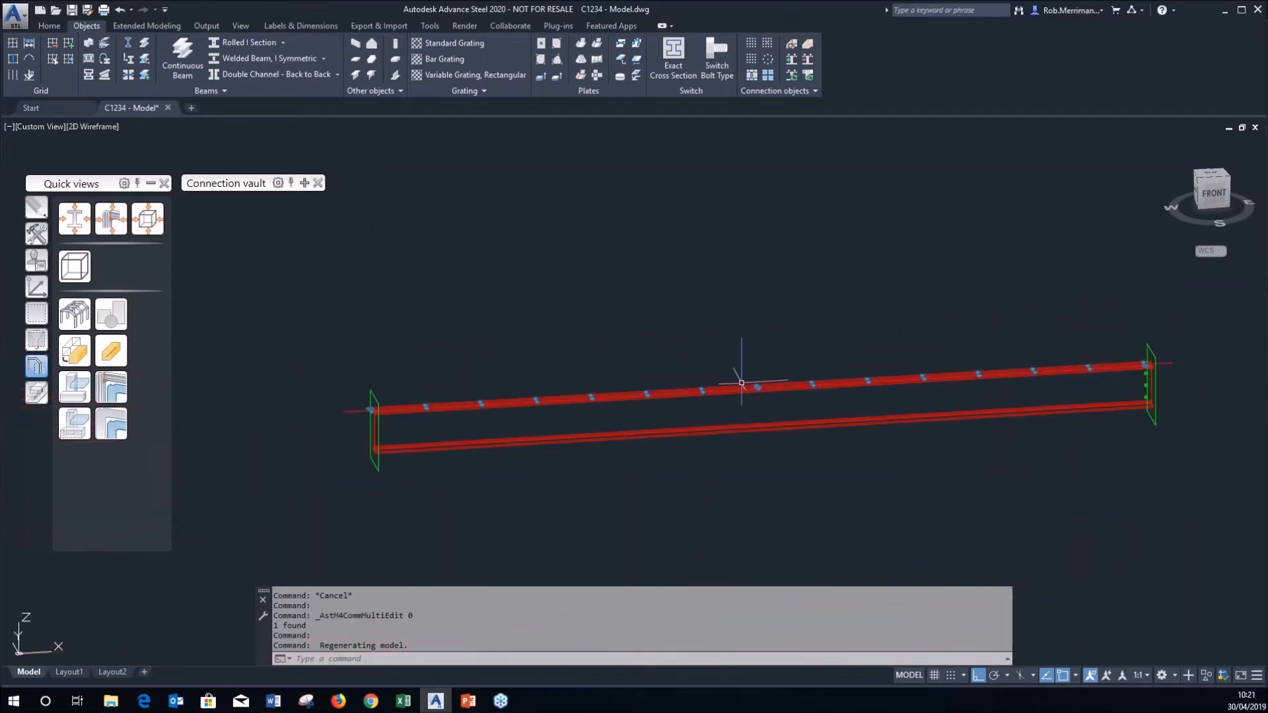
Set the X-direction intermediate distance of the top-flange hole pattern to 375.
scroll(447, 414, up, 5)
click(489, 412)
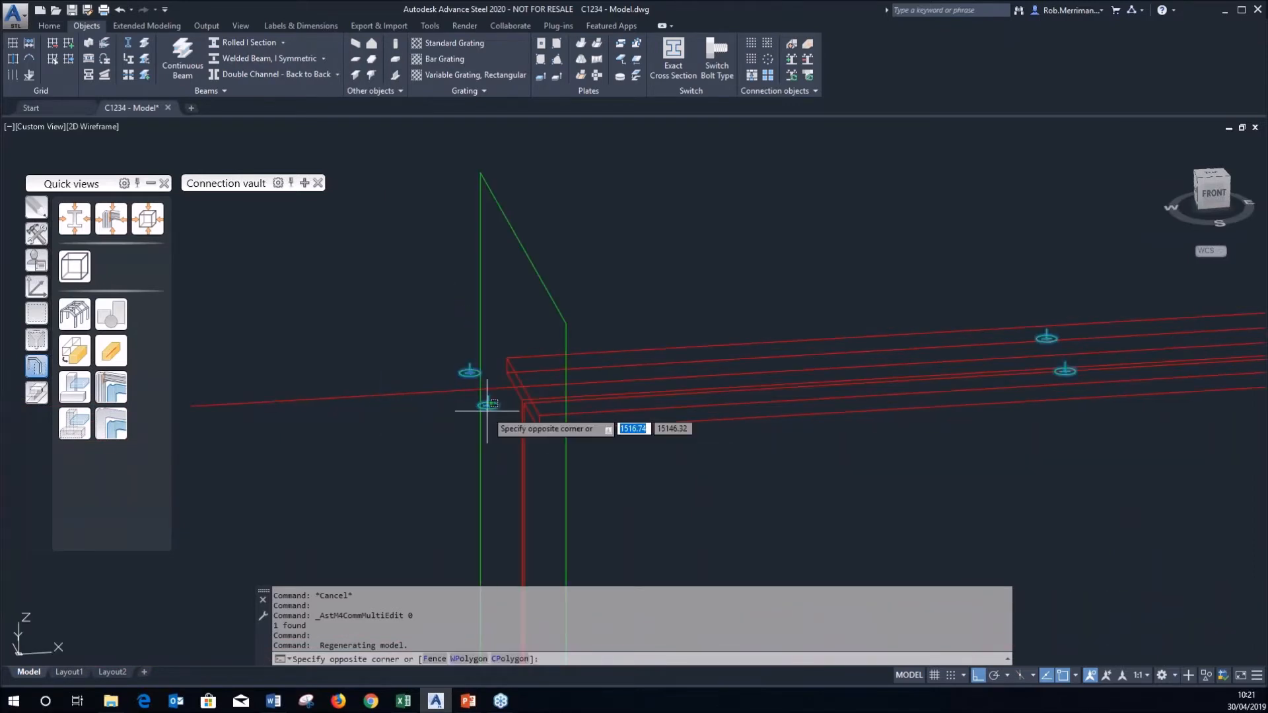
click(490, 412)
double_click(486, 404)
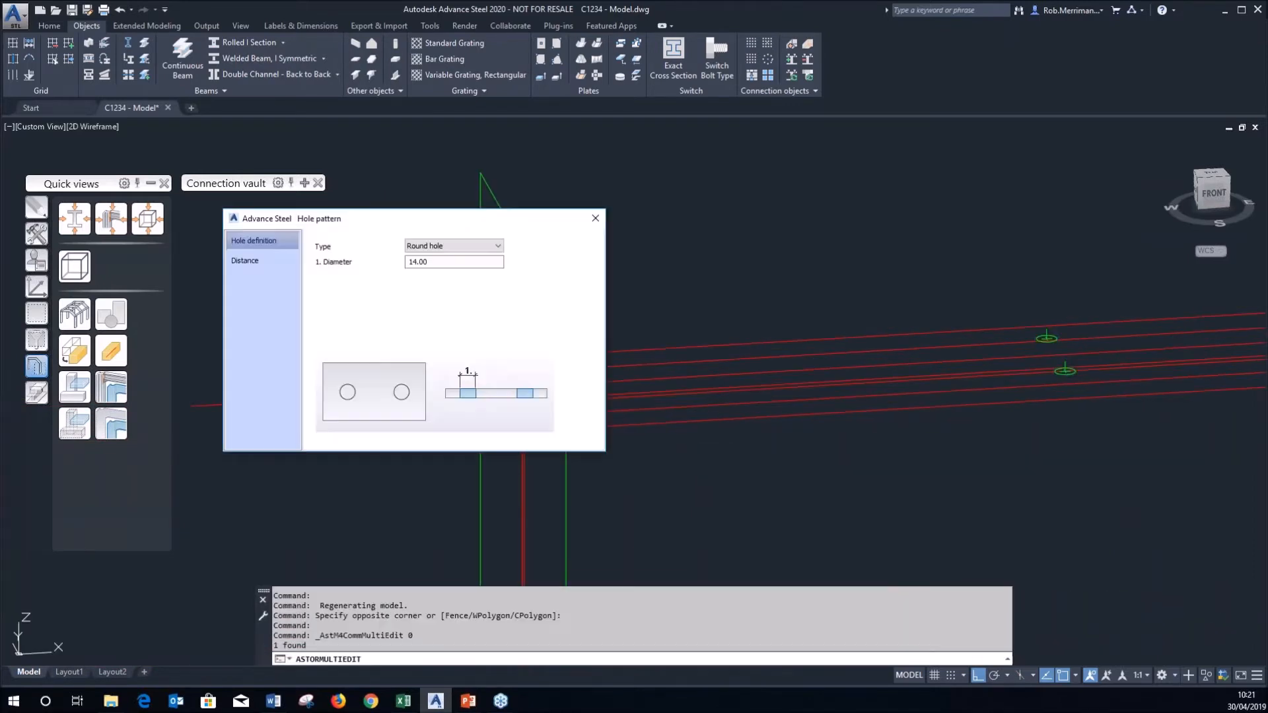
click(278, 268)
key(Tab)
key(Tab)
text(37)
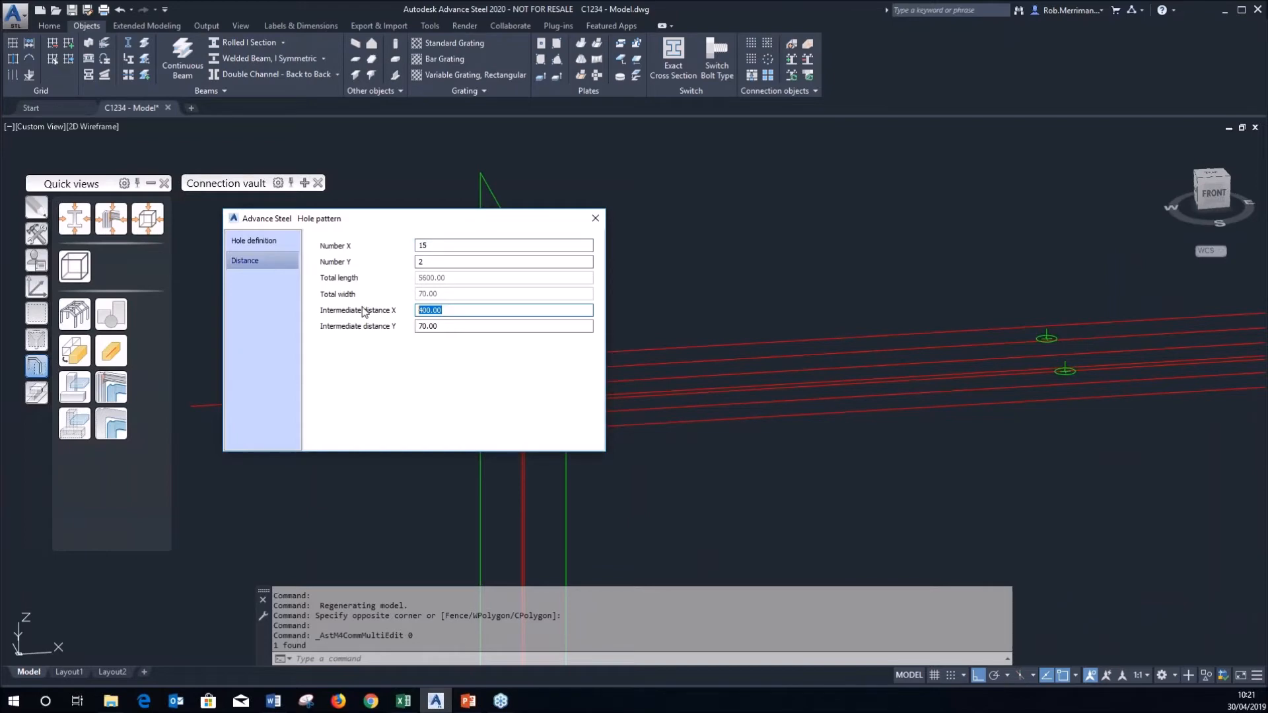
text(5)
key(Return)
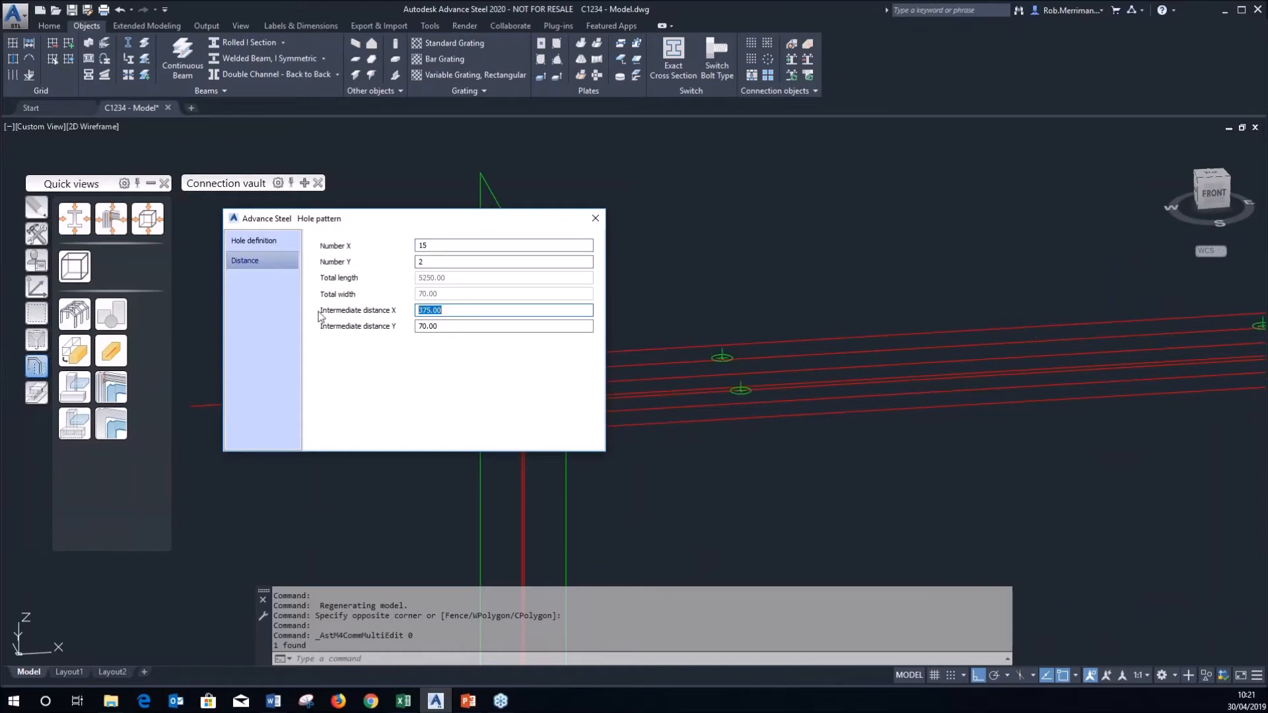
click(596, 218)
Rerun the steel check on the corrected beam alone and close the check results.
scroll(409, 404, down, 10)
scroll(1175, 360, up, 3)
scroll(1076, 370, down, 4)
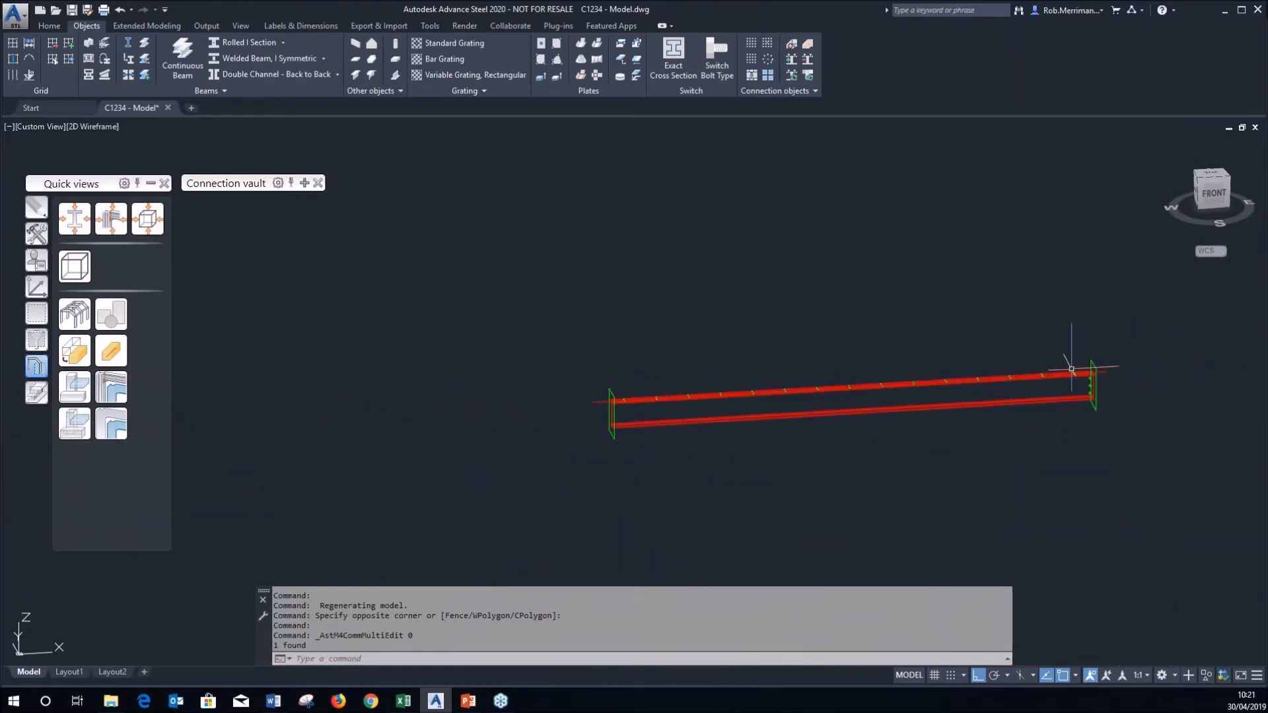
click(852, 411)
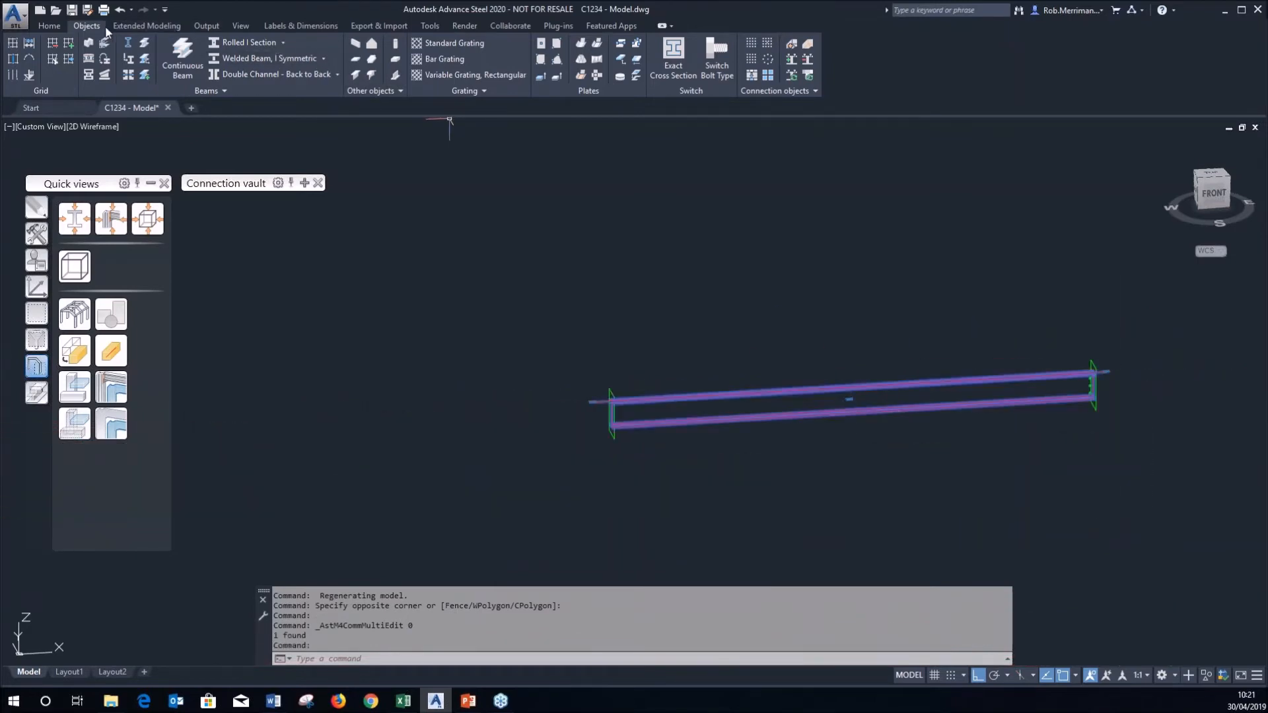
click(49, 25)
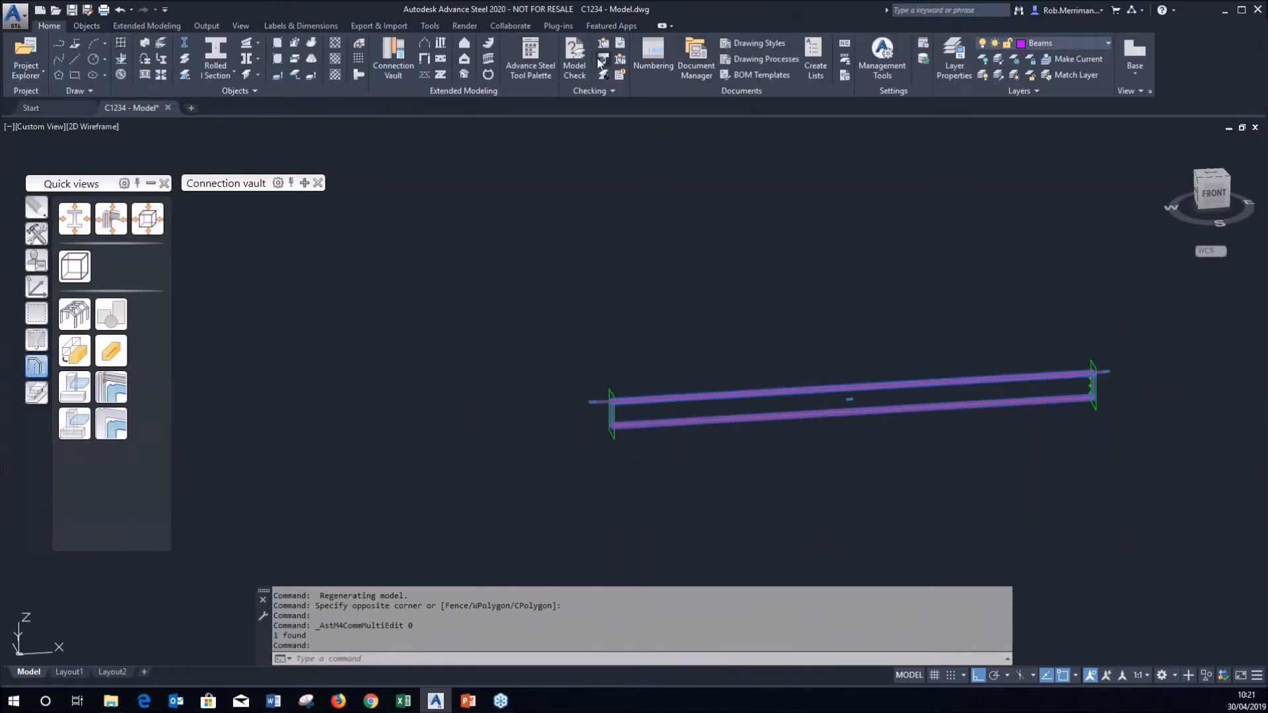
click(602, 63)
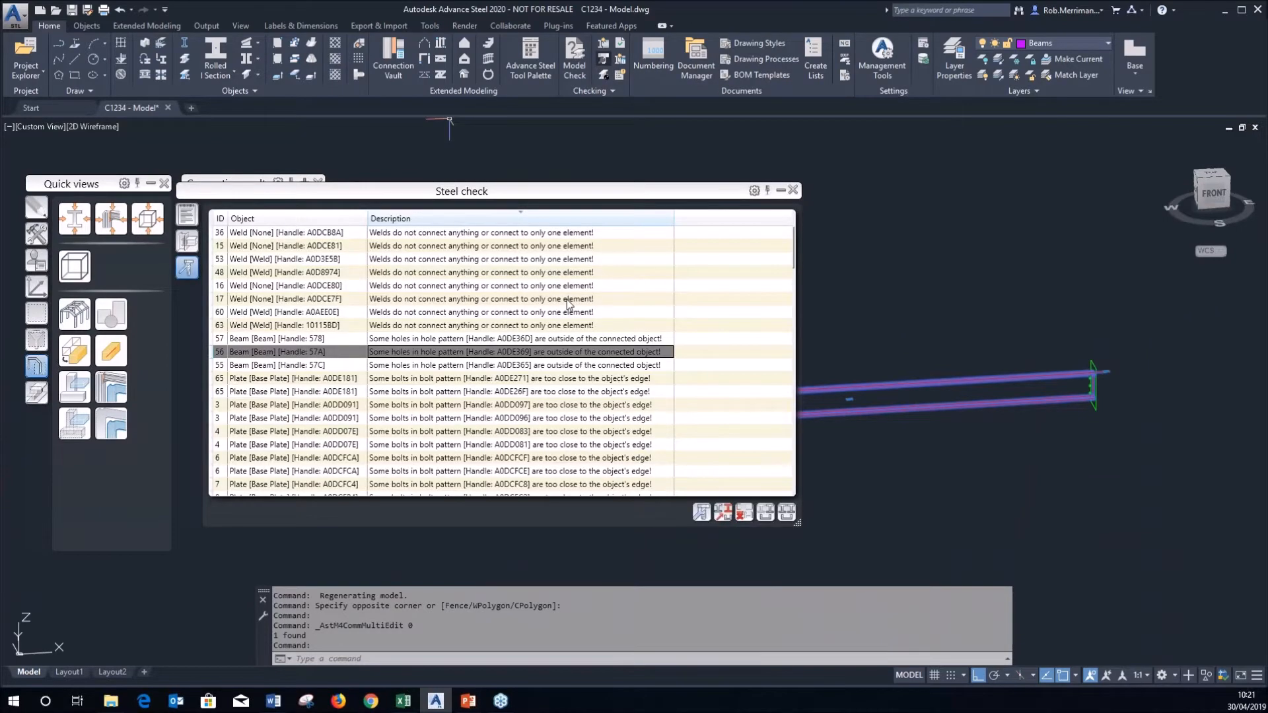
click(223, 369)
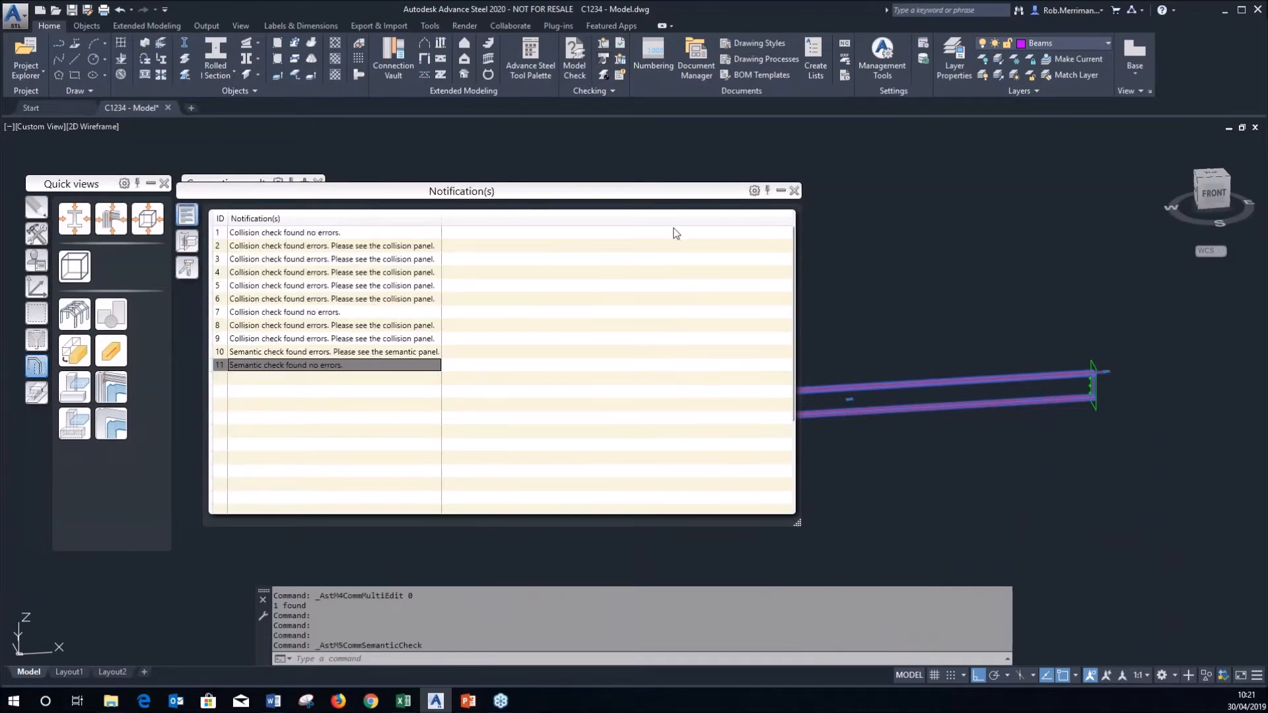
click(793, 190)
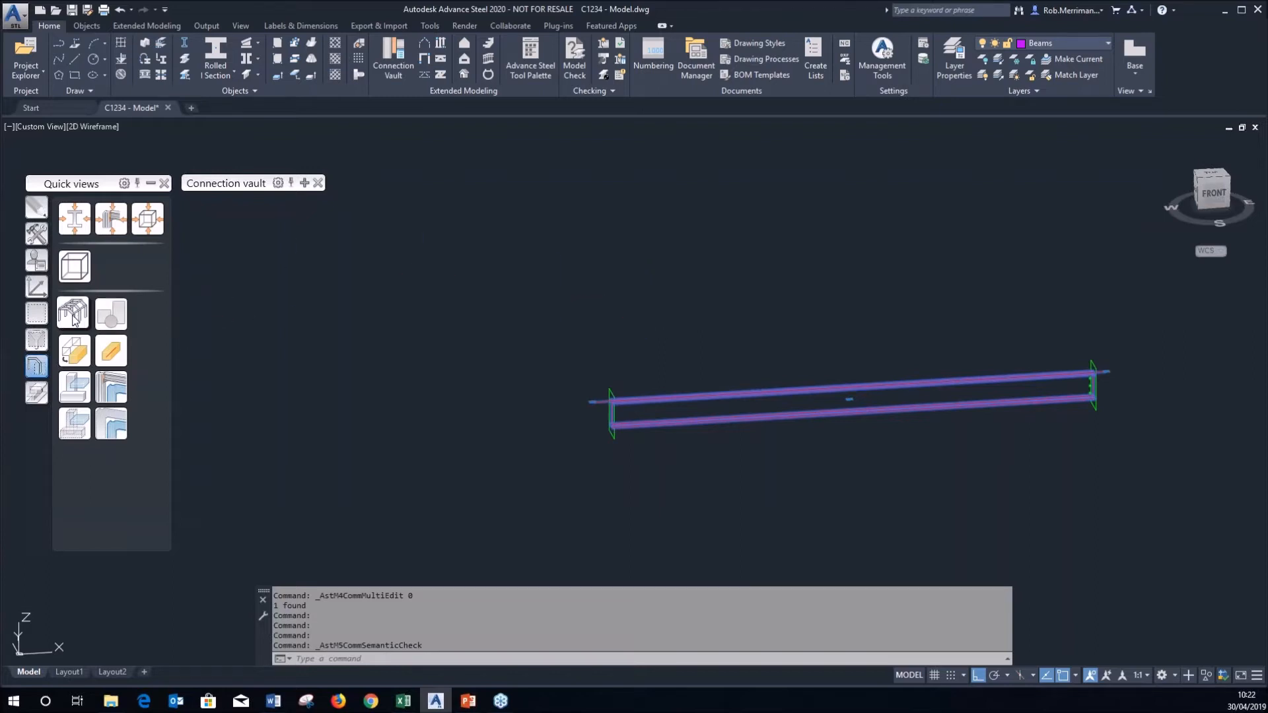
Show the entire model without markings and switch the representation of the selected objects.
click(36, 312)
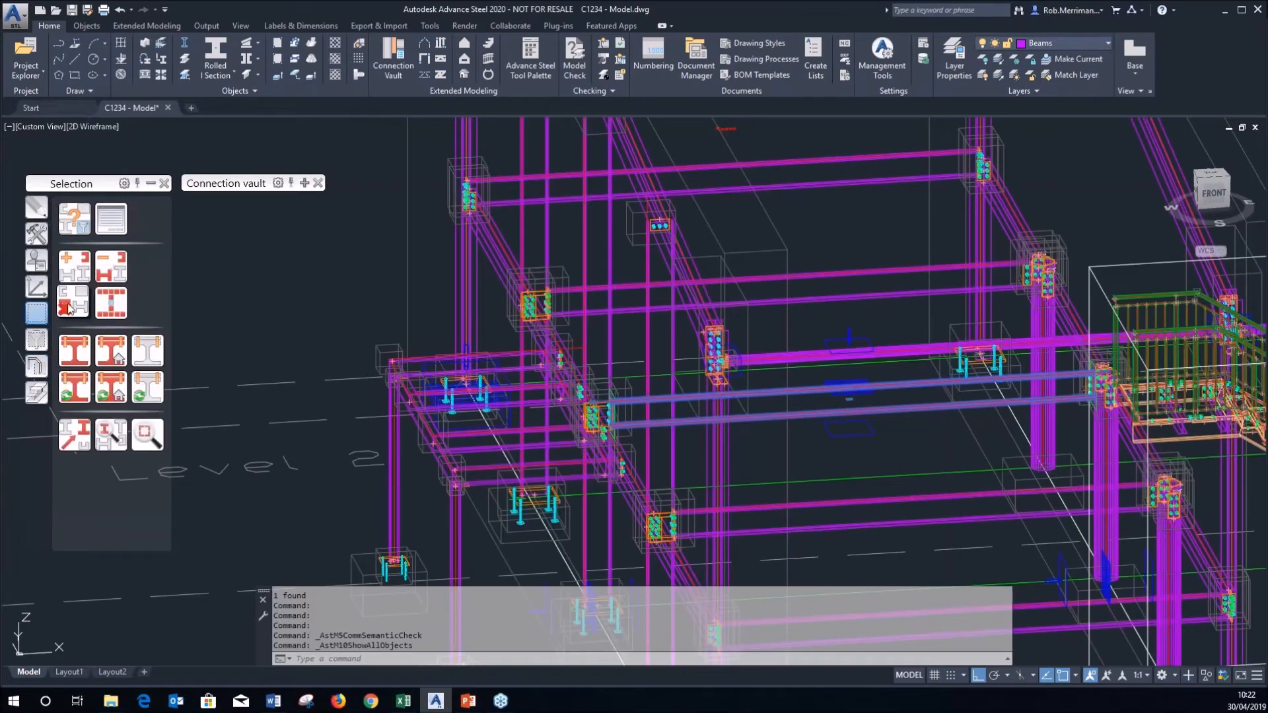
click(37, 366)
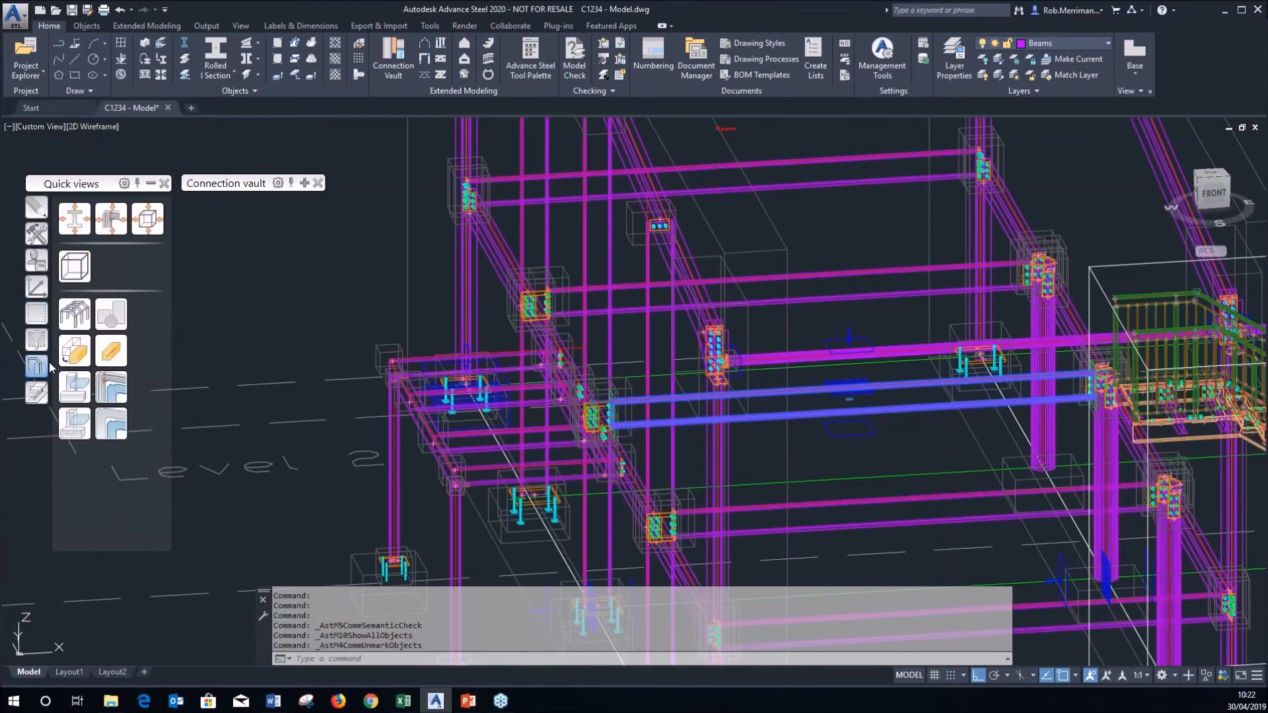
scroll(425, 365, down, 5)
click(291, 537)
click(252, 295)
click(75, 387)
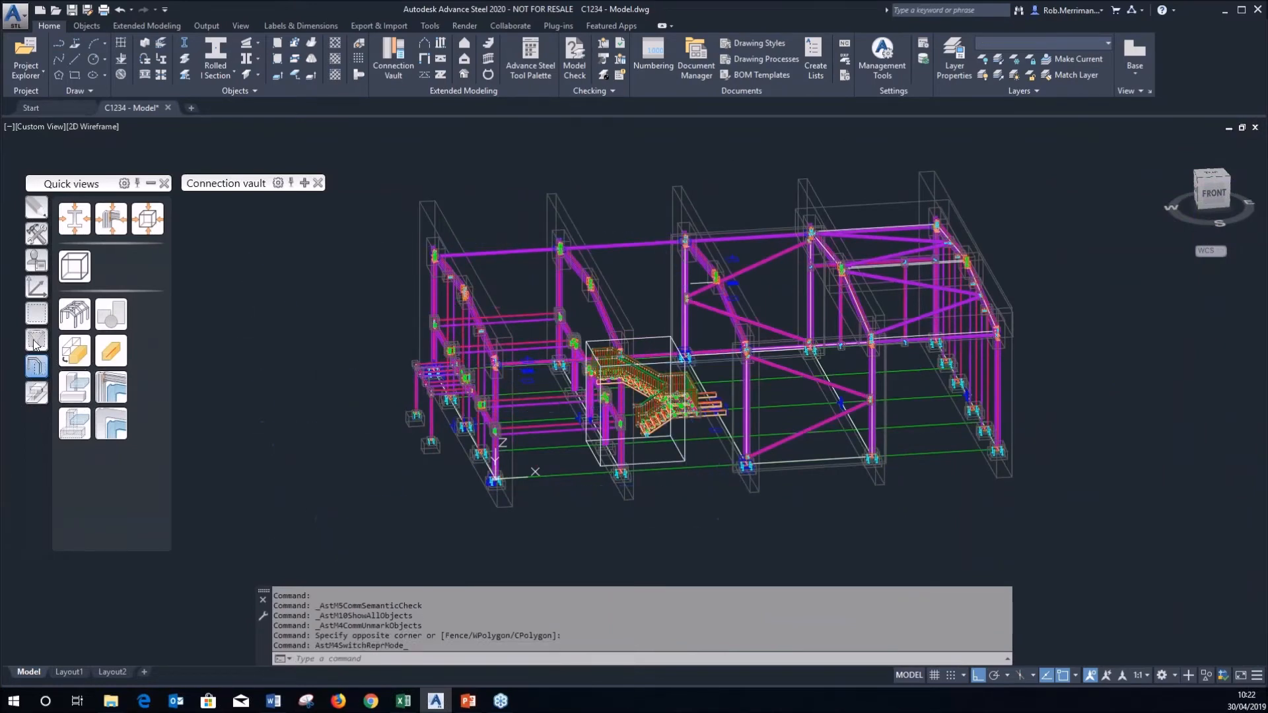
Select all joint boxes in the model and switch their representation to hide them.
click(37, 339)
click(110, 266)
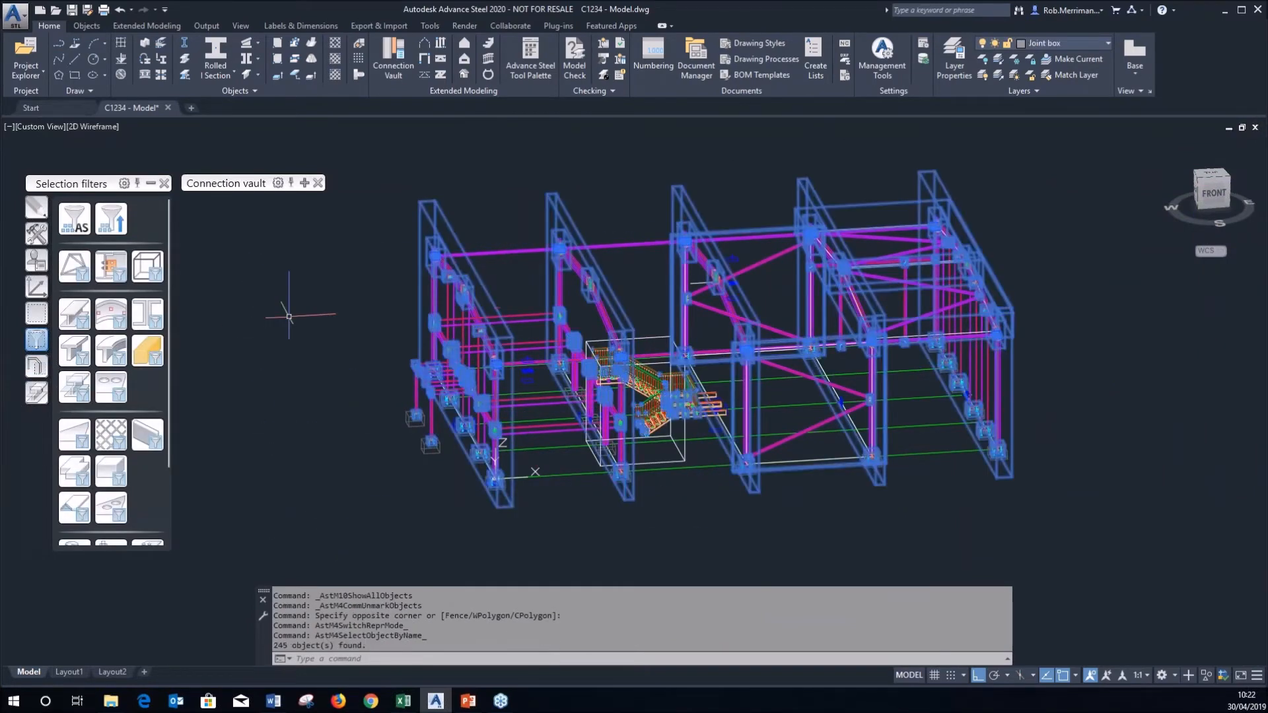
click(37, 365)
click(101, 376)
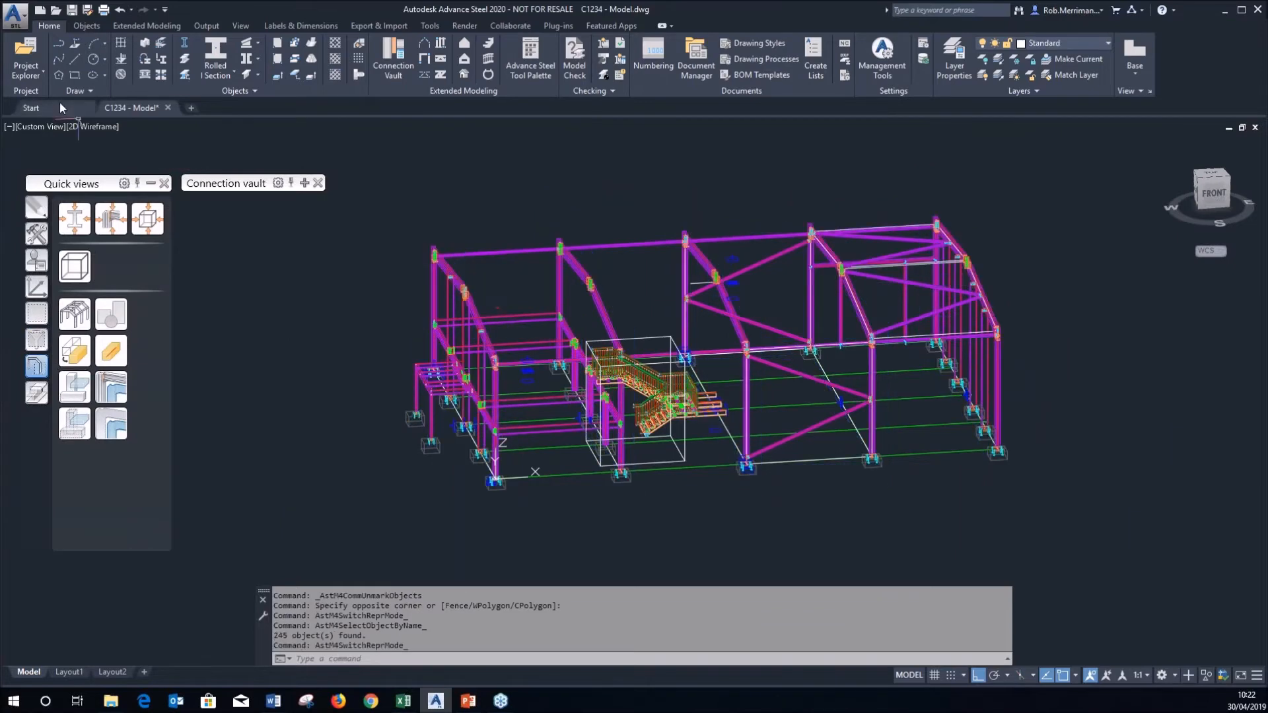
Set the visual style to Realistic and save the drawing.
click(91, 128)
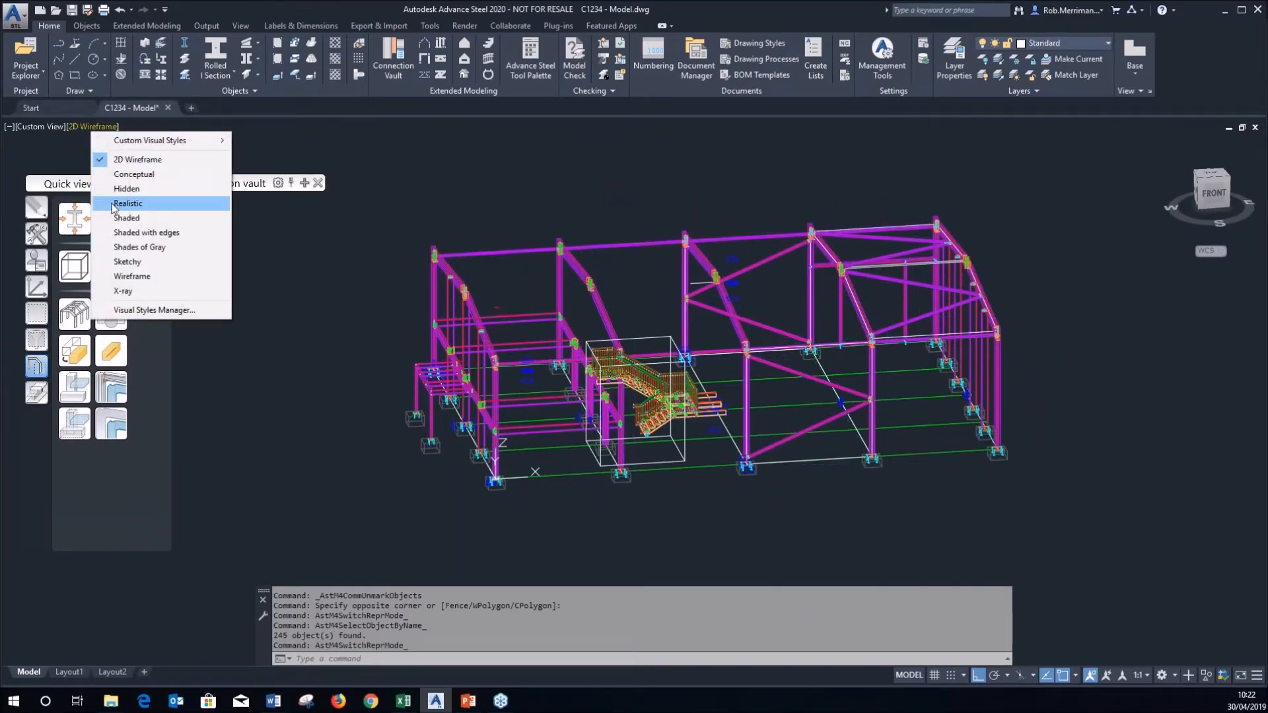
click(324, 374)
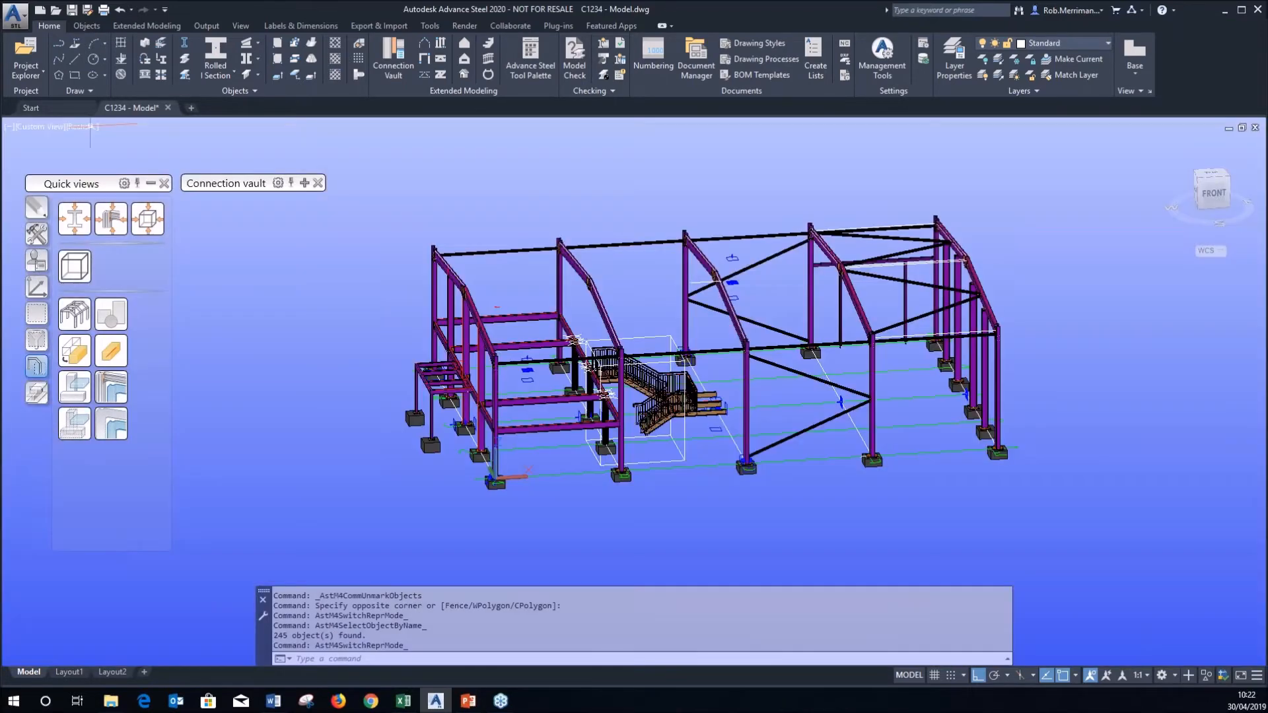
click(72, 14)
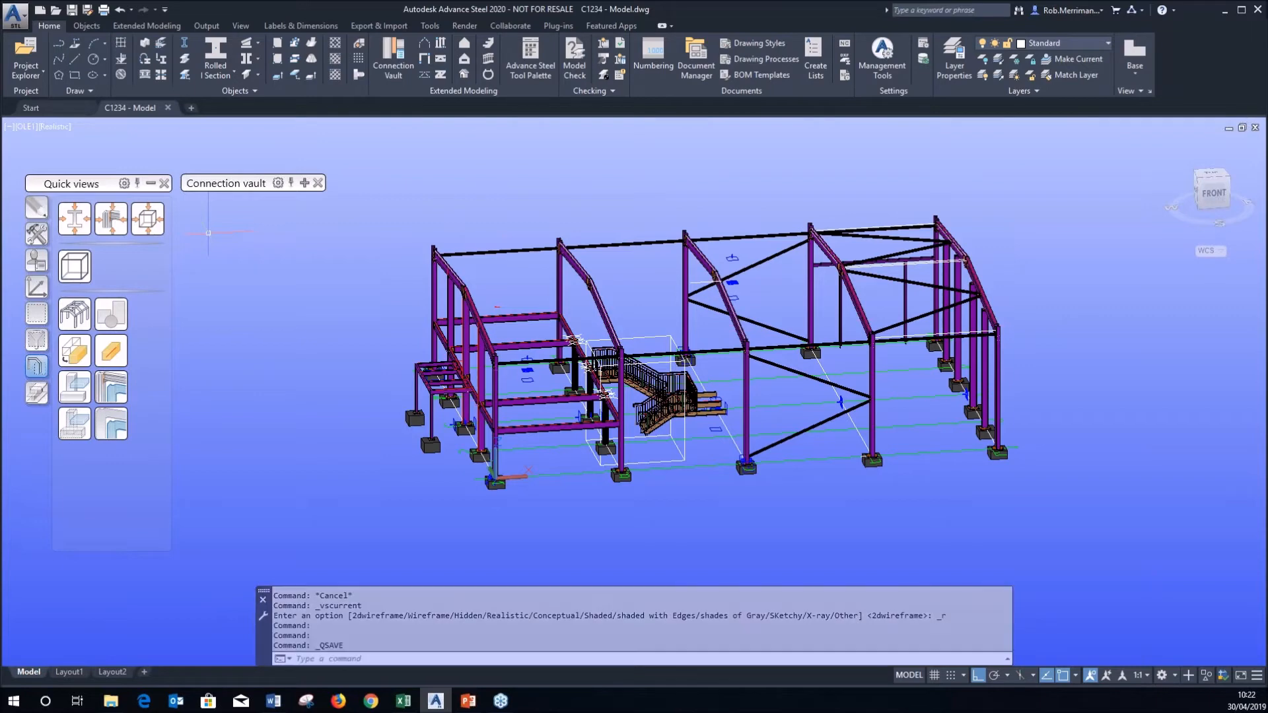
Run a Model Check on the structure and move the results list clear of the model.
click(560, 218)
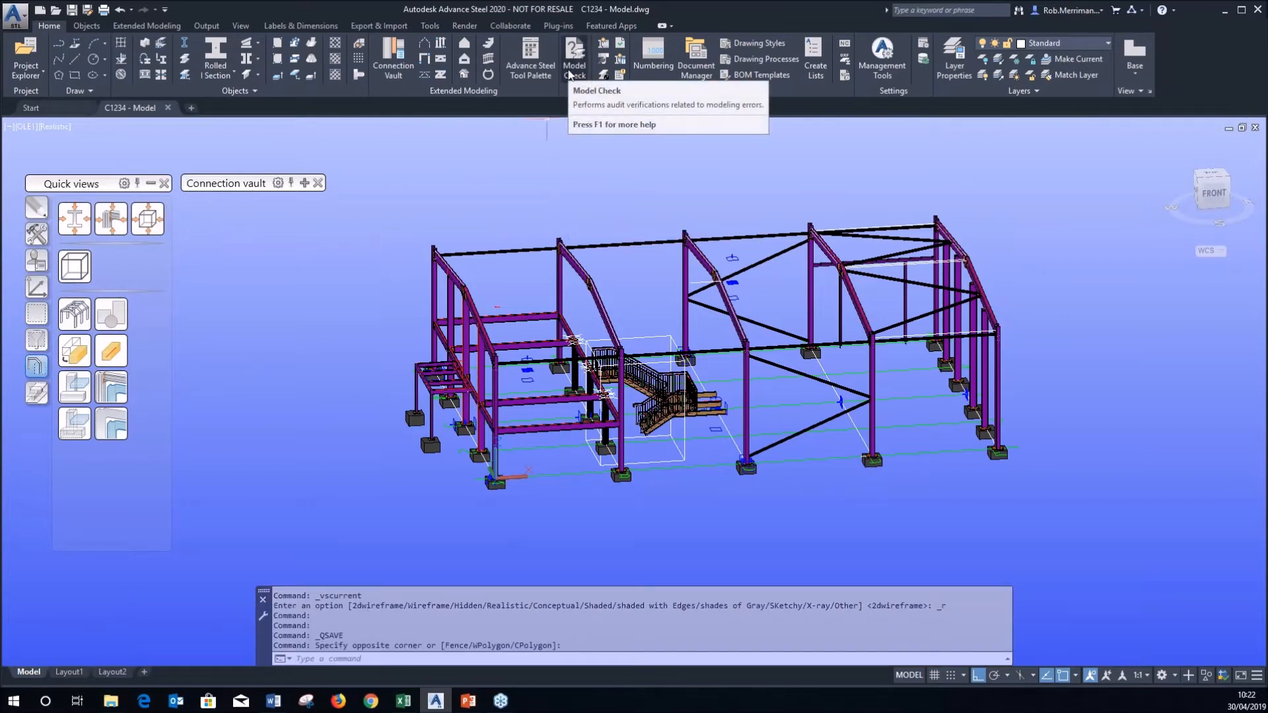
shift+middle_drag(536, 218, 546, 214)
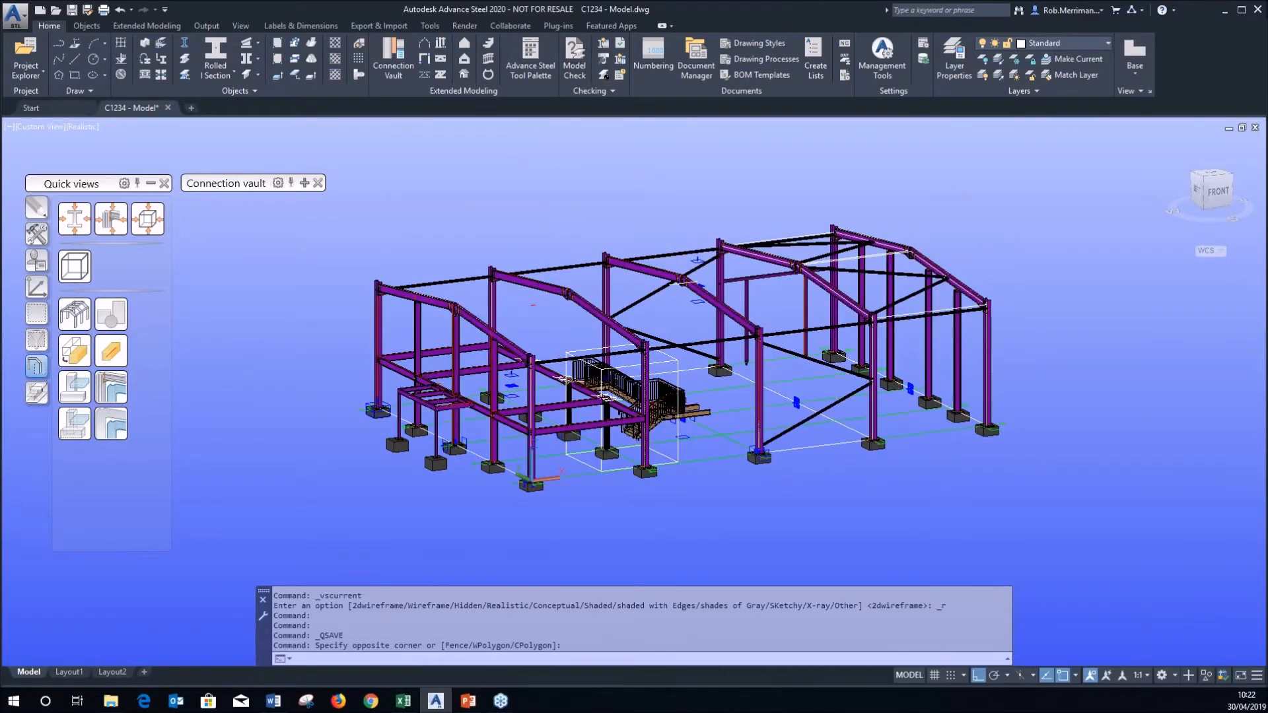
click(576, 64)
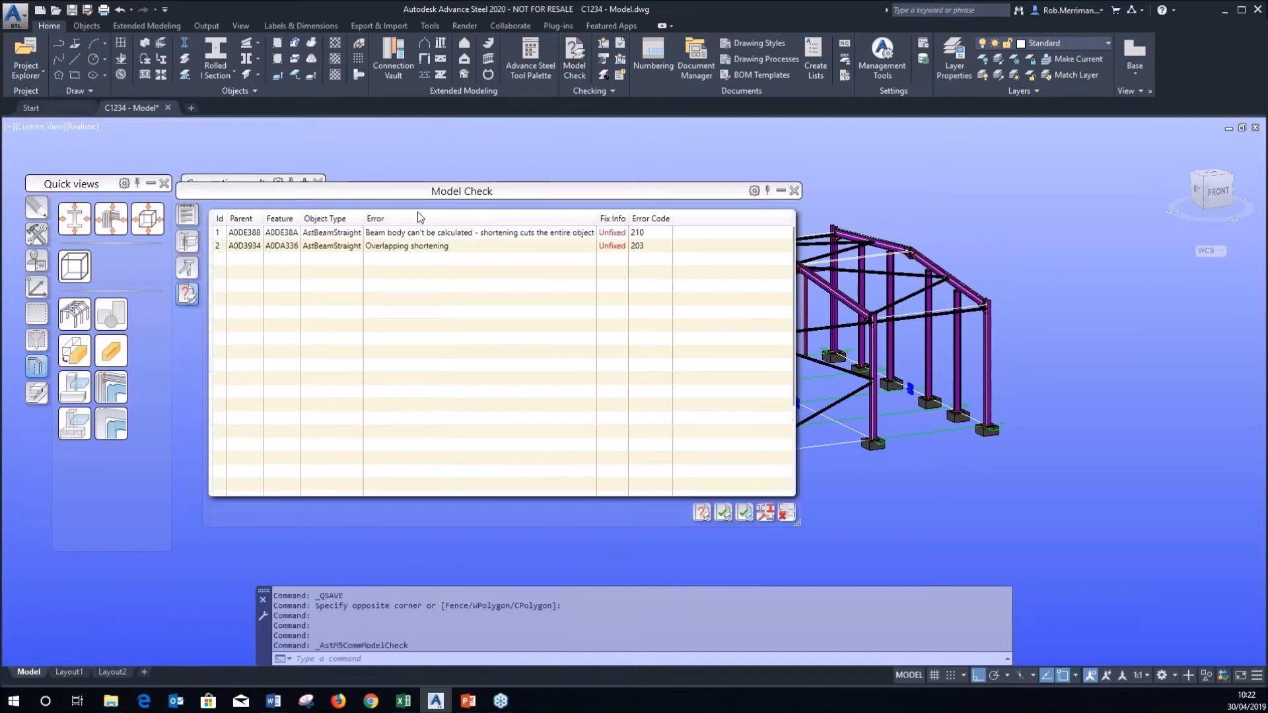
drag(418, 217, 825, 208)
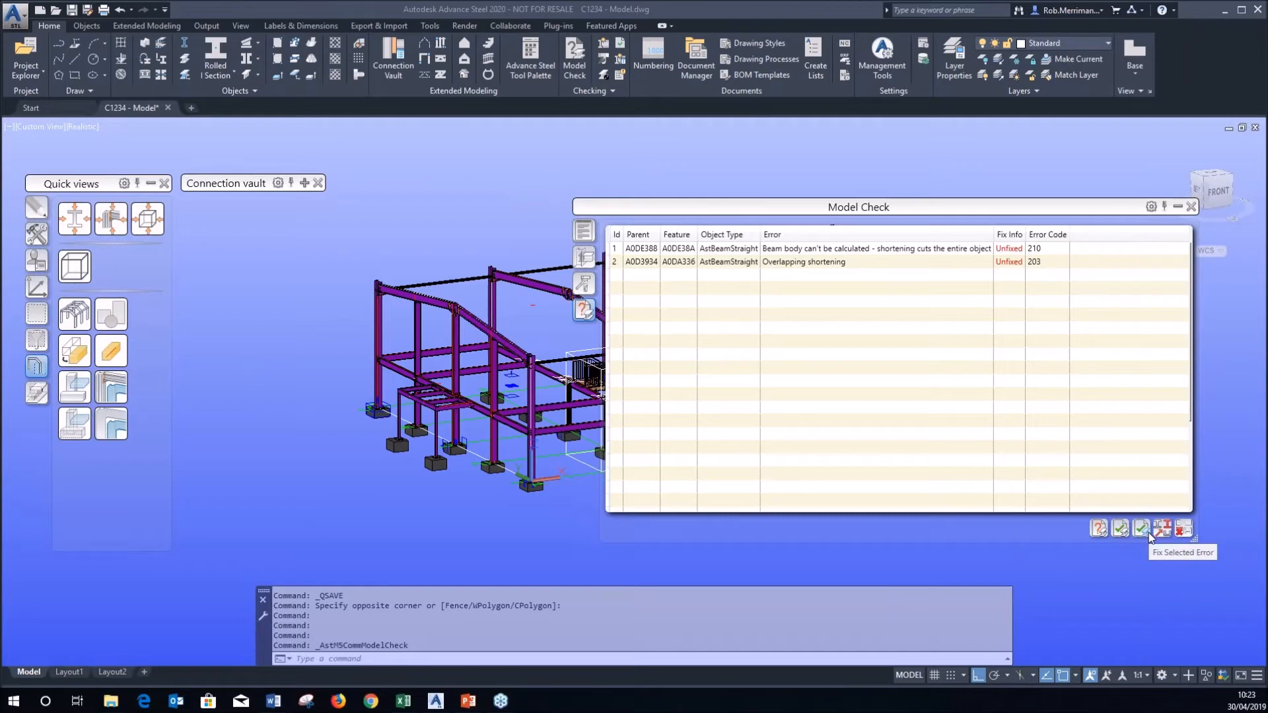
Locate the first Model Check error in the model and inspect the section properties of the short beam it concerns.
double_click(865, 250)
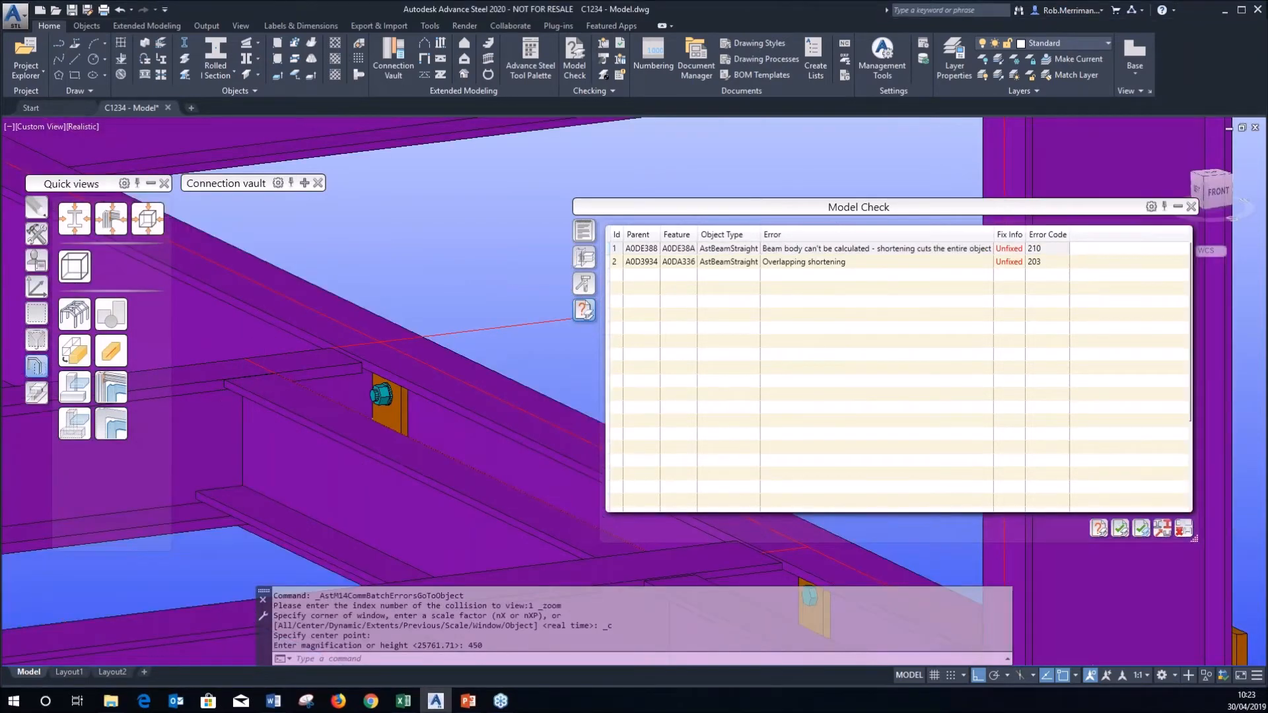
click(342, 361)
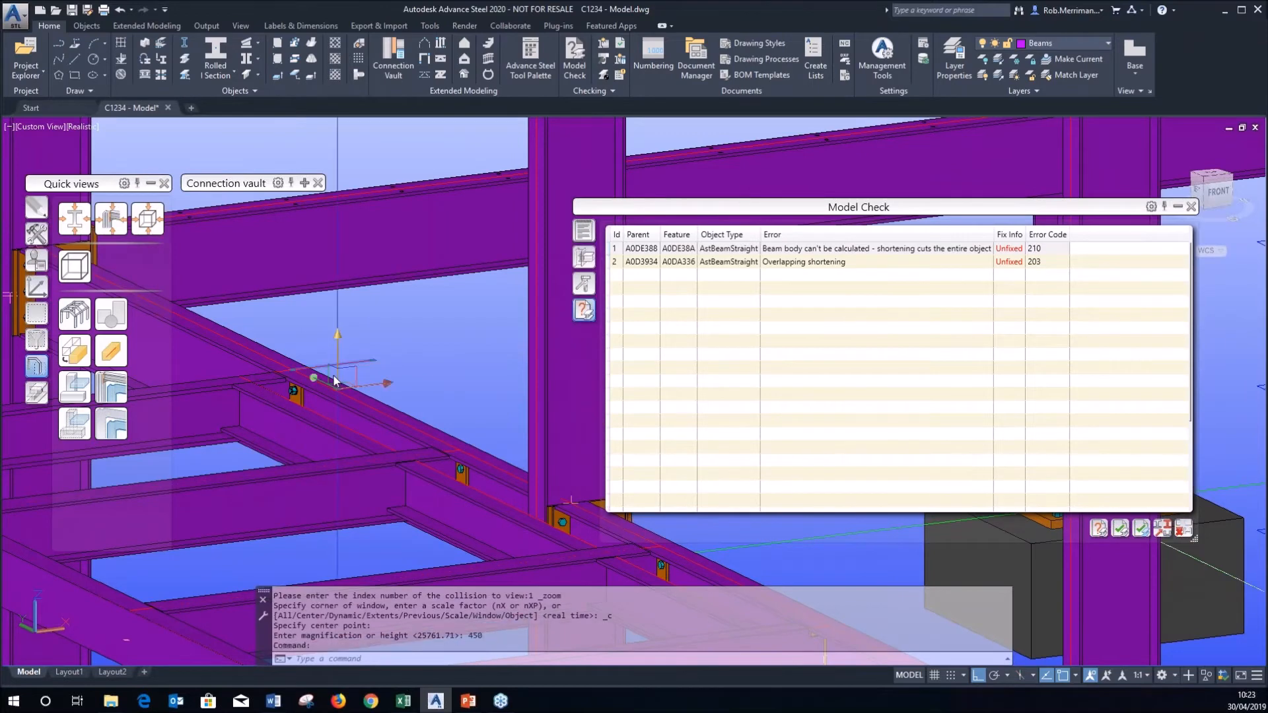
scroll(350, 368, up, 2)
mouse_move(373, 357)
double_click(373, 357)
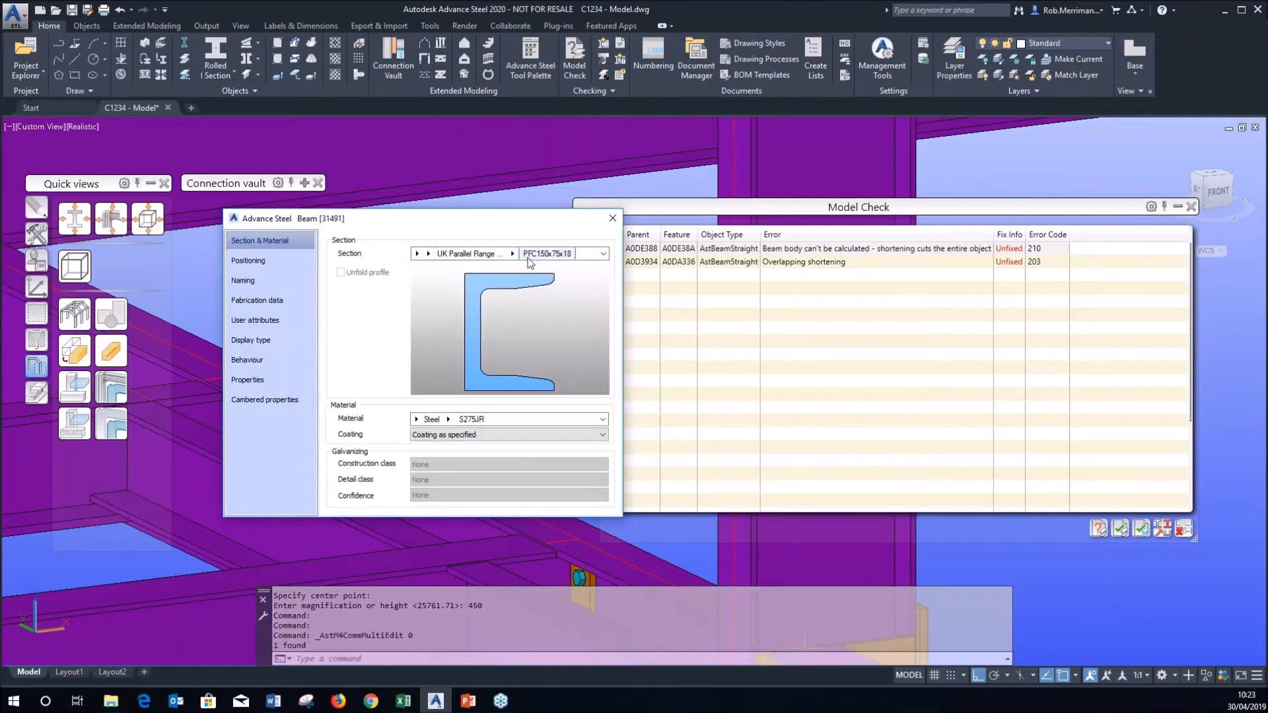
click(612, 220)
click(402, 362)
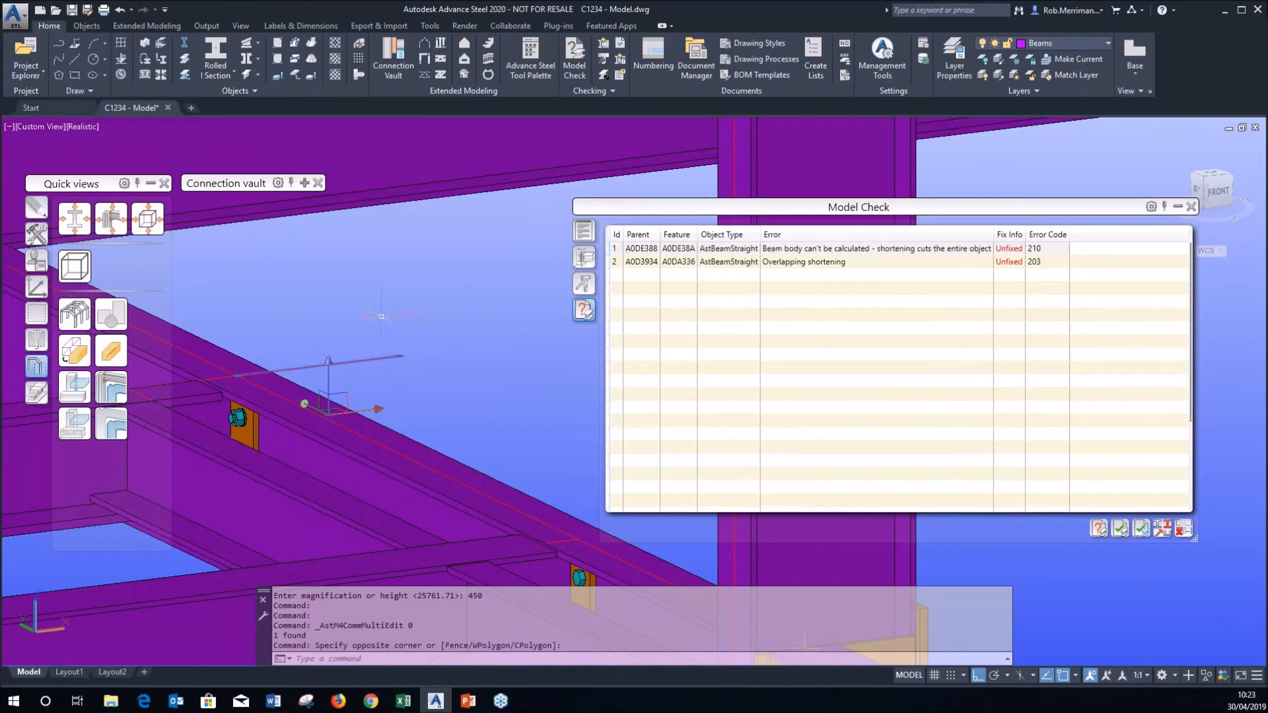
mouse_move(456, 318)
shift+middle_down()
mouse_move(444, 320)
mouse_move(490, 345)
mouse_move(470, 324)
shift+middle_up()
Re-run the Model Check and apply the automatic fix to the reported shortening errors.
click(1190, 207)
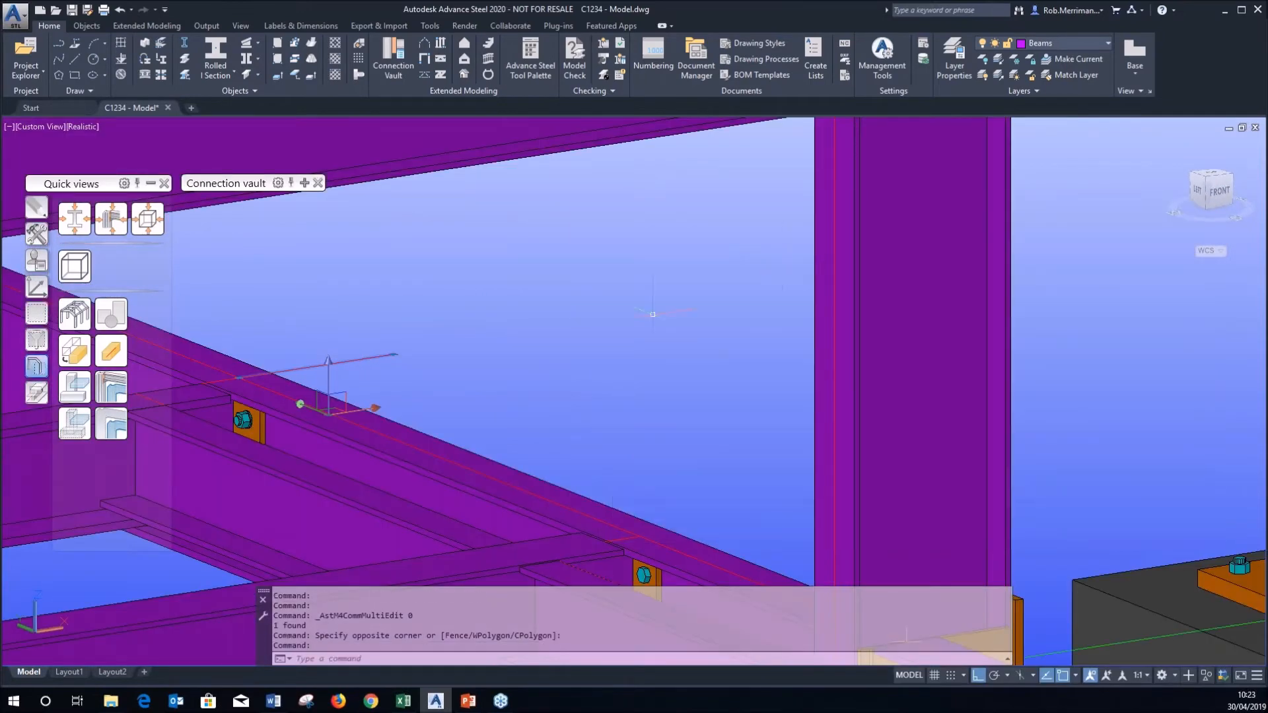
click(572, 60)
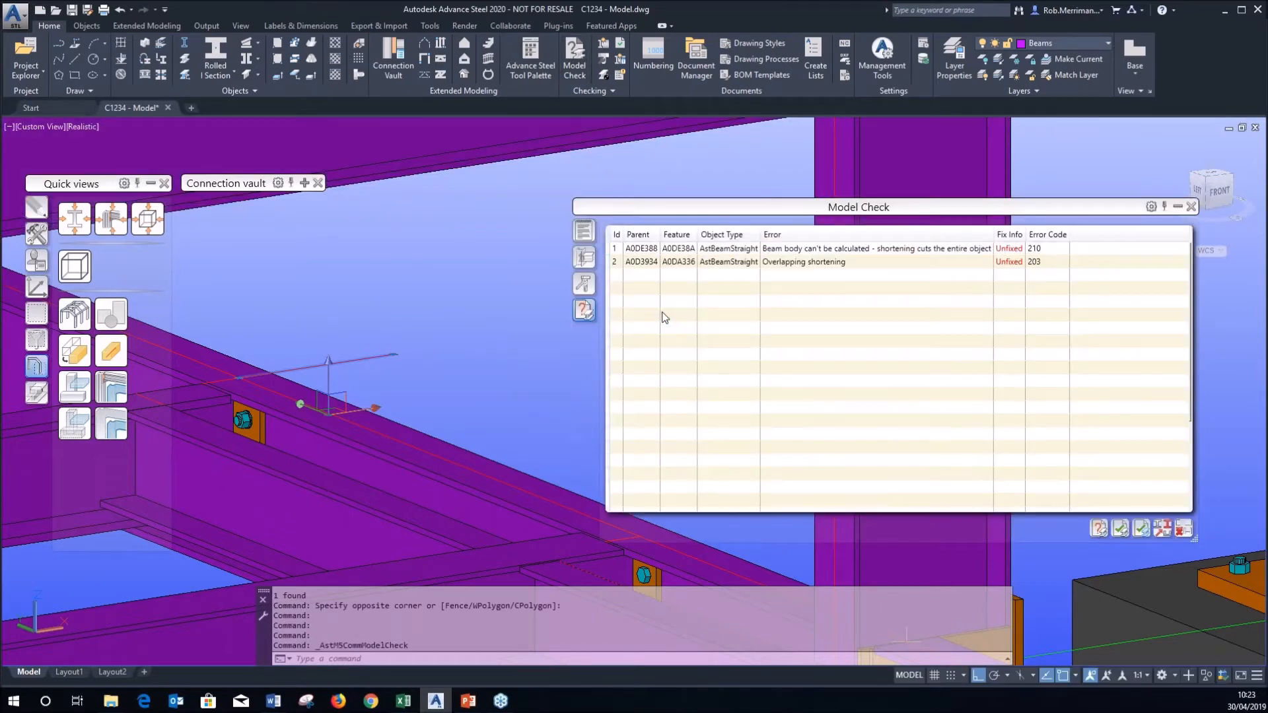
key(Escape)
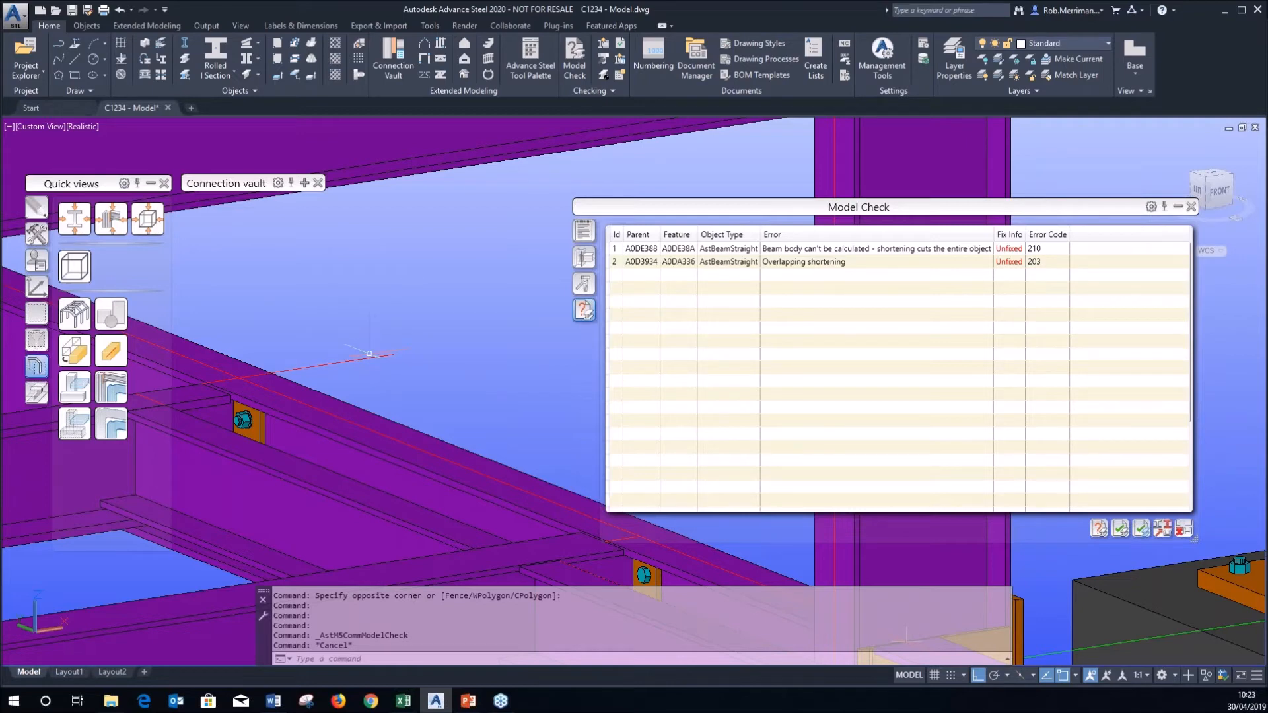
click(1141, 528)
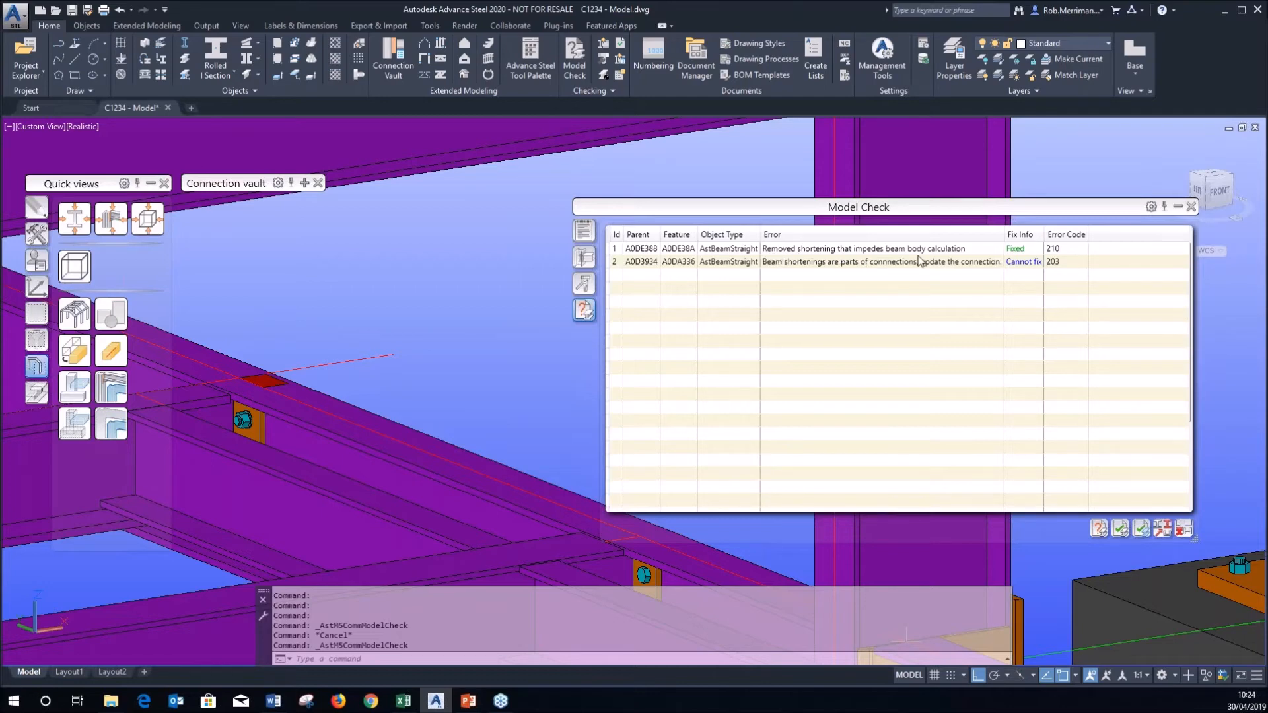
Set the short channel beam's display type to Features and view the values of its remaining shortening.
click(379, 361)
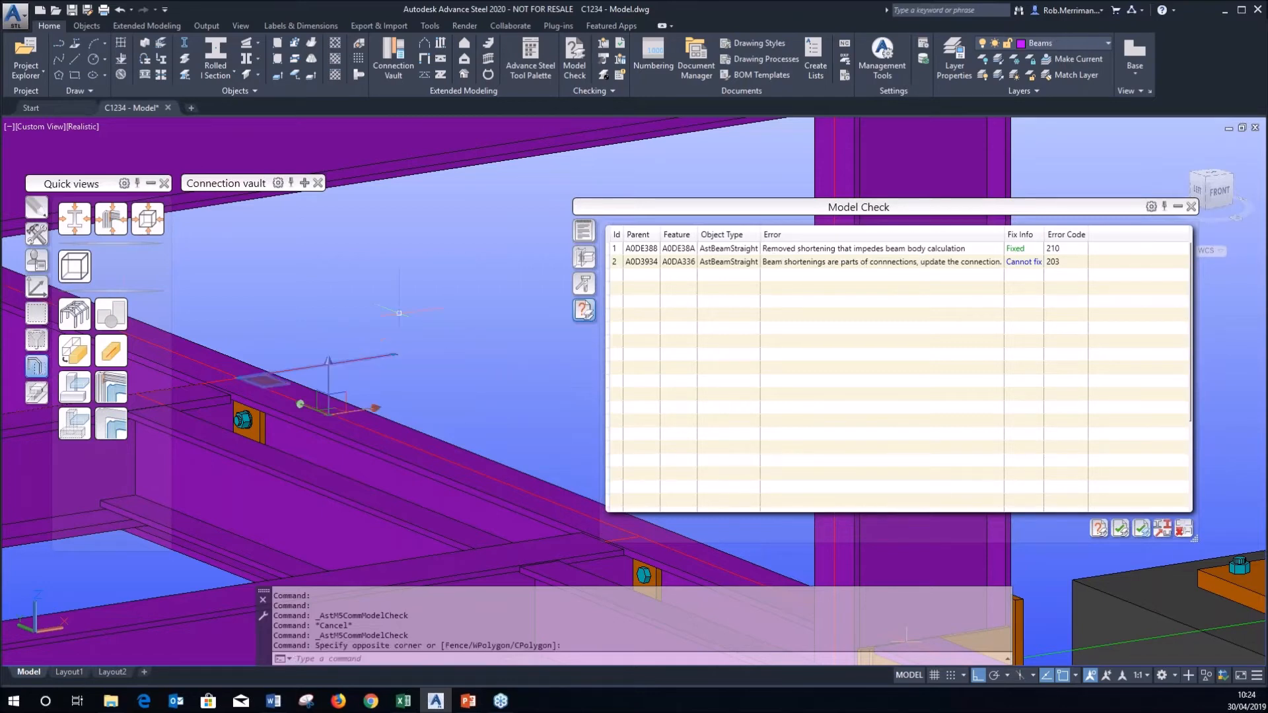
shift+middle_drag(384, 340, 422, 301)
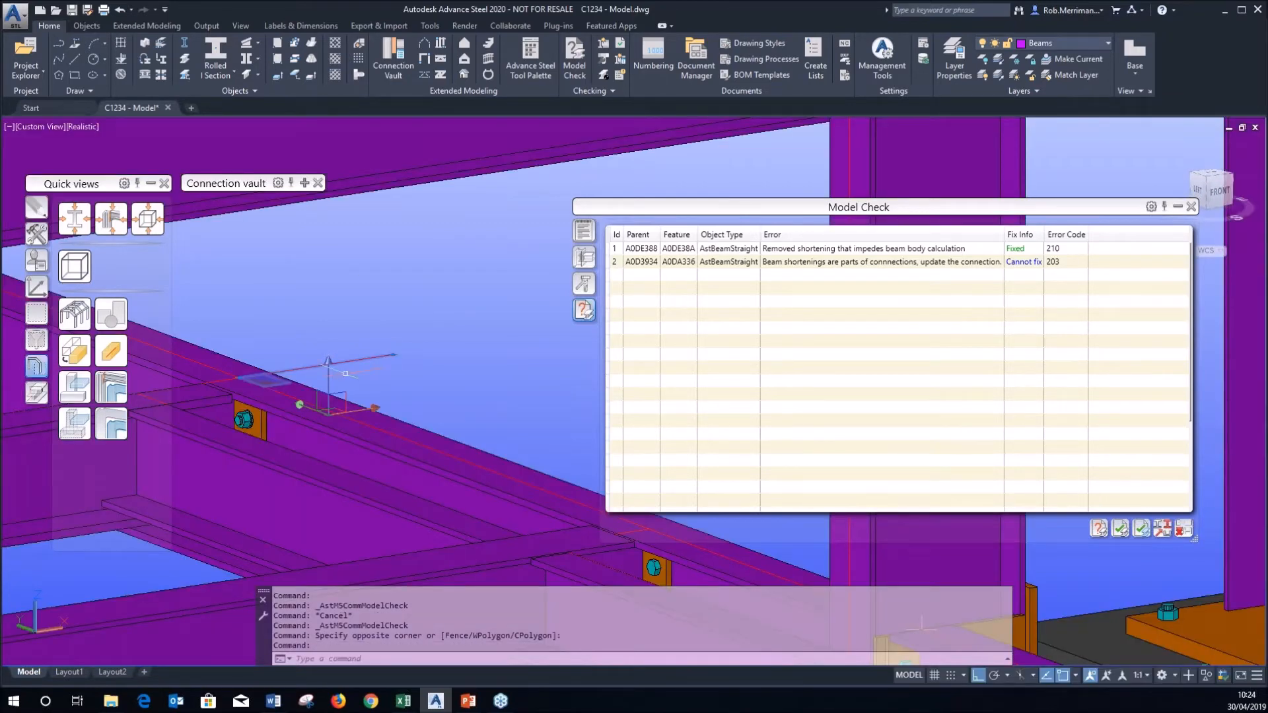
double_click(368, 359)
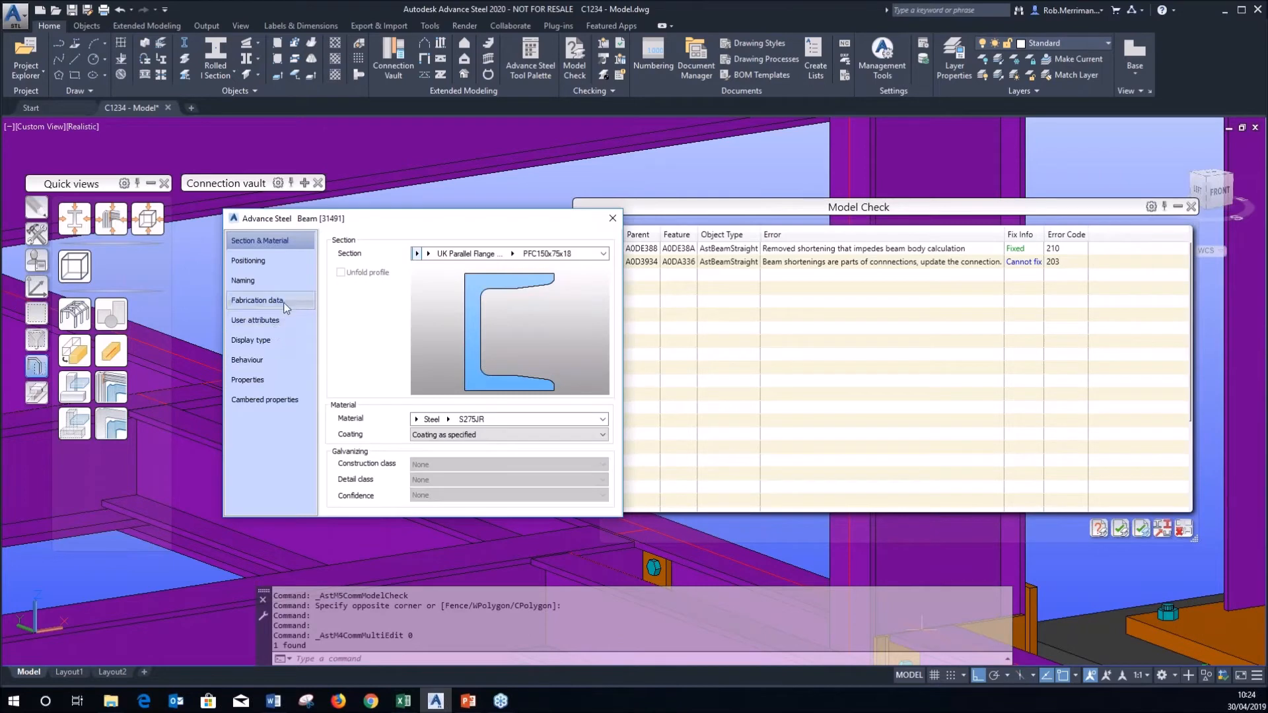
click(278, 342)
click(612, 218)
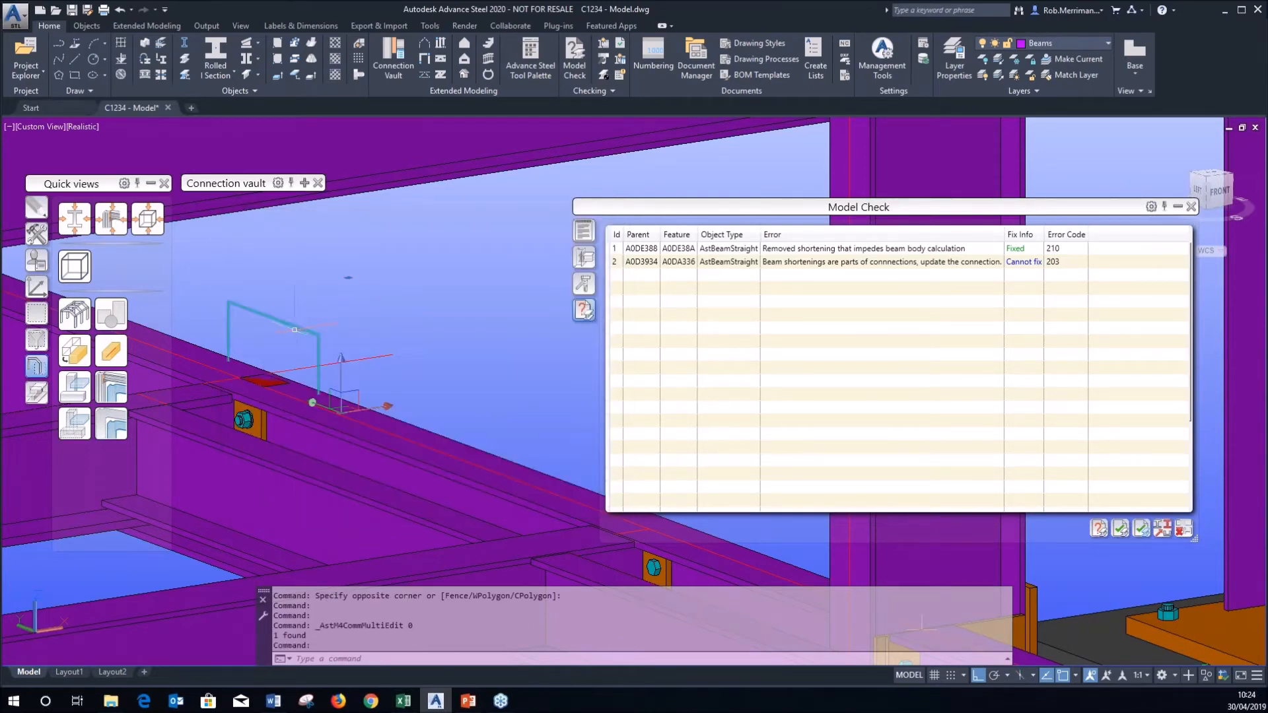
double_click(286, 326)
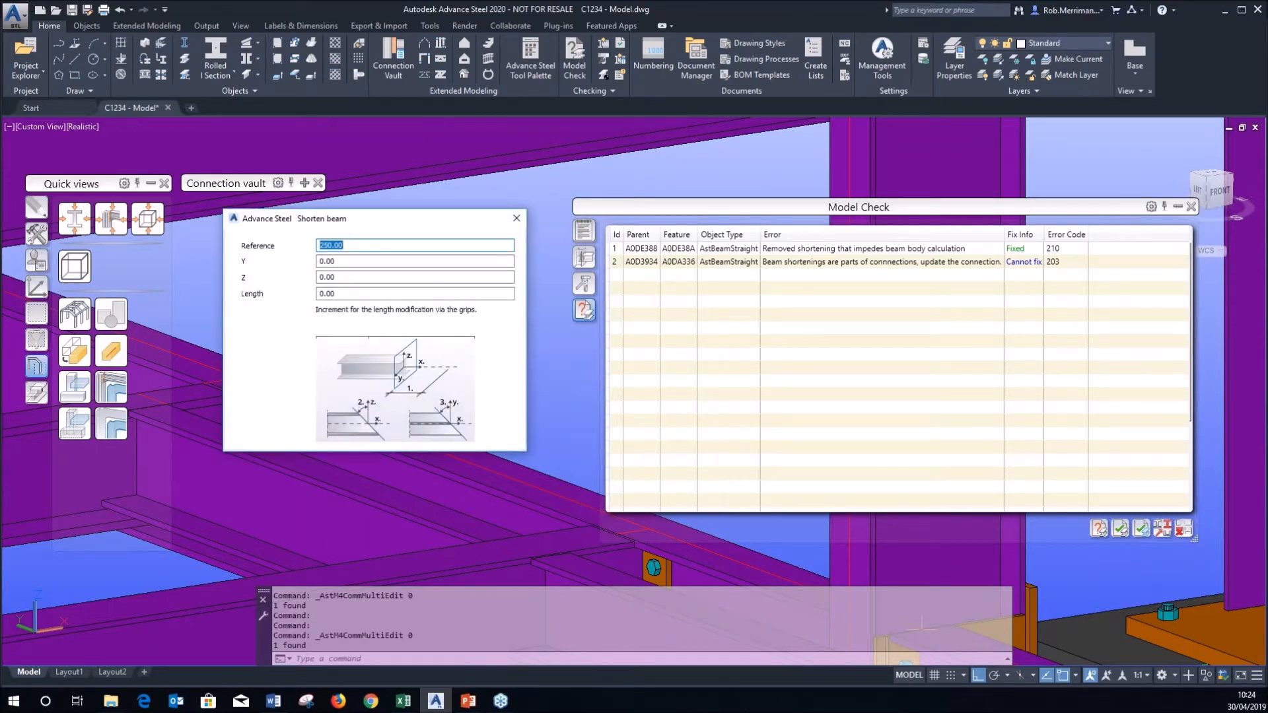
click(516, 218)
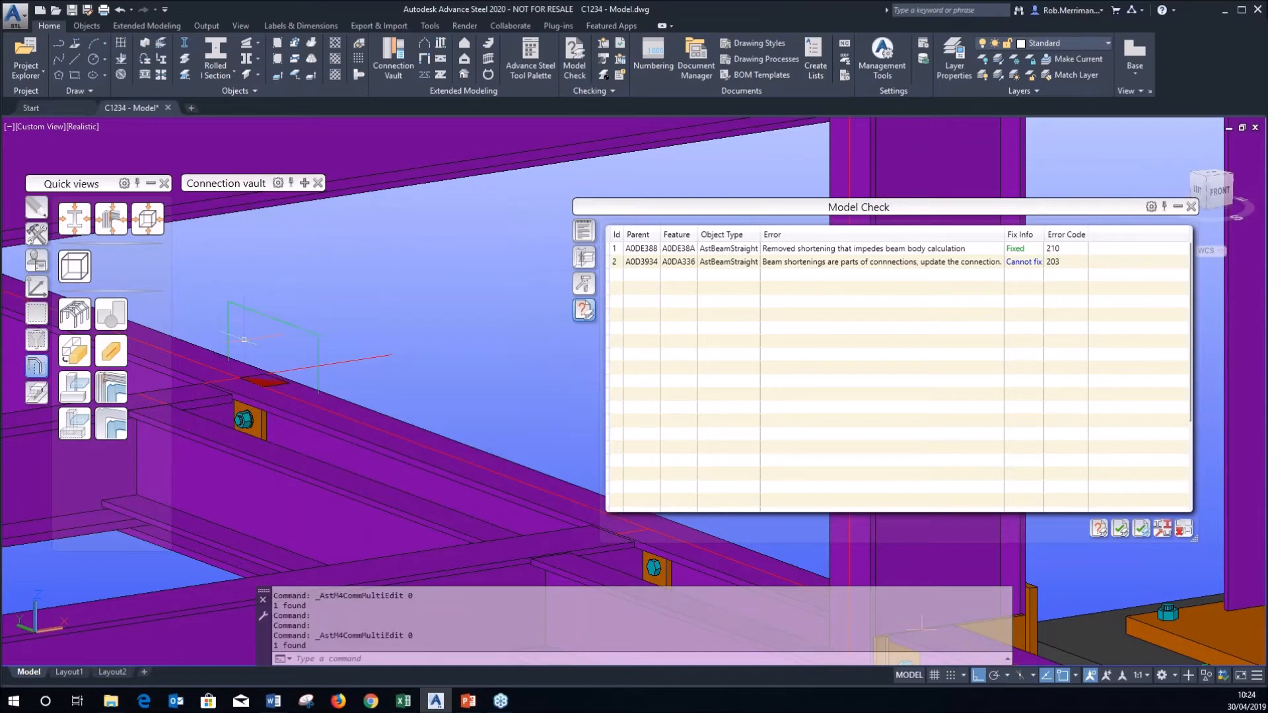
Delete the remaining shortening from the short channel beam and erase the beam itself.
click(262, 313)
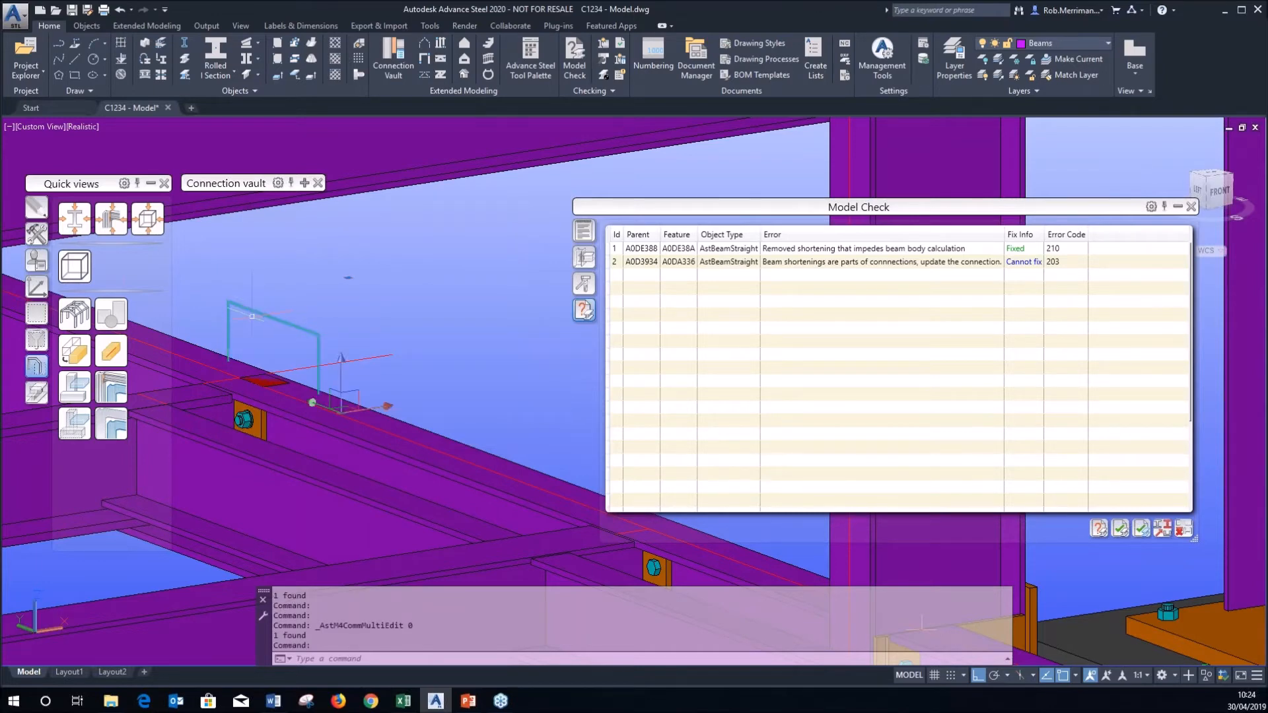
key(Delete)
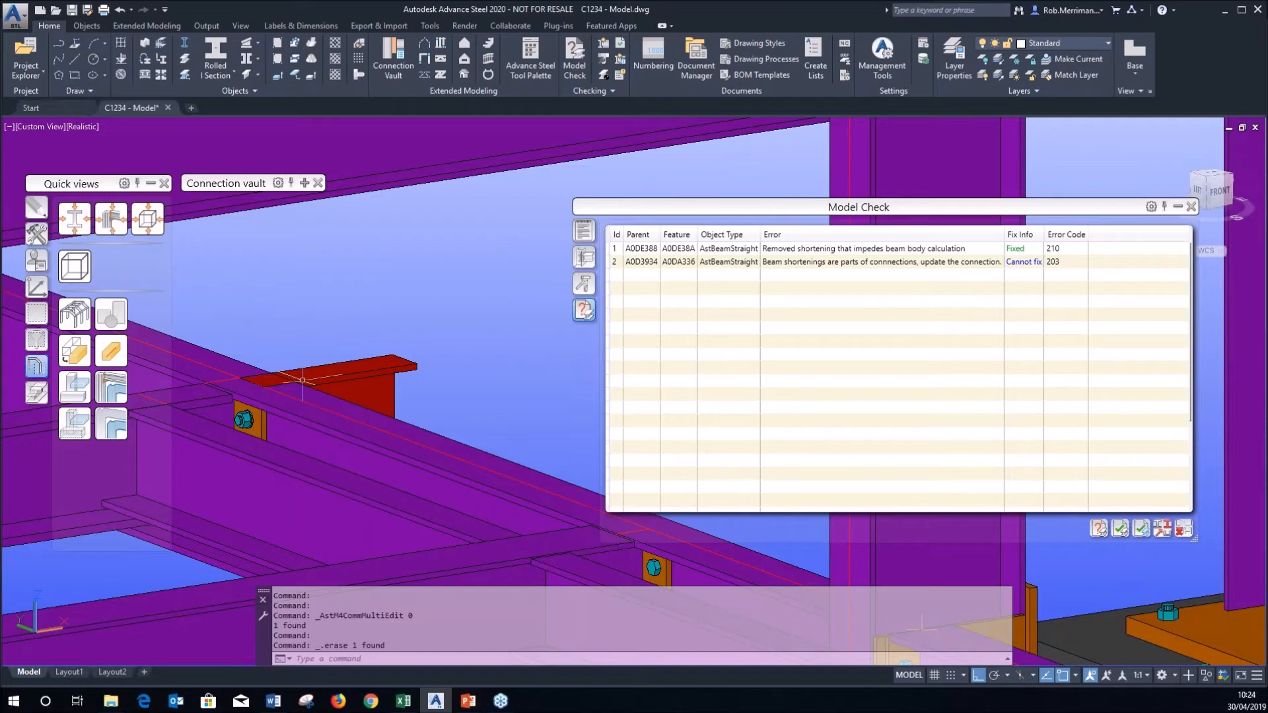
click(340, 370)
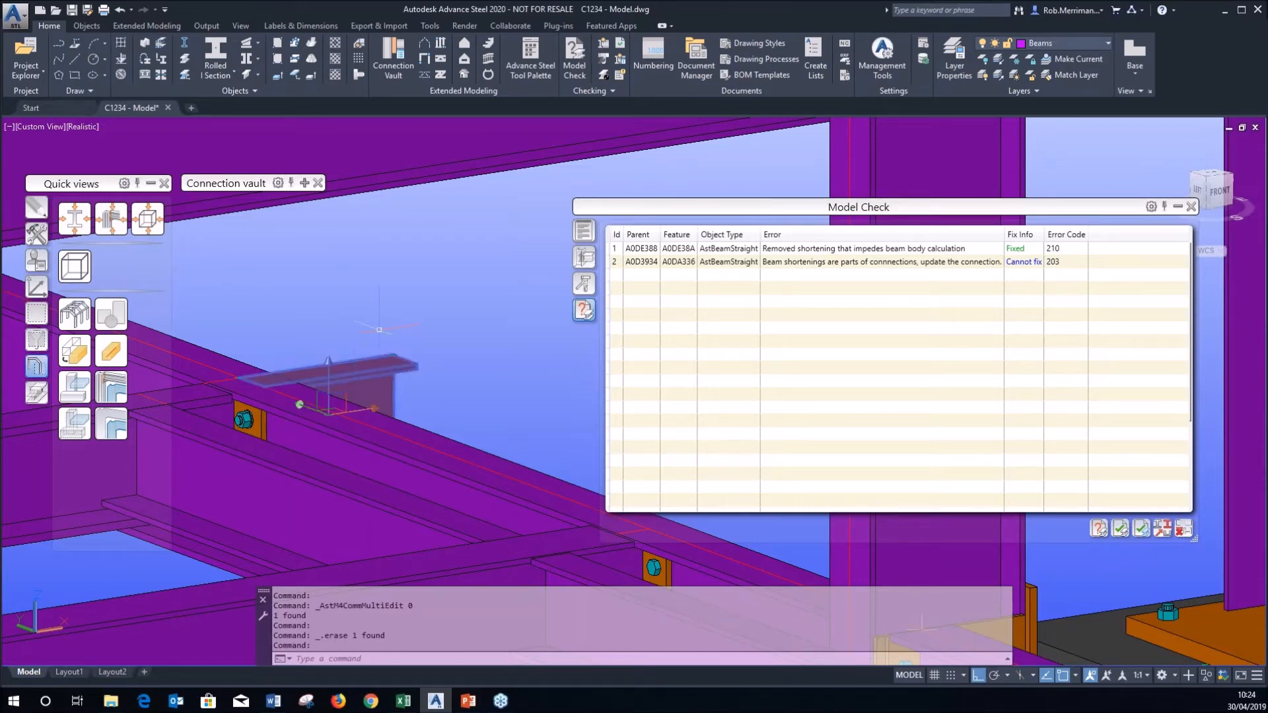
key(Delete)
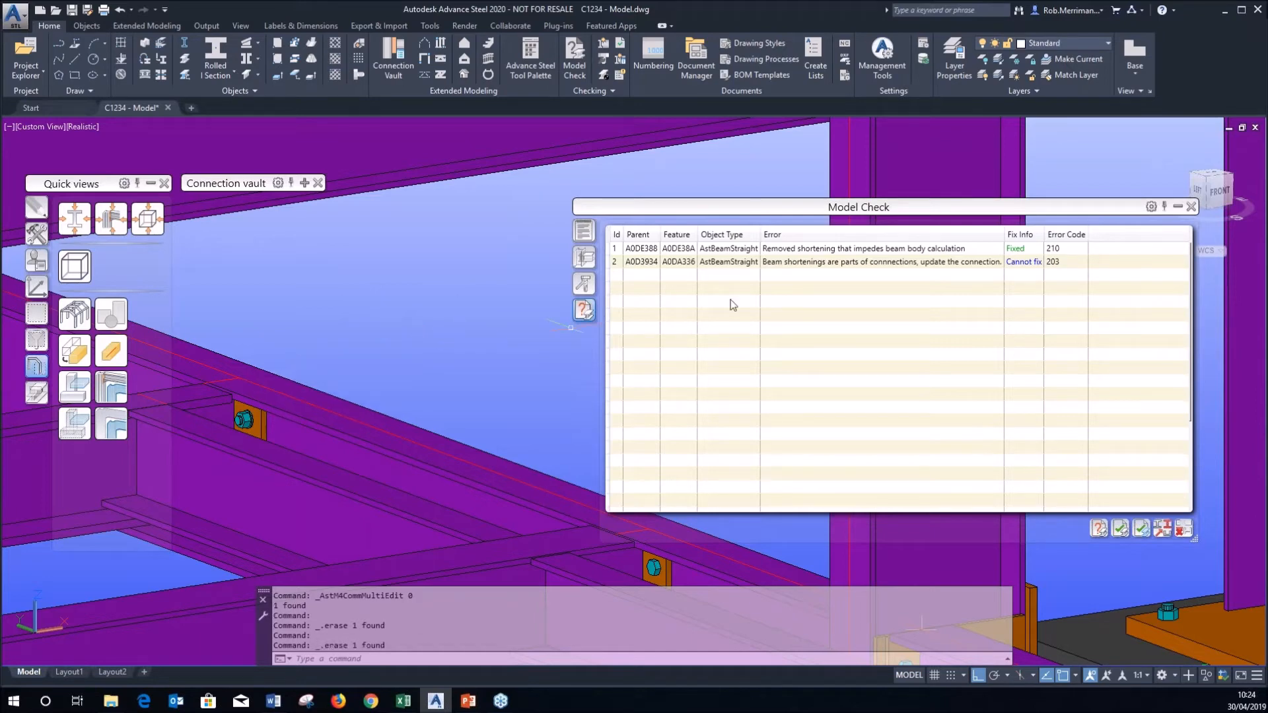
Locate the second Model Check error and examine the marked column's top plate connection from several sides.
click(789, 268)
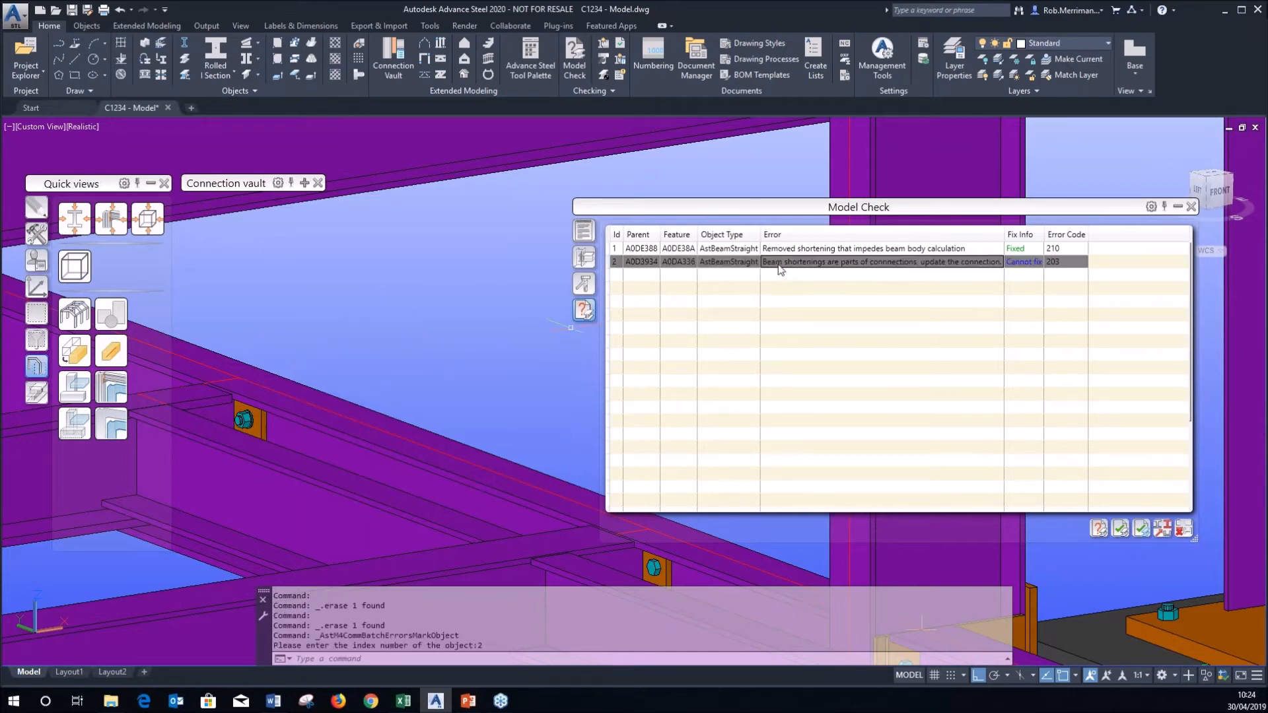
double_click(895, 264)
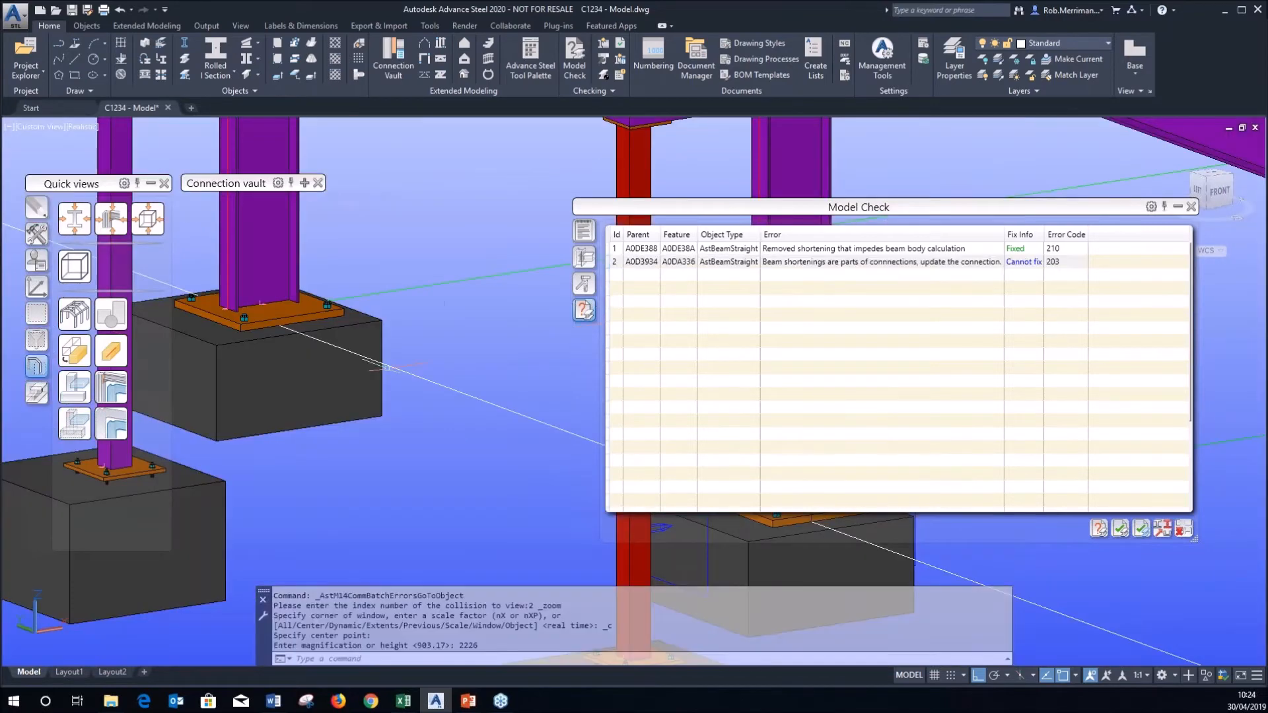
scroll(506, 267, up, 9)
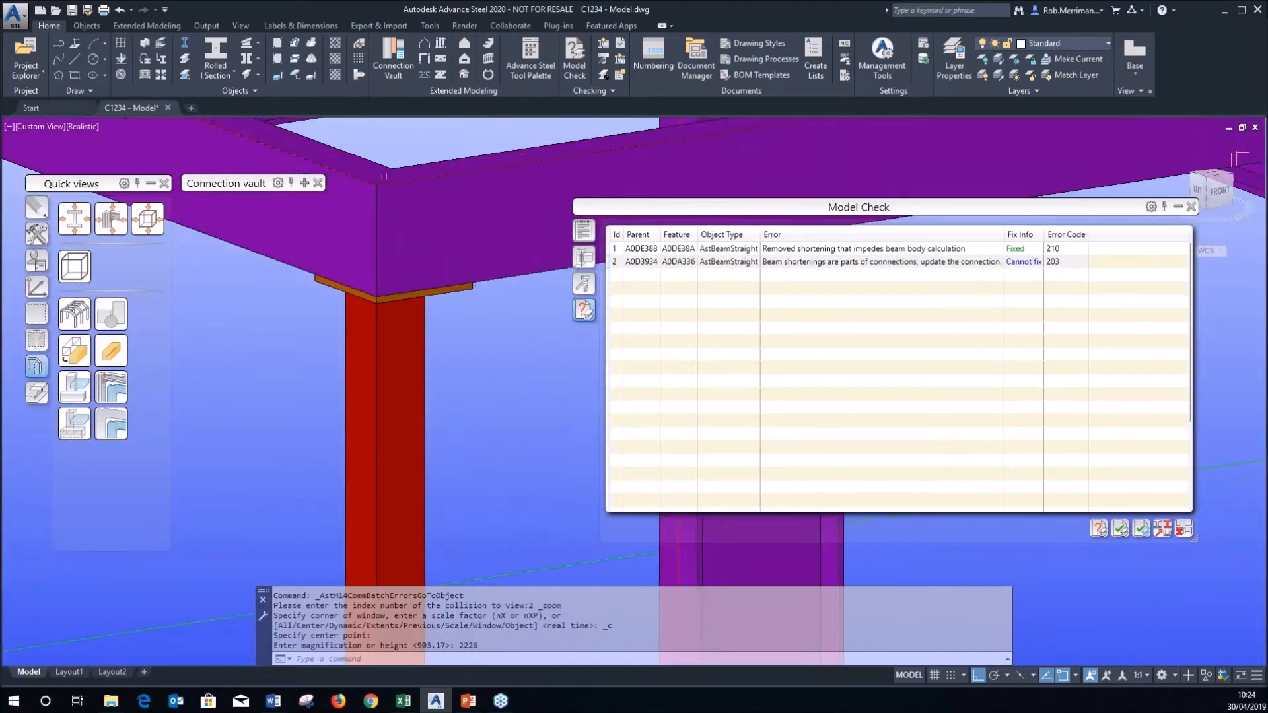
scroll(423, 393, down, 4)
shift+middle_drag(422, 394, 253, 328)
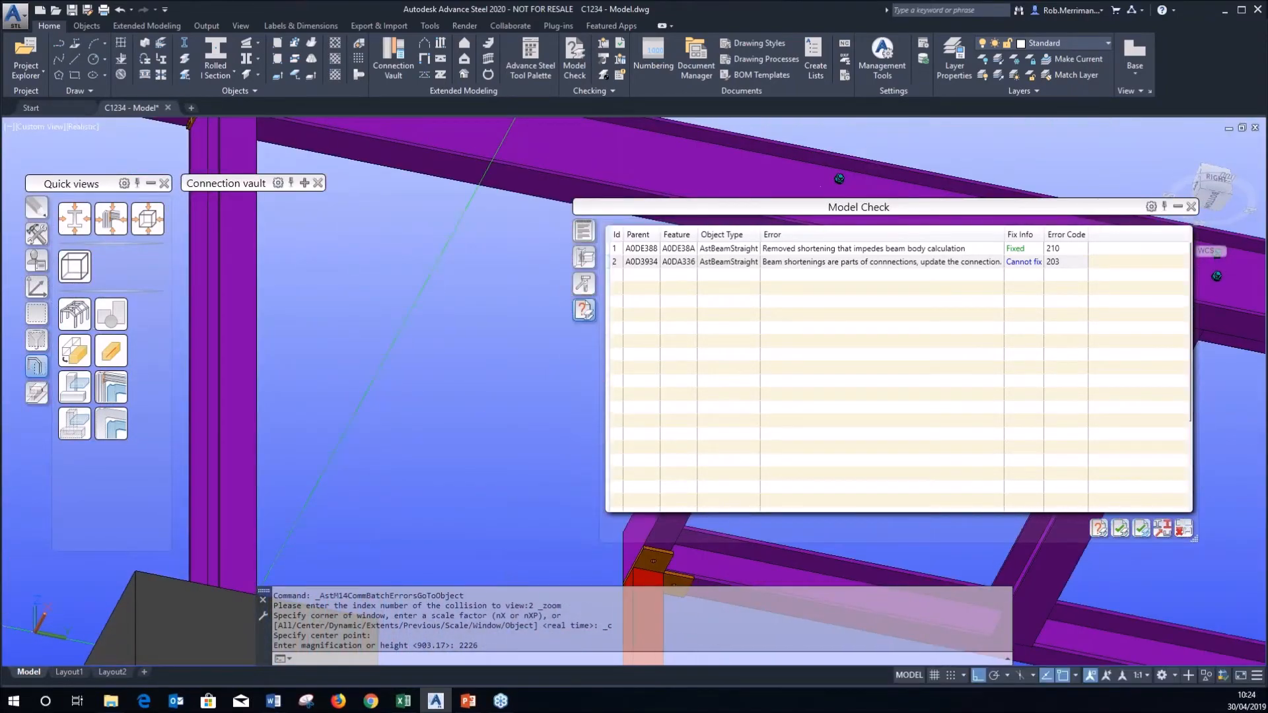
scroll(253, 328, down, 5)
scroll(319, 372, up, 8)
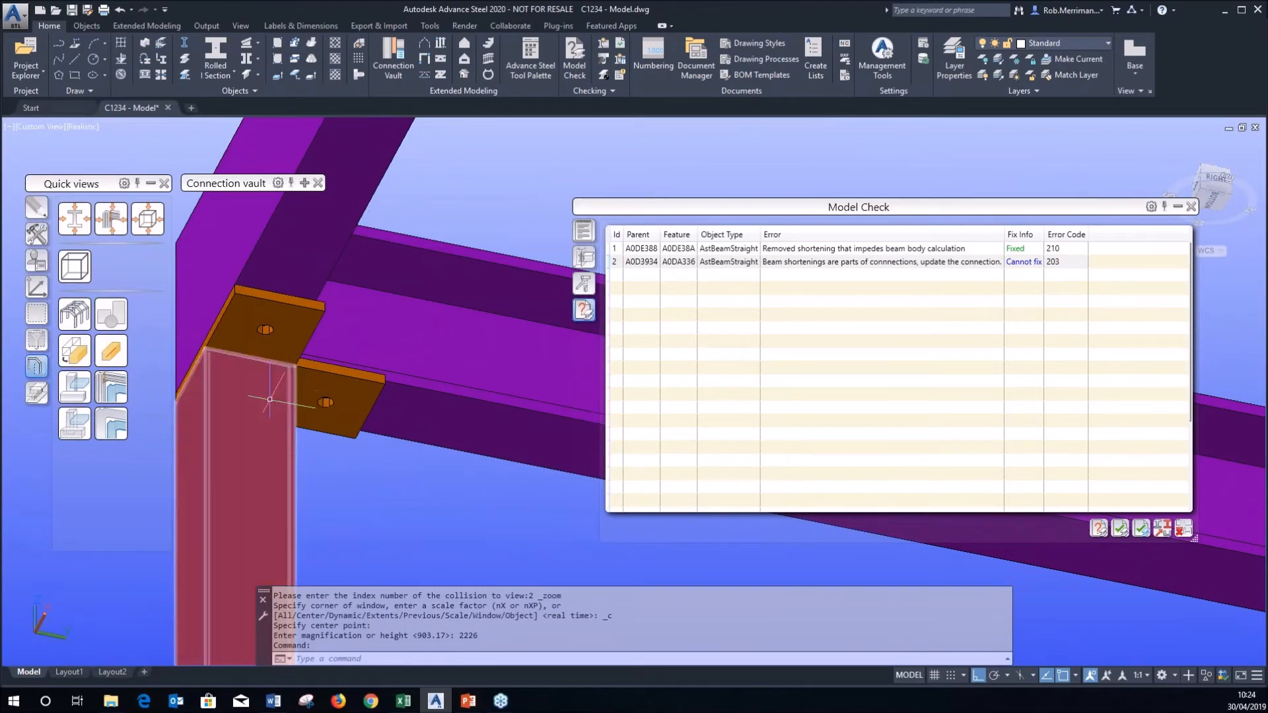
shift+middle_drag(435, 369, 554, 497)
scroll(317, 360, down, 8)
shift+middle_drag(317, 360, 396, 410)
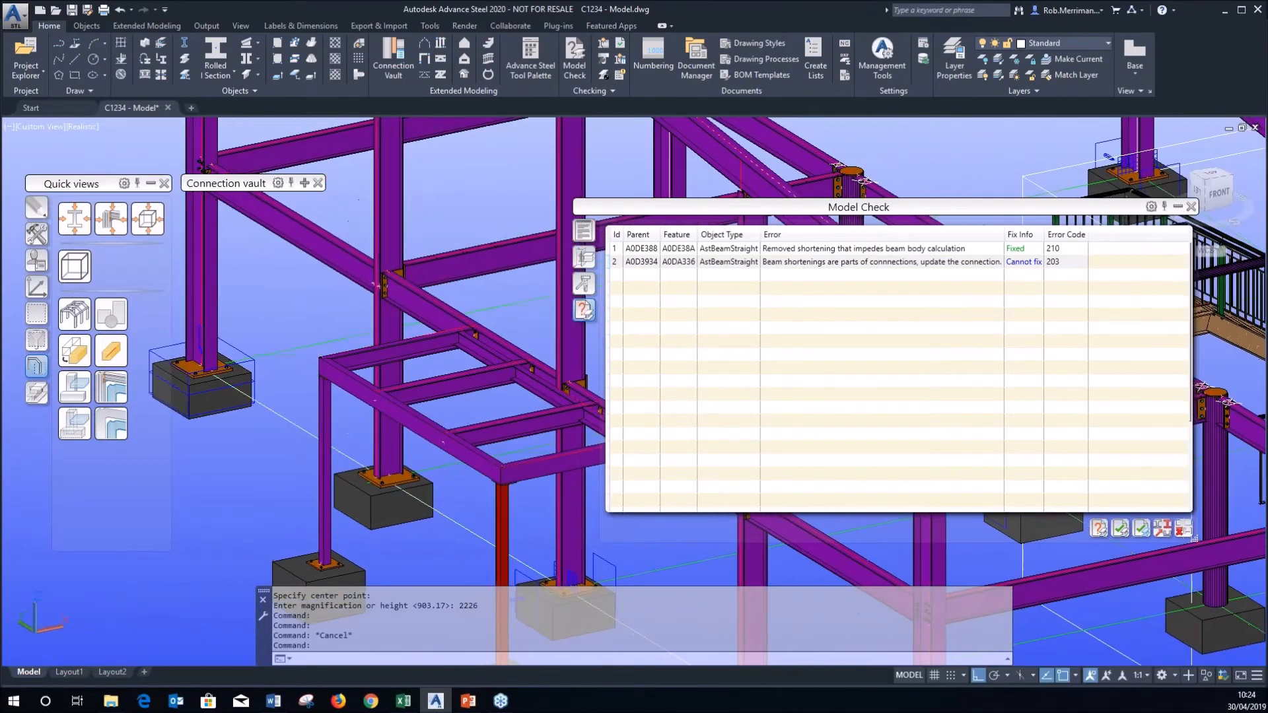
Set the marked column's display type to Features to show its shortenings below the corner beams.
shift+middle_click(521, 512)
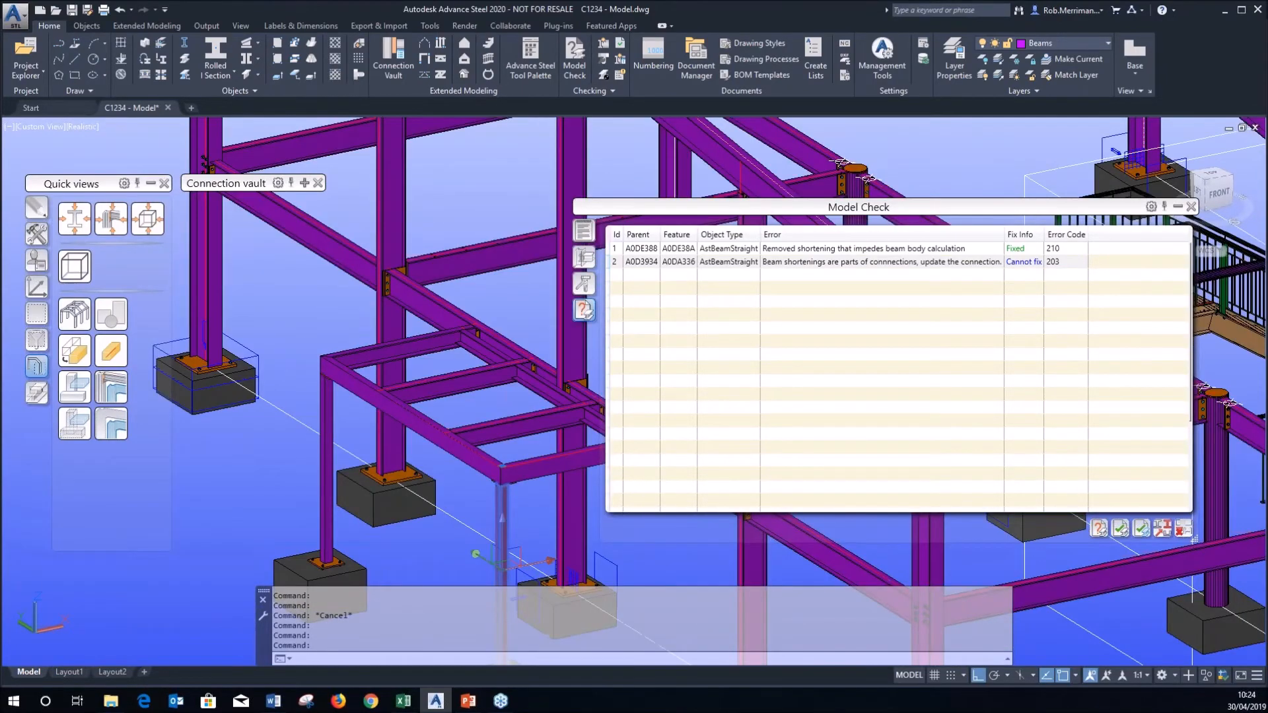
scroll(521, 512, up, 5)
click(37, 391)
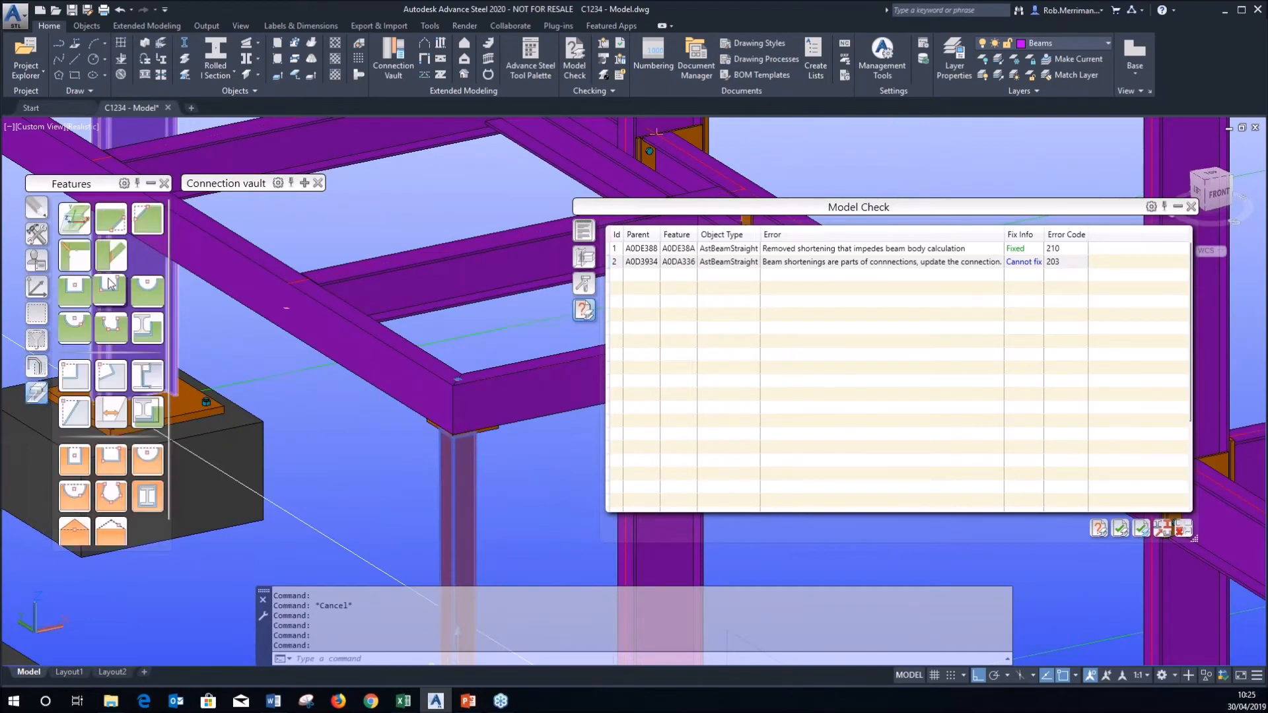
key(Escape)
scroll(470, 451, up, 3)
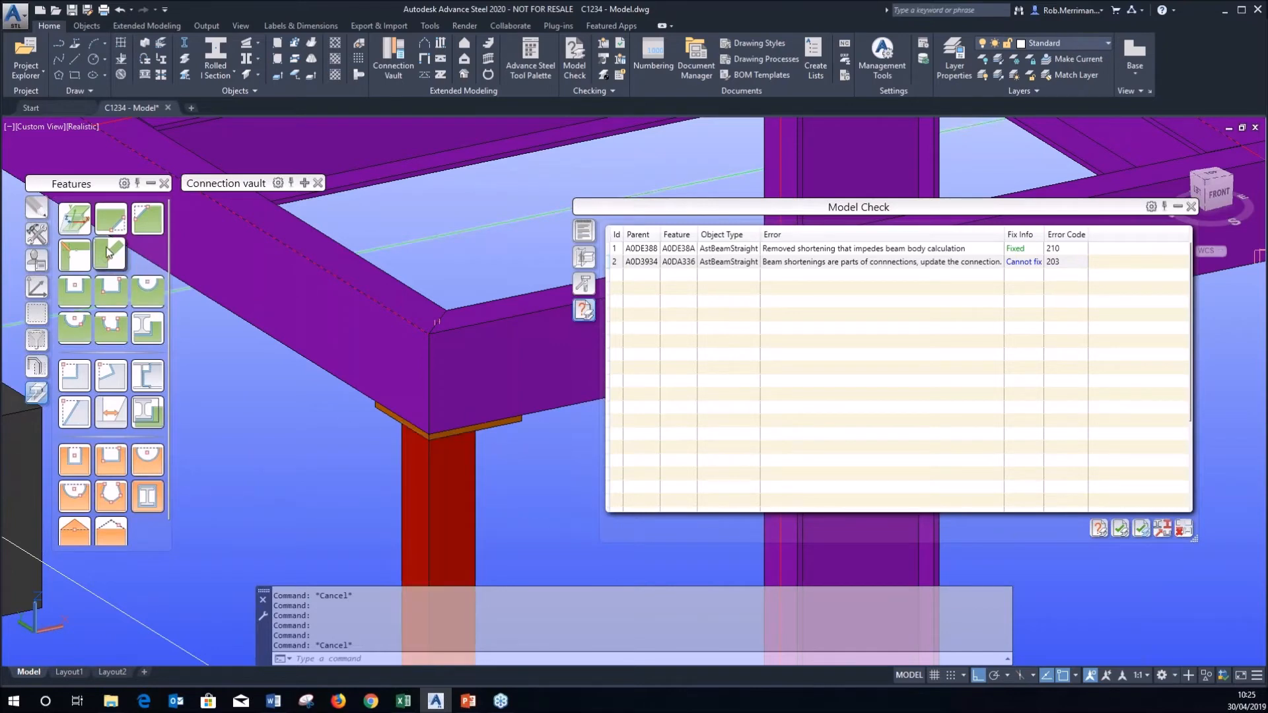
double_click(405, 487)
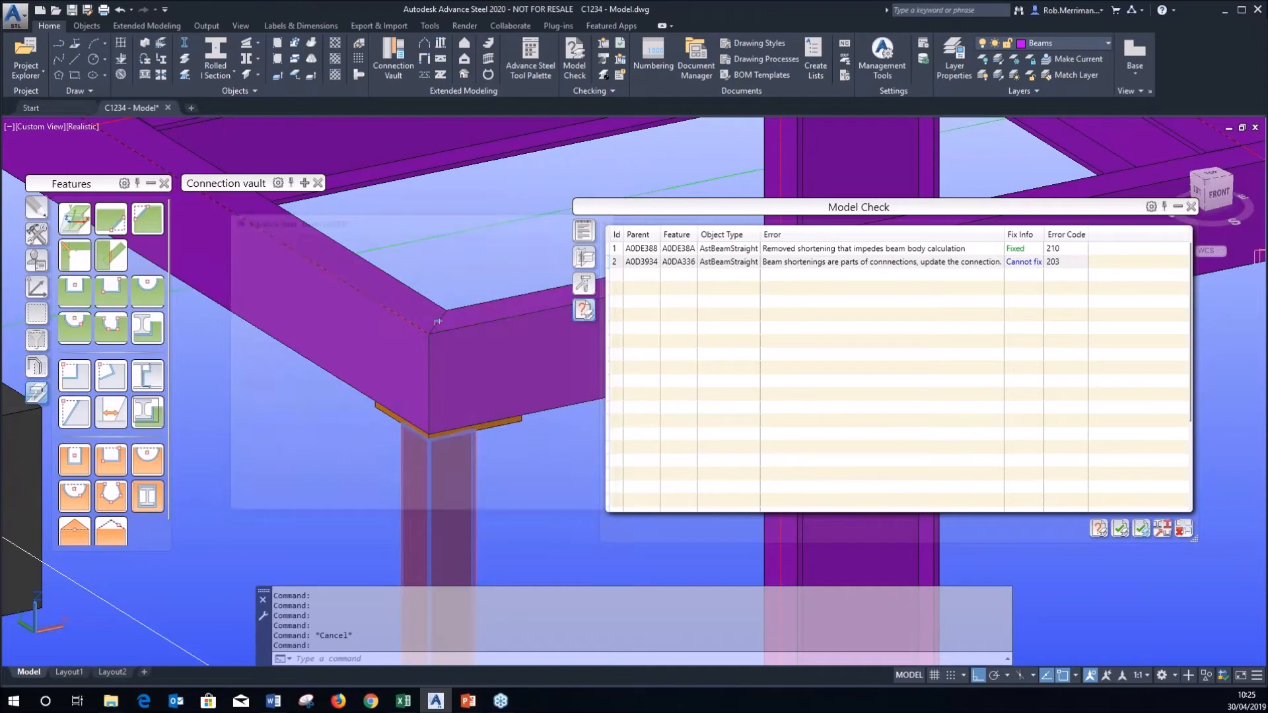
click(273, 341)
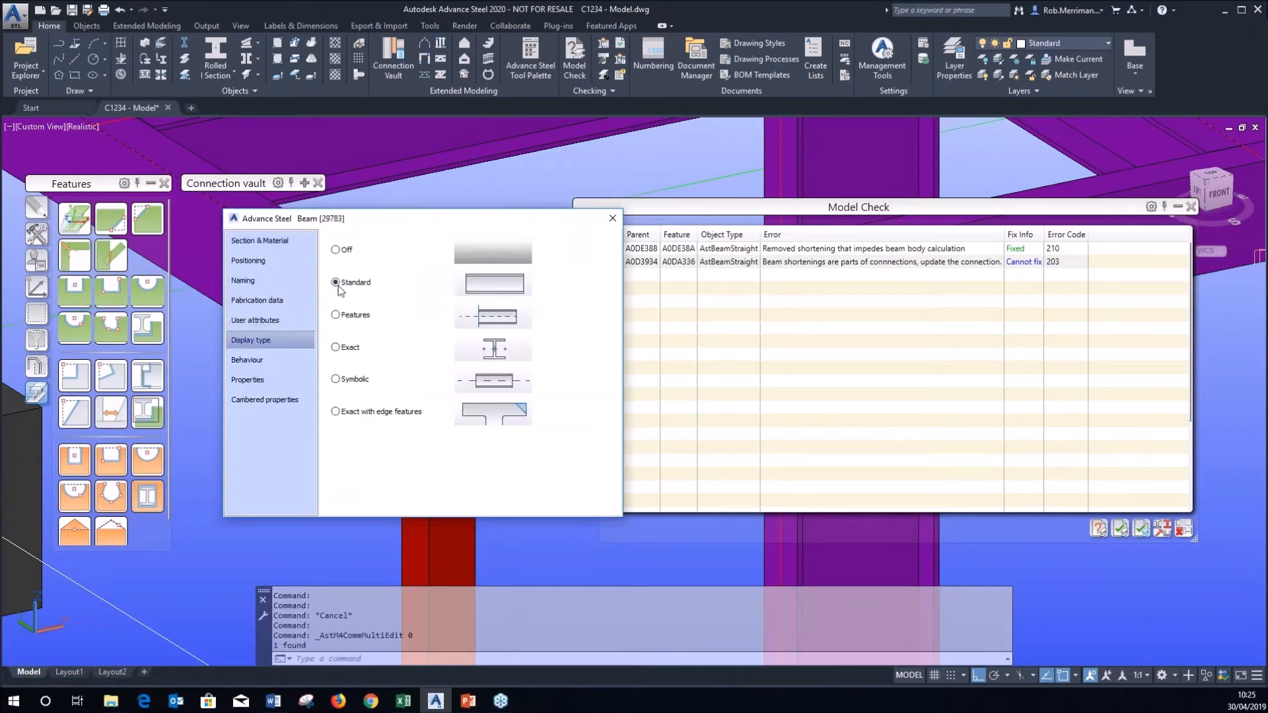
key(Escape)
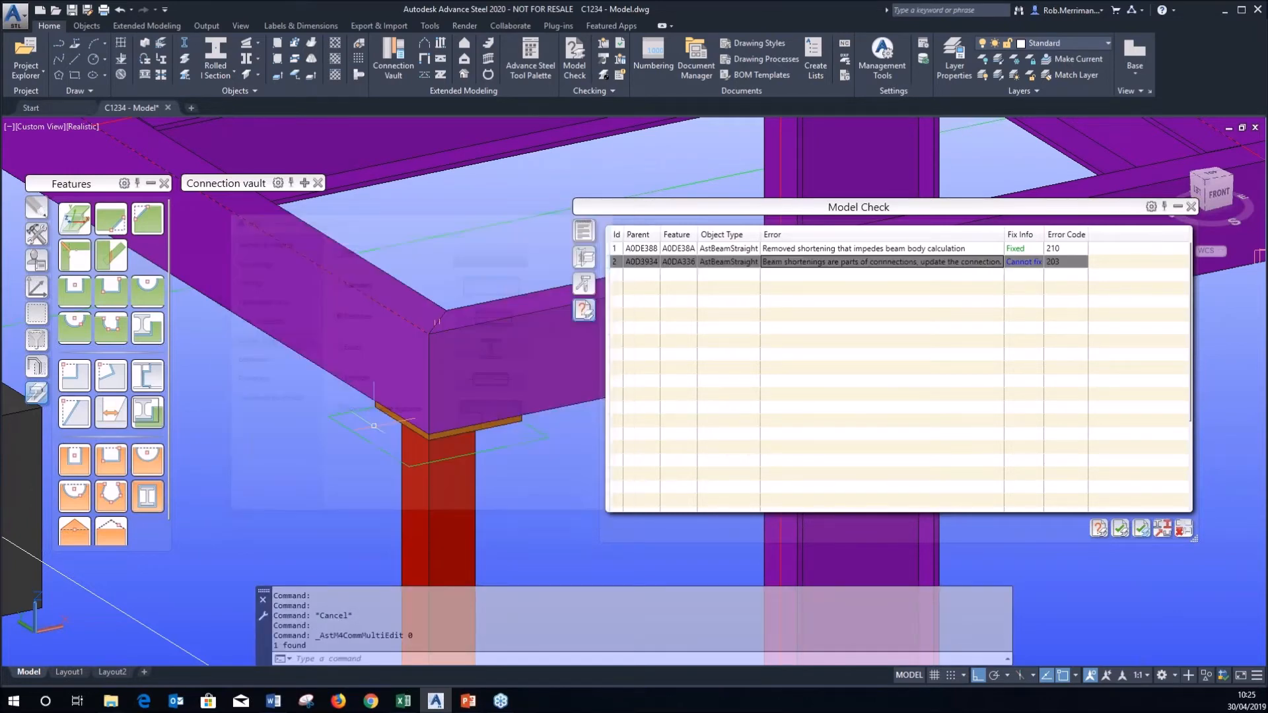
Delete one of the overlapping shortenings at the top of the marked column.
click(371, 441)
click(371, 440)
click(365, 487)
click(343, 426)
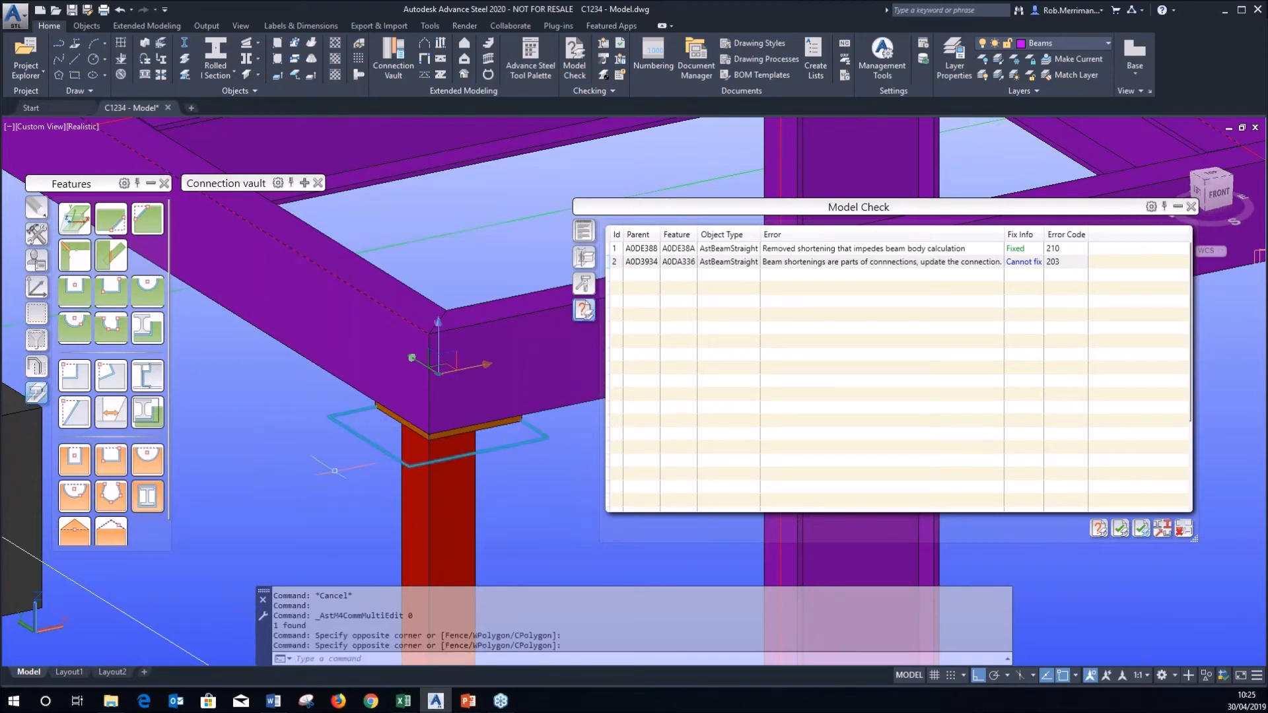
key(Escape)
click(361, 440)
click(346, 496)
key(Delete)
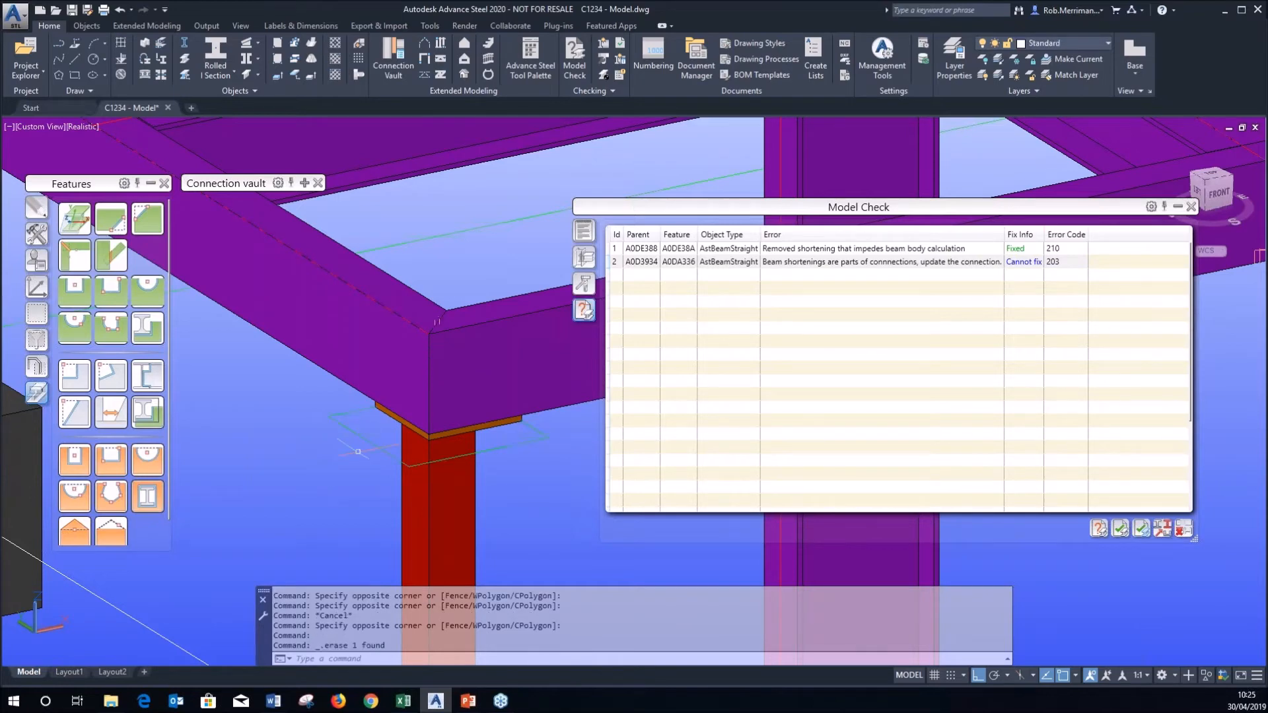
Select the remaining shortening at the column top and re-run the Model Check on the structure.
click(342, 492)
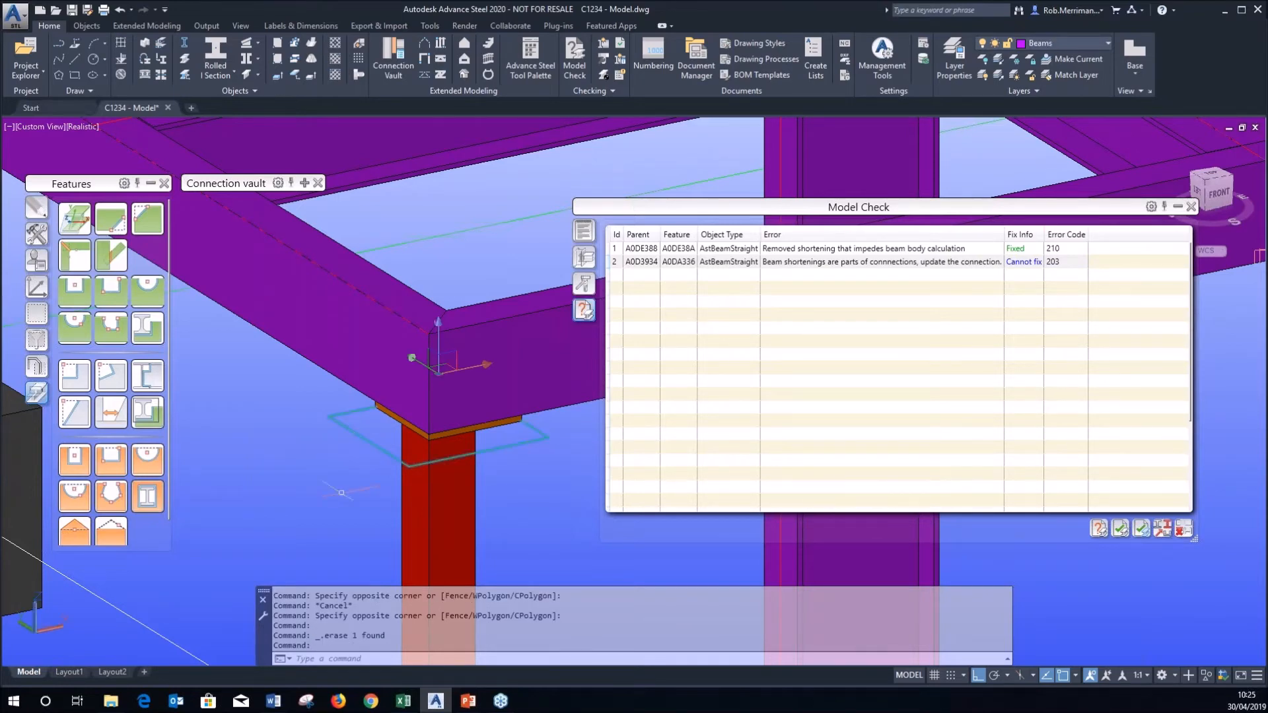
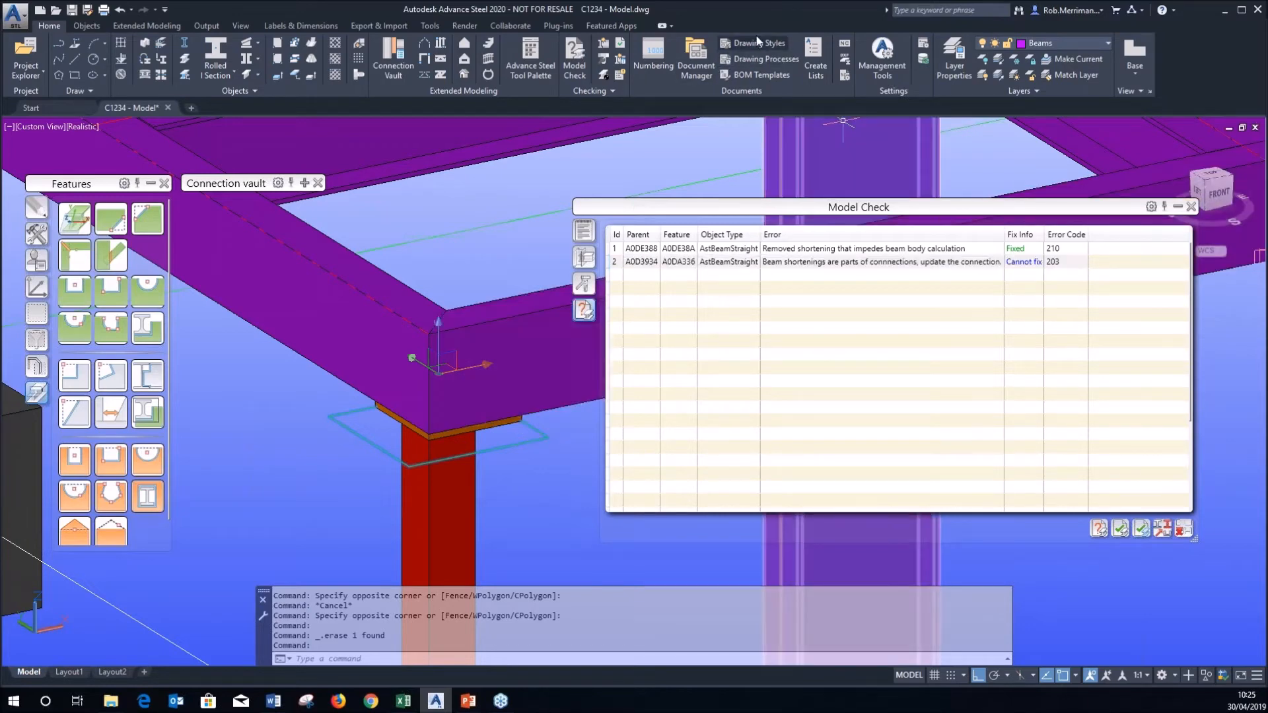
click(572, 60)
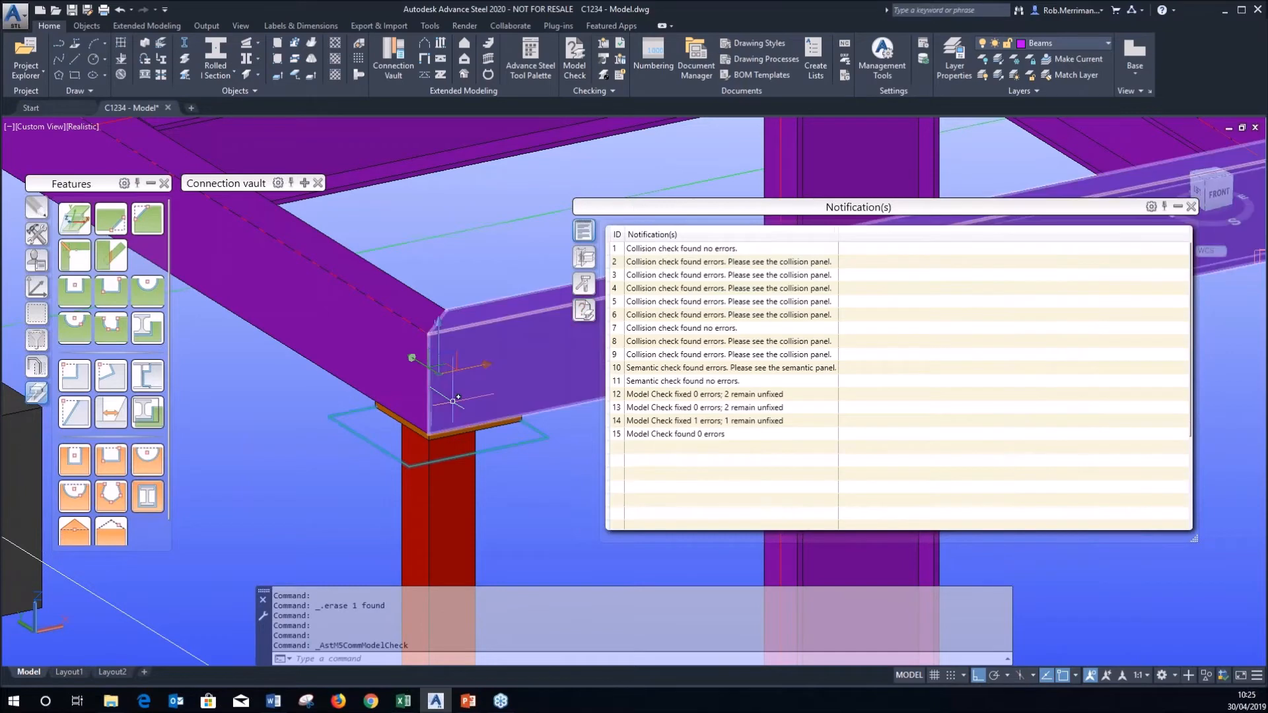
Review the latest Model Check notification, close the notifications window and clear the marking from all objects.
click(654, 435)
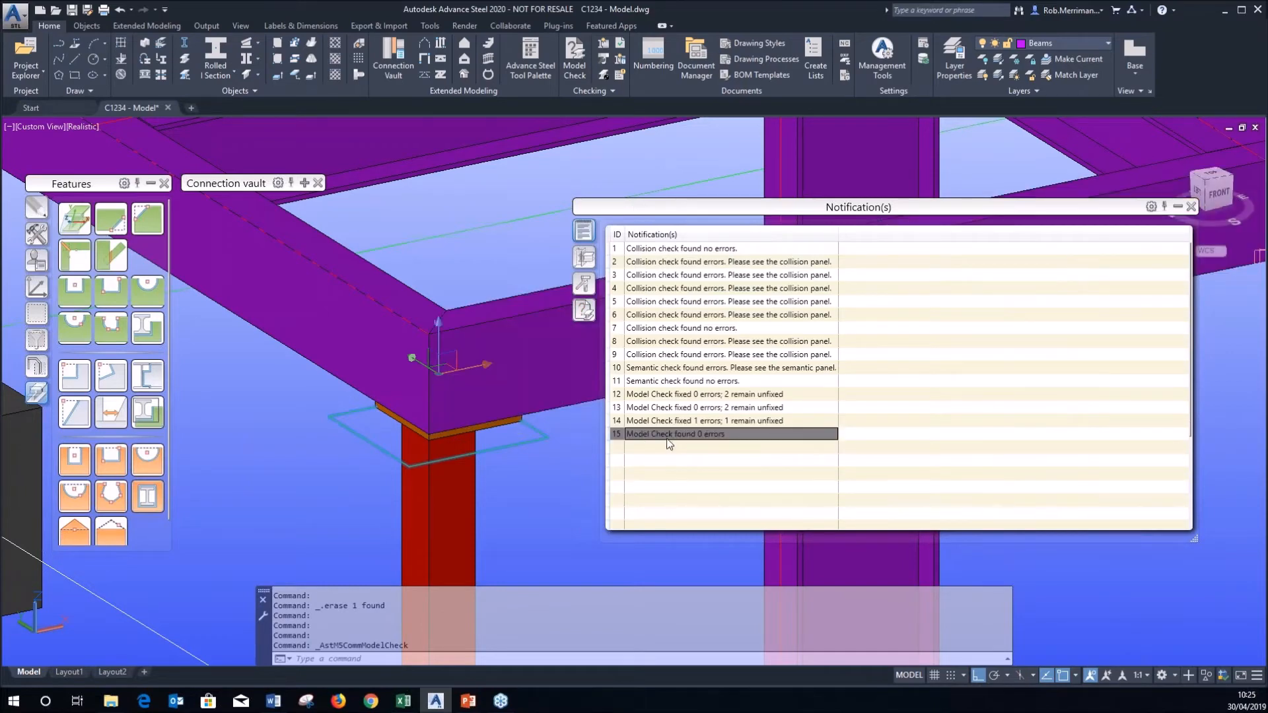
click(1191, 207)
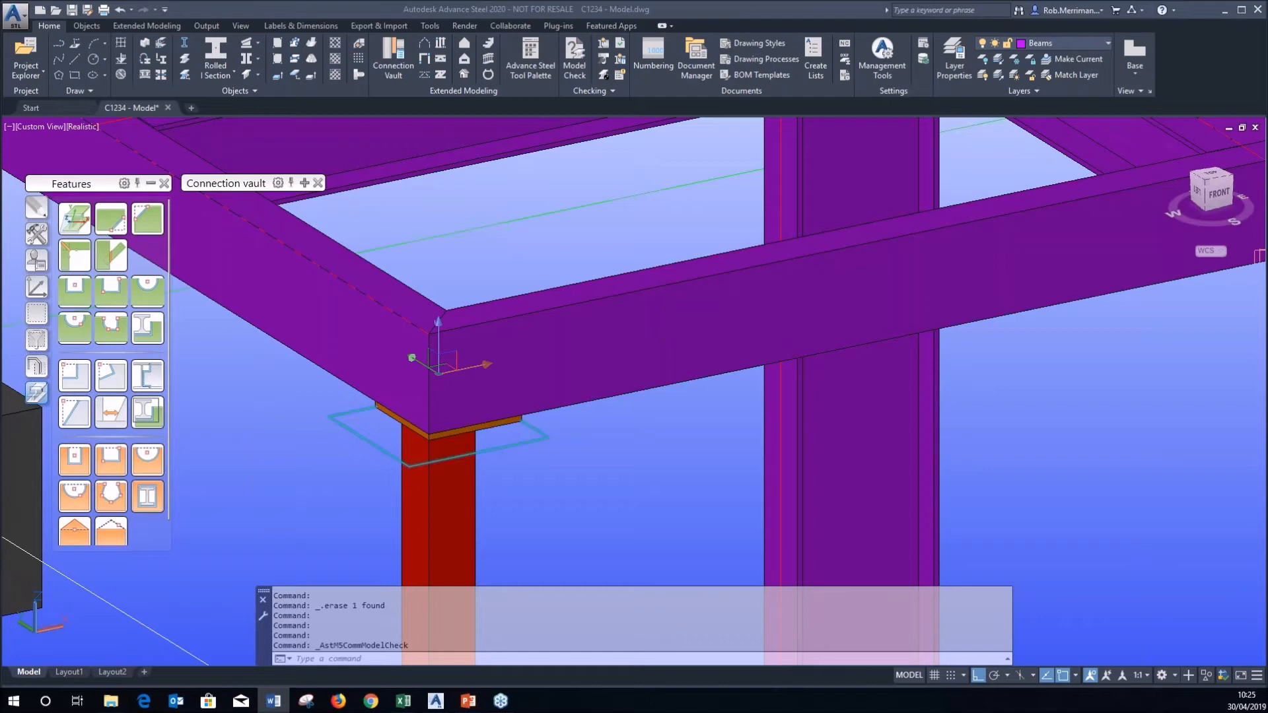
click(37, 312)
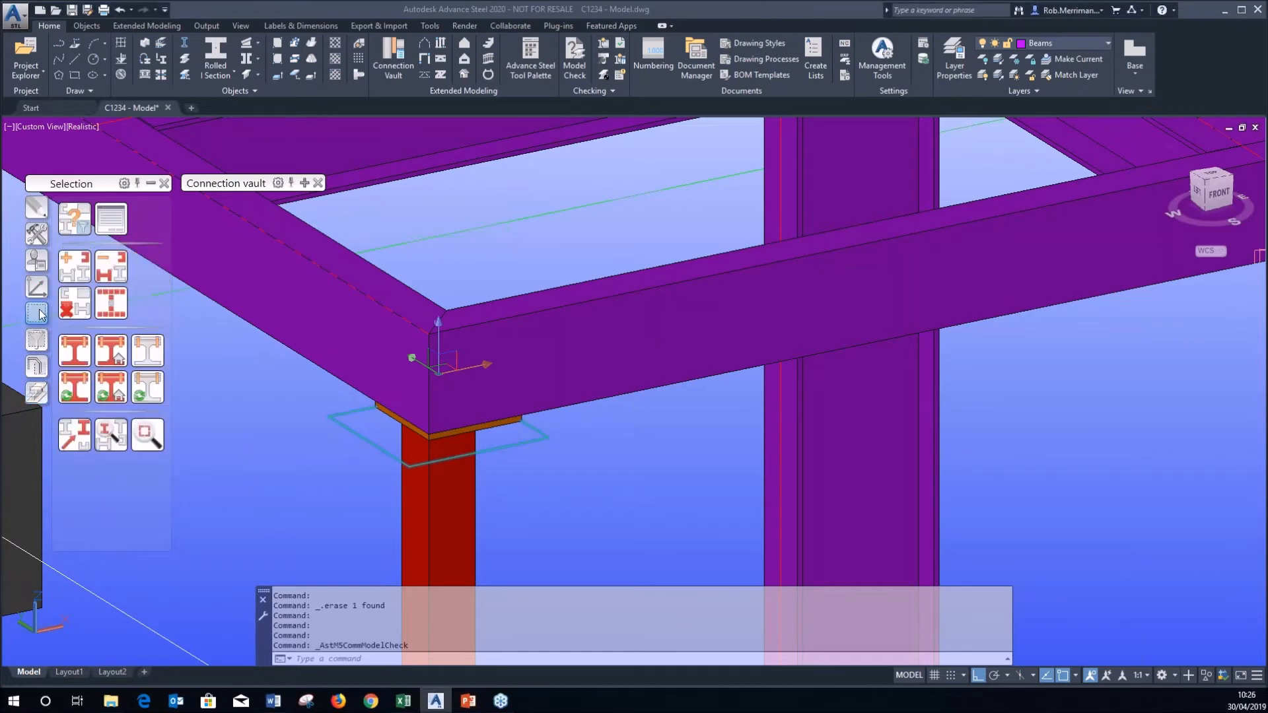
click(74, 309)
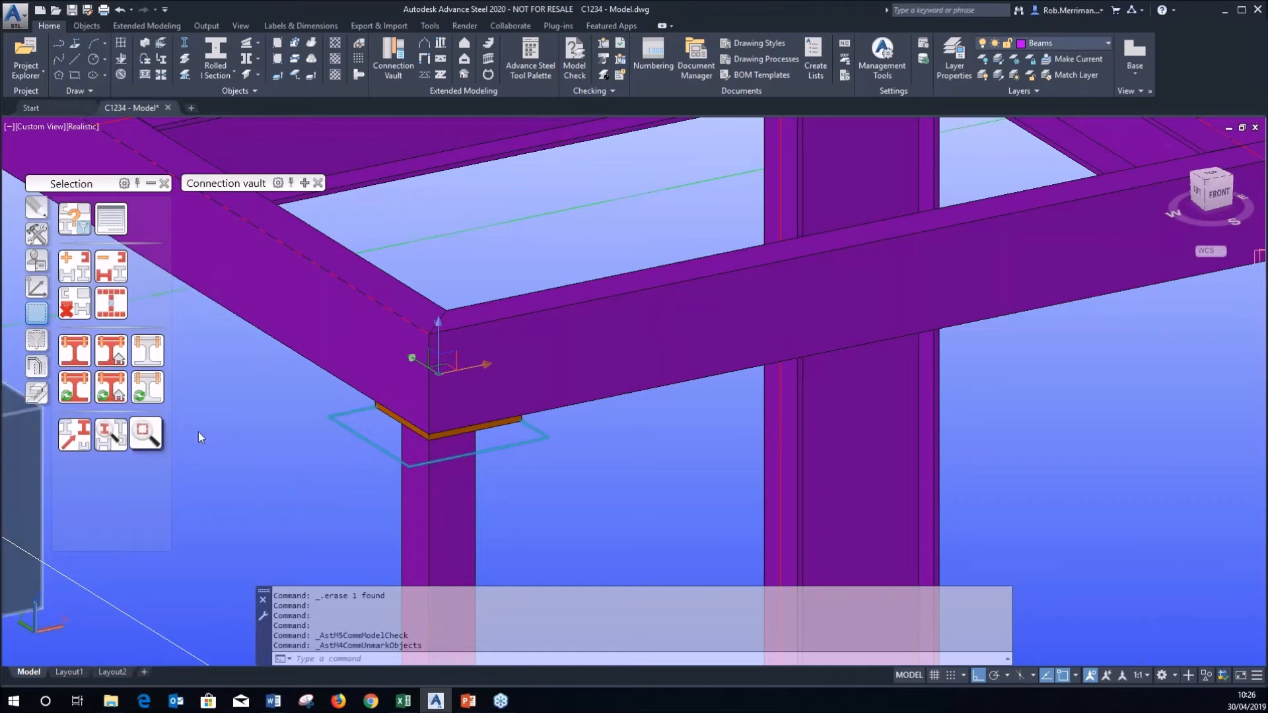
click(592, 461)
key(Escape)
Examine the joint properties of the eaves haunch to flange connection at the end frame's corner column, then close them.
scroll(591, 461, down, 10)
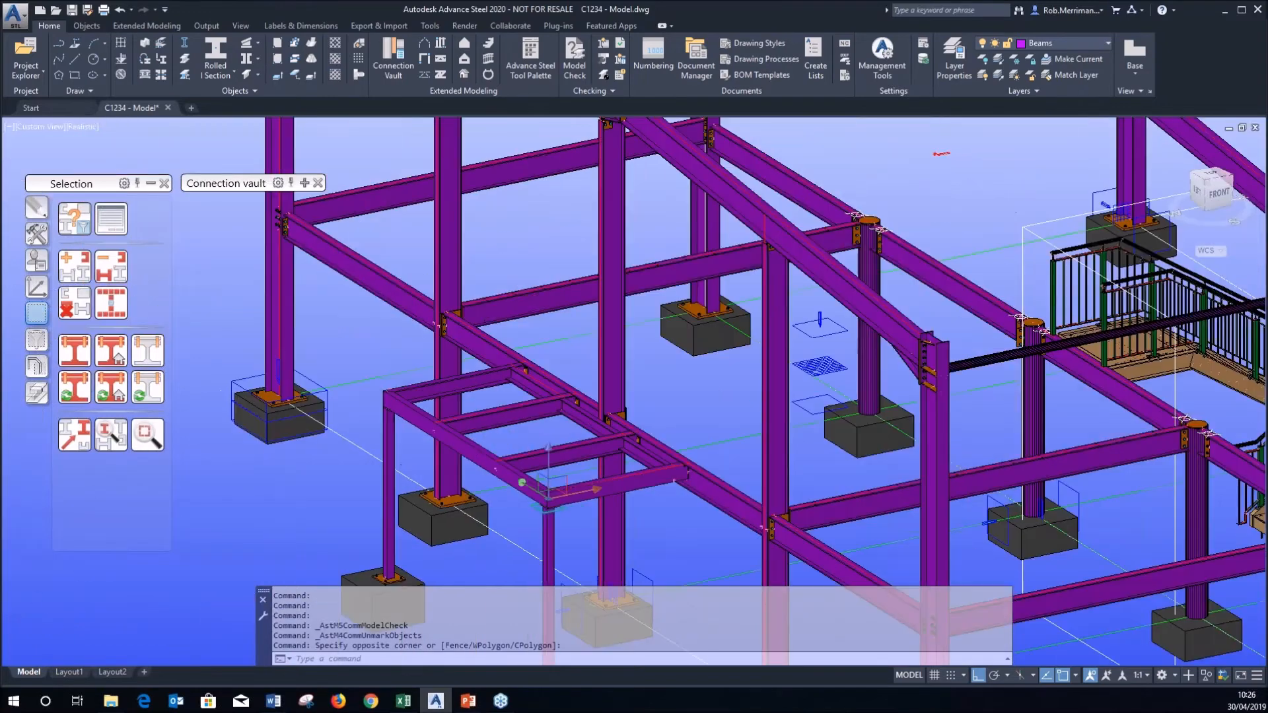
scroll(463, 348, up, 12)
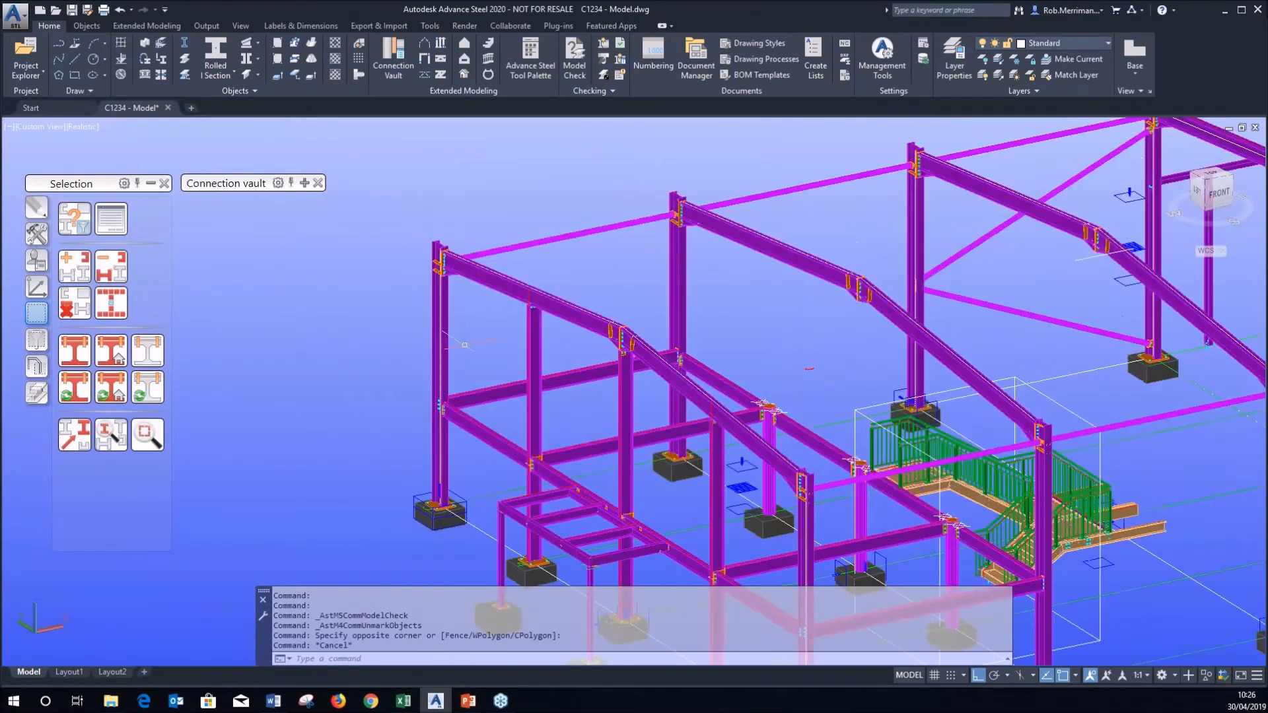
shift+middle_drag(449, 246, 524, 263)
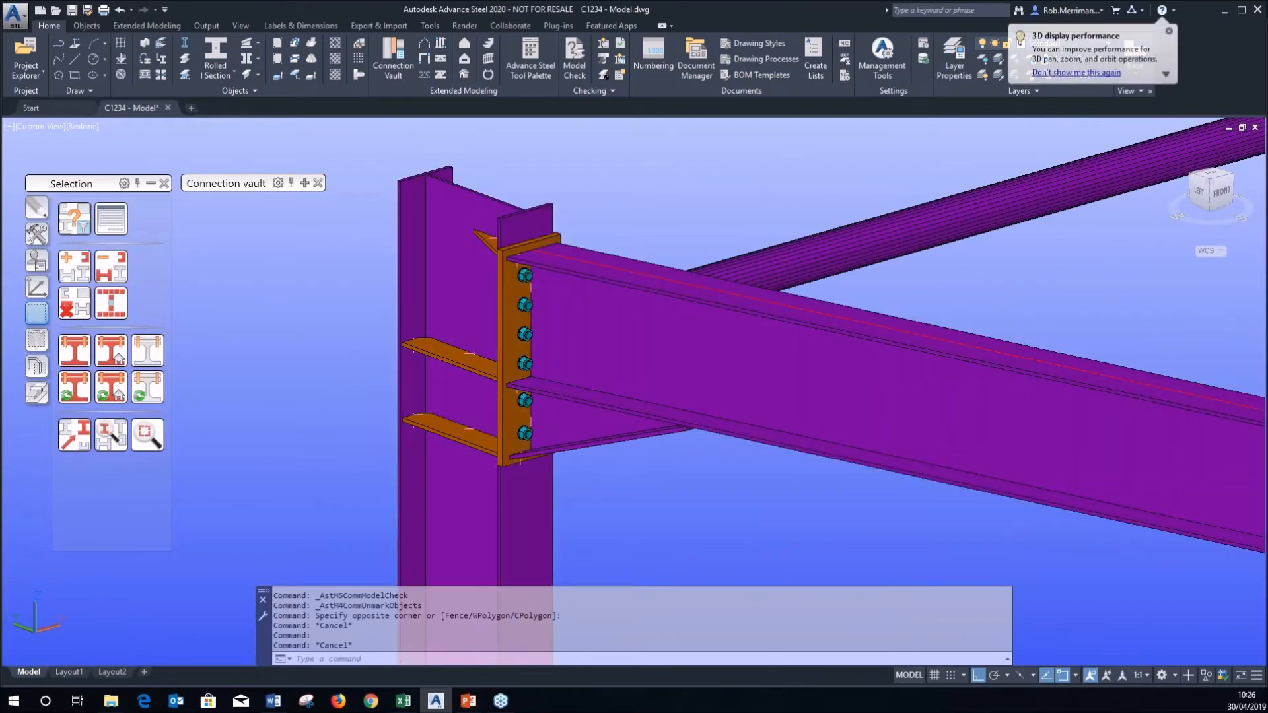
click(506, 275)
right_click(609, 202)
click(672, 391)
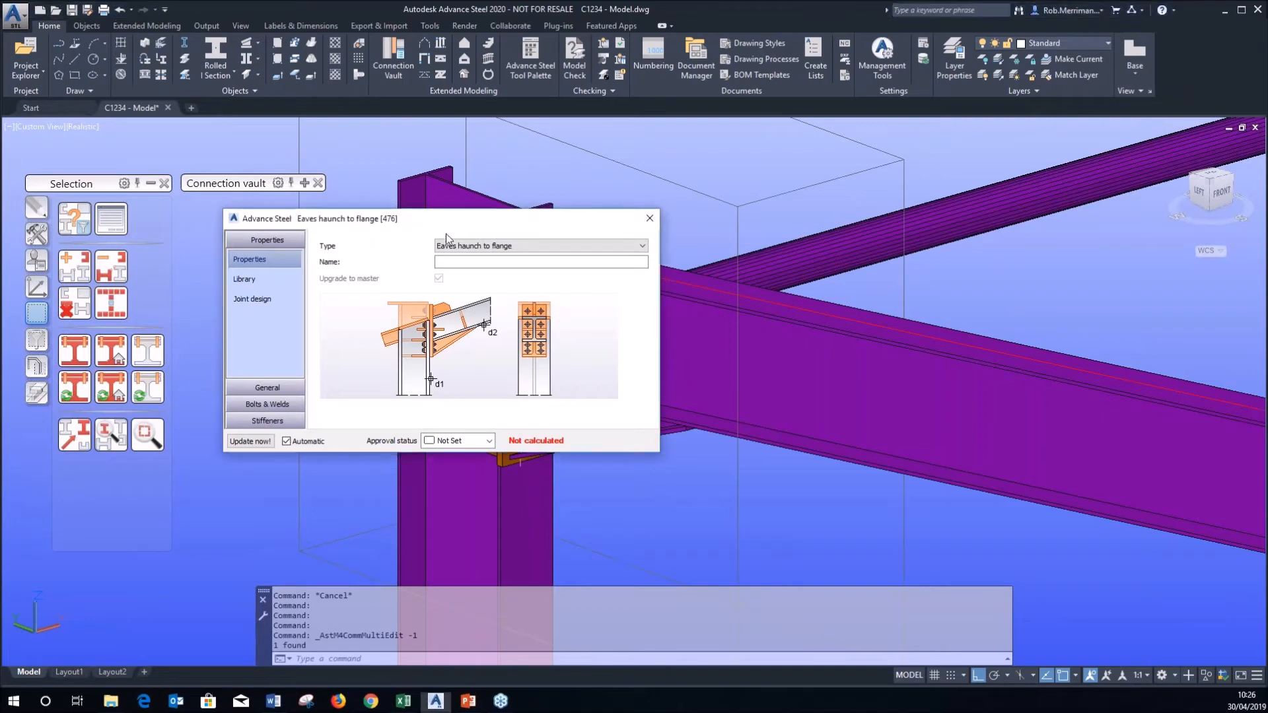
drag(566, 224, 1051, 265)
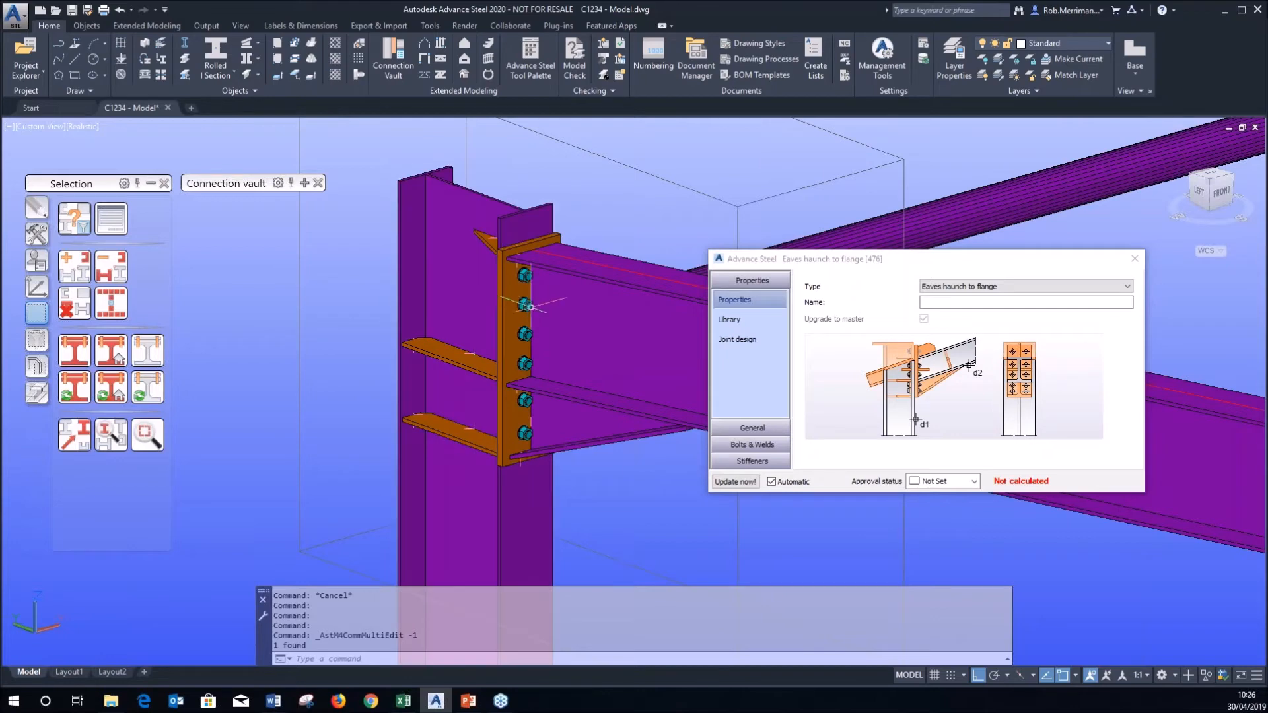
mouse_move(530, 306)
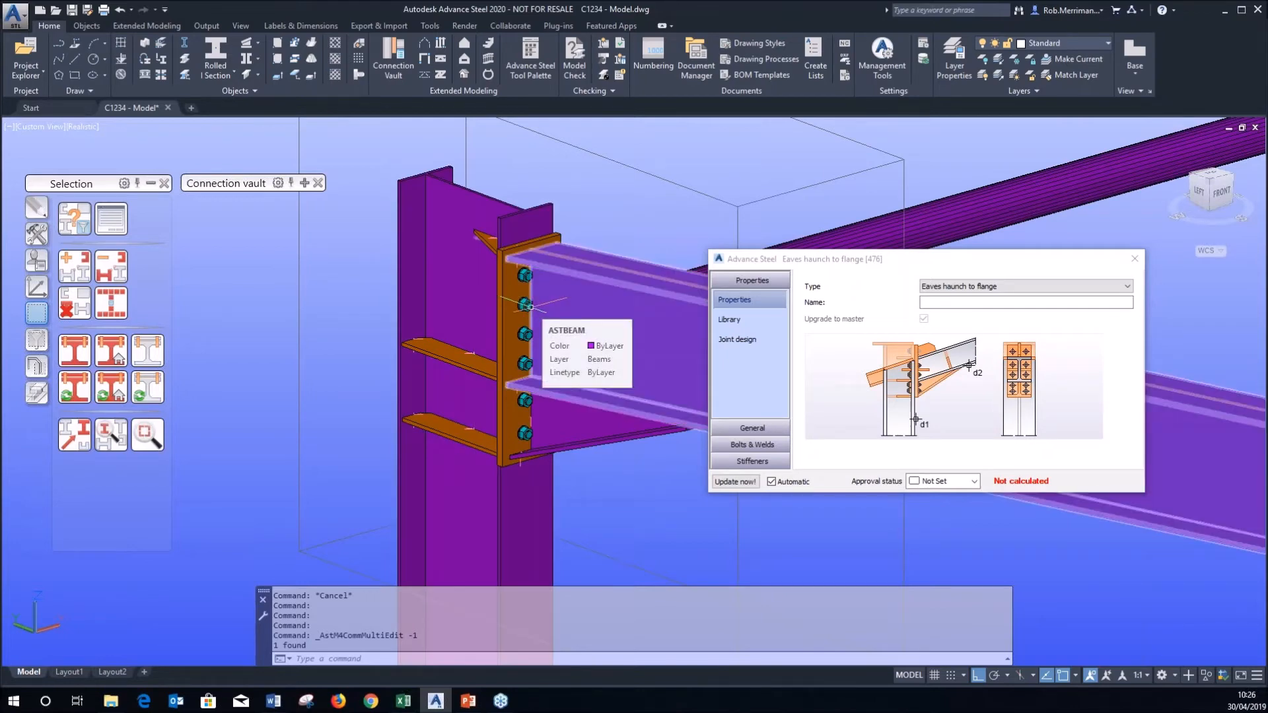
click(1135, 259)
click(36, 392)
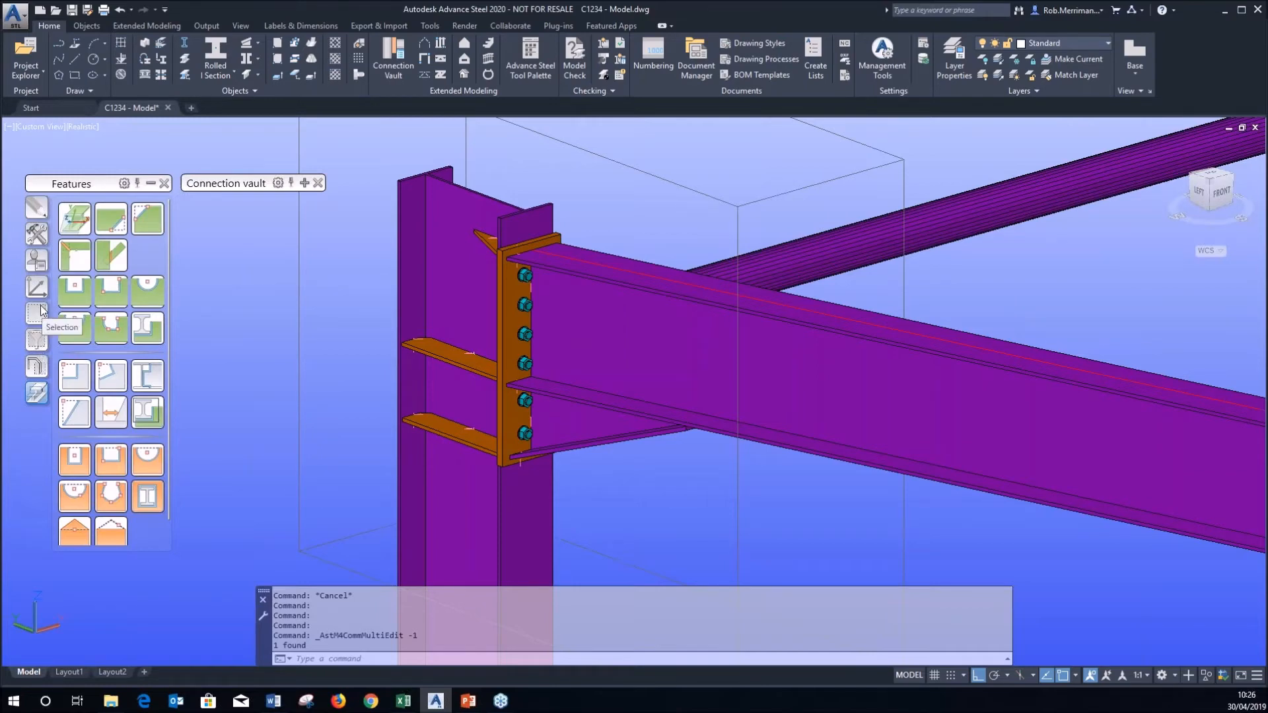
mouse_move(401, 365)
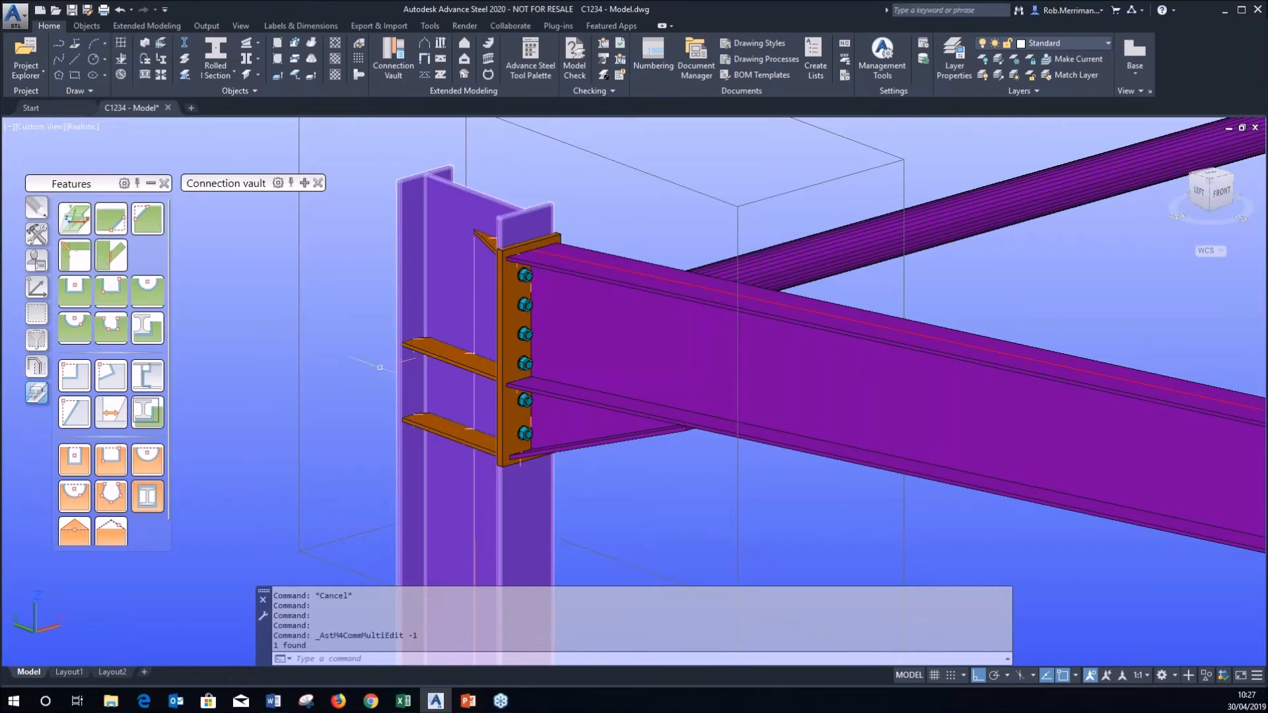
Run the check for loose single parts on the whole structure and acknowledge its message.
scroll(350, 266, down, 4)
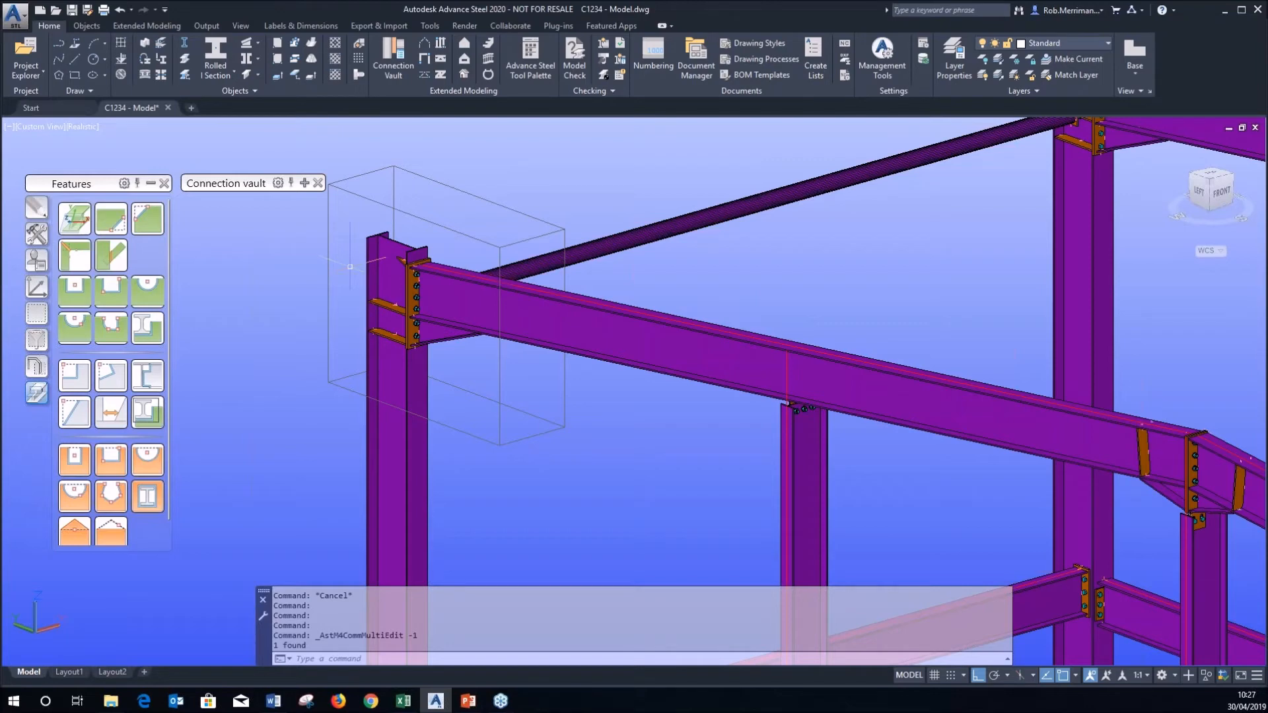
scroll(286, 296, down, 5)
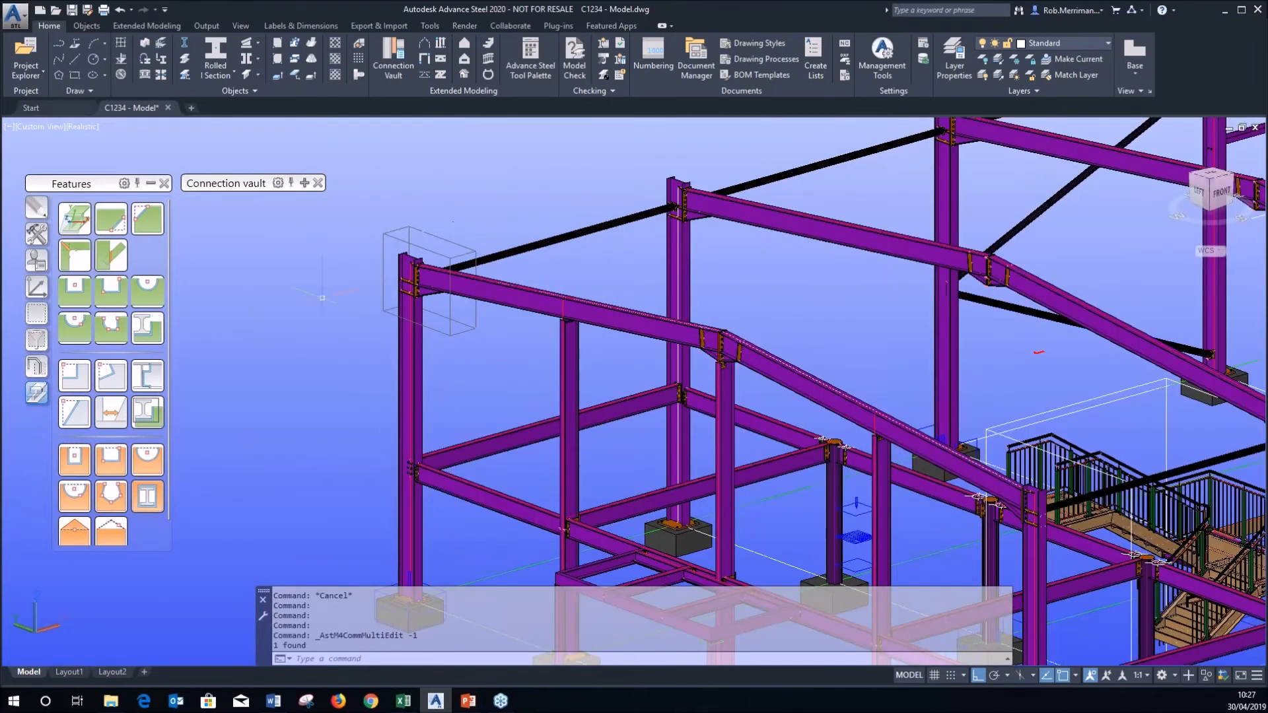
click(206, 25)
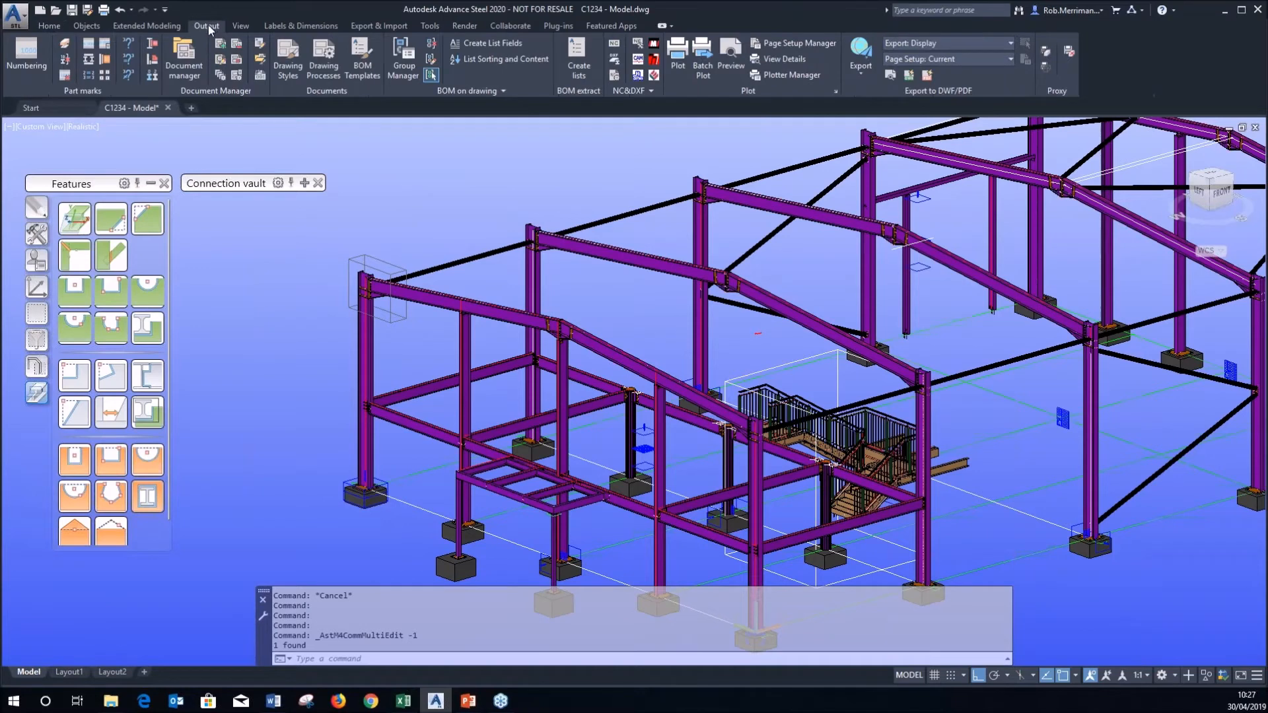
click(153, 61)
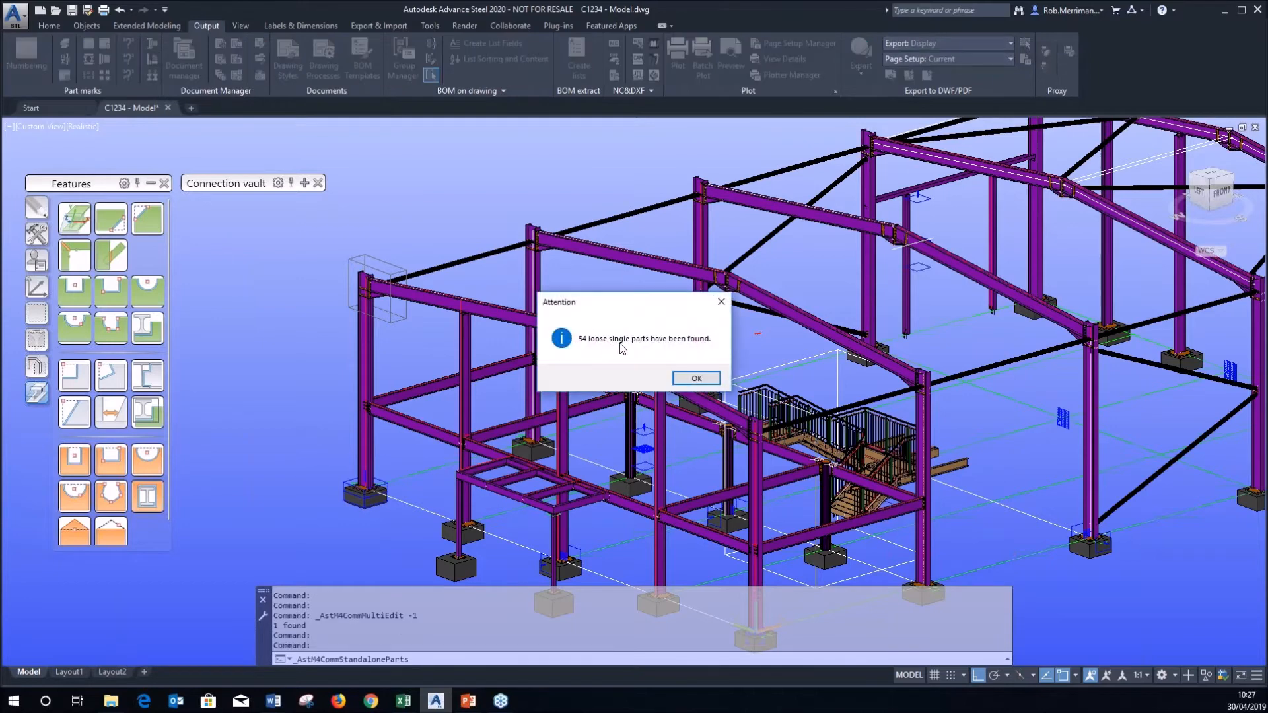
click(695, 378)
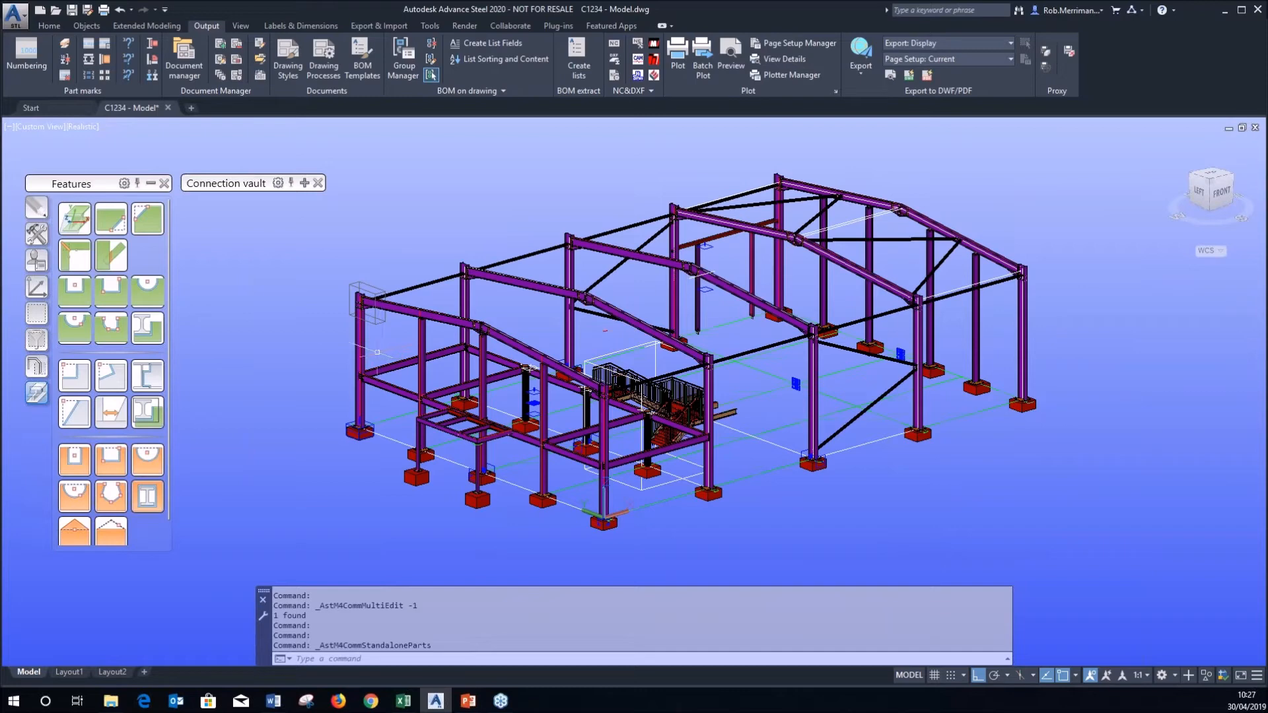
Select the marked loose parts, show only those in the view and clear their marking.
click(36, 314)
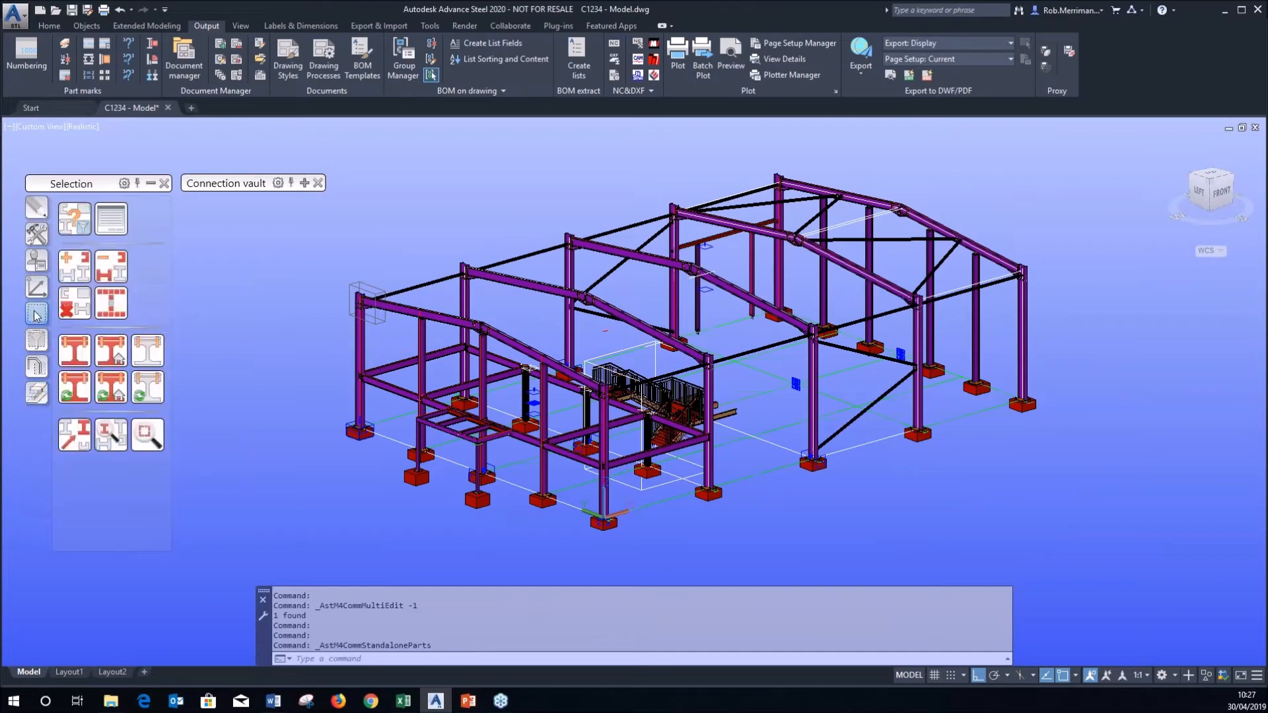
click(109, 302)
click(245, 314)
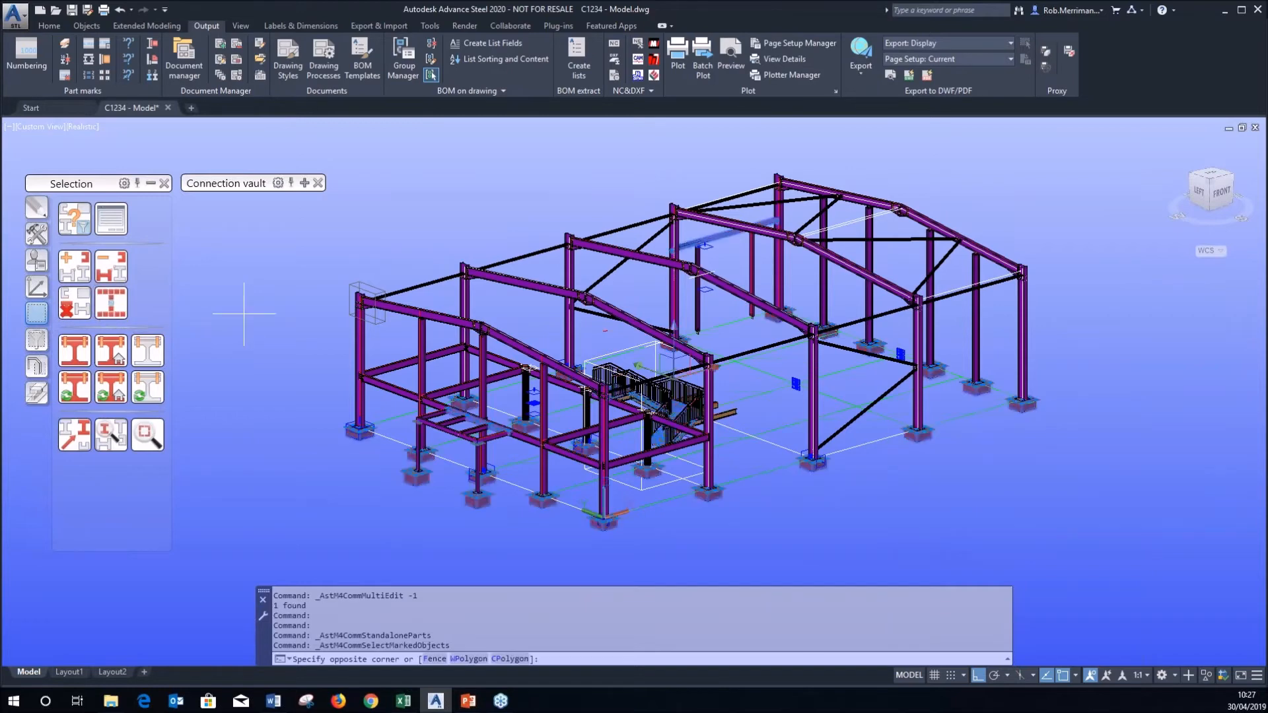
click(218, 290)
click(39, 364)
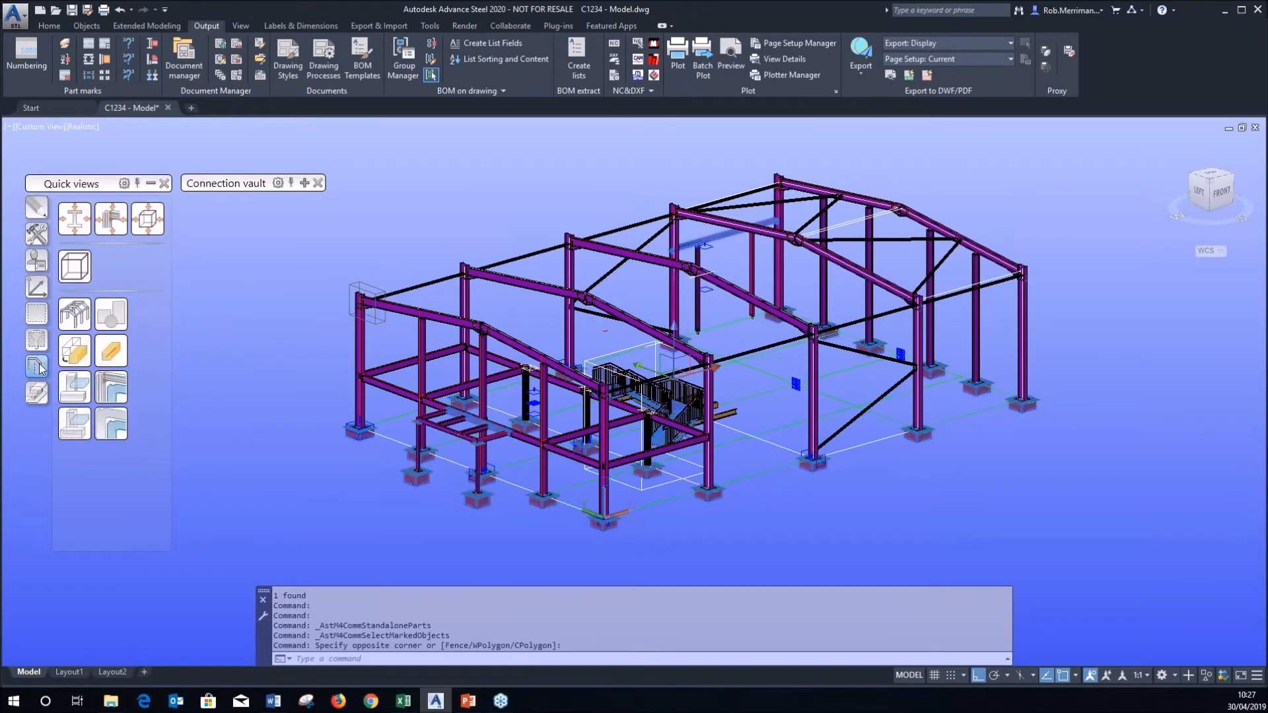
click(74, 424)
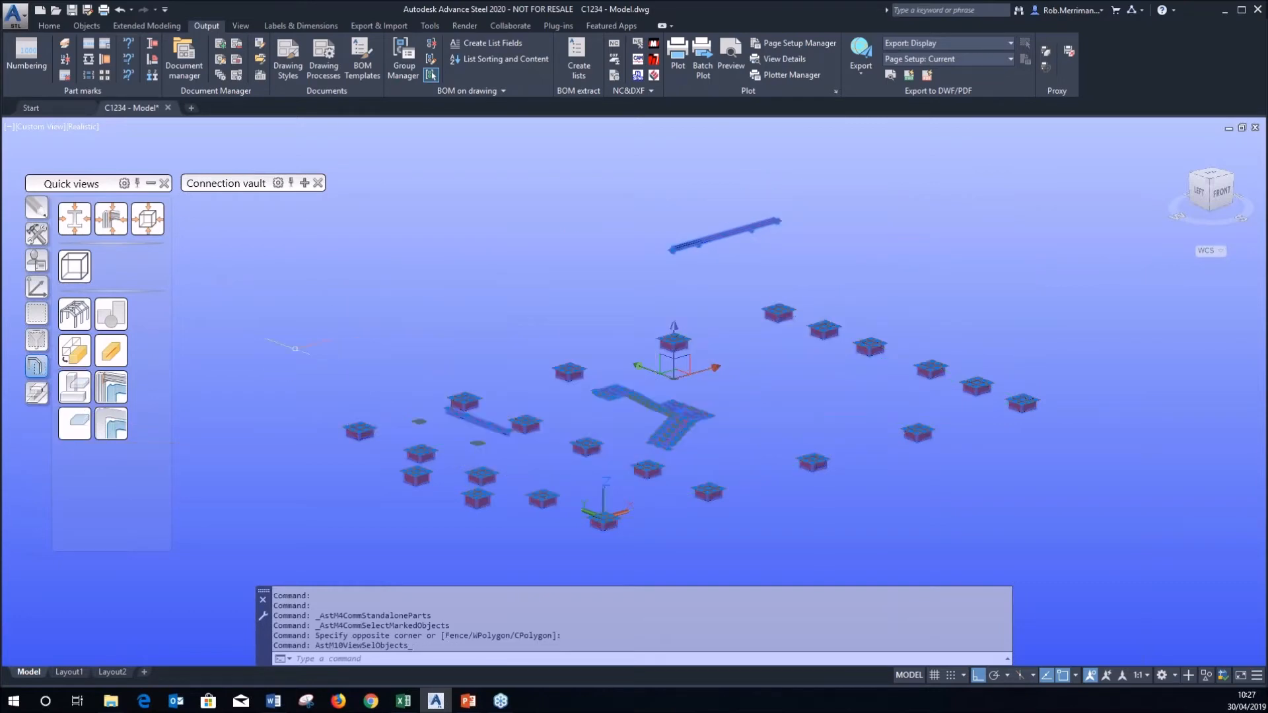
key(Escape)
click(35, 315)
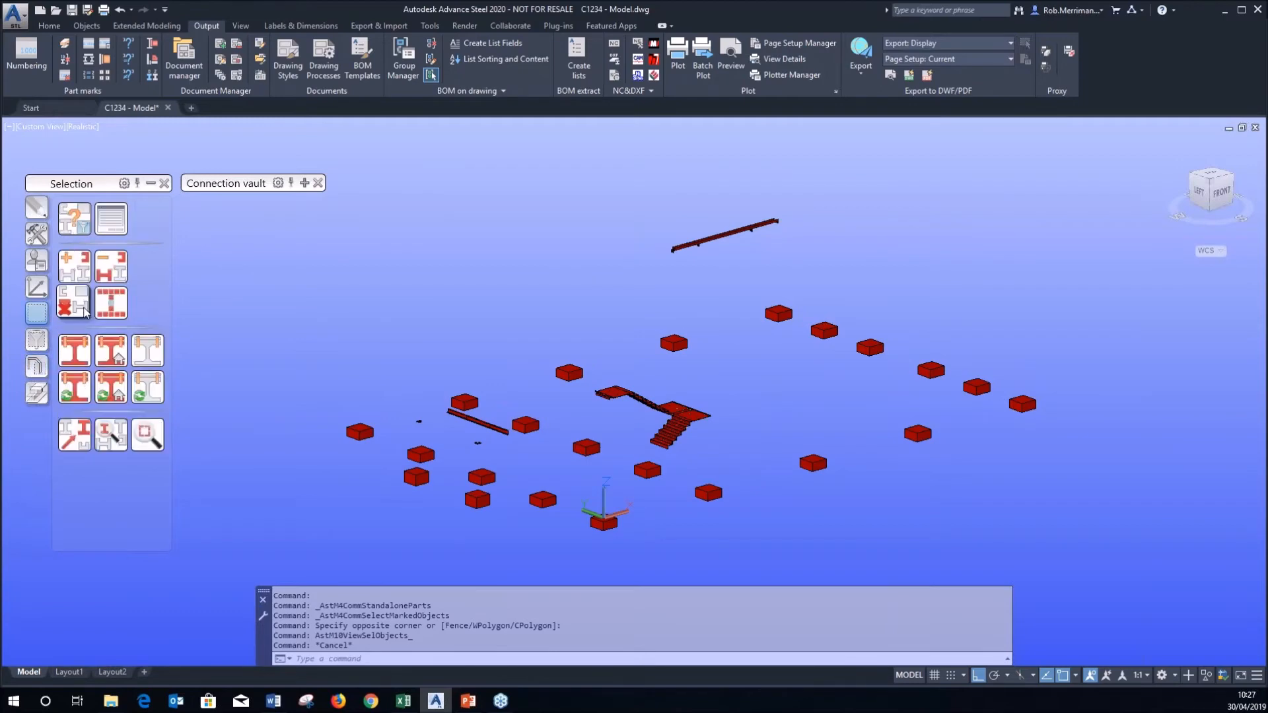
click(73, 303)
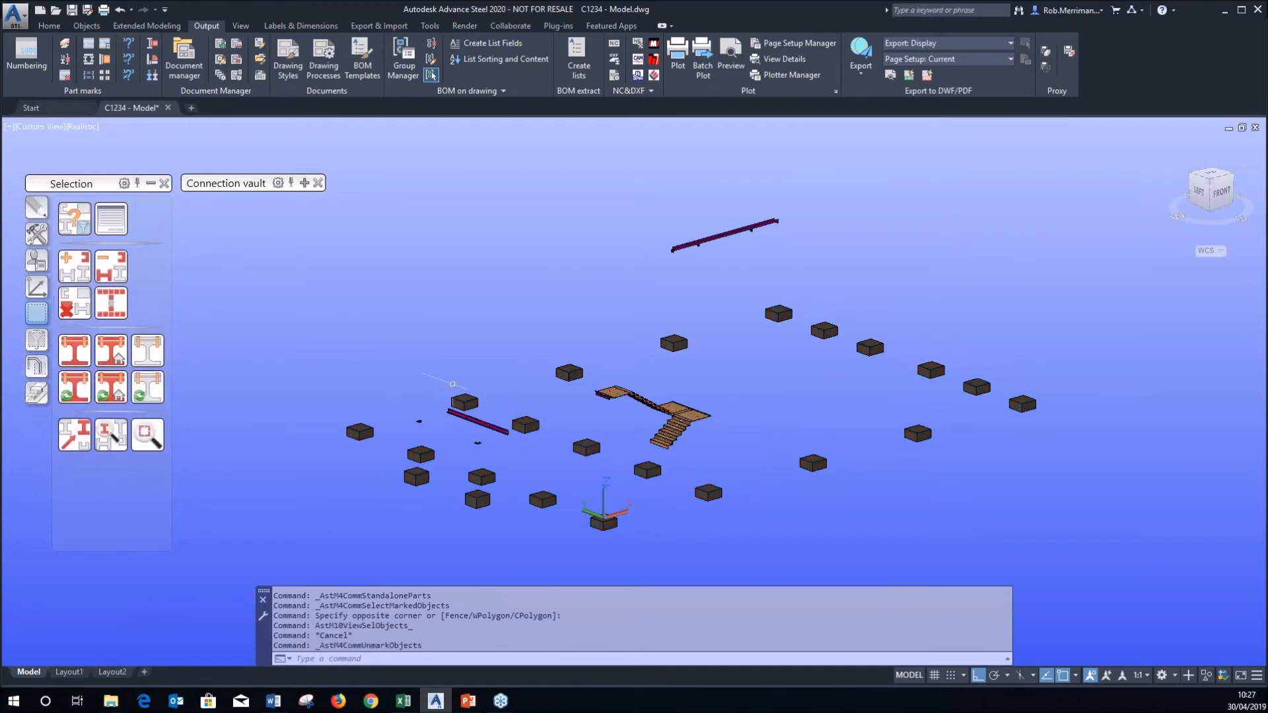
Select all the concrete footings by object type and hide them, leaving the loose beams and stair parts on display.
click(34, 343)
click(100, 459)
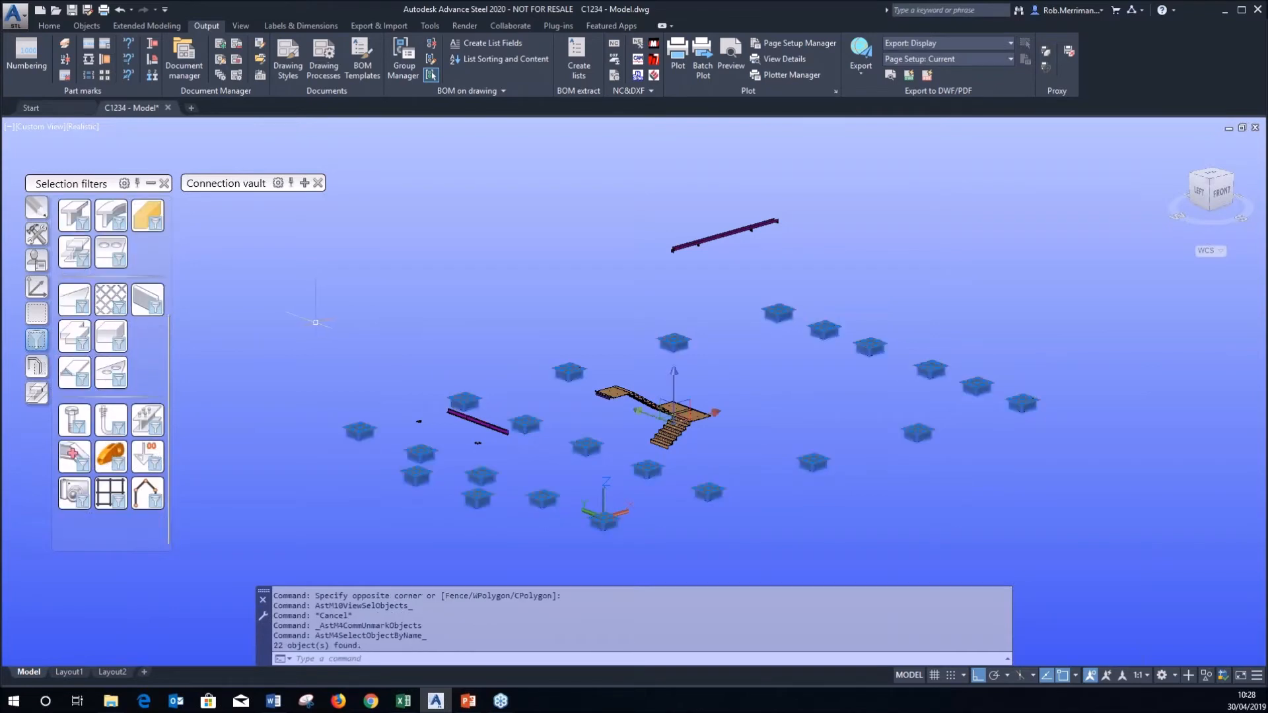
click(37, 366)
click(74, 387)
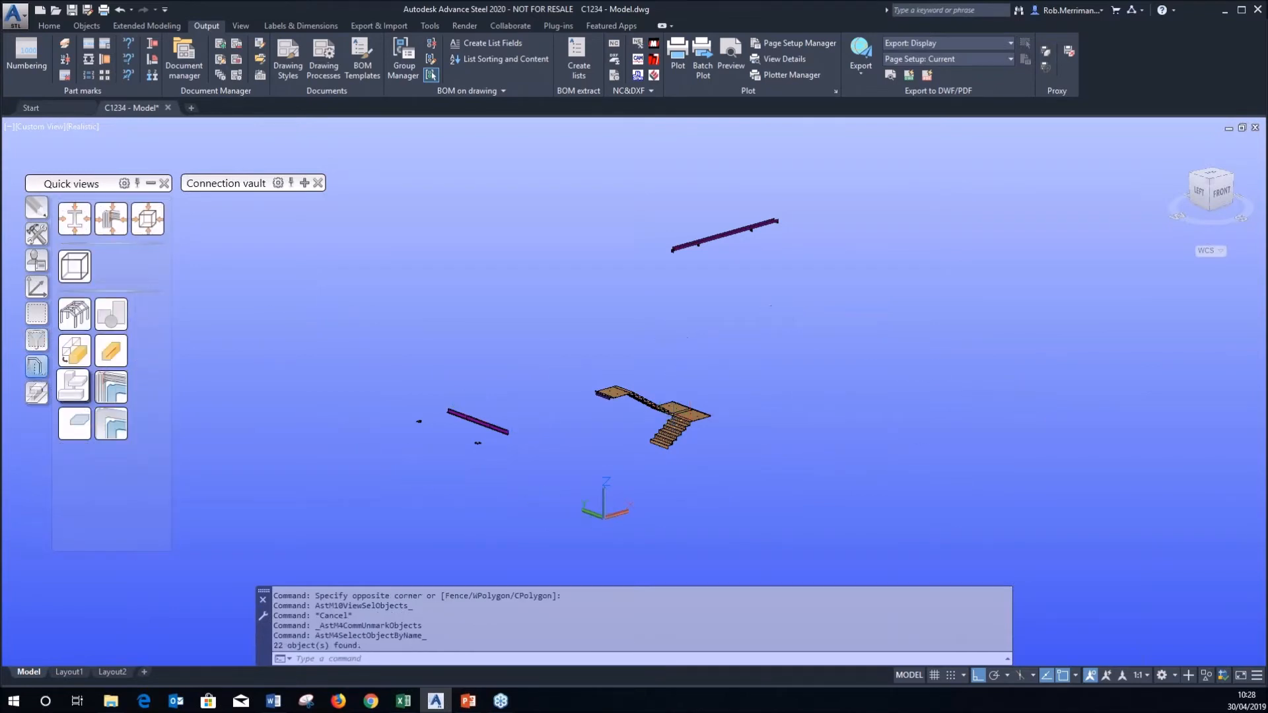
shift+middle_drag(499, 418, 601, 293)
scroll(653, 429, up, 8)
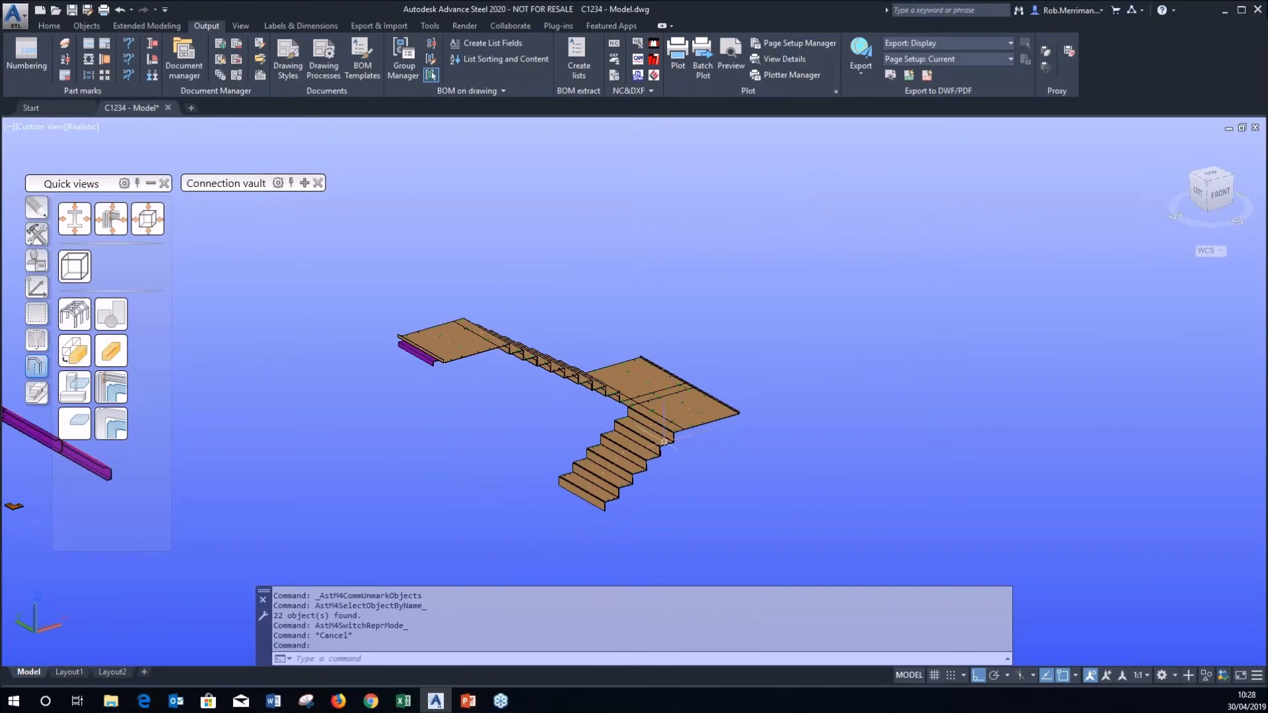
Hide the stair flights together with their landing plates from the model view.
shift+middle_drag(653, 445, 618, 443)
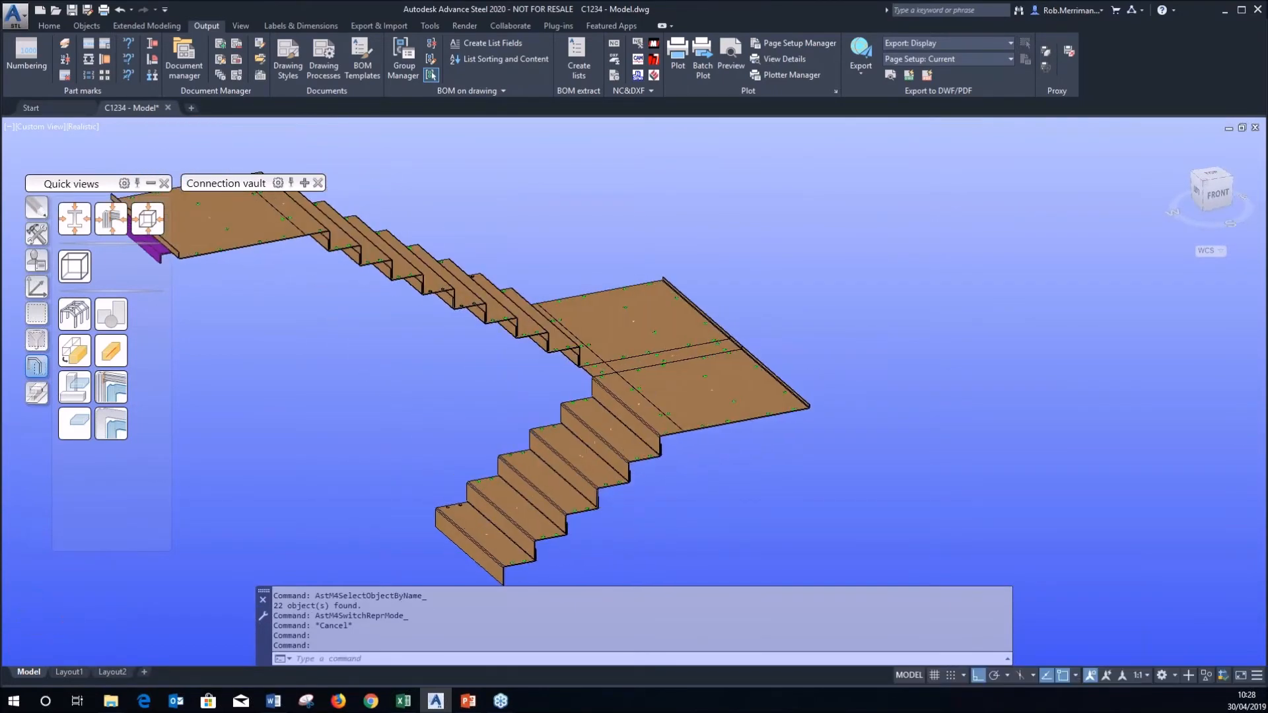
scroll(608, 442, down, 3)
click(734, 525)
click(340, 275)
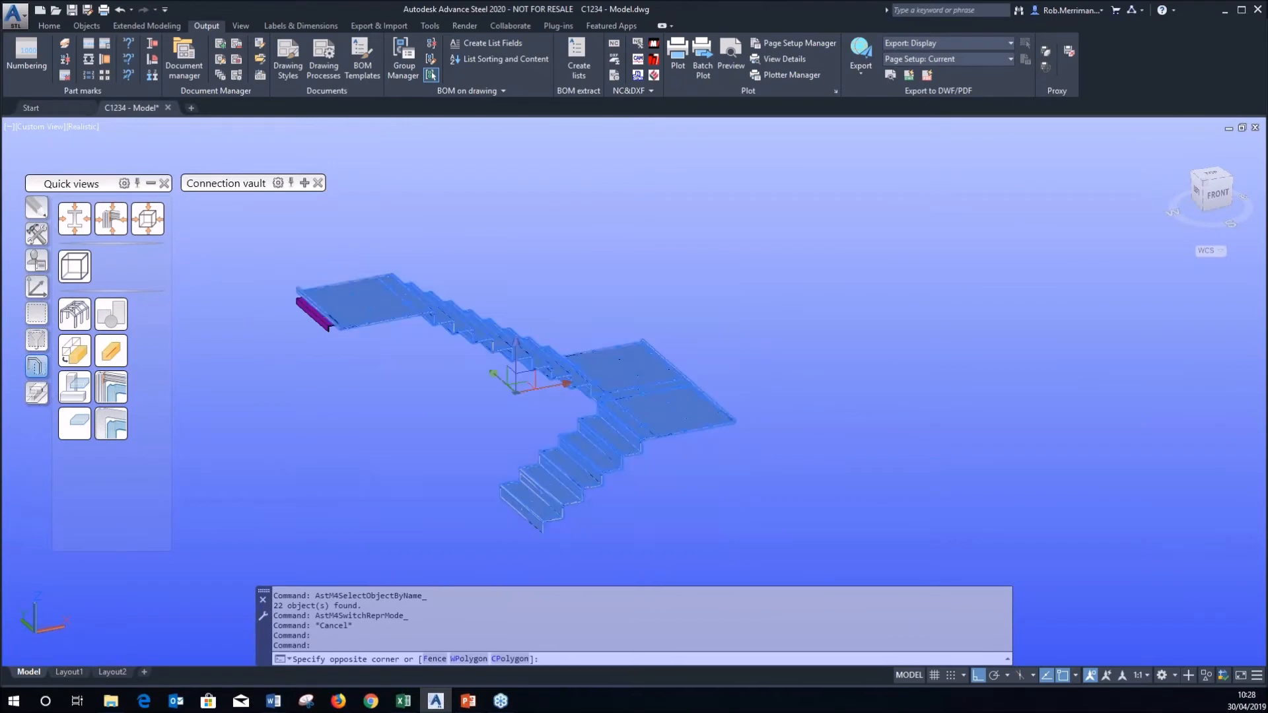
click(79, 394)
Examine the remaining short angle and the drilled cleats at the end of the long beam.
scroll(306, 309, down, 2)
mouse_move(438, 343)
shift+middle_down()
mouse_move(421, 314)
mouse_move(459, 336)
shift+middle_up()
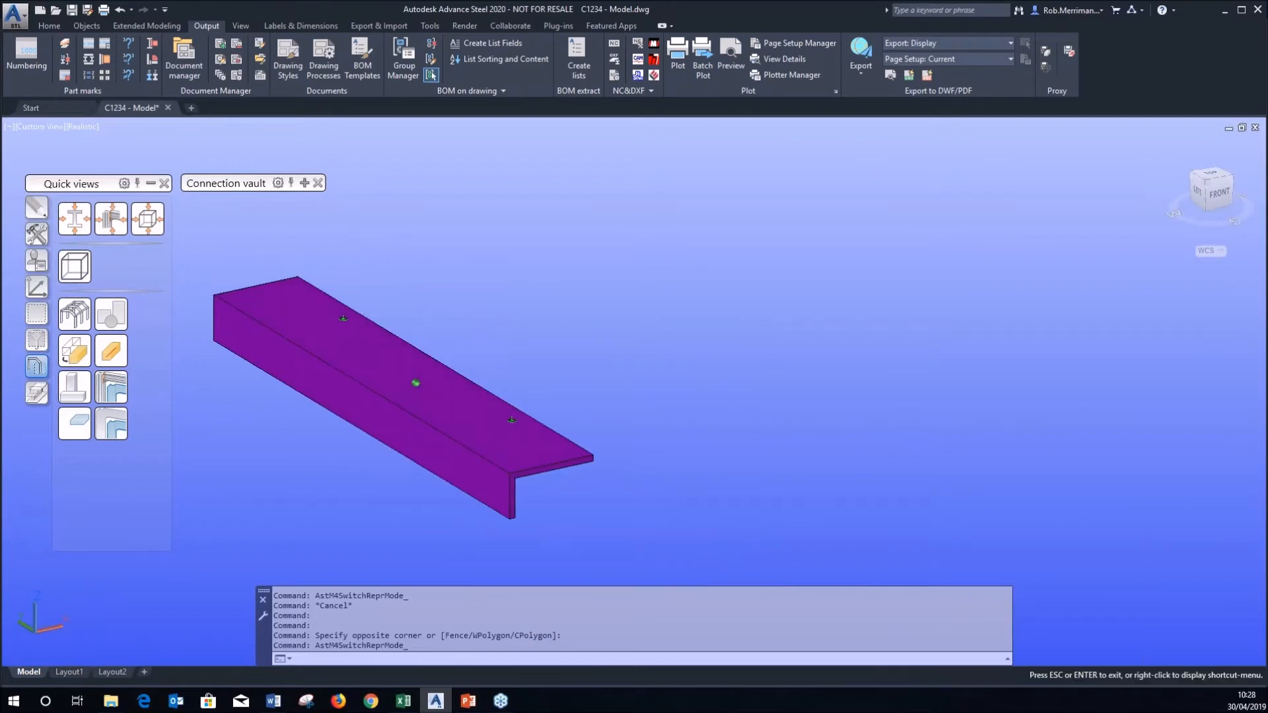
scroll(396, 362, down, 6)
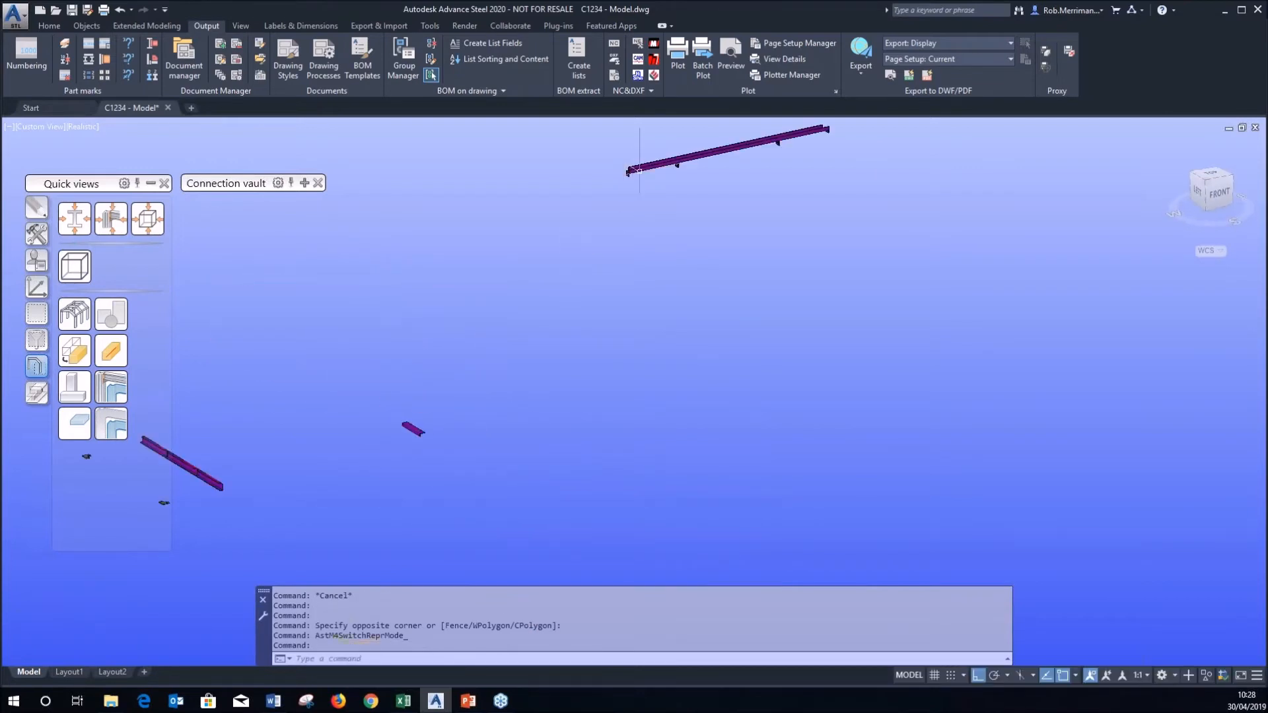
scroll(626, 173, up, 6)
scroll(471, 271, up, 2)
shift+middle_drag(470, 271, 436, 258)
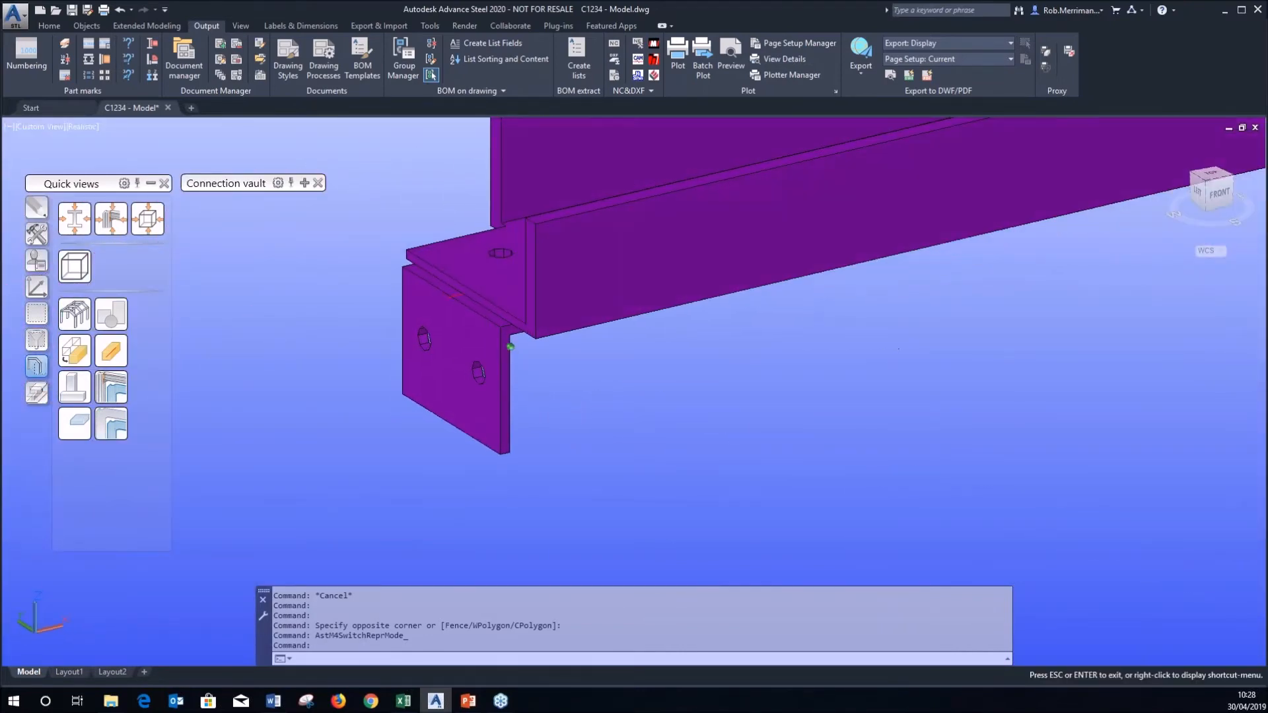
scroll(424, 367, down, 5)
scroll(551, 336, up, 5)
key(Escape)
Select the long beam together with its end and intermediate angle cleats, and hide them from view.
shift+middle_drag(569, 379, 589, 221)
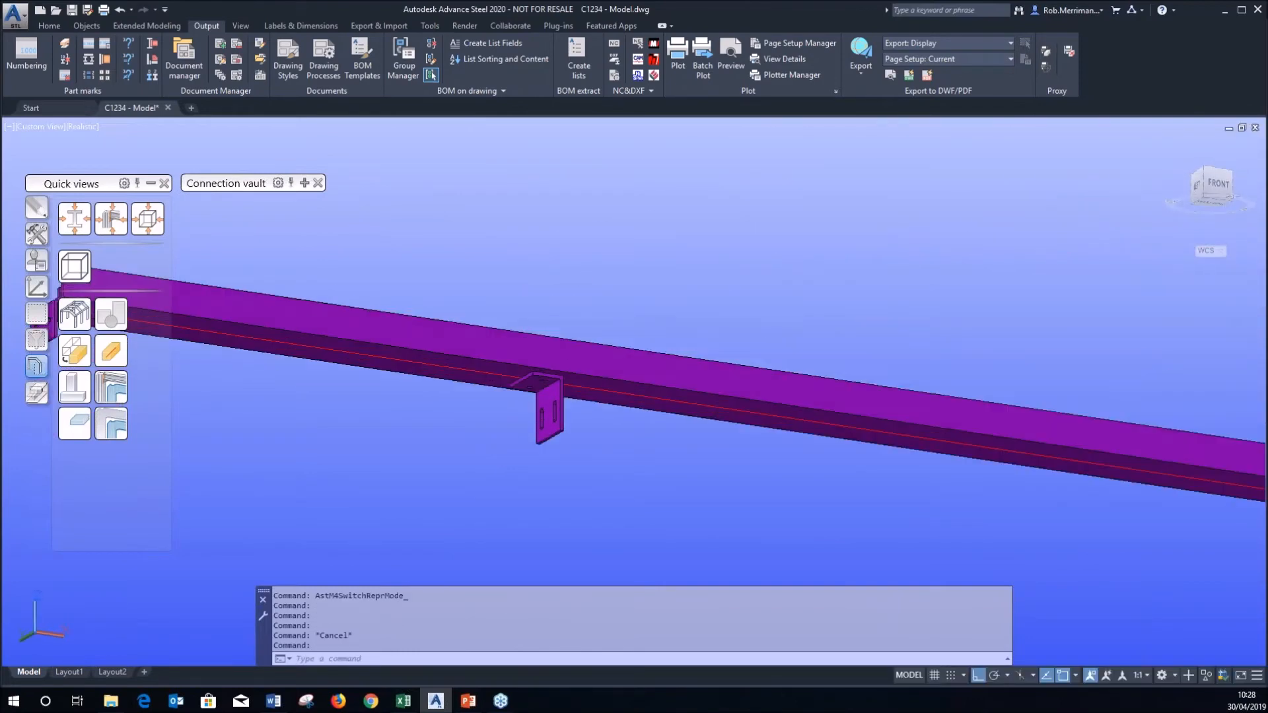
click(562, 408)
scroll(570, 404, down, 3)
click(260, 355)
scroll(209, 354, down, 4)
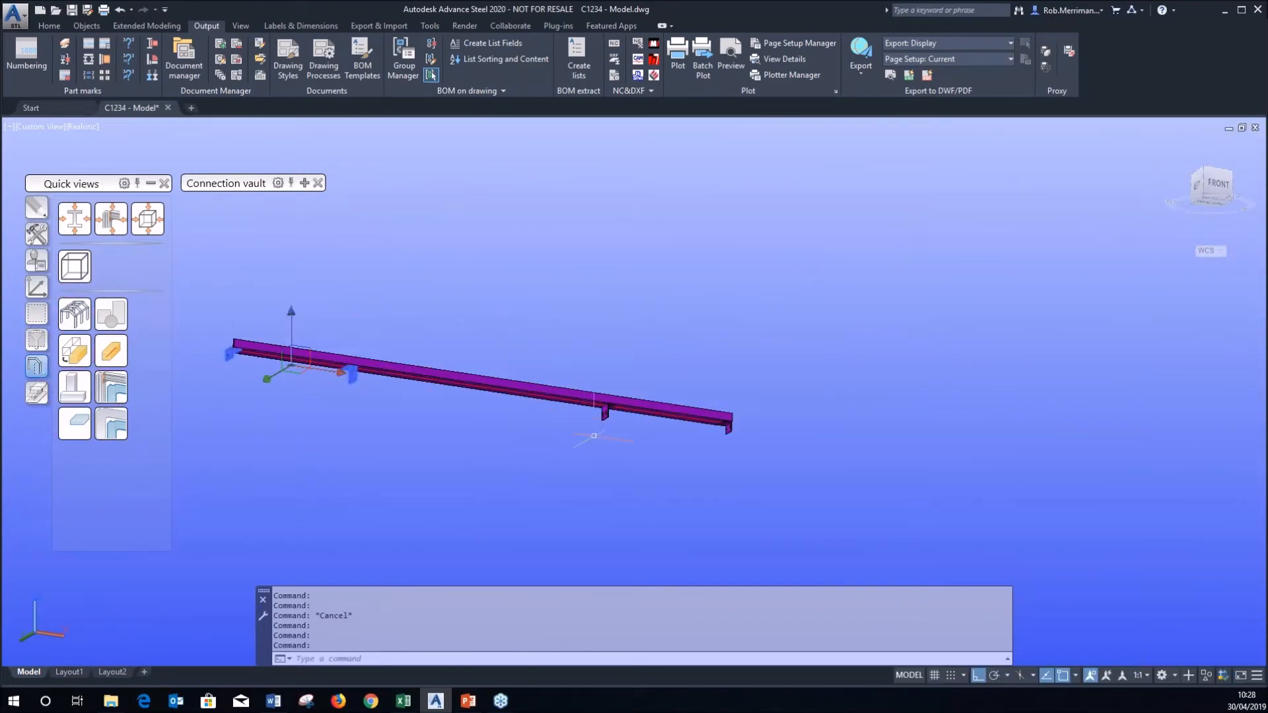
scroll(597, 415, up, 3)
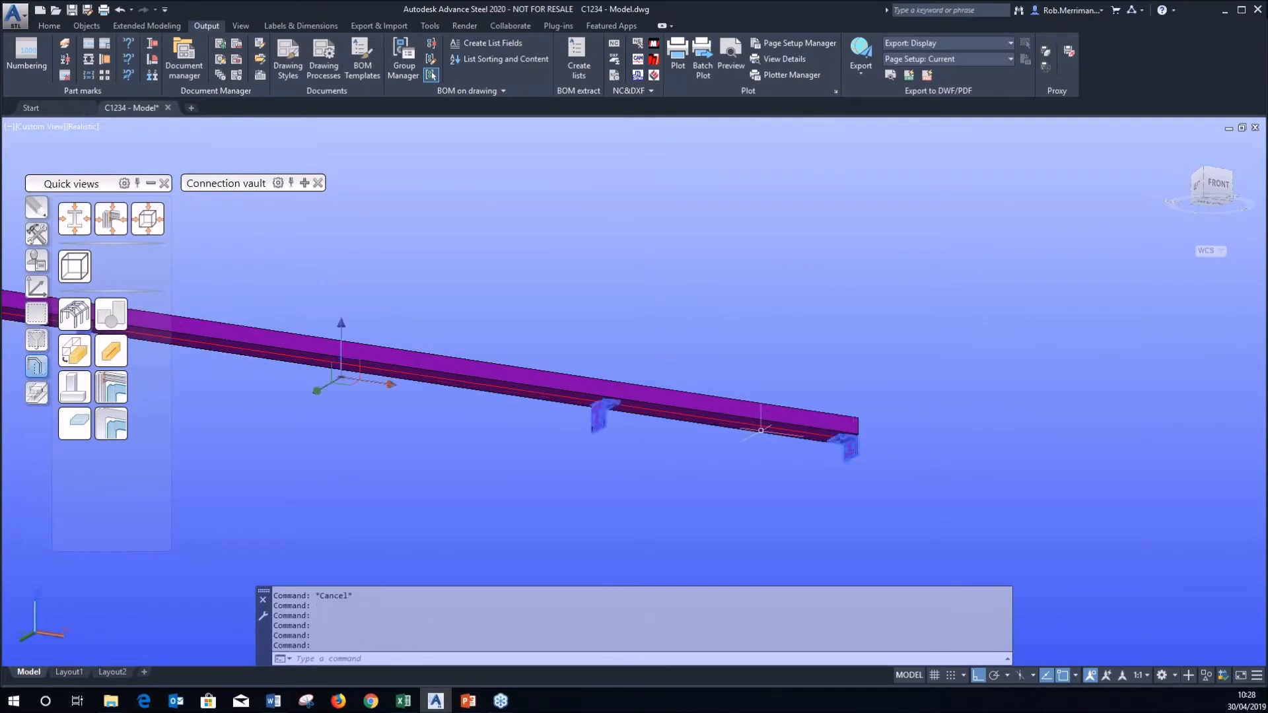
scroll(861, 424, up, 2)
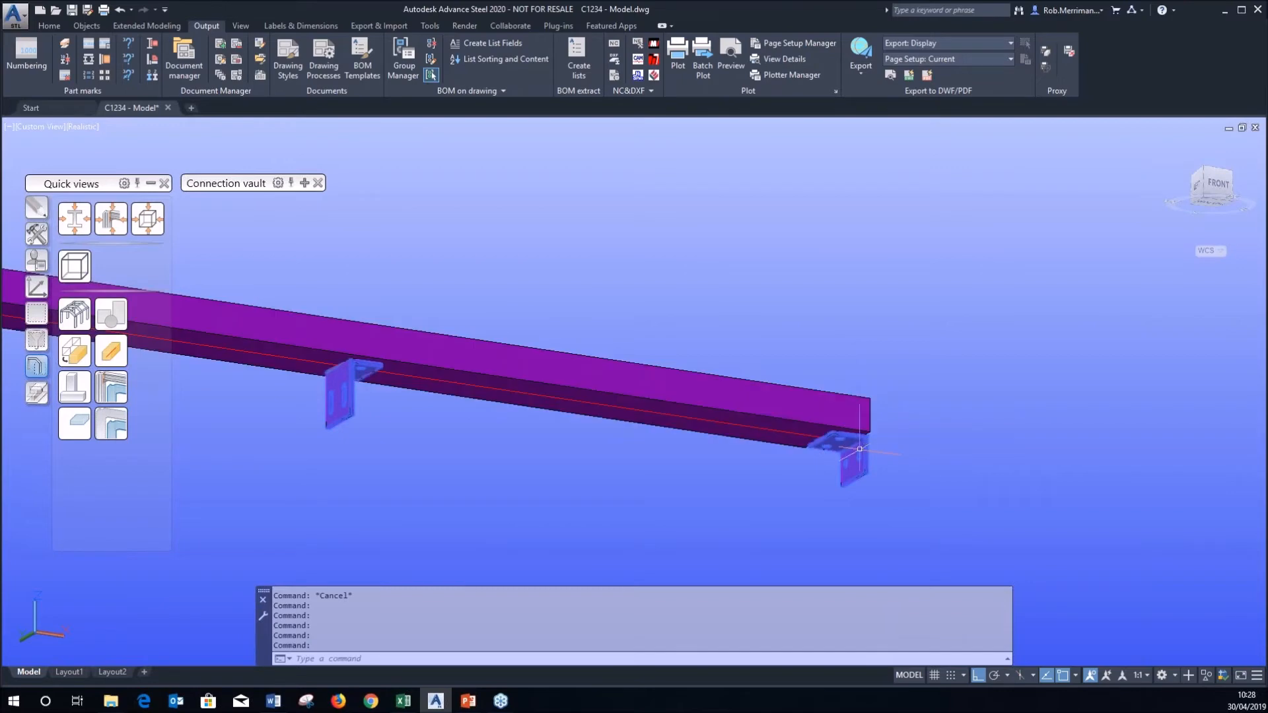
click(840, 411)
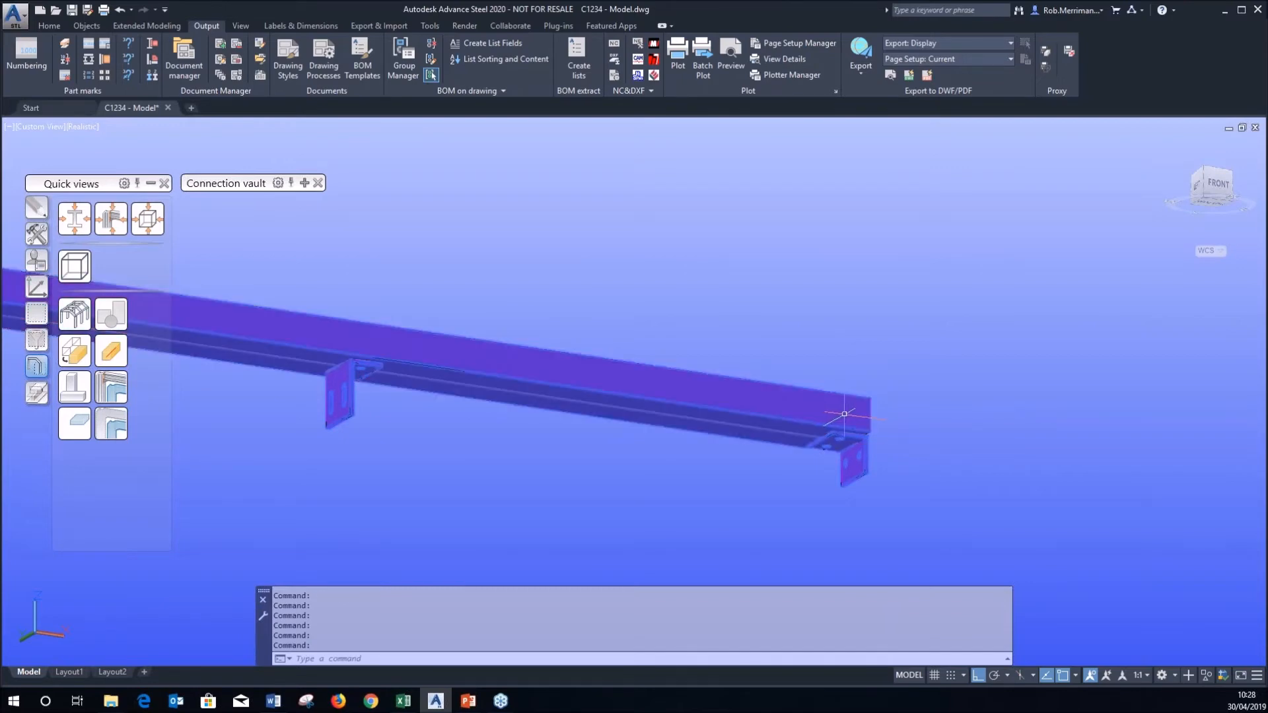
scroll(840, 406, down, 3)
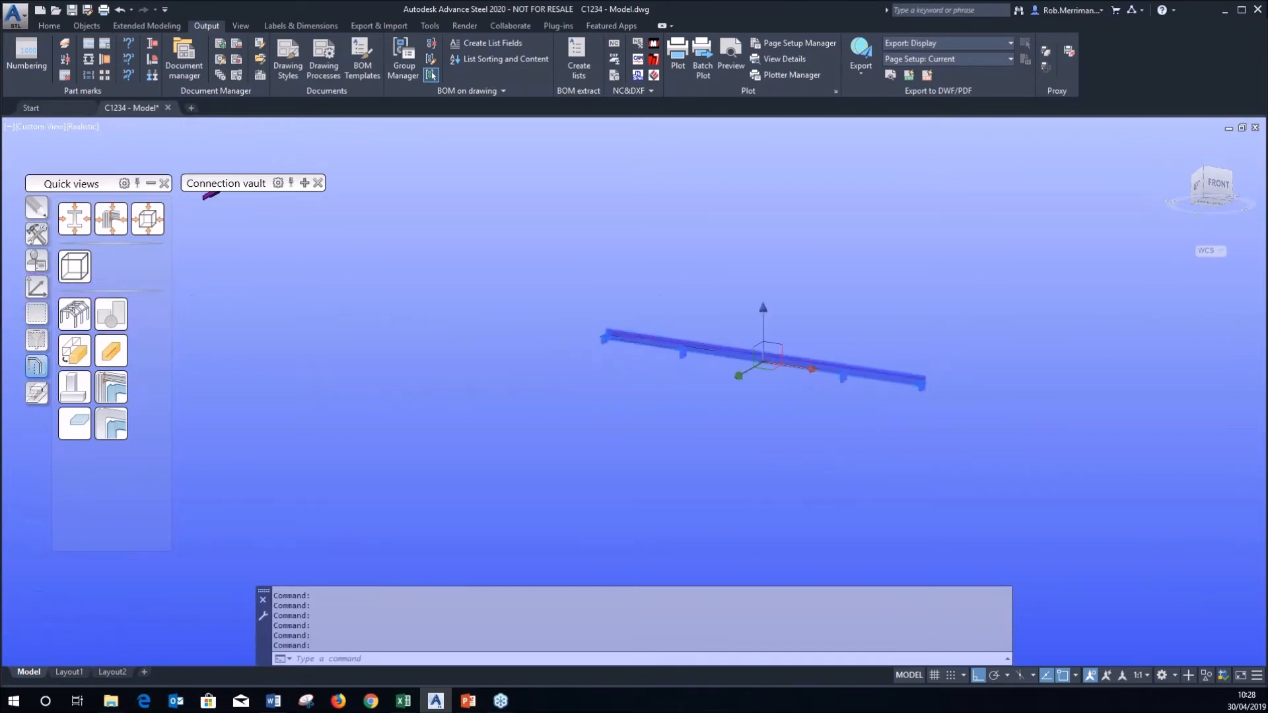
click(75, 388)
key(Escape)
Mark the three in-line channel segments, the two L-shaped plates and the remaining short member, and show all model objects.
shift+middle_drag(649, 254, 693, 350)
scroll(438, 252, up, 5)
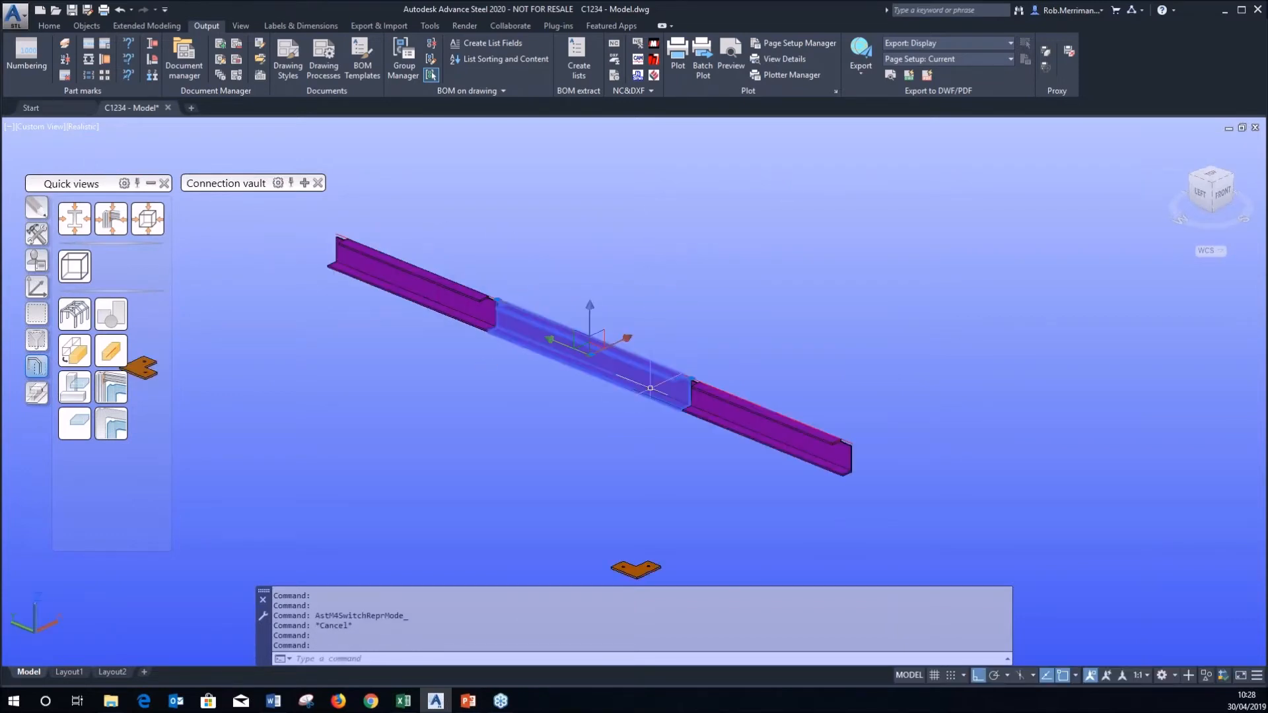
click(651, 375)
click(448, 300)
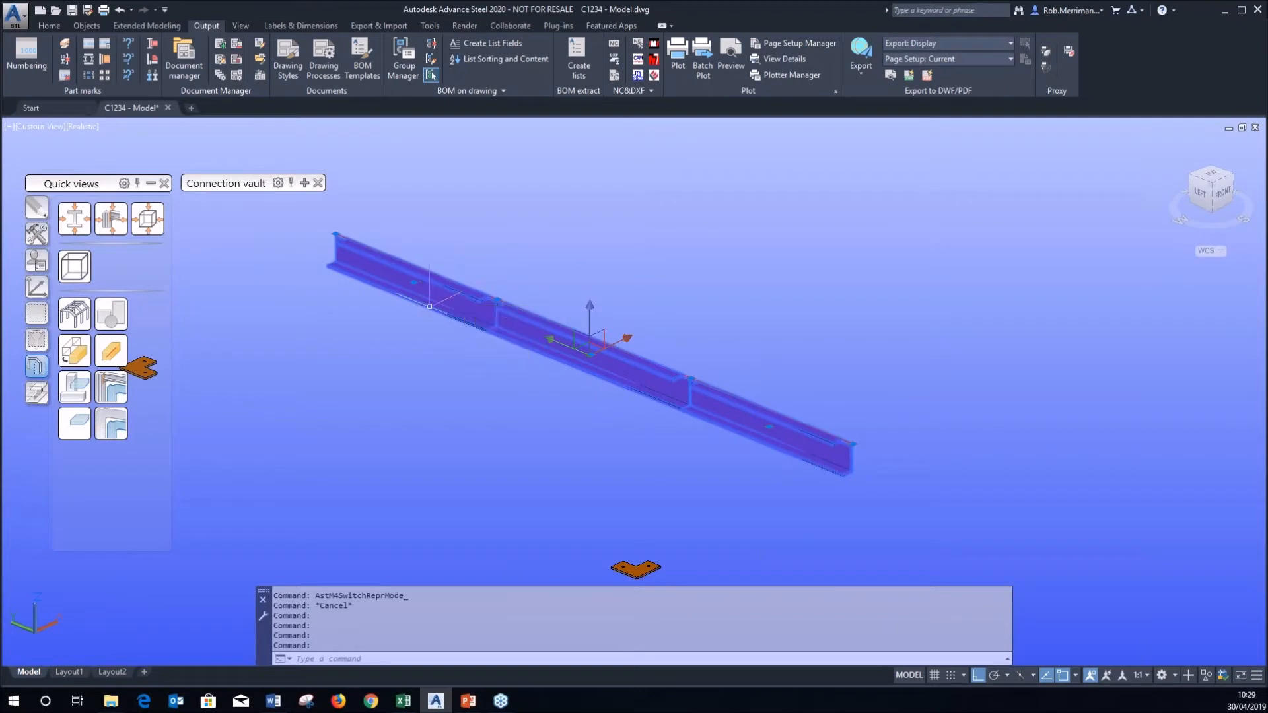
scroll(536, 309, down, 2)
scroll(457, 384, down, 2)
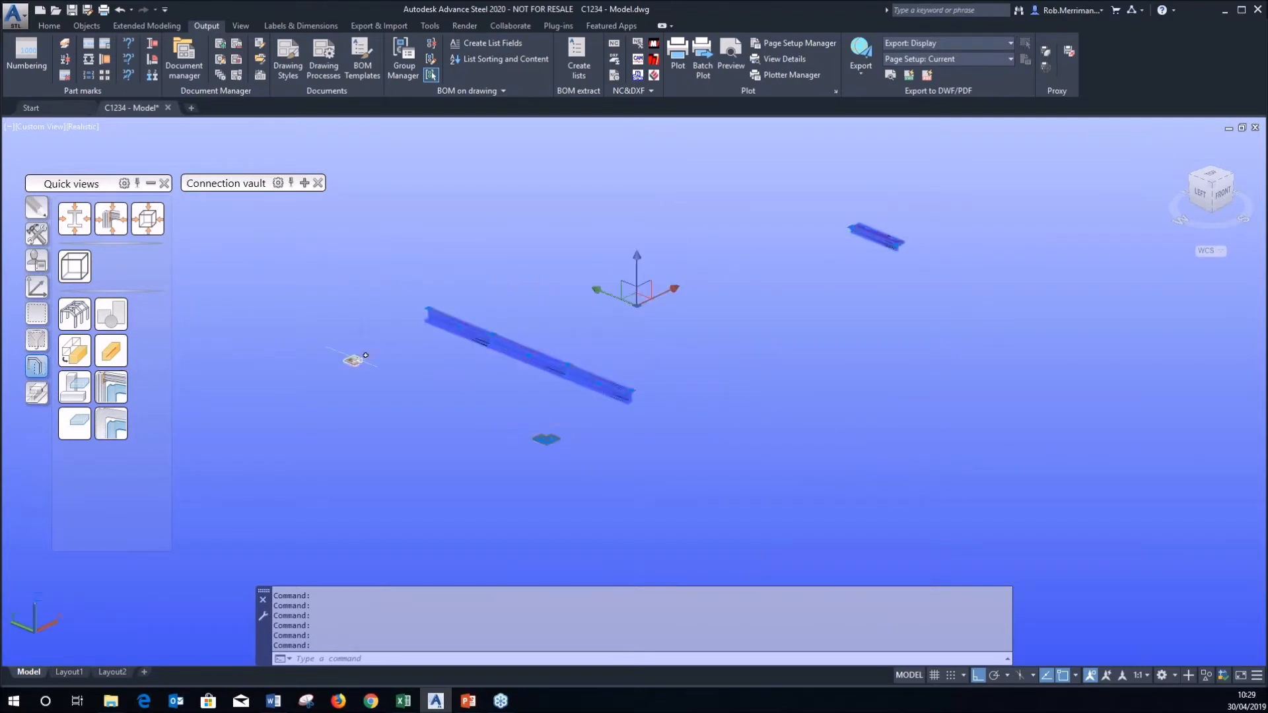
scroll(348, 363, up, 3)
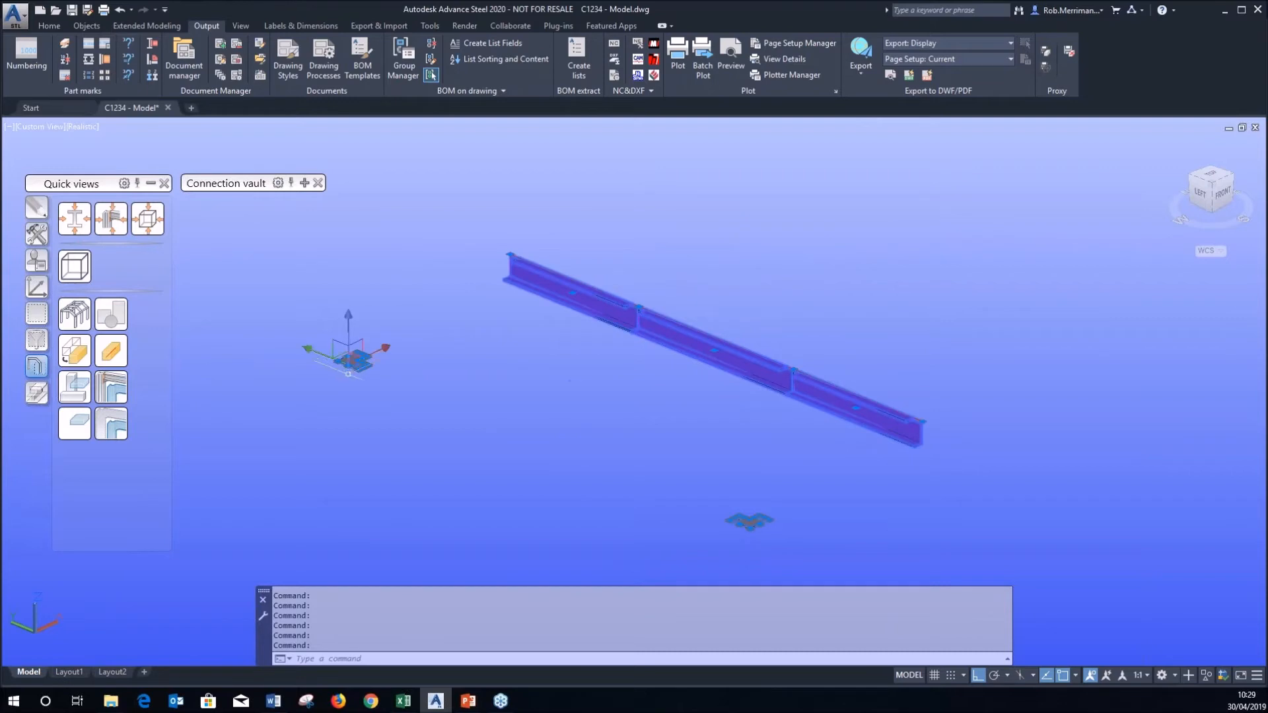
scroll(378, 401, down, 2)
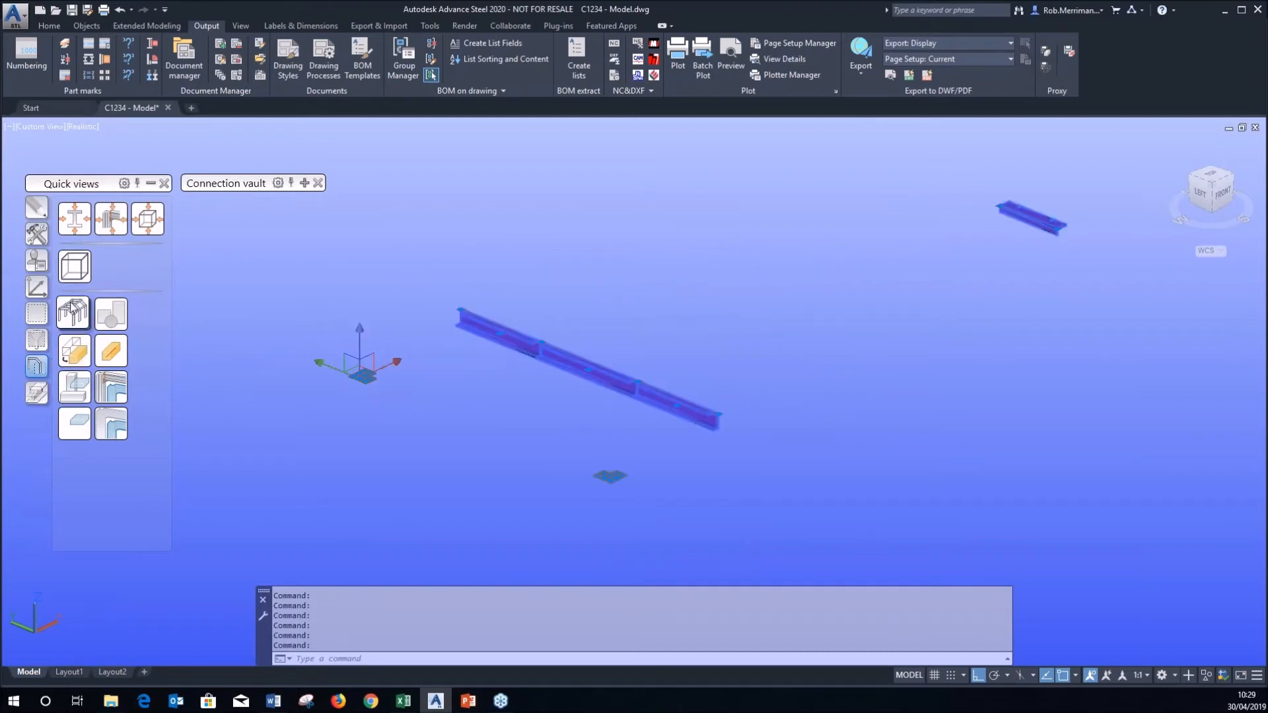
click(36, 312)
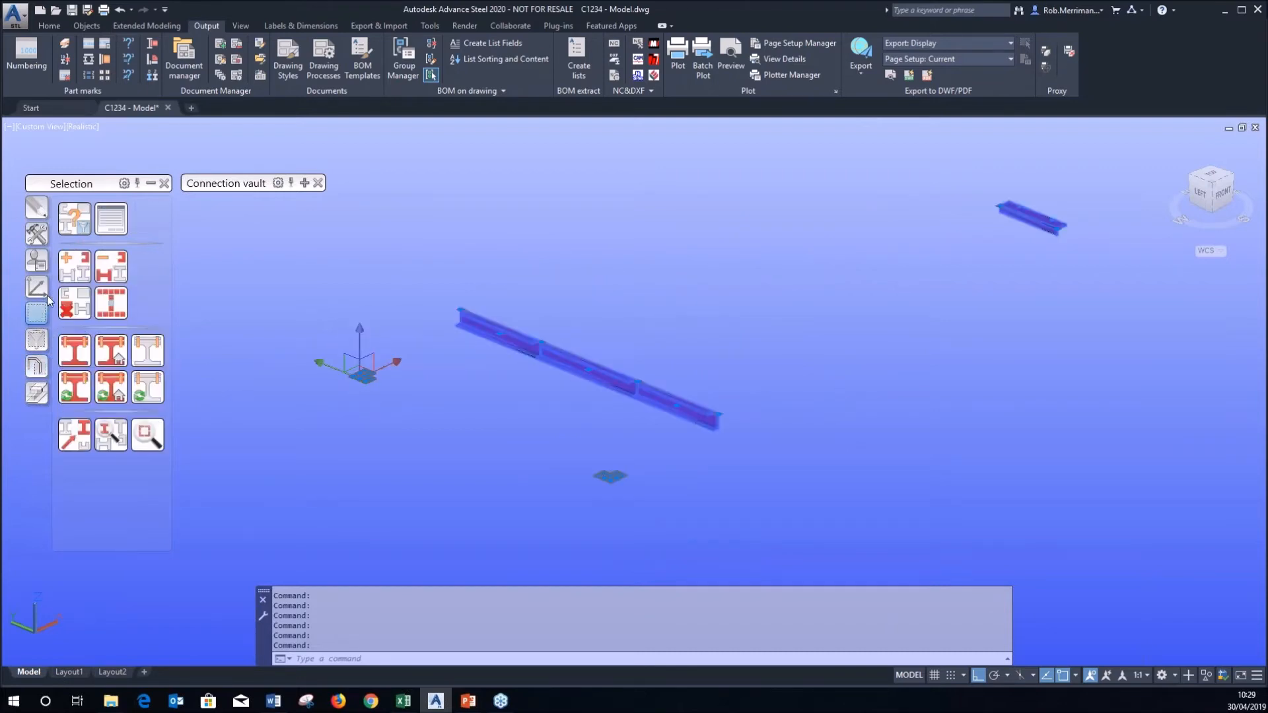
click(74, 265)
click(37, 367)
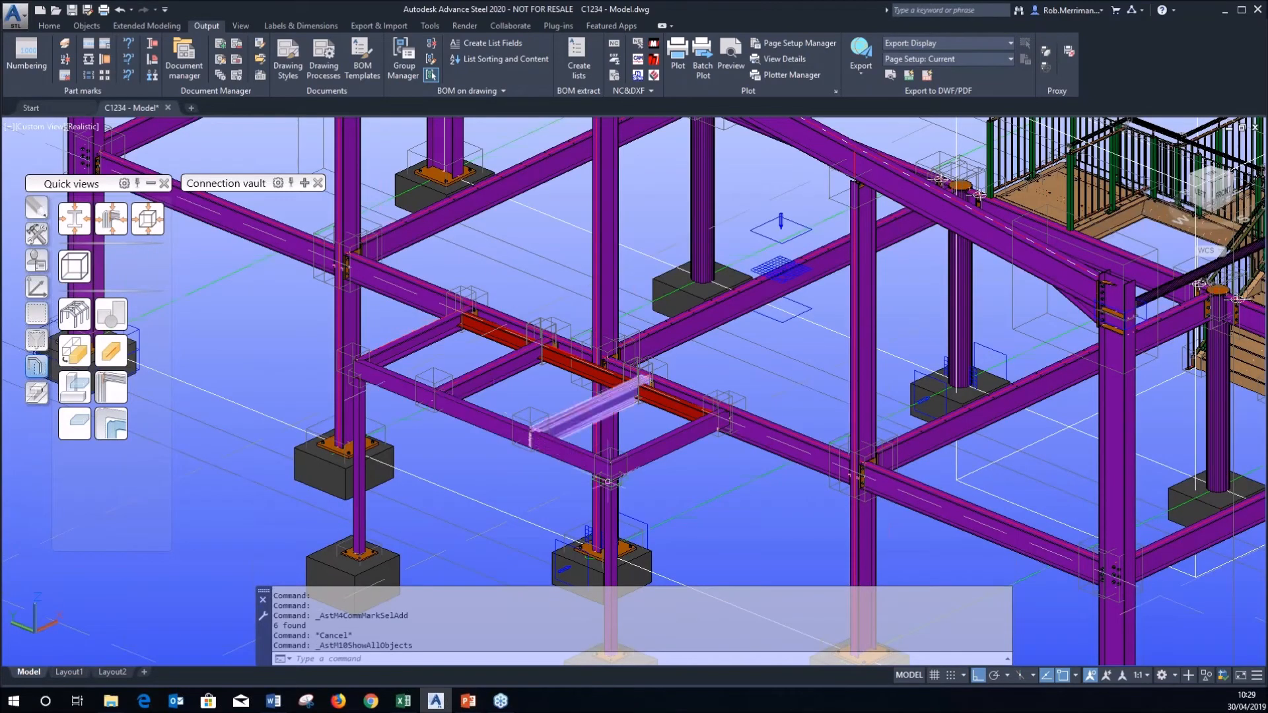
Examine the cut and weld settings of the Saw cut - Flange joint between the corner column and the beam above.
scroll(607, 482, up, 7)
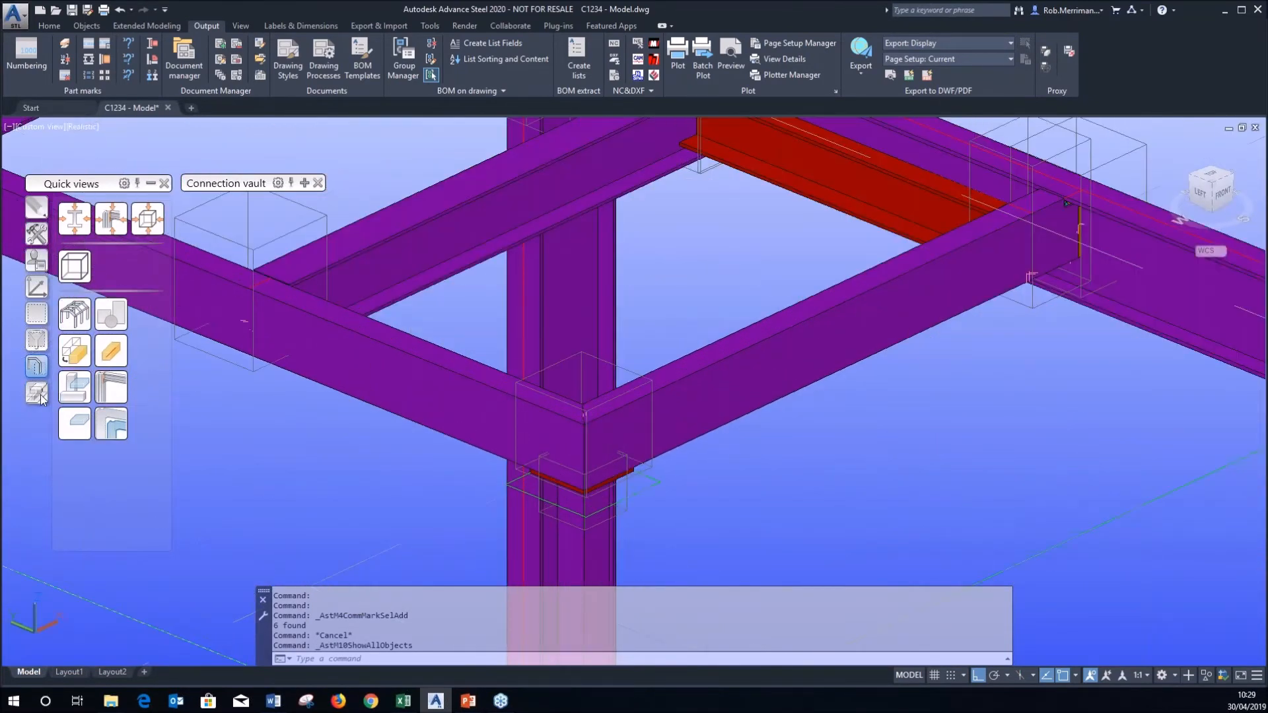
click(38, 394)
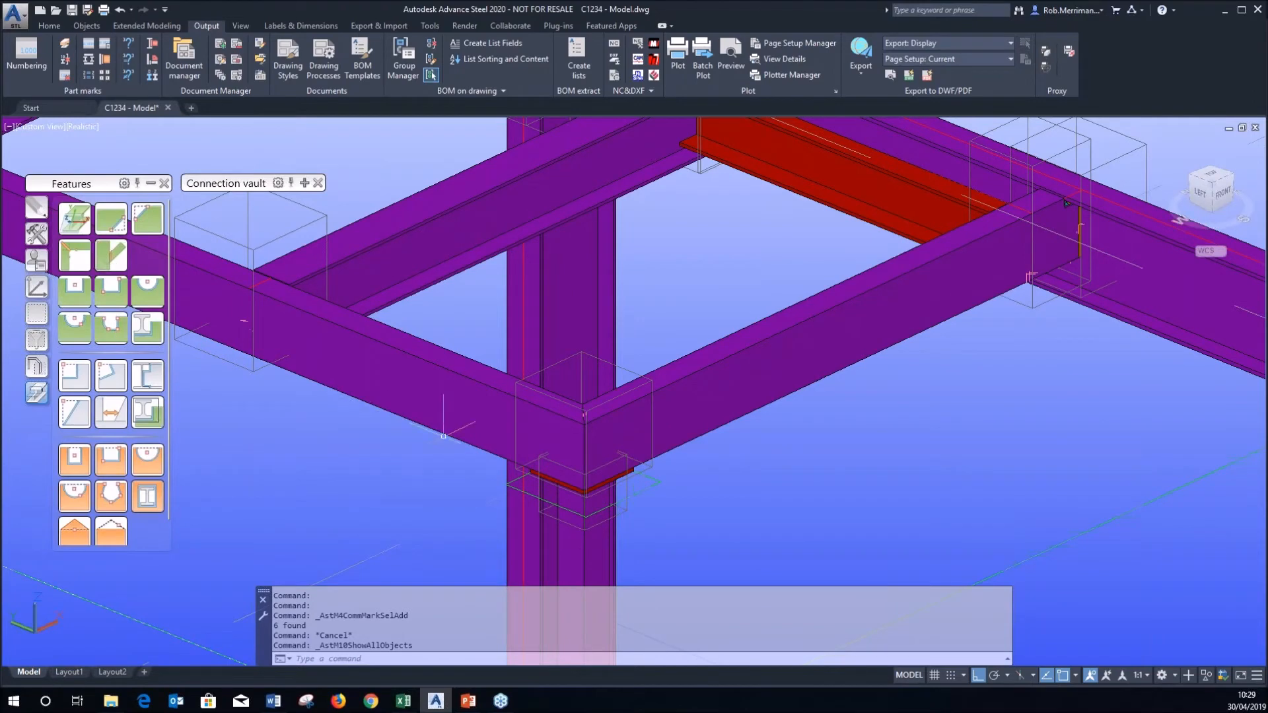
scroll(556, 472, up, 3)
click(659, 515)
scroll(659, 515, down, 3)
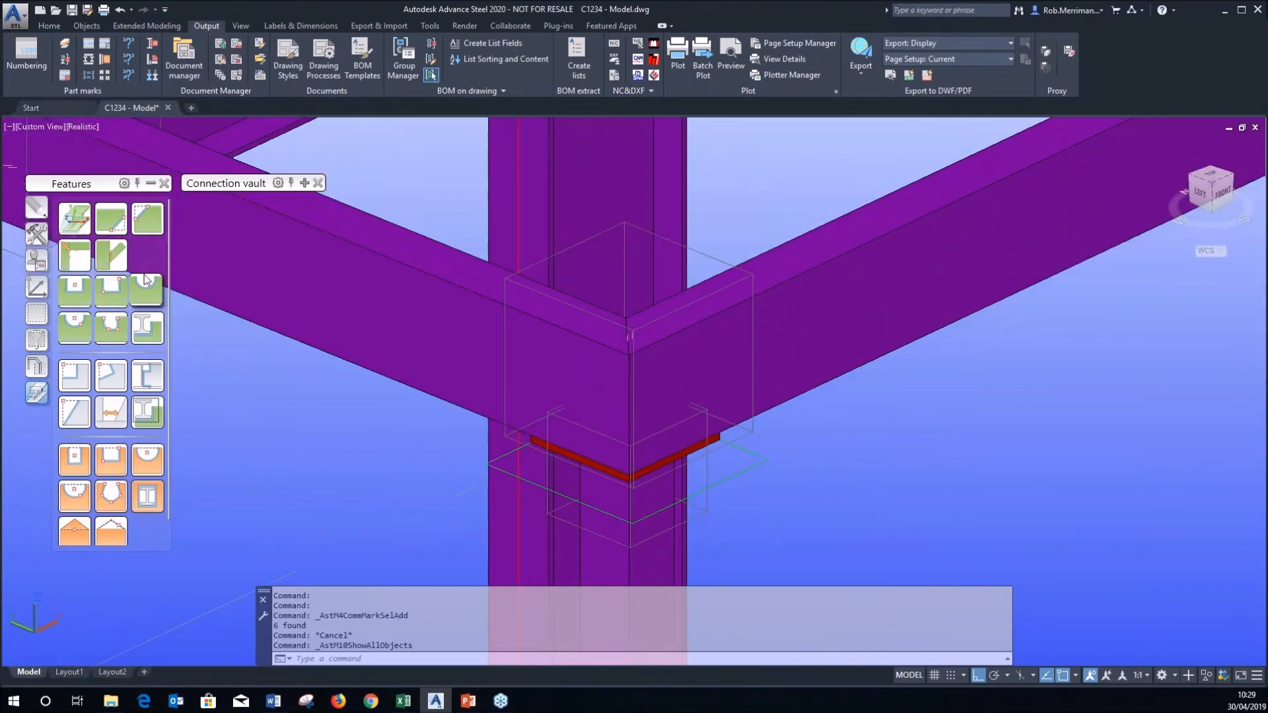
shift+middle_drag(629, 476, 575, 472)
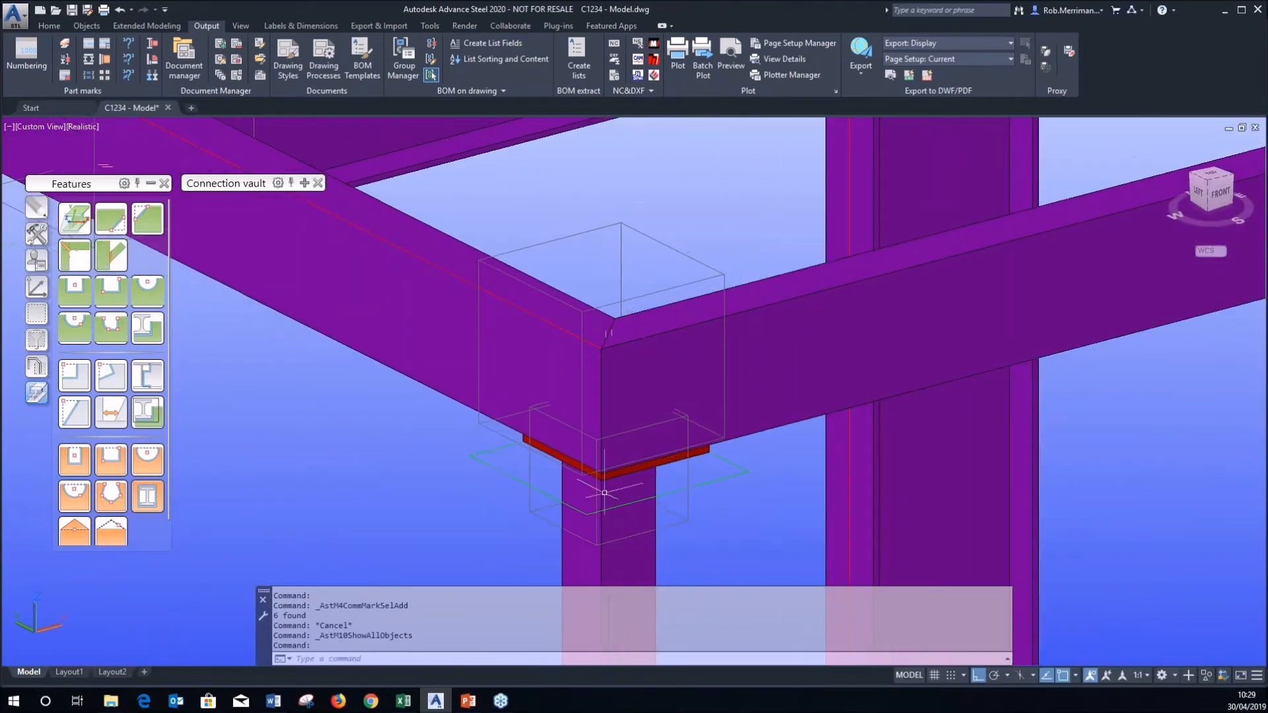
click(532, 466)
double_click(529, 466)
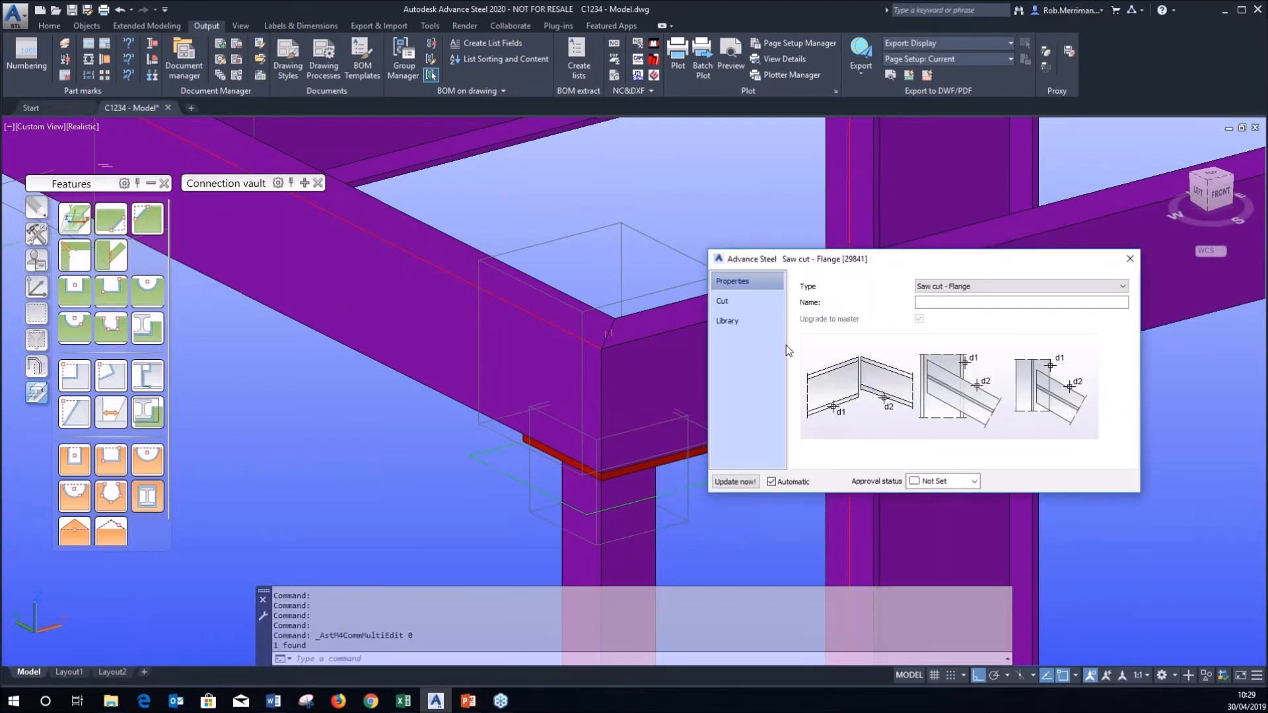
click(770, 304)
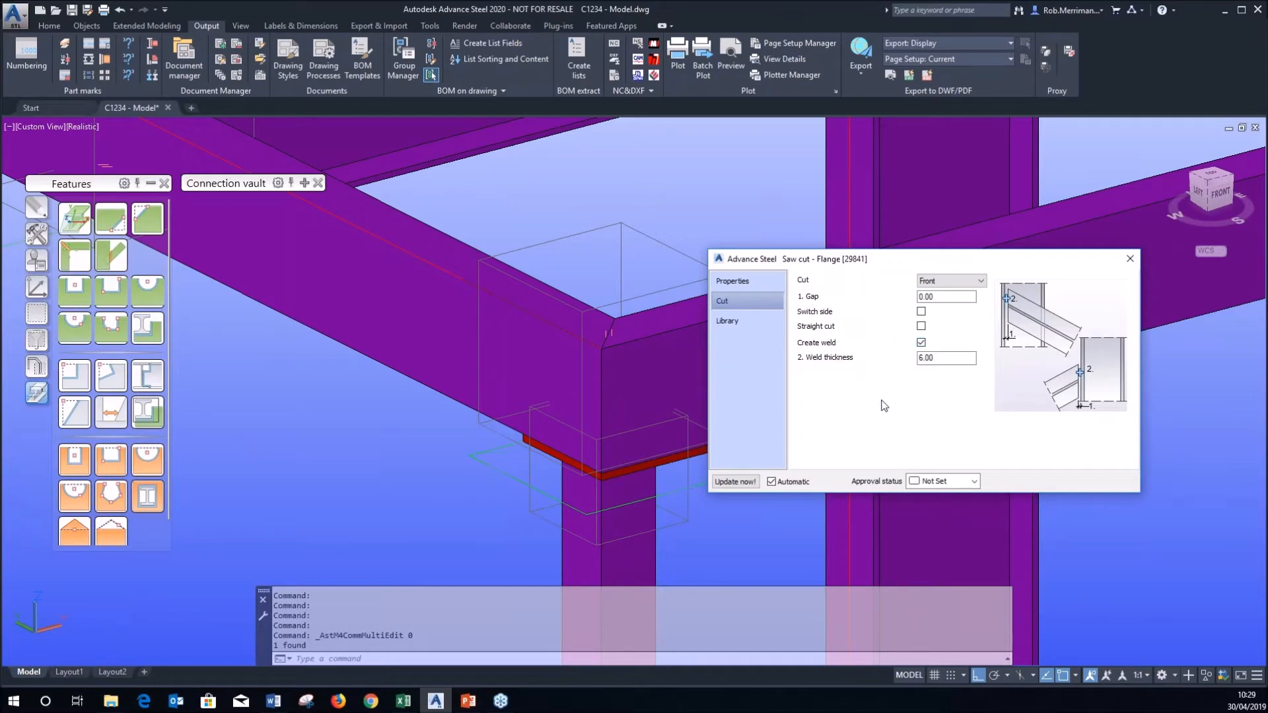
click(1130, 258)
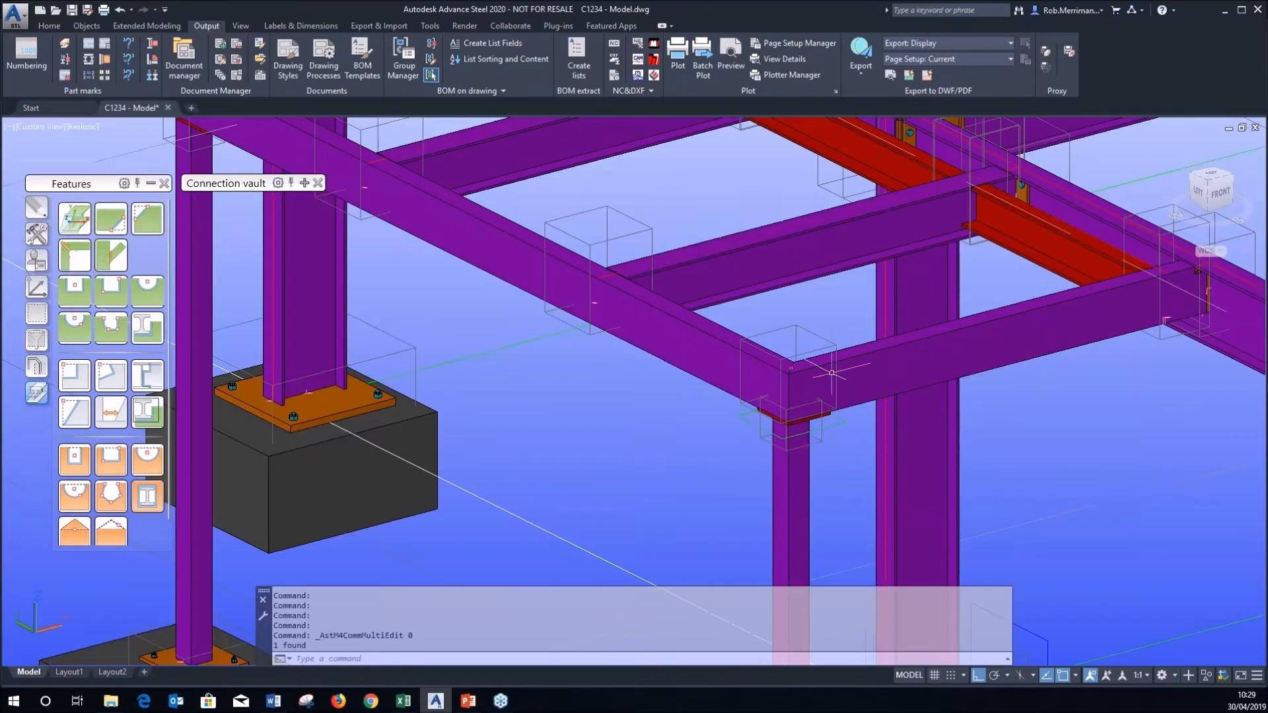
Check the Create weld option of the Saw cut - Flange joint at the other corner column.
scroll(533, 335, up, 5)
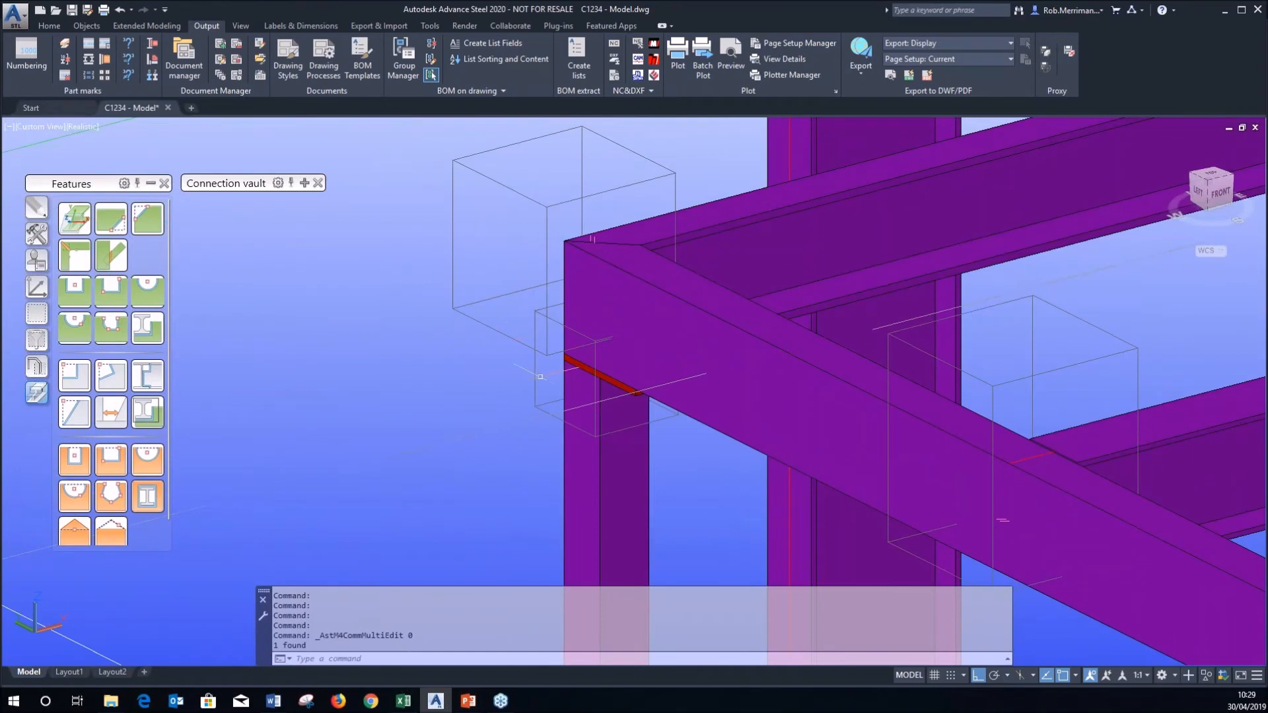
double_click(540, 376)
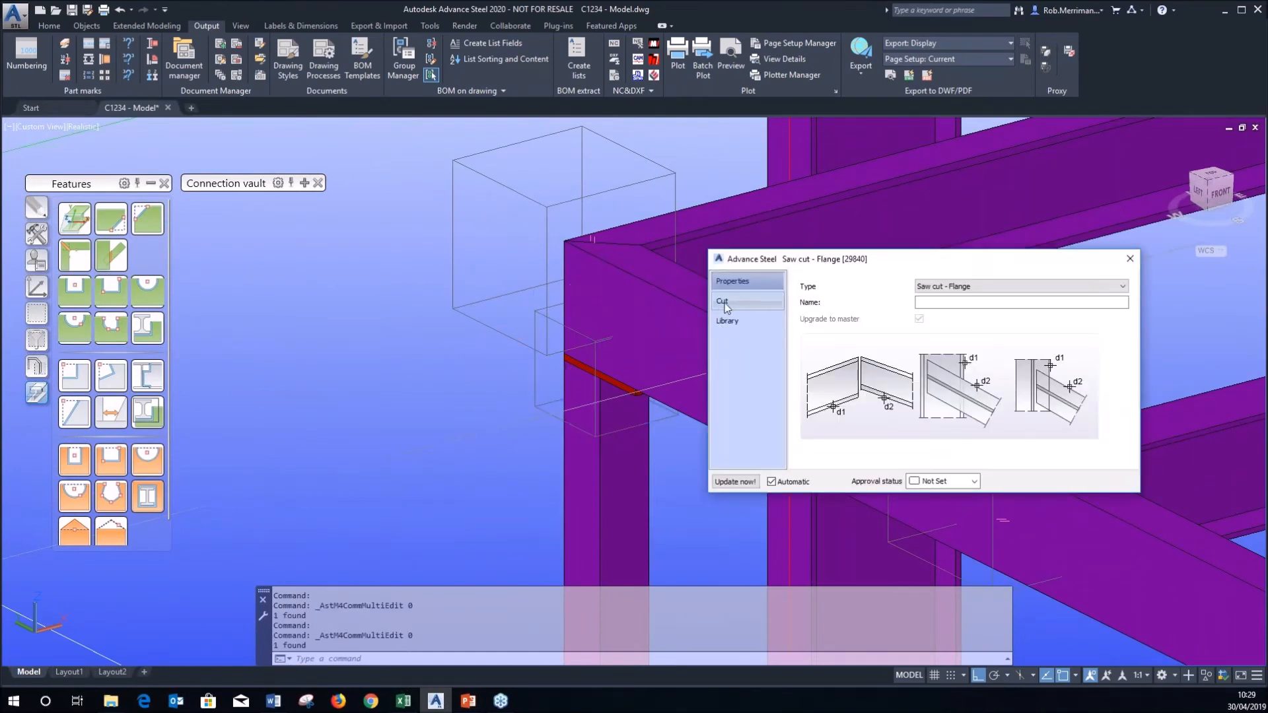
click(723, 302)
click(921, 343)
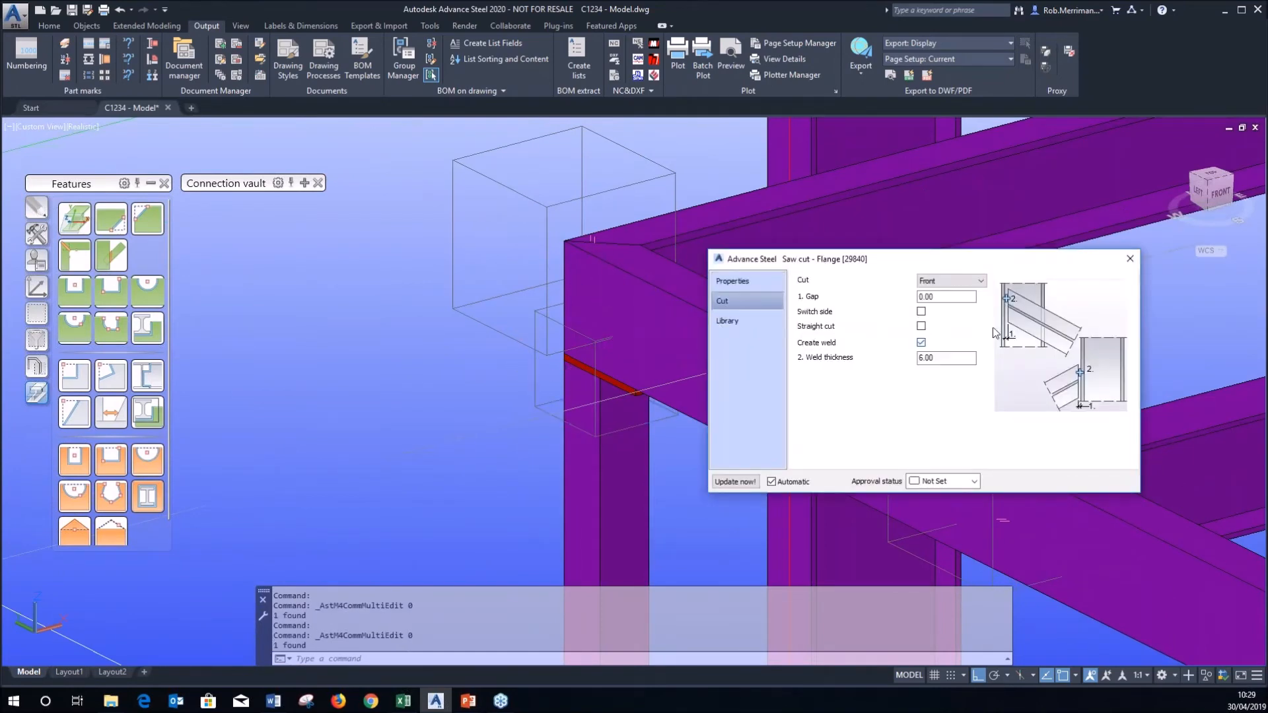
click(1130, 258)
Open the parametric notch joint at the end of the first red channel segment and examine its weld settings and weld location options.
scroll(591, 313, up, 2)
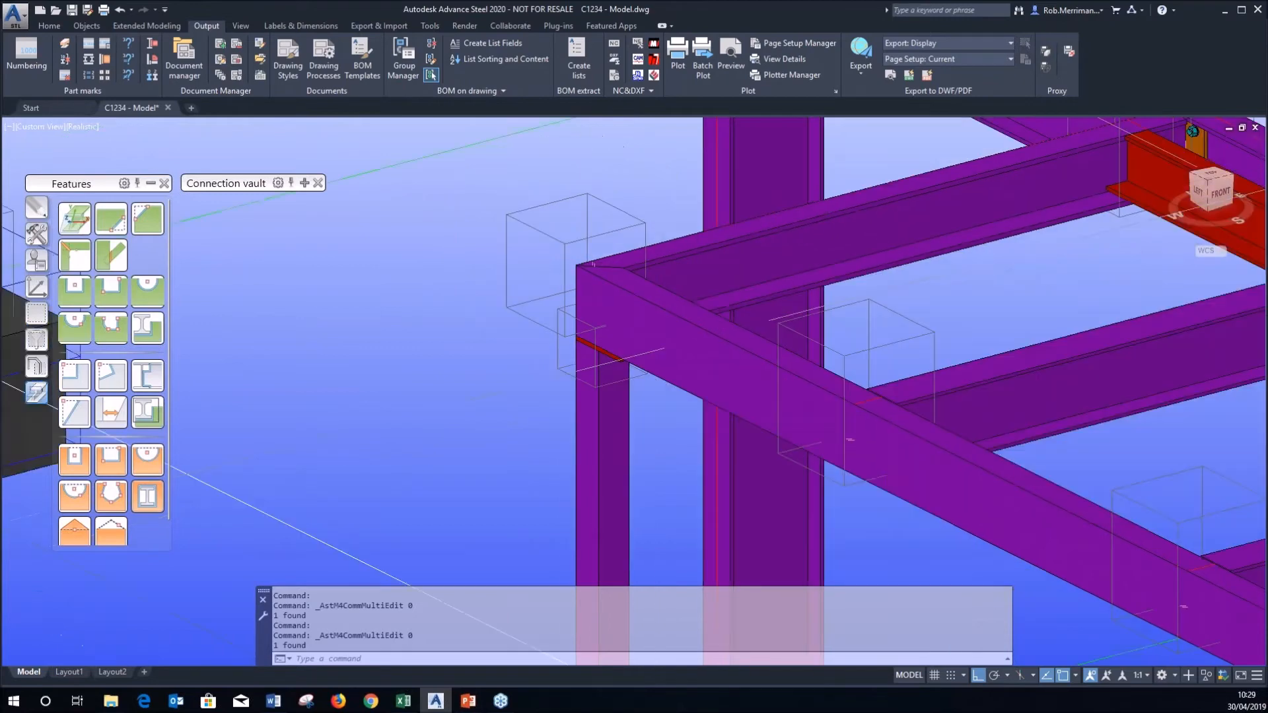
scroll(597, 353, down, 2)
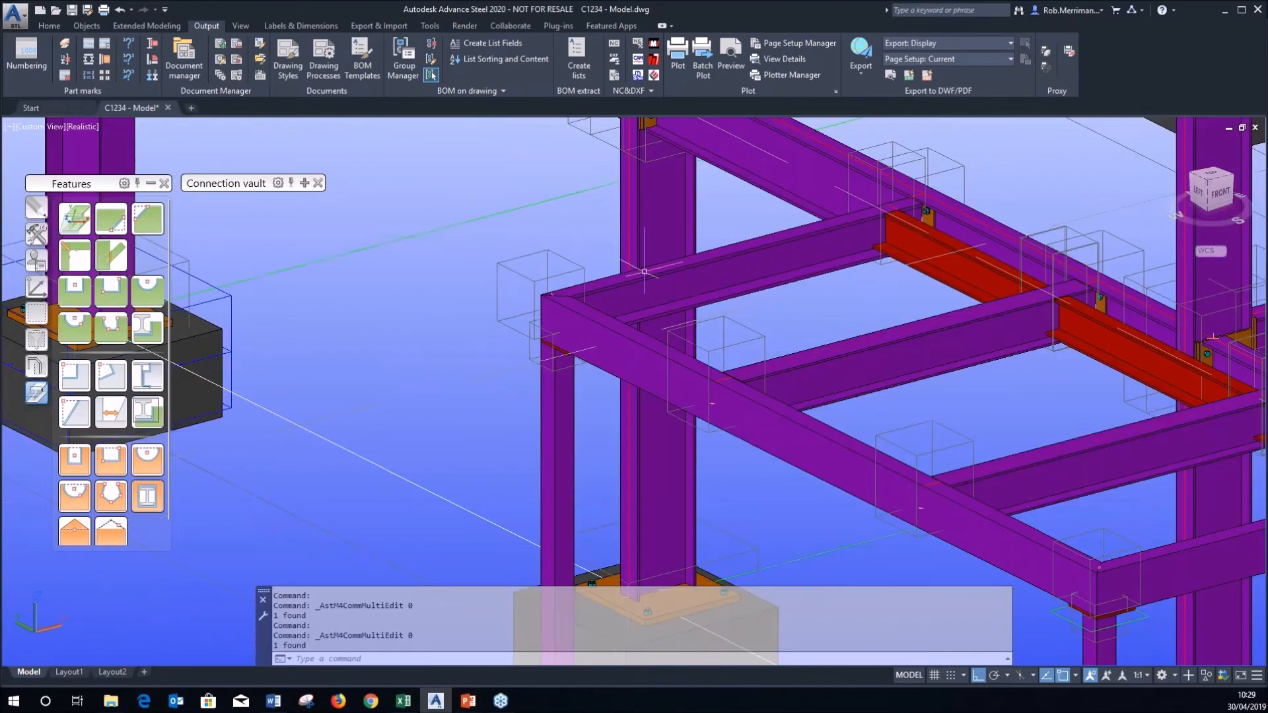
scroll(893, 289, up, 2)
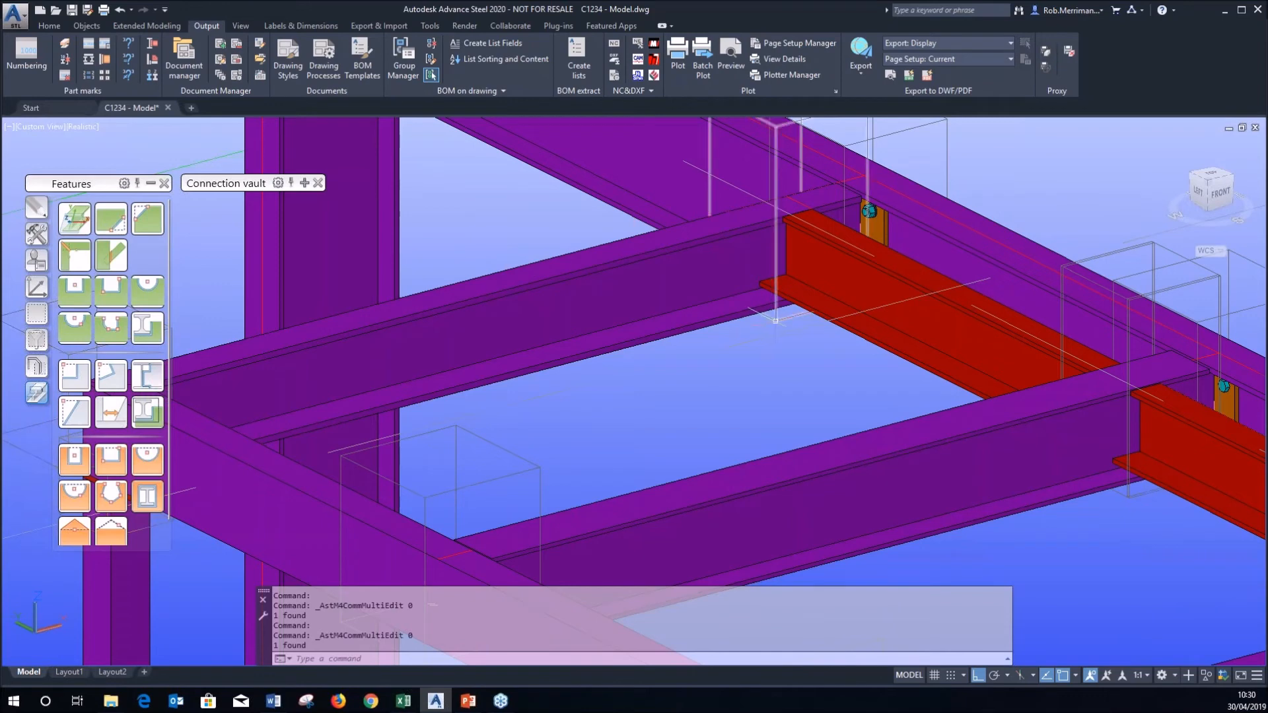
click(775, 320)
double_click(775, 321)
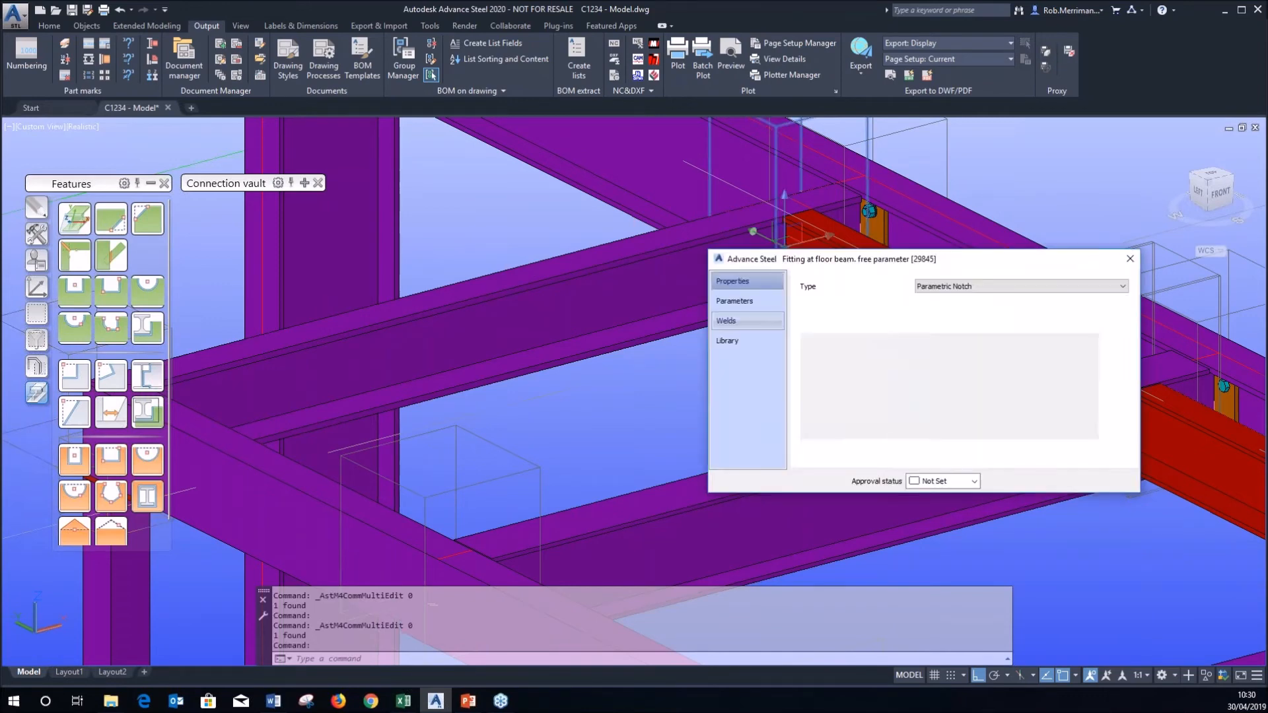
drag(883, 263, 523, 315)
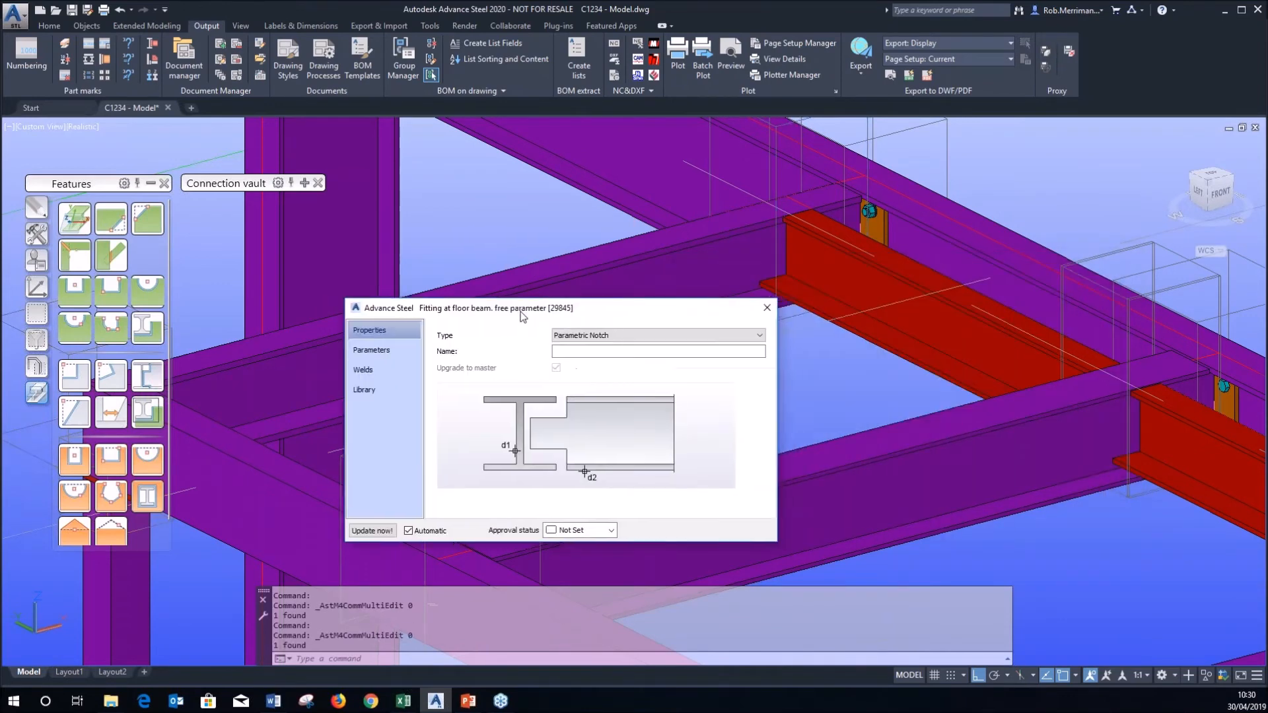
click(379, 371)
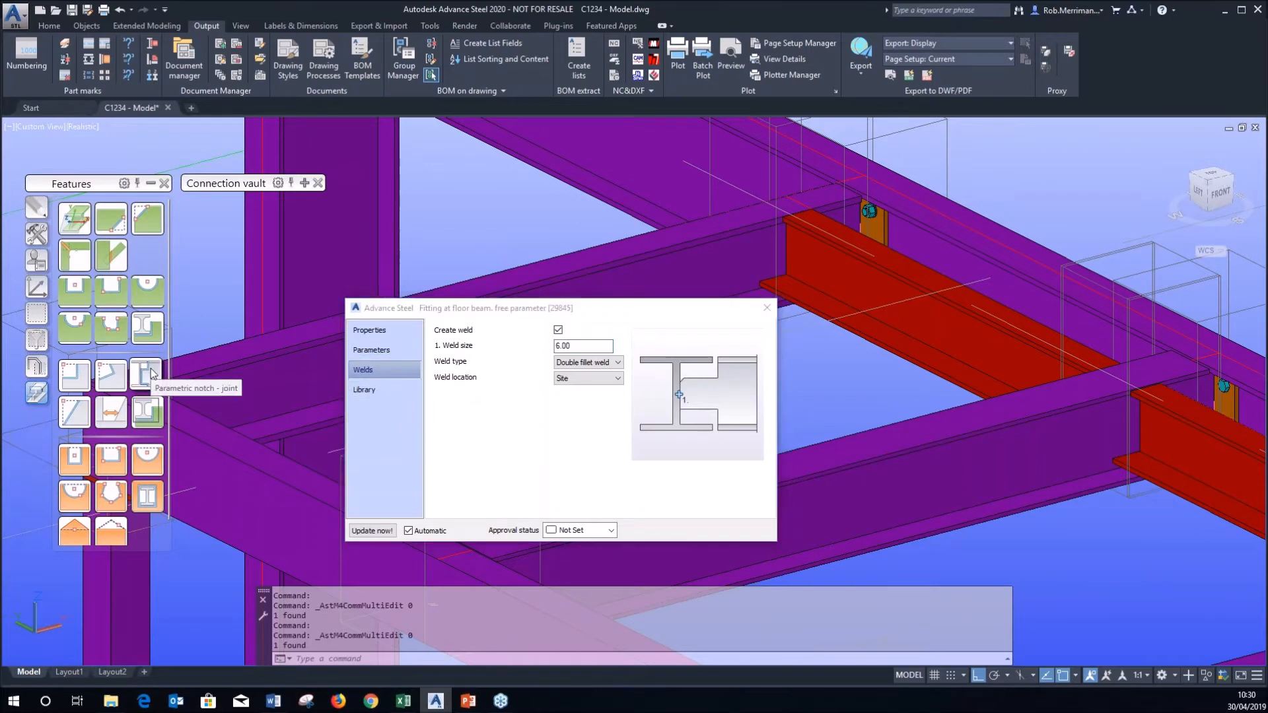
click(591, 386)
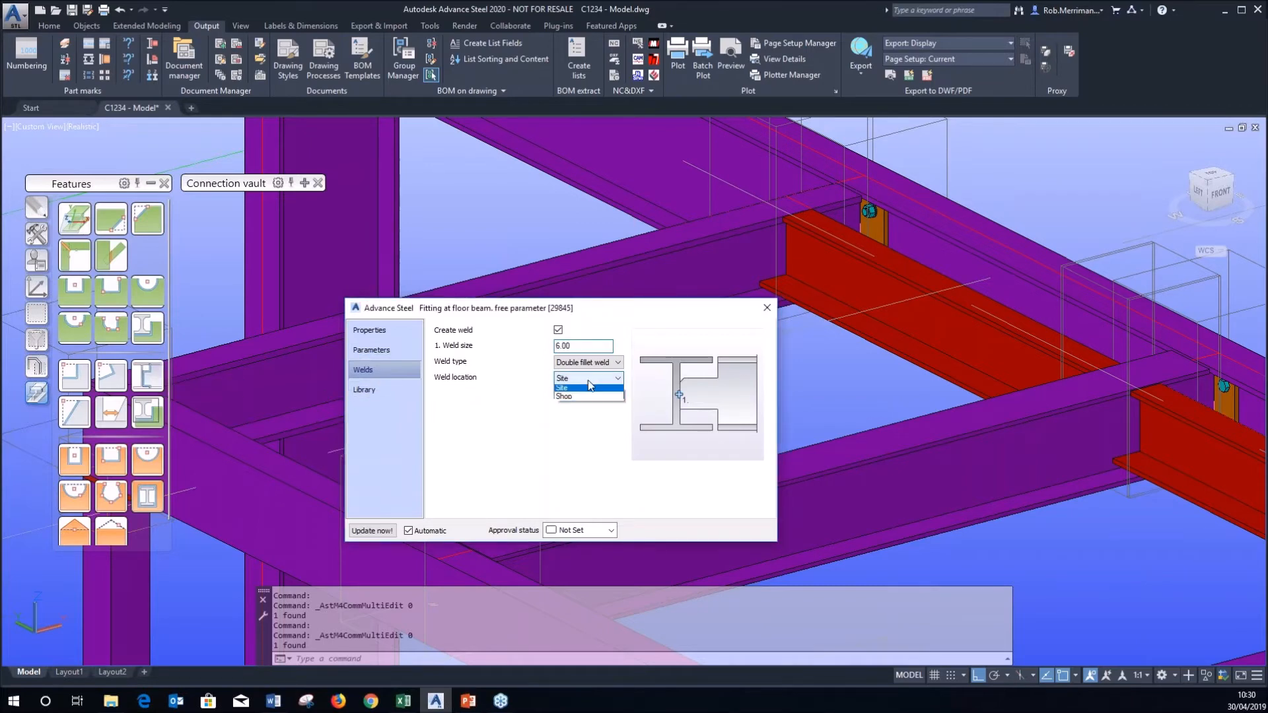
click(529, 402)
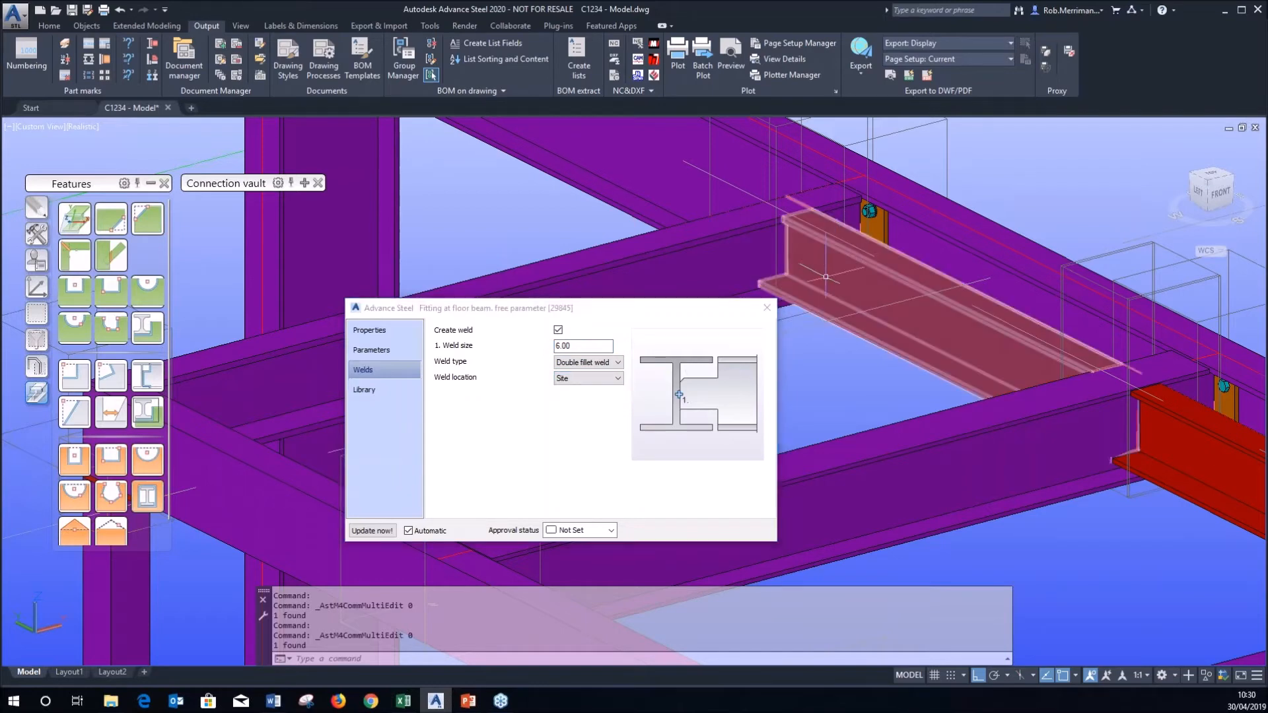
Set the weld location of the first channel segment's notch joint to Shop and finish editing the joint.
mouse_move(825, 277)
scroll(826, 277, down, 2)
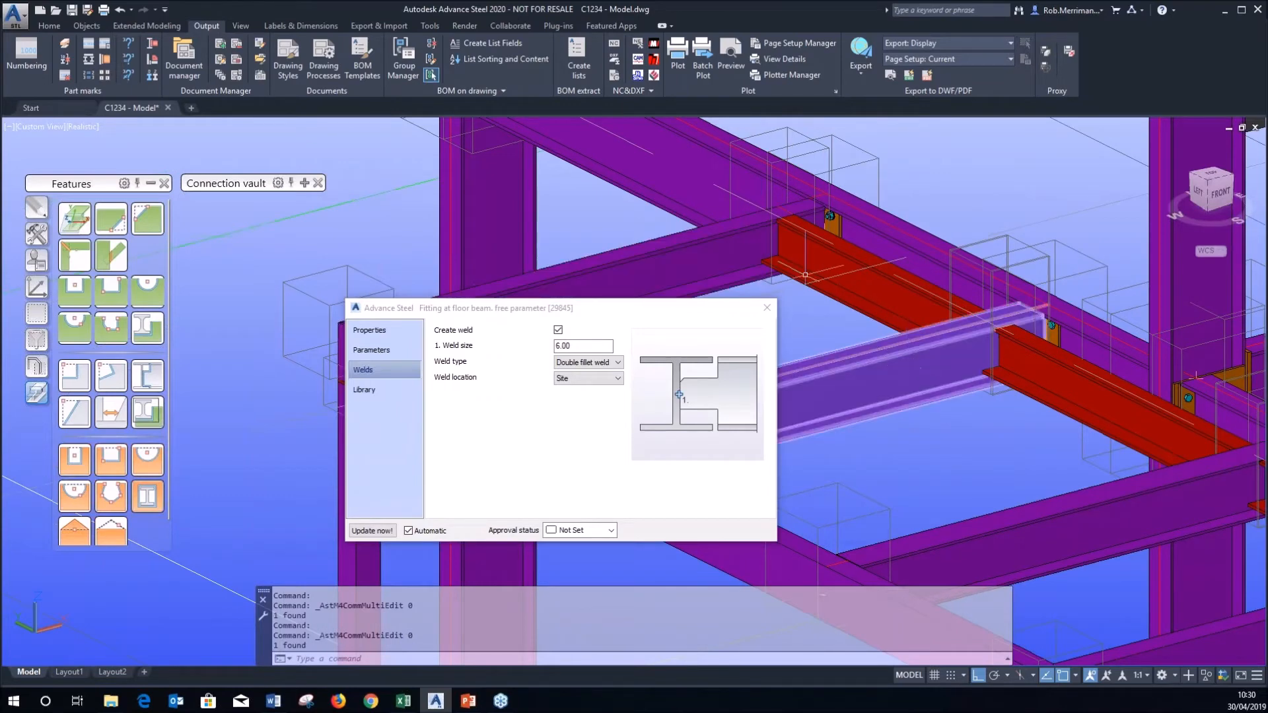
scroll(968, 408, down, 2)
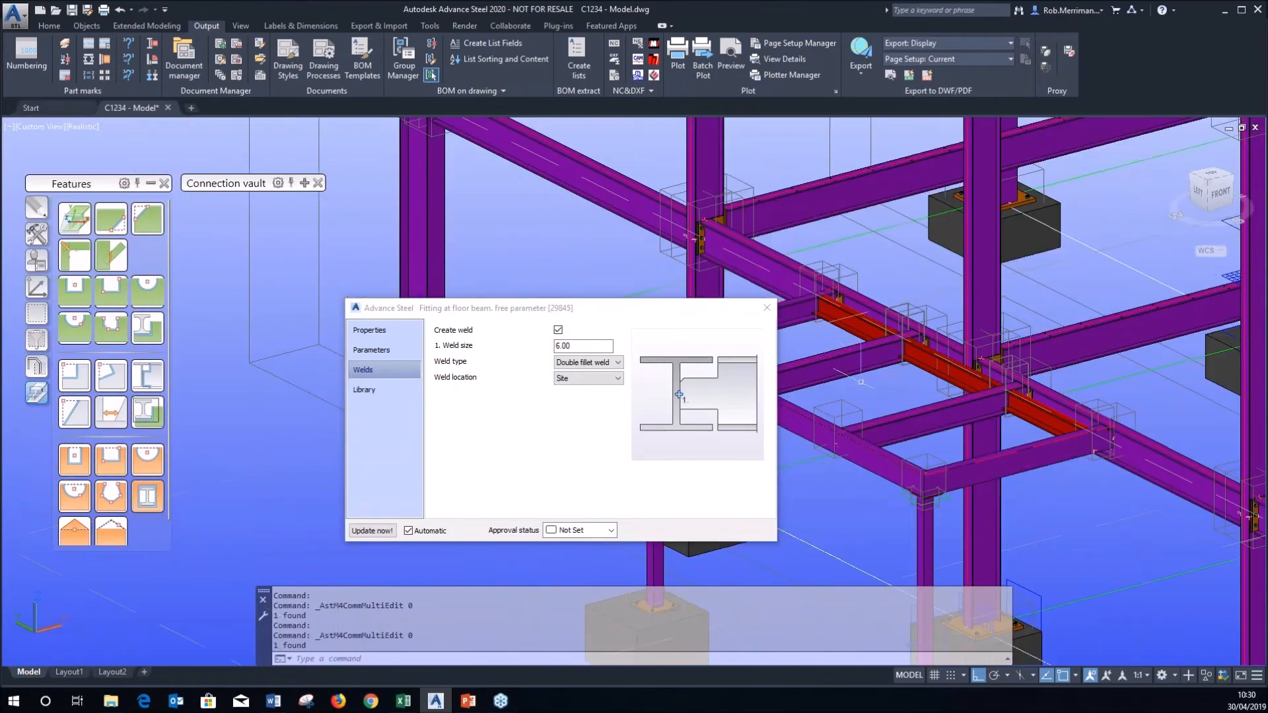
scroll(828, 309, up, 2)
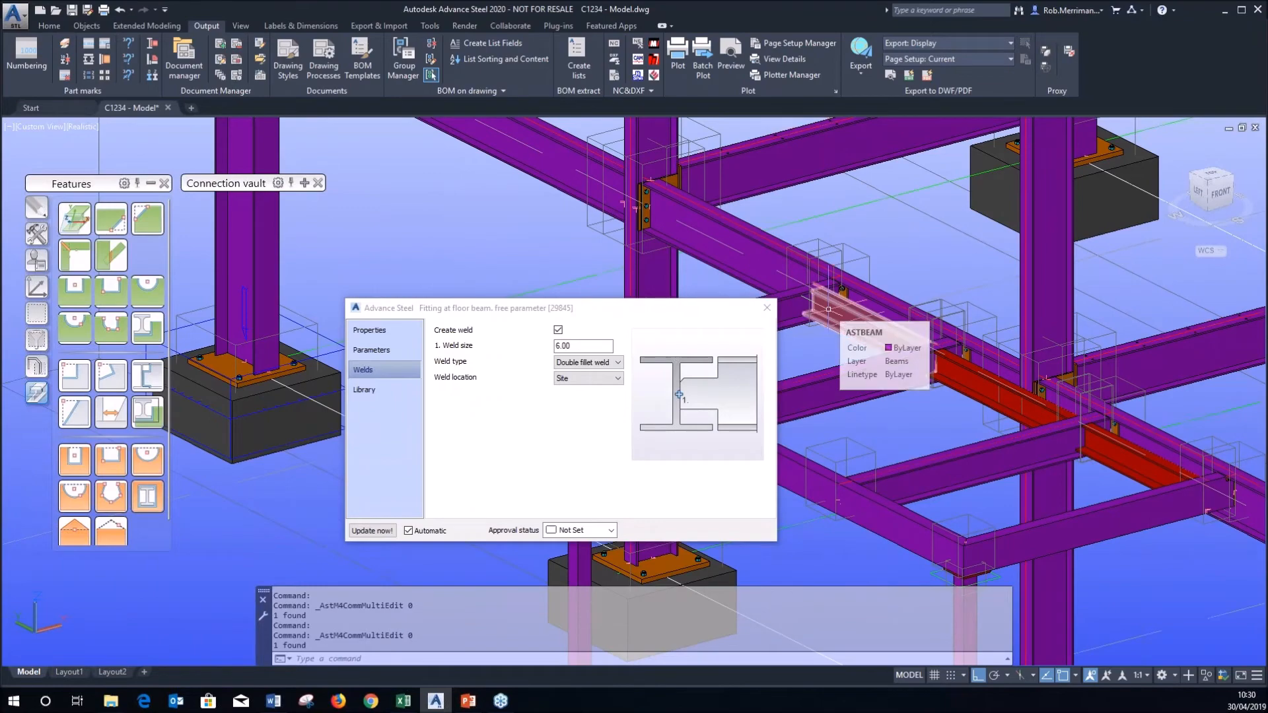
click(576, 378)
click(577, 399)
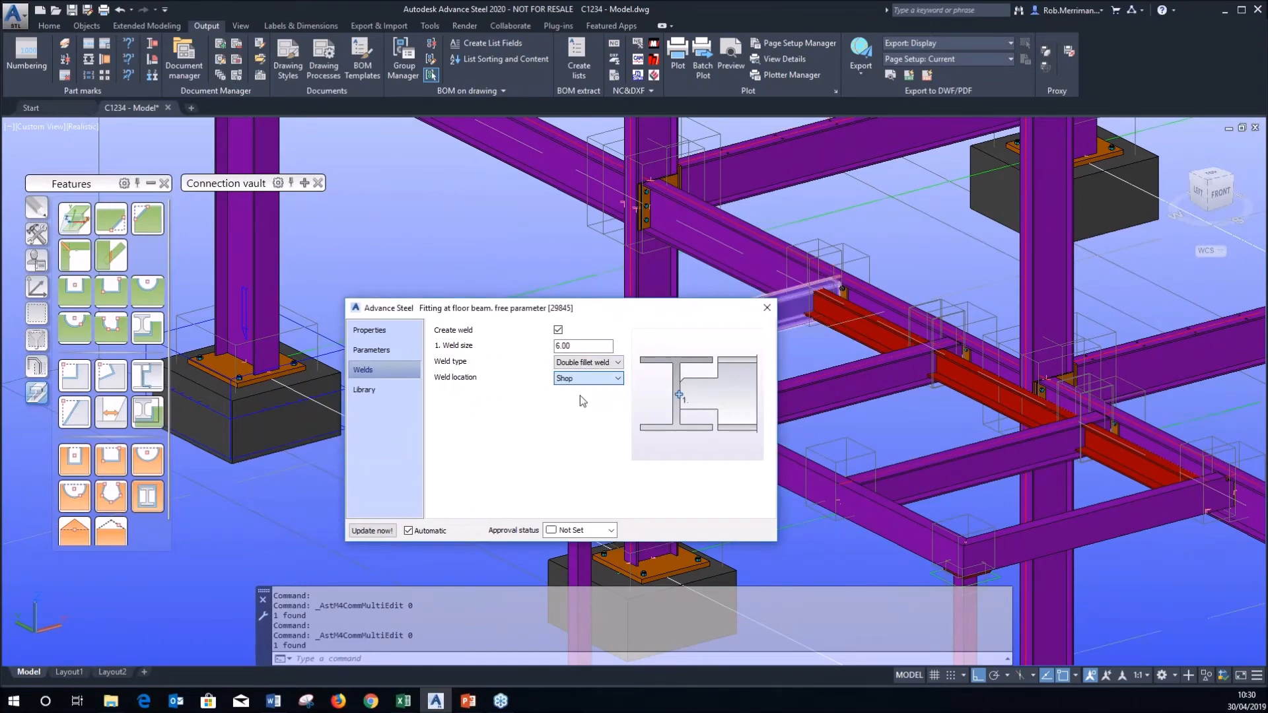
key(Escape)
Set the weld location to Shop for the first of the two overlapping notch joints at the second cross beam.
scroll(958, 373, up, 6)
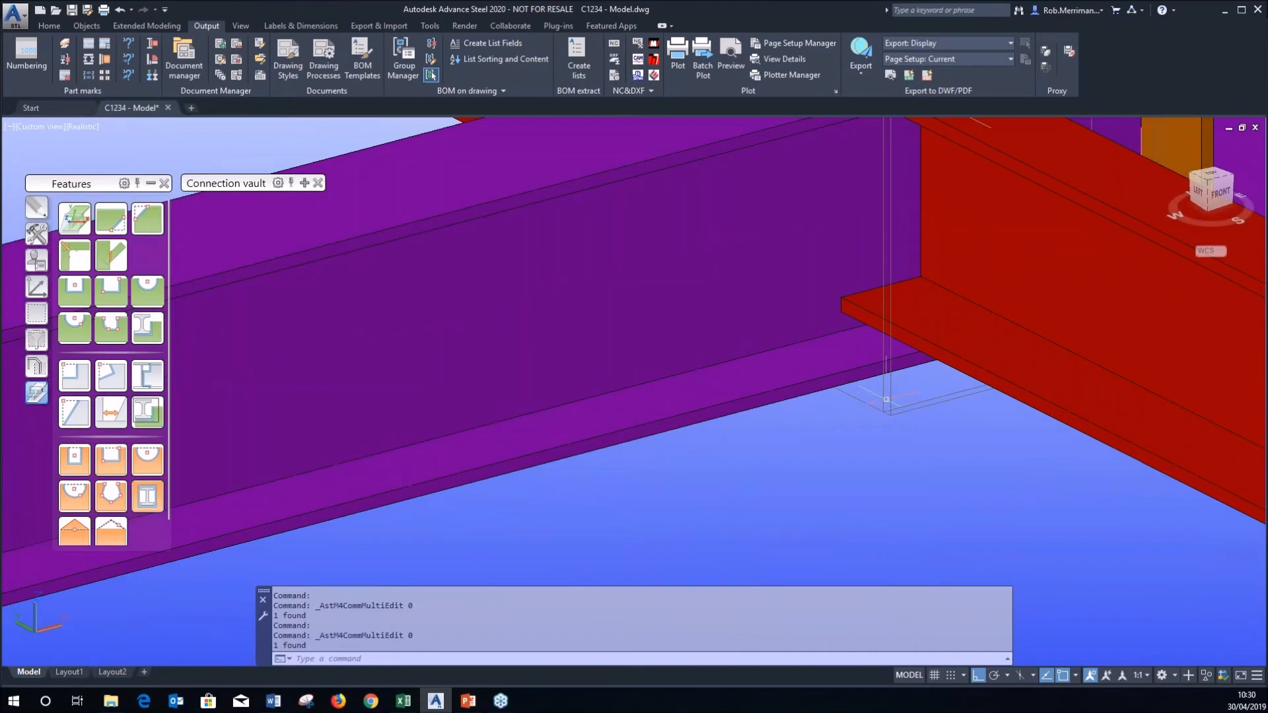
click(884, 399)
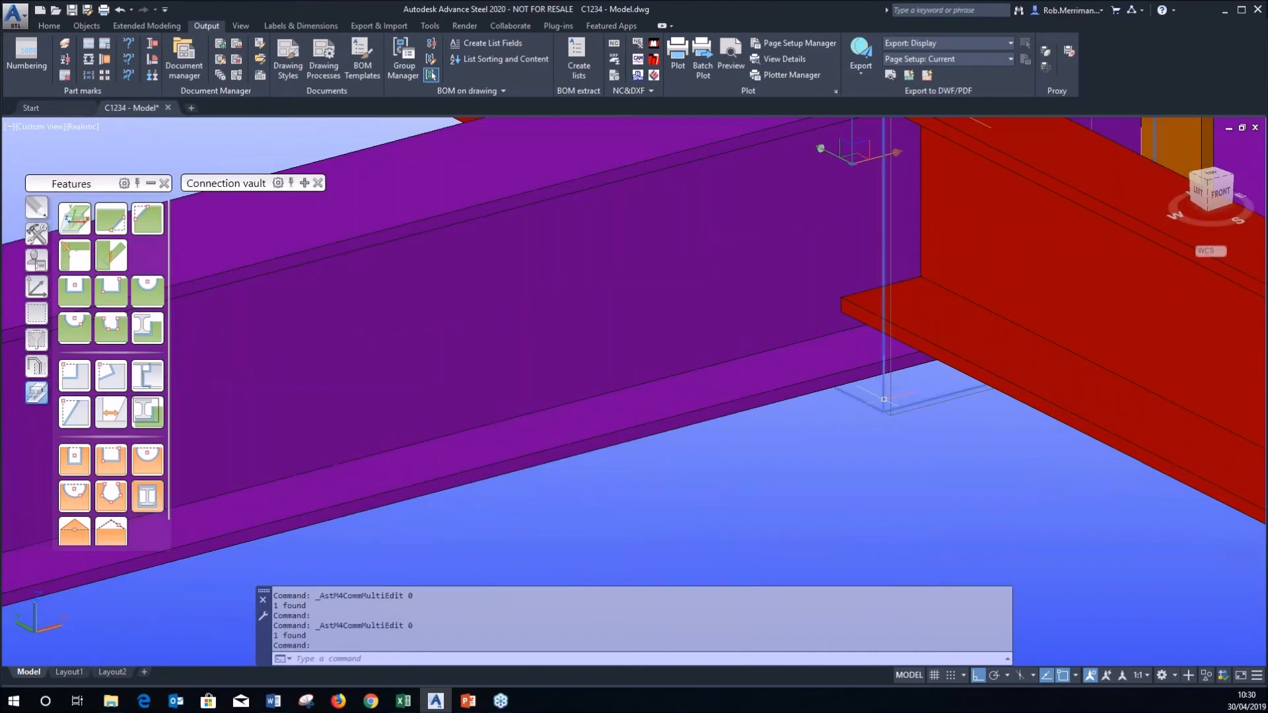
double_click(884, 399)
click(382, 367)
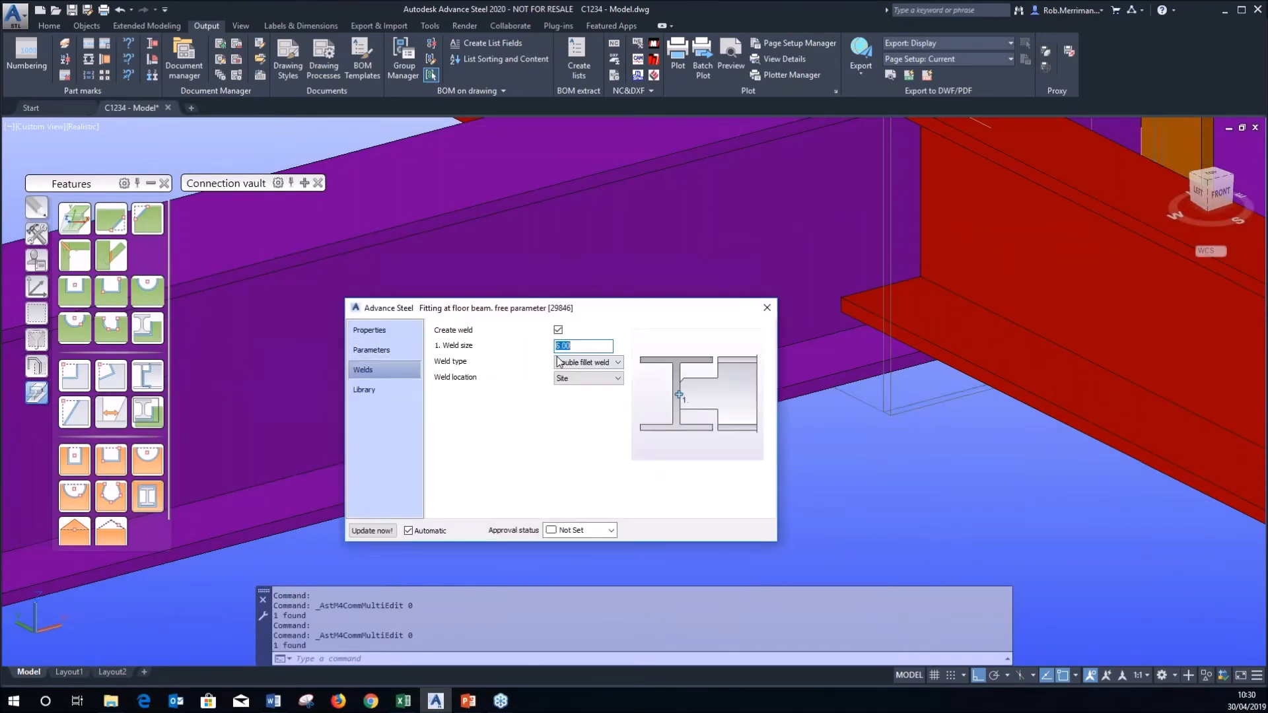
click(572, 377)
click(584, 399)
click(767, 308)
Change the weld location of the other overlapping notch joint at the second cross beam to Shop.
double_click(884, 398)
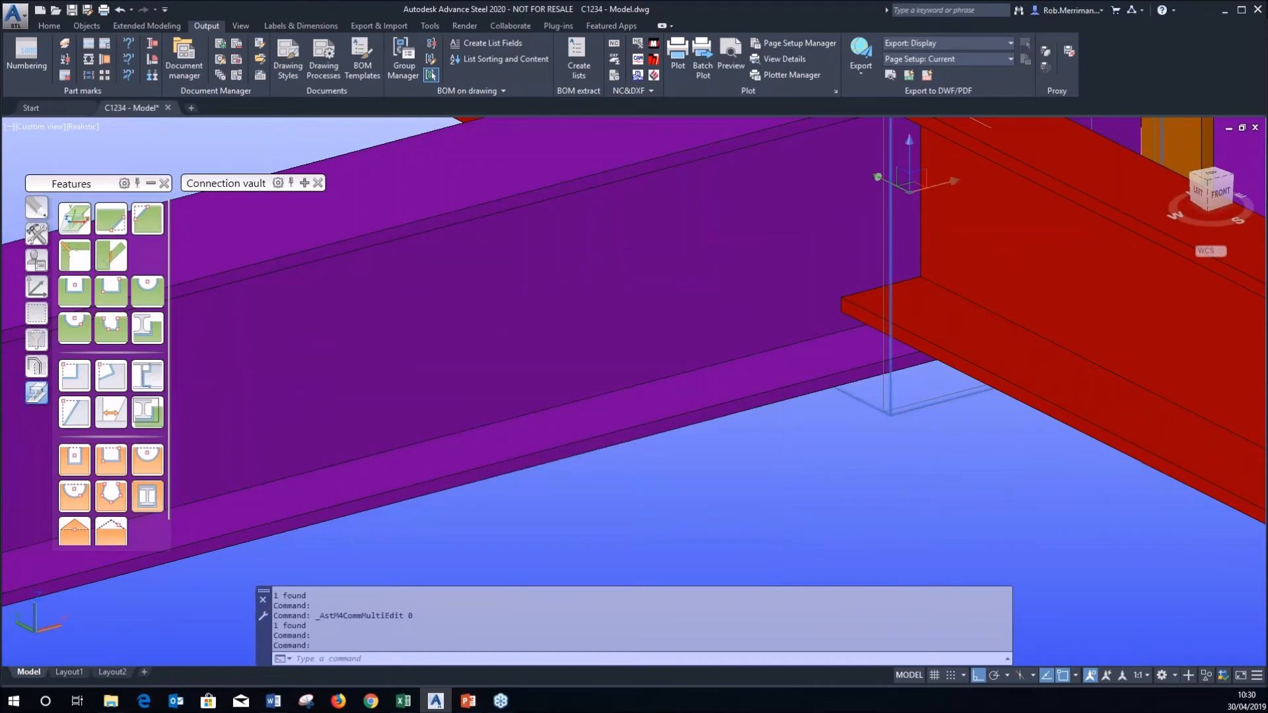
click(364, 371)
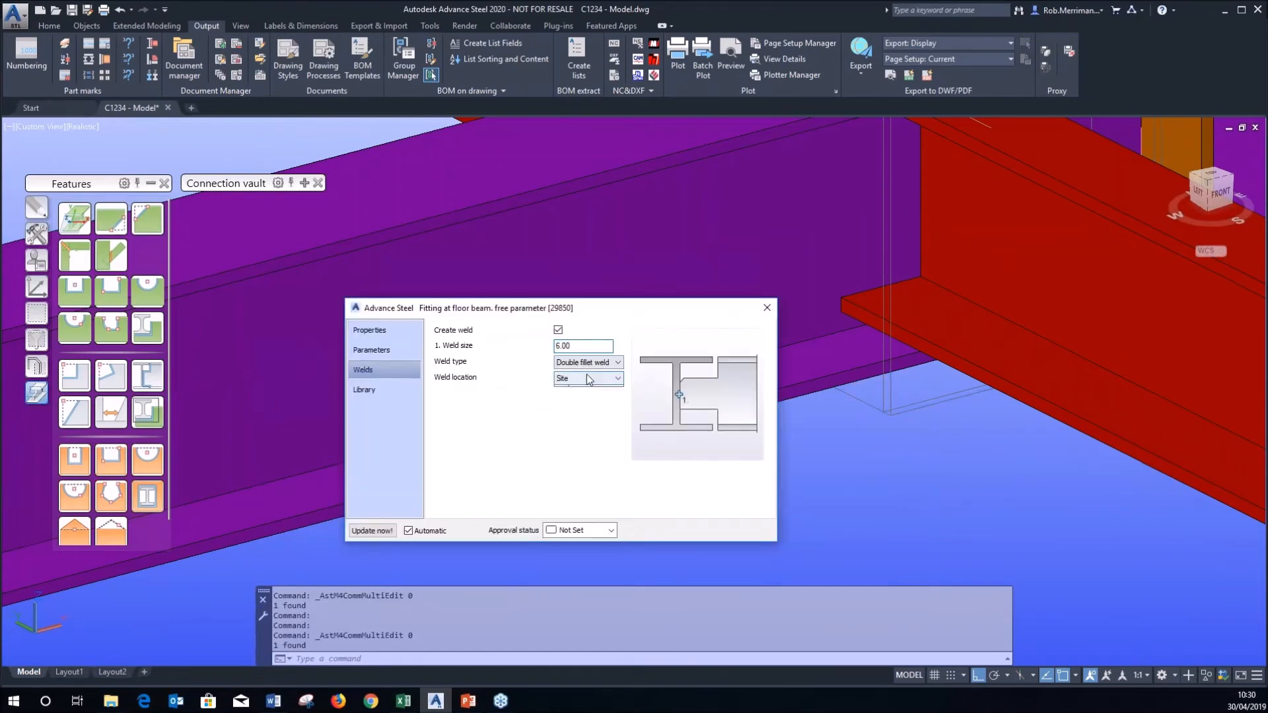
click(578, 400)
click(392, 389)
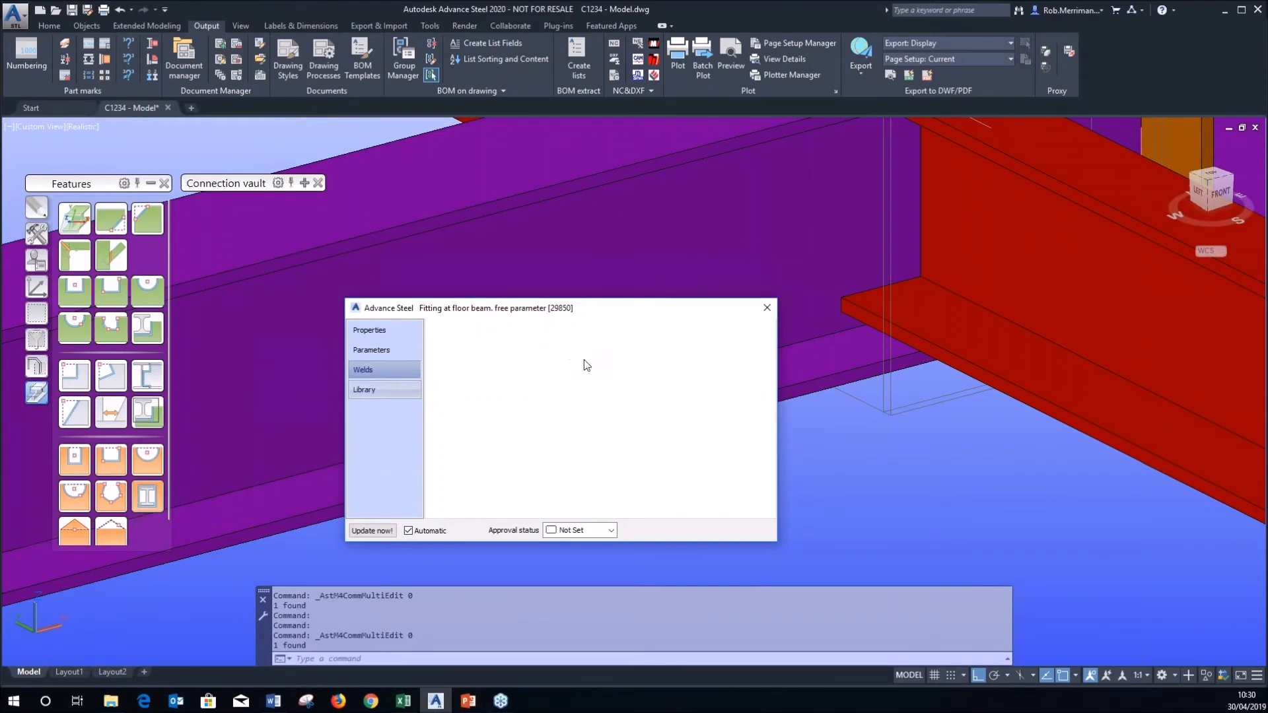
click(766, 308)
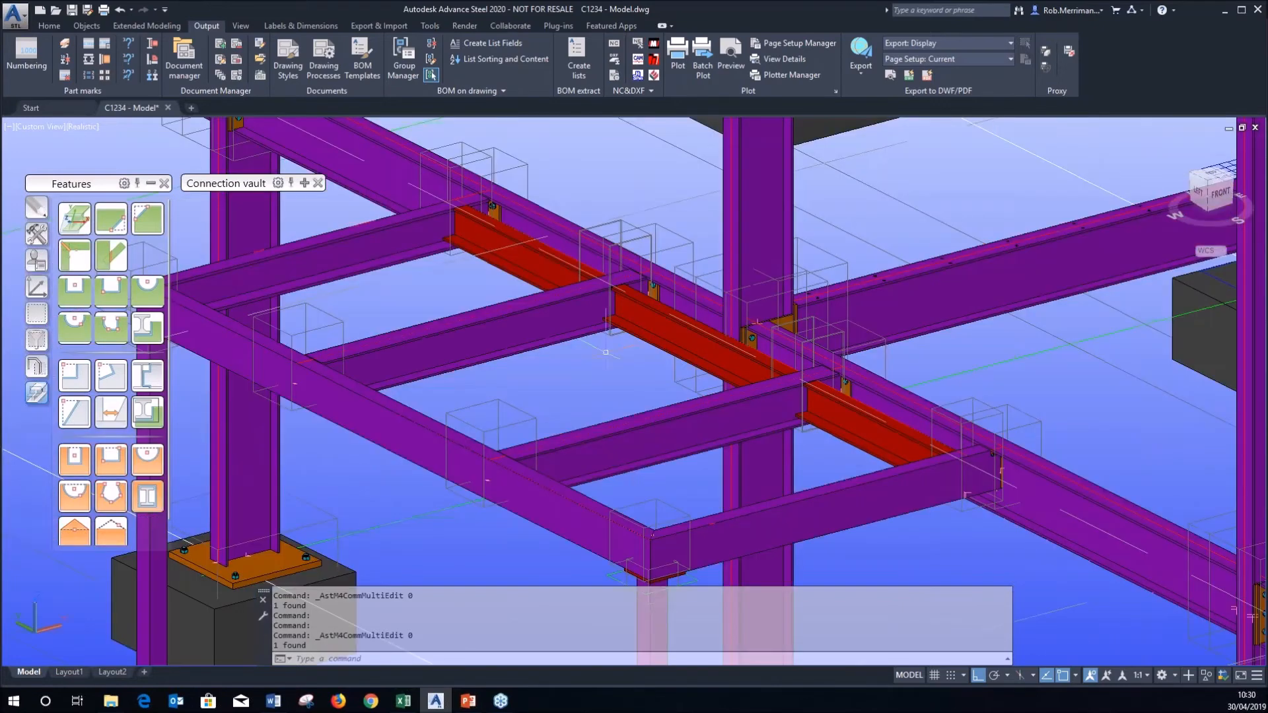
Set the weld location to Shop for one of the paired notch joints where the third cross beam meets the red channels.
scroll(811, 422, up, 6)
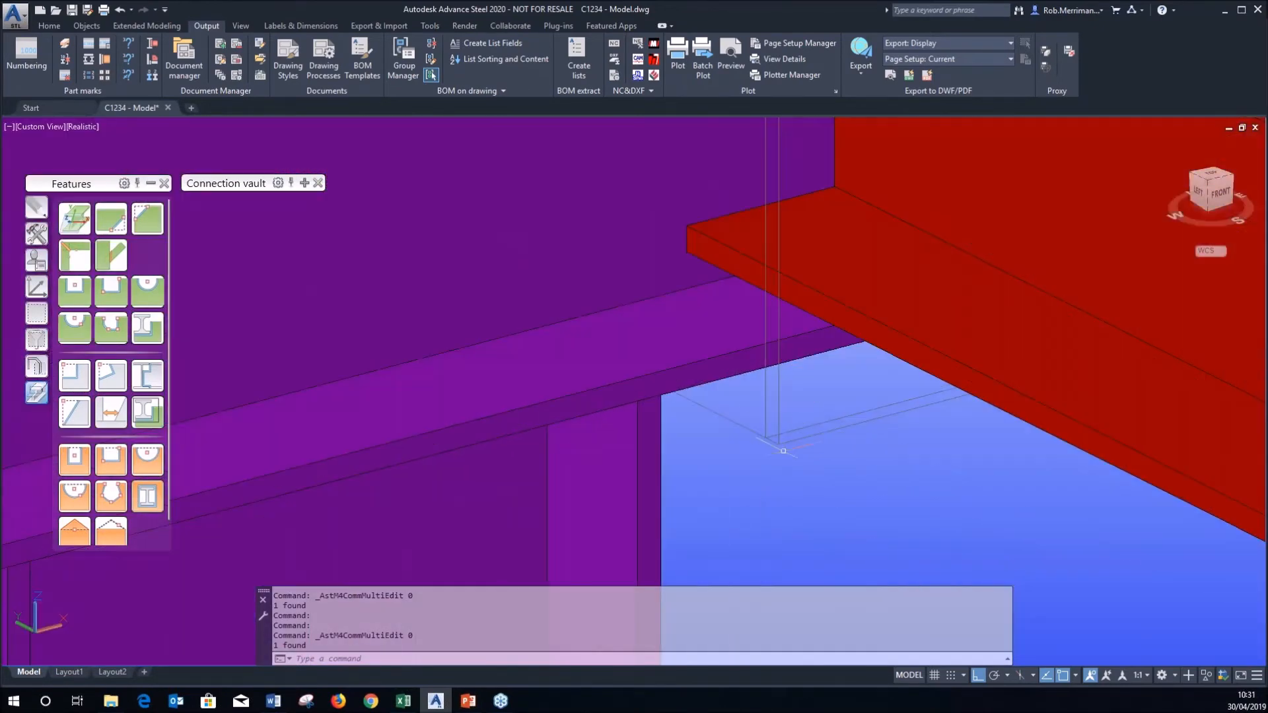
double_click(764, 417)
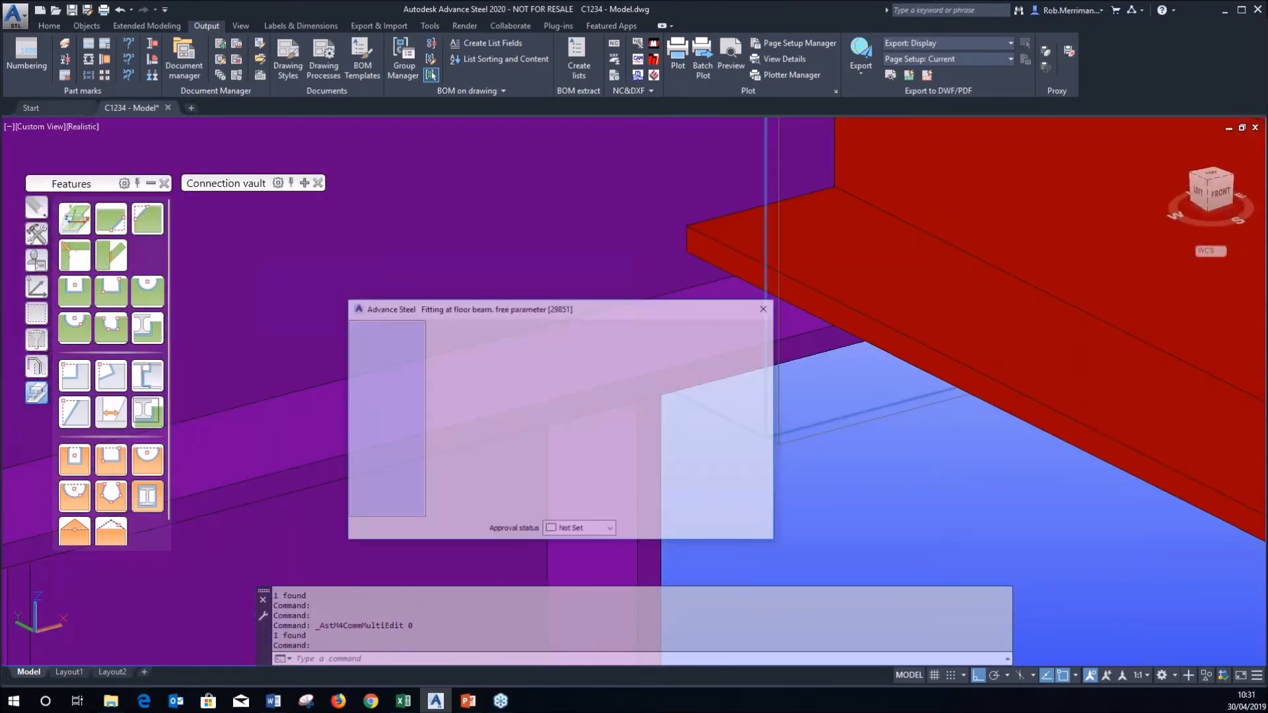
click(402, 369)
click(580, 378)
click(598, 394)
click(767, 307)
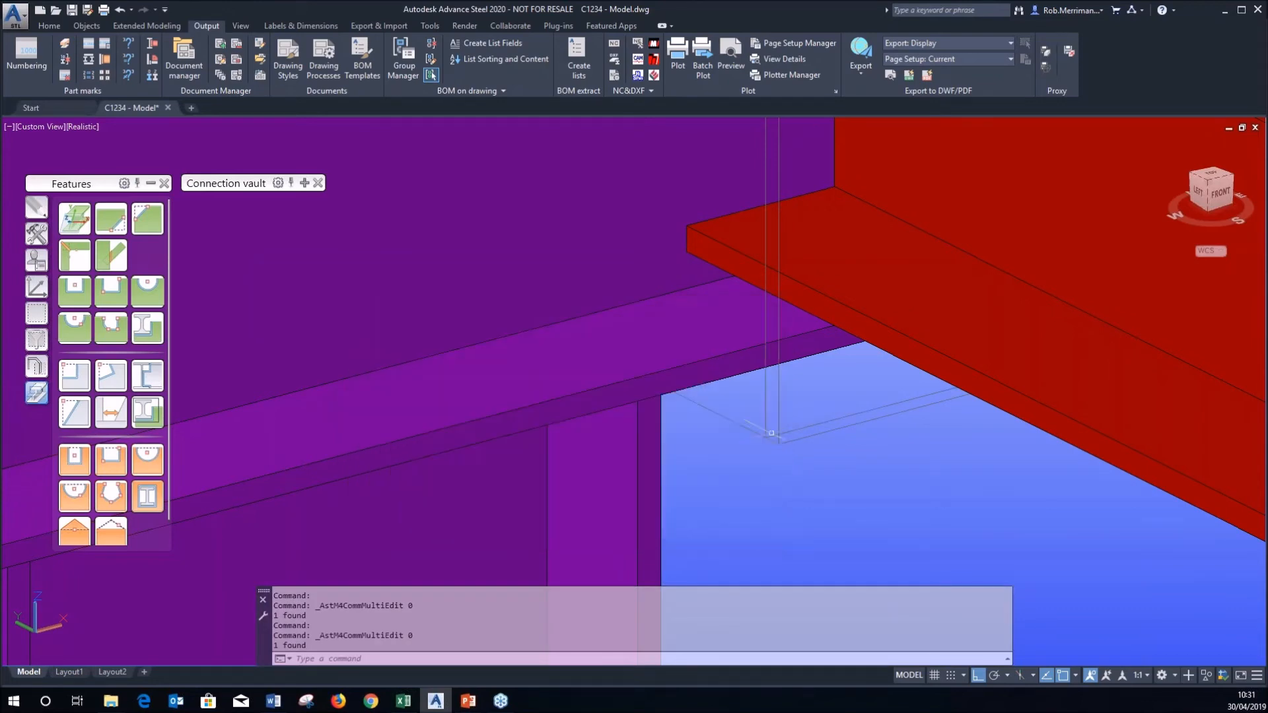
Change the remaining notch joint of the pair at the third cross beam to a Shop weld location.
double_click(764, 417)
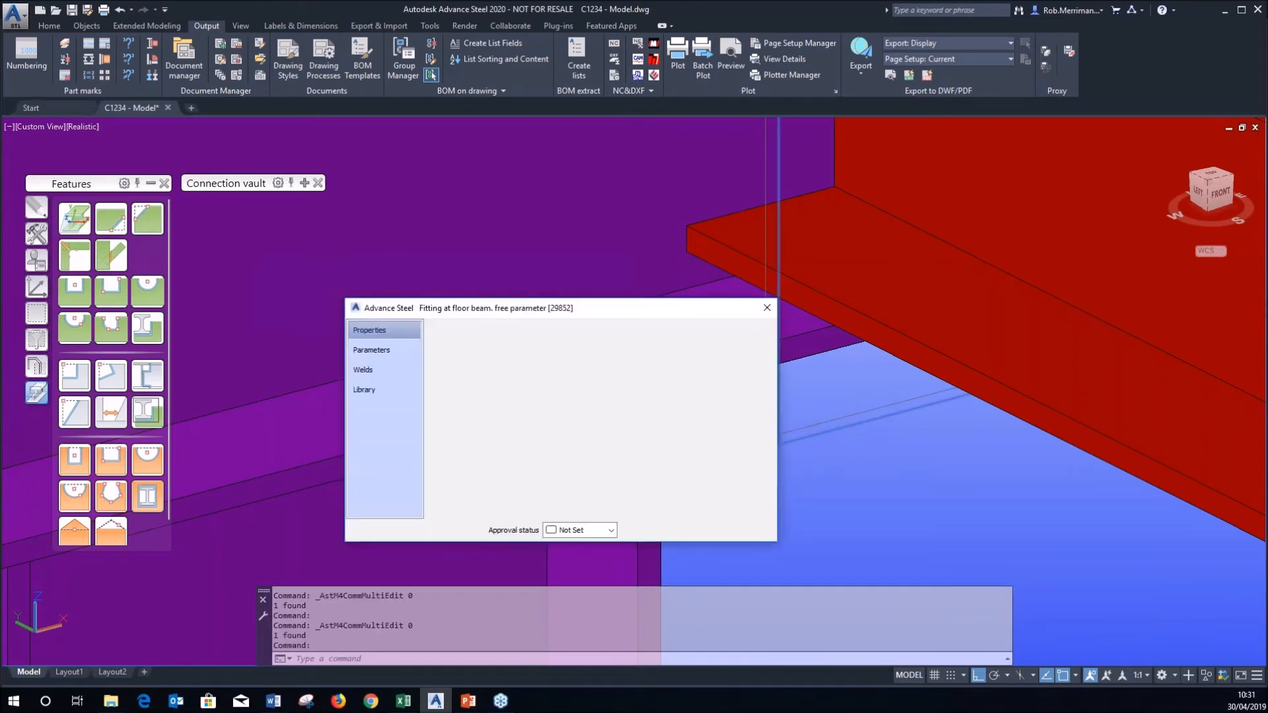
click(369, 371)
click(581, 378)
click(563, 398)
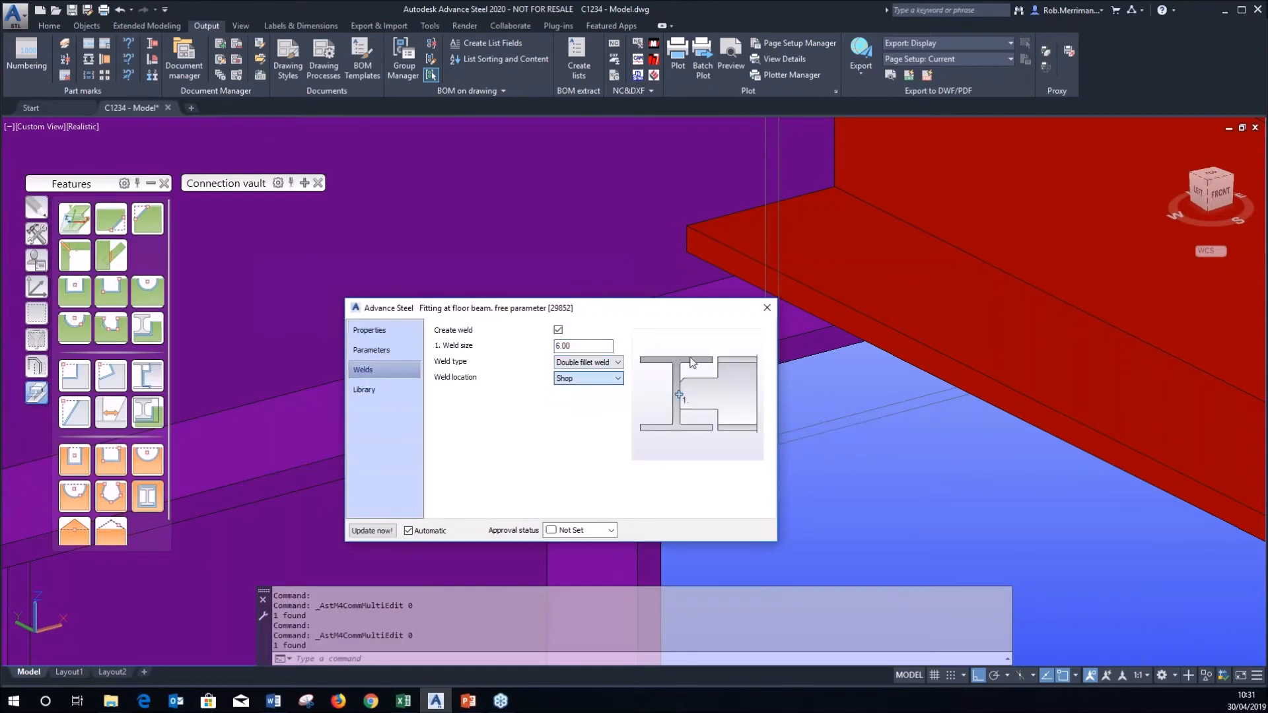
click(766, 308)
Open the notch joint where the last red channel meets the end cross beam and set its weld location to Shop.
scroll(711, 369, down, 5)
scroll(711, 369, up, 5)
click(817, 409)
double_click(816, 408)
double_click(815, 410)
click(362, 370)
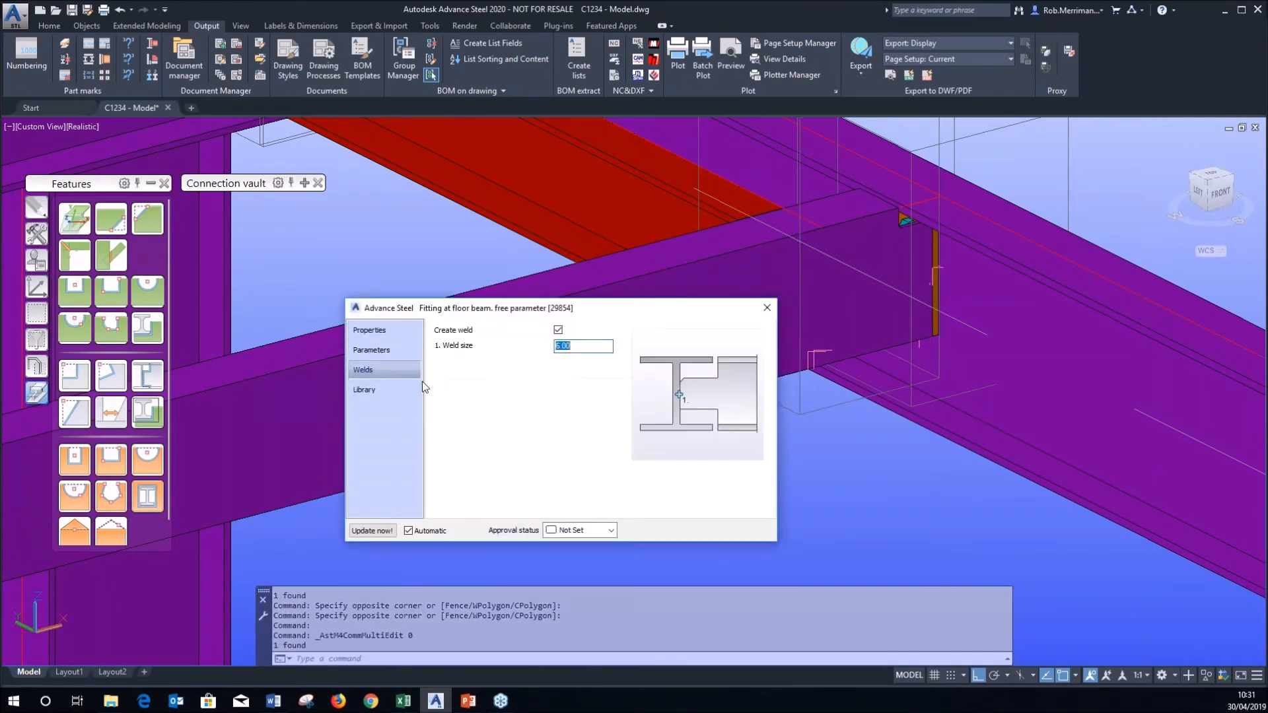
click(571, 379)
click(581, 398)
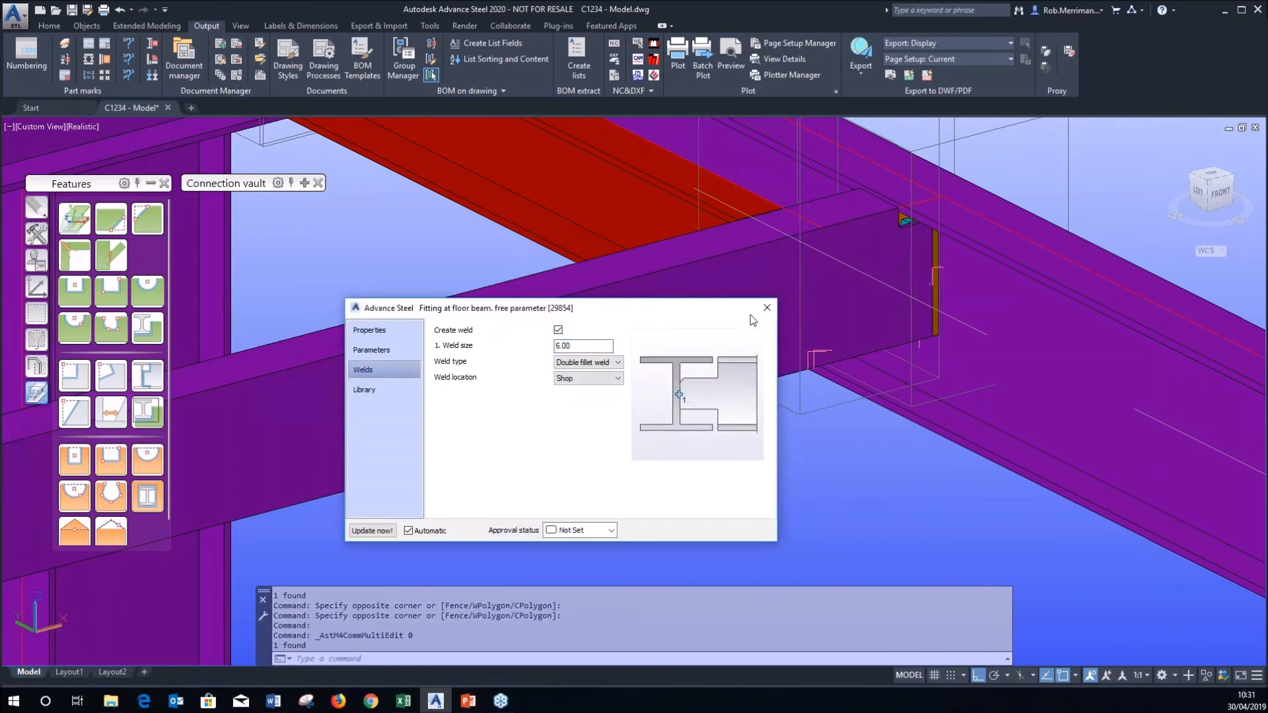
click(766, 307)
Clear the red marks from all marked objects in the model.
scroll(640, 427, down, 10)
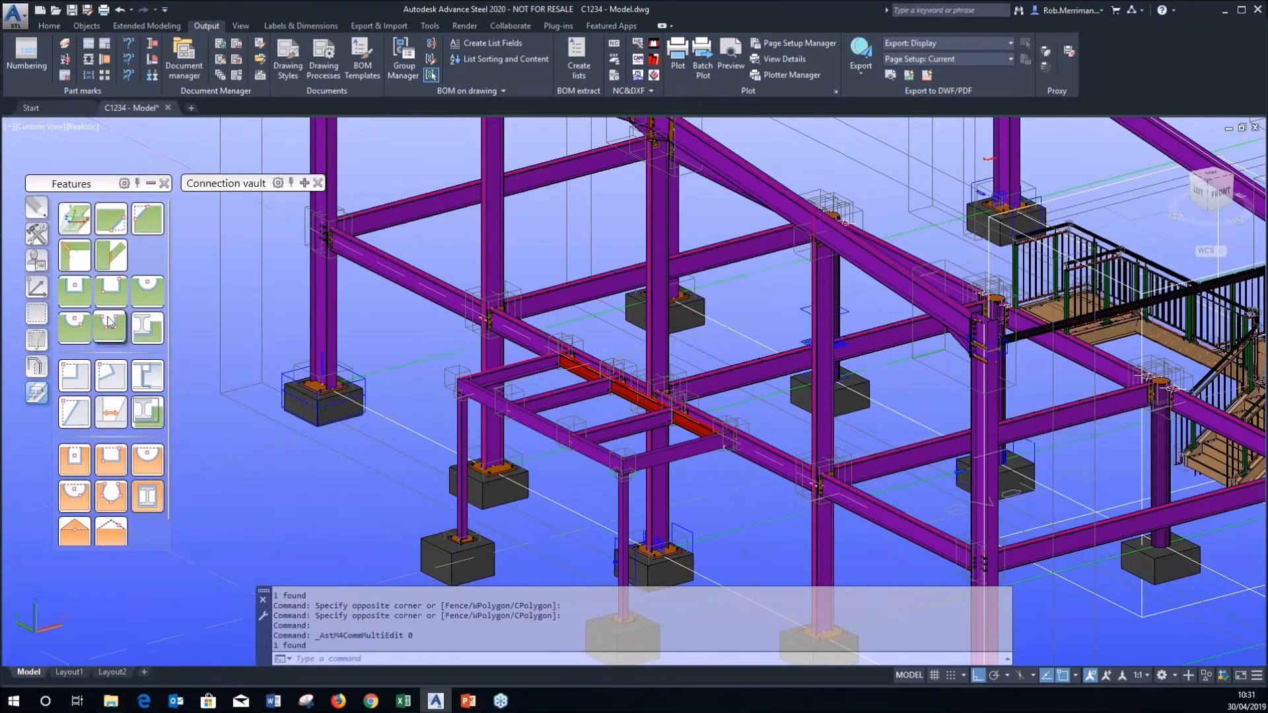
click(37, 313)
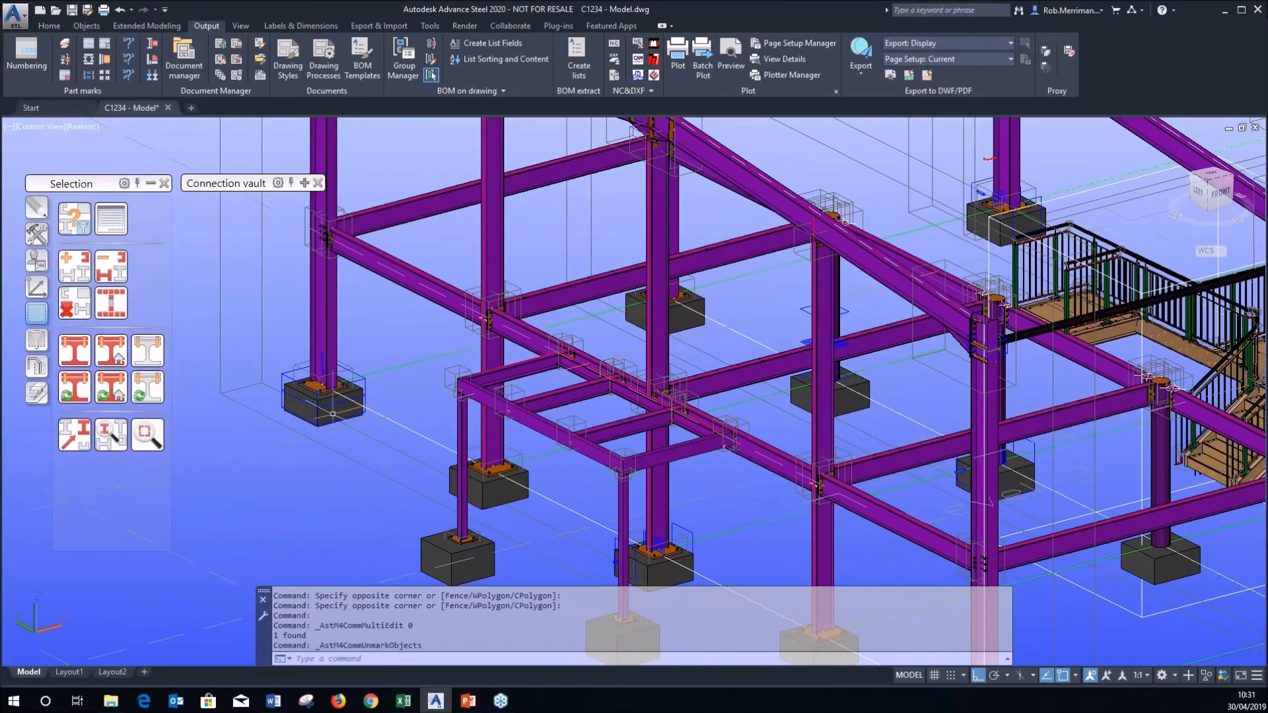
scroll(326, 412, down, 5)
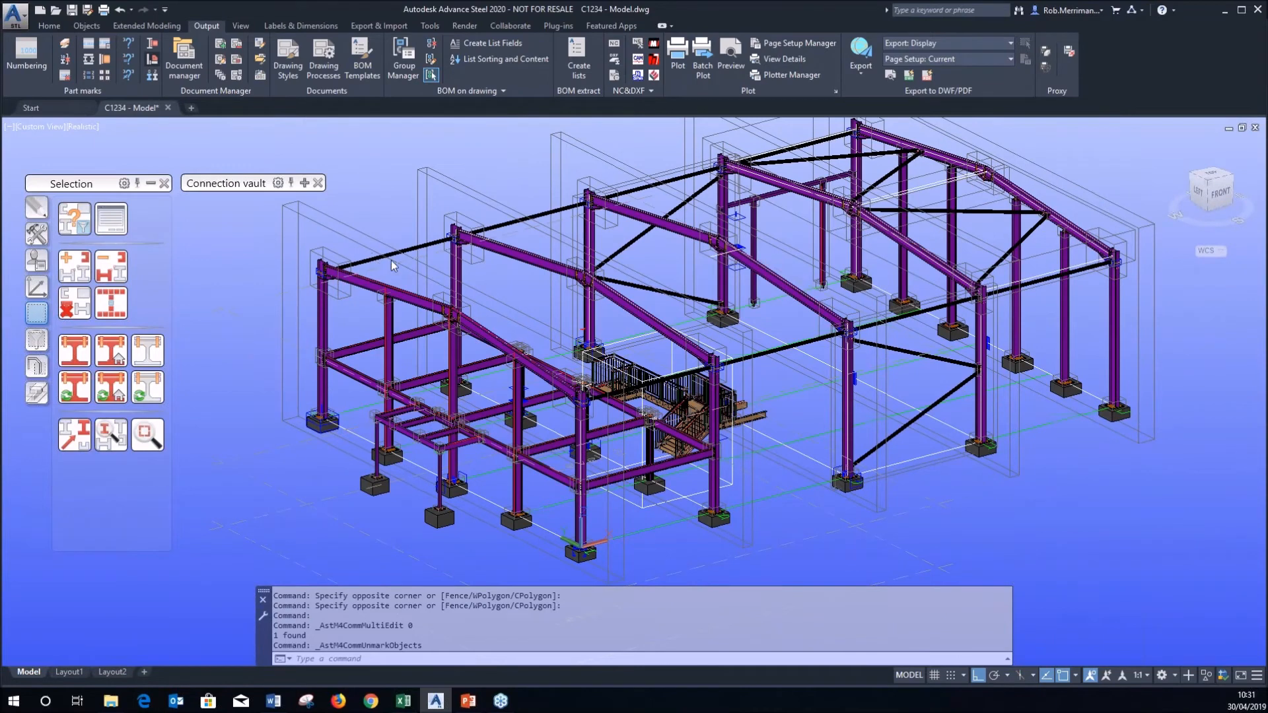
Mark the standalone parts of the whole model, select the marked objects and display only them.
click(695, 378)
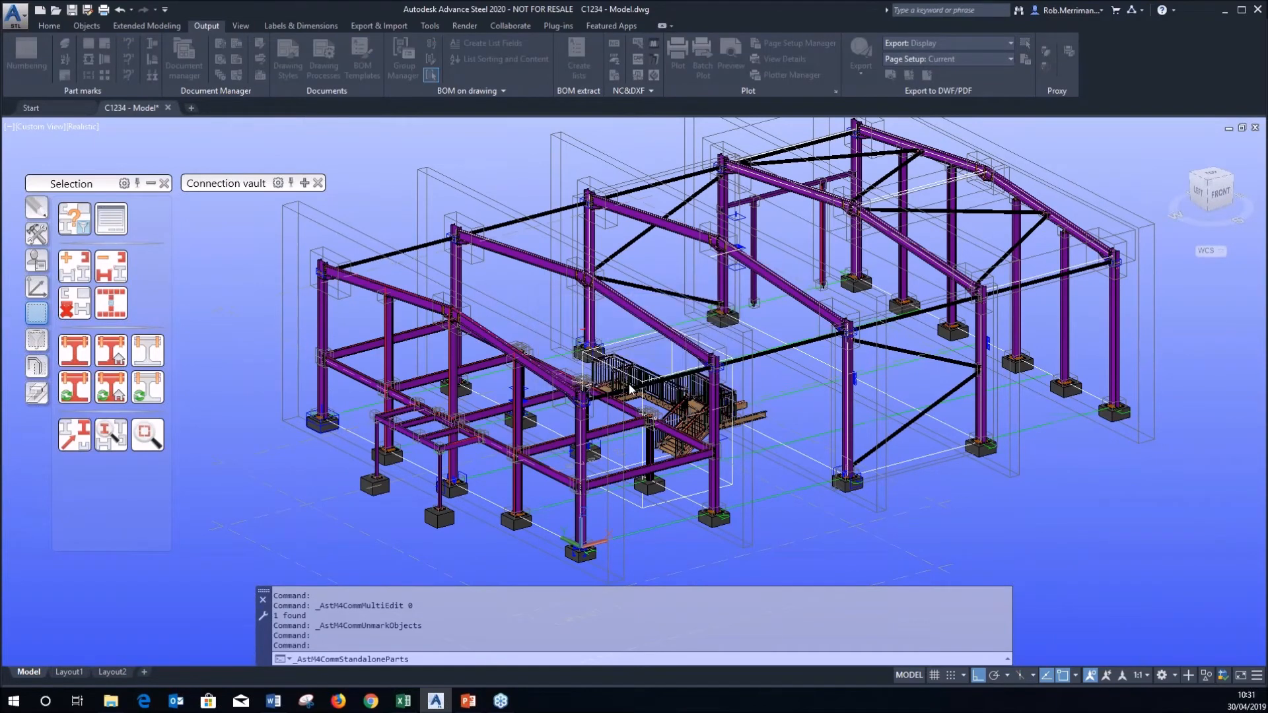
click(113, 305)
click(36, 365)
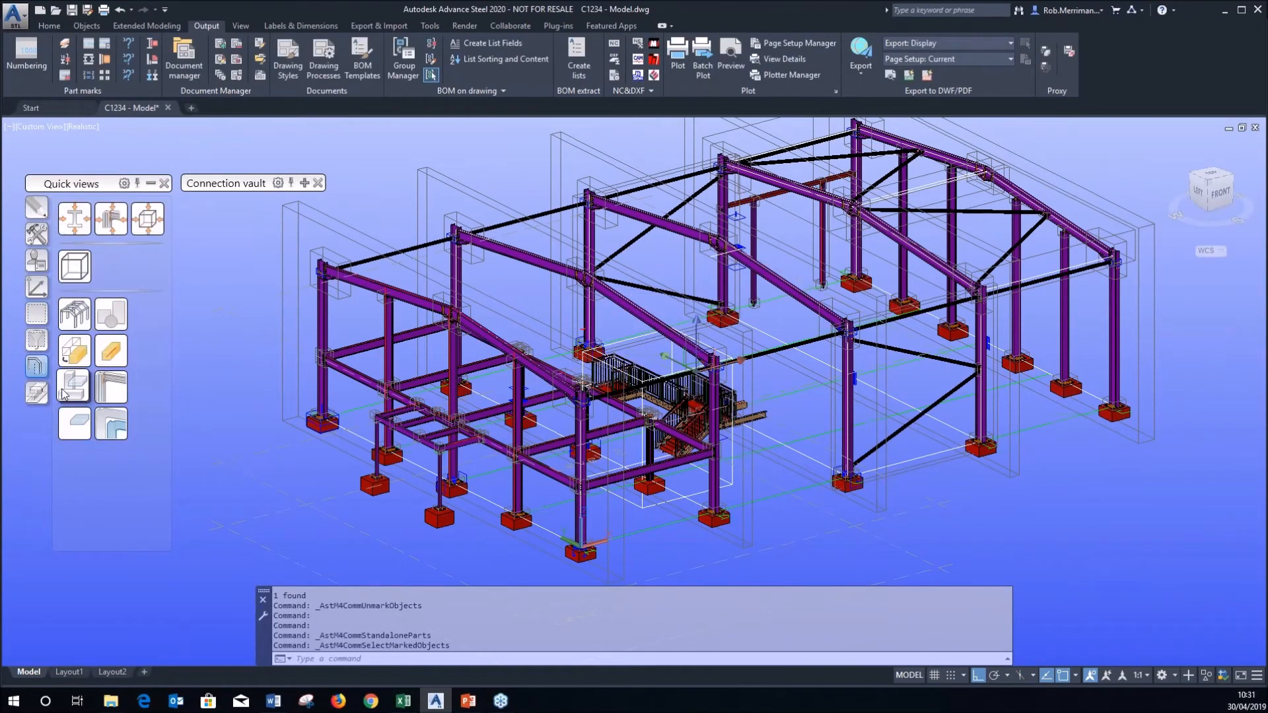
key(Escape)
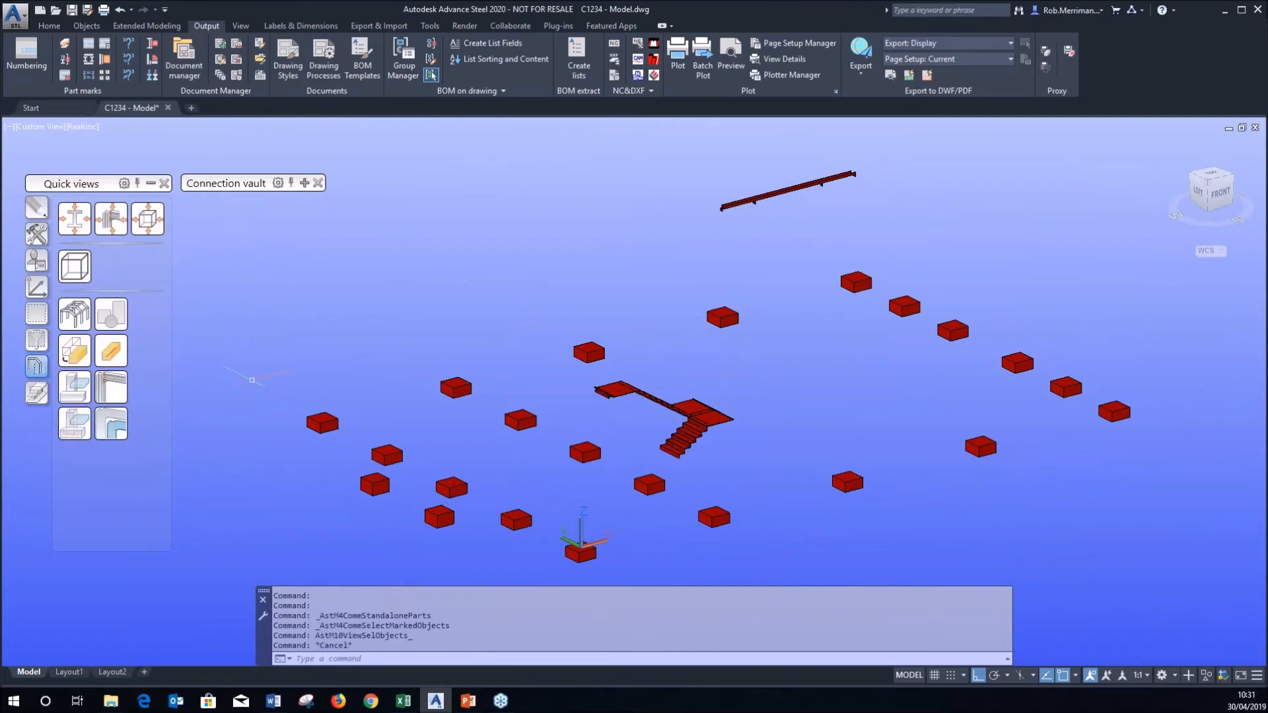
Unmark the isolated standalone parts, then select all concrete footings by object type and hide them from view.
click(37, 313)
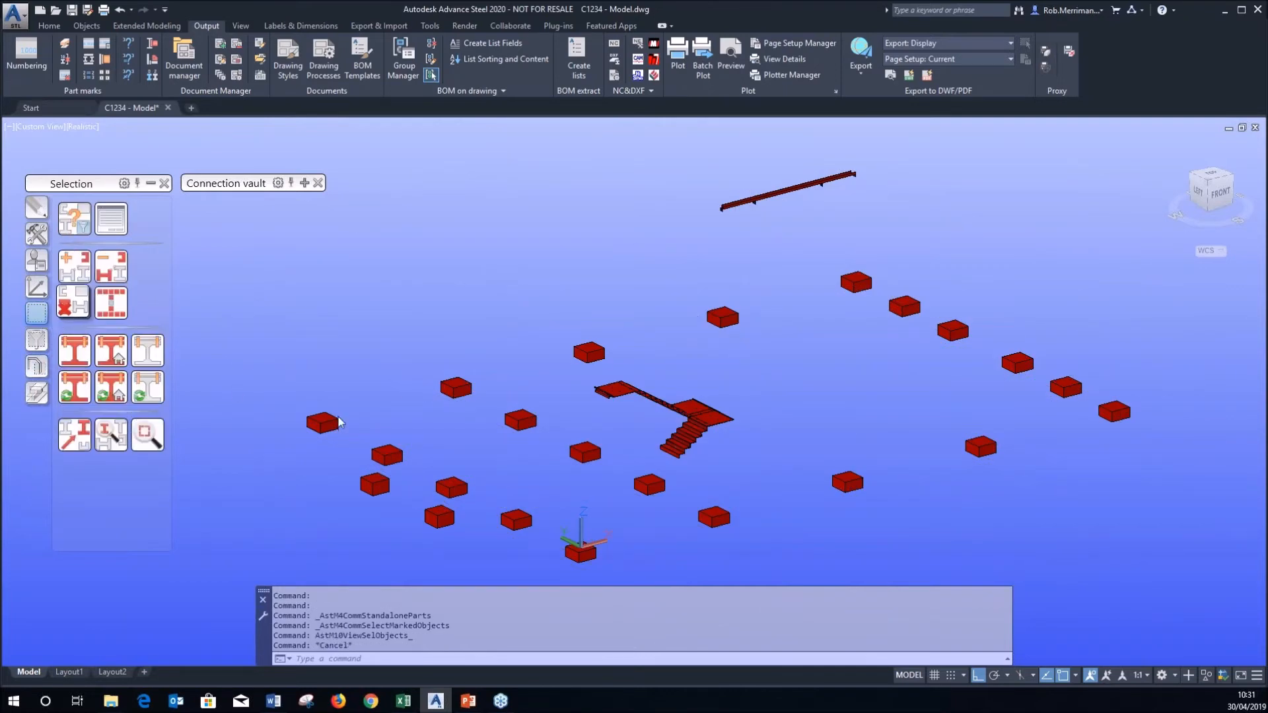
click(124, 388)
click(37, 340)
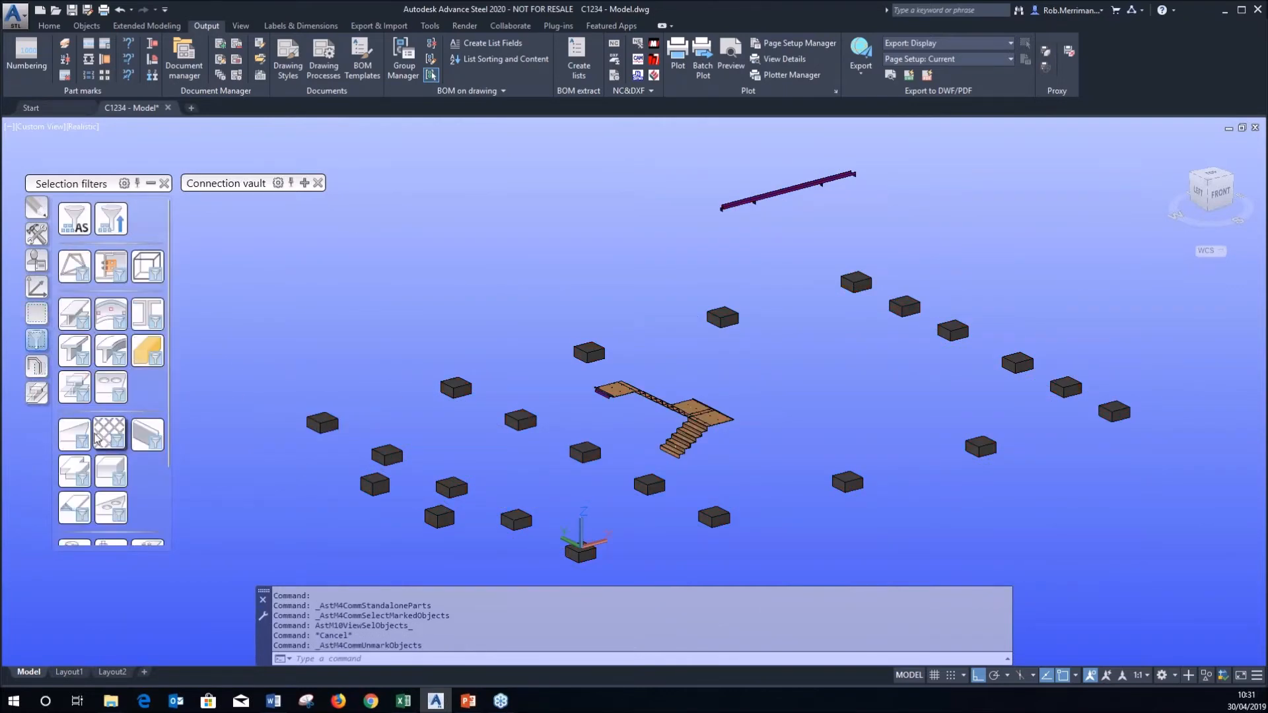
click(108, 474)
click(36, 367)
click(75, 388)
key(Escape)
click(368, 348)
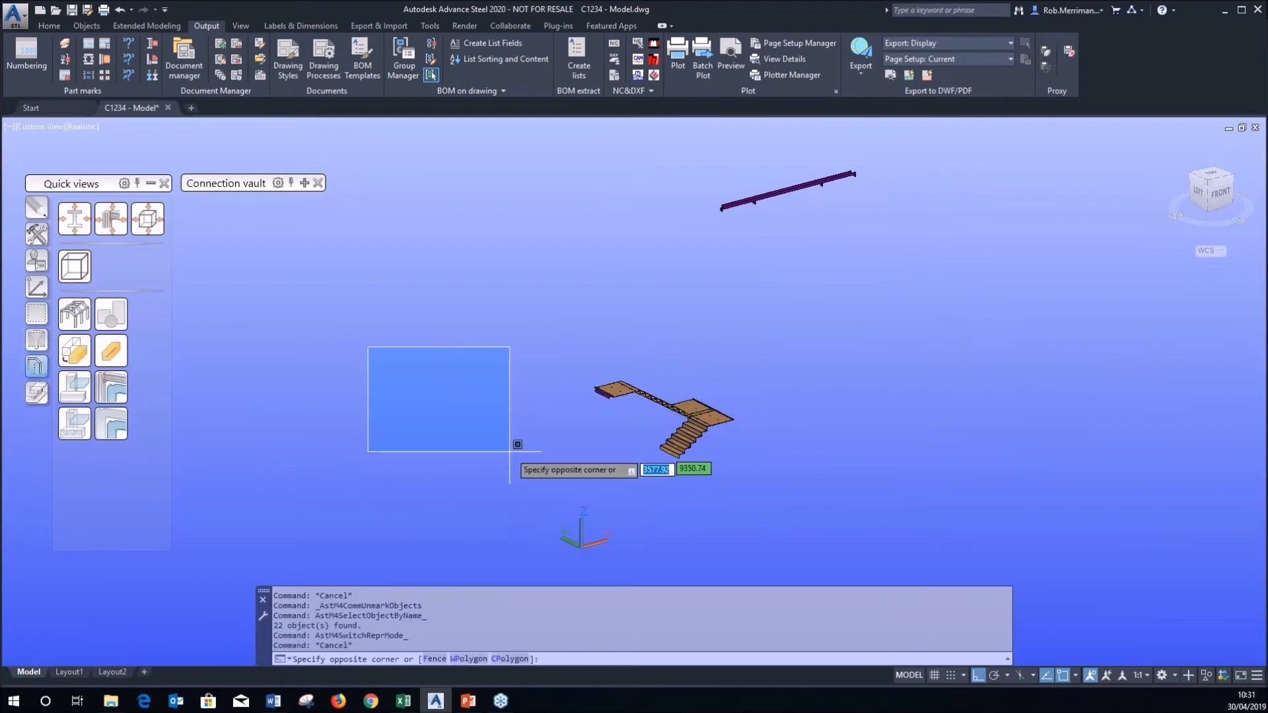
Check the isolated stair treads and landing plates up close, then show all model objects again.
key(Escape)
scroll(587, 405, up, 3)
scroll(587, 405, up, 5)
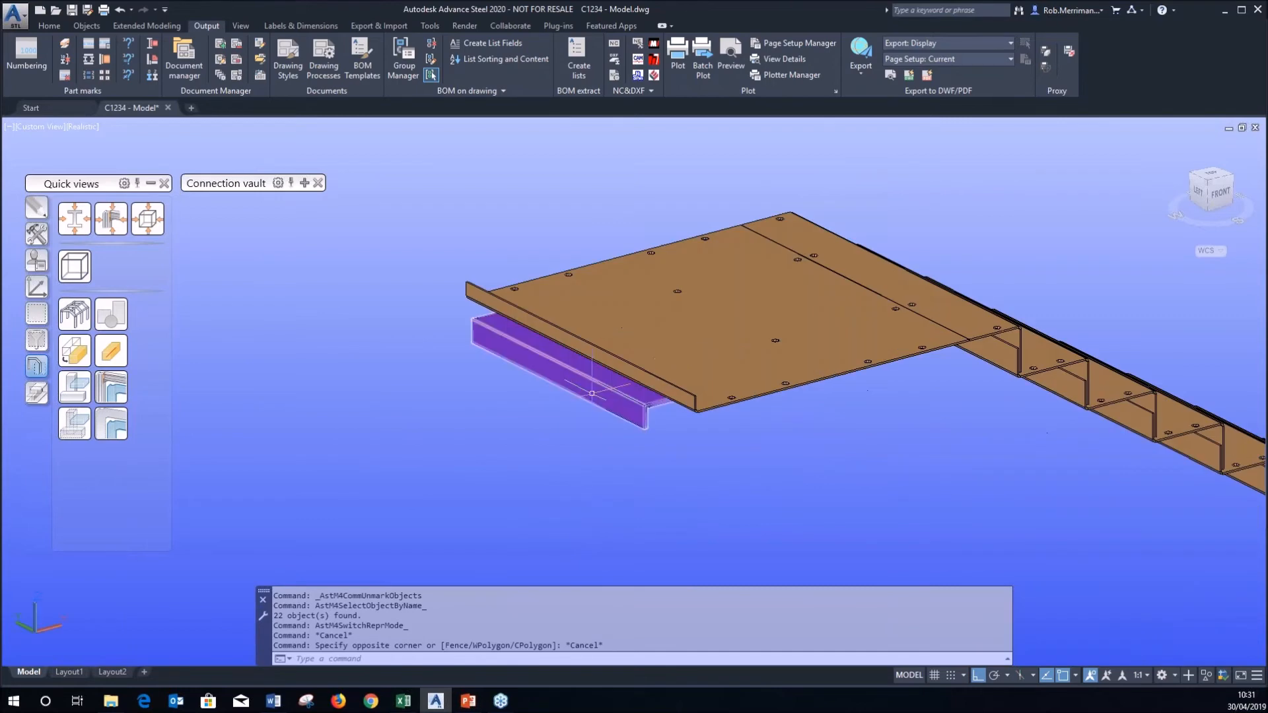
scroll(600, 396, down, 6)
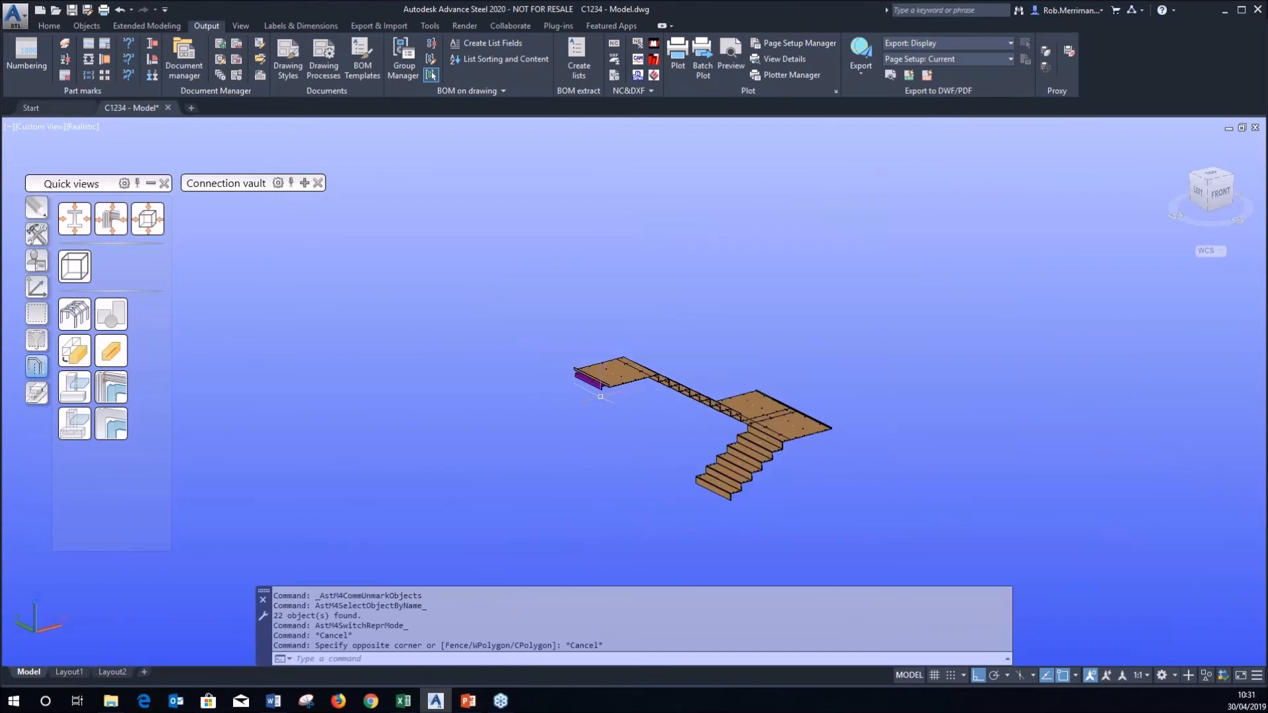
click(86, 319)
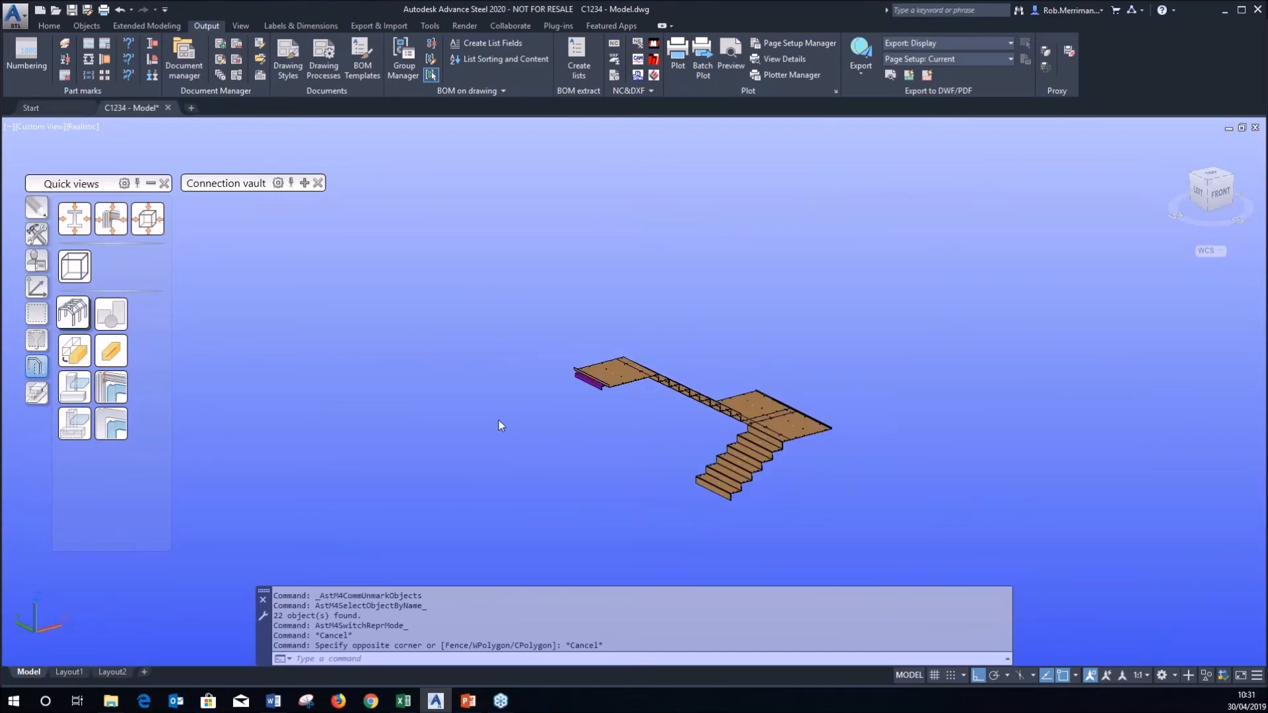
Clear the existing marks and mark the parts shop-connected to the outer beam of the small projecting frame.
scroll(194, 435, up, 5)
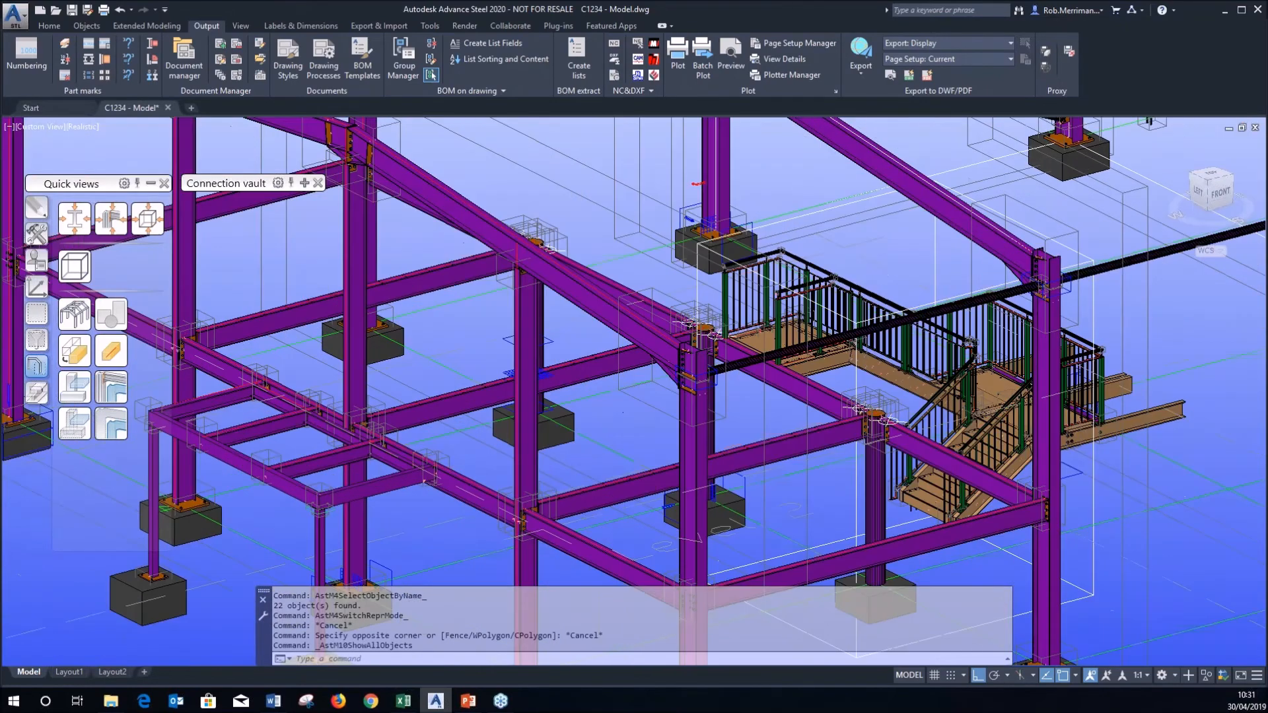
scroll(633, 399, down, 2)
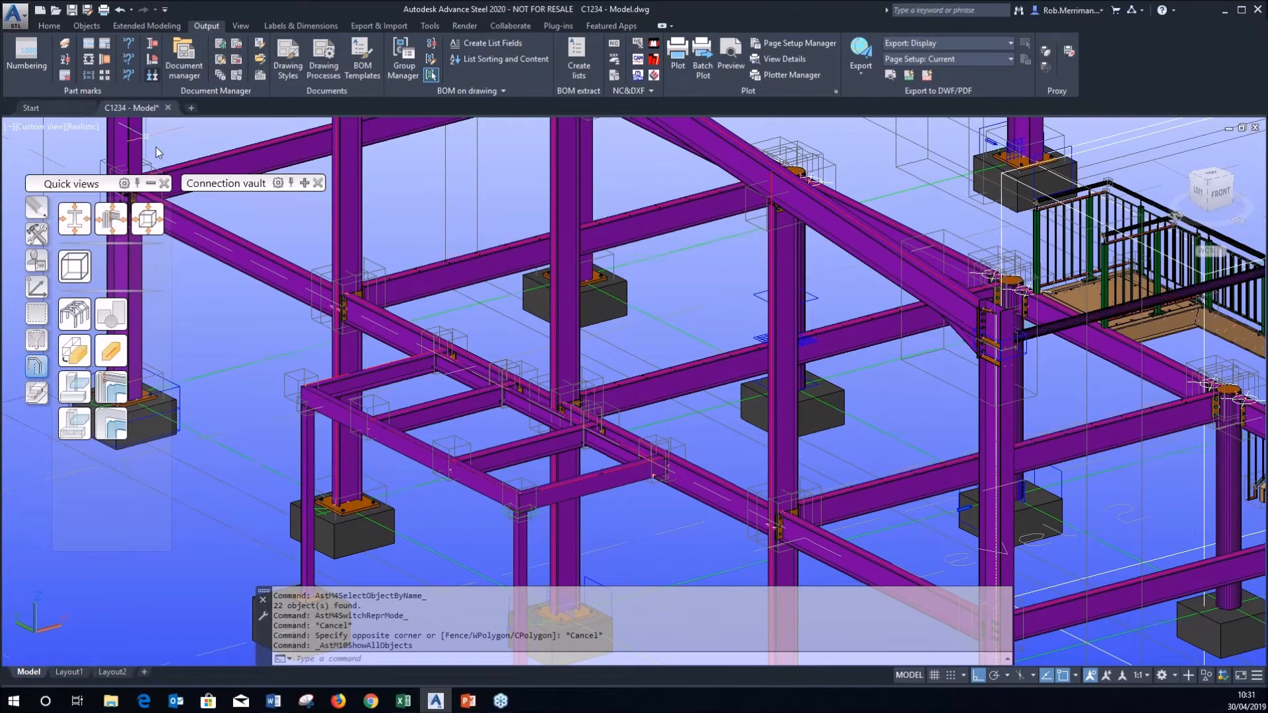
click(36, 313)
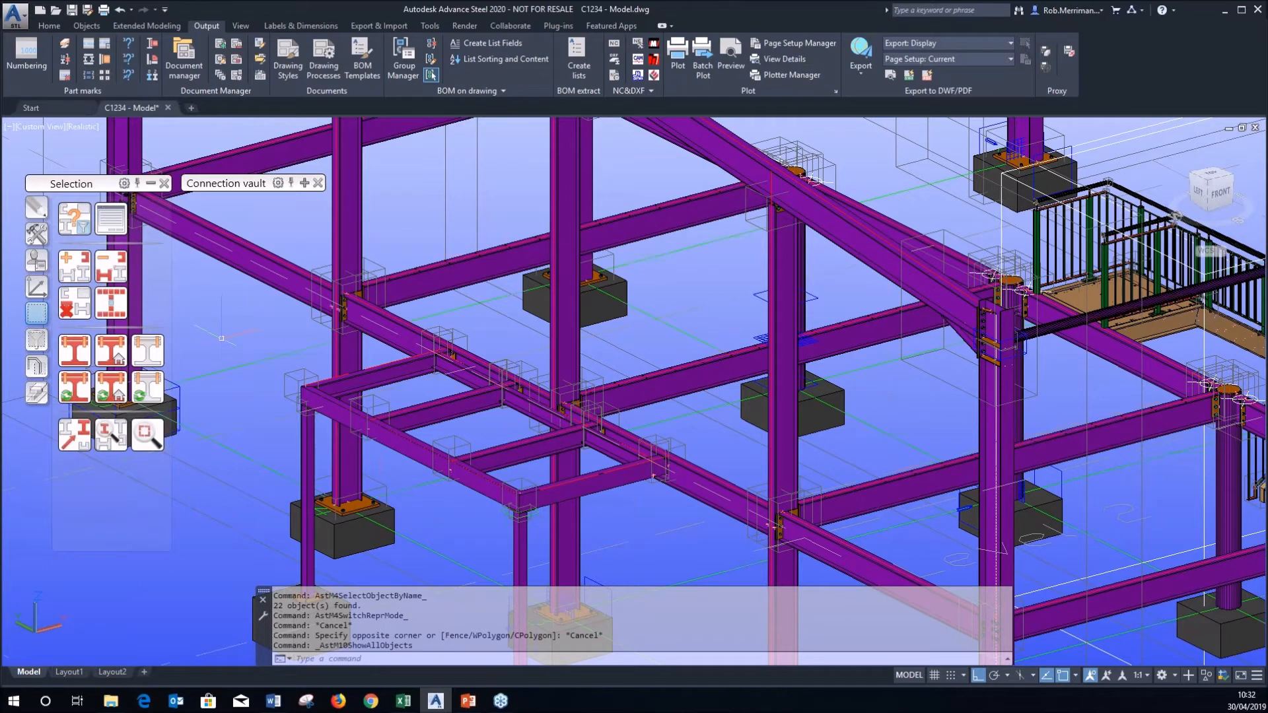
click(105, 394)
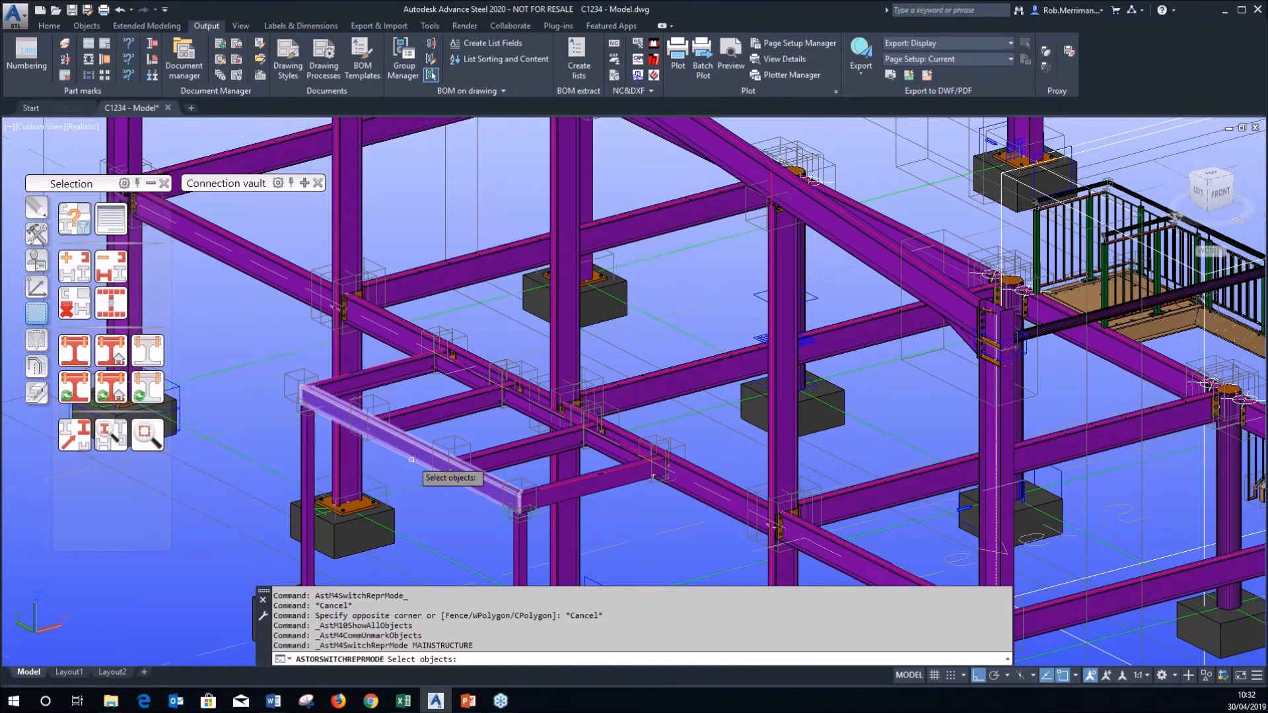
scroll(412, 459, up, 2)
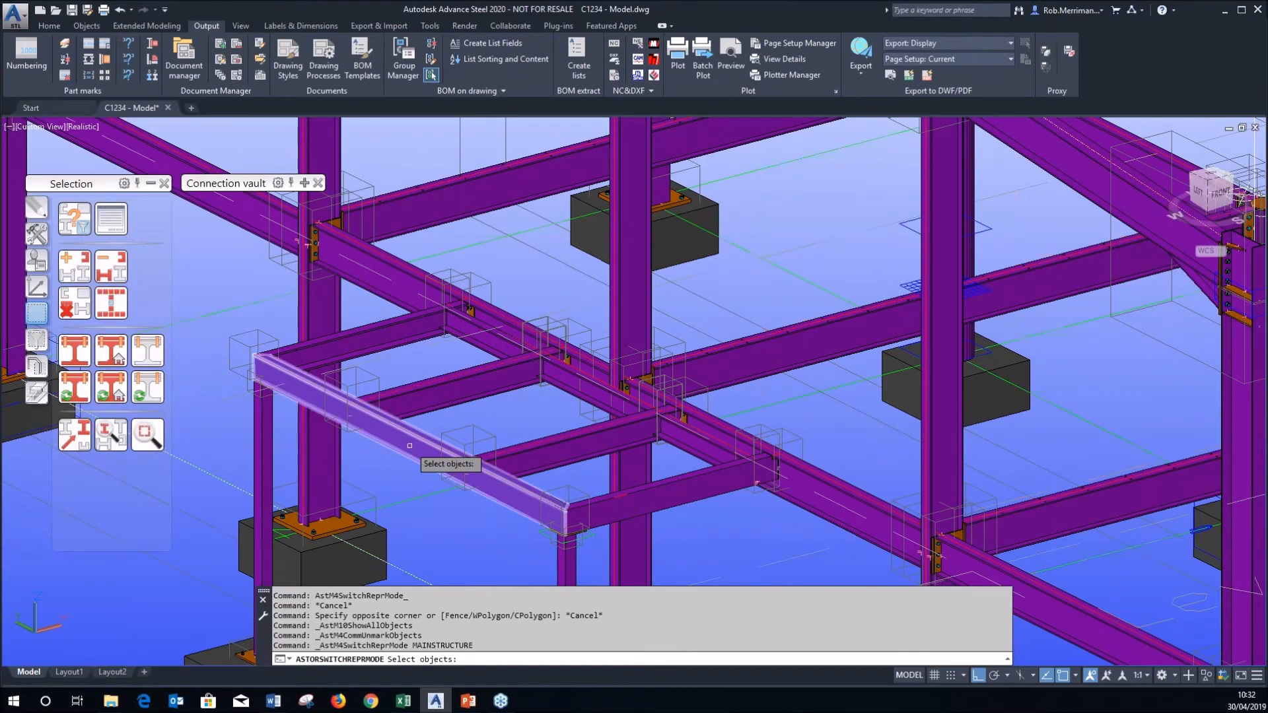
click(409, 446)
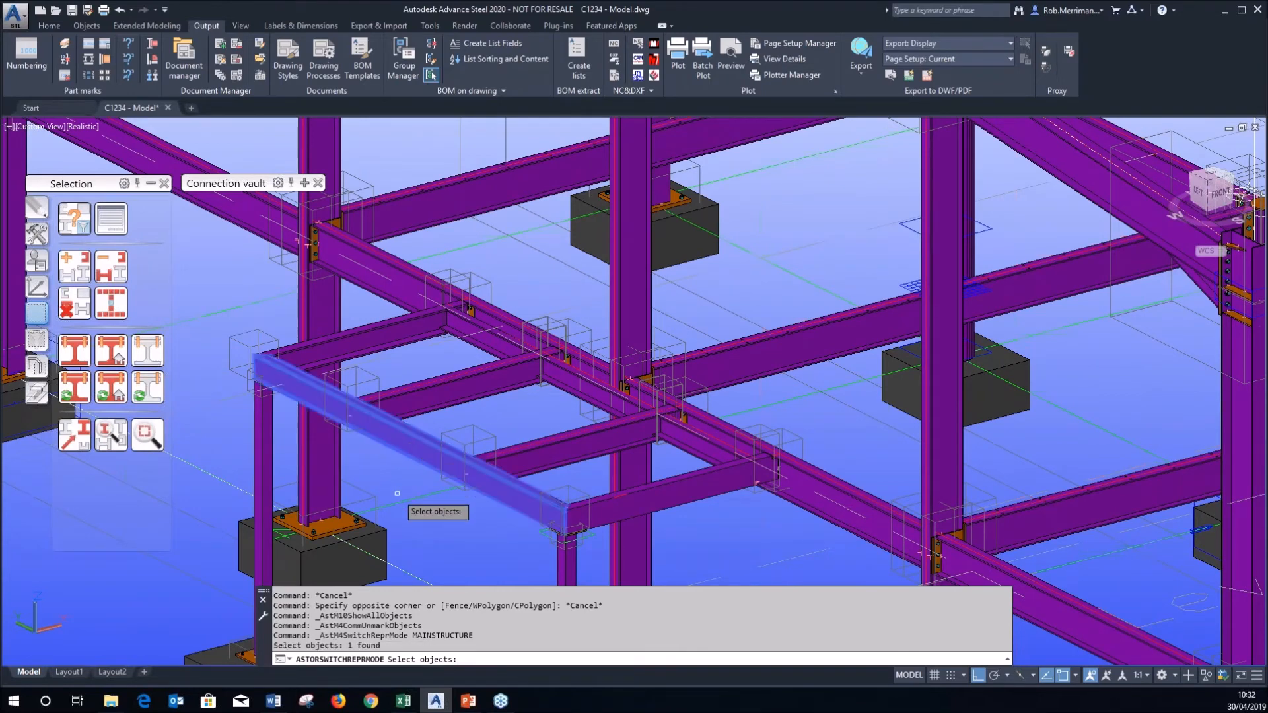
right_click(396, 475)
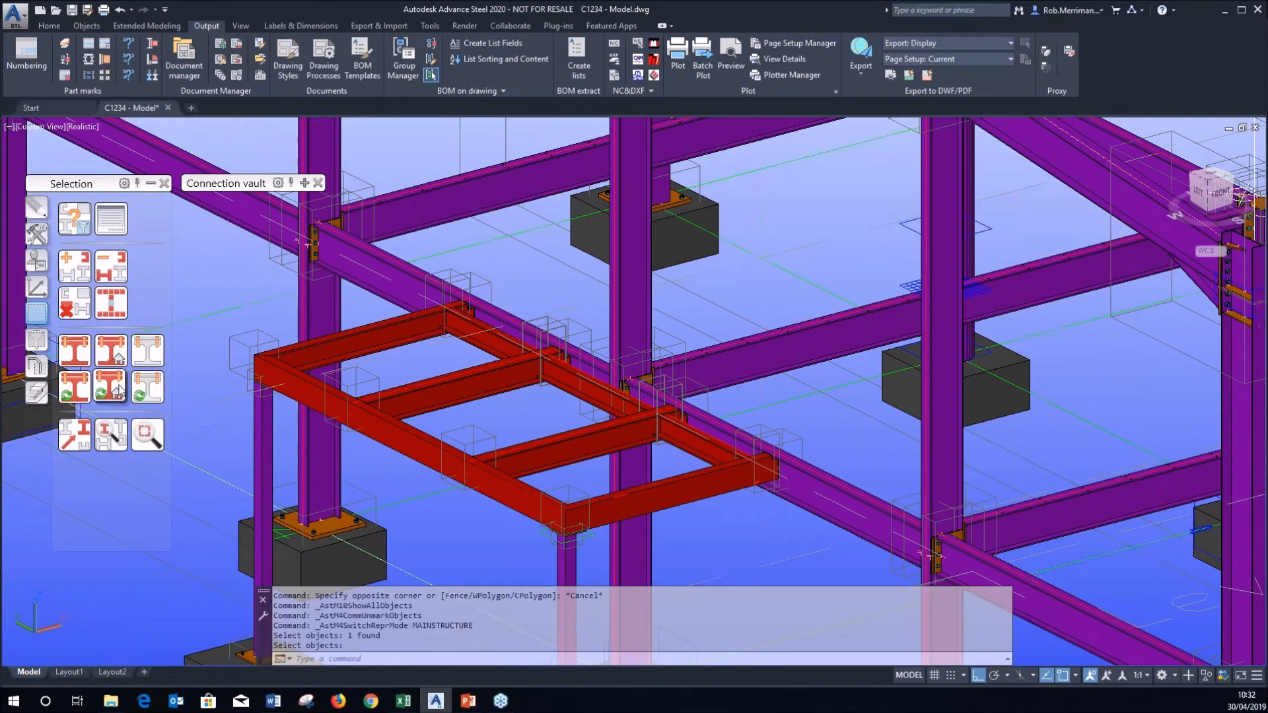
Select the marked frame parts, release the selection, and examine where the marked channels meet the purple main beam.
click(111, 303)
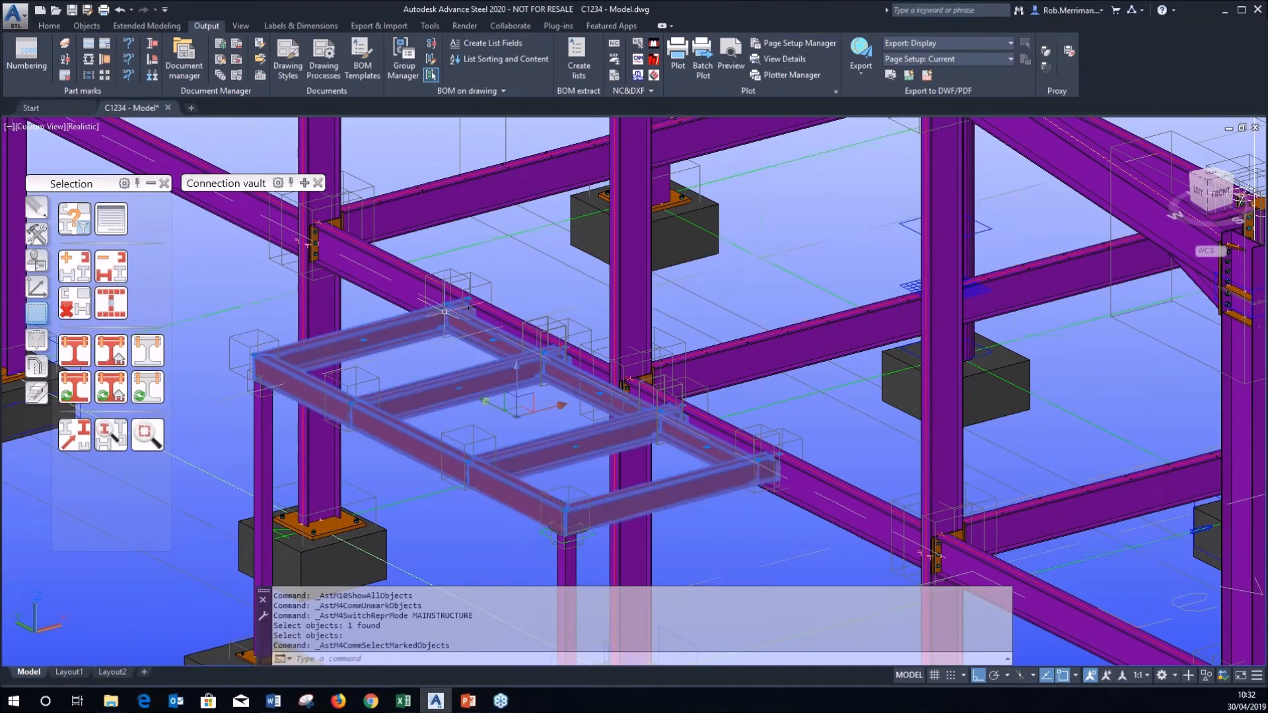
scroll(443, 309, up, 2)
key(Escape)
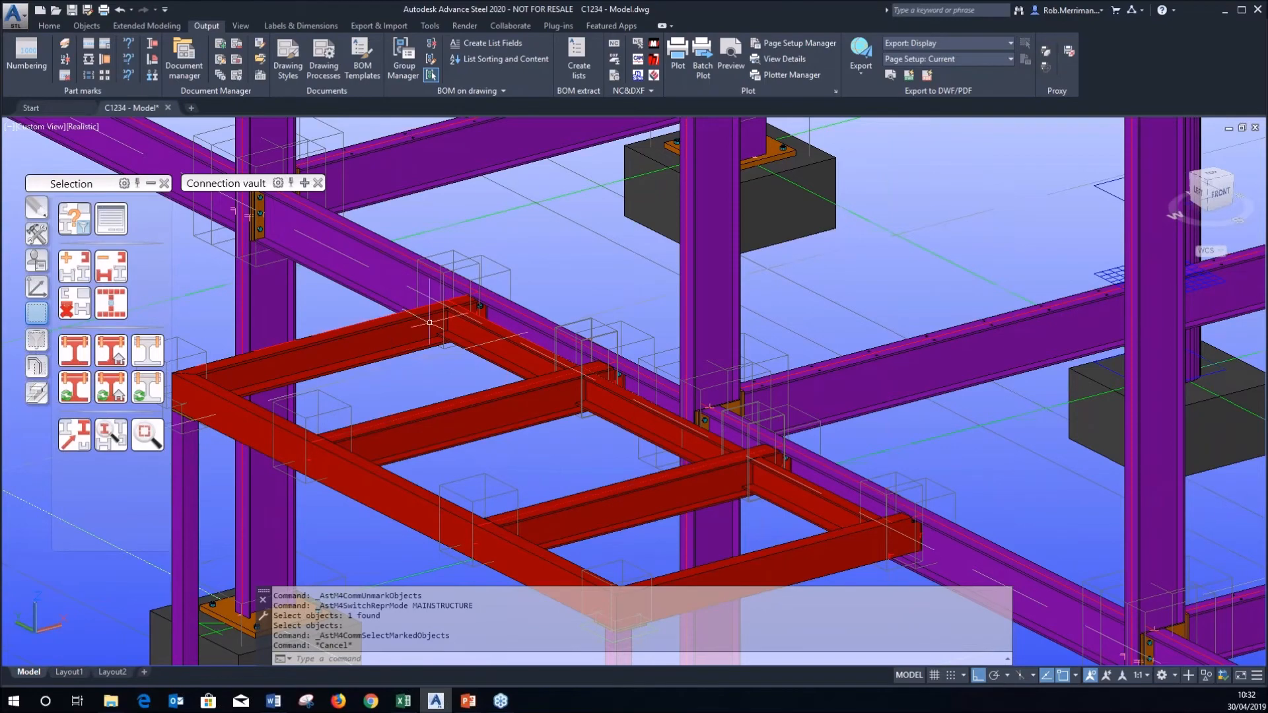
scroll(439, 310, up, 3)
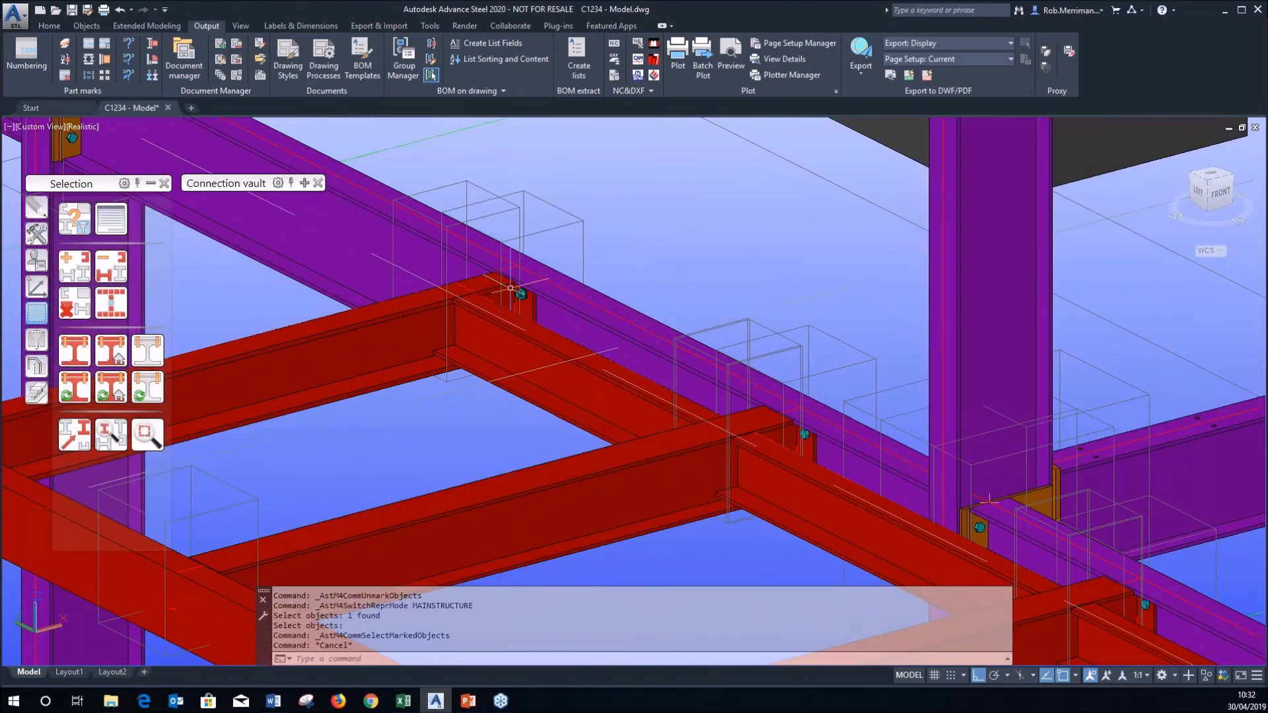
scroll(553, 301, down, 2)
scroll(637, 344, down, 2)
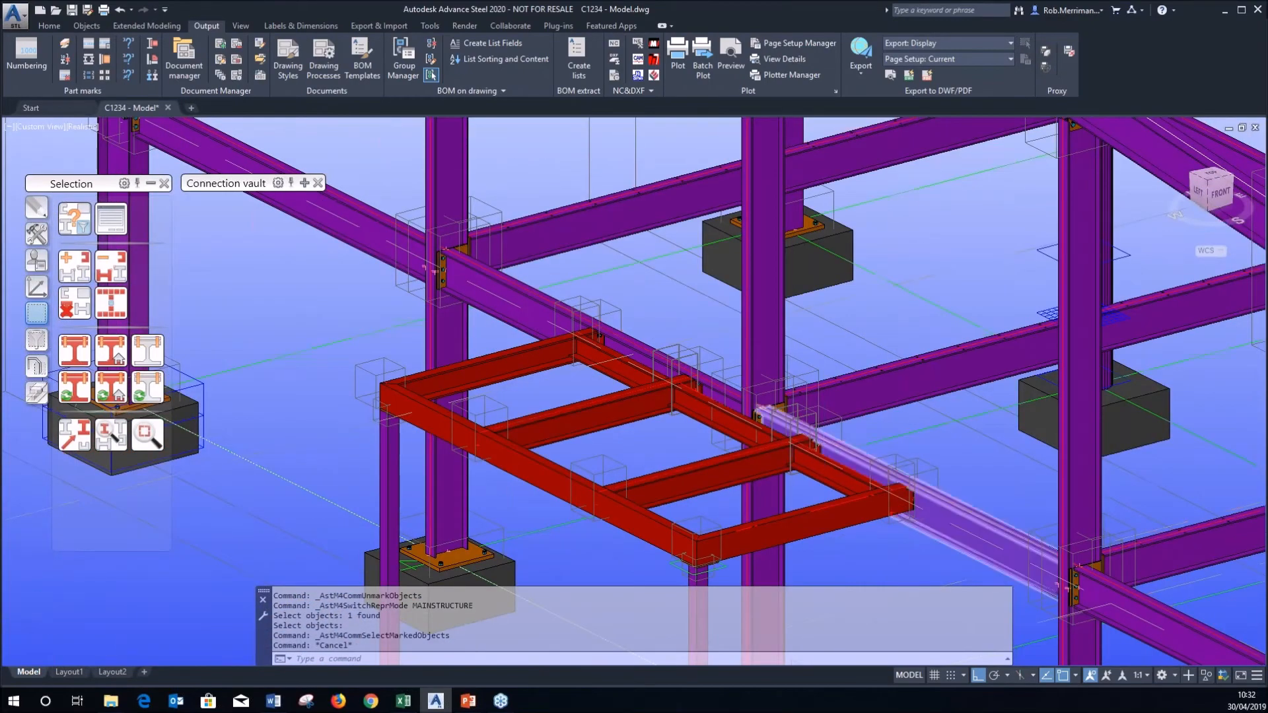
scroll(924, 488, up, 4)
scroll(971, 502, down, 1)
scroll(978, 505, up, 1)
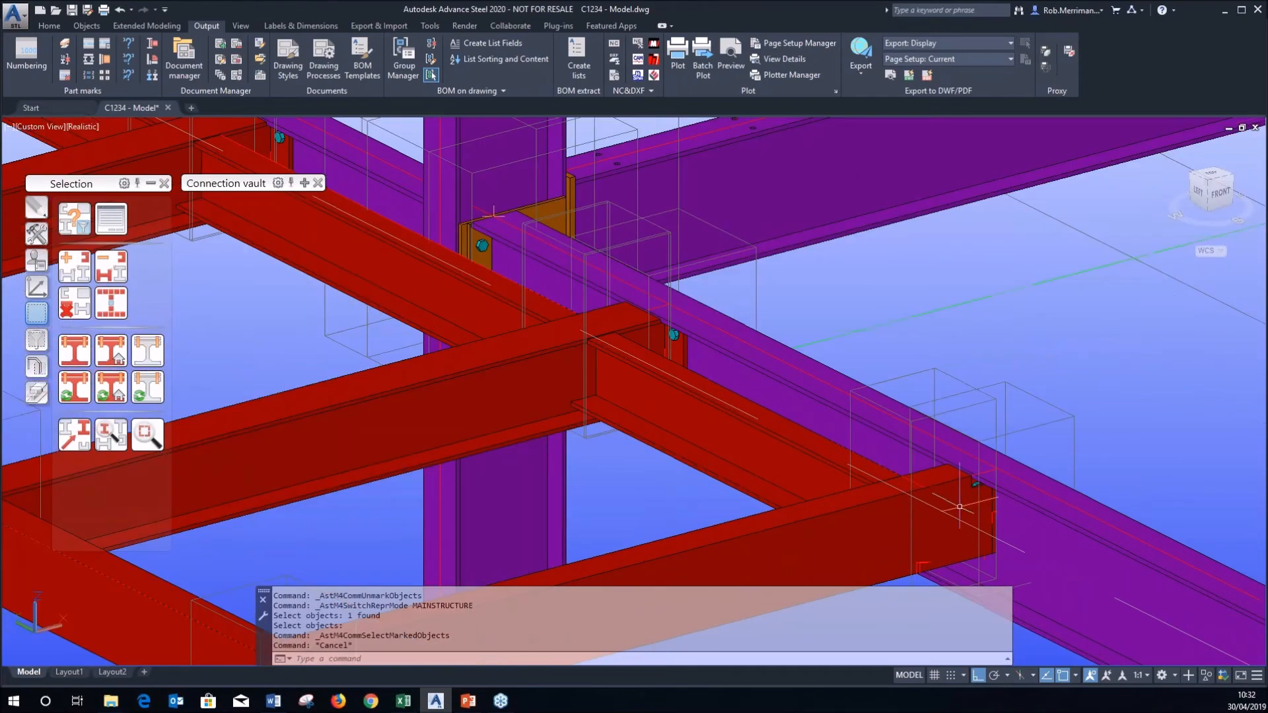
scroll(951, 500, down, 2)
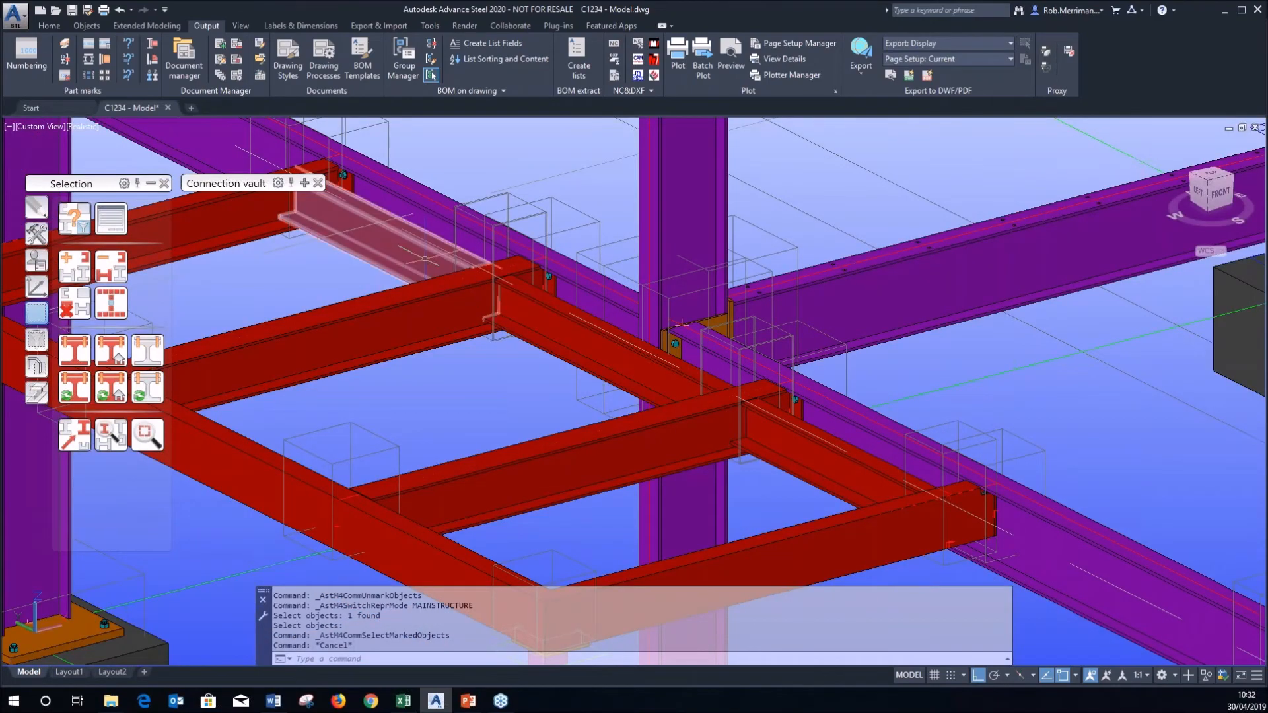
scroll(801, 295, down, 2)
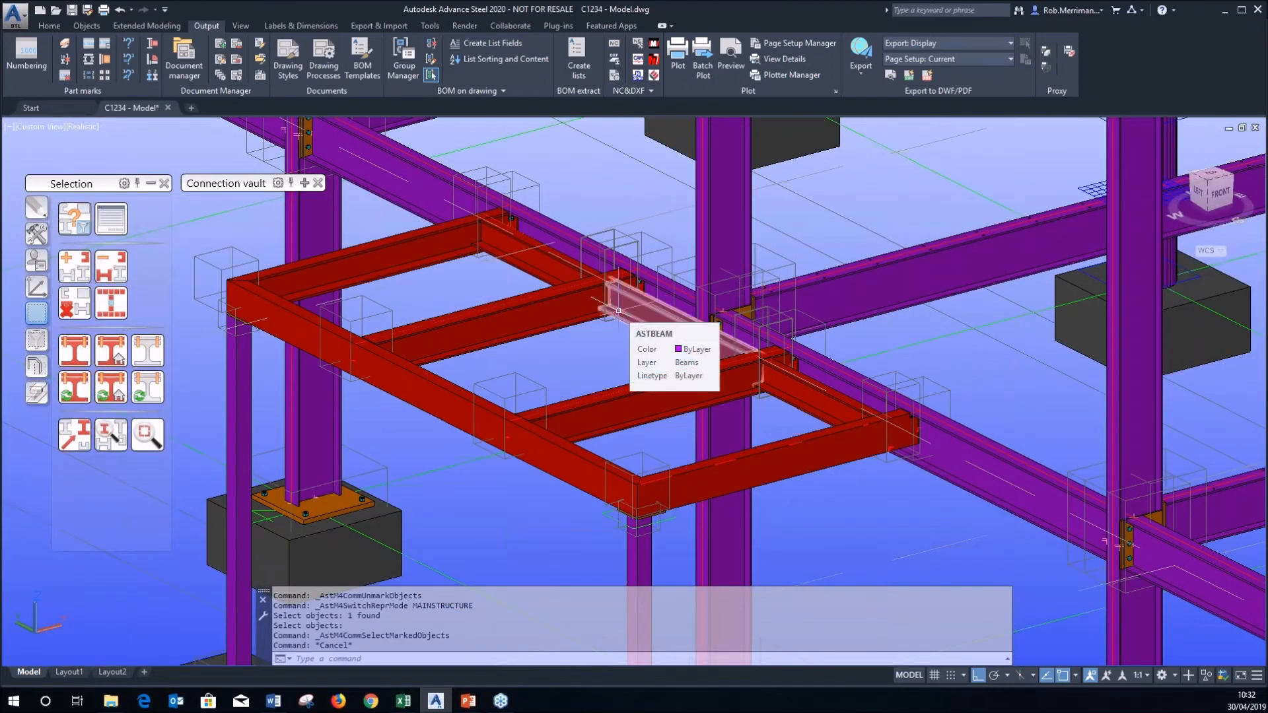
Clear the marks, mark the shop-connected parts of the projecting frame's front corner post, and inspect its cap plate.
click(110, 388)
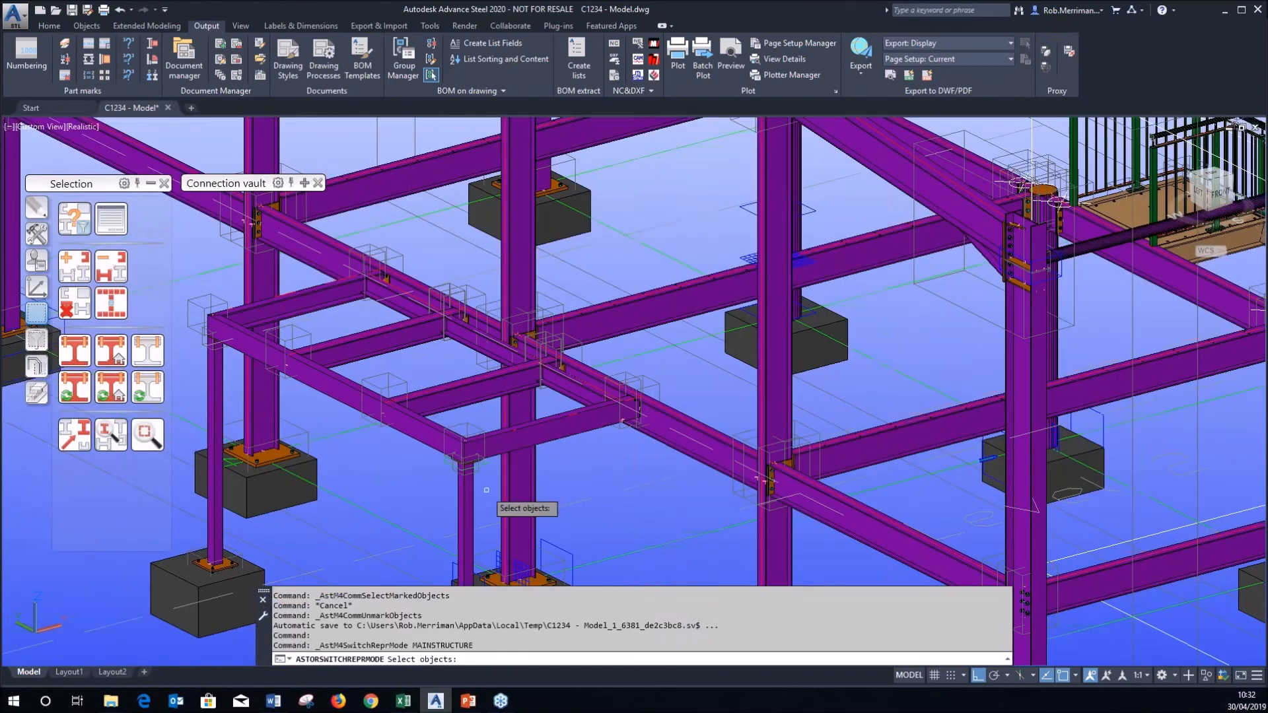
click(479, 512)
scroll(470, 462, up, 5)
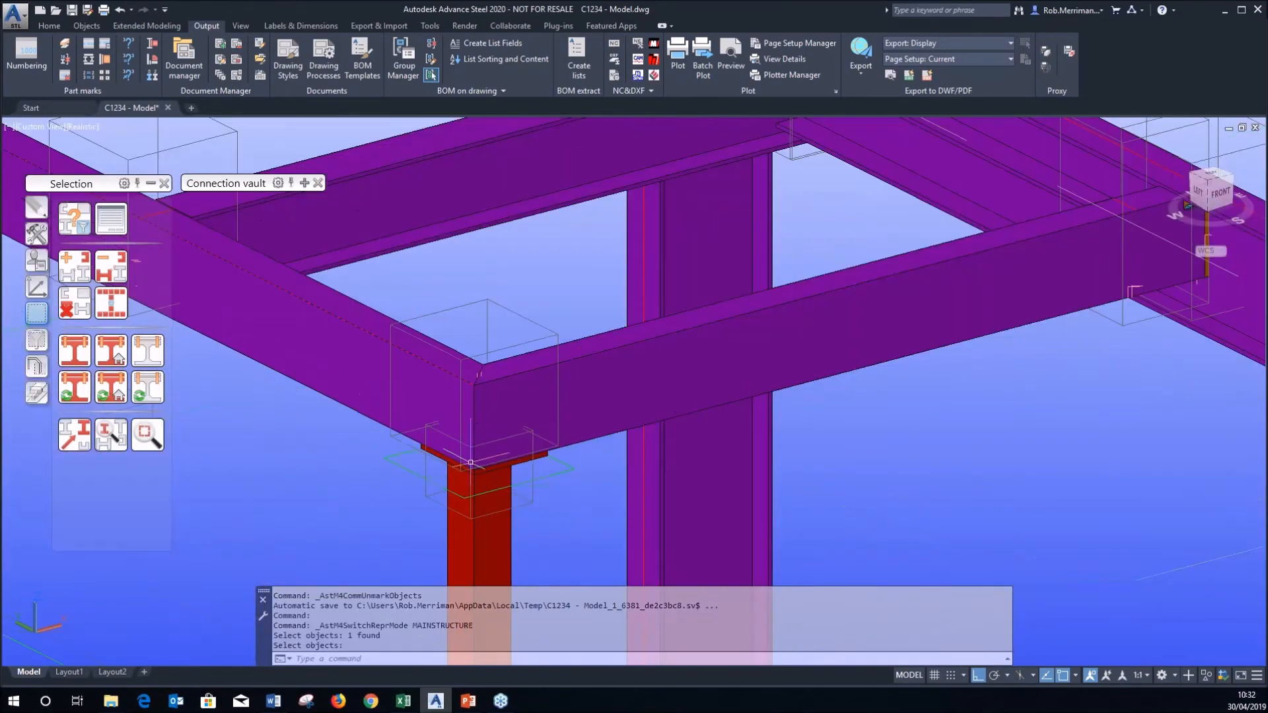
scroll(470, 460, up, 6)
scroll(470, 456, down, 12)
Clear the marks and mark the shop-connected parts of the projecting frame's other post, at its far corner.
middle_drag(470, 455, 736, 464)
scroll(440, 373, up, 5)
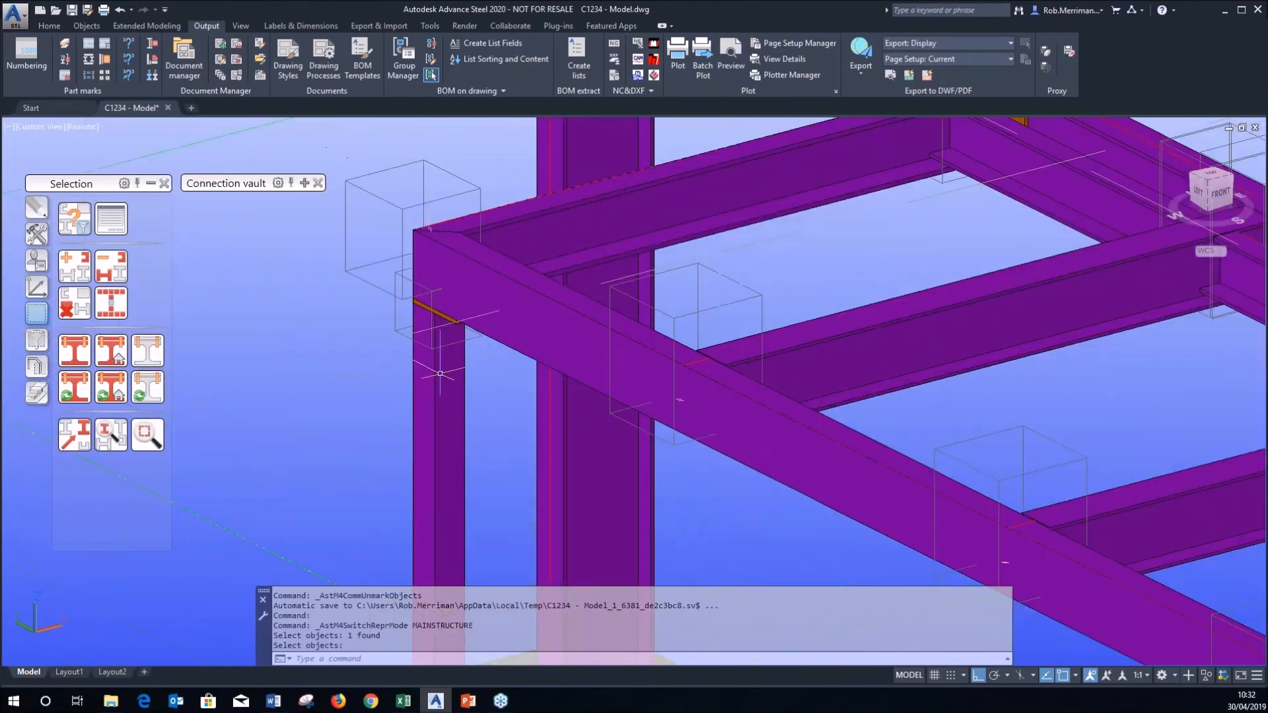
click(111, 388)
click(419, 378)
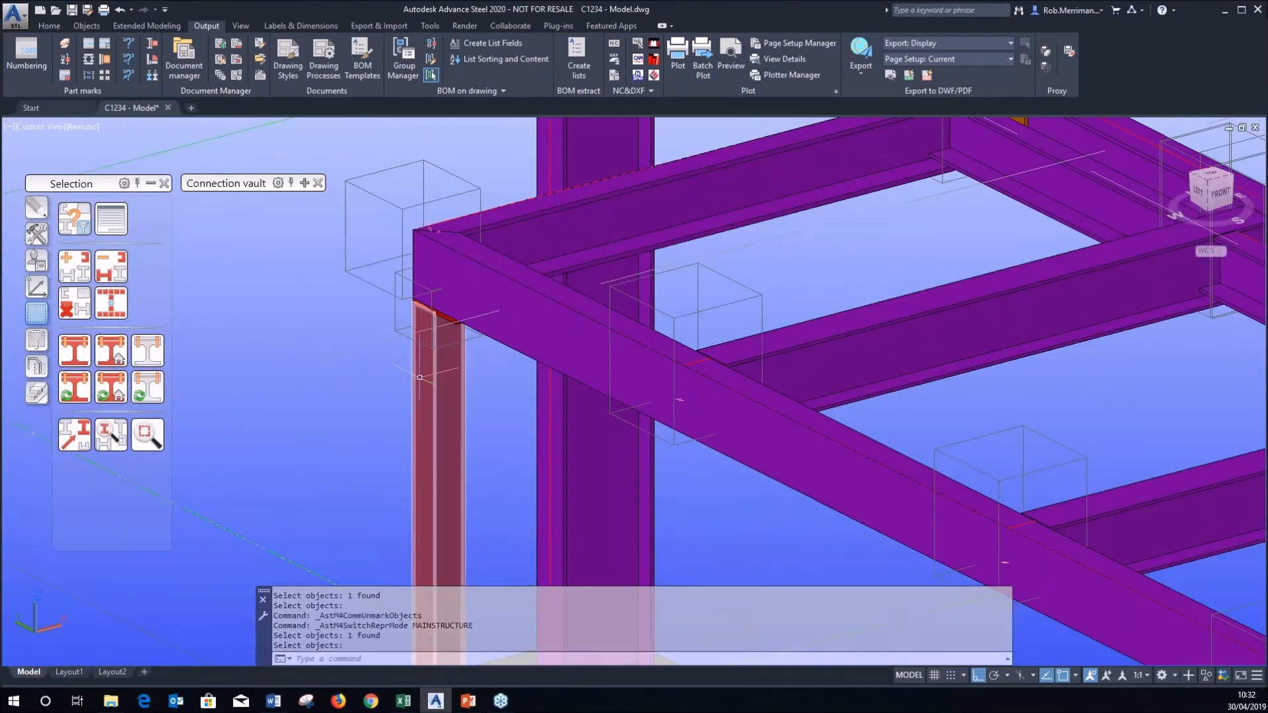
scroll(419, 378, down, 6)
scroll(351, 405, down, 3)
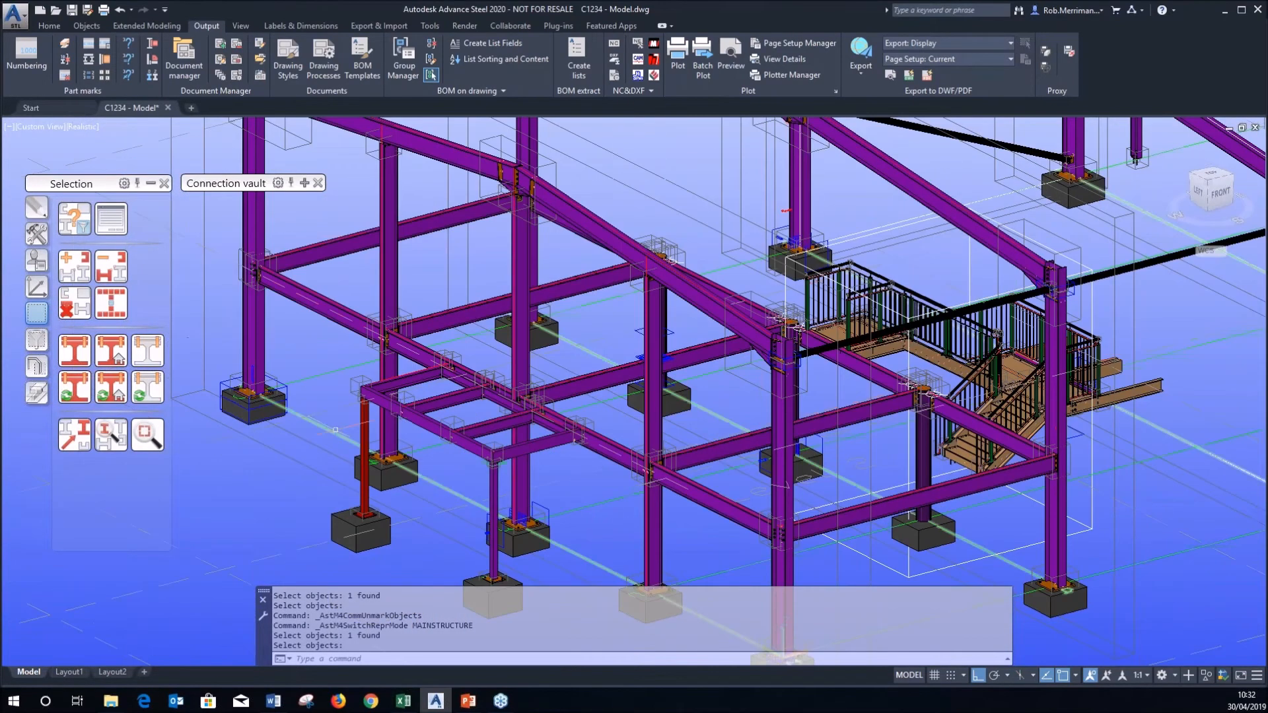
Clear the post's marks and mark the parts shop-connected to the projecting frame's side channel above that post.
click(37, 393)
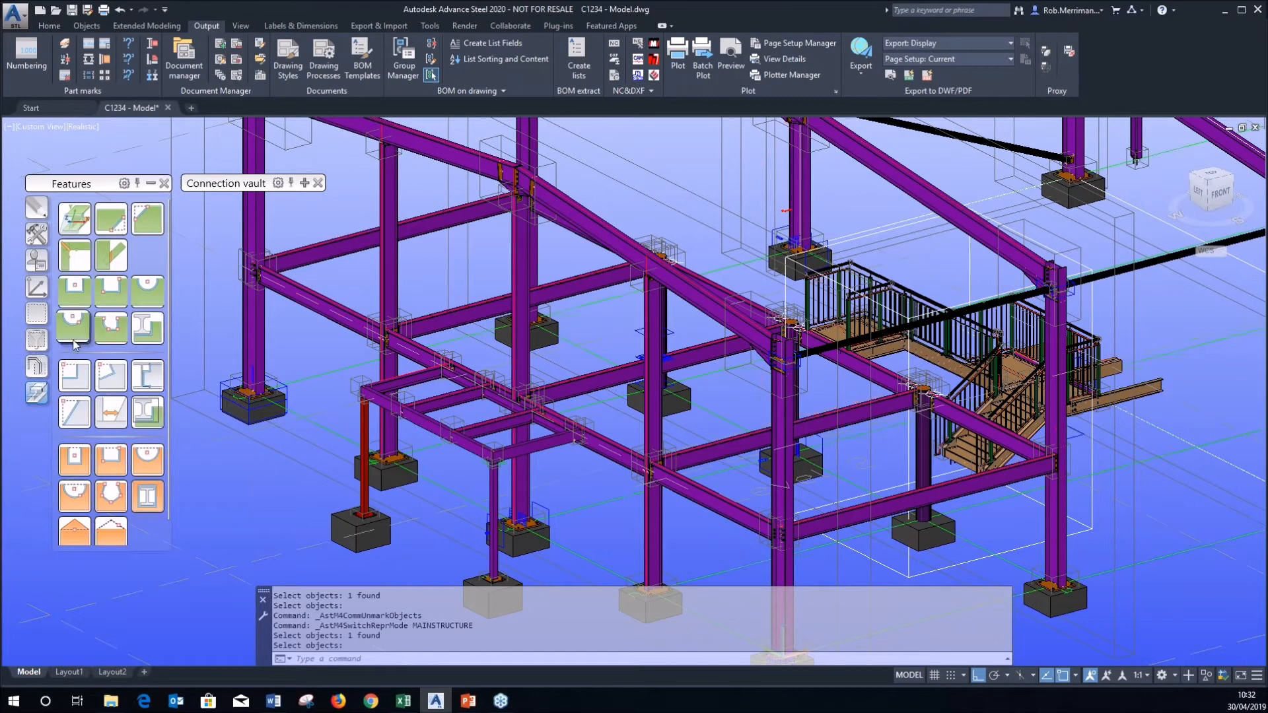
click(37, 313)
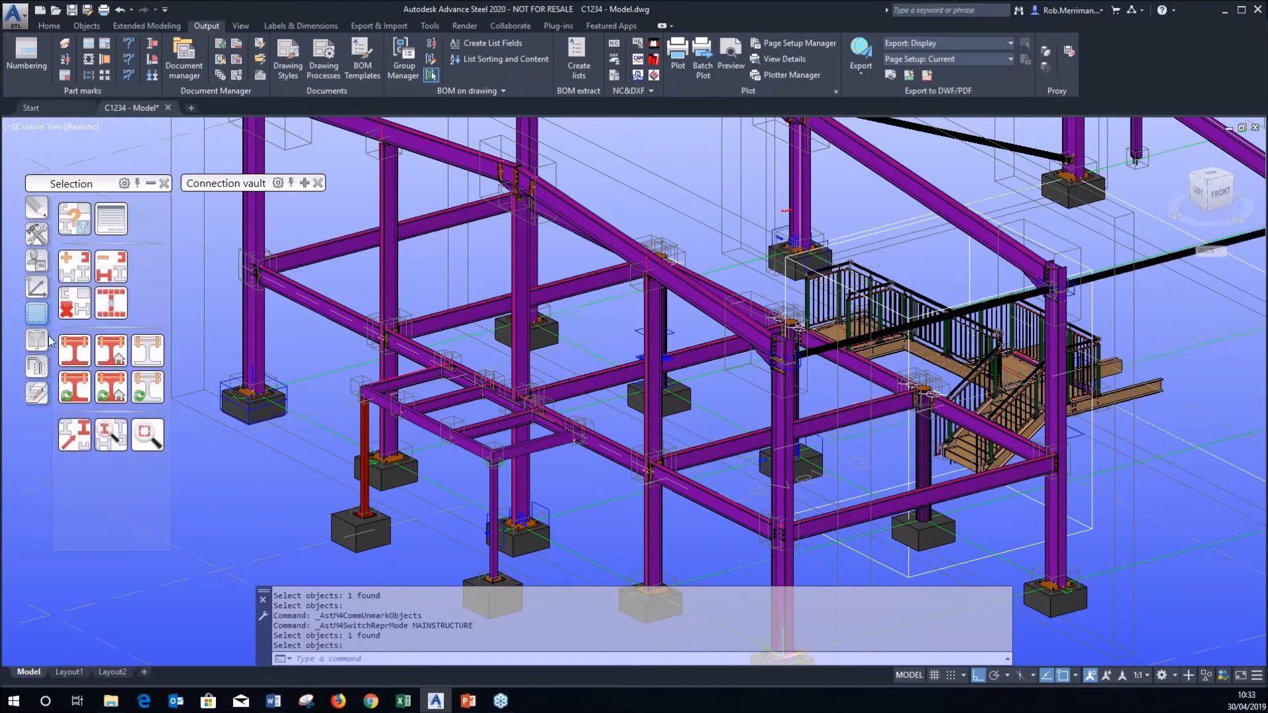
click(111, 396)
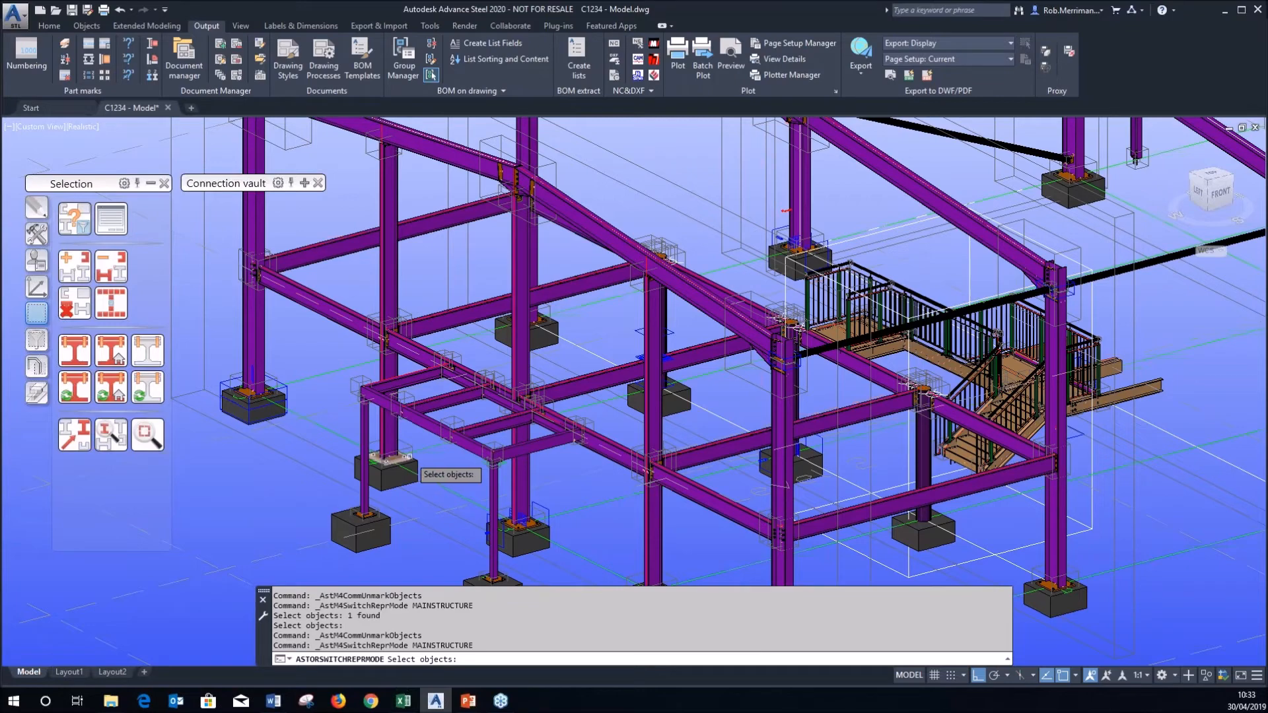
scroll(393, 398, up, 3)
click(444, 362)
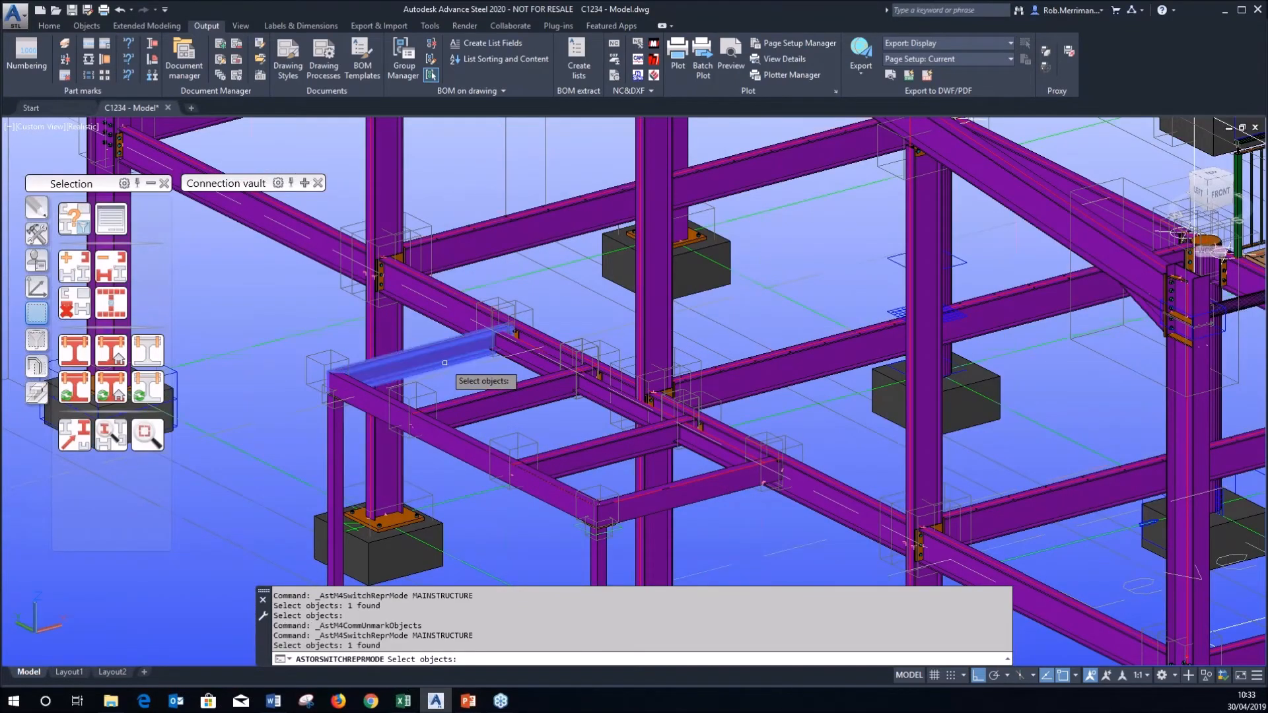
key(Return)
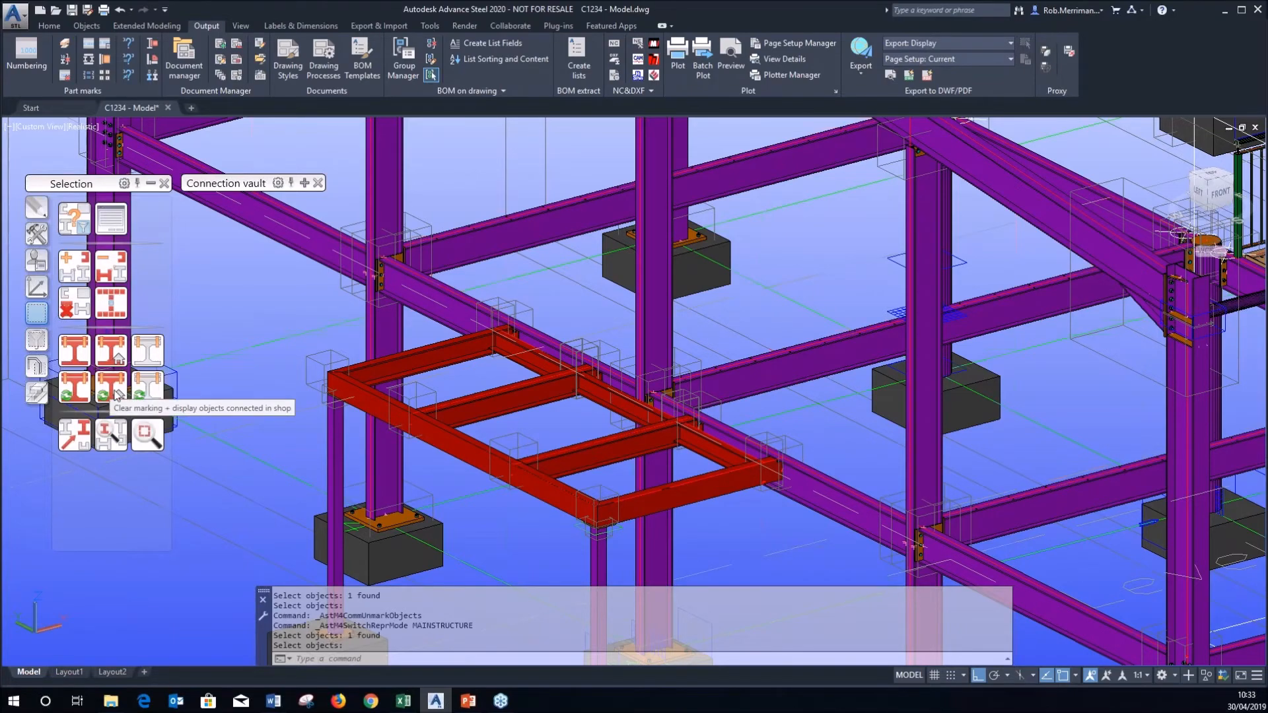
Clear the frame's marks, mark the shop-connected parts of the gable's end rafter, and inspect its bolted end plate.
click(112, 391)
scroll(297, 270, down, 5)
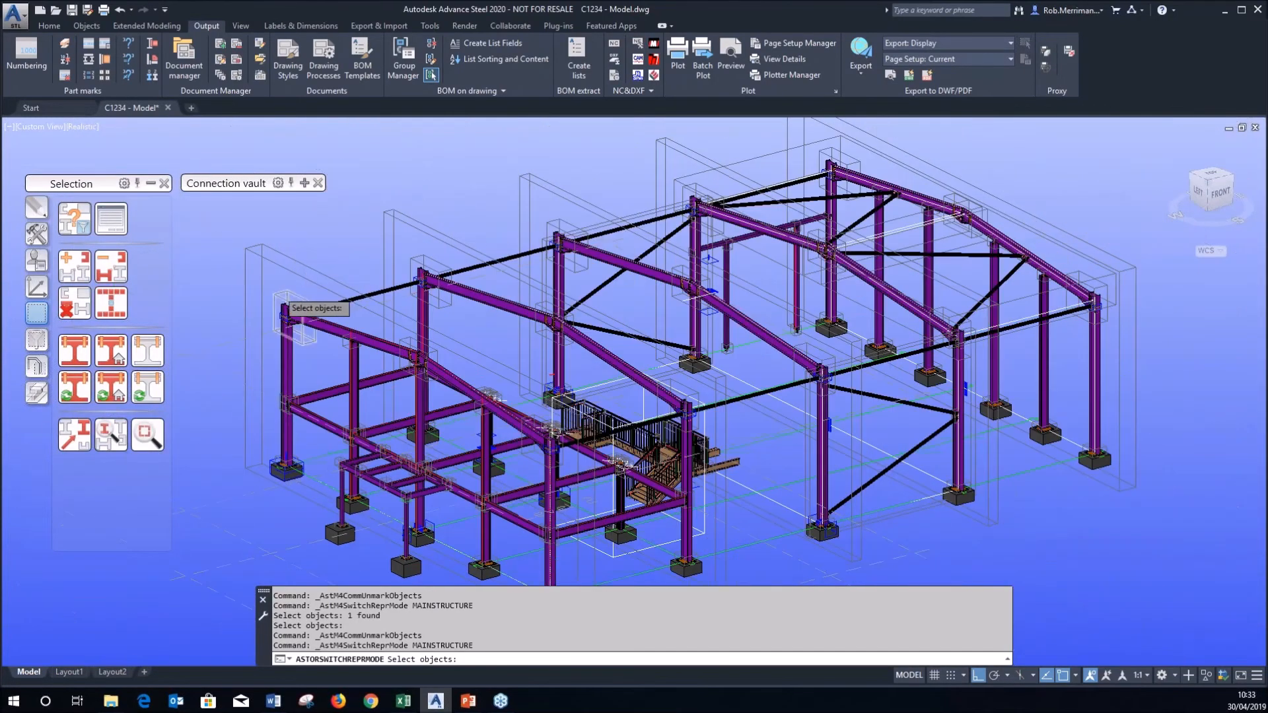
scroll(335, 299, up, 10)
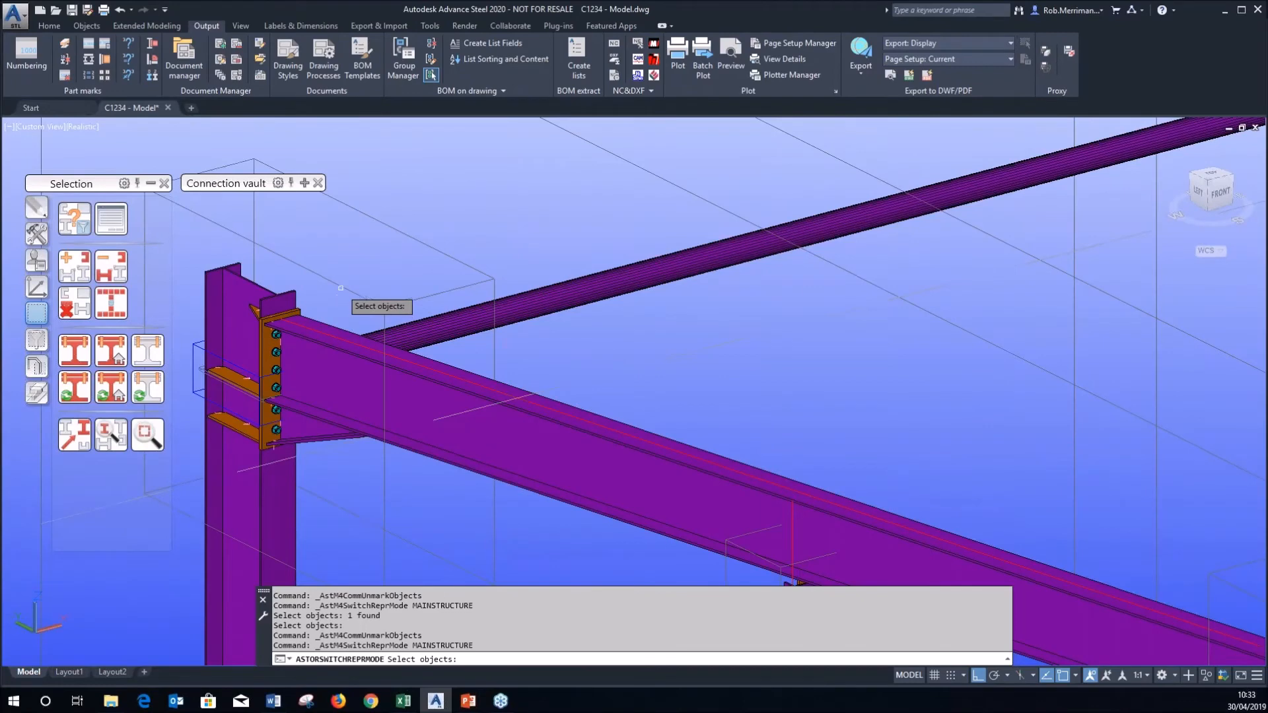
click(326, 344)
key(Return)
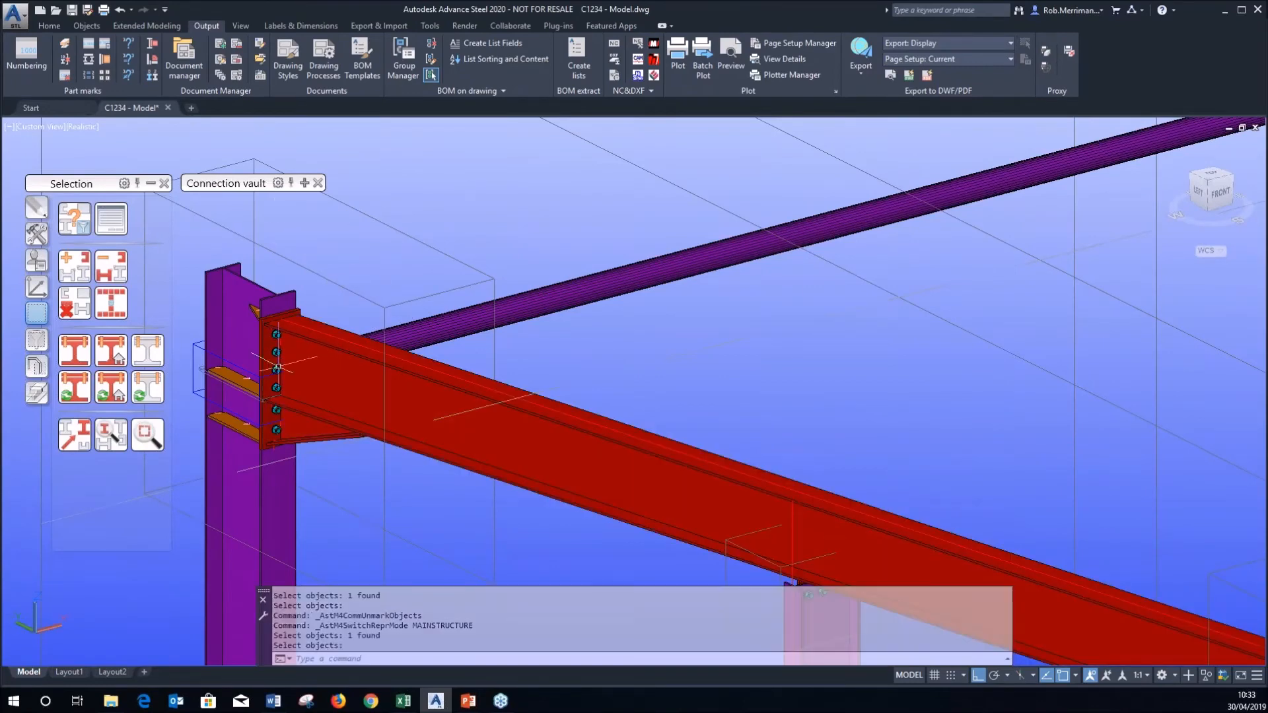
scroll(281, 340, up, 2)
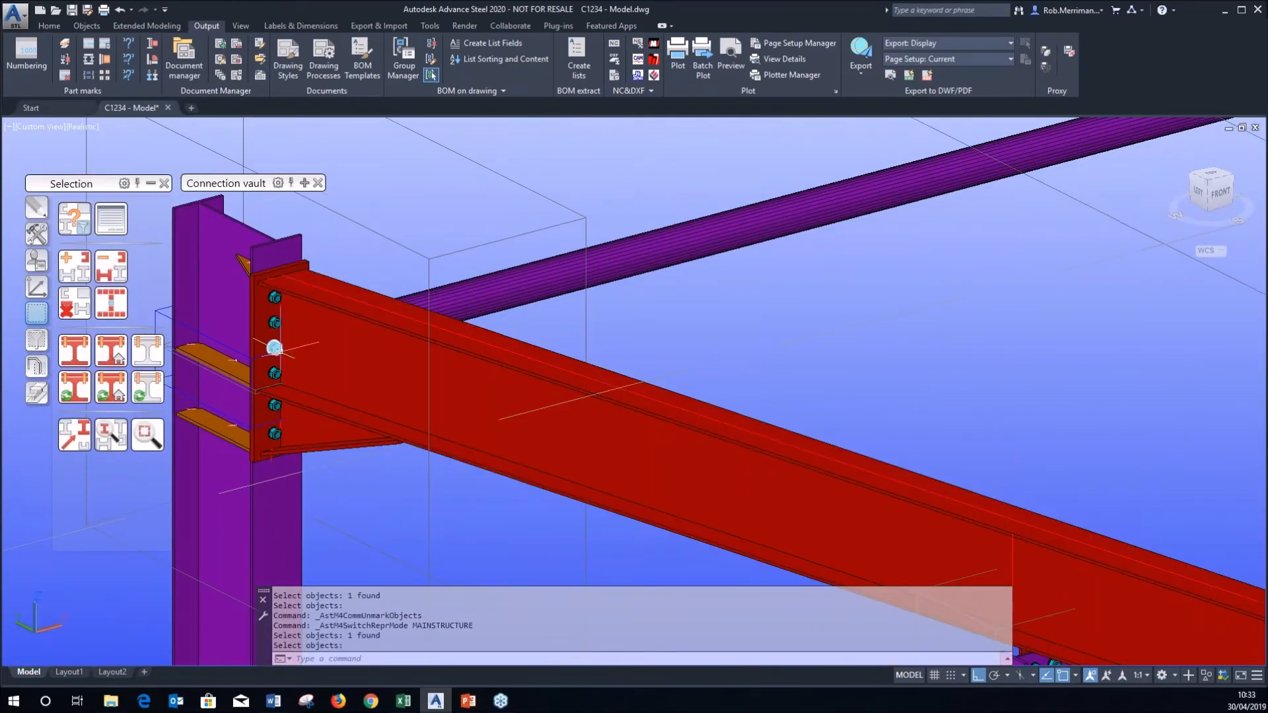
scroll(274, 348, down, 10)
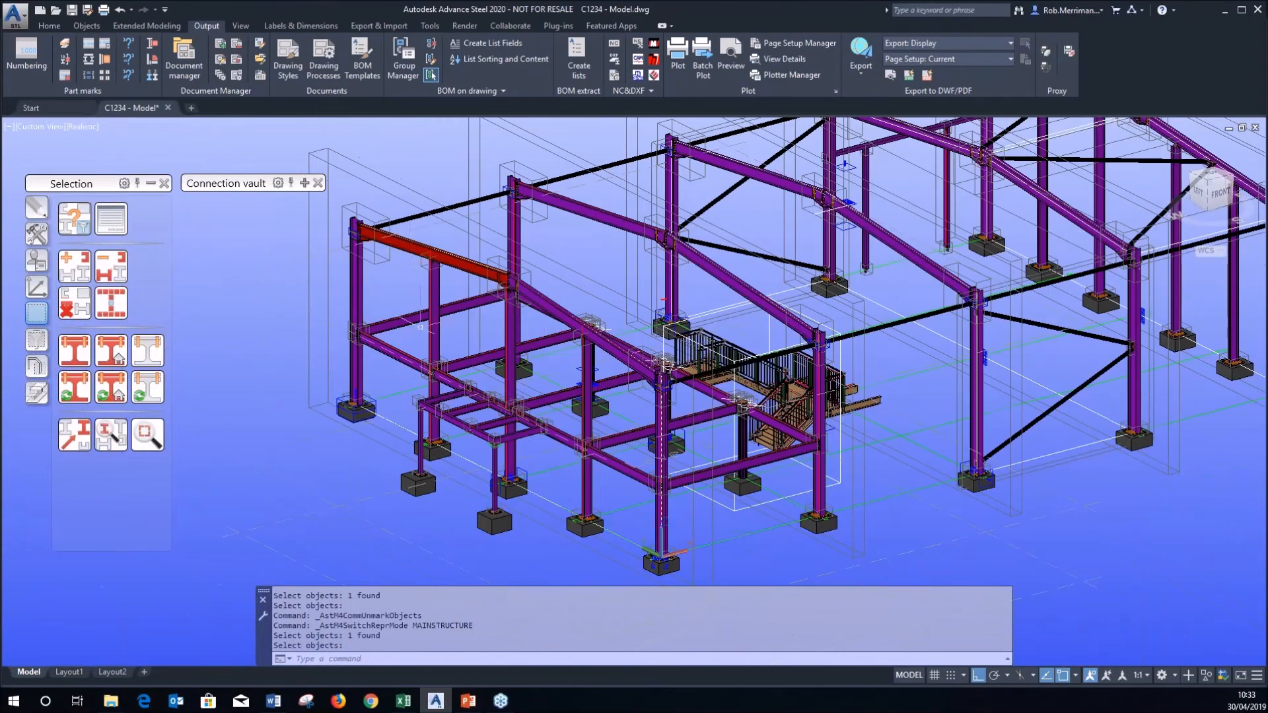
Bring up the feature tools and examine the bolted beam connections around the round column beside the stairs.
click(36, 393)
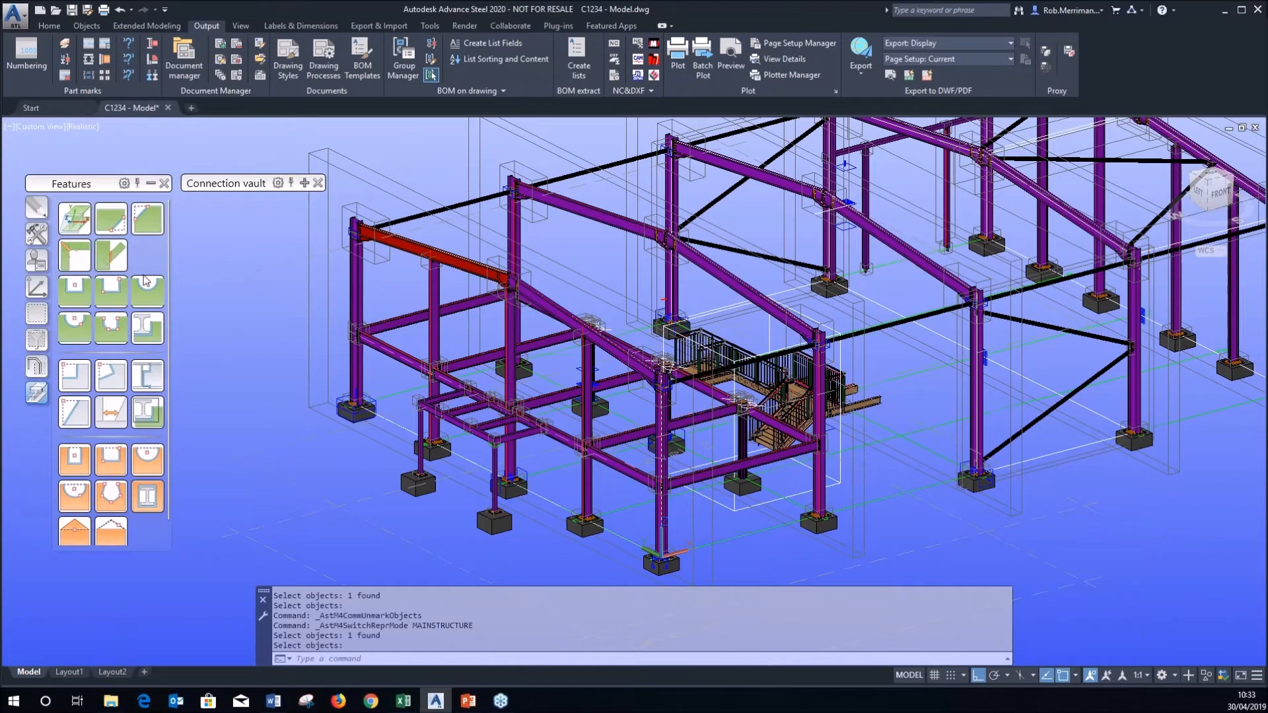
shift+middle_drag(511, 378, 597, 359)
key(Escape)
scroll(667, 370, up, 8)
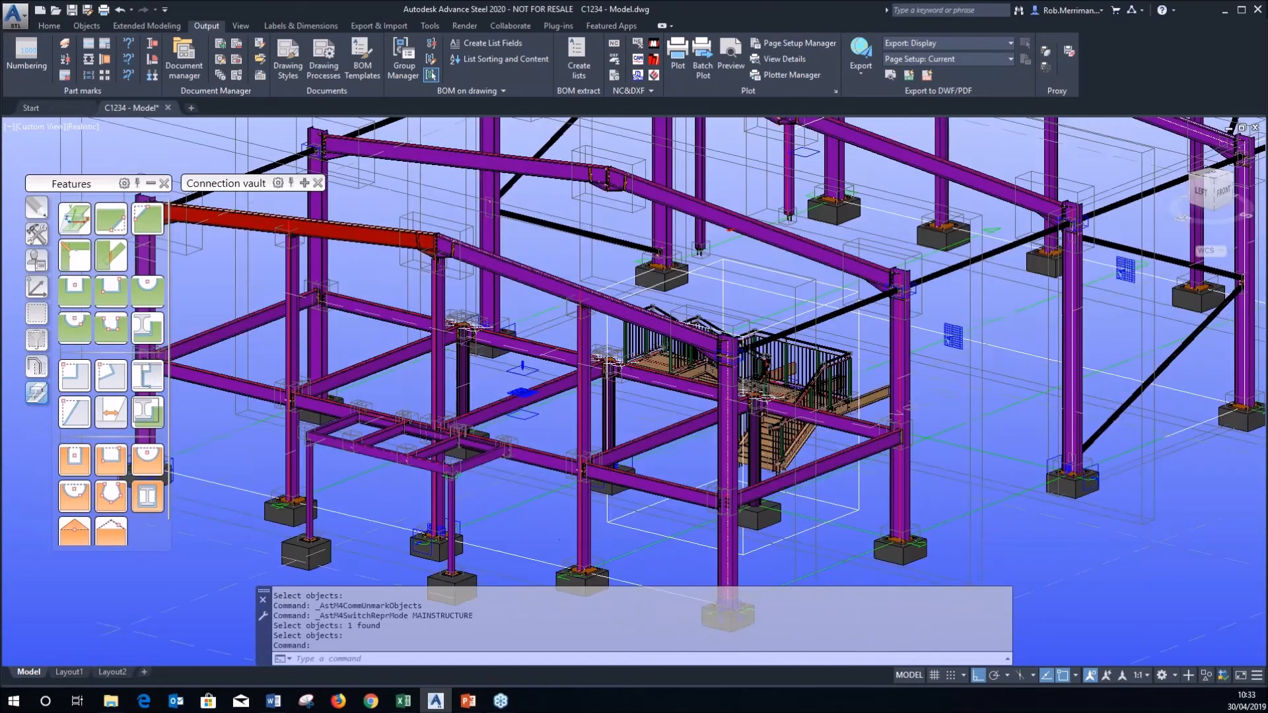
scroll(688, 381, up, 5)
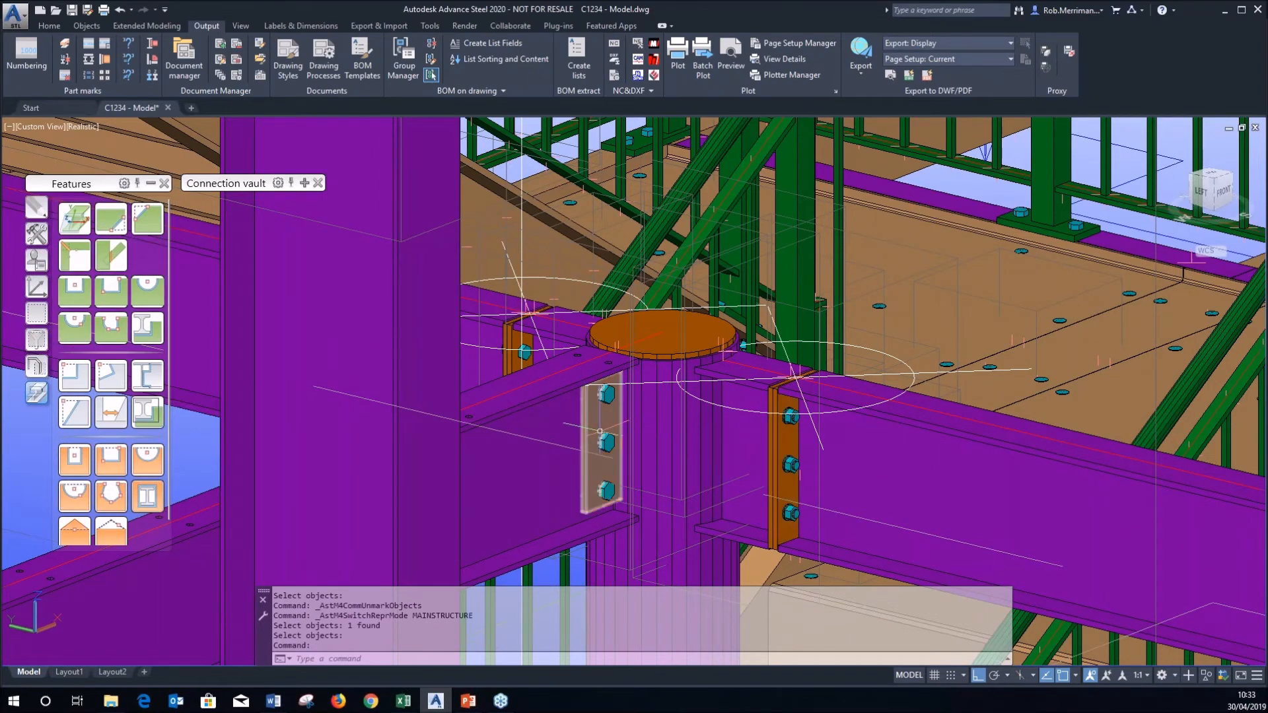
Clear the current marks and mark the parts shop-connected to the round column beside the stairs.
click(304, 183)
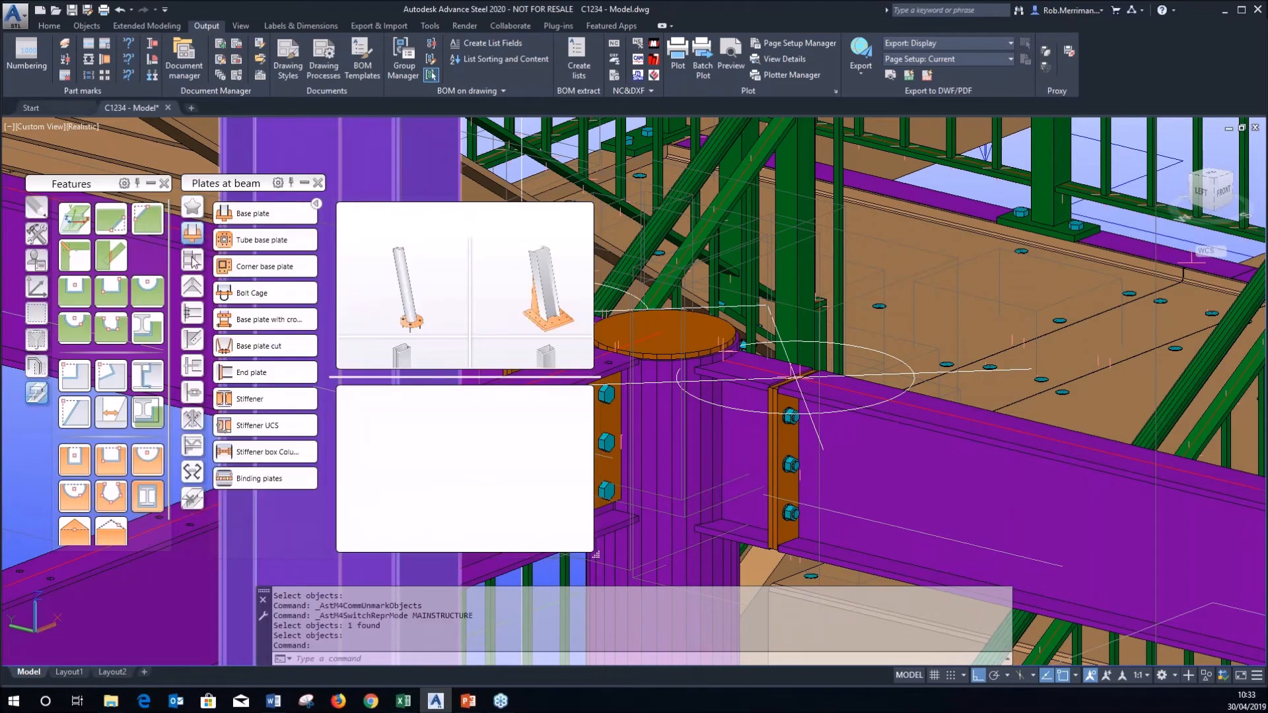
click(304, 183)
click(40, 344)
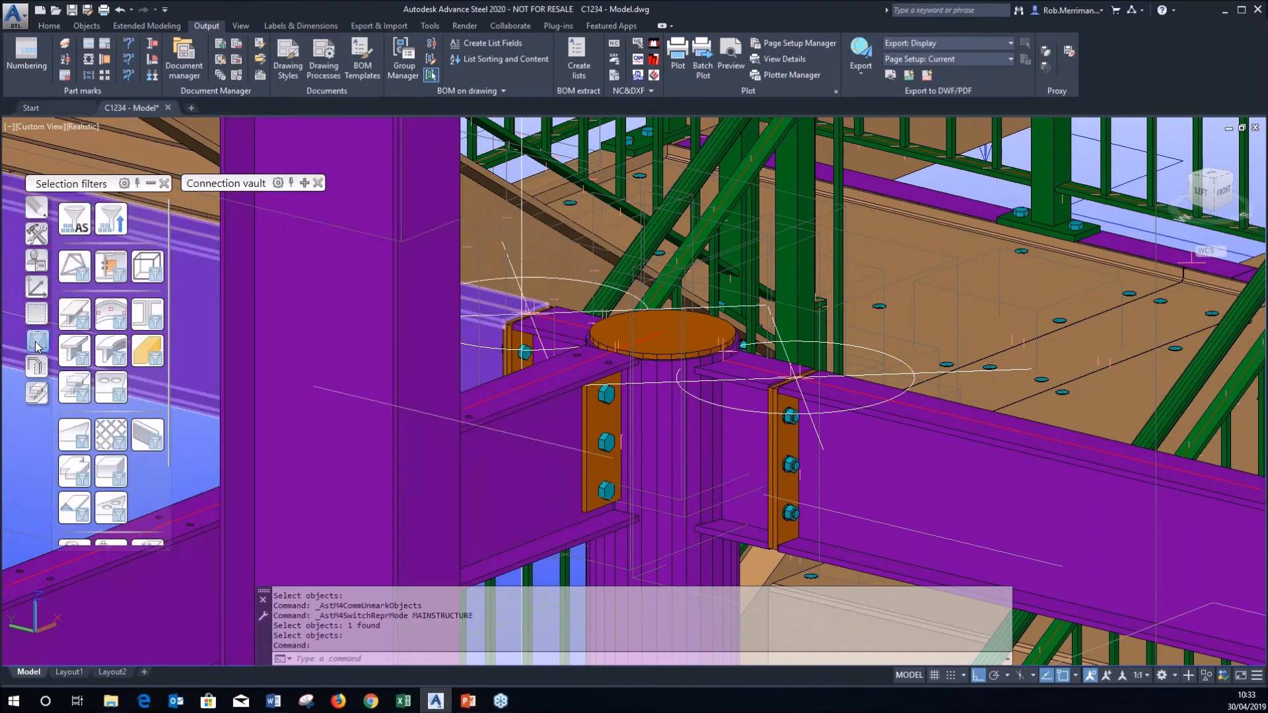
click(41, 369)
click(38, 341)
click(36, 313)
click(111, 388)
click(763, 427)
key(Return)
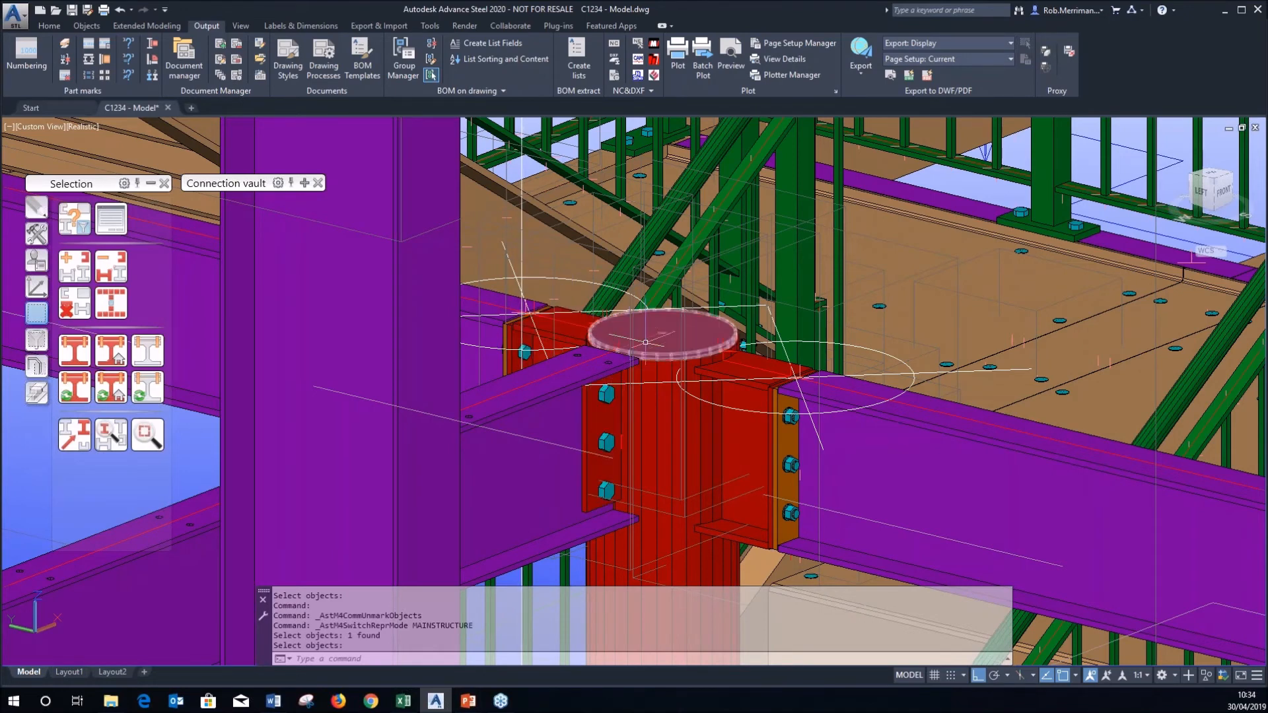
Examine the marked cap plate, stub beams and end plates around the stair-side round column's head, and bring up the feature tools.
scroll(694, 350, up, 3)
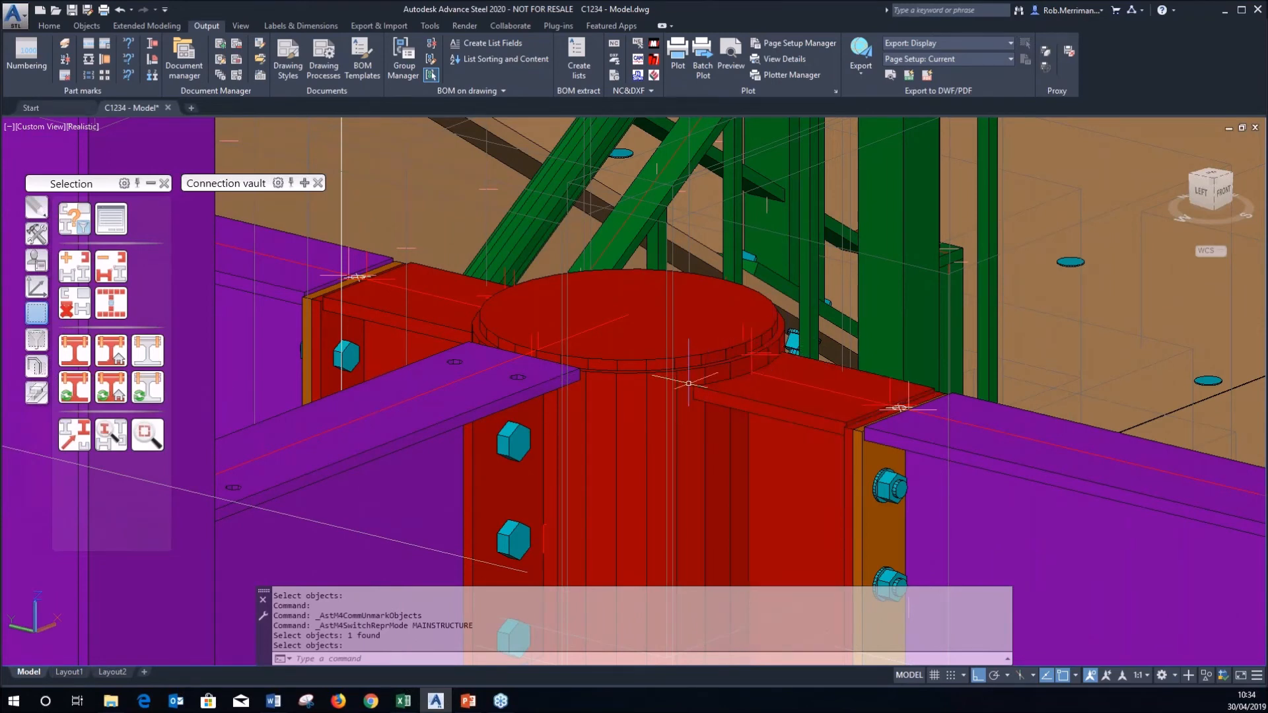
click(763, 394)
shift+middle_drag(759, 361, 783, 372)
key(Escape)
scroll(756, 379, down, 3)
scroll(756, 379, down, 2)
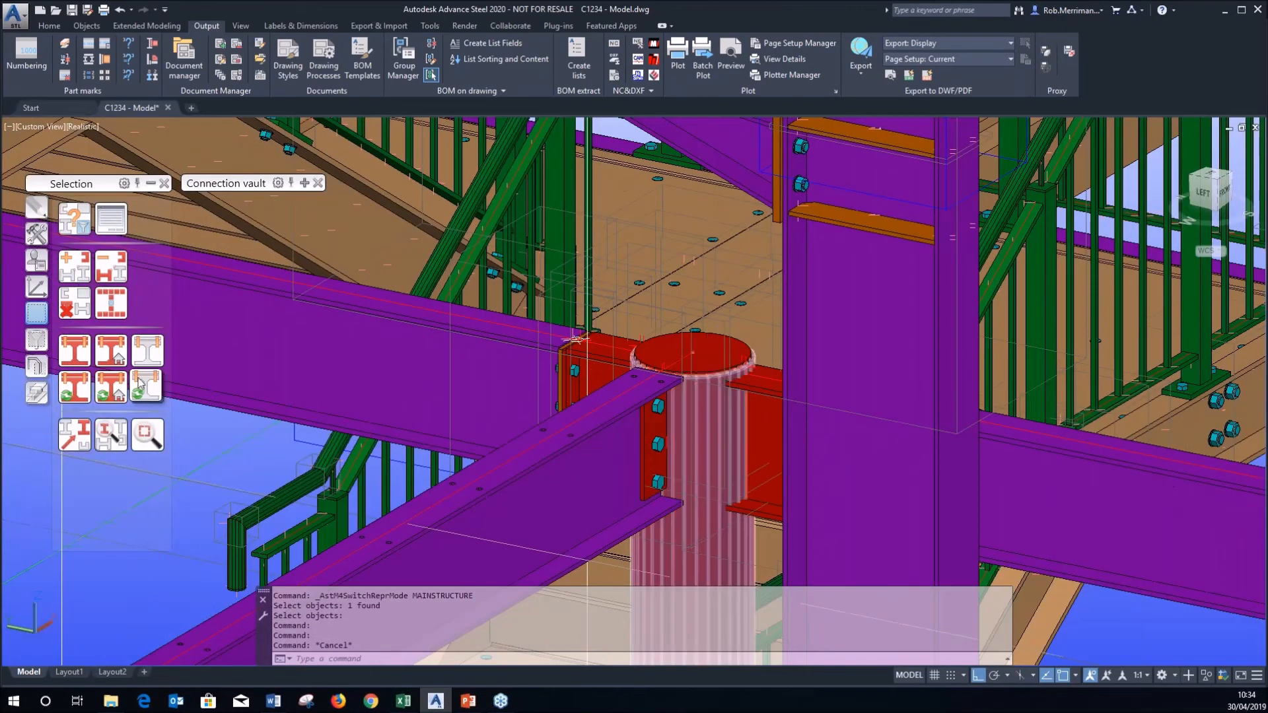
click(37, 392)
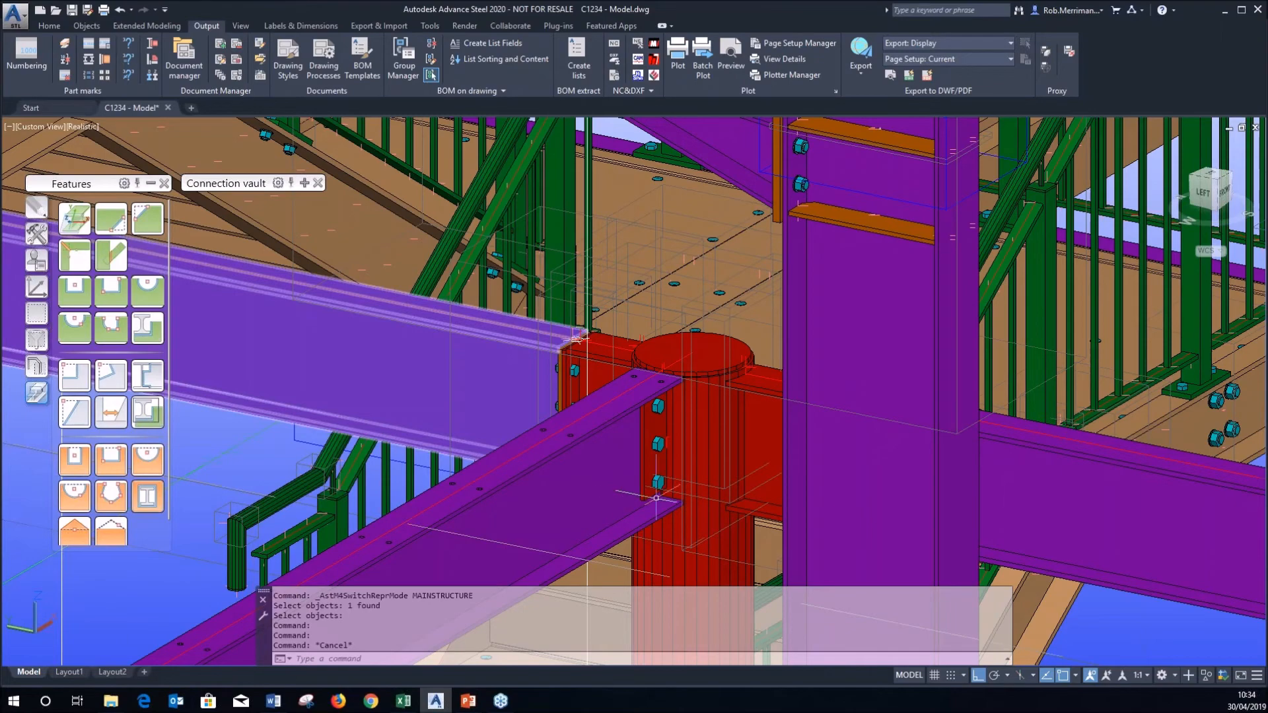
Clear the marks and mark the parts shop-connected to the next round column, at the platform's end.
scroll(811, 501, down, 6)
scroll(406, 387, up, 6)
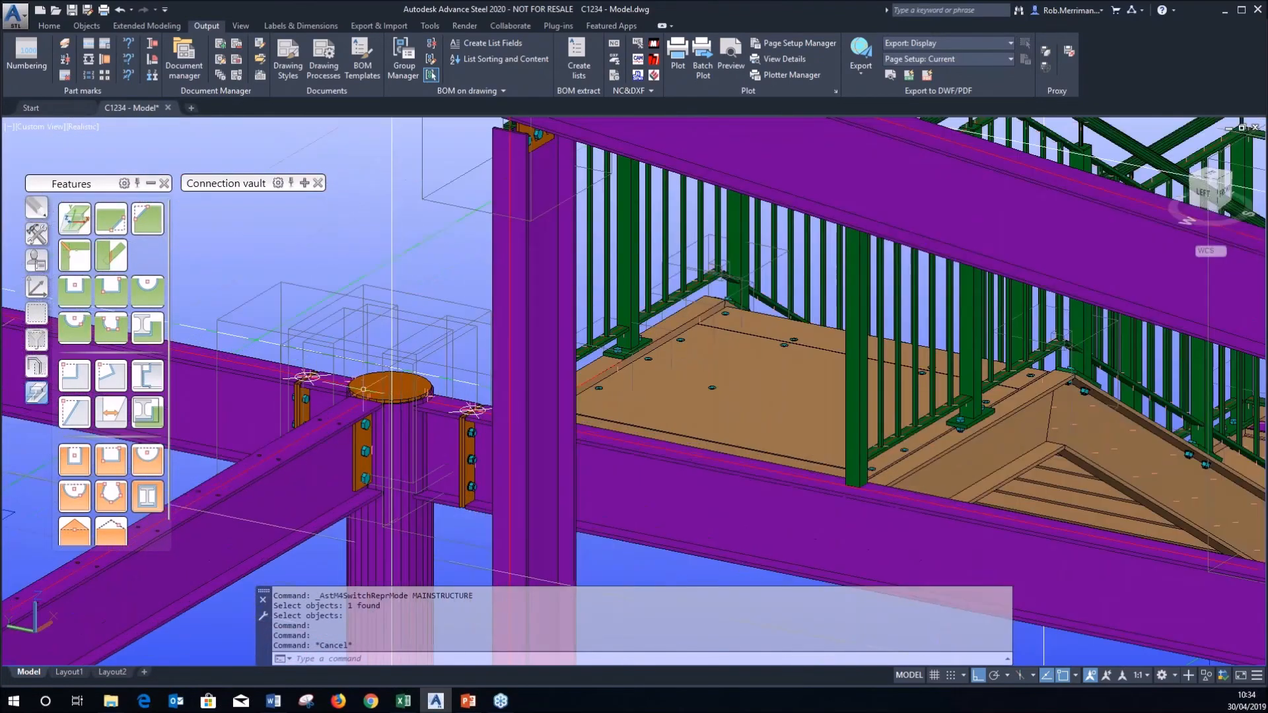
click(39, 324)
click(116, 388)
click(419, 458)
key(Return)
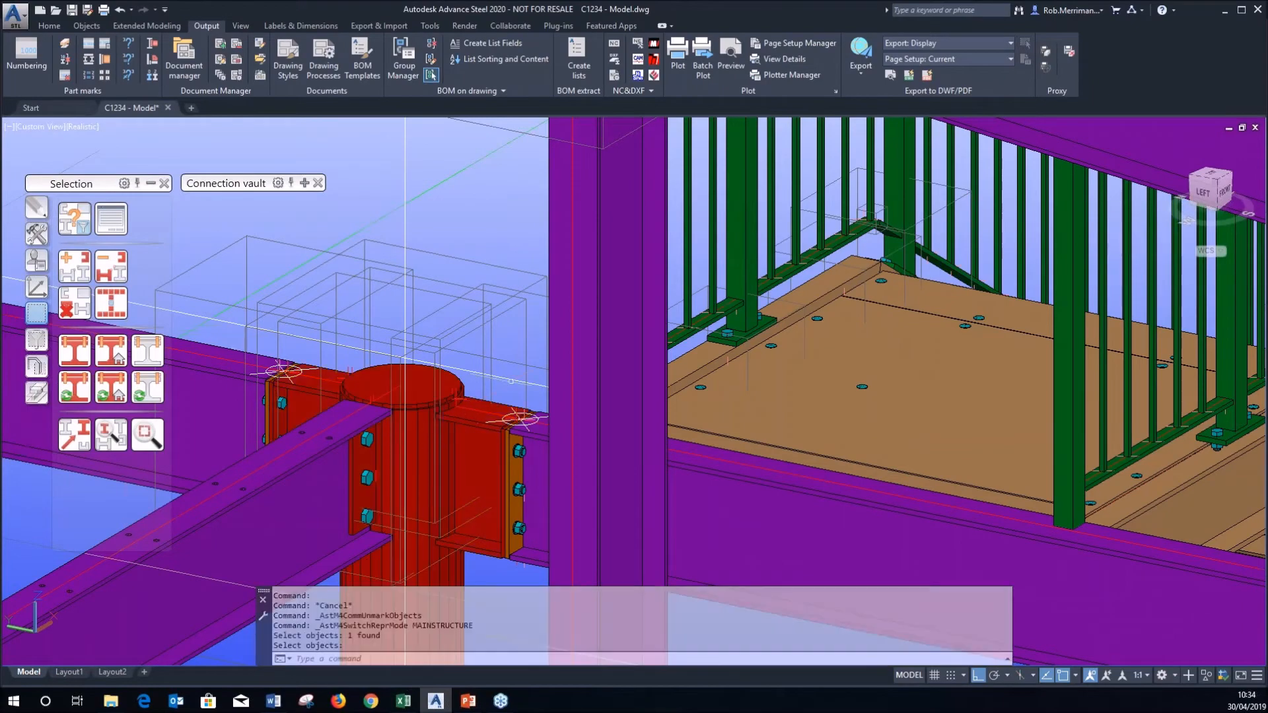
Clear the platform-end column's marks and mark the shop-connected parts of the round column near the concrete block.
scroll(743, 471, down, 5)
scroll(405, 411, up, 5)
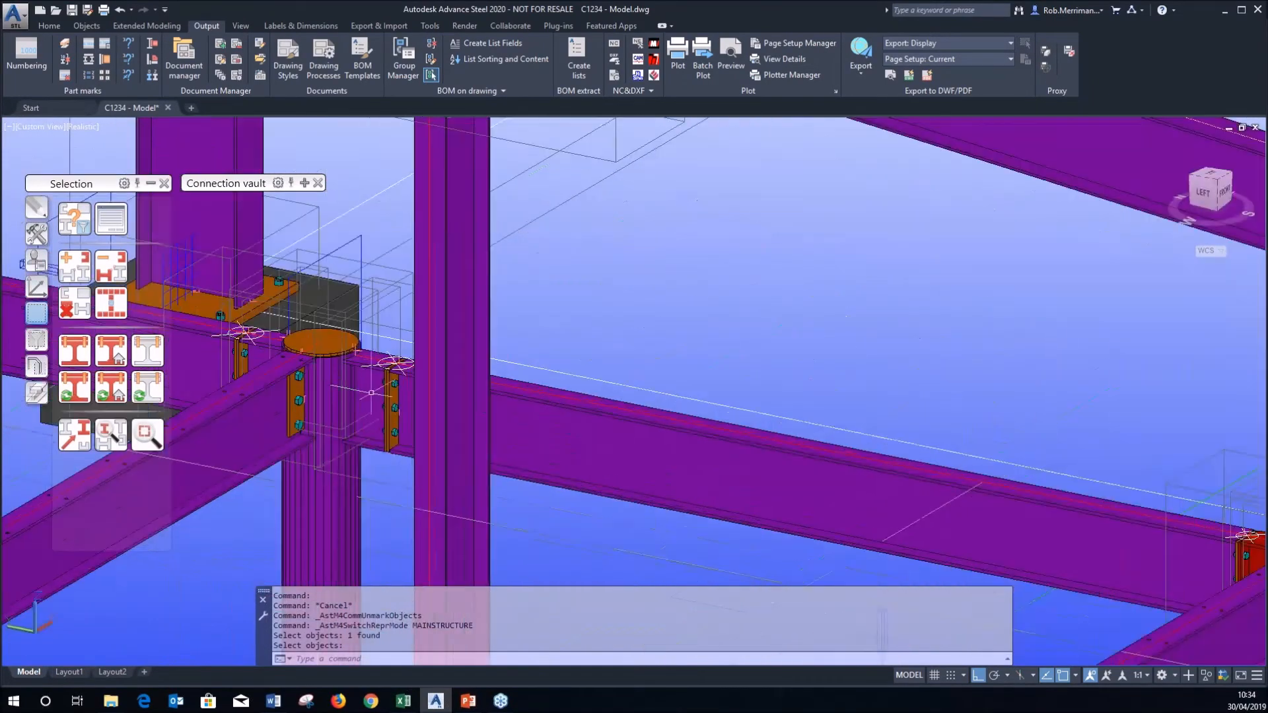
shift+middle_drag(301, 383, 389, 383)
click(116, 388)
click(340, 456)
key(Return)
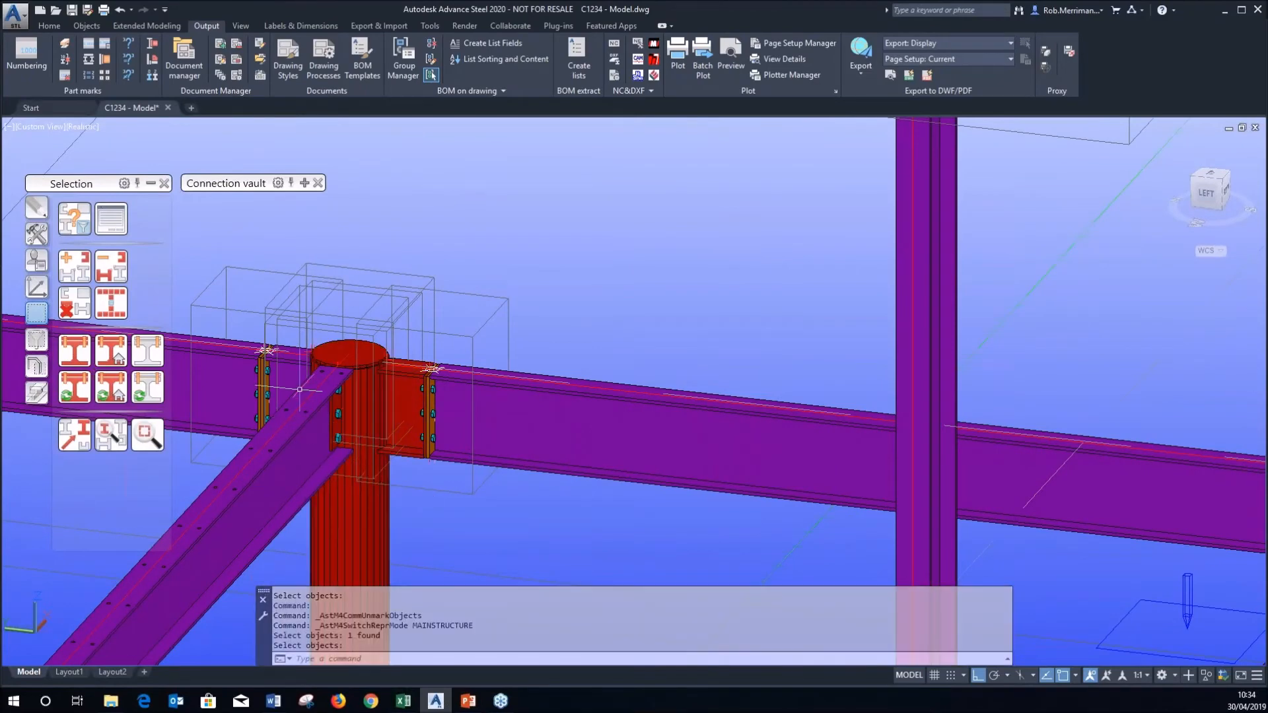
Clear that column's marks and mark the parts shop-connected to its unmarked stub beam, on the concrete block side.
scroll(264, 353, up, 5)
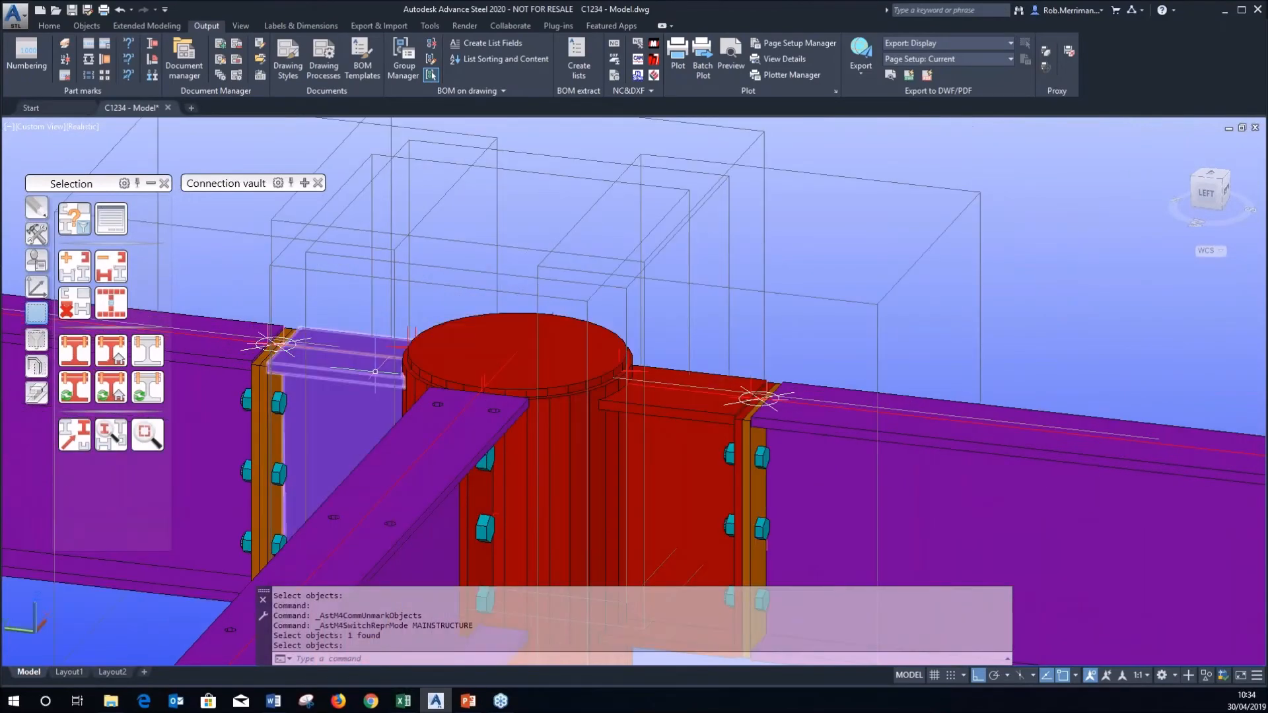
scroll(376, 371, down, 5)
scroll(350, 348, up, 5)
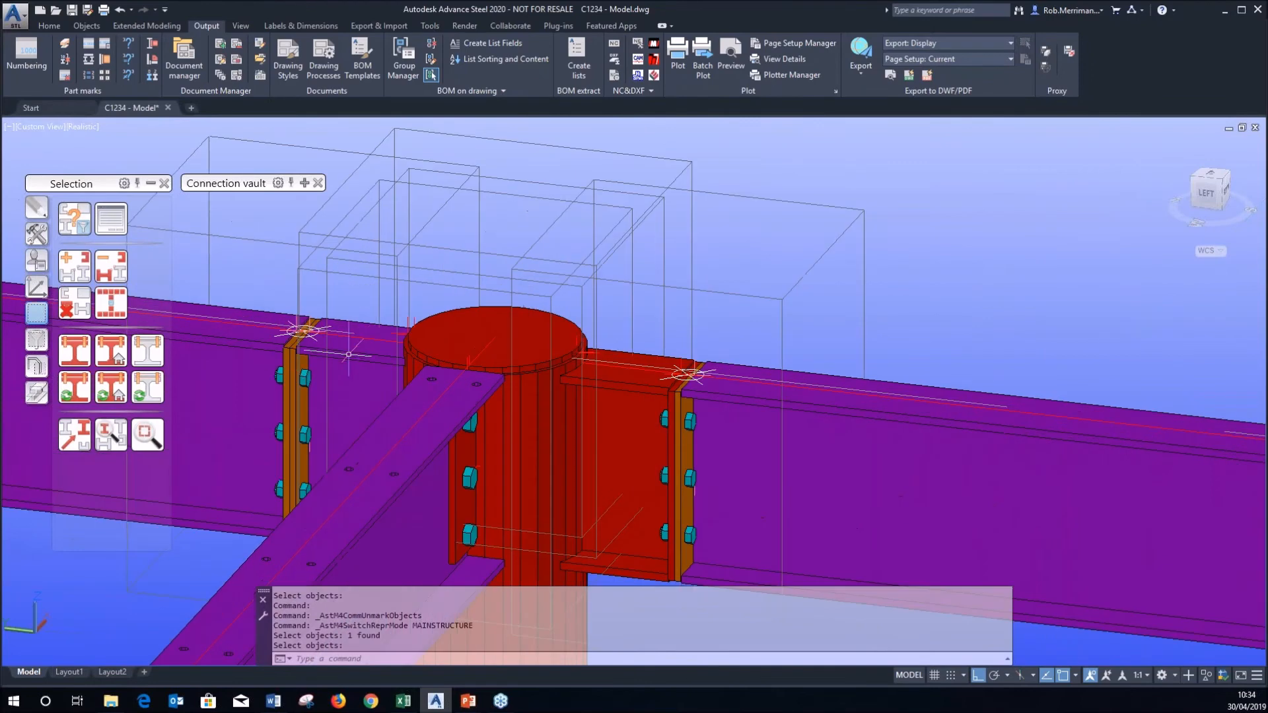
click(111, 388)
click(350, 386)
key(Return)
scroll(273, 370, up, 3)
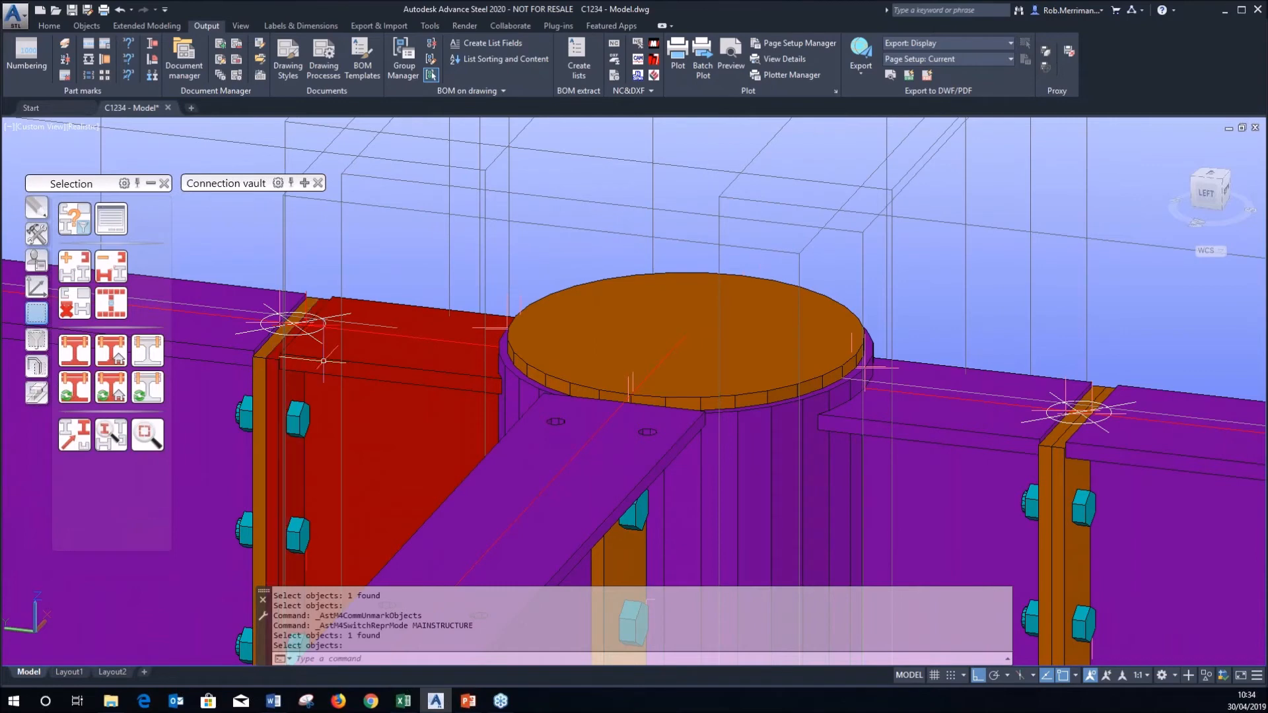
key(Return)
key(Escape)
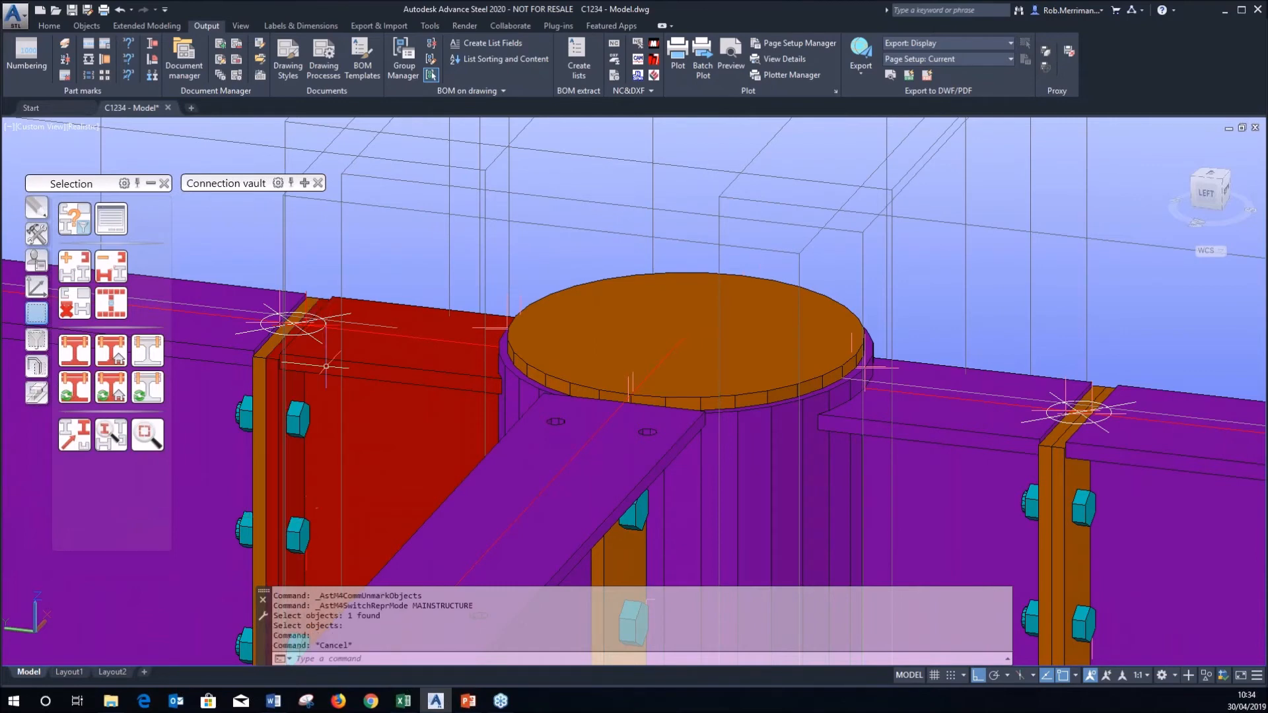
Select the marked stub beam parts, inspect them against the column, and release the selection.
mouse_move(327, 366)
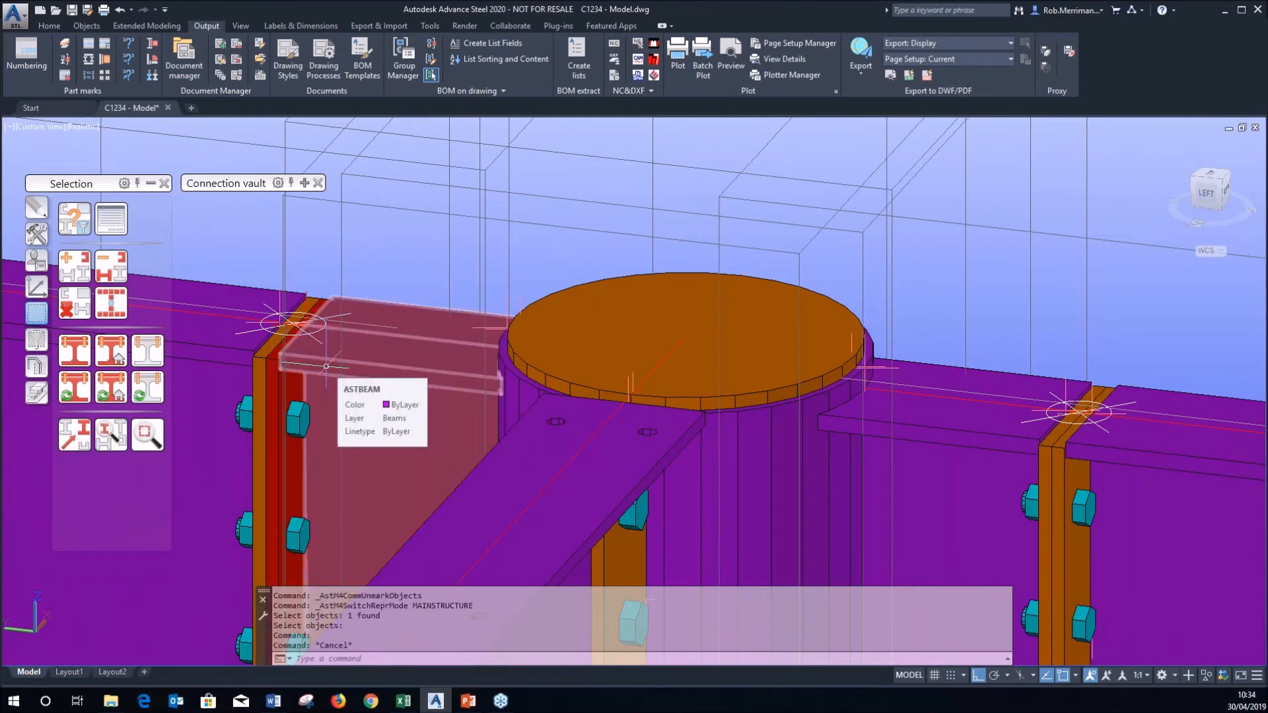
key(Escape)
shift+middle_drag(379, 353, 419, 338)
scroll(419, 339, down, 2)
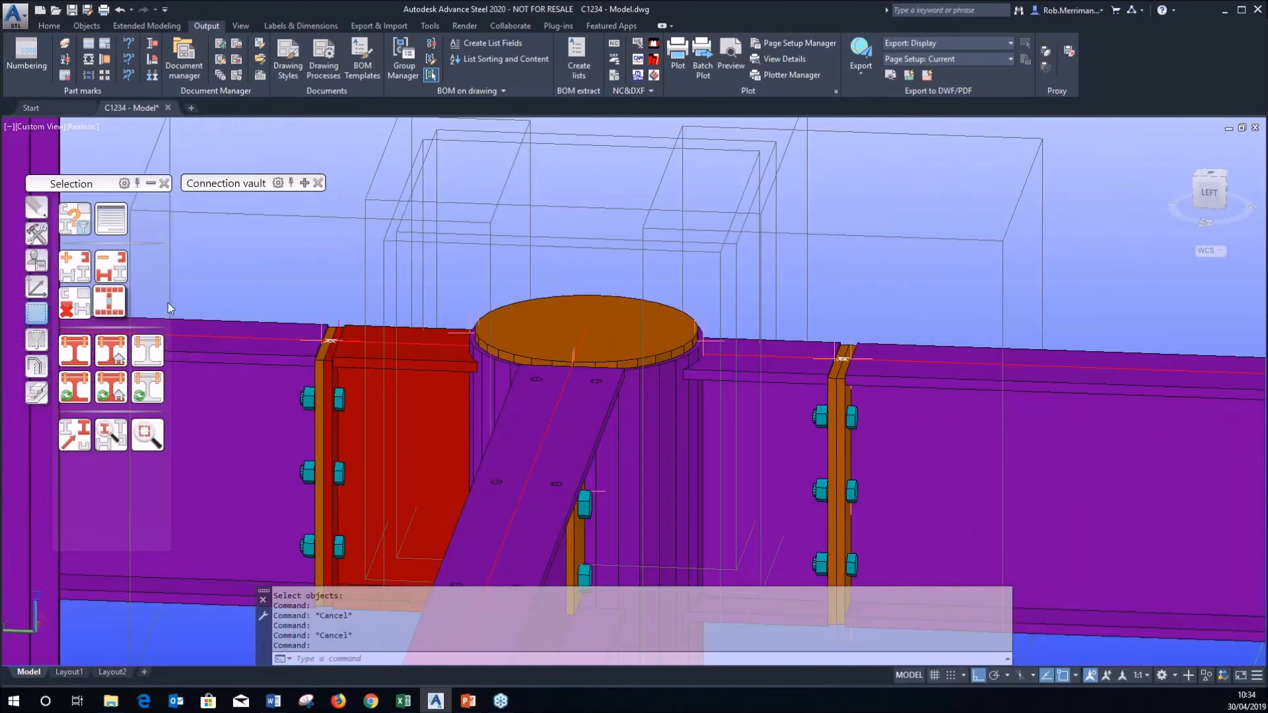
click(109, 301)
shift+middle_drag(463, 284, 349, 300)
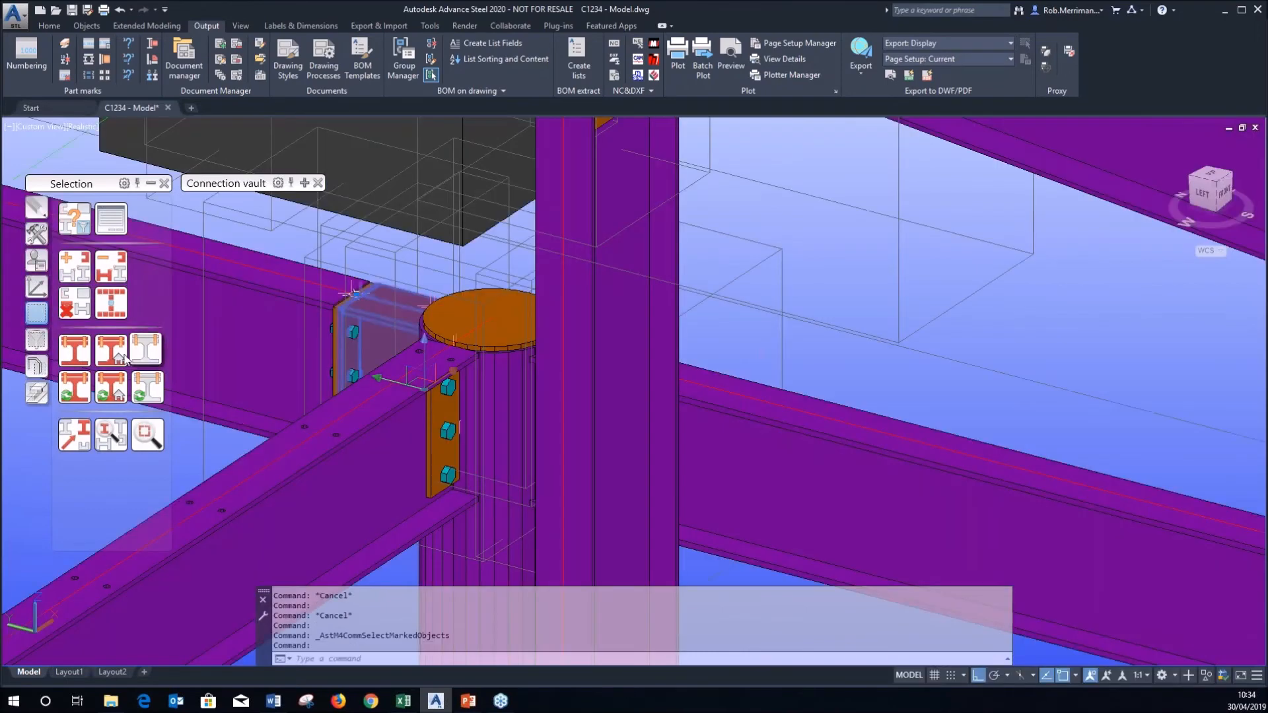
key(Escape)
Clear the stub beam's marks, mark the round column's shop-connected parts, and select the marked objects.
scroll(375, 317, down, 2)
shift+middle_drag(371, 318, 424, 317)
click(118, 391)
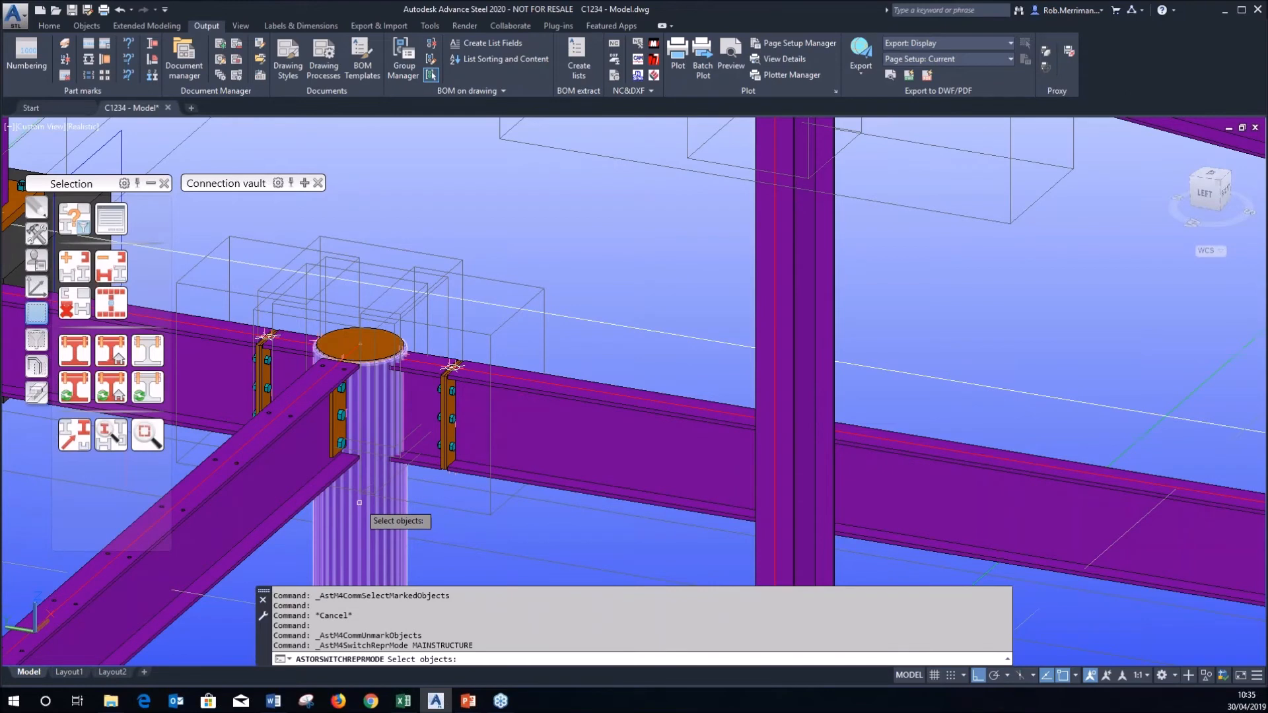
click(360, 502)
key(Return)
shift+middle_drag(476, 323, 434, 306)
click(113, 305)
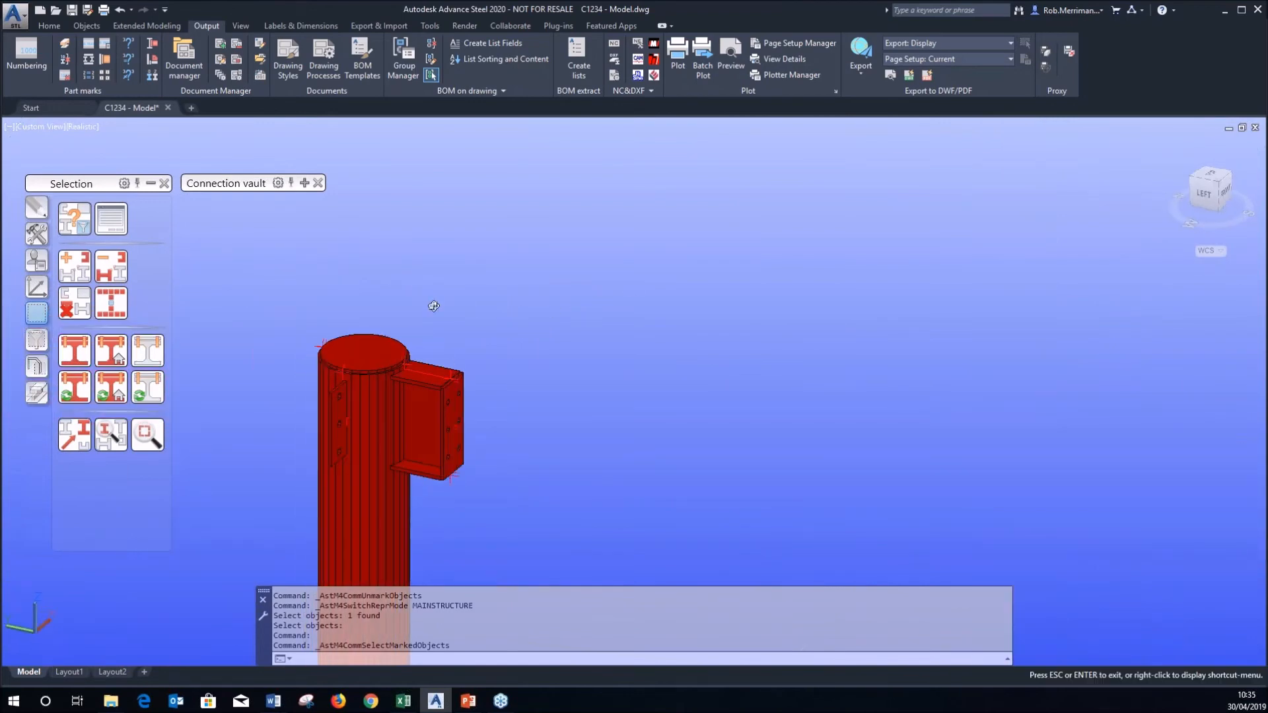
Bring up the feature tools, clear the selection, and set the unattached stub beam's display type to Features.
click(36, 393)
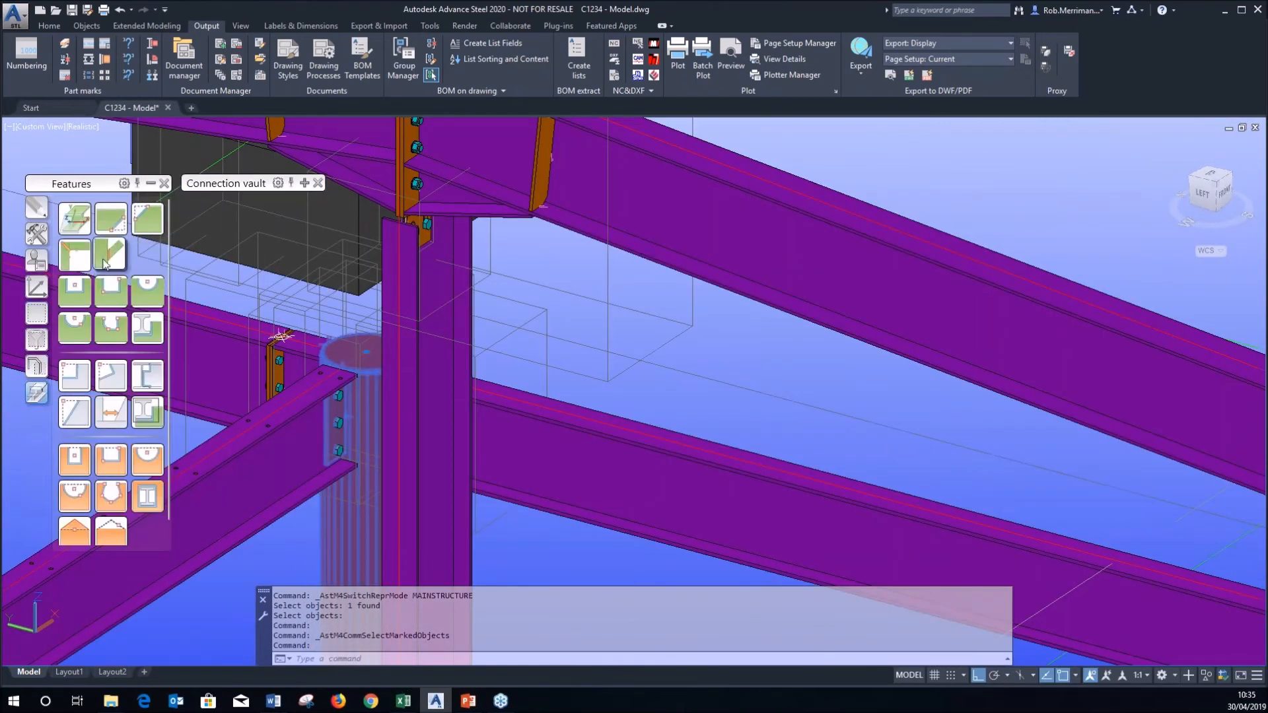
scroll(246, 341, up, 3)
shift+middle_drag(297, 346, 326, 326)
scroll(325, 326, up, 5)
key(Escape)
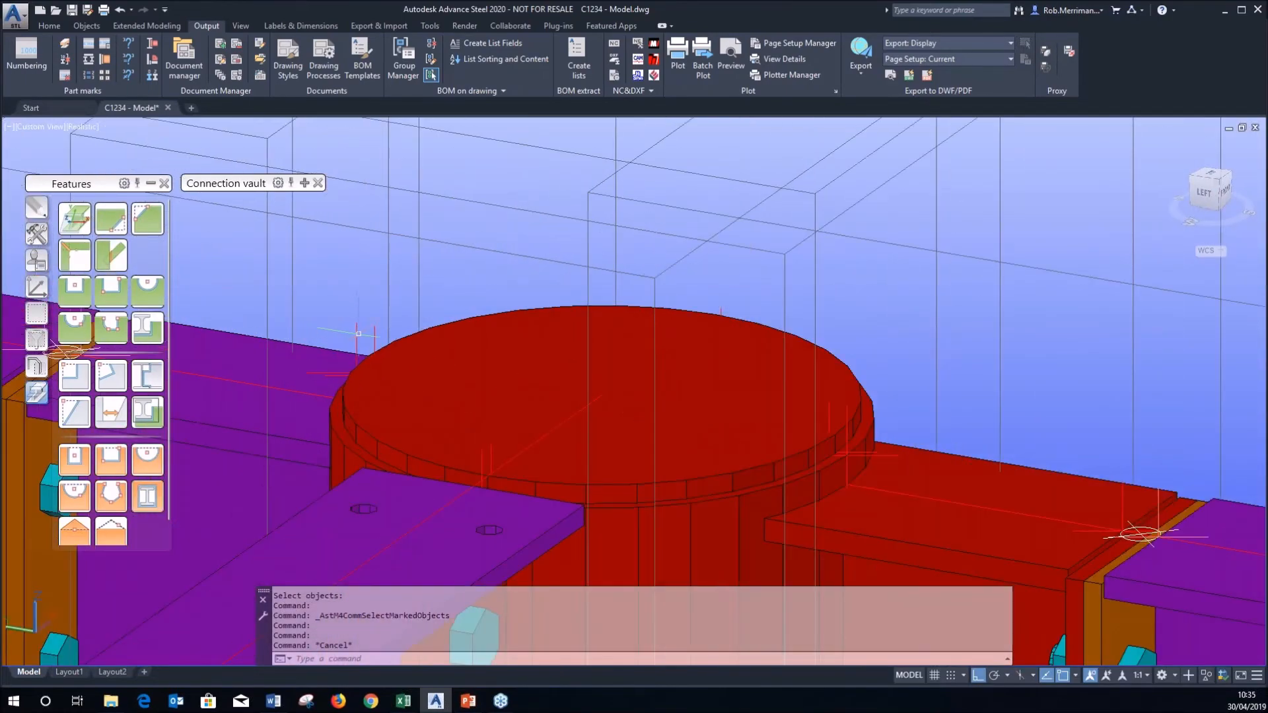
scroll(357, 333, down, 5)
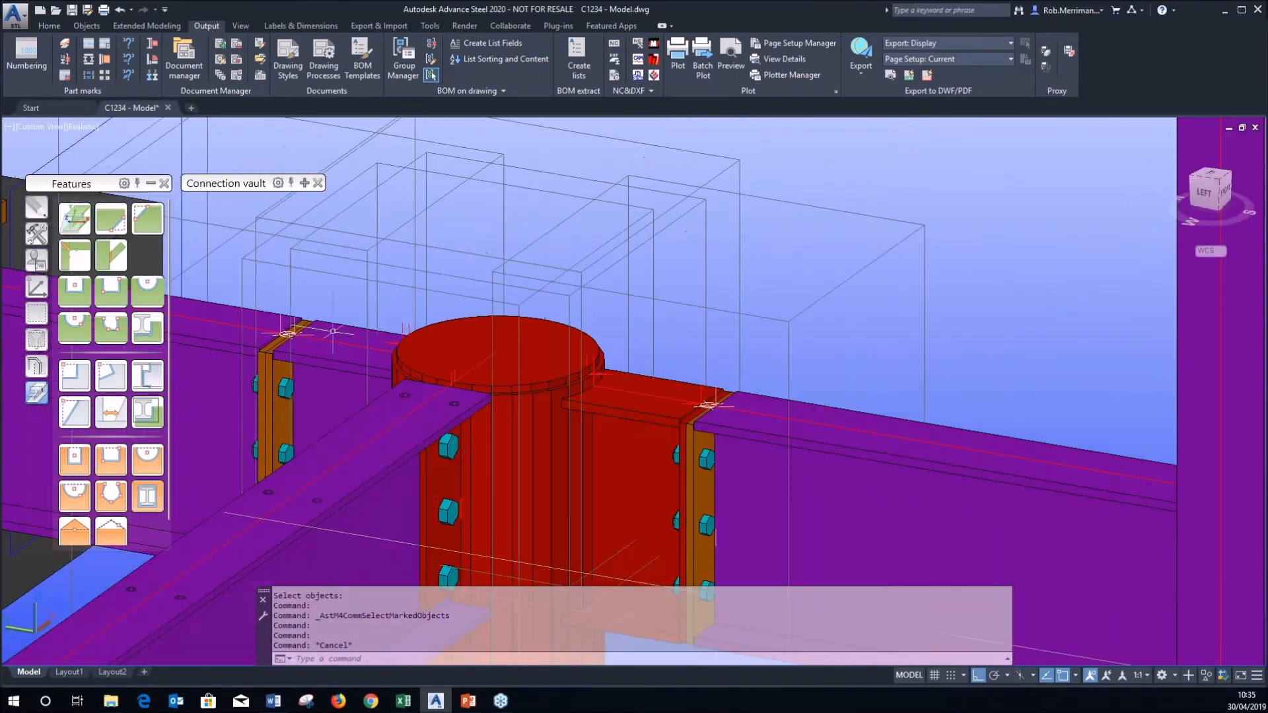
double_click(333, 371)
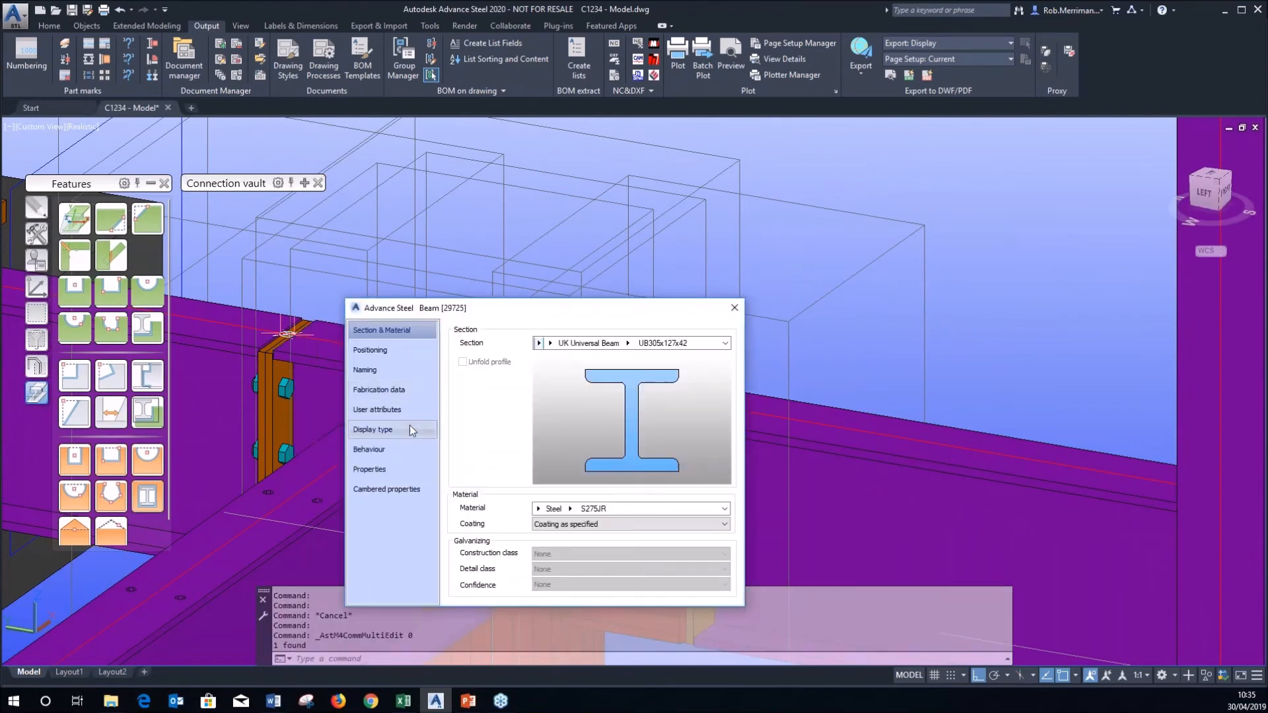
click(402, 430)
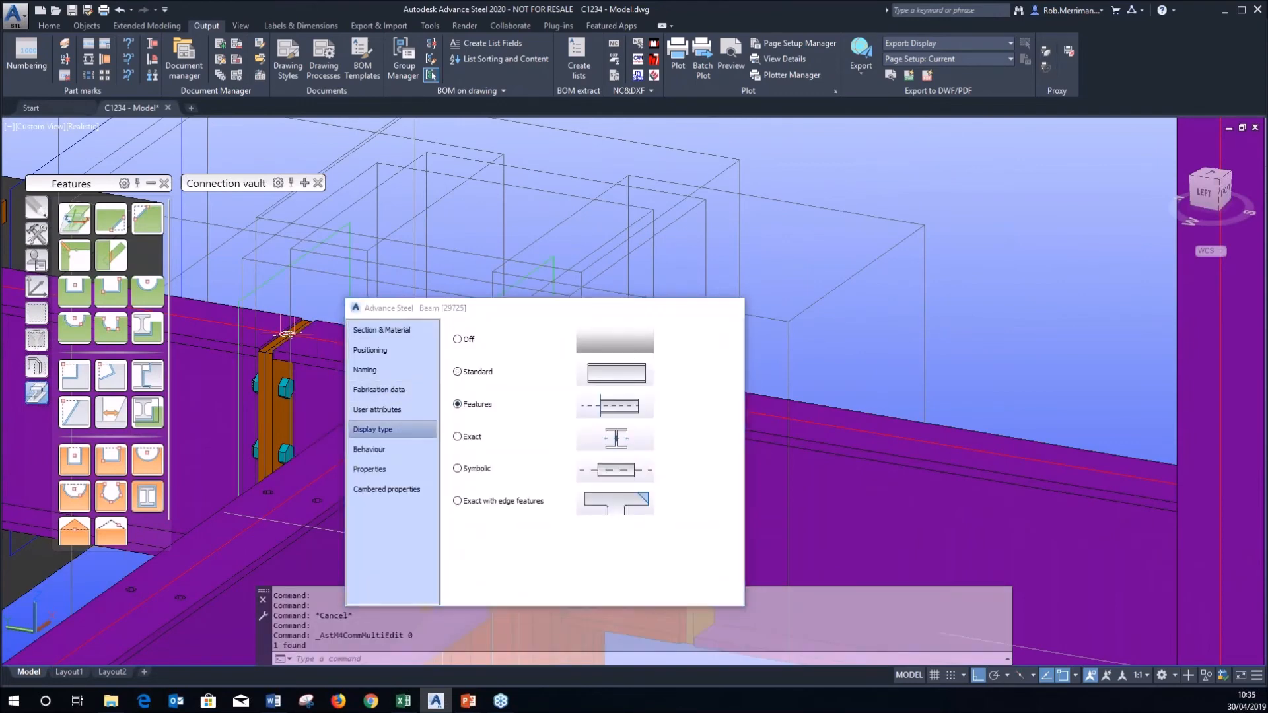
click(734, 307)
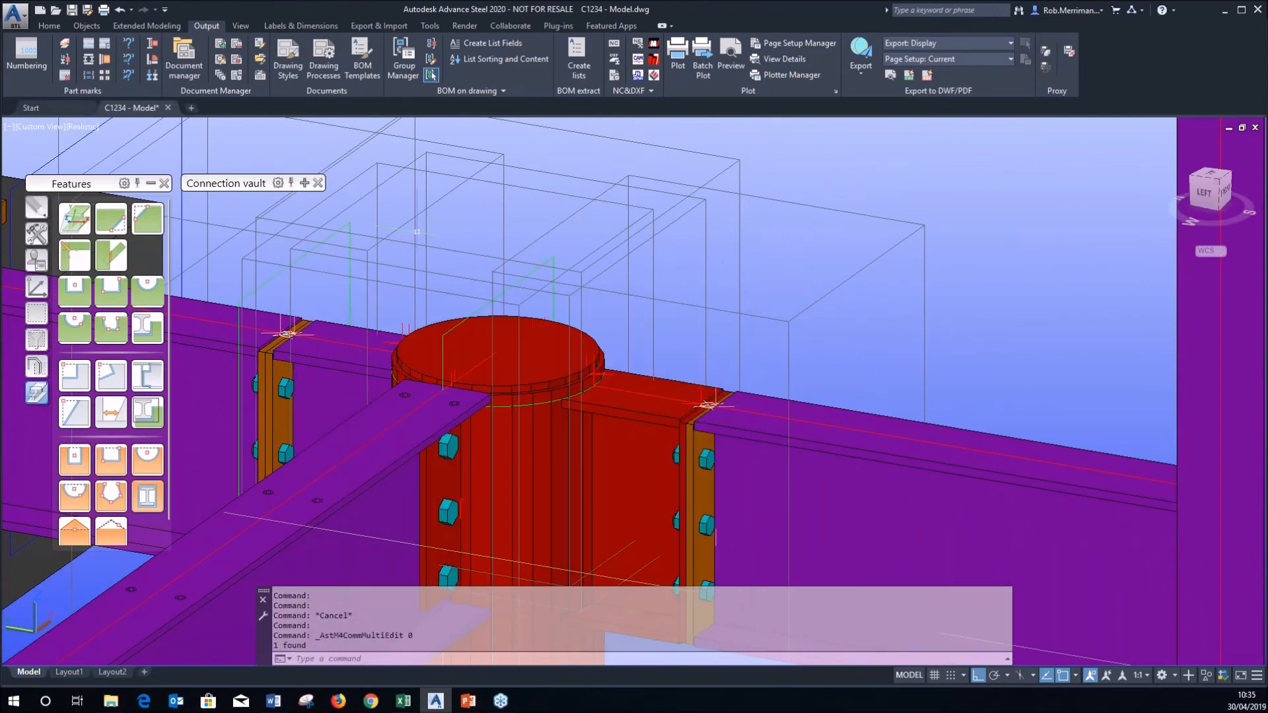
Turn on welding in the joint parameters of the element contour between the stub beam and the round column.
click(502, 410)
right_click(502, 408)
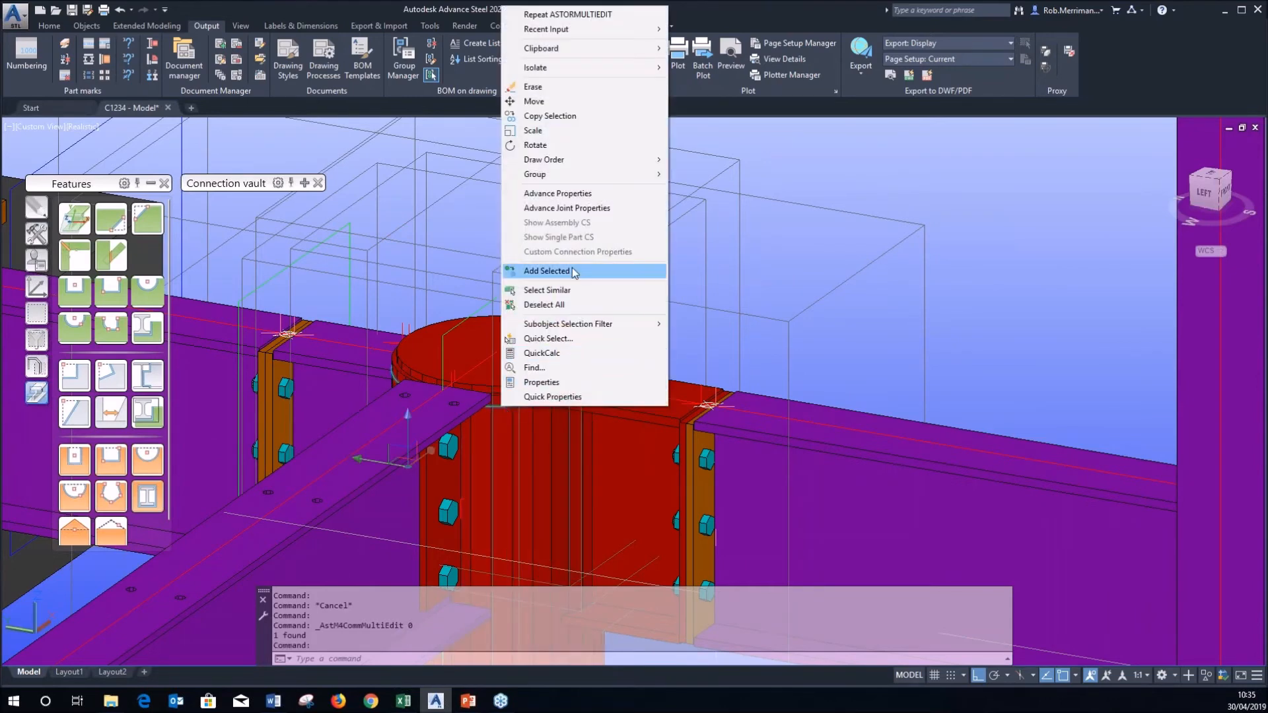
click(567, 208)
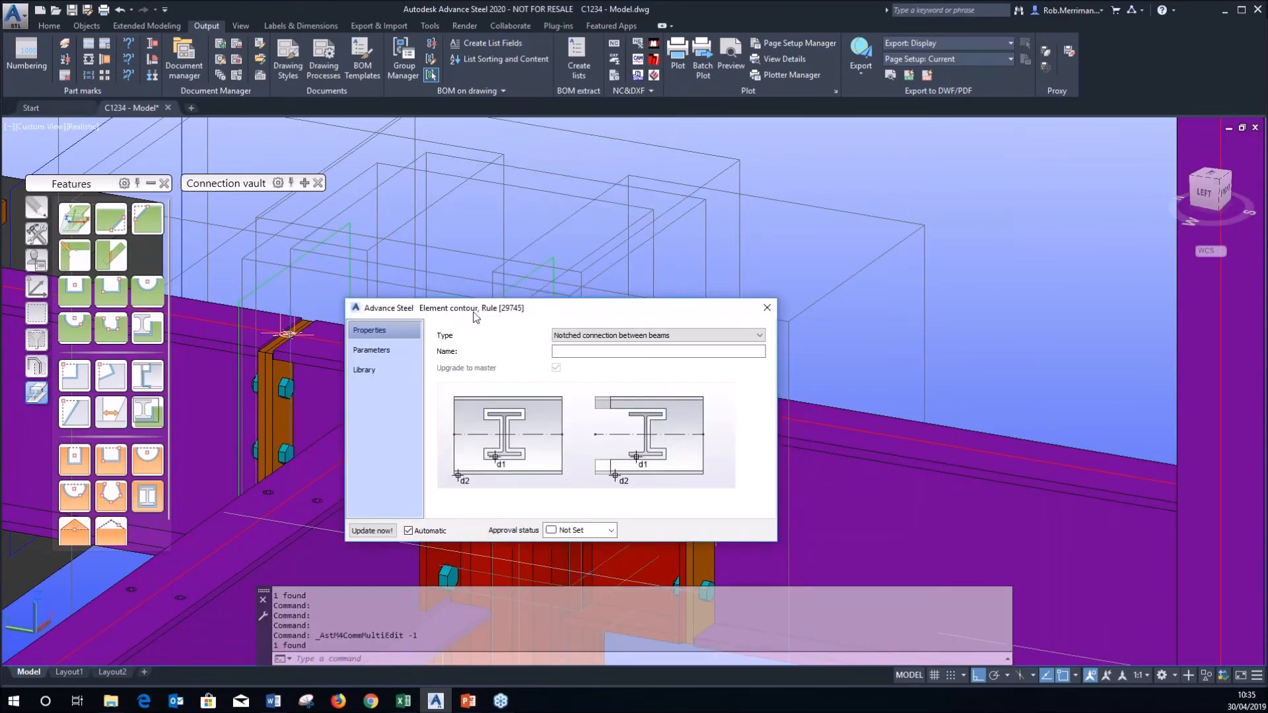
click(391, 350)
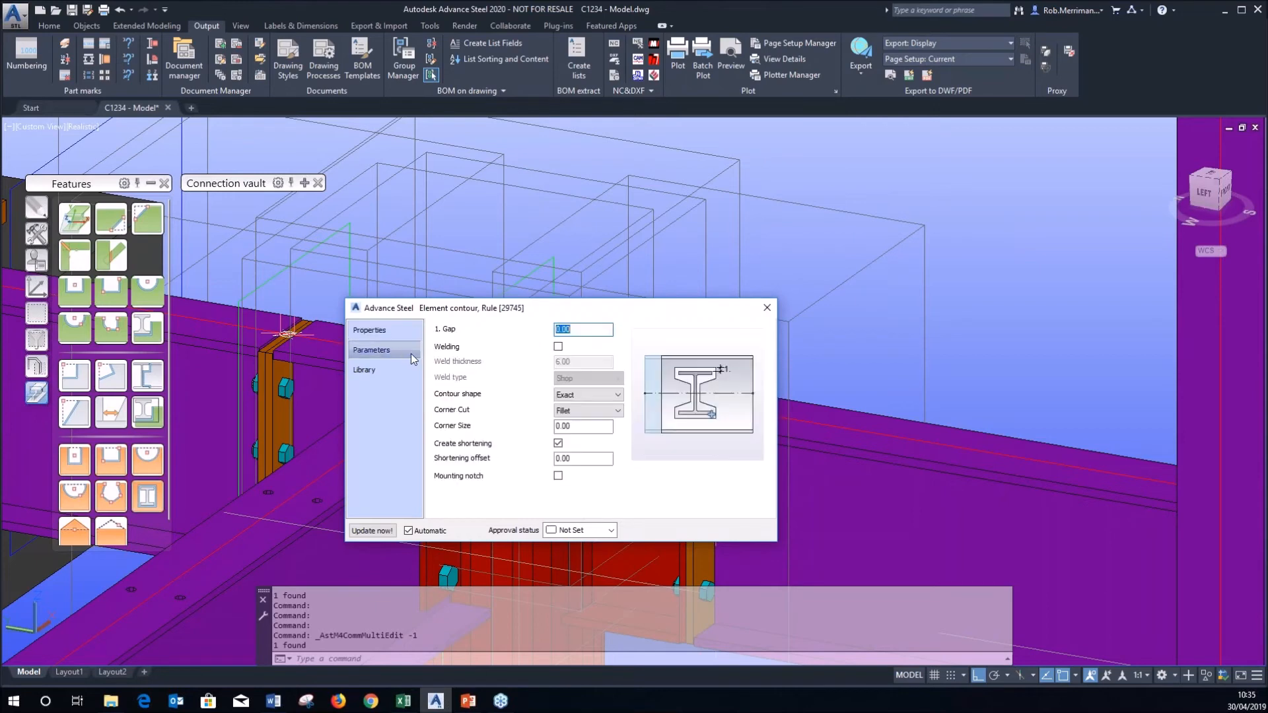
click(558, 346)
click(765, 309)
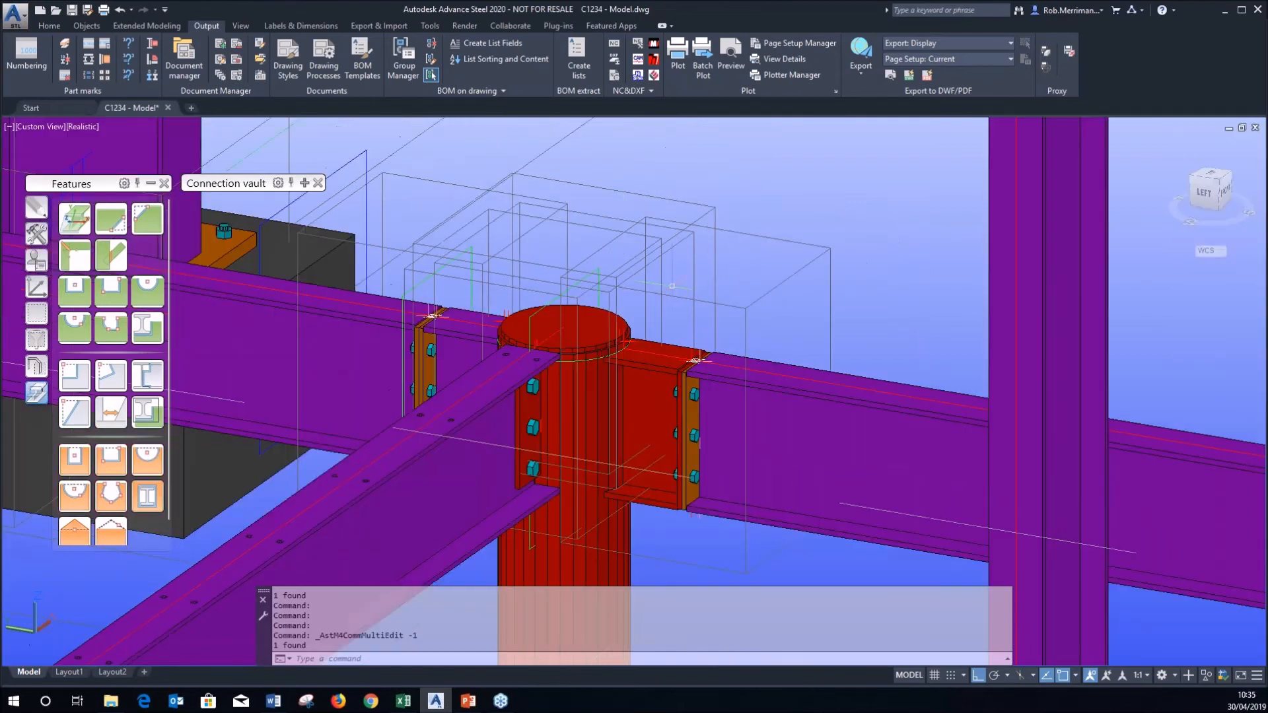
Clear the marks and mark the round column's shop-connected parts again to check the newly welded stub beam.
click(38, 314)
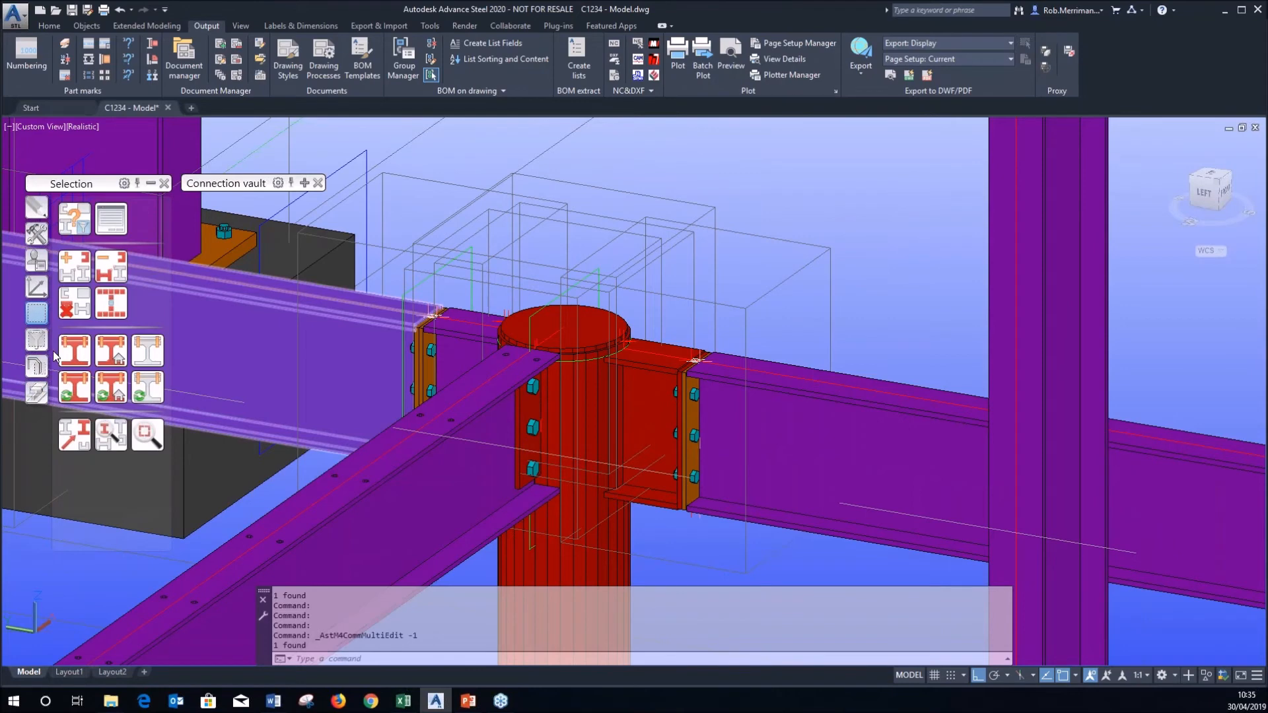
click(110, 392)
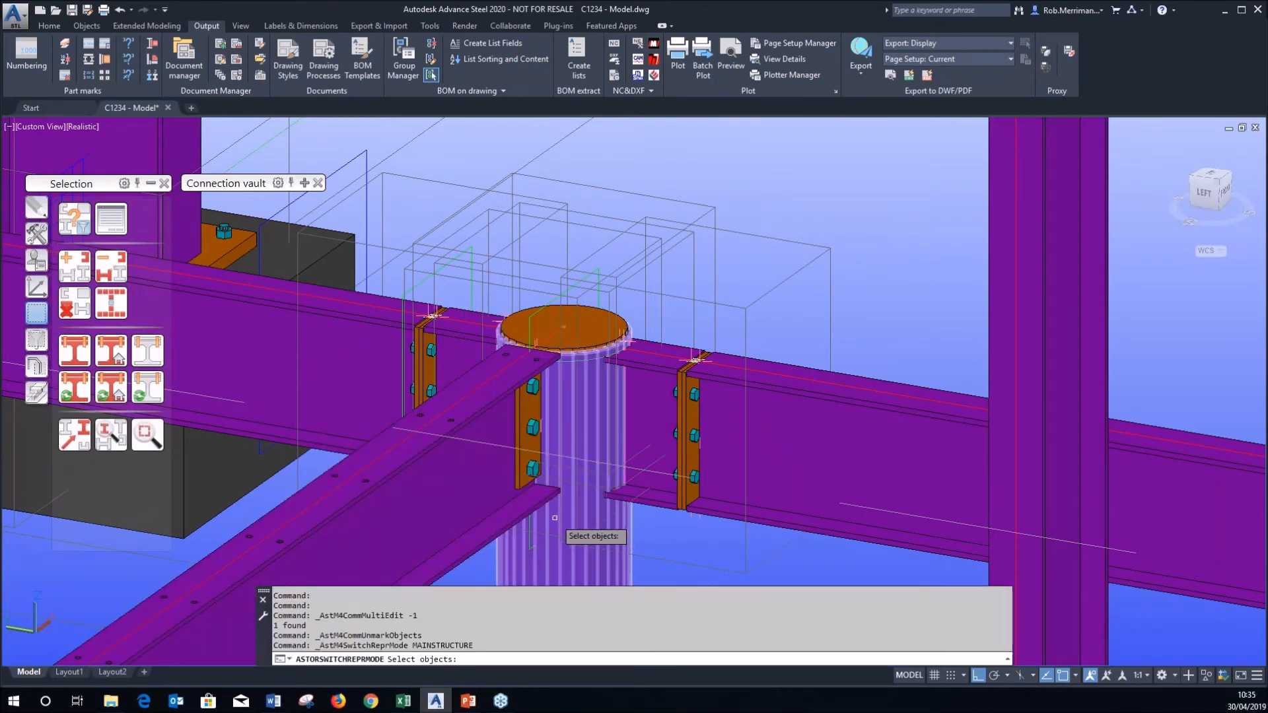
click(554, 517)
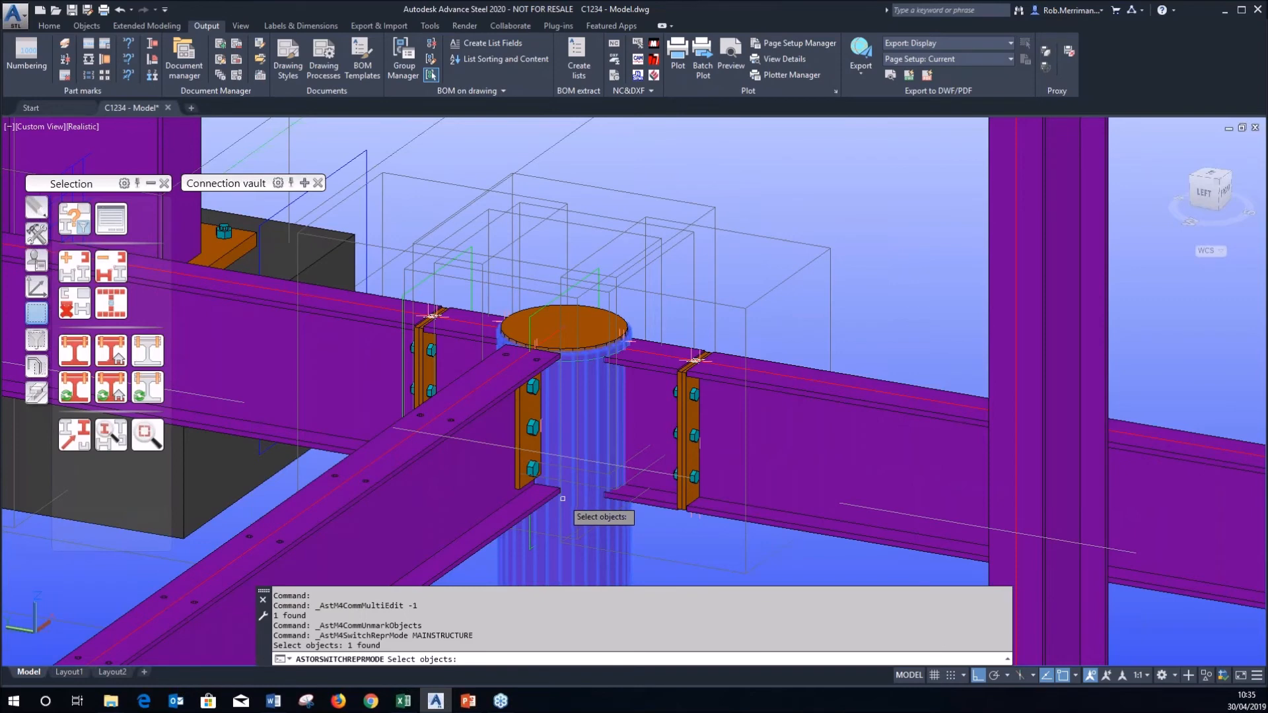
key(Return)
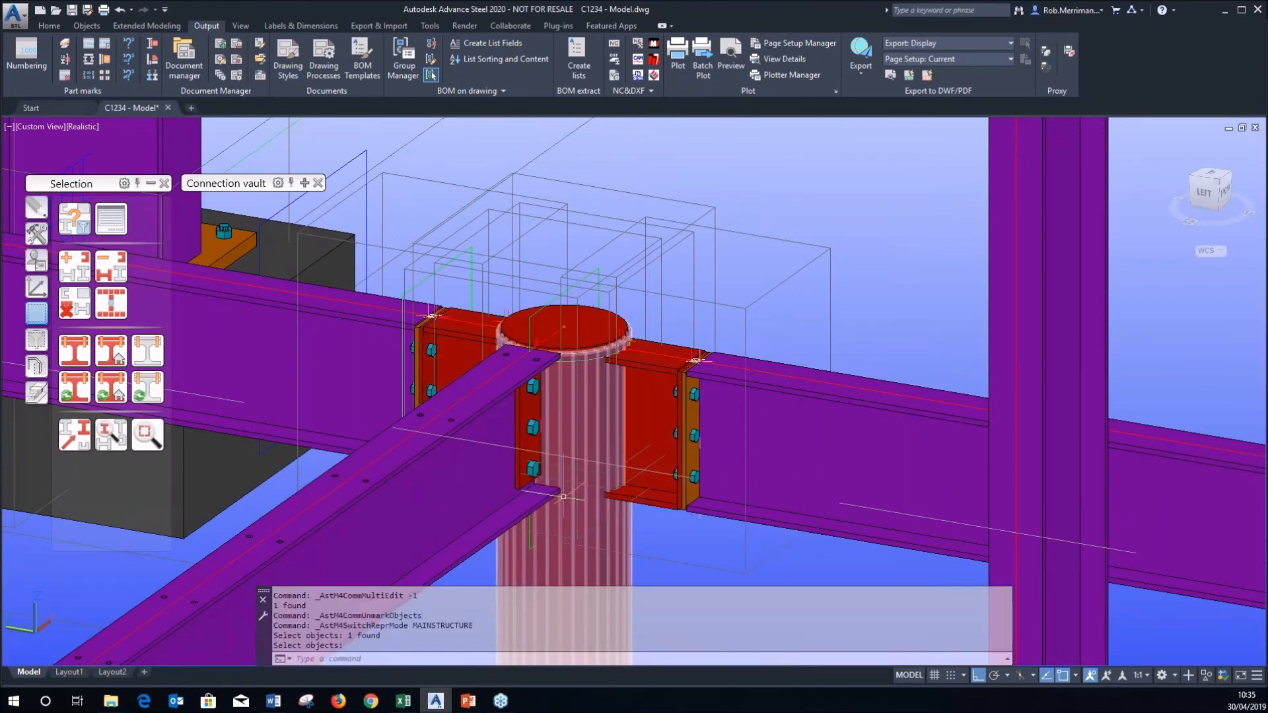
click(114, 385)
click(563, 400)
key(Return)
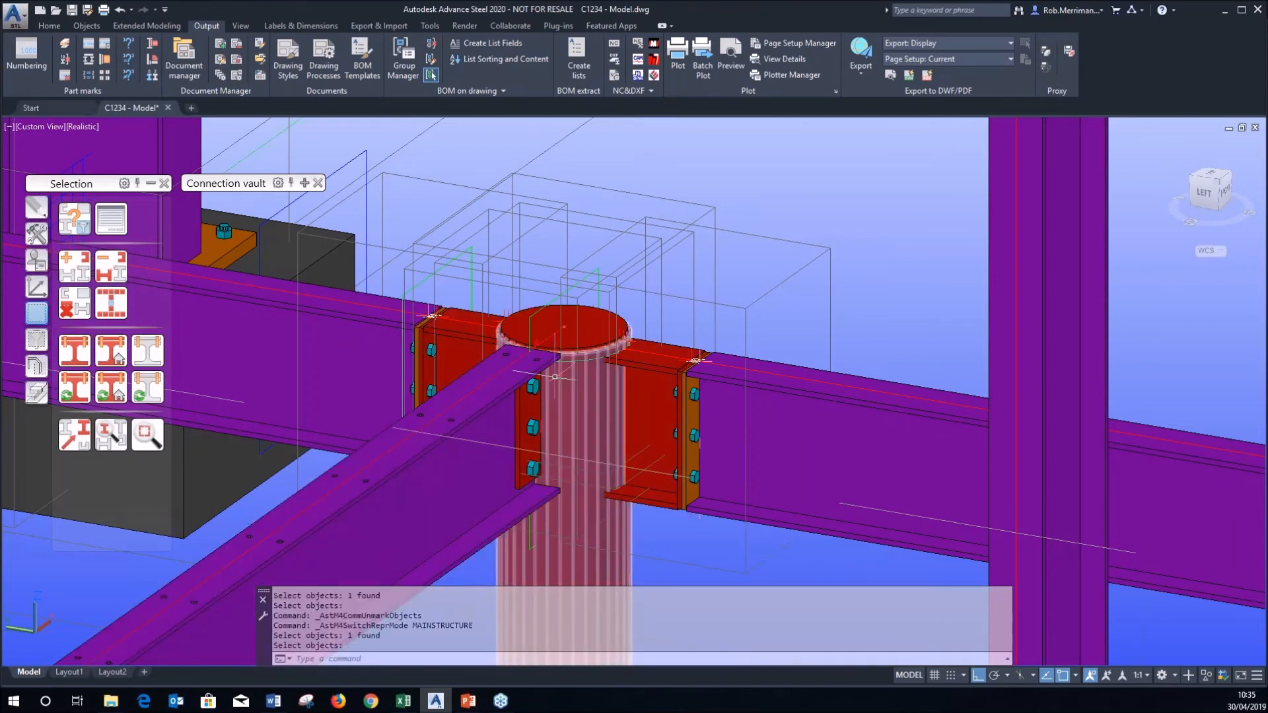
scroll(564, 261, down, 4)
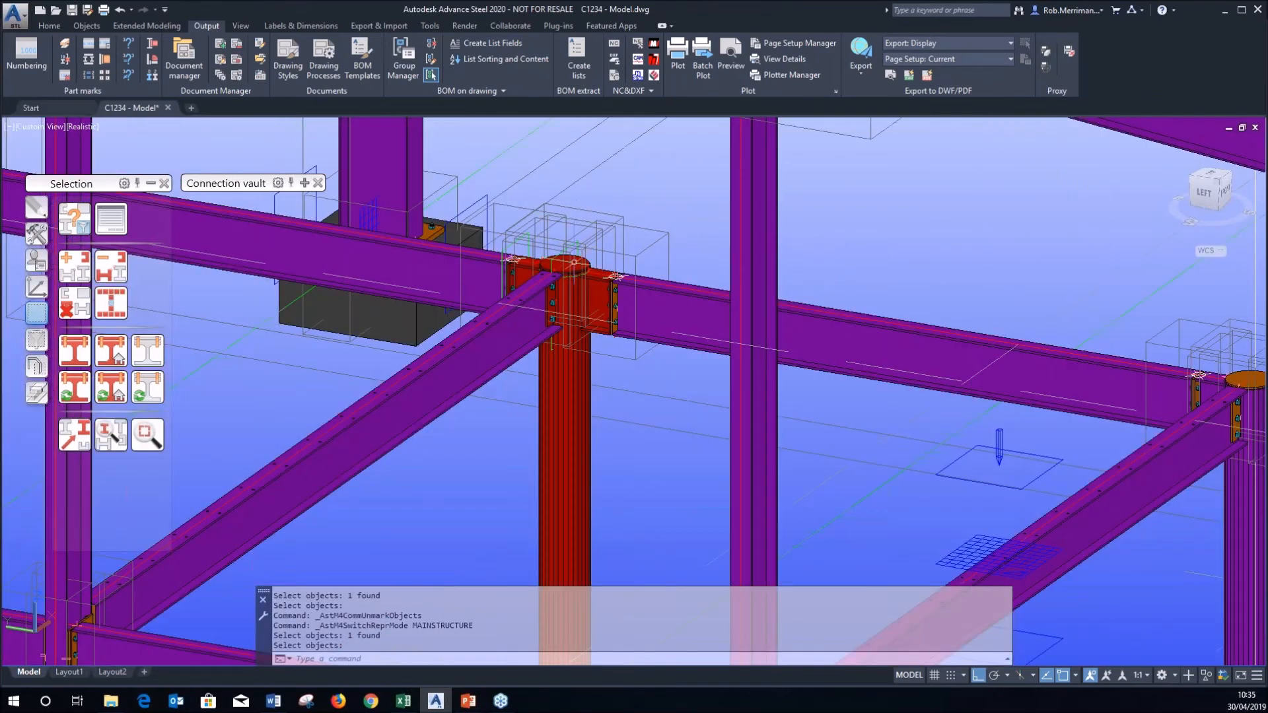
Clear the round column's marks and mark the shop-connected parts of the small projecting frame supported by two posts.
scroll(562, 345, down, 4)
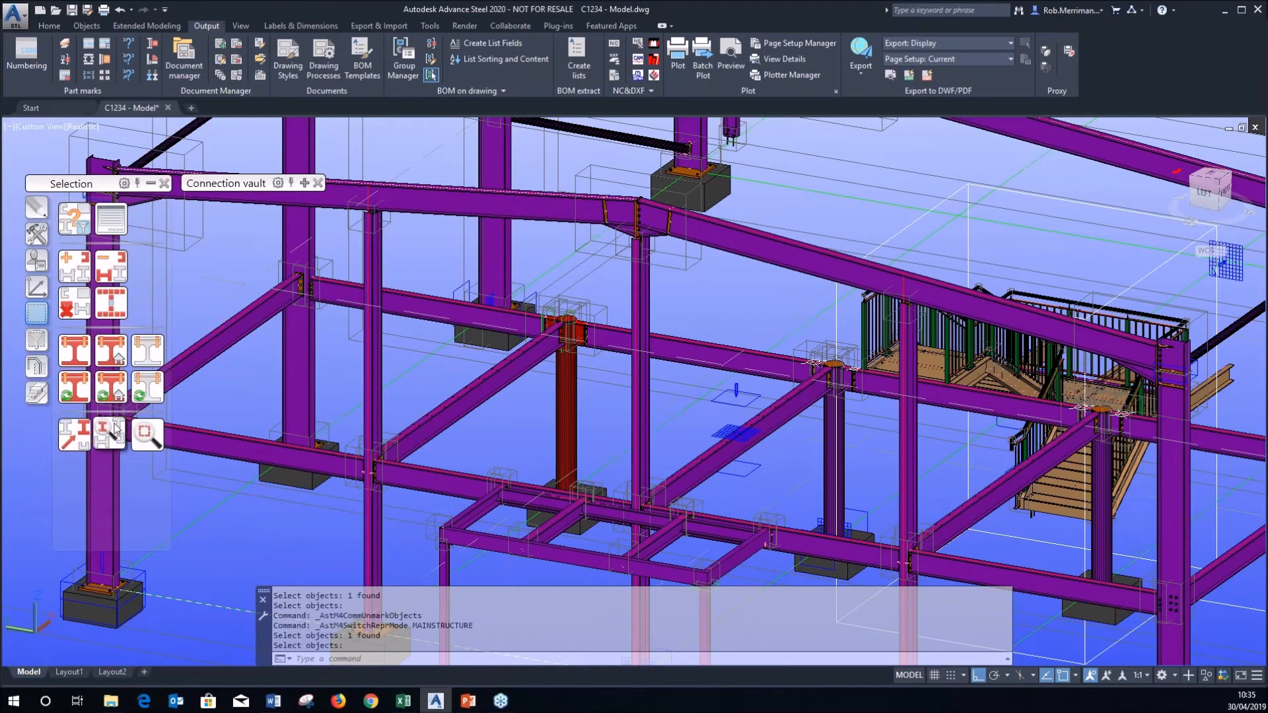
click(72, 312)
scroll(423, 318, down, 2)
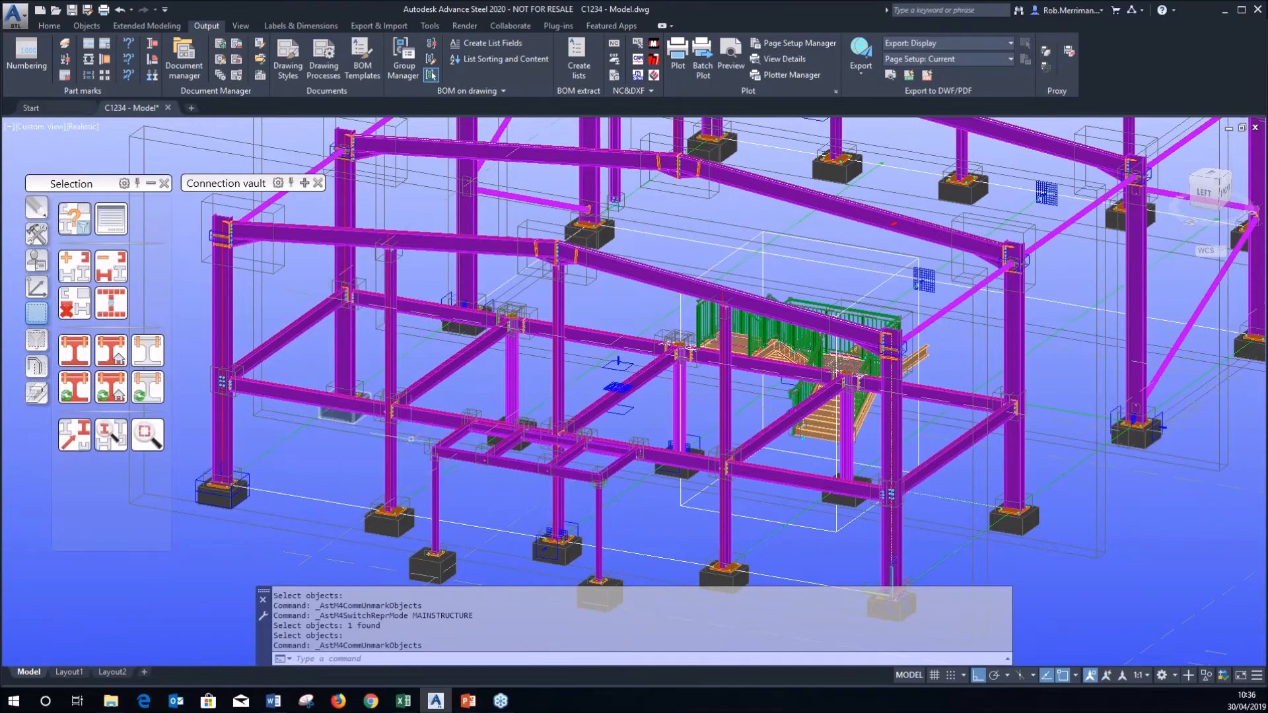
scroll(526, 449, up, 3)
click(112, 383)
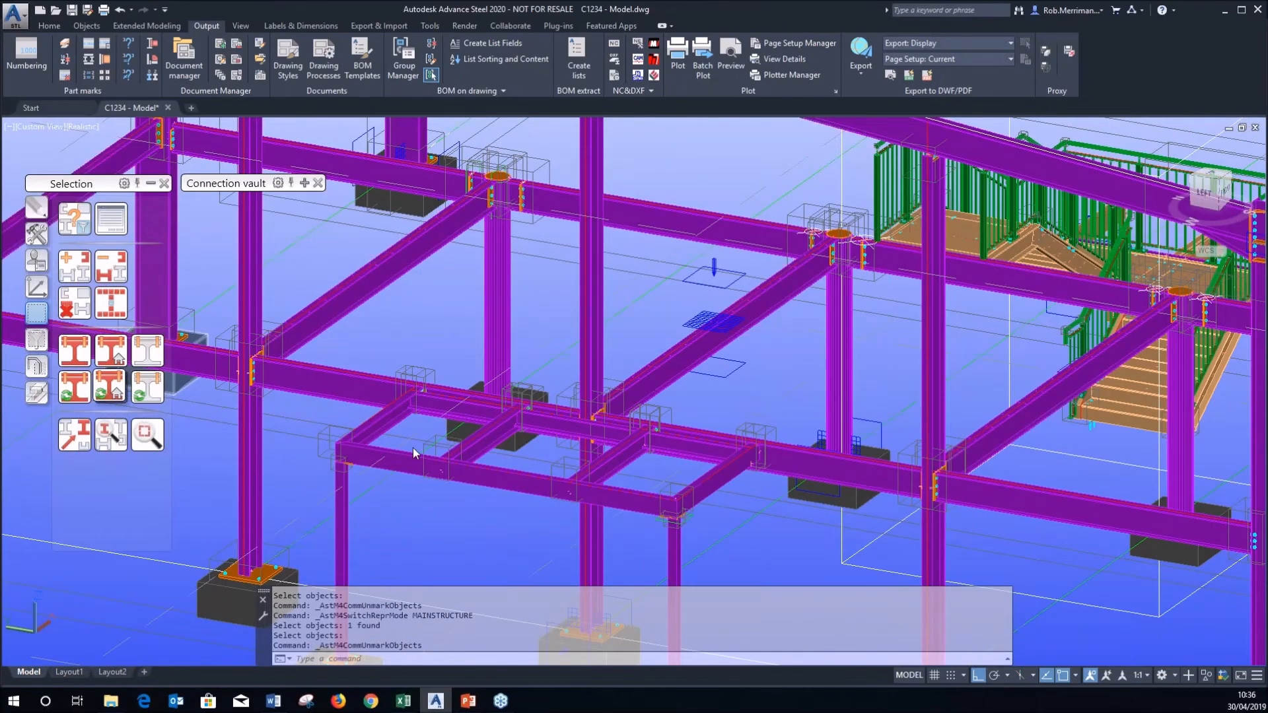
click(507, 491)
key(Return)
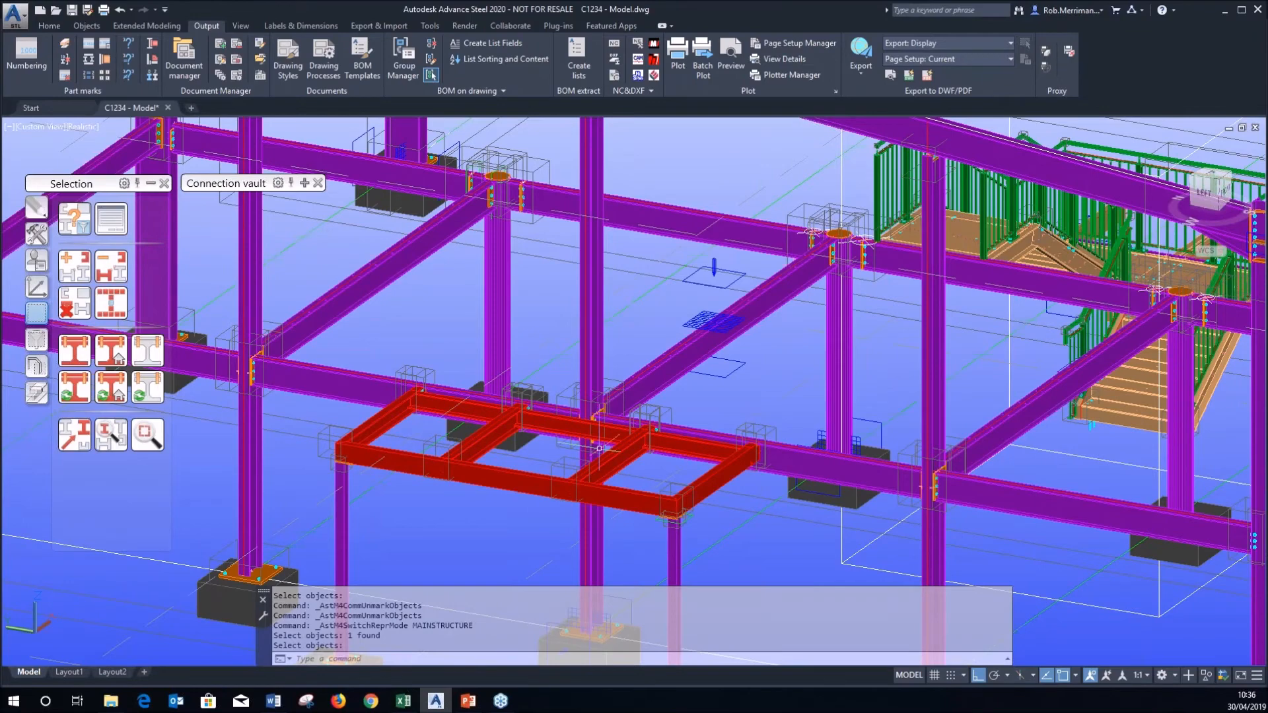
scroll(598, 449, up, 2)
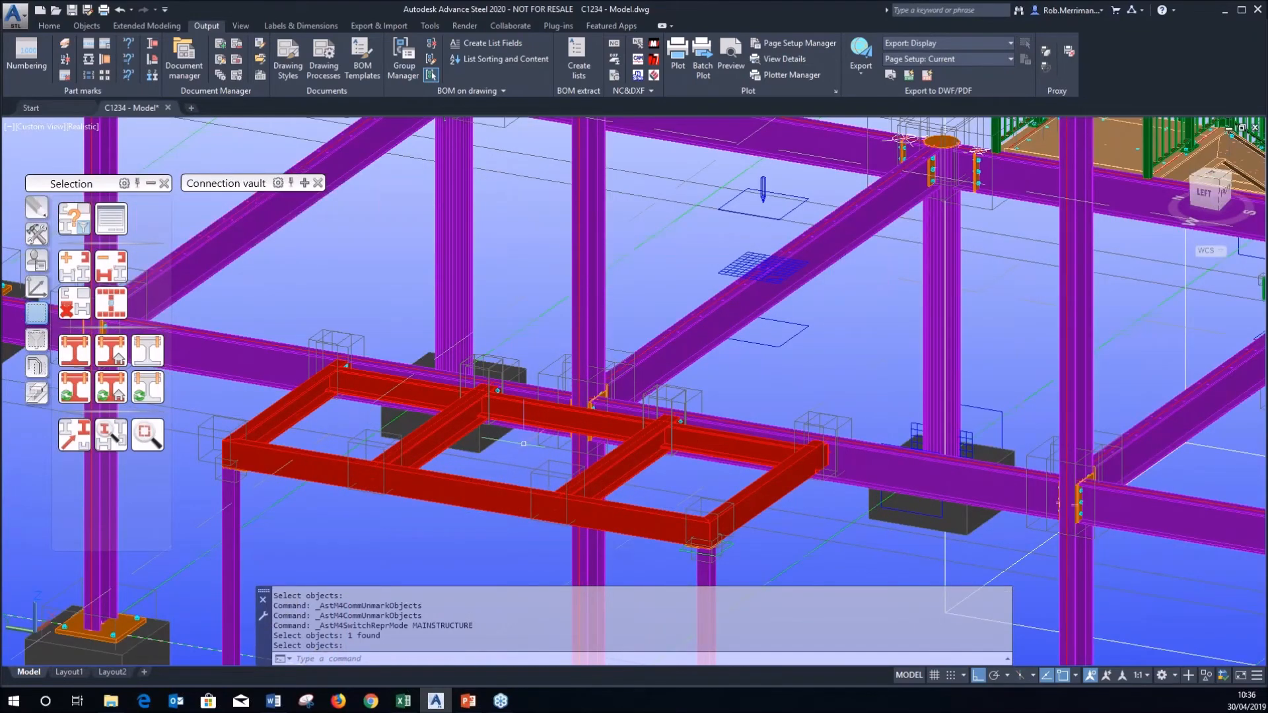
scroll(466, 409, up, 2)
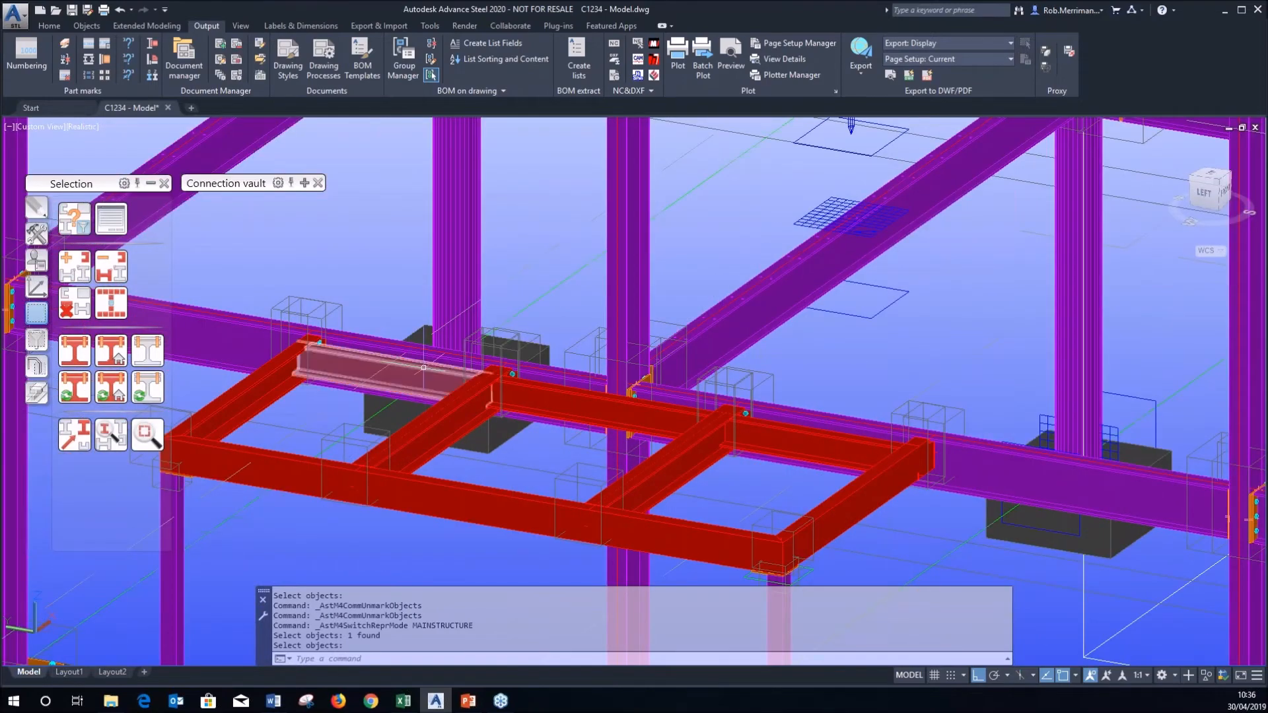
Mark the projecting frame's shop-connected parts again from its front beam and select the marked objects.
mouse_move(525, 424)
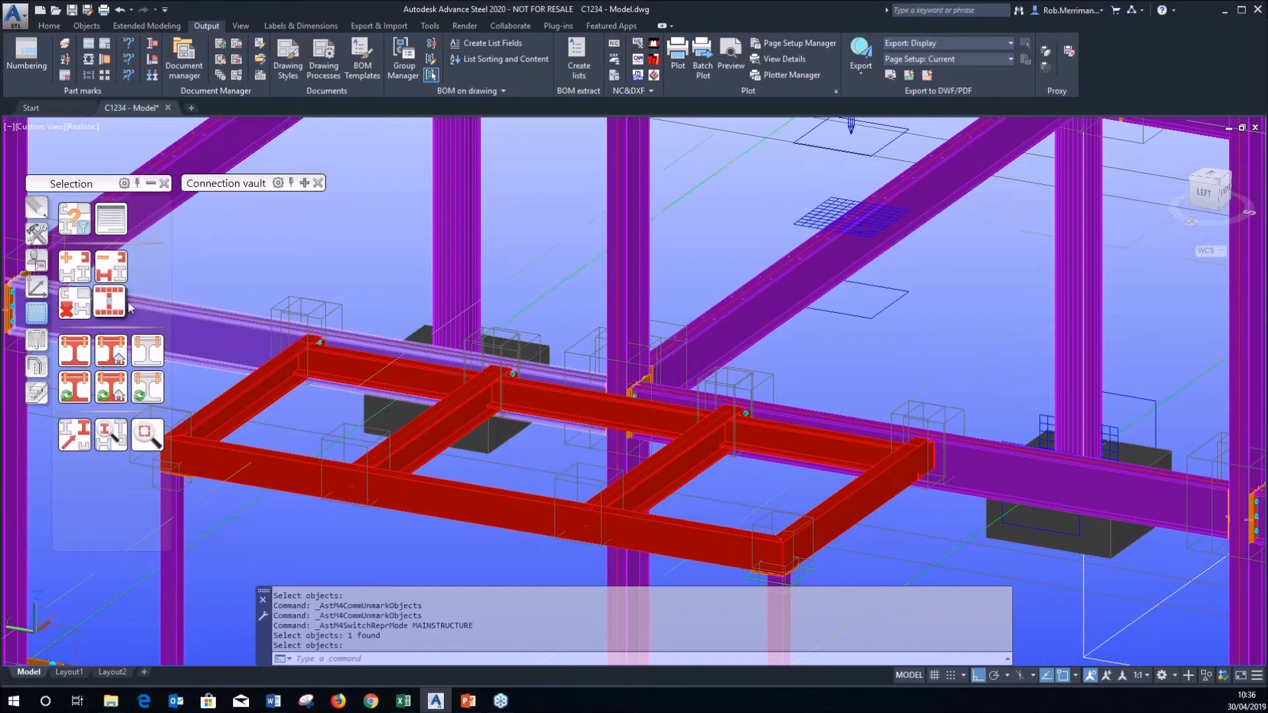
click(110, 386)
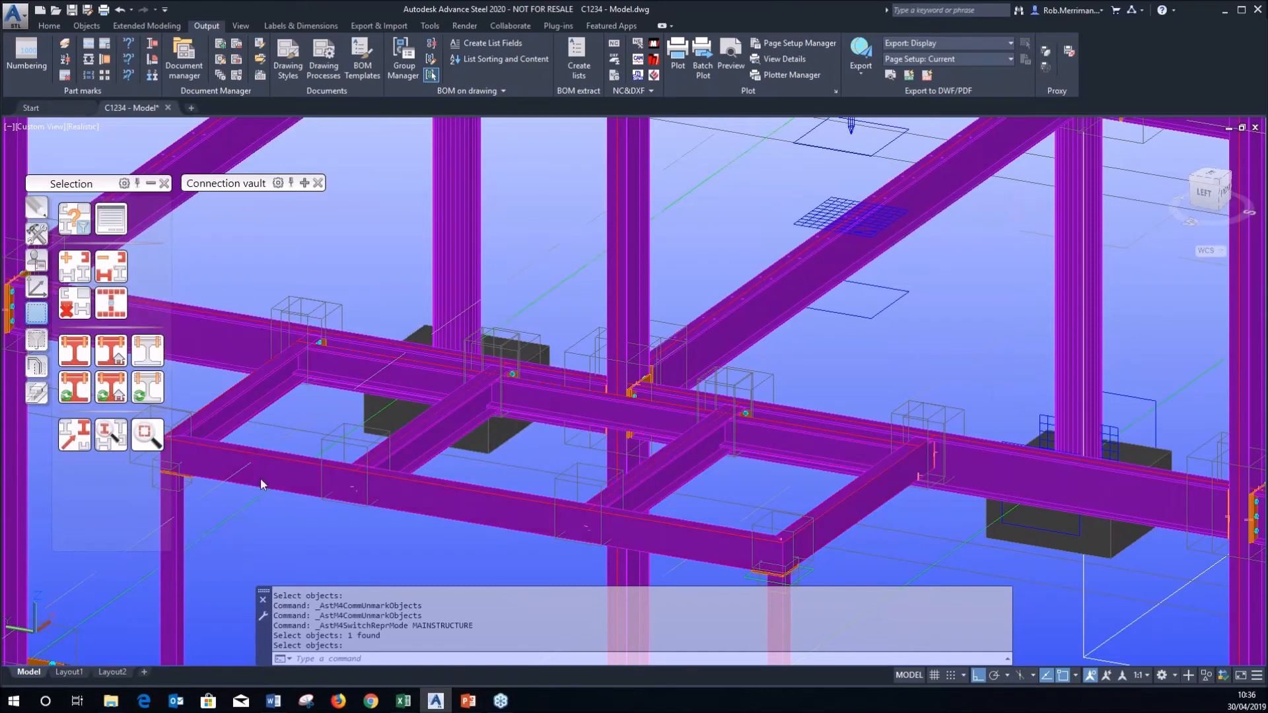
click(266, 476)
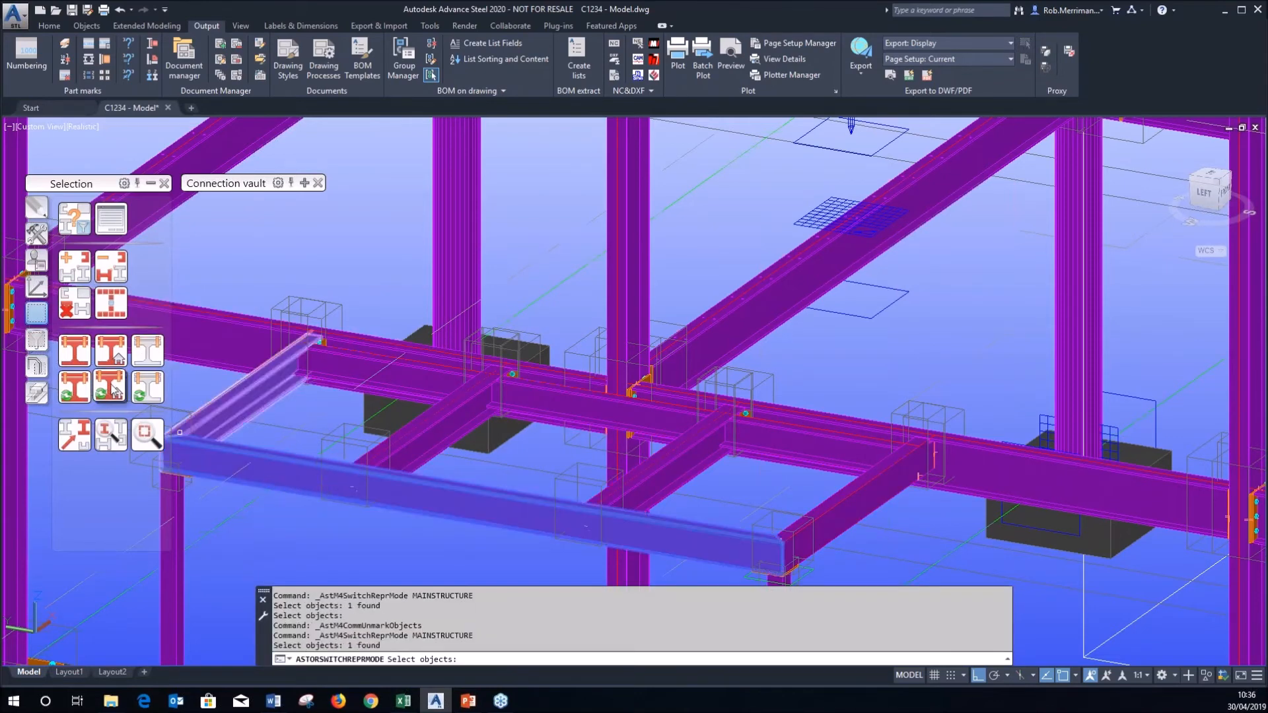
right_click(324, 441)
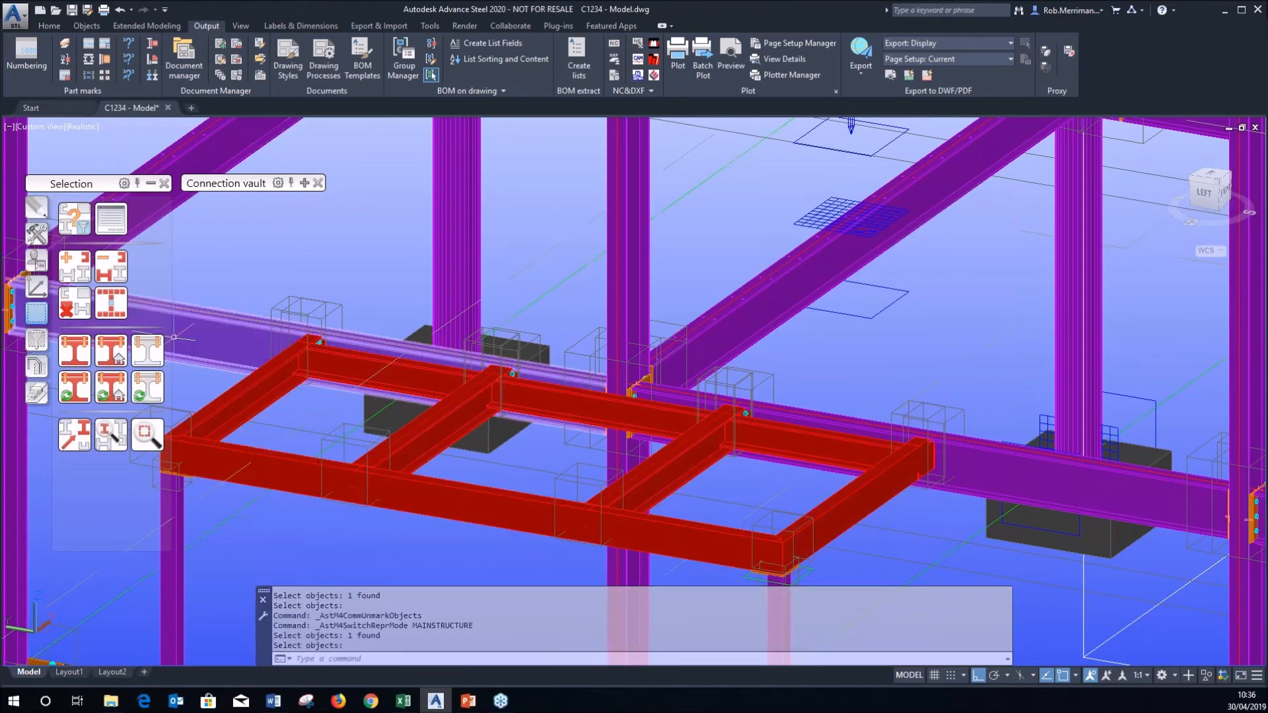
click(116, 305)
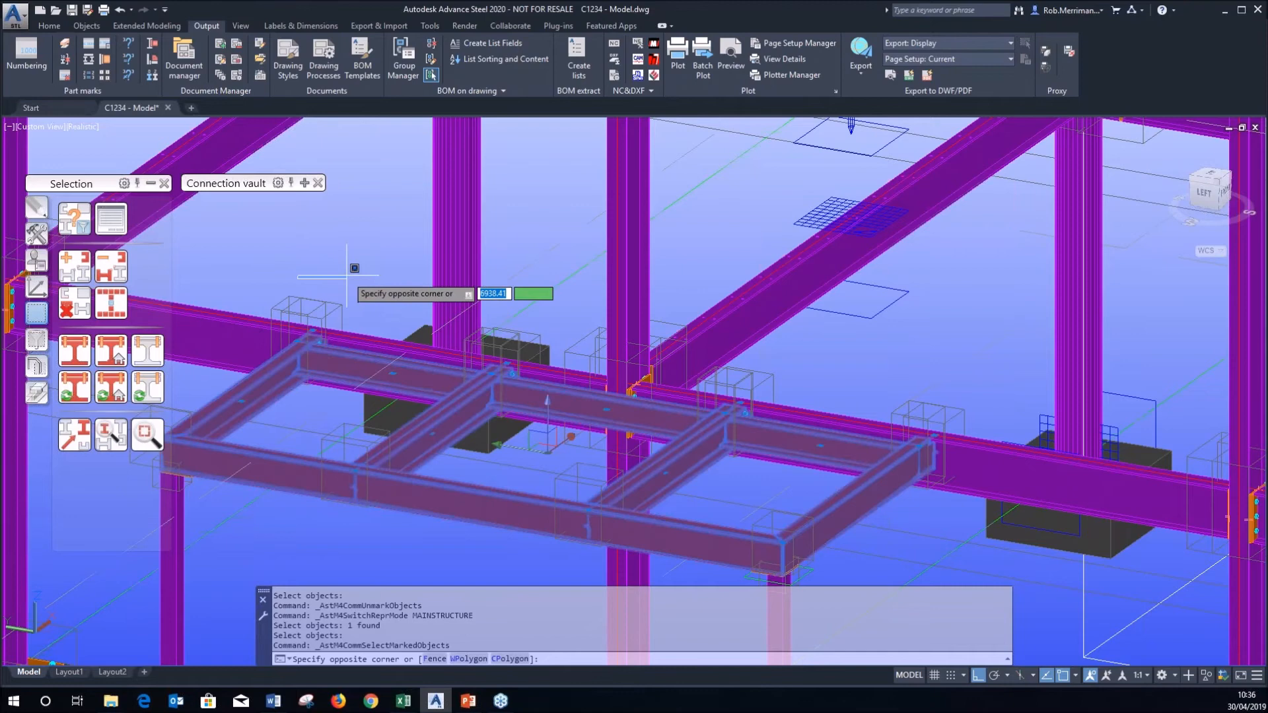
Calculate the centre of gravity and total weight of the selected frame and read both results.
click(48, 25)
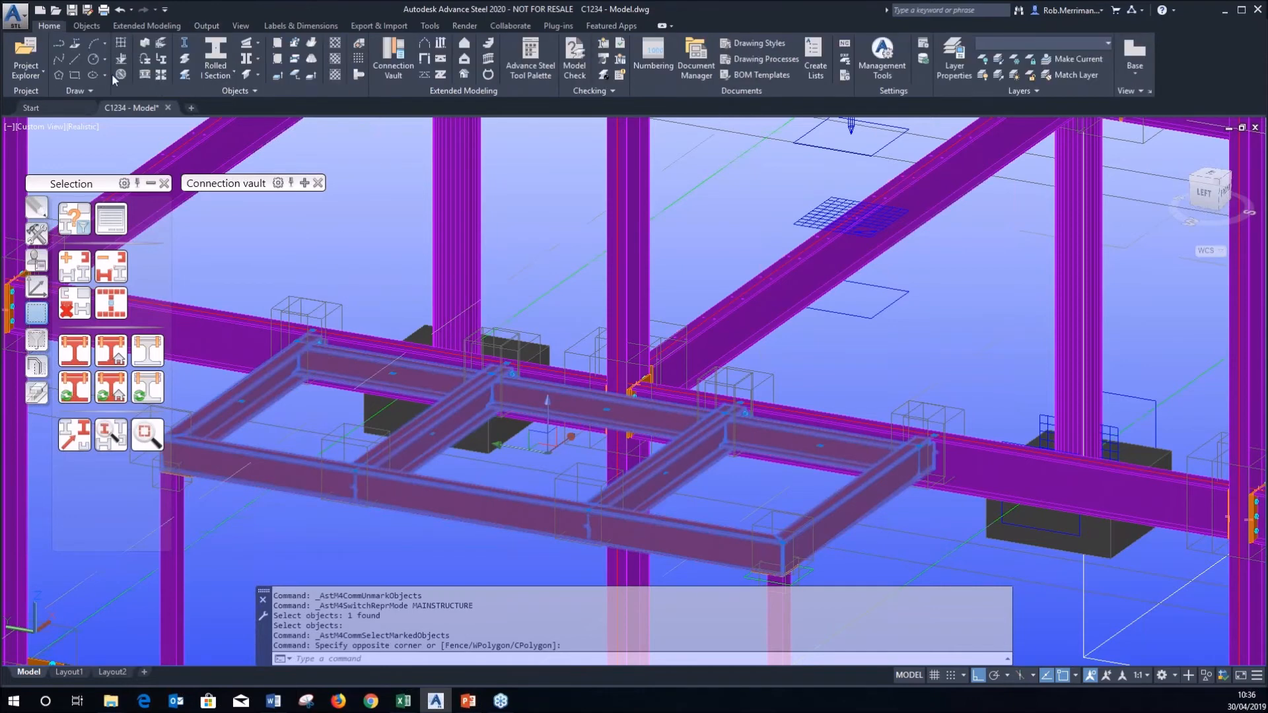
click(602, 76)
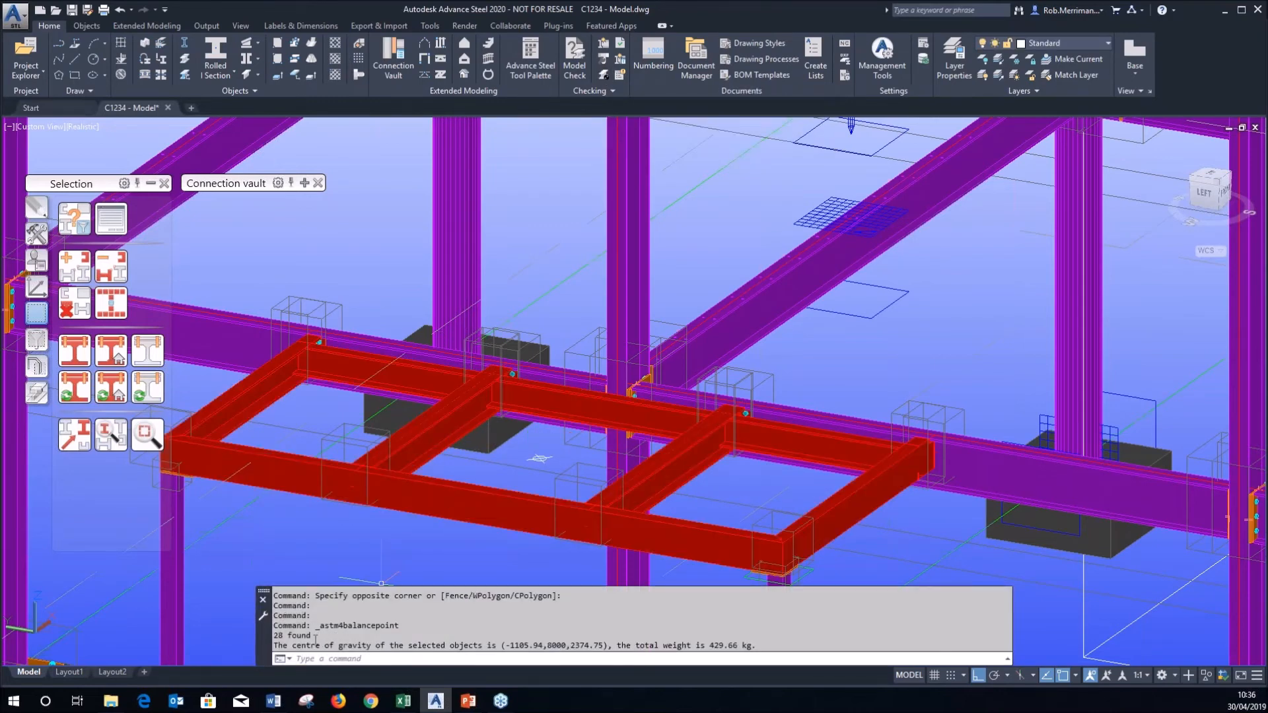
drag(302, 639, 602, 649)
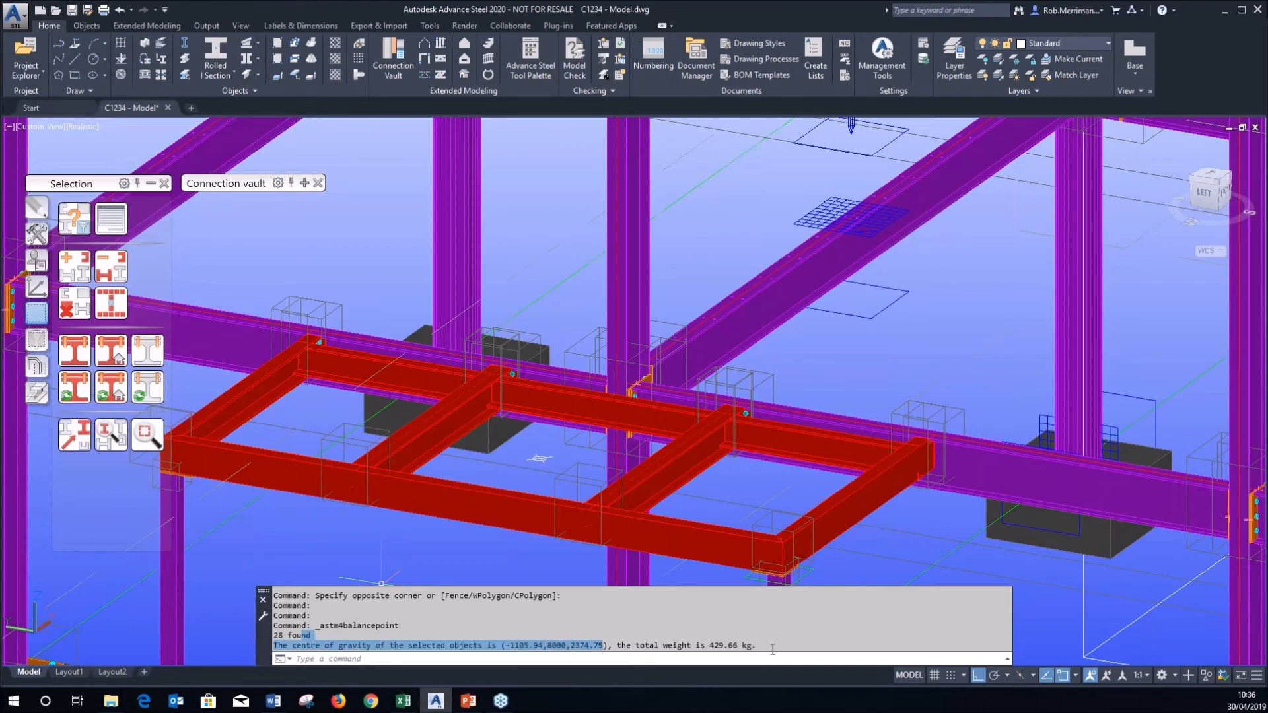
drag(772, 649, 619, 644)
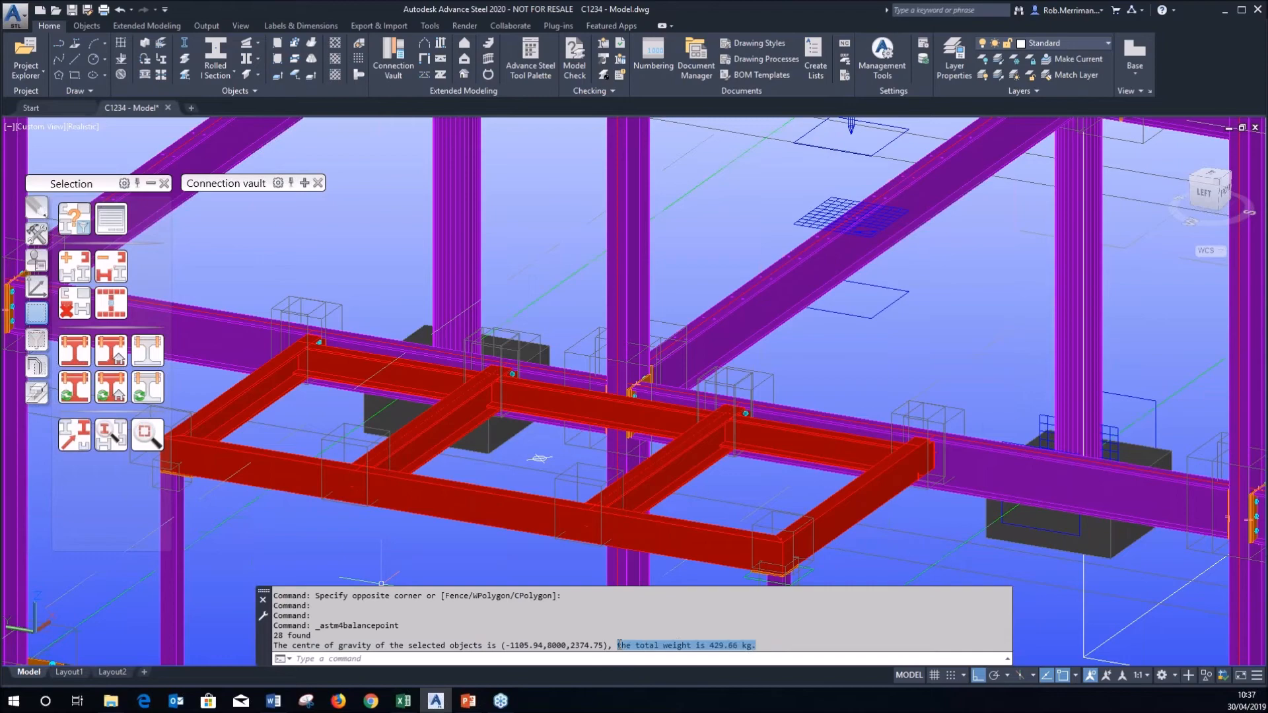
Select the centre-of-gravity marker inside the frame, examine it up close, and clear the selection.
click(545, 460)
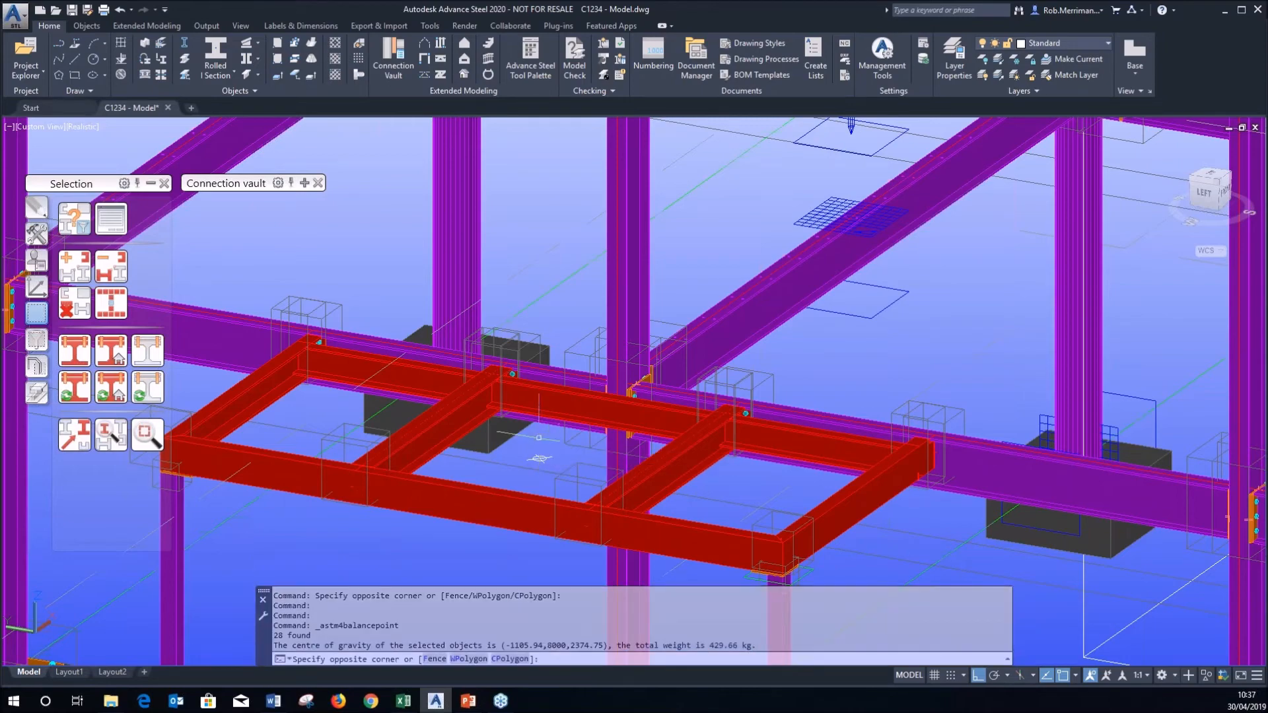
click(536, 444)
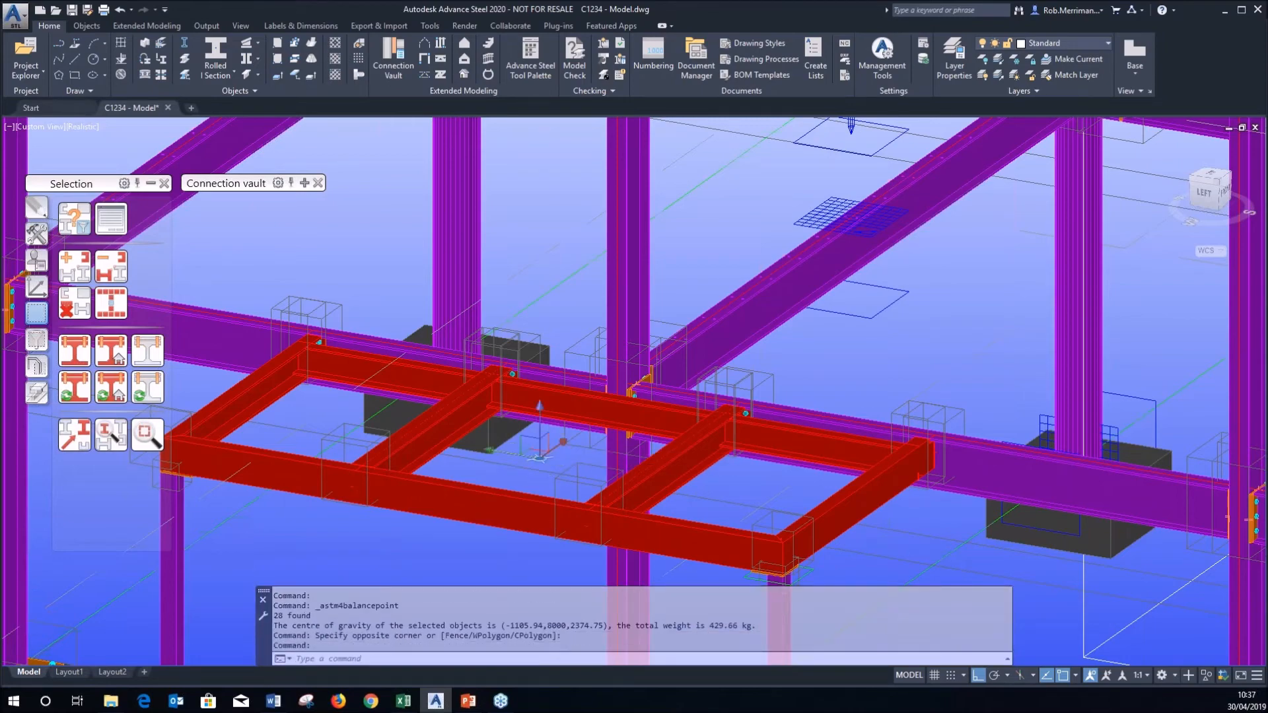
scroll(540, 455, up, 4)
scroll(541, 437, up, 2)
scroll(535, 449, down, 6)
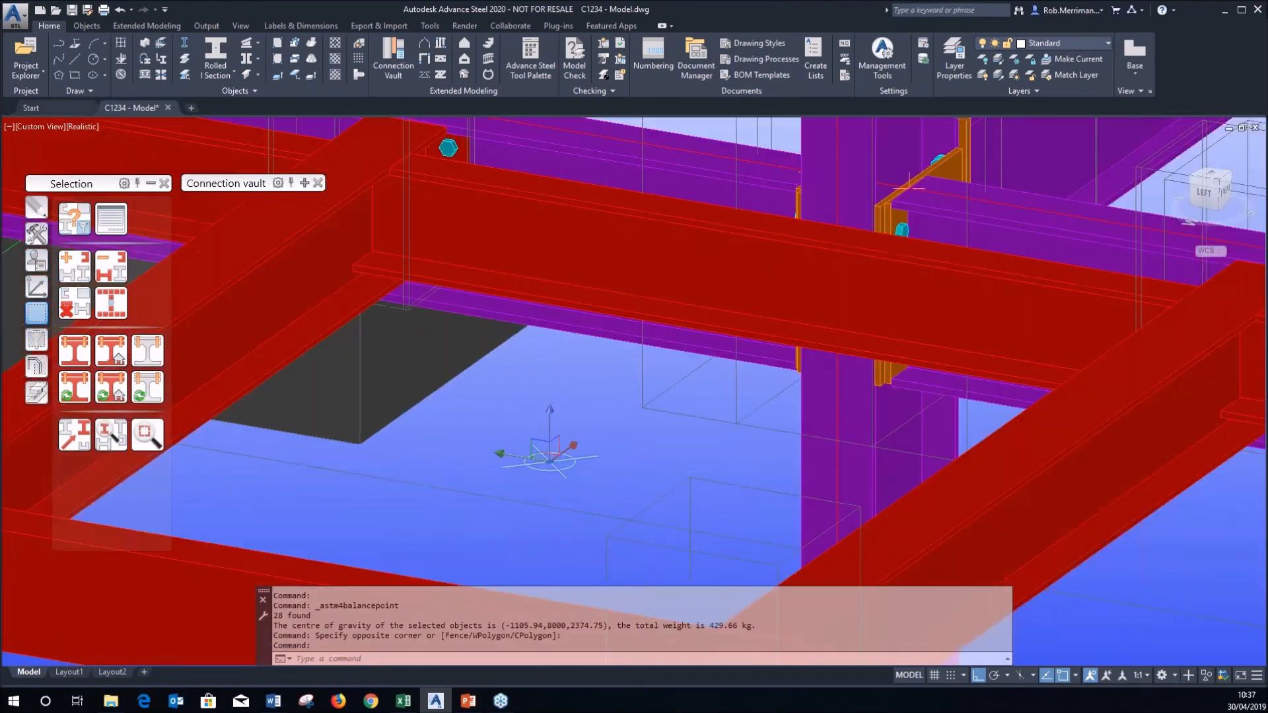
key(Escape)
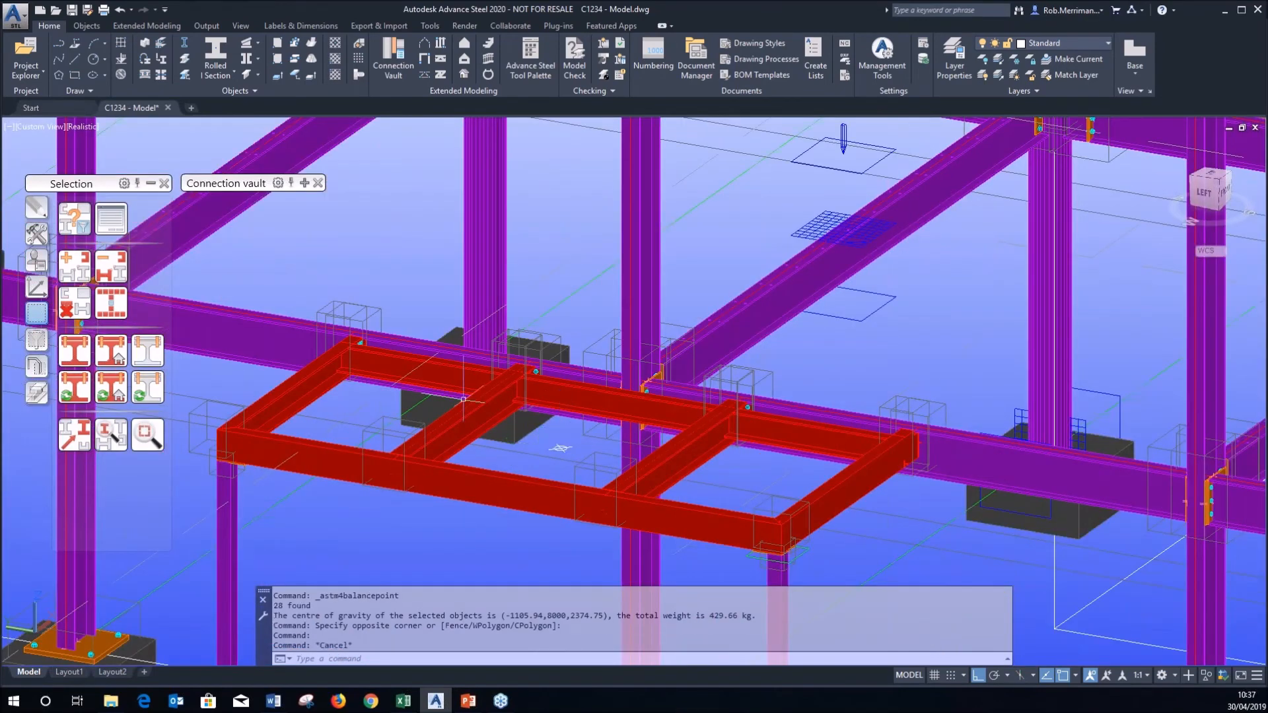
Move the UCS origin to the frame's outer front corner above the post and rotate the UCS three times about Z.
click(41, 291)
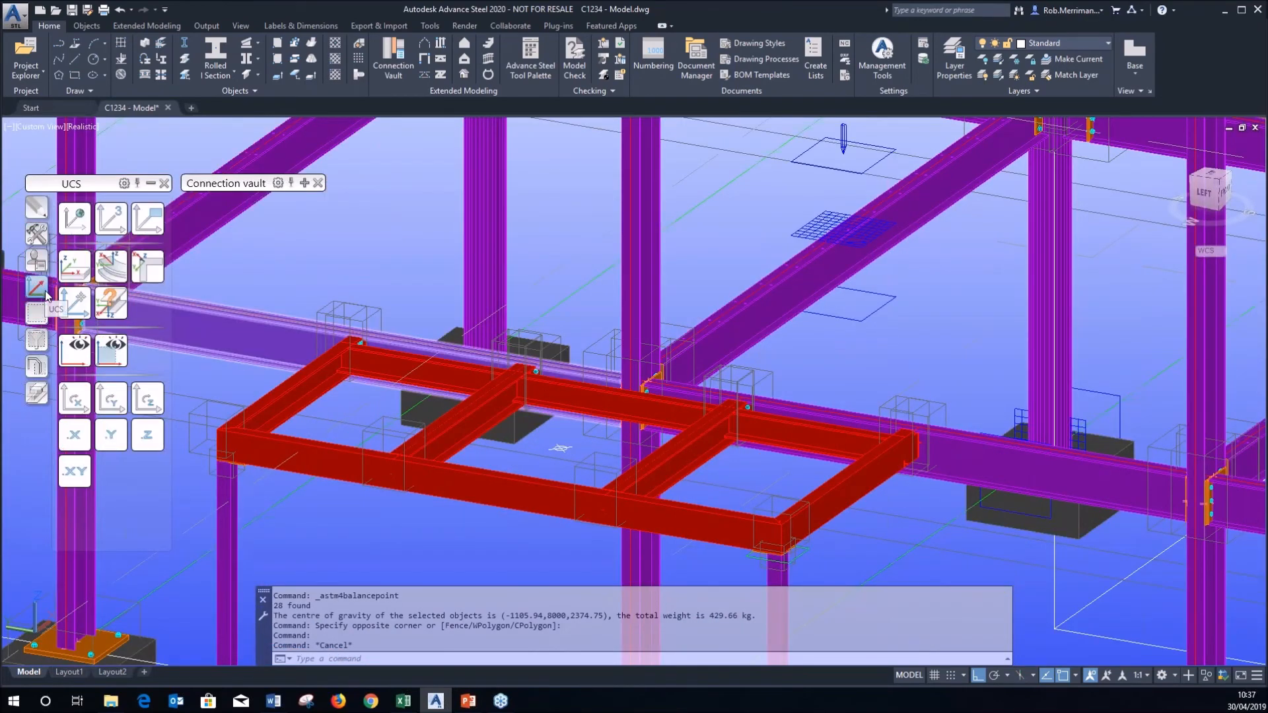
click(76, 309)
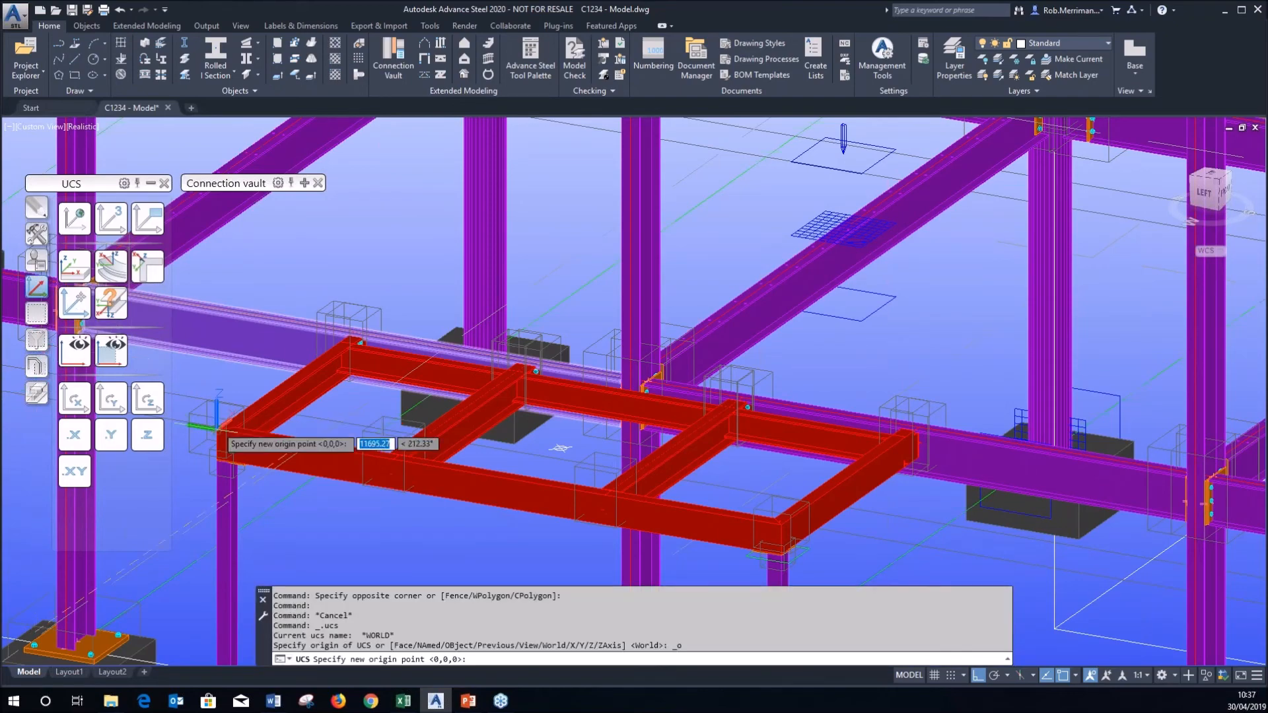
scroll(221, 430, up, 5)
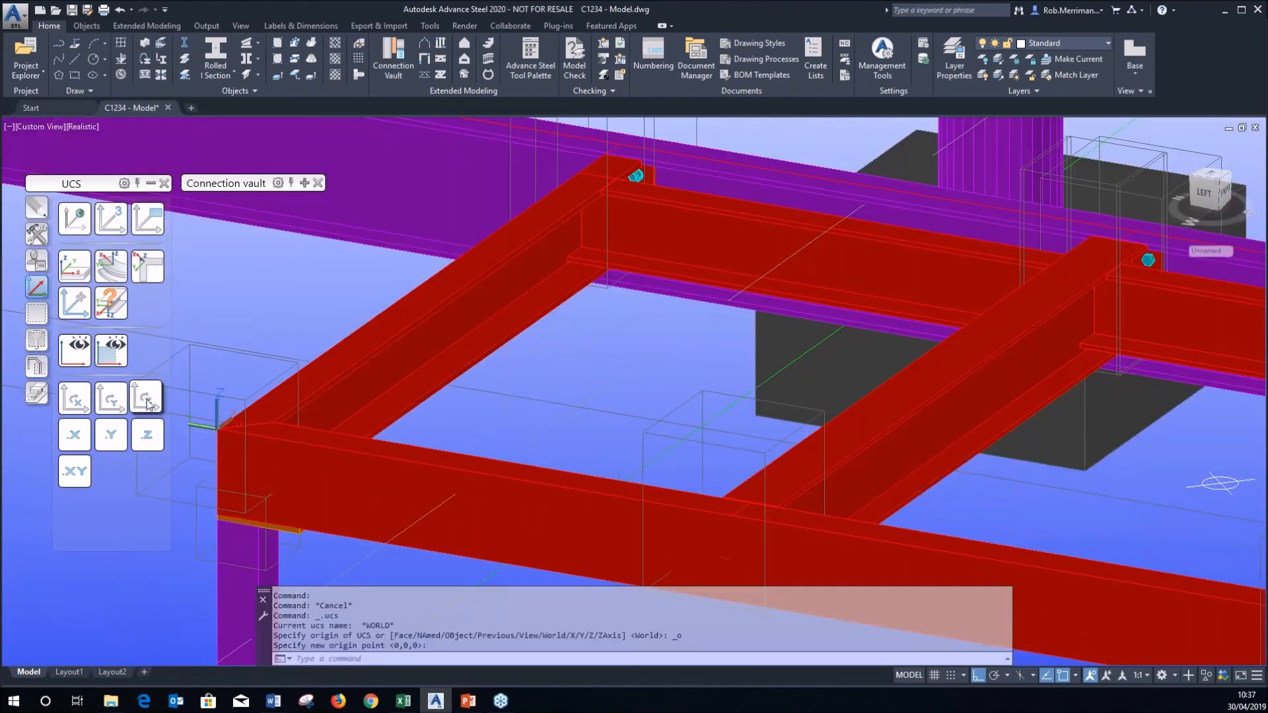
click(147, 401)
click(146, 401)
click(146, 402)
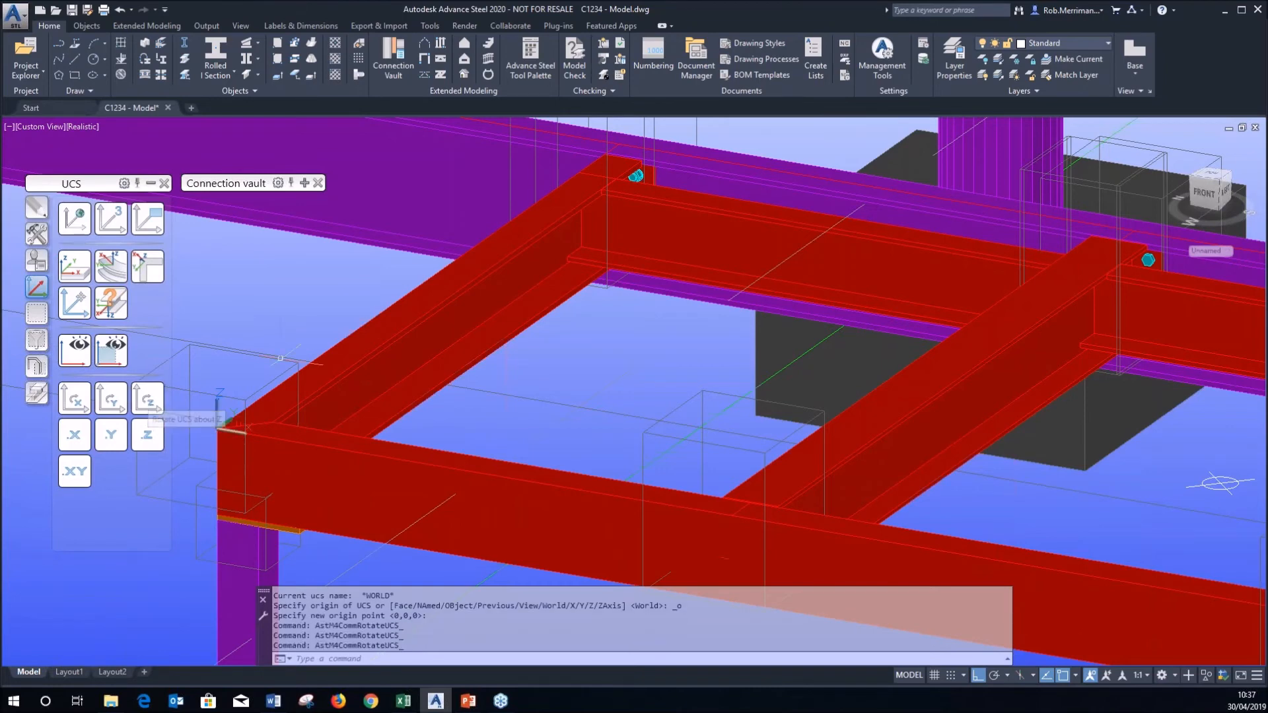
Use ID to read the centre-of-gravity marker's X, Y and Z coordinates relative to the frame corner.
scroll(280, 358, down, 3)
text(i)
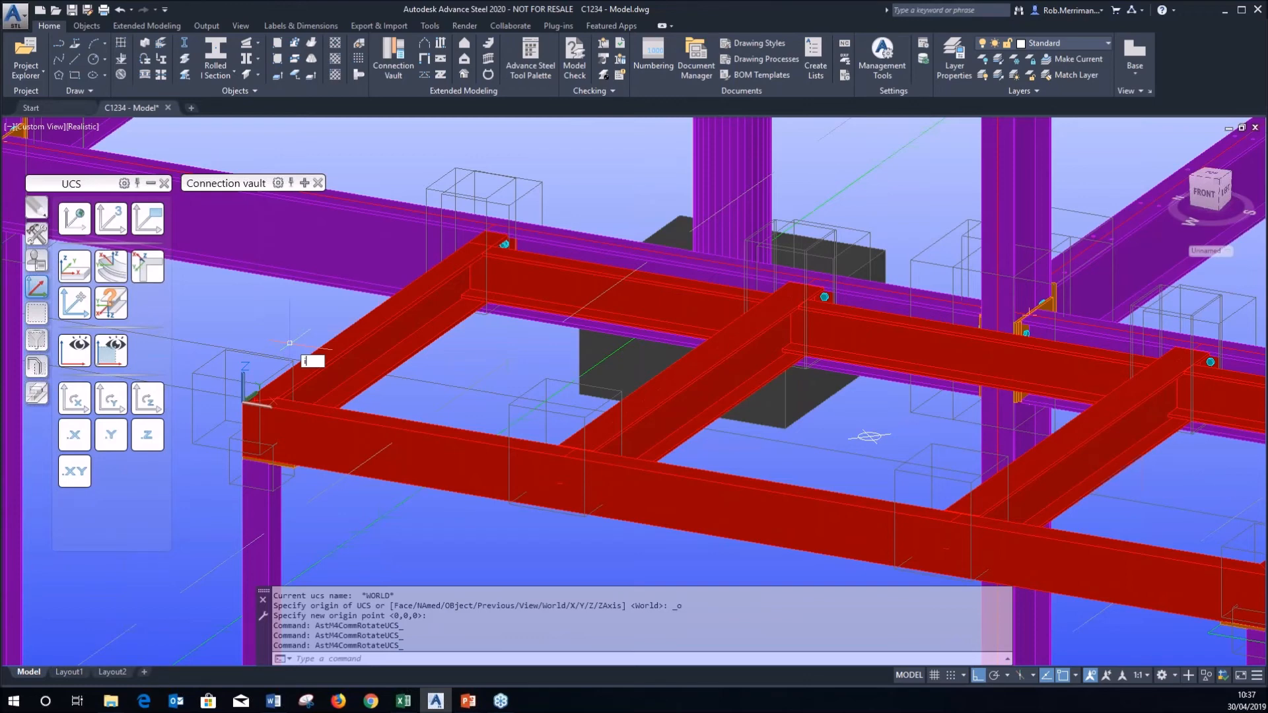
text(d)
key(Return)
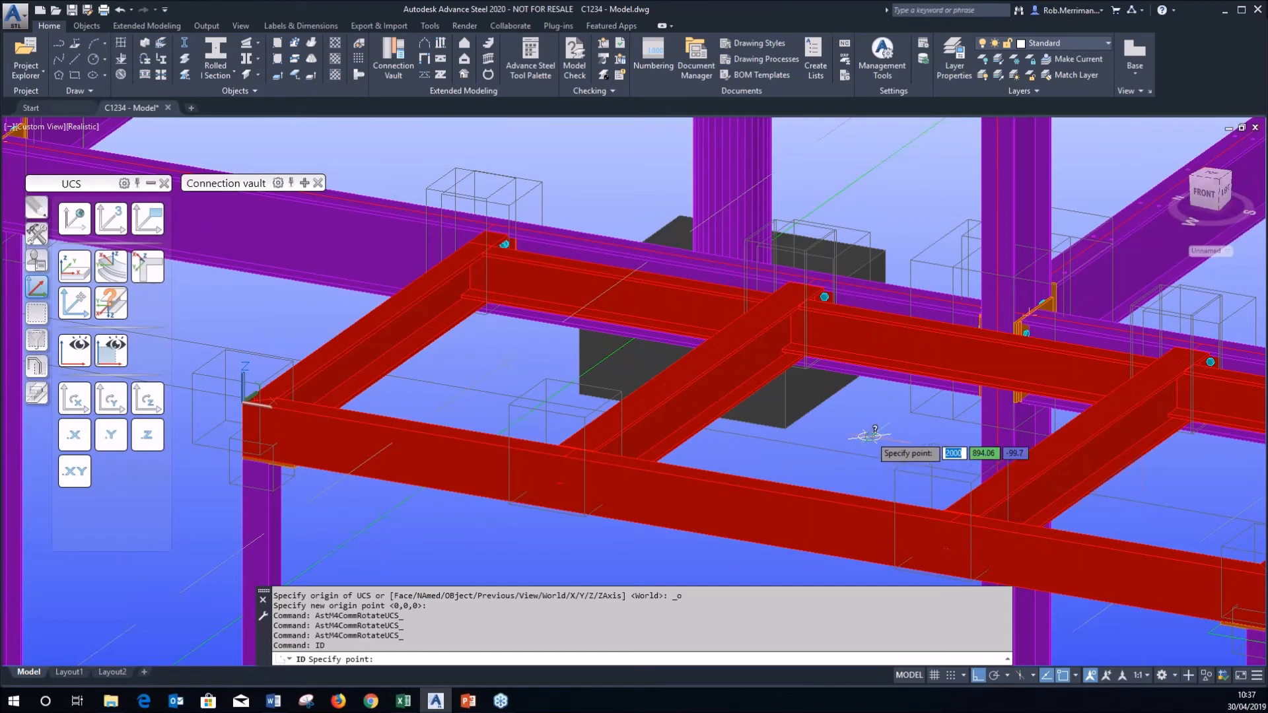
click(870, 436)
right_click(869, 436)
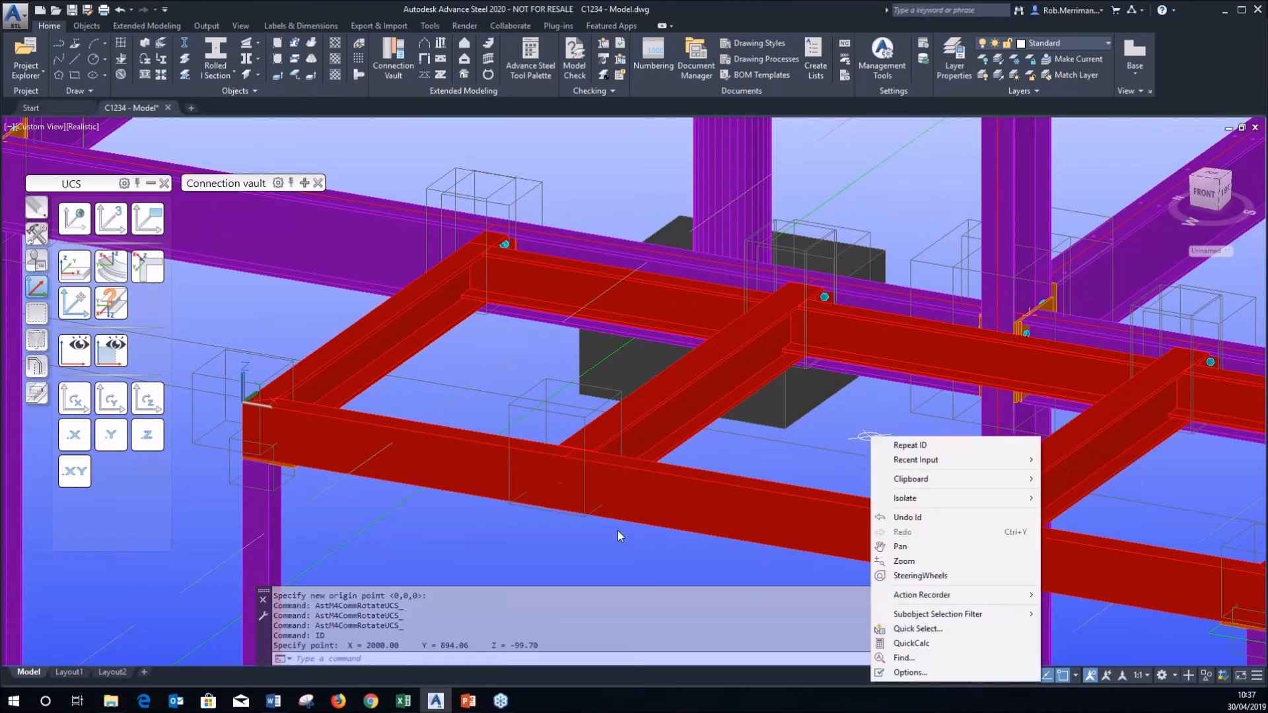
click(392, 631)
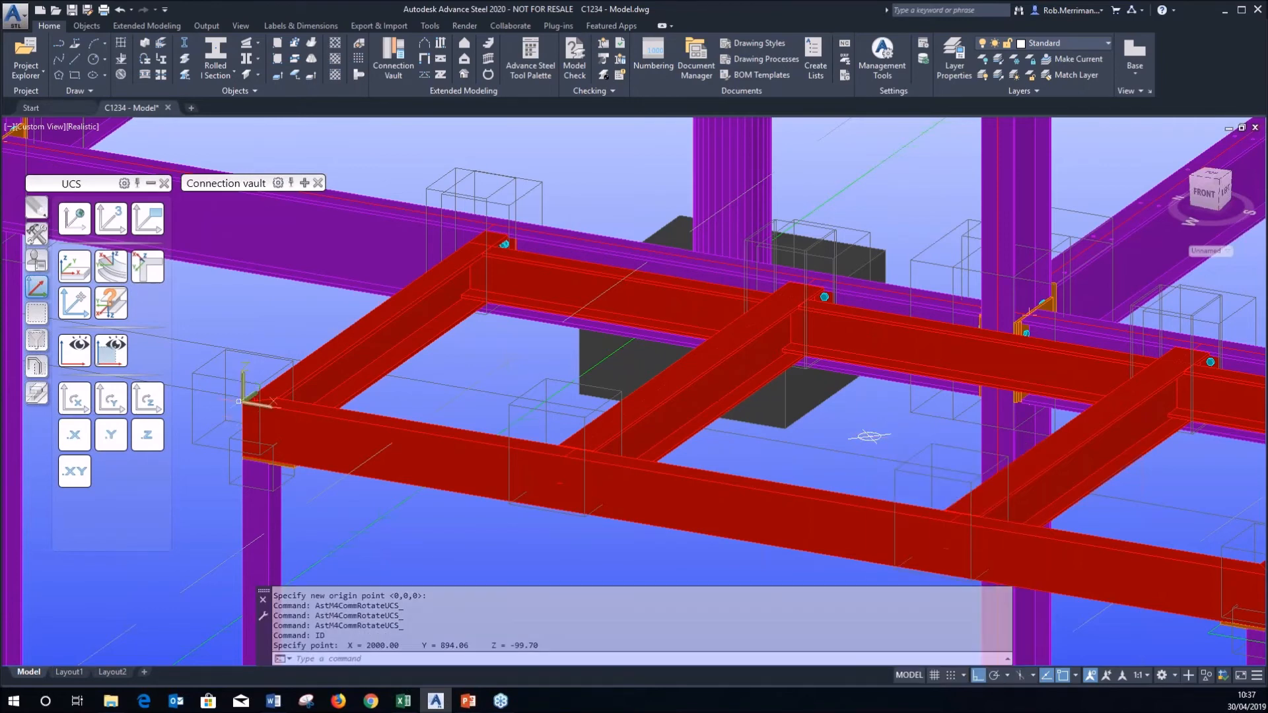
double_click(384, 647)
double_click(453, 647)
drag(478, 647, 350, 645)
Clear the marks from the projecting frame and look over the surrounding structure from the other side.
click(38, 316)
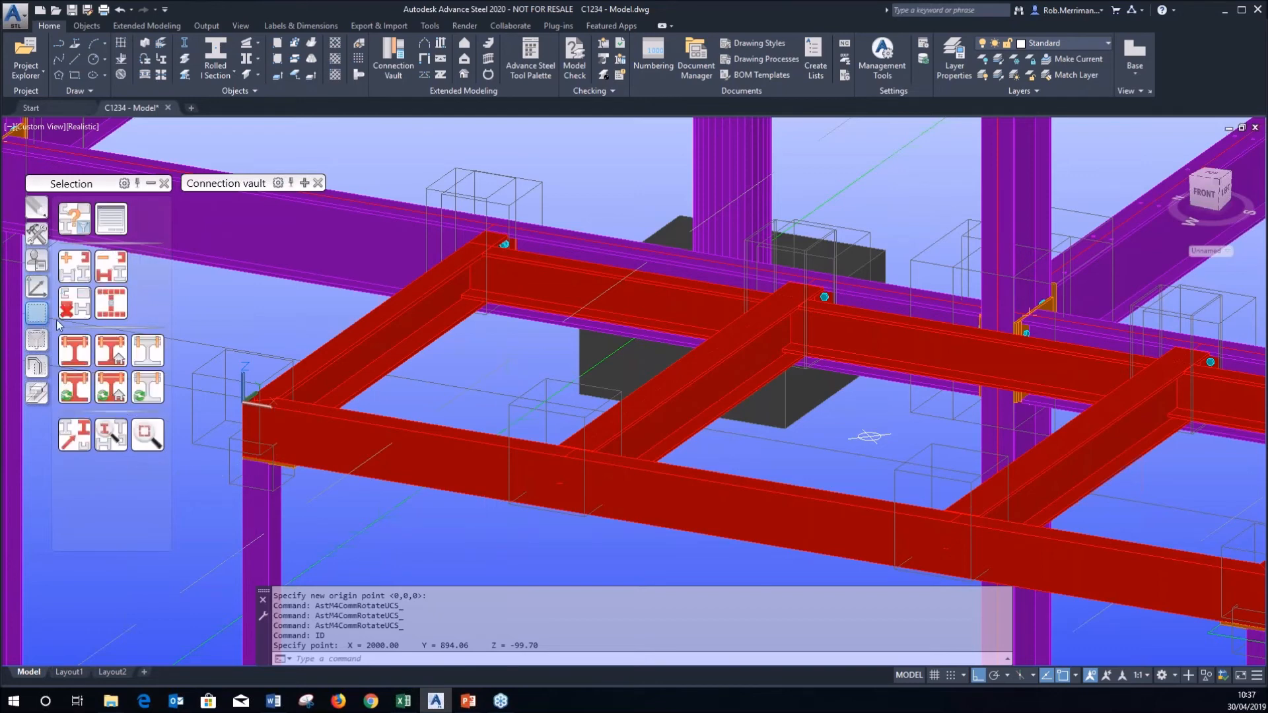
click(74, 302)
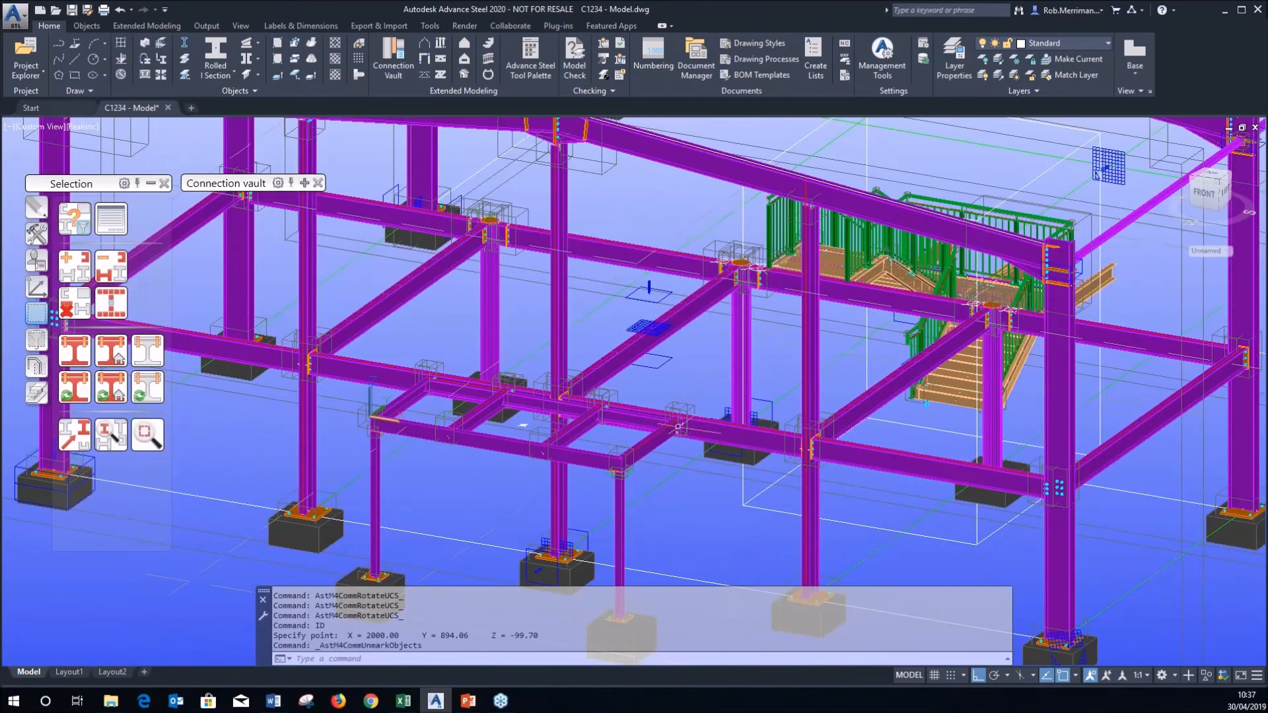
shift+middle_drag(687, 424, 620, 429)
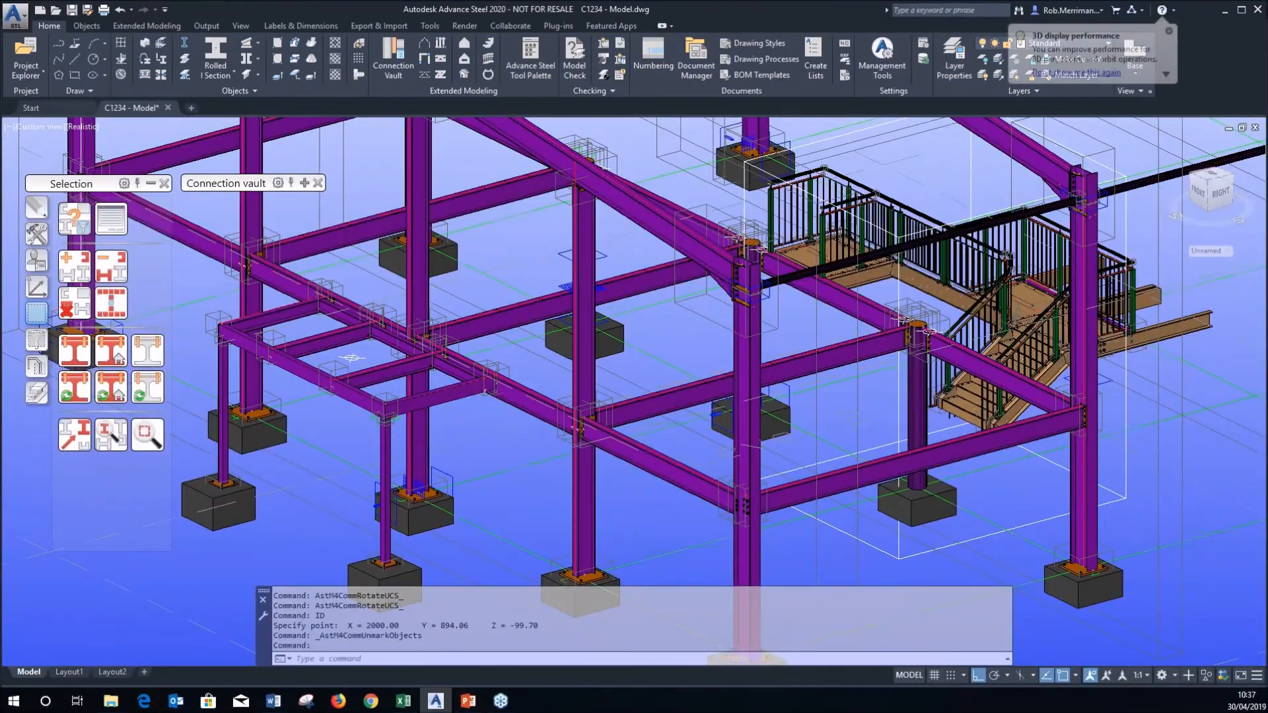
scroll(493, 459, down, 2)
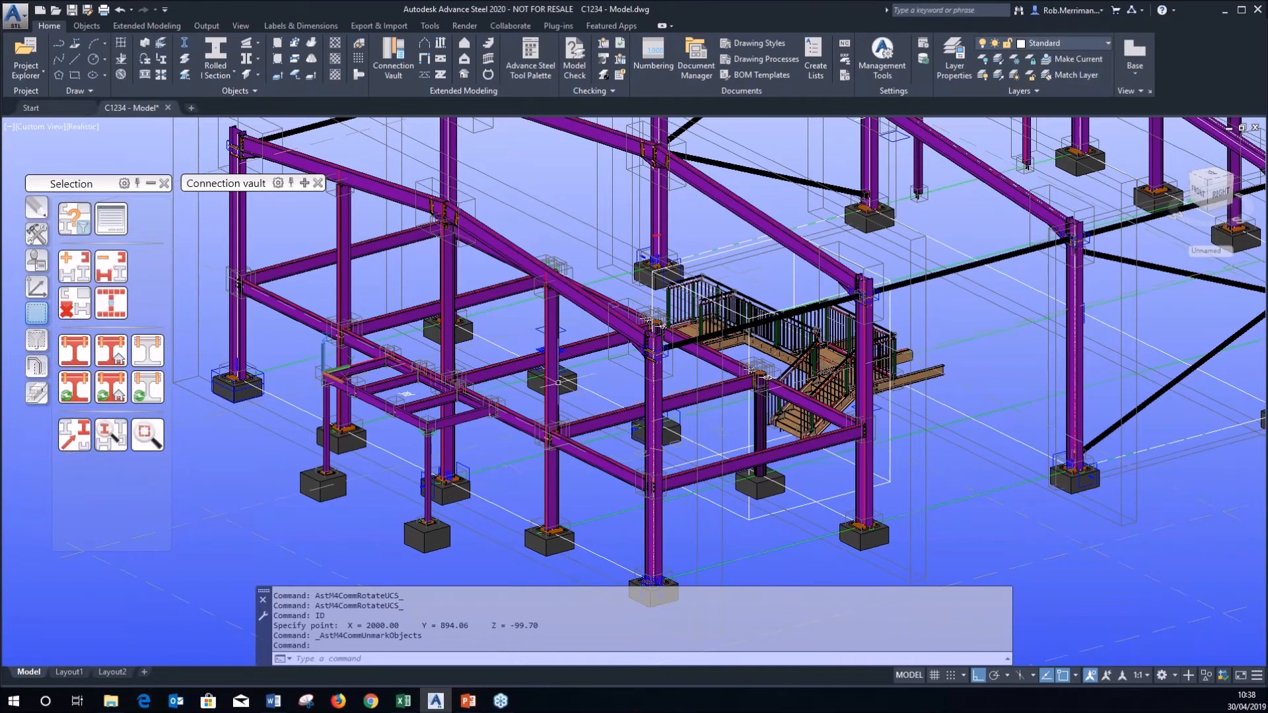
click(613, 92)
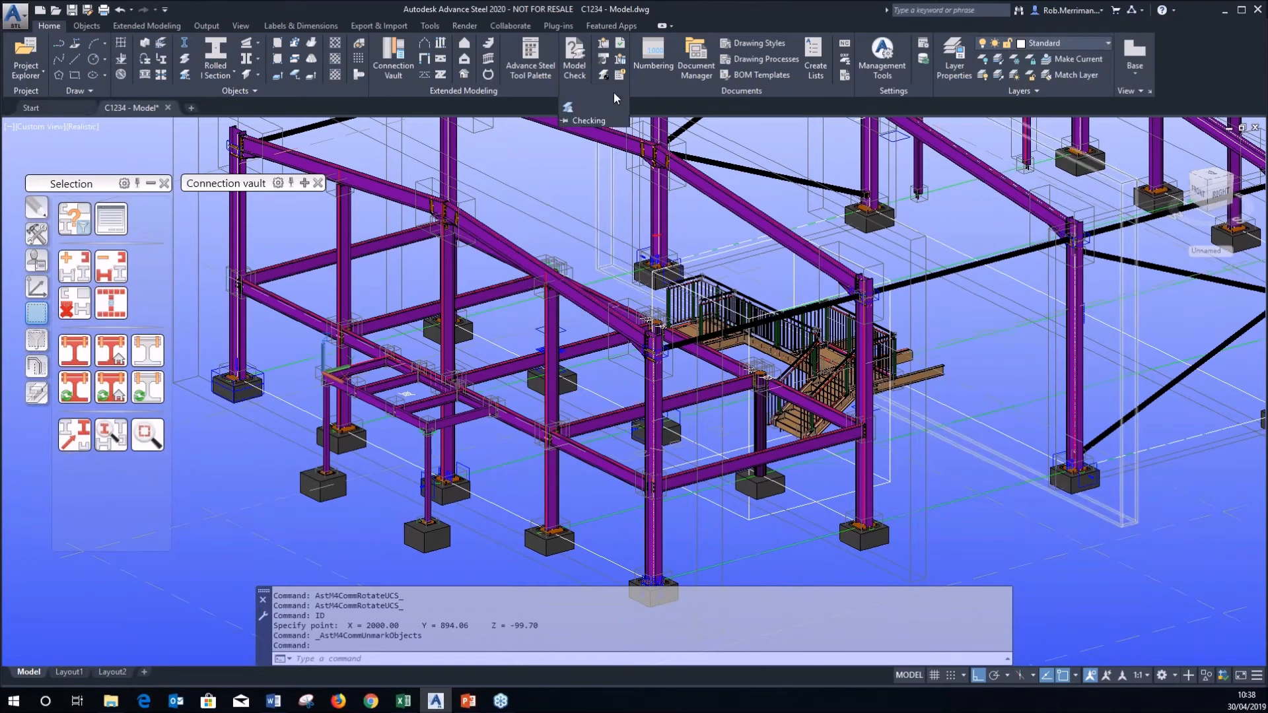
click(568, 108)
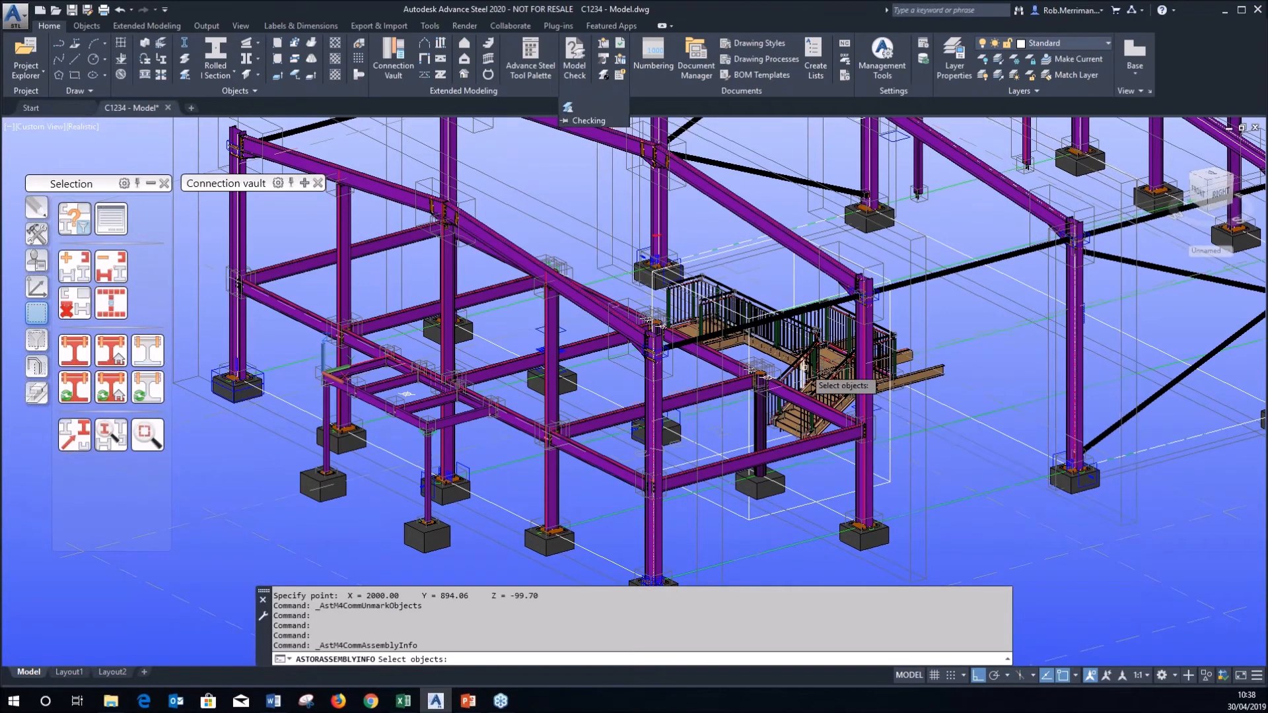
key(Escape)
click(41, 82)
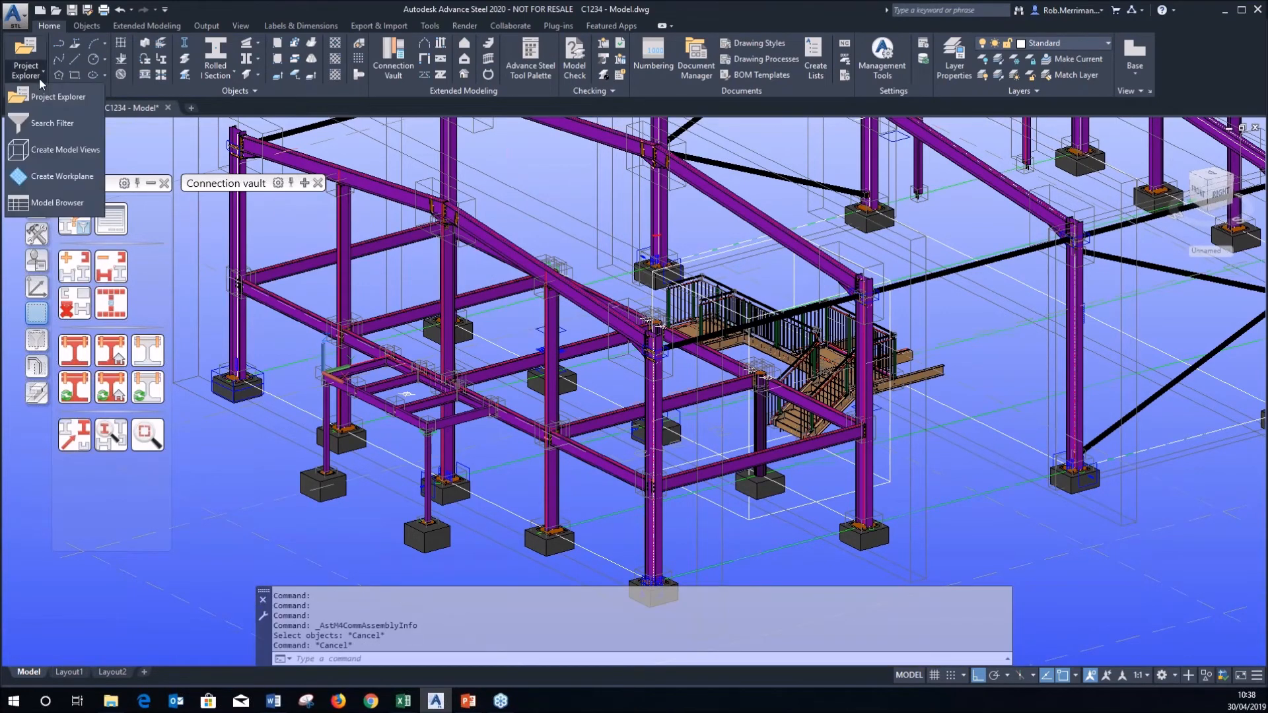
click(53, 171)
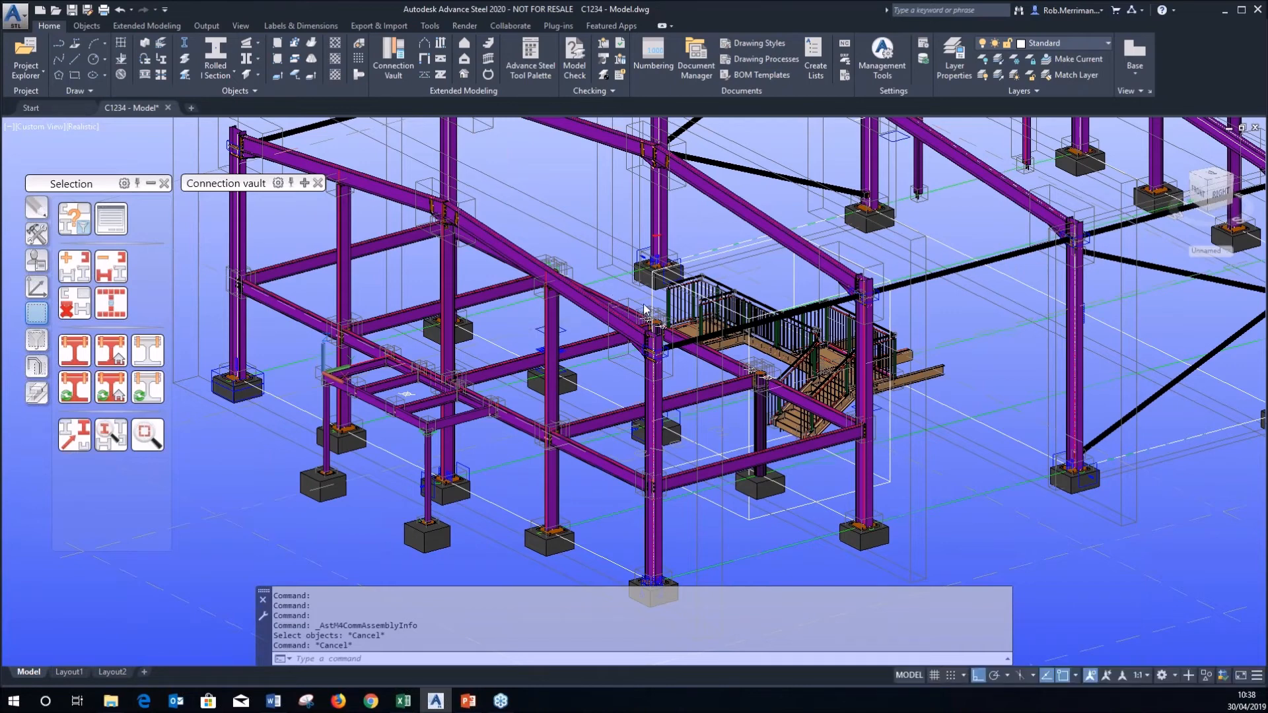
Show only the staircase by activating the Staircase model view, and clear the accidental grip selection on its view box.
click(384, 9)
click(27, 61)
click(218, 384)
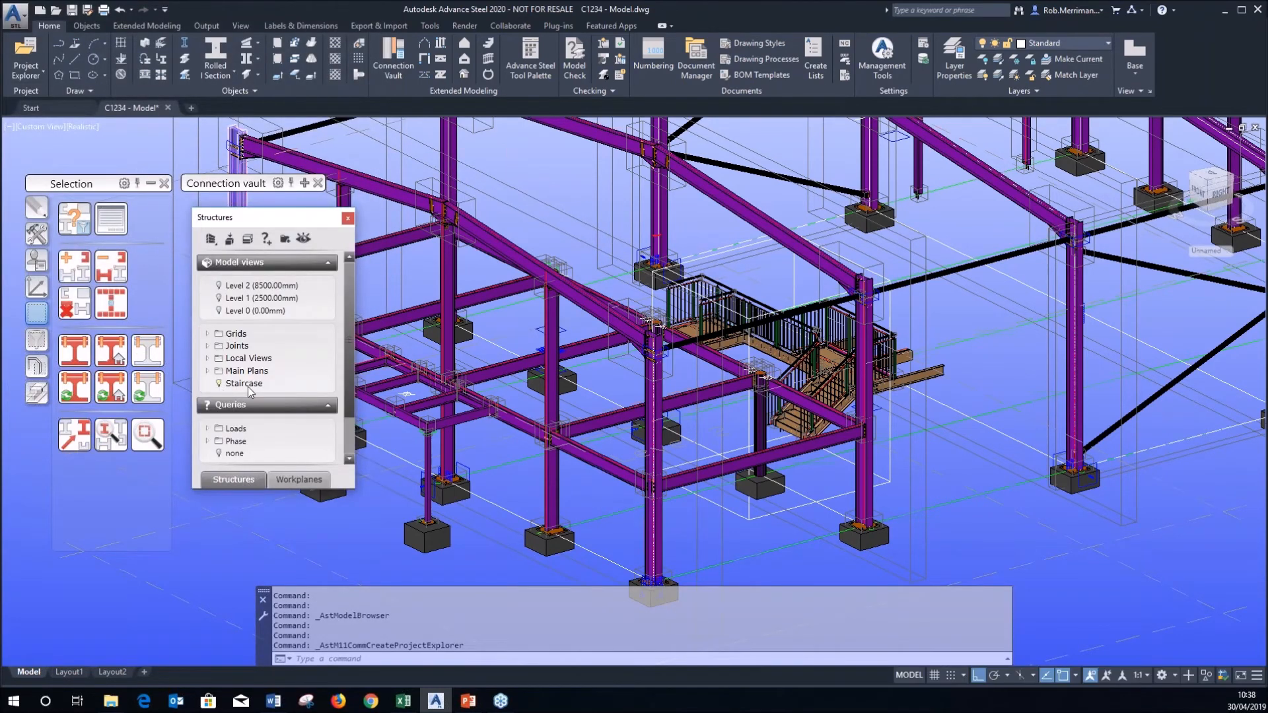
scroll(889, 310, up, 2)
click(890, 289)
click(890, 268)
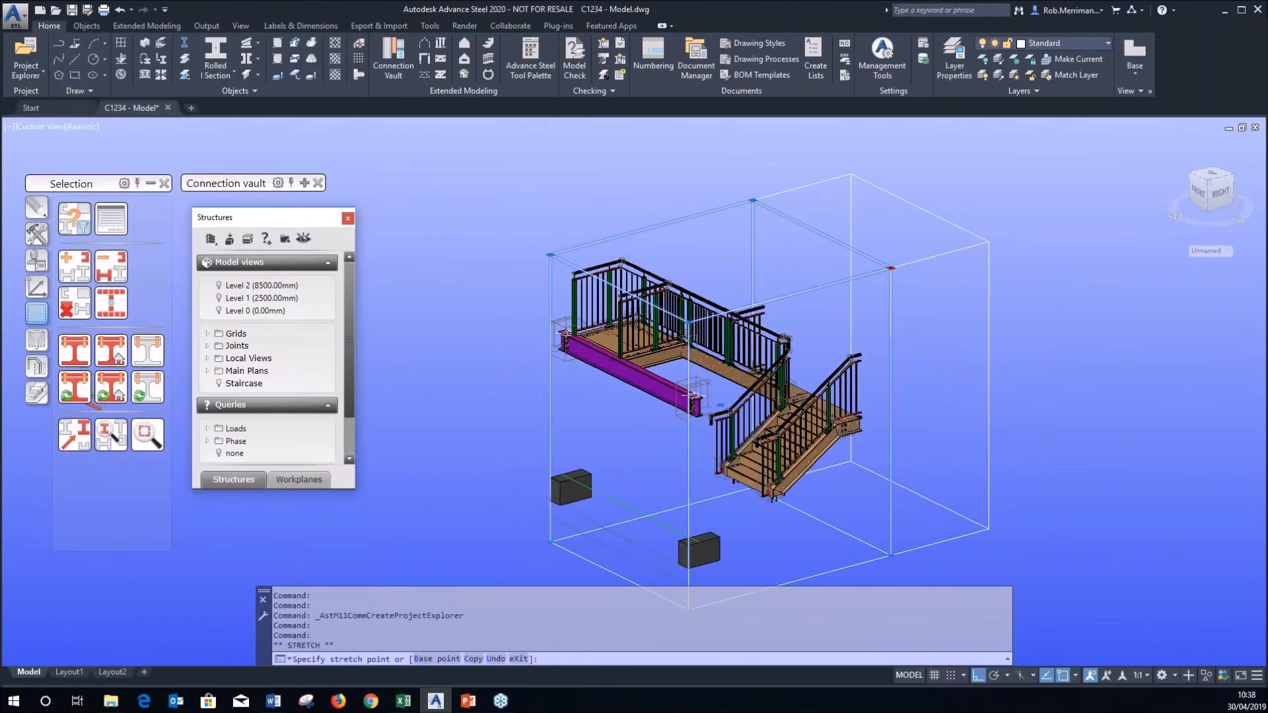
key(Escape)
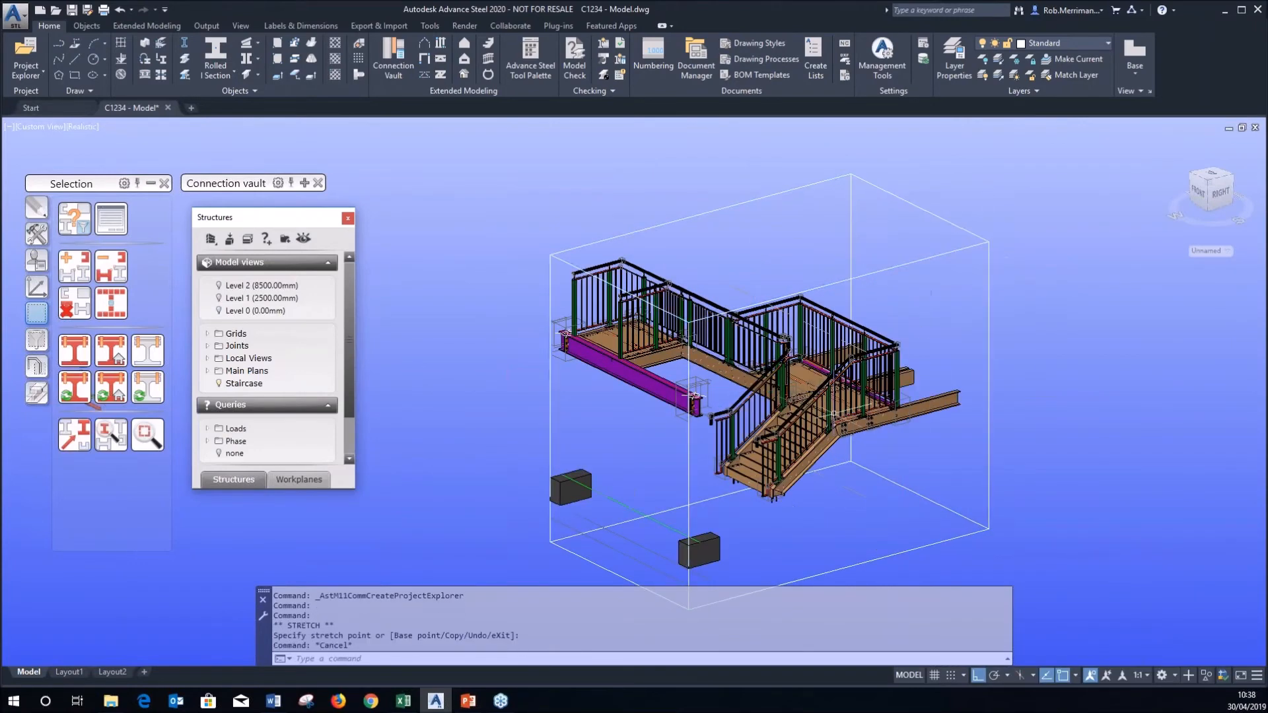
scroll(815, 426, up, 3)
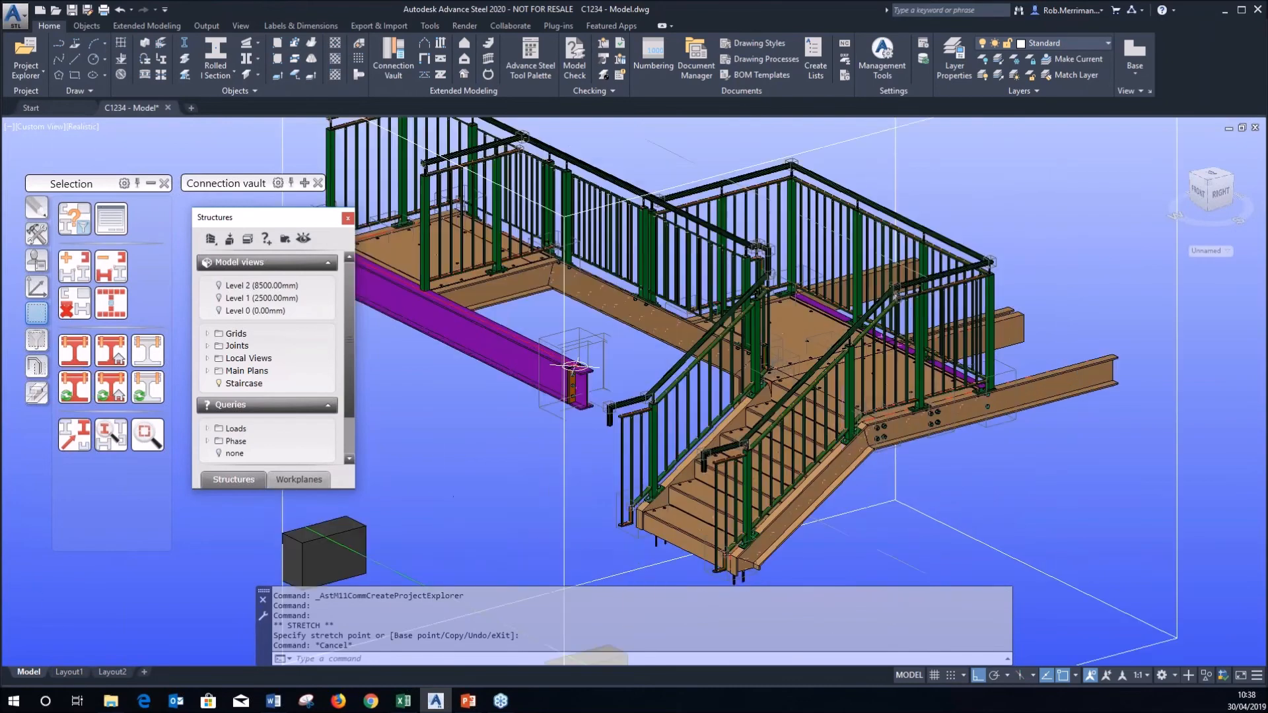
Run the assembly information check on a post of the lower stair railing and examine the assembly's reported weight.
click(600, 88)
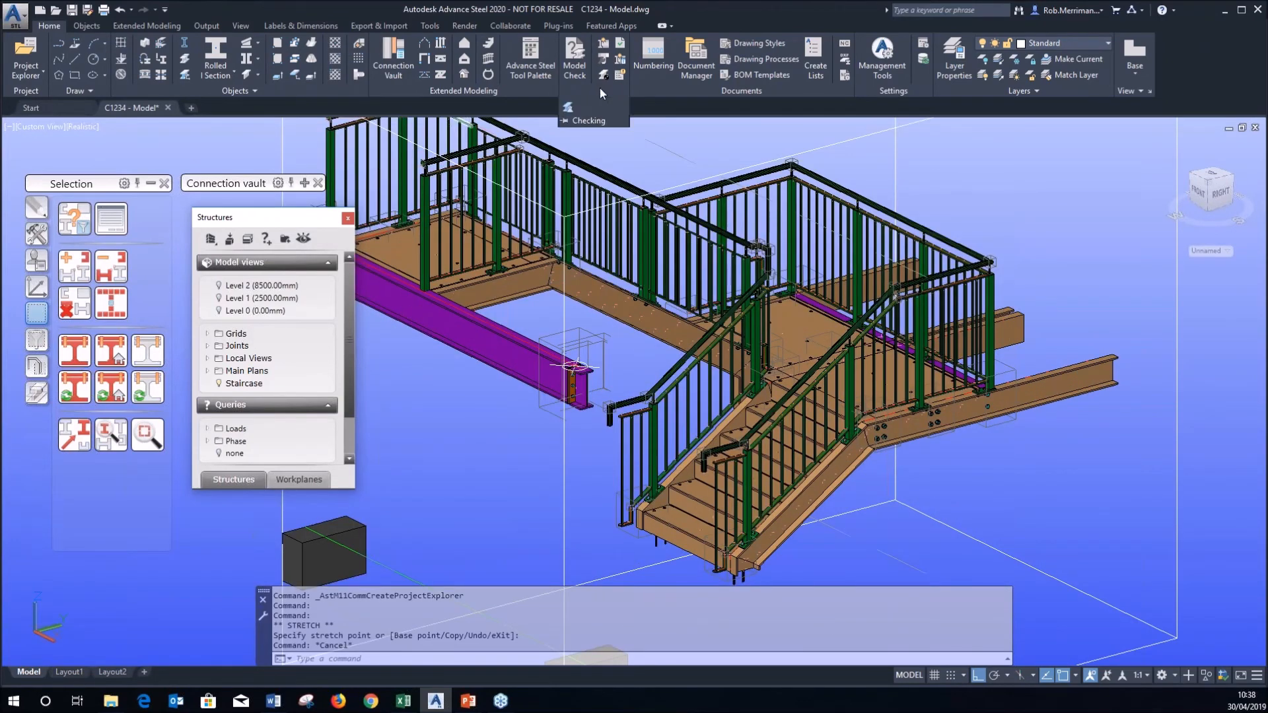
click(567, 107)
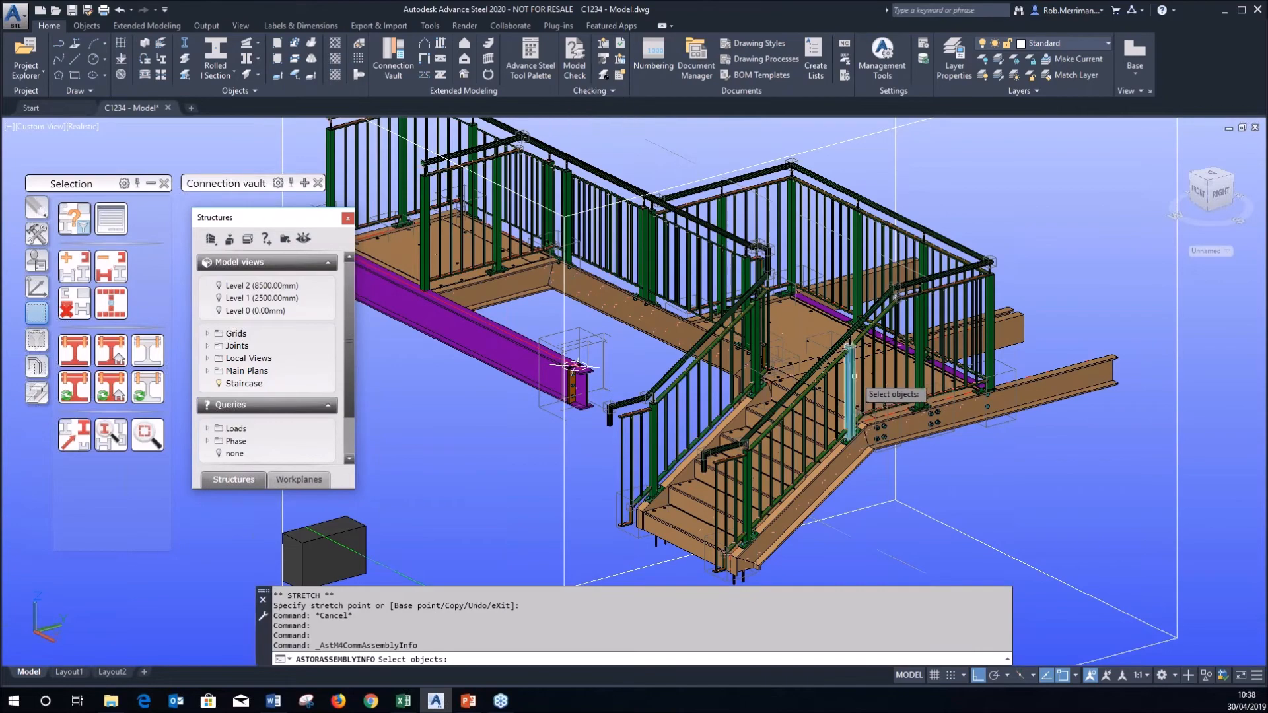
click(851, 383)
key(Return)
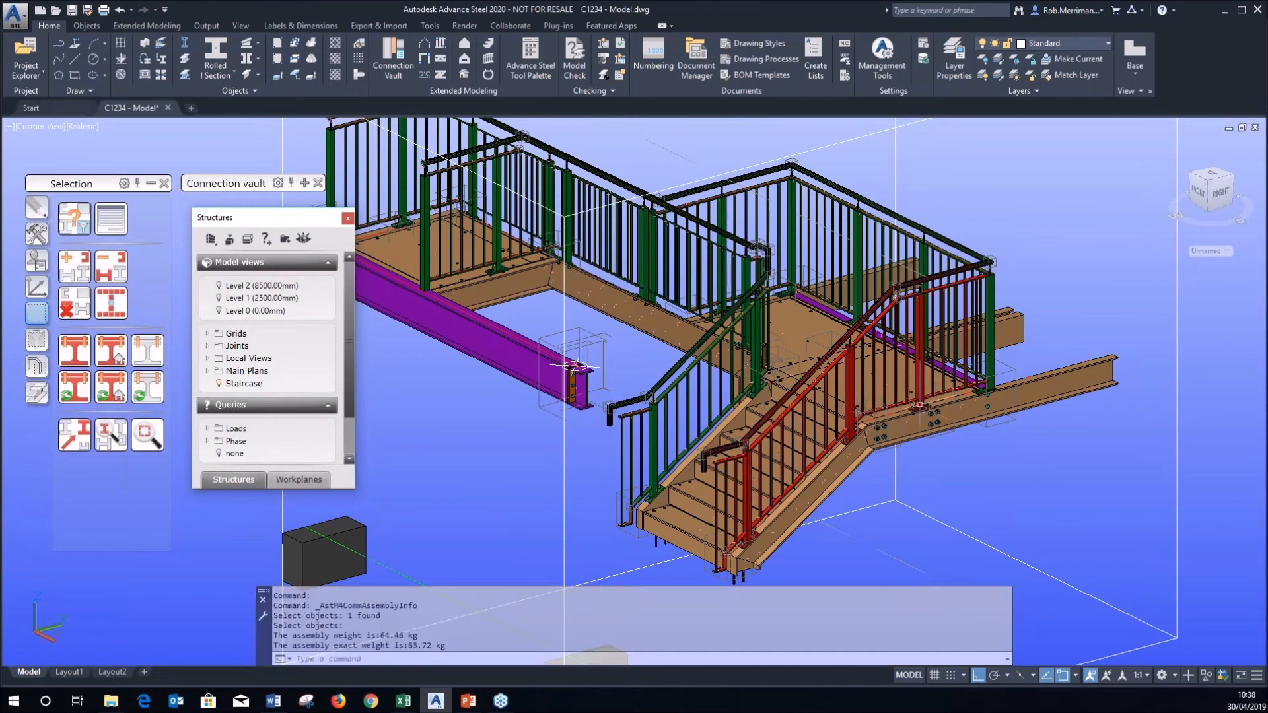
scroll(574, 365, up, 3)
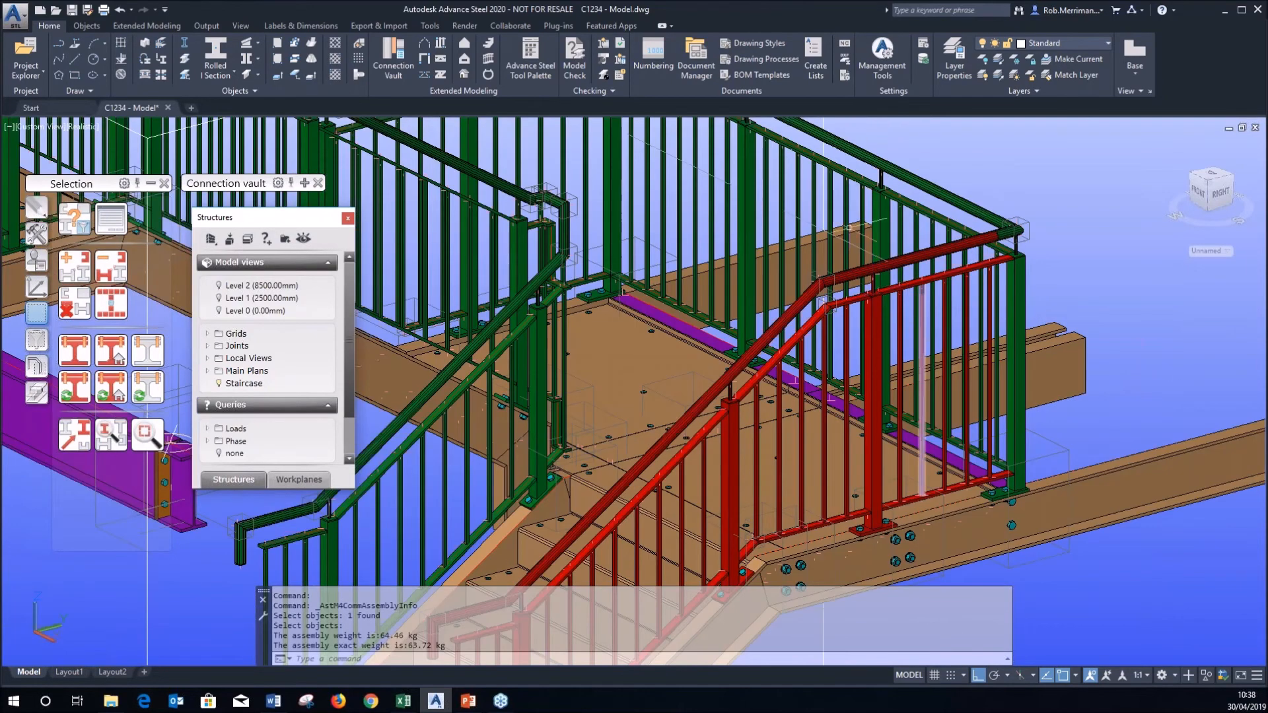
scroll(580, 317, down, 4)
drag(446, 644, 369, 650)
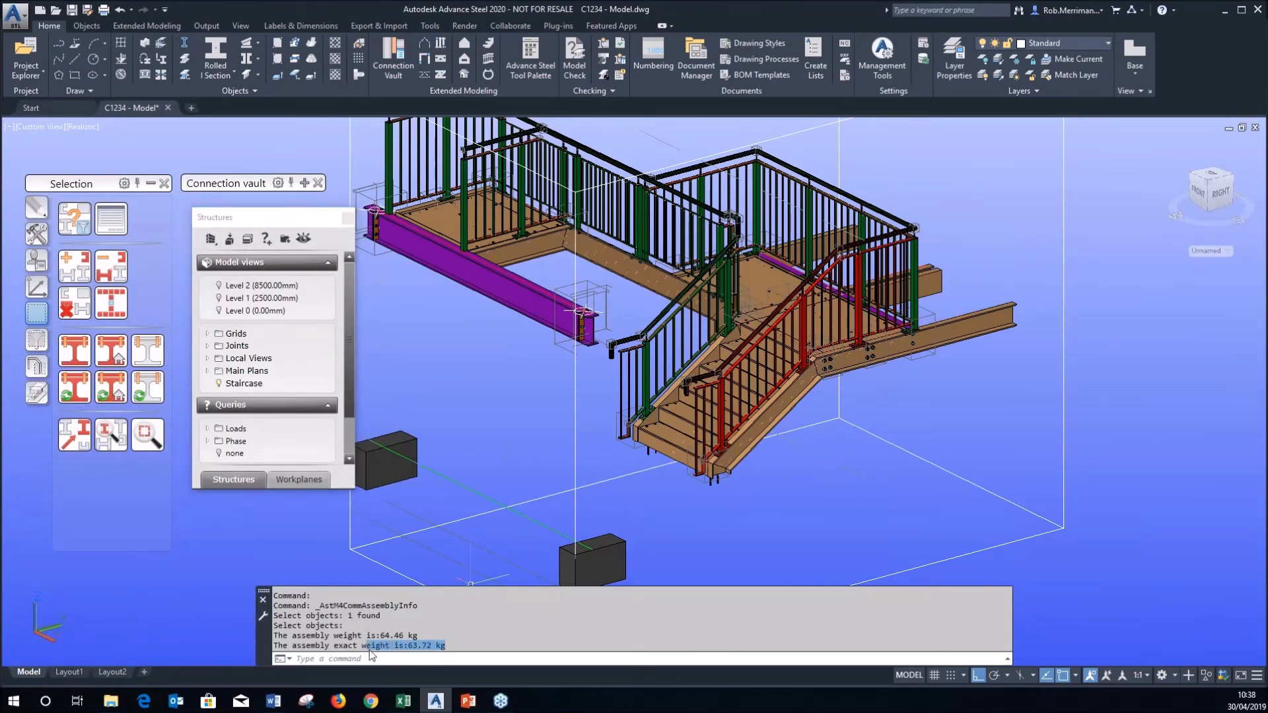
scroll(849, 311, up, 2)
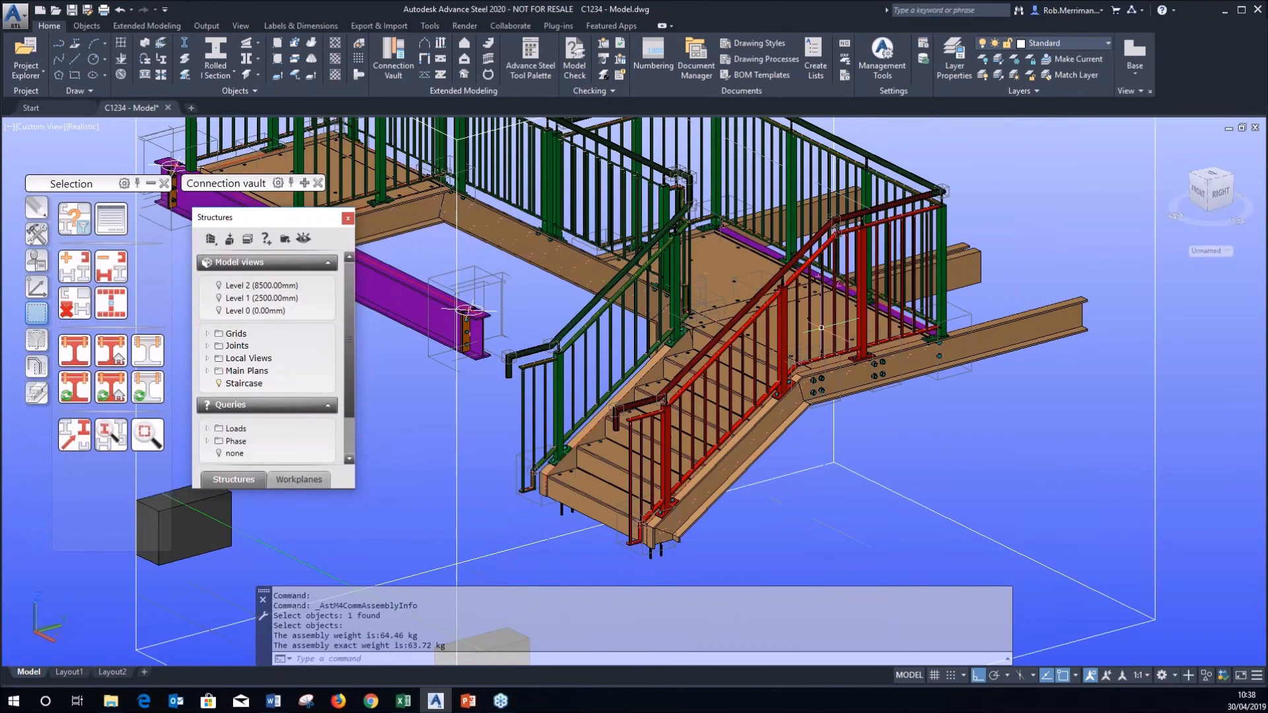
scroll(832, 357, down, 3)
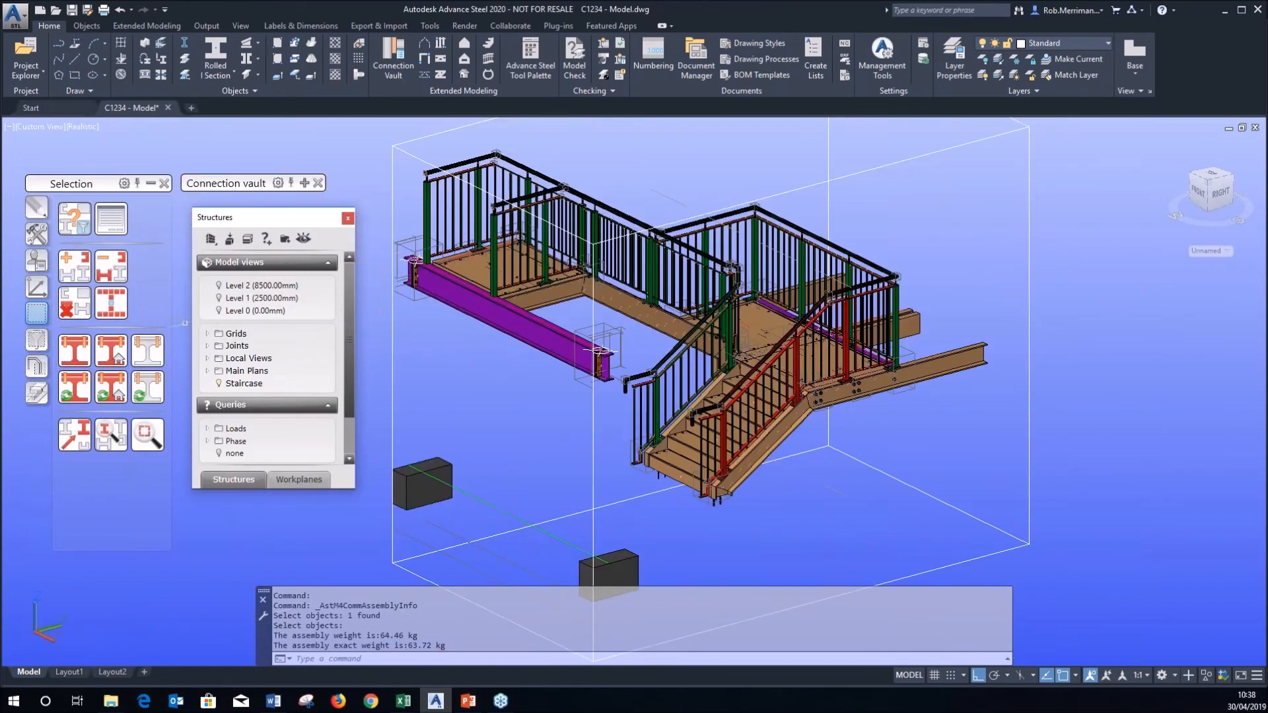
Clear the railing marks, mark the shop-connected assembly of the upper landing's outer railing, and test selecting its marked objects.
click(111, 388)
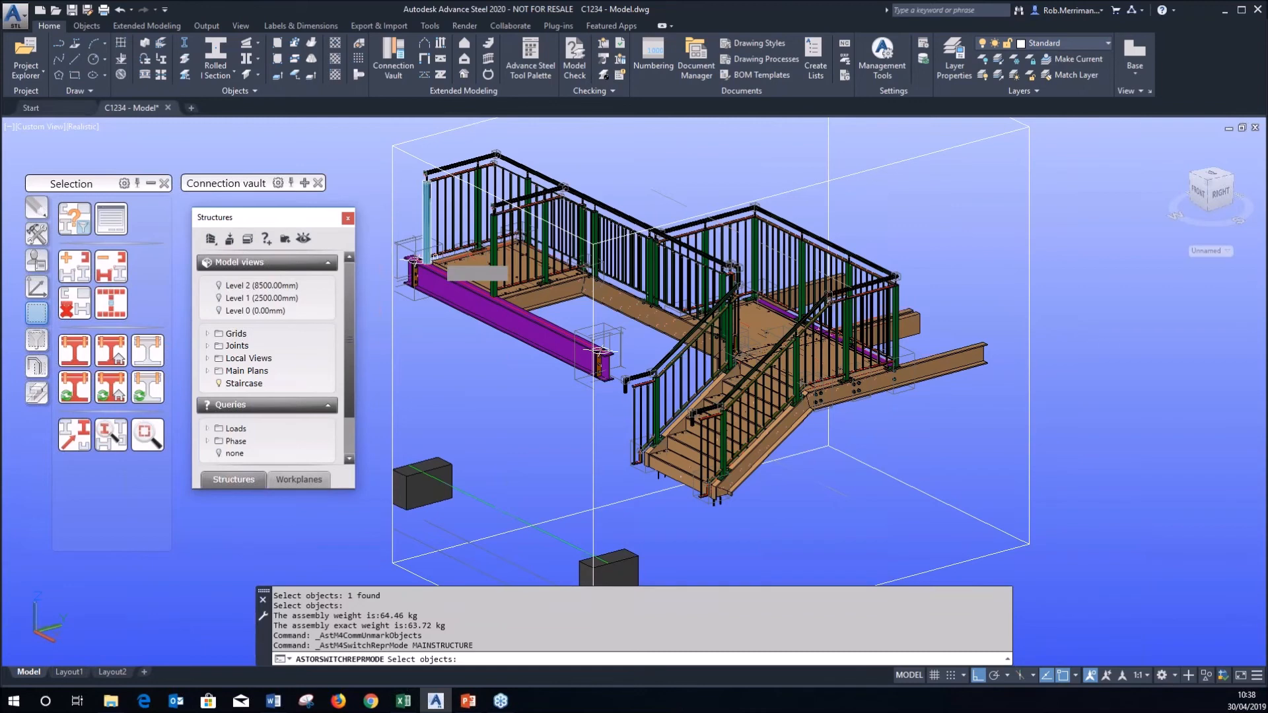
click(447, 205)
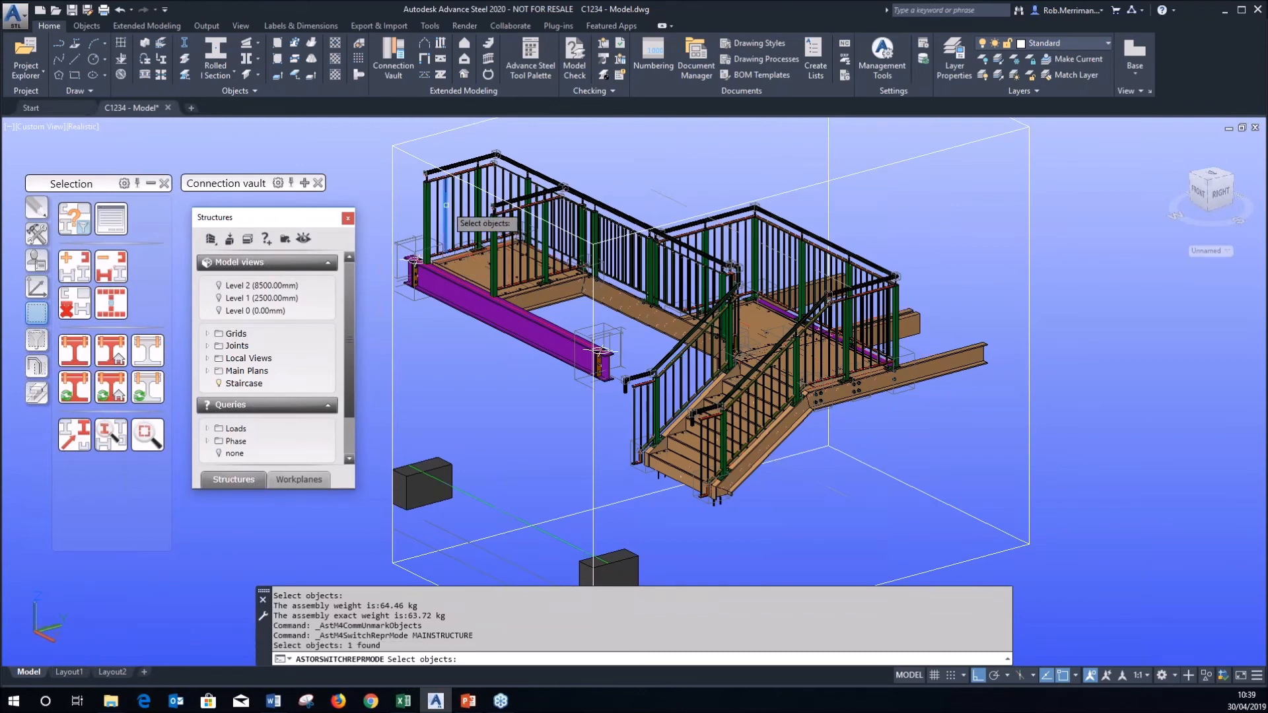
key(Return)
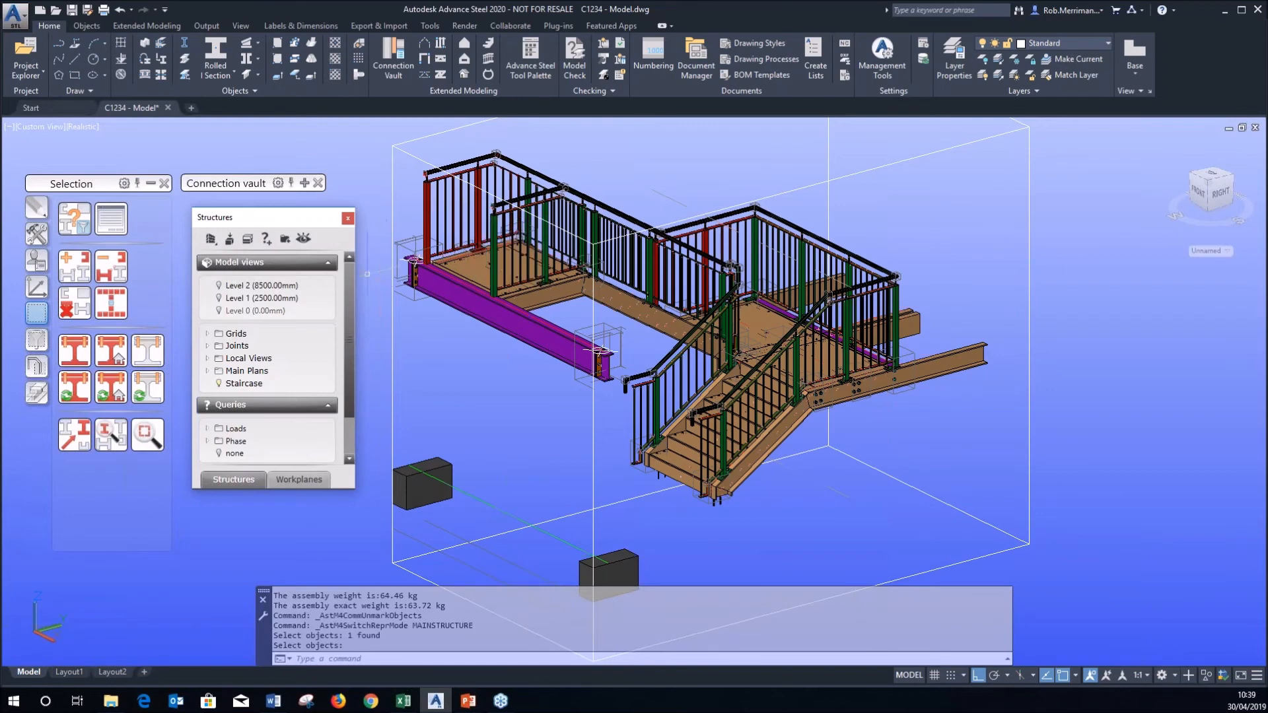
click(108, 309)
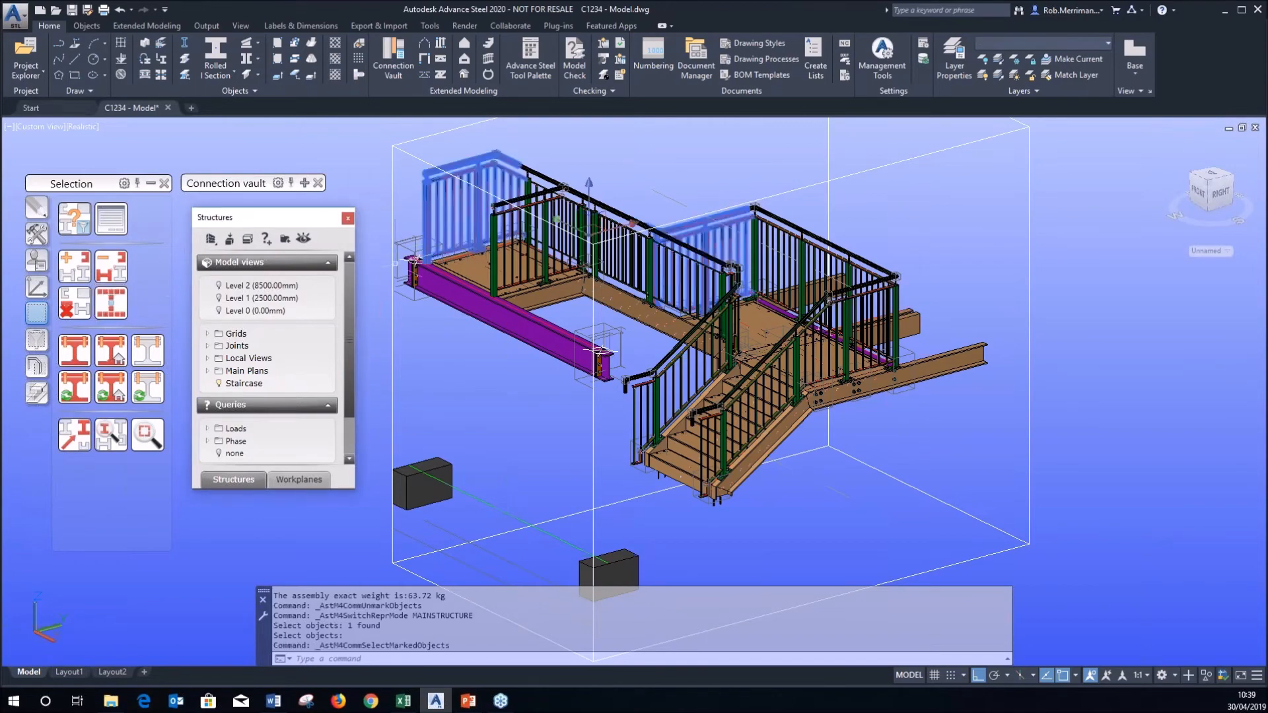
key(Escape)
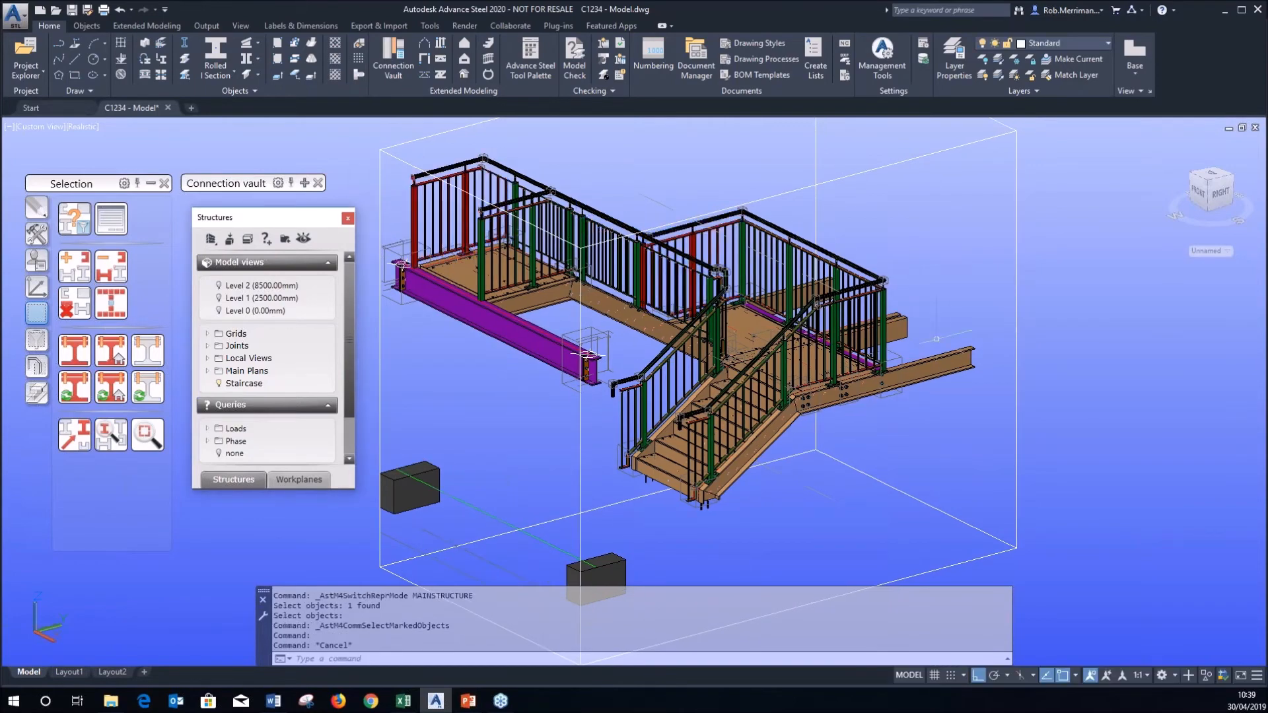
shift+middle_drag(833, 334, 583, 350)
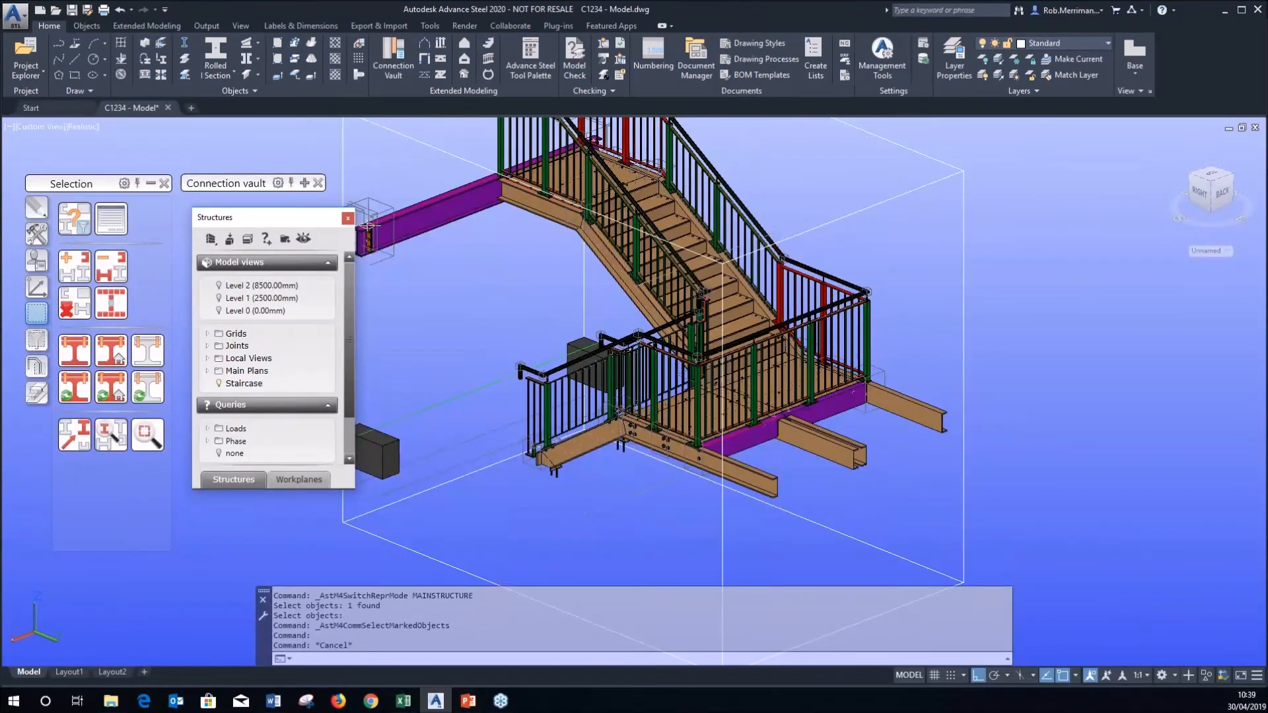
scroll(476, 350, down, 3)
scroll(614, 210, up, 2)
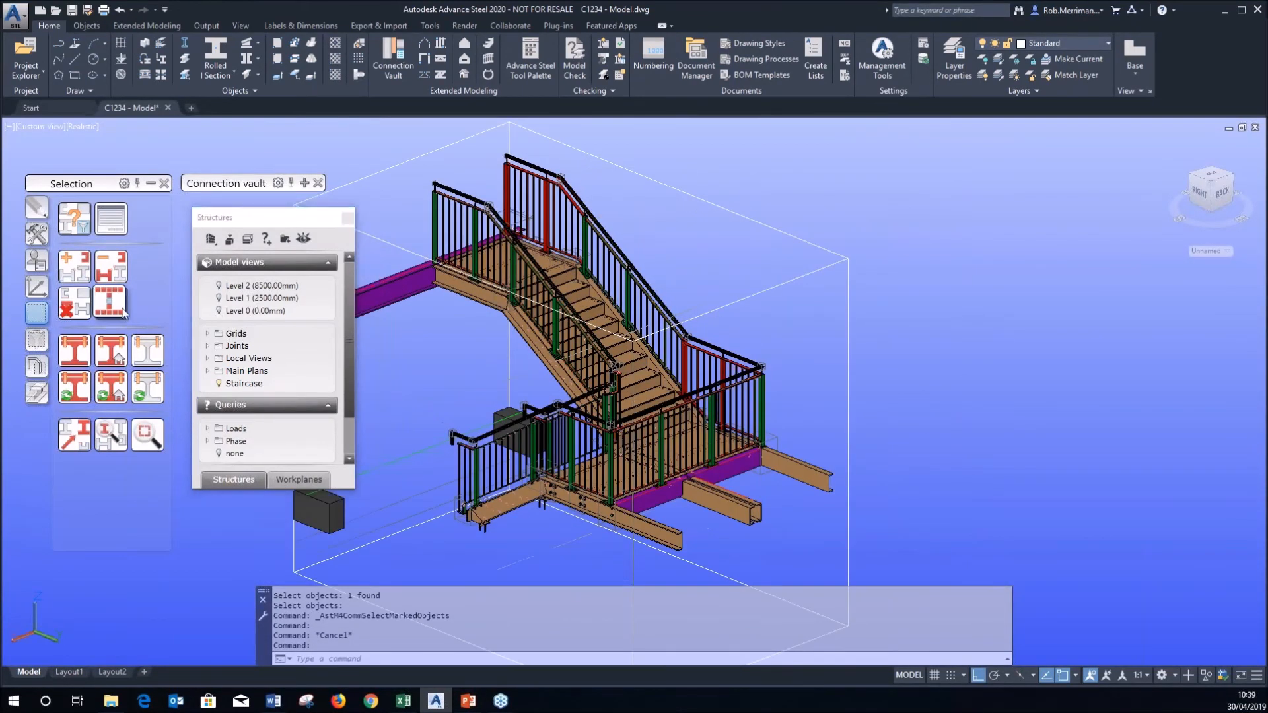
Rotate the UCS about X and about Y, and reset it to the World coordinate system.
click(37, 293)
click(78, 404)
click(116, 401)
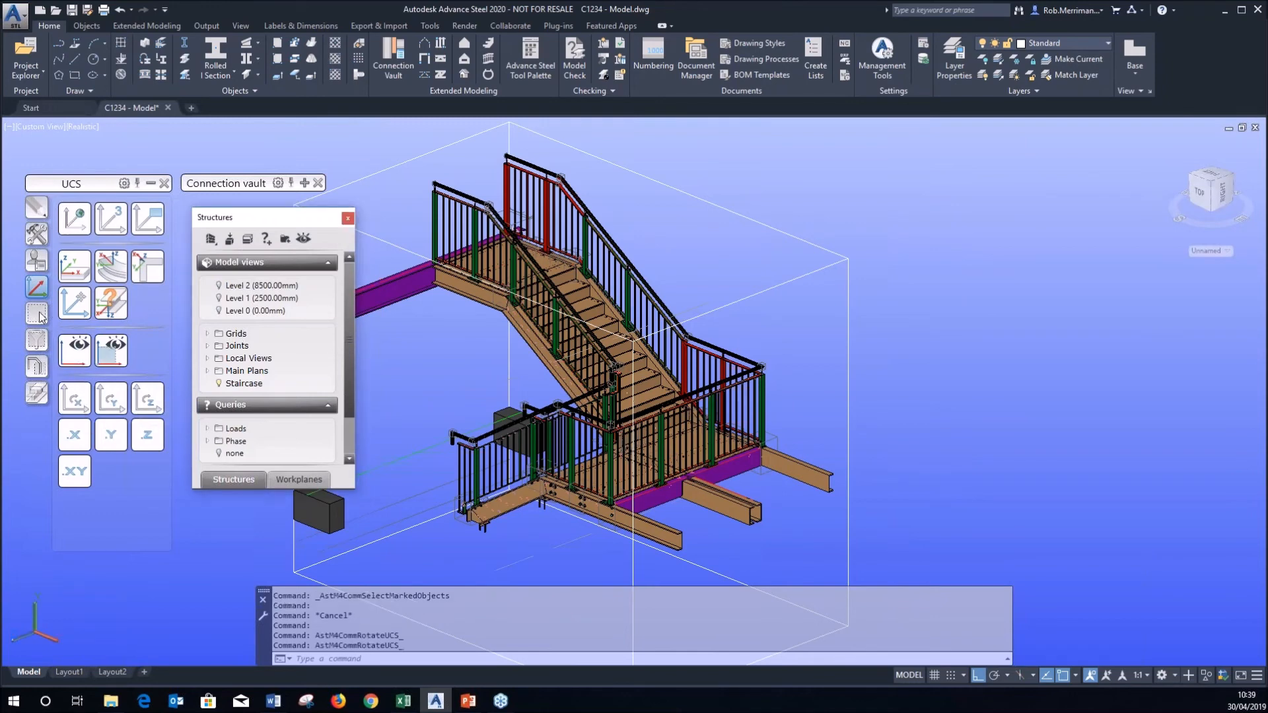
click(75, 218)
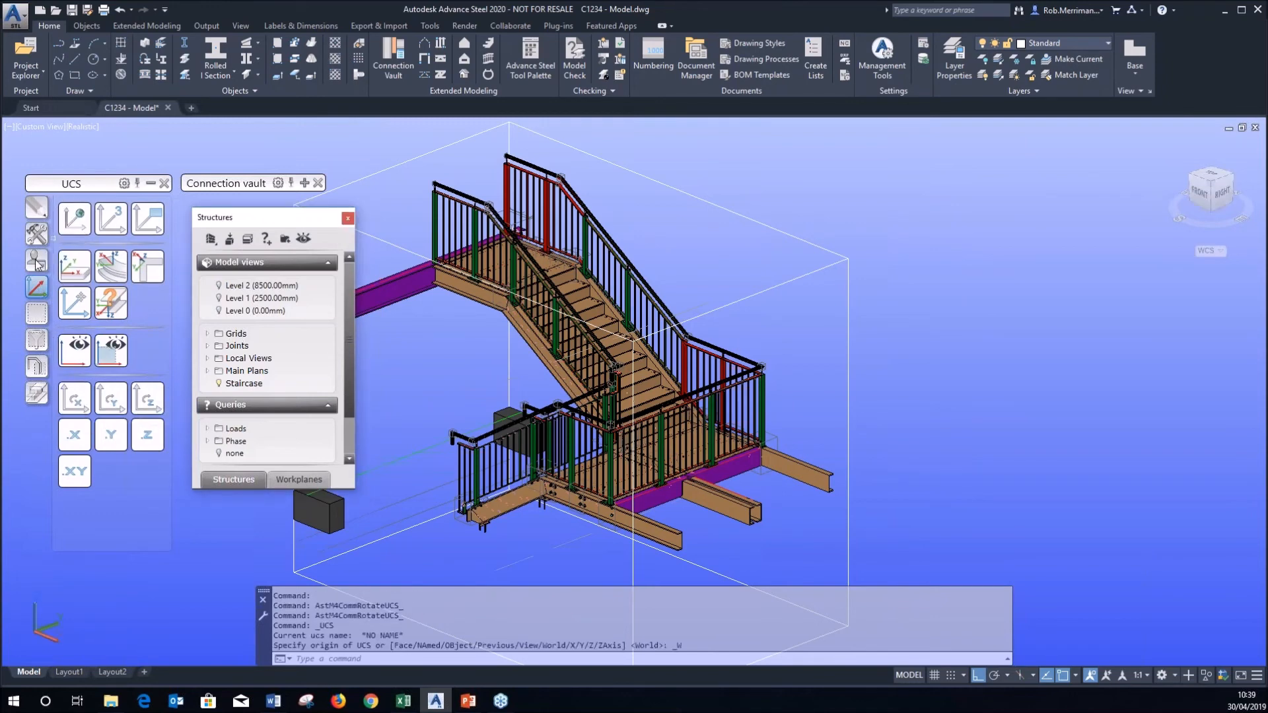
Mark the shop-connected assembly of the upper landing railing from one of its balusters, and select all marked objects.
click(37, 323)
click(110, 350)
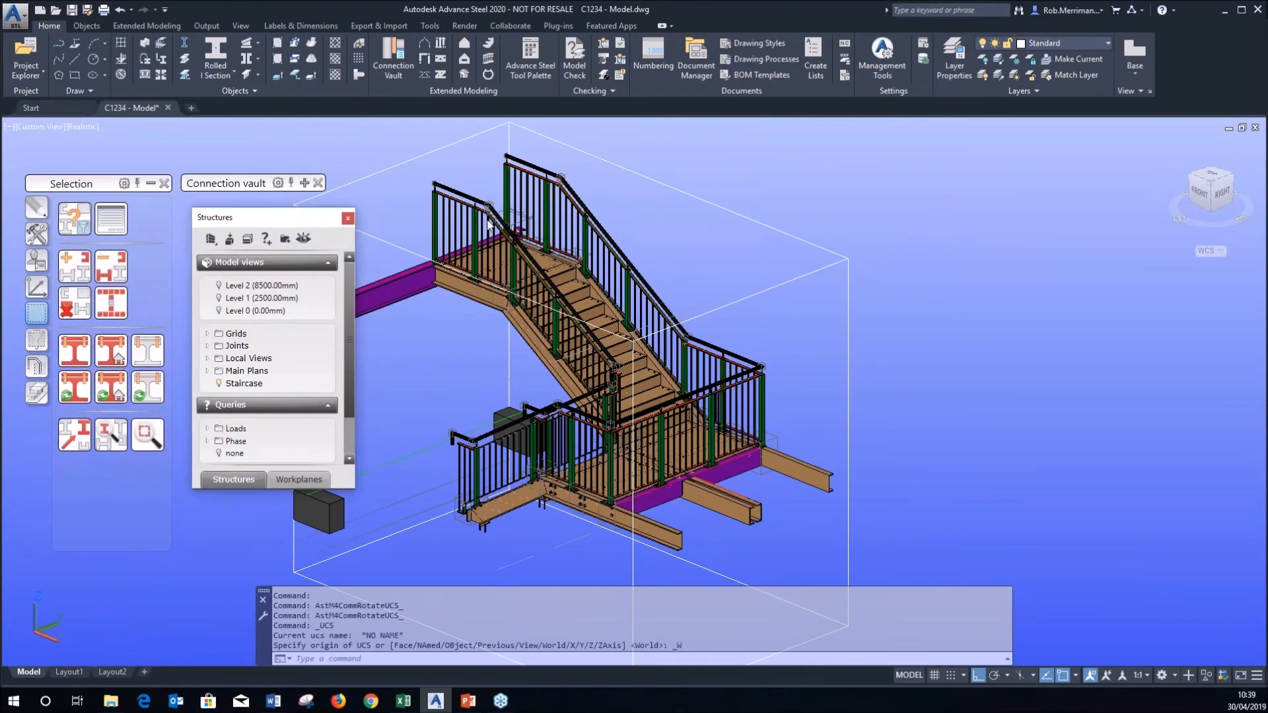
scroll(540, 210, up, 5)
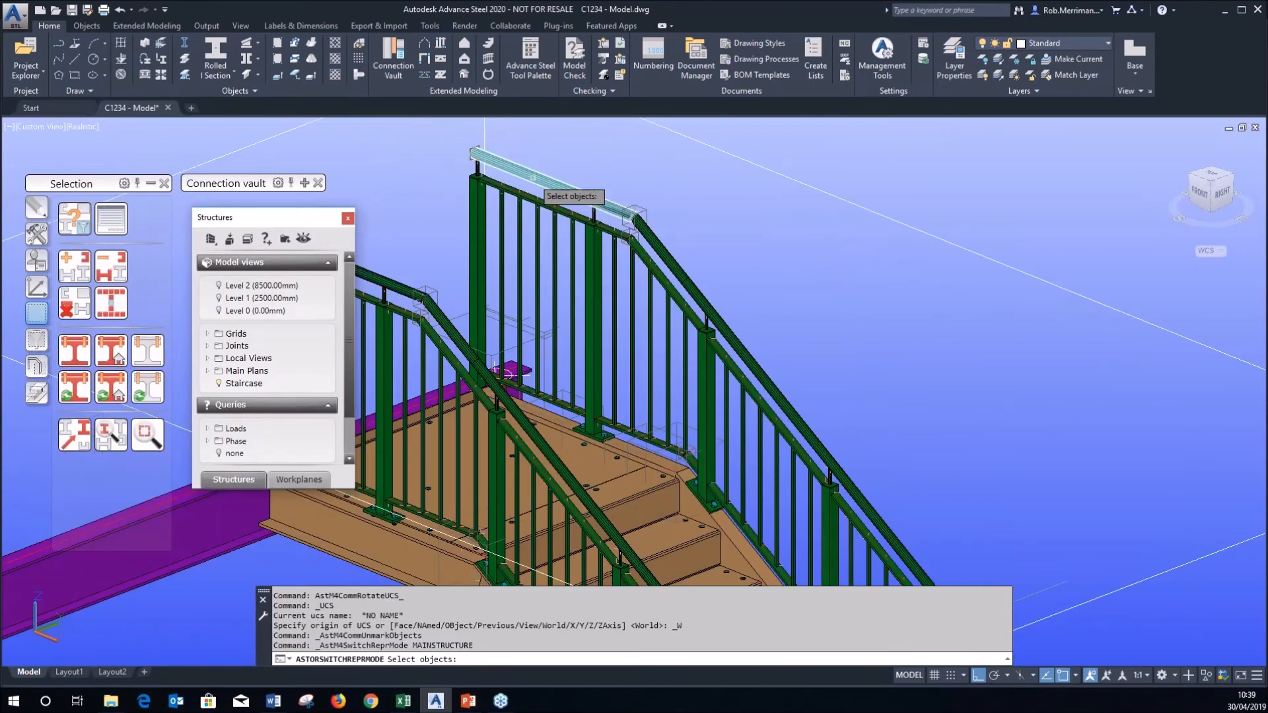
click(521, 225)
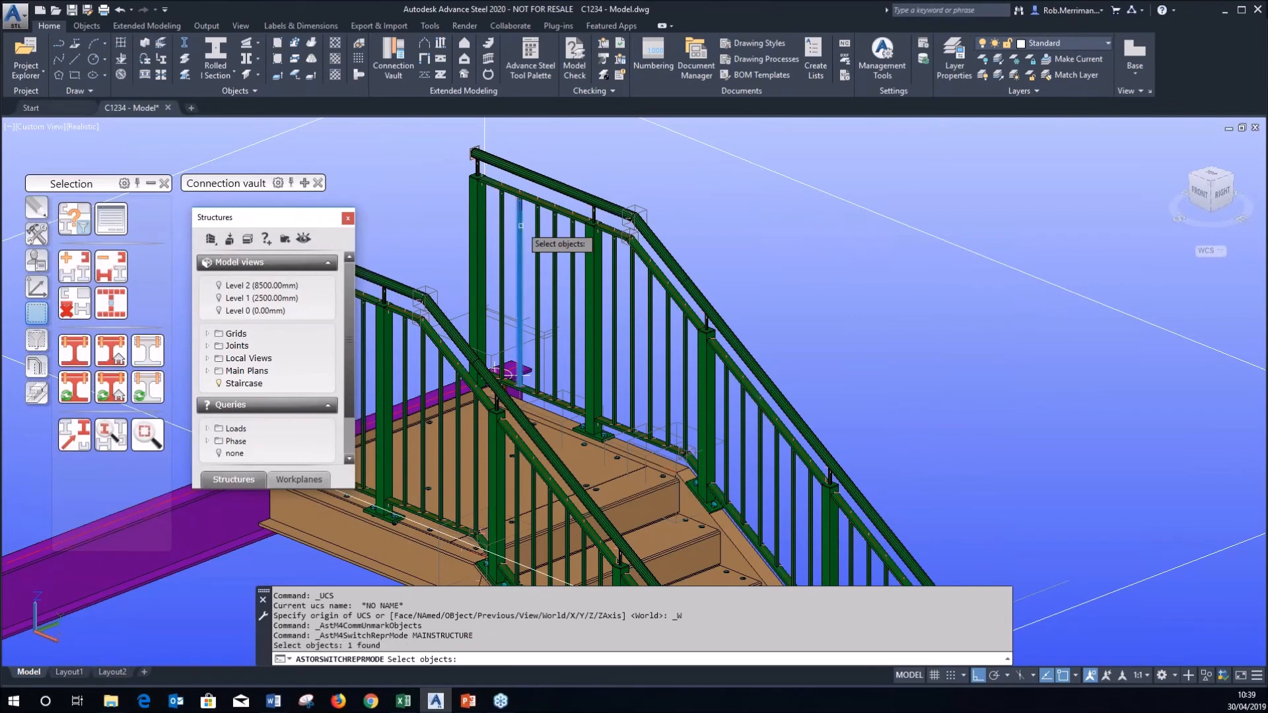
right_click(520, 225)
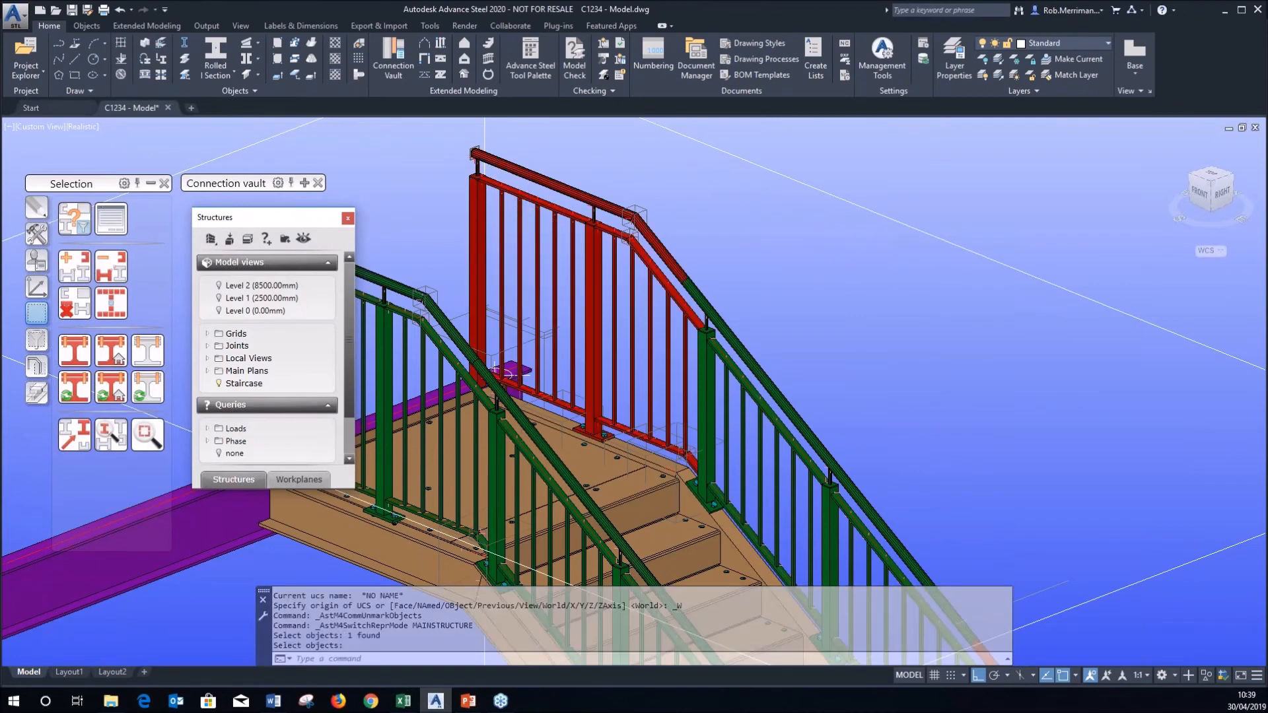
scroll(530, 213, down, 5)
click(111, 303)
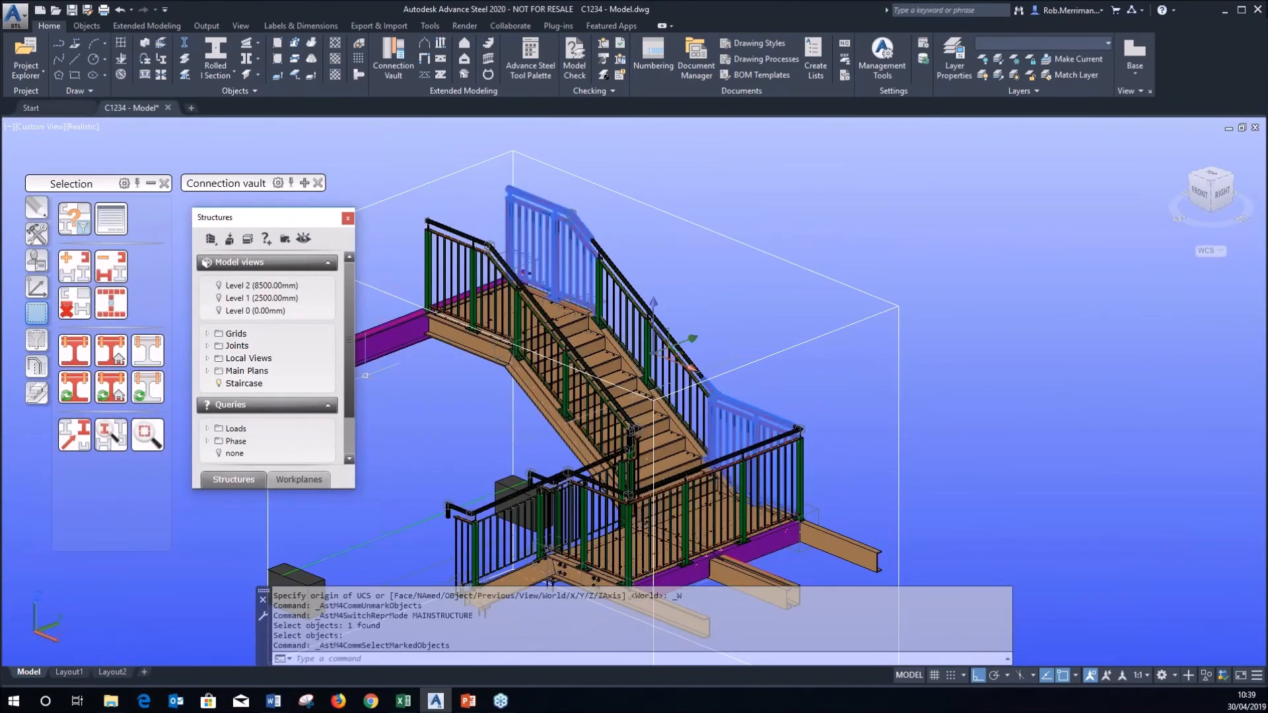
Isolate the selected railing parts in the view and set the visual style to 2D Wireframe.
click(36, 338)
click(36, 365)
click(72, 422)
shift+middle_drag(588, 374, 693, 362)
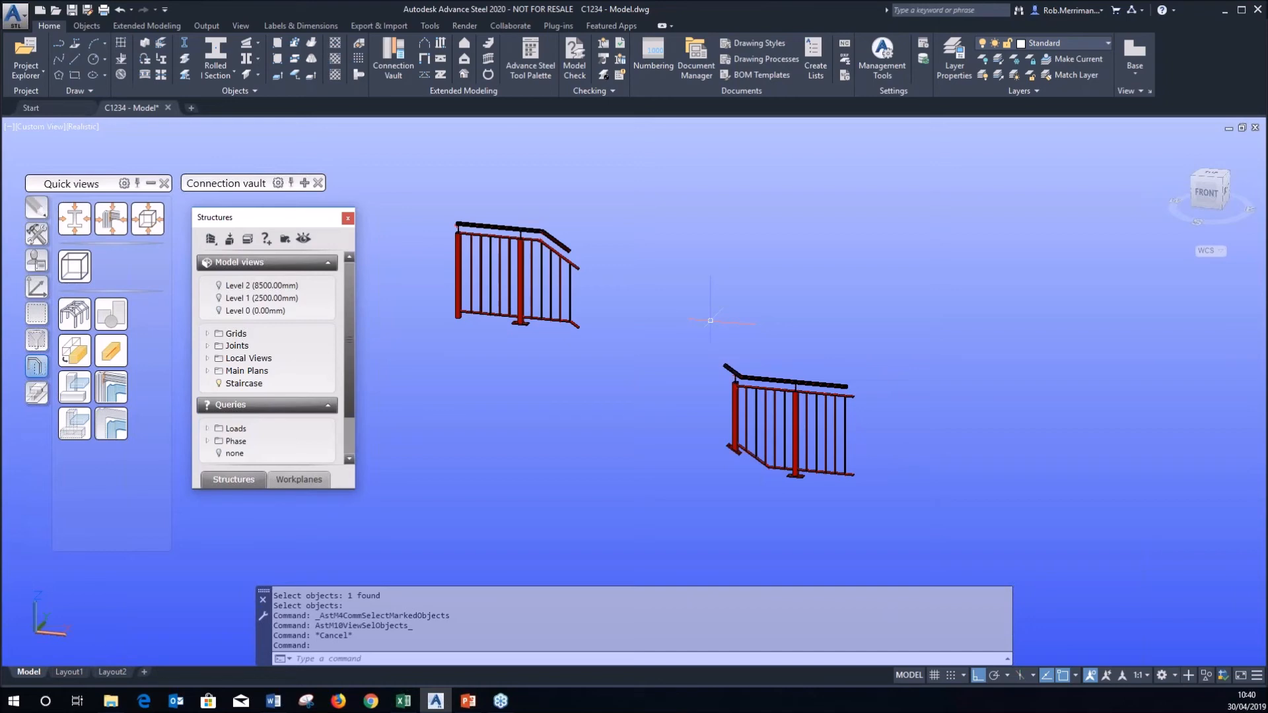
click(82, 126)
click(109, 160)
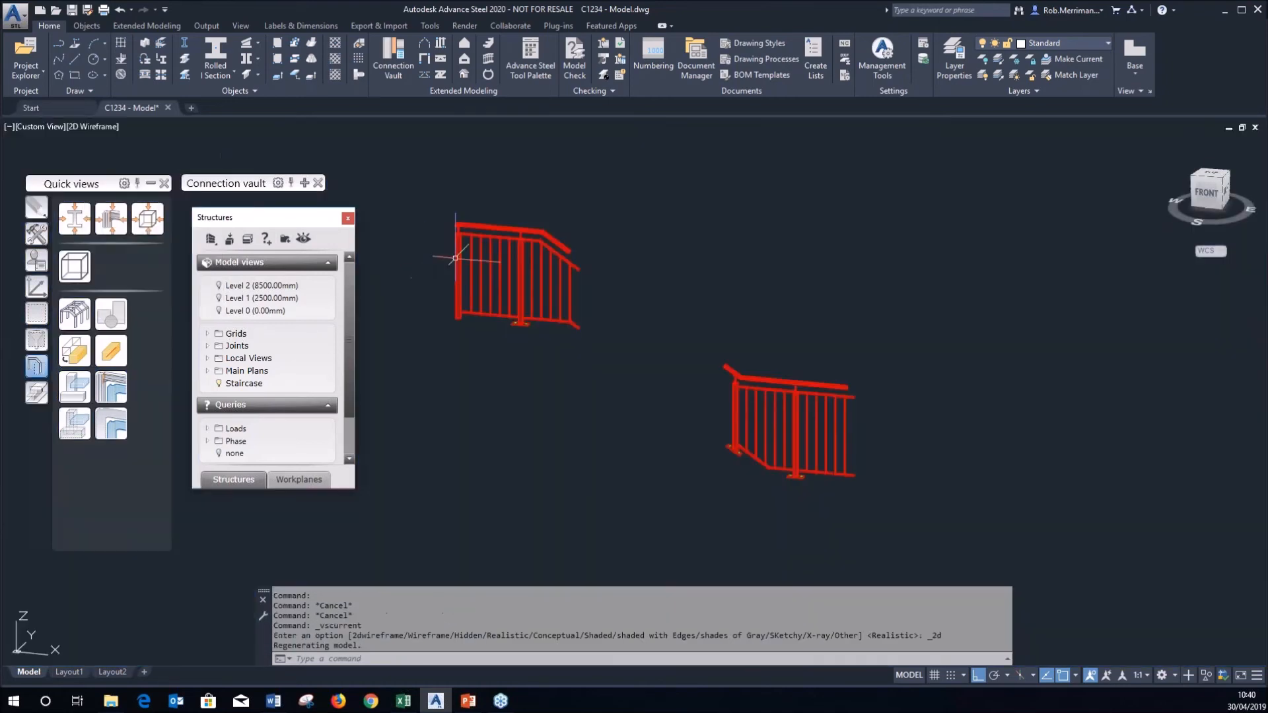
Clear the marks from the two isolated railing panels and examine the connection points on each.
click(38, 315)
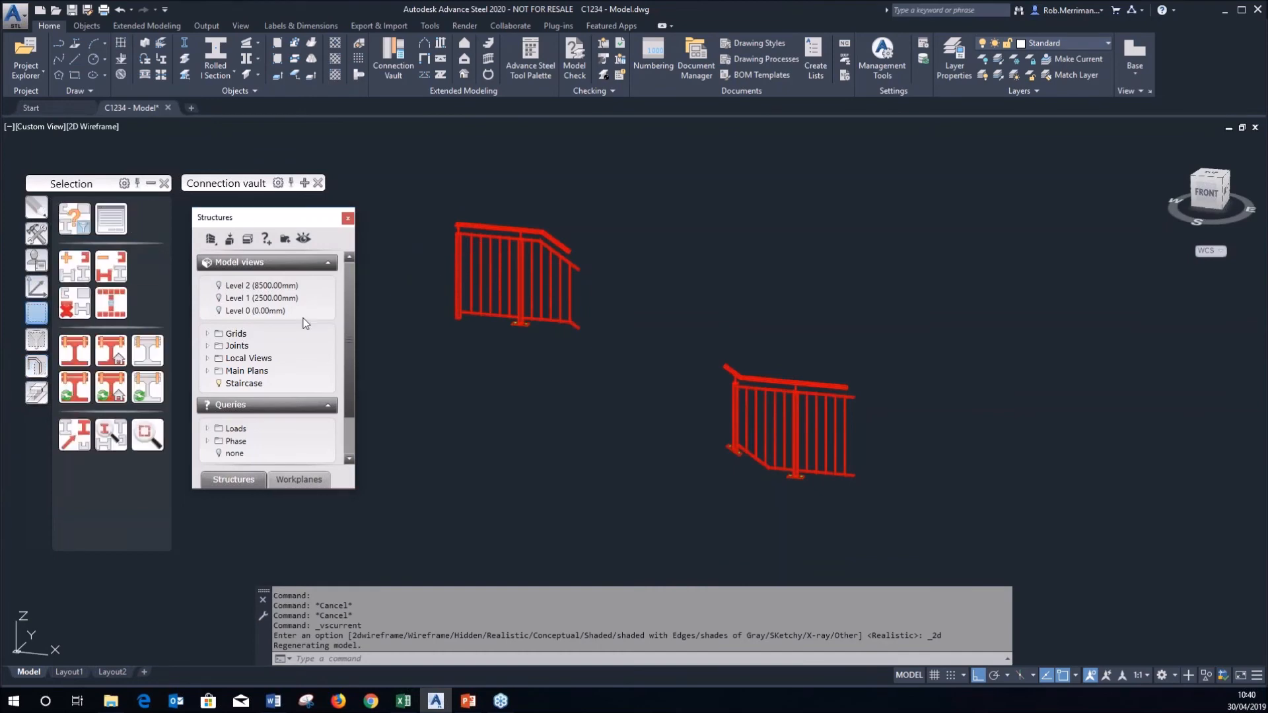
click(75, 302)
scroll(477, 285, up, 5)
scroll(477, 285, down, 4)
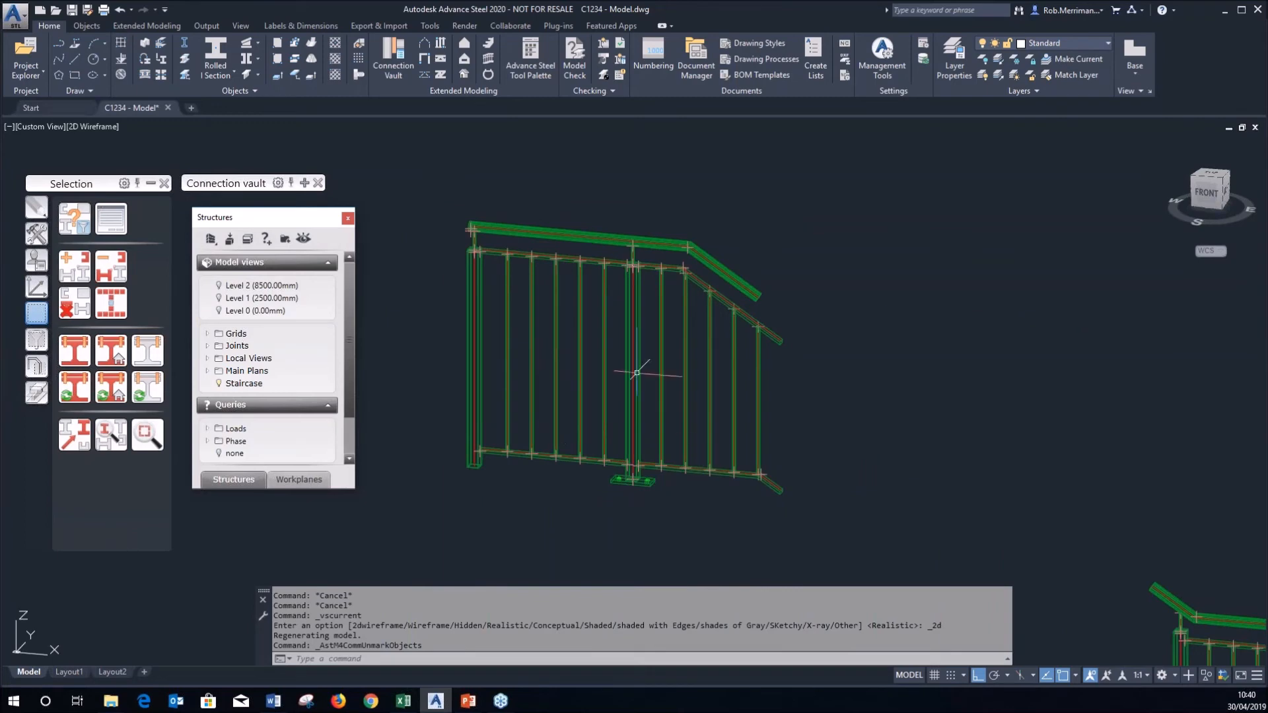
scroll(632, 367, down, 2)
mouse_move(630, 365)
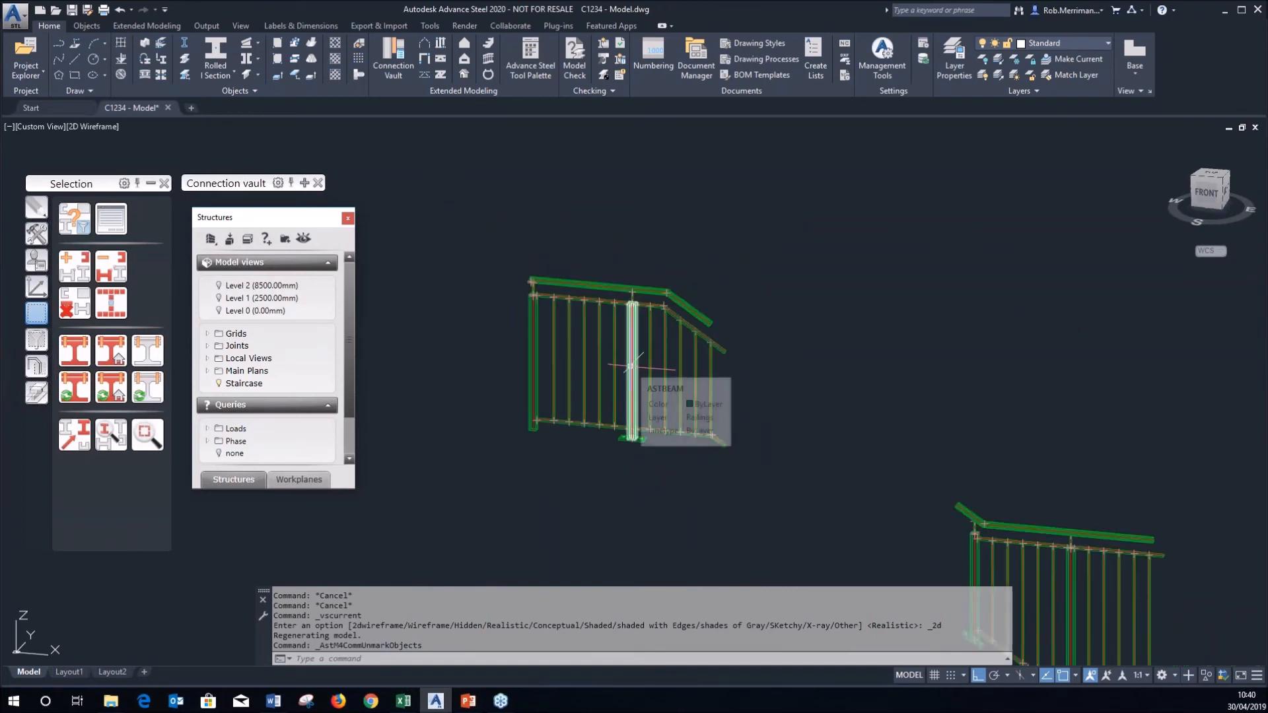
scroll(592, 335, down, 2)
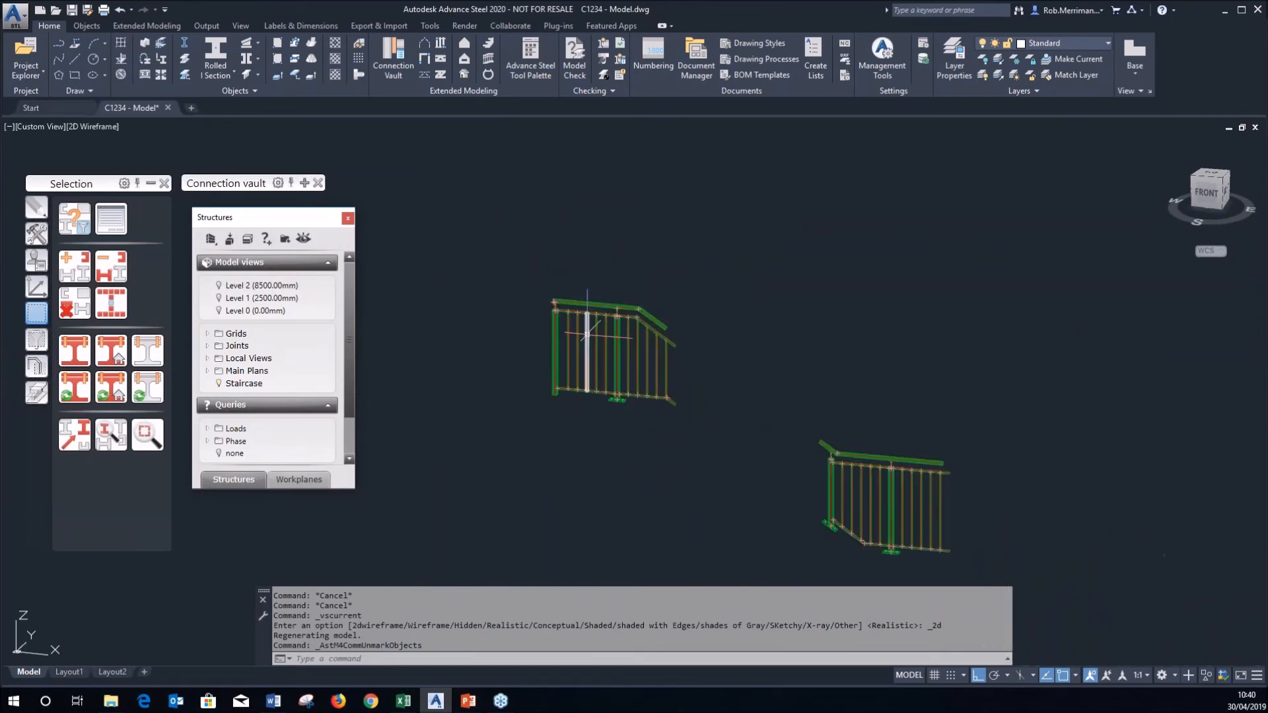
scroll(921, 558, up, 6)
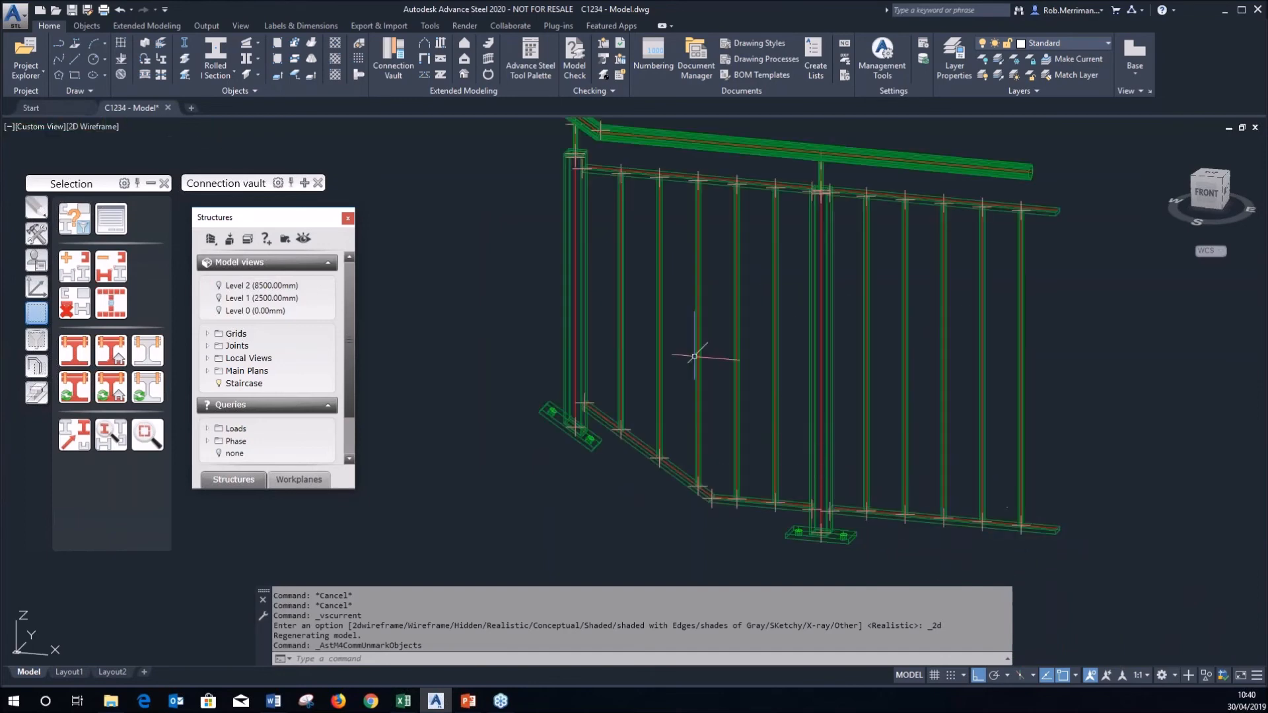
scroll(814, 370, down, 2)
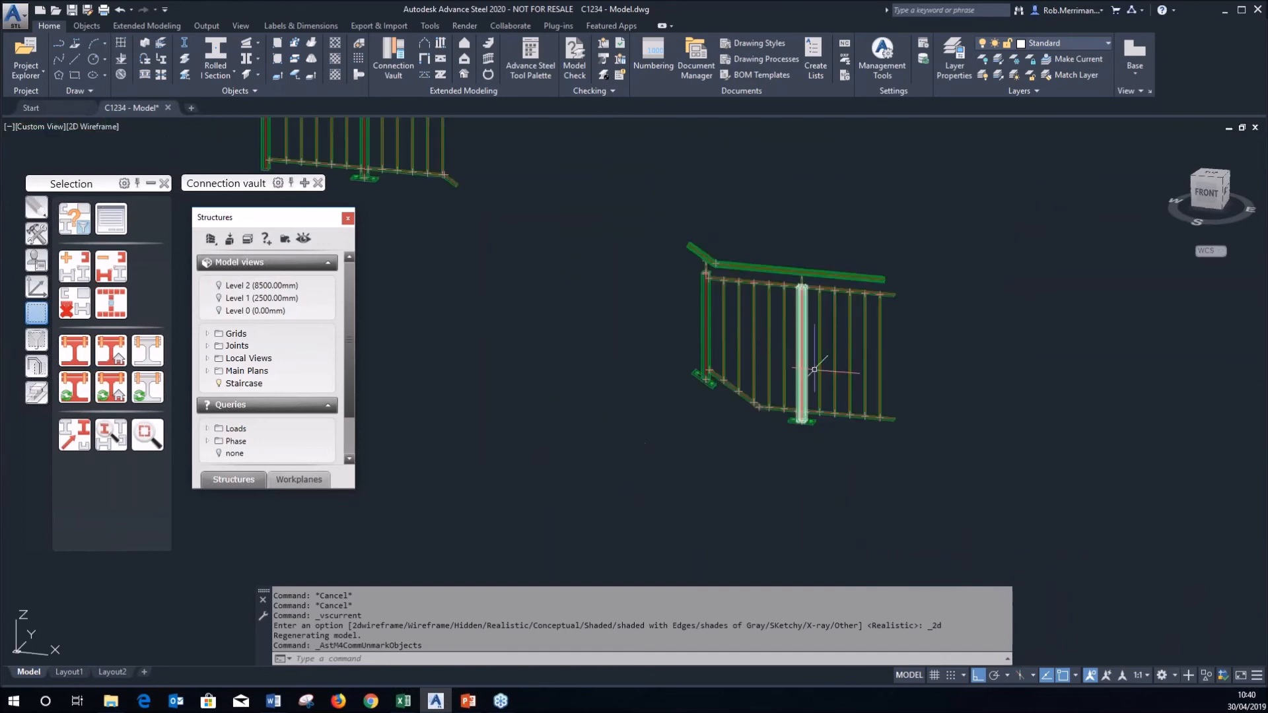
scroll(958, 495, down, 2)
Select both railing panels and filter the selection down to their weld points.
click(953, 480)
click(470, 153)
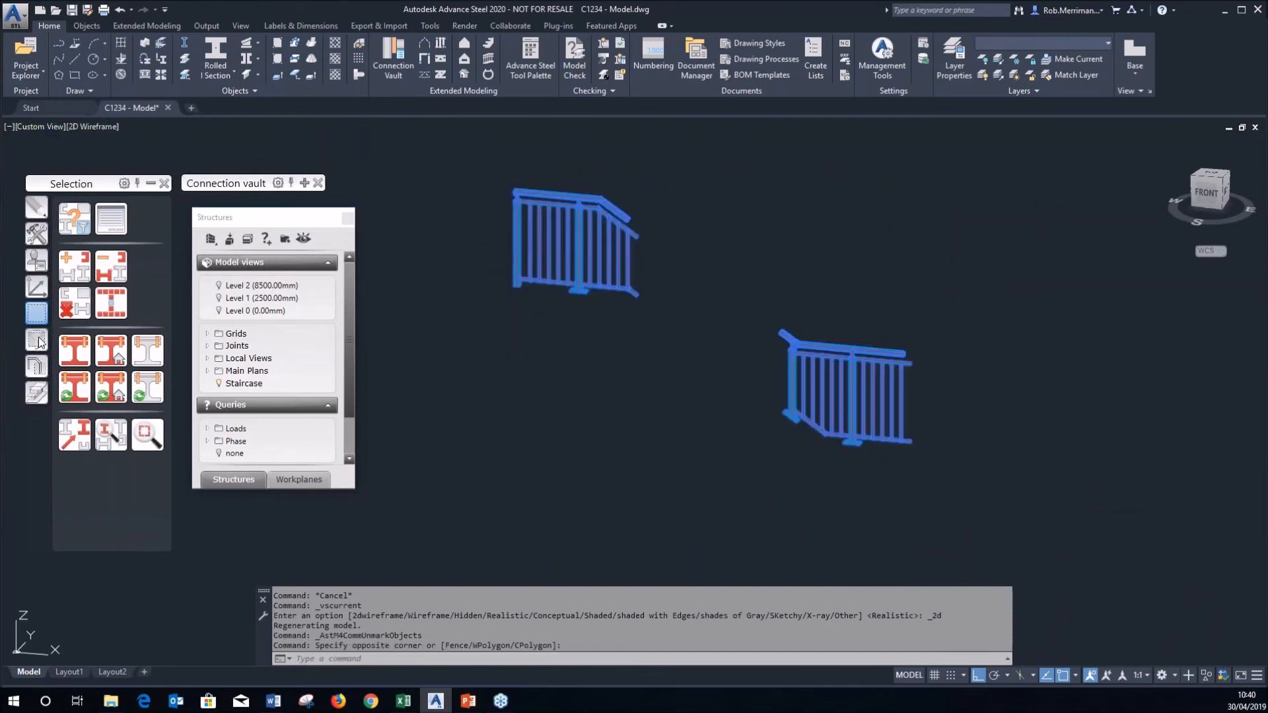
click(37, 338)
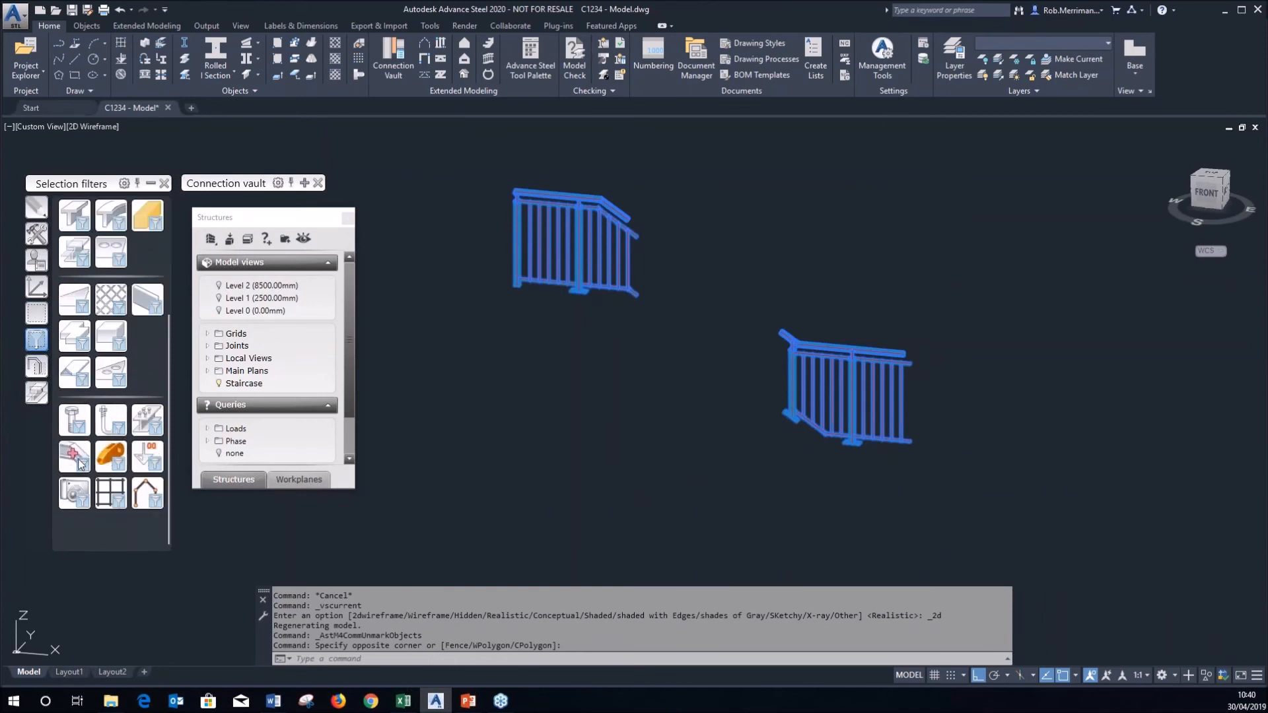
click(110, 455)
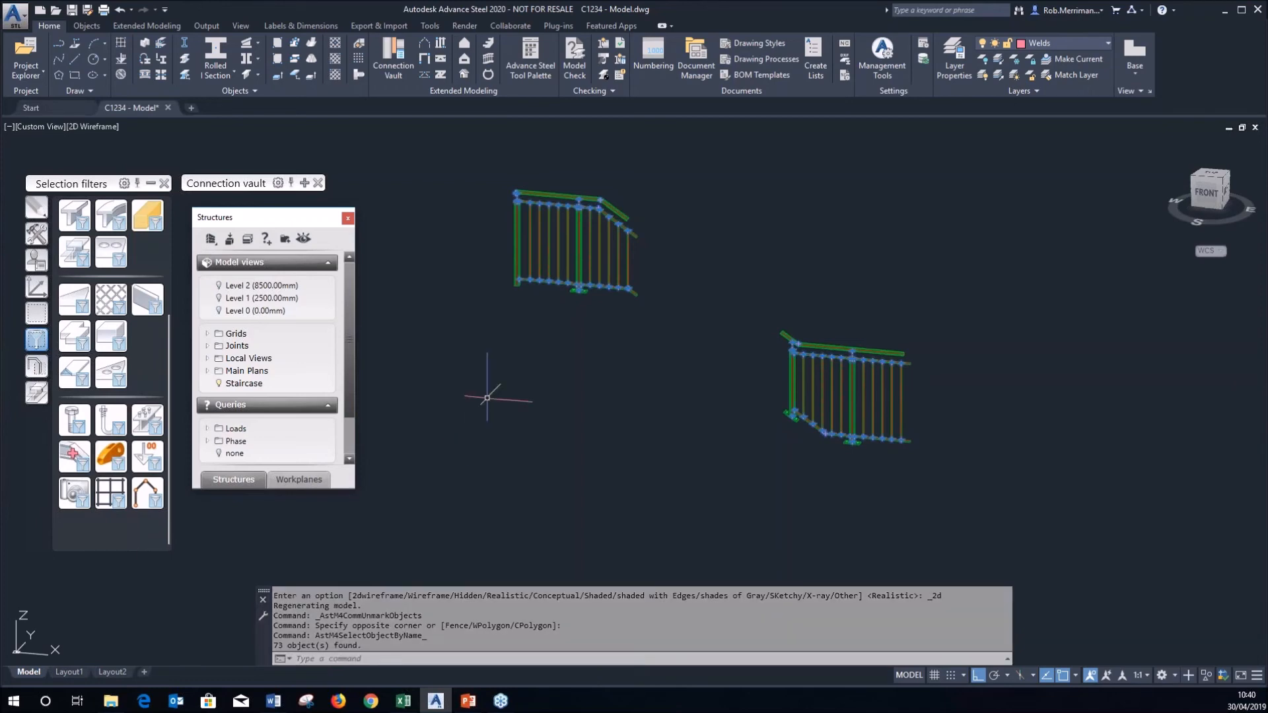
key(Escape)
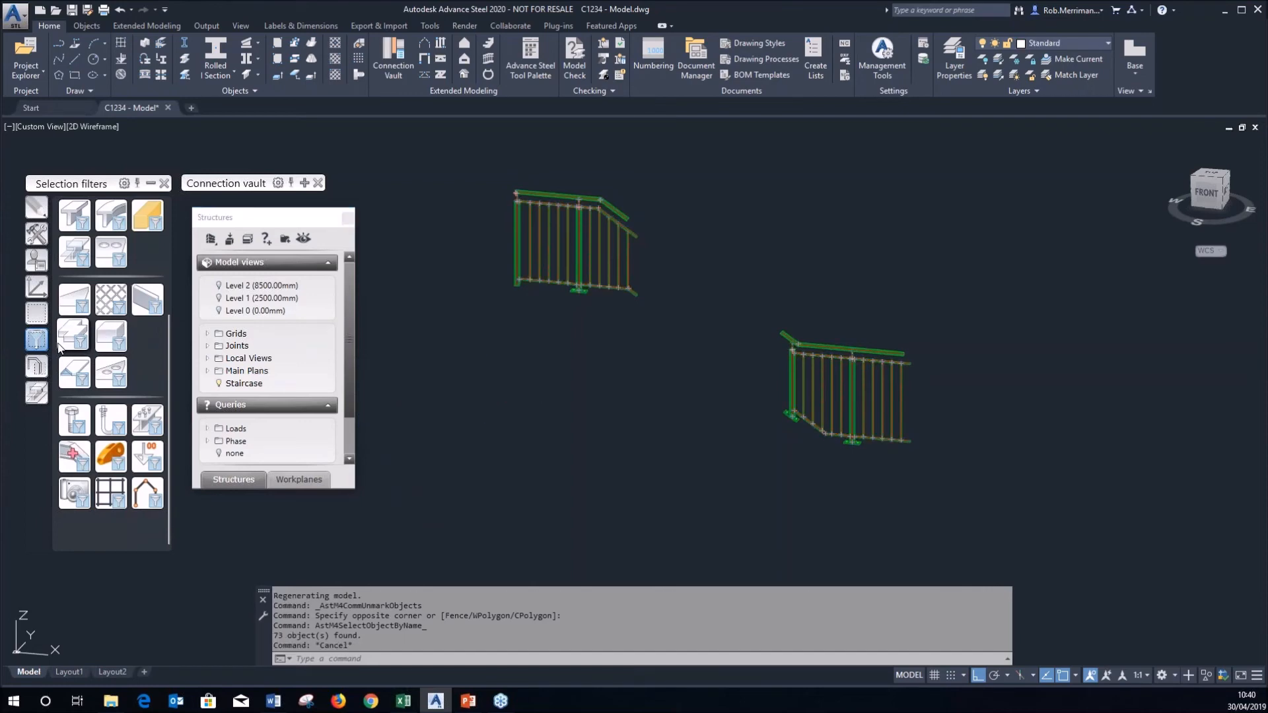
click(37, 315)
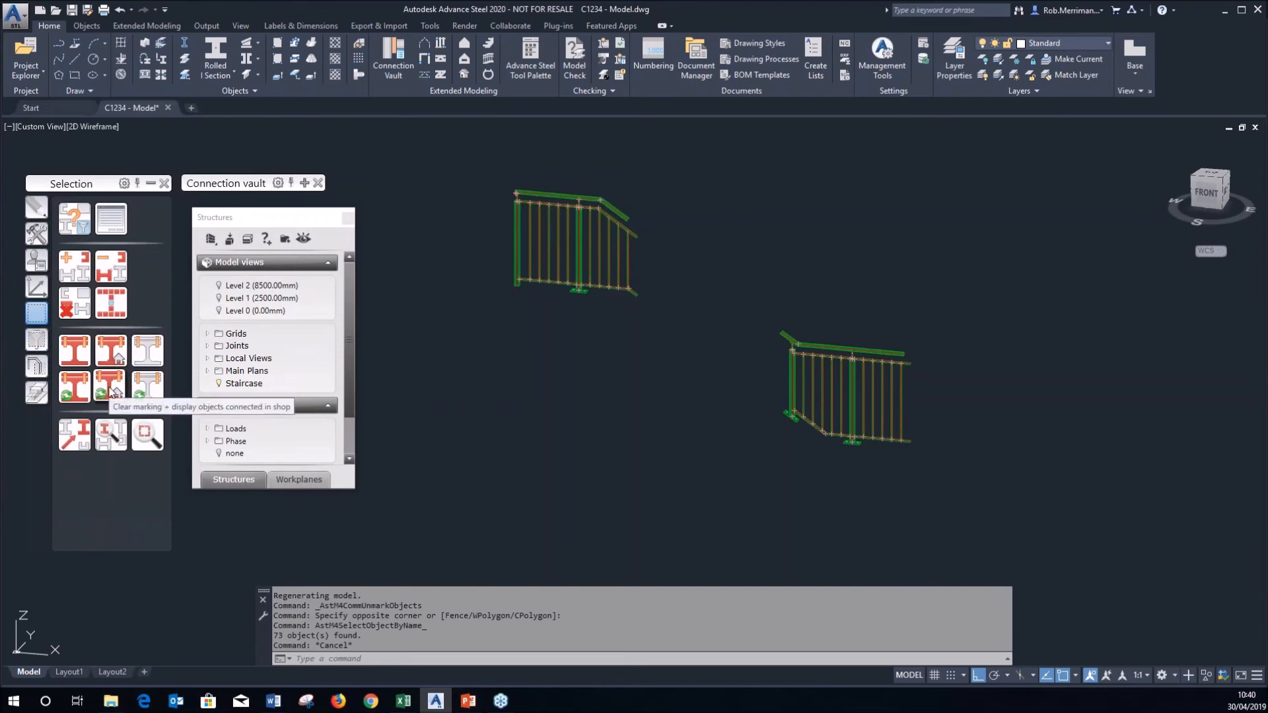
click(144, 394)
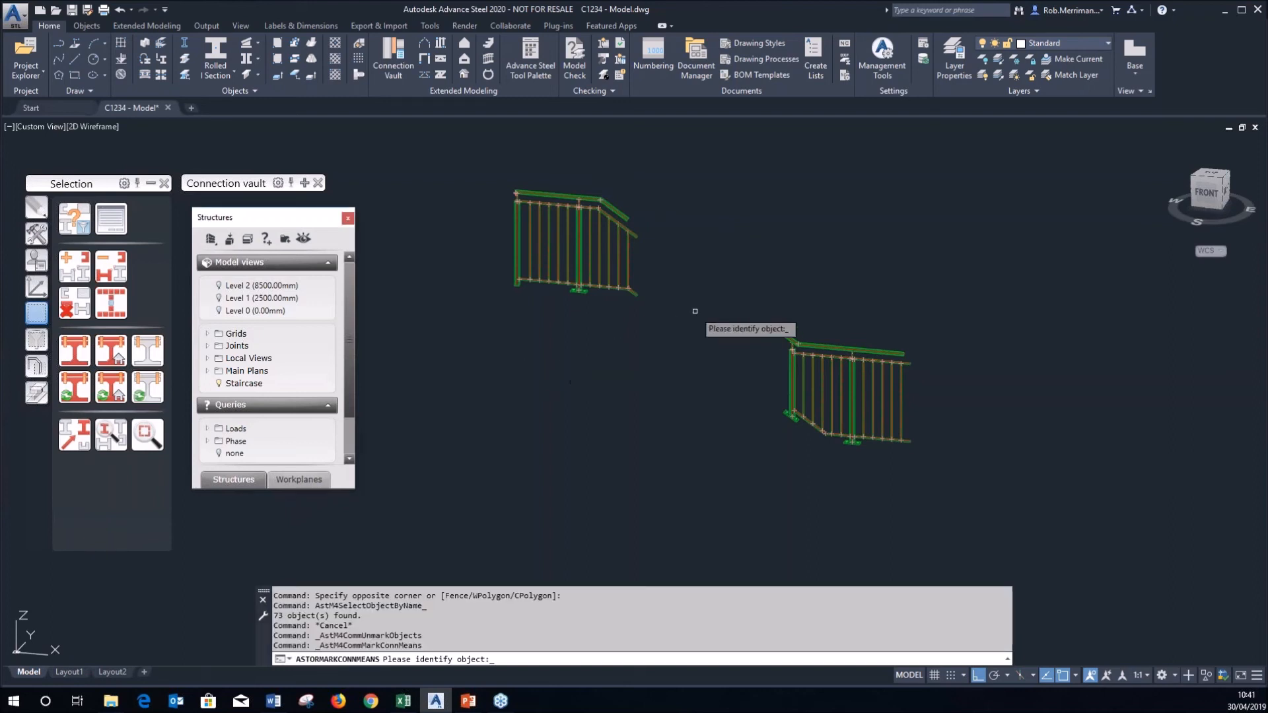
click(682, 329)
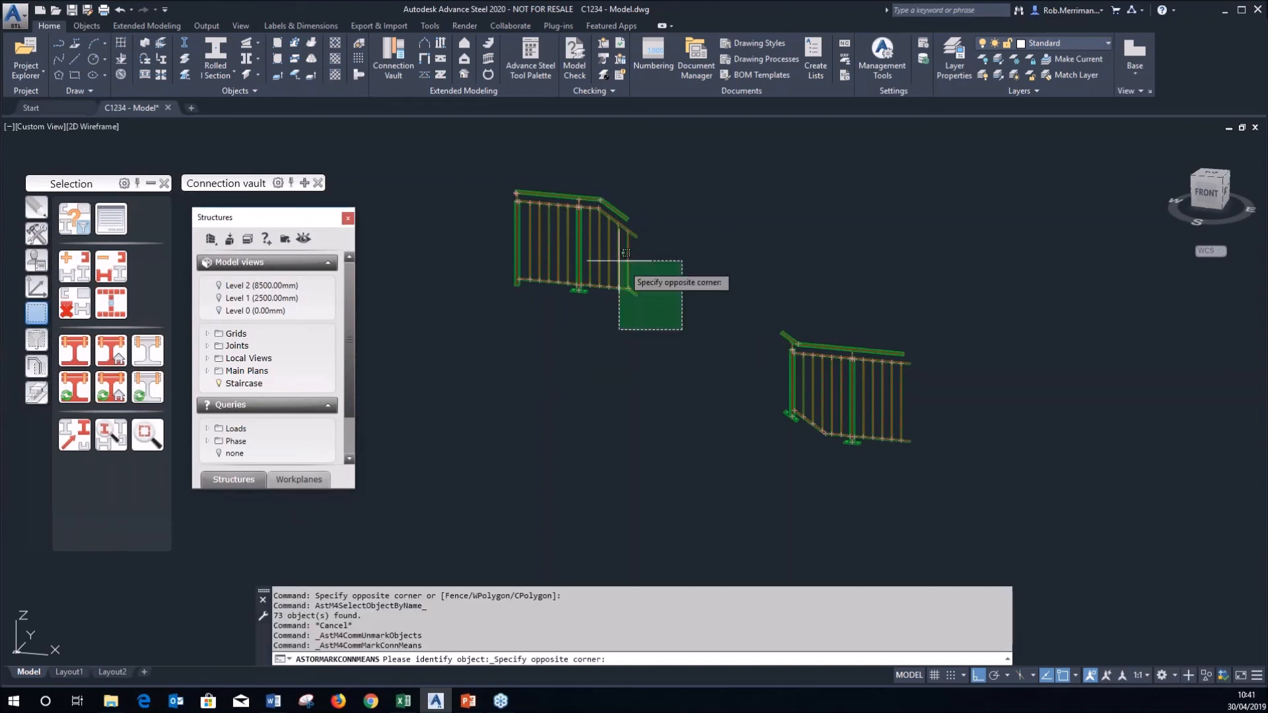
click(484, 158)
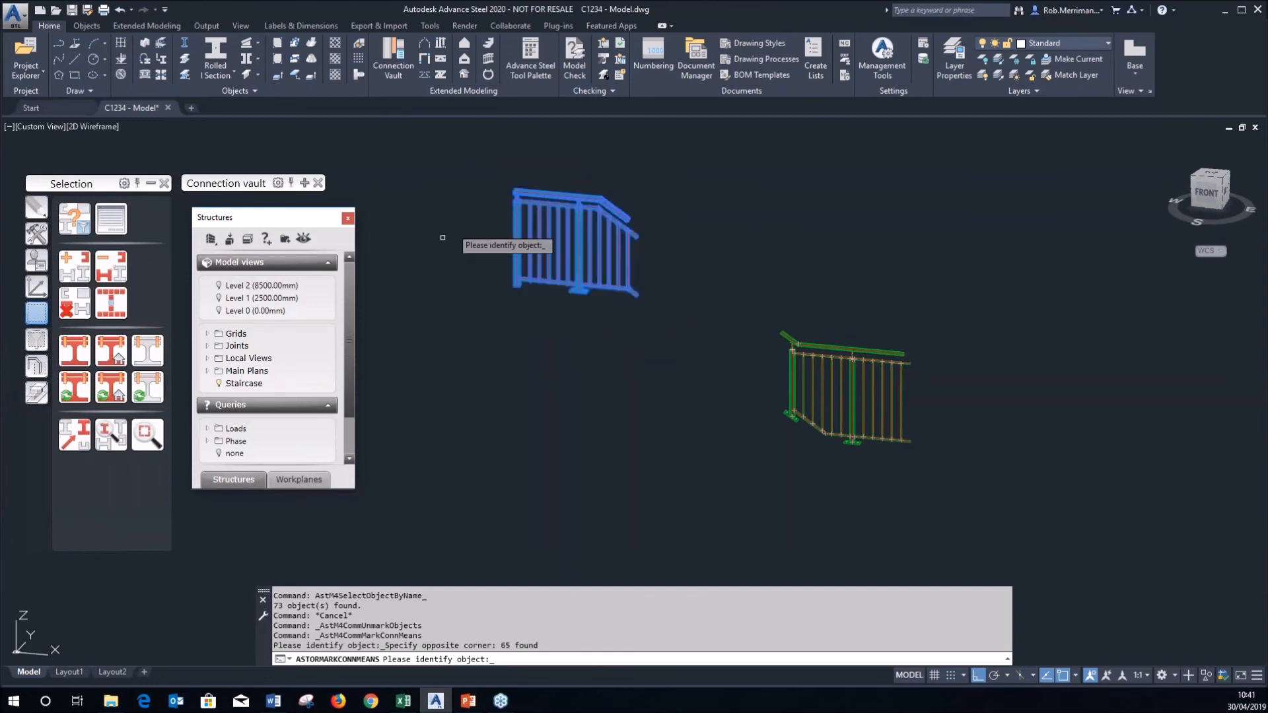
Clear the marking, mark the connecting elements of the whole upper railing panel, and select all marked objects.
click(147, 395)
click(686, 325)
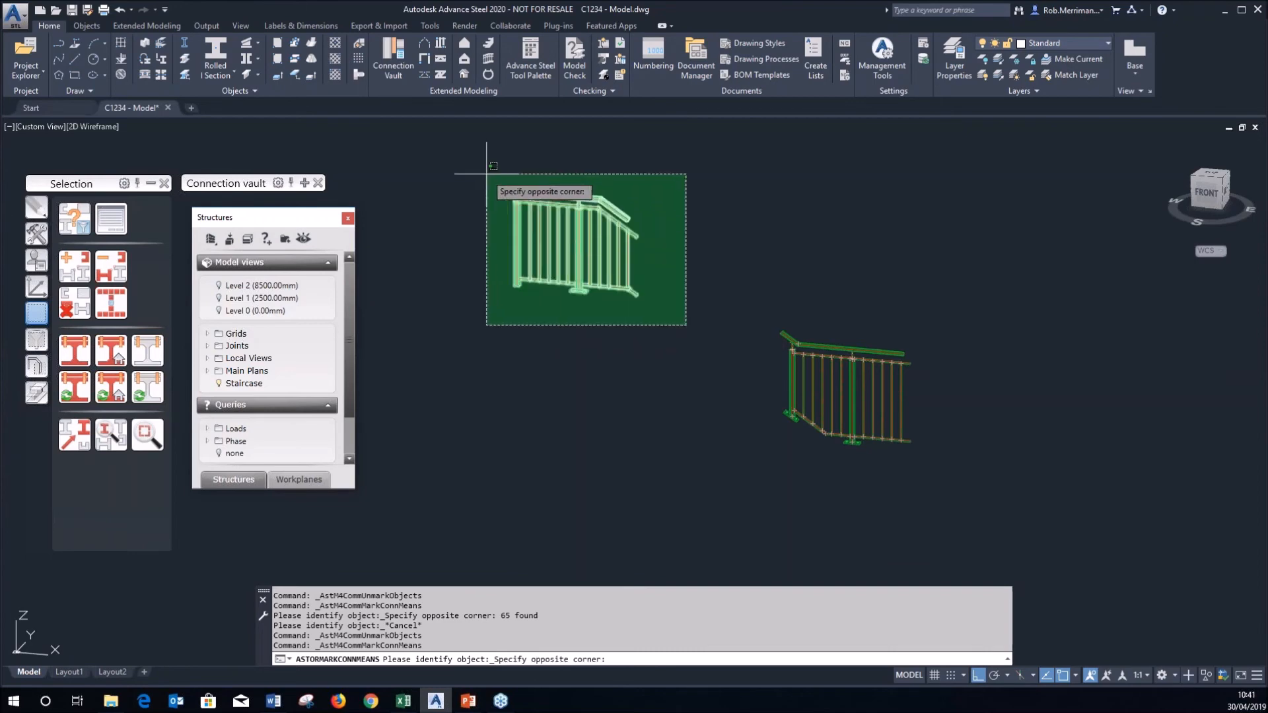
click(487, 173)
click(118, 309)
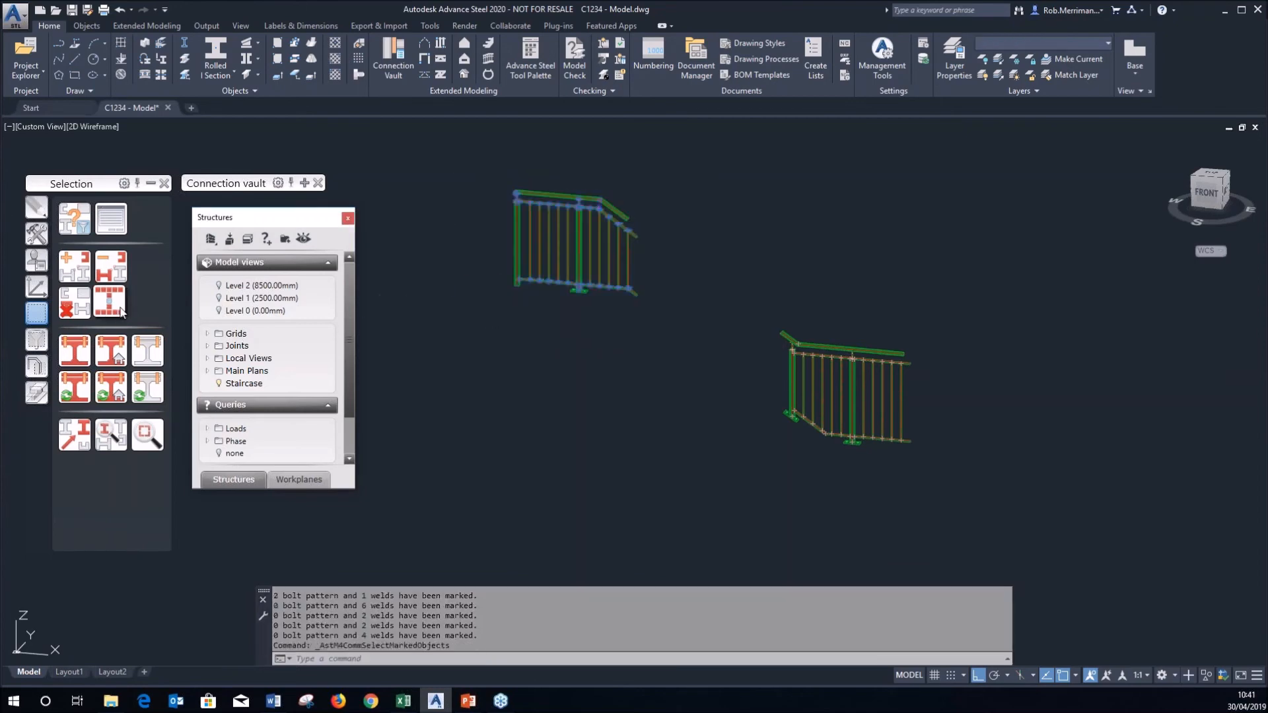
Examine the marked bolt and weld points on the upper railing panel and compare them with the lower panel, then clear the selection.
scroll(521, 196, up, 6)
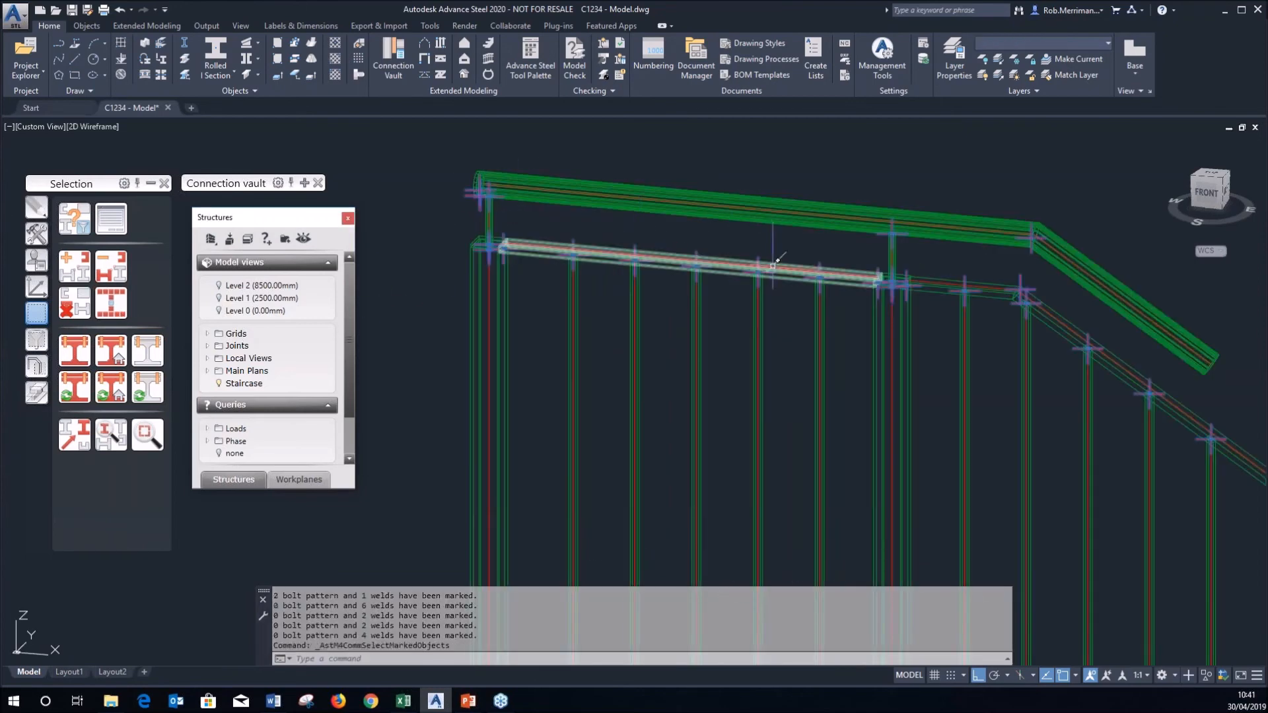
scroll(773, 265, down, 3)
scroll(911, 328, down, 2)
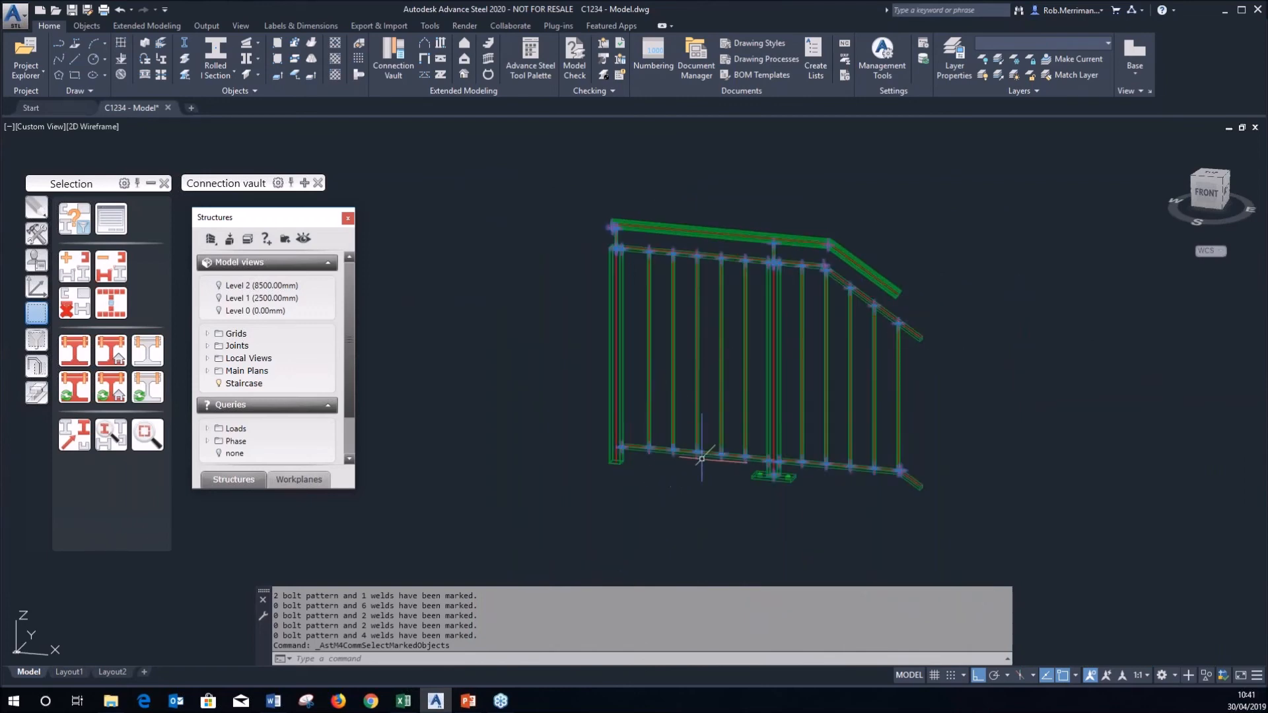
scroll(702, 458, up, 3)
scroll(870, 485, down, 5)
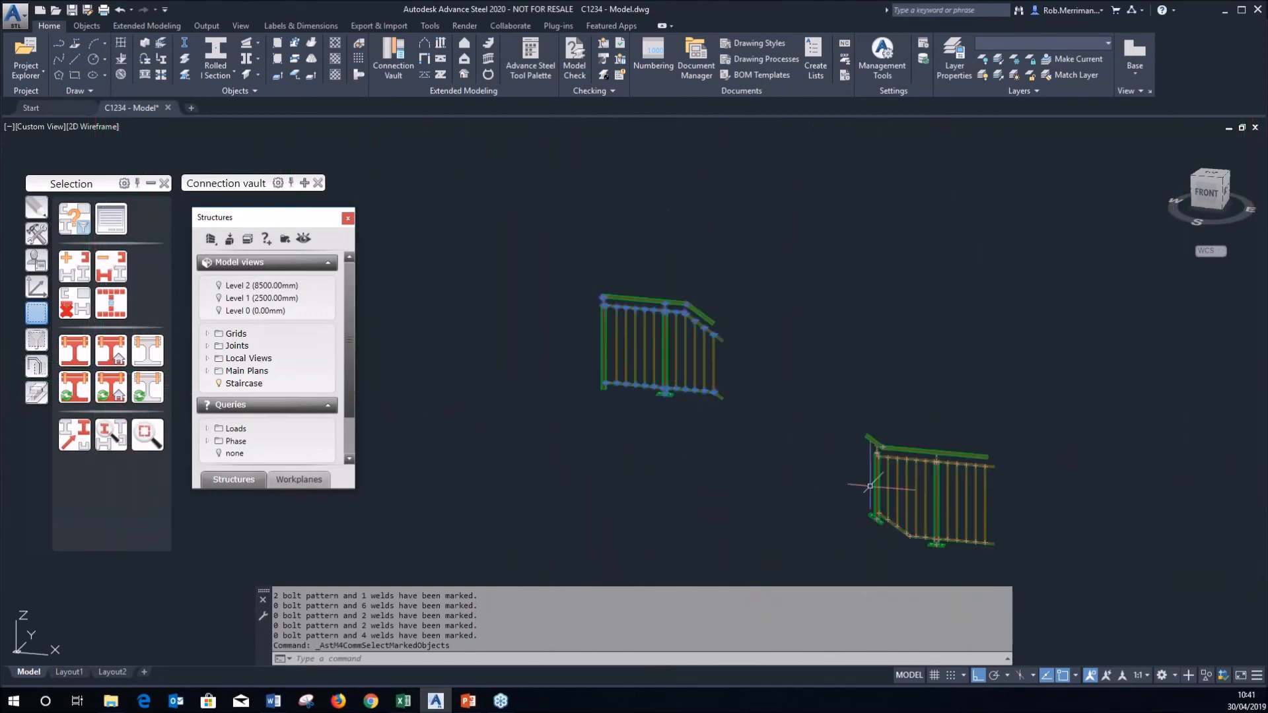
scroll(870, 485, up, 3)
scroll(828, 423, down, 1)
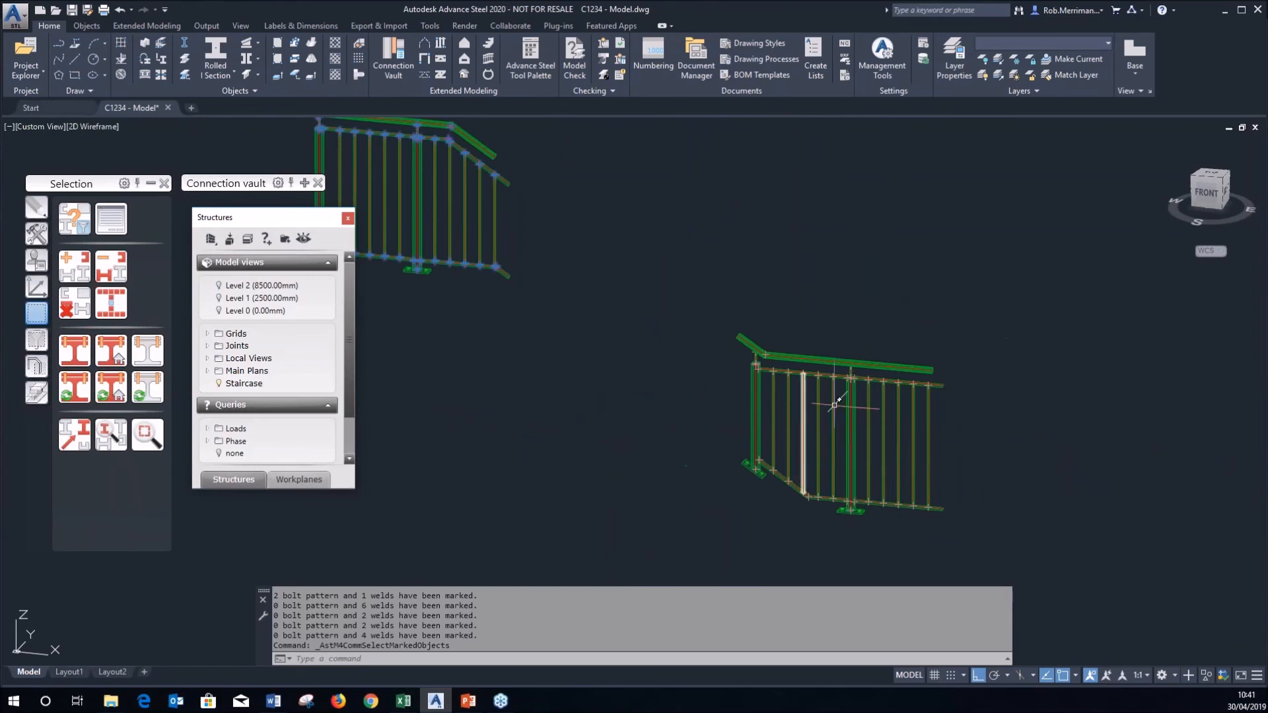
scroll(845, 400, down, 1)
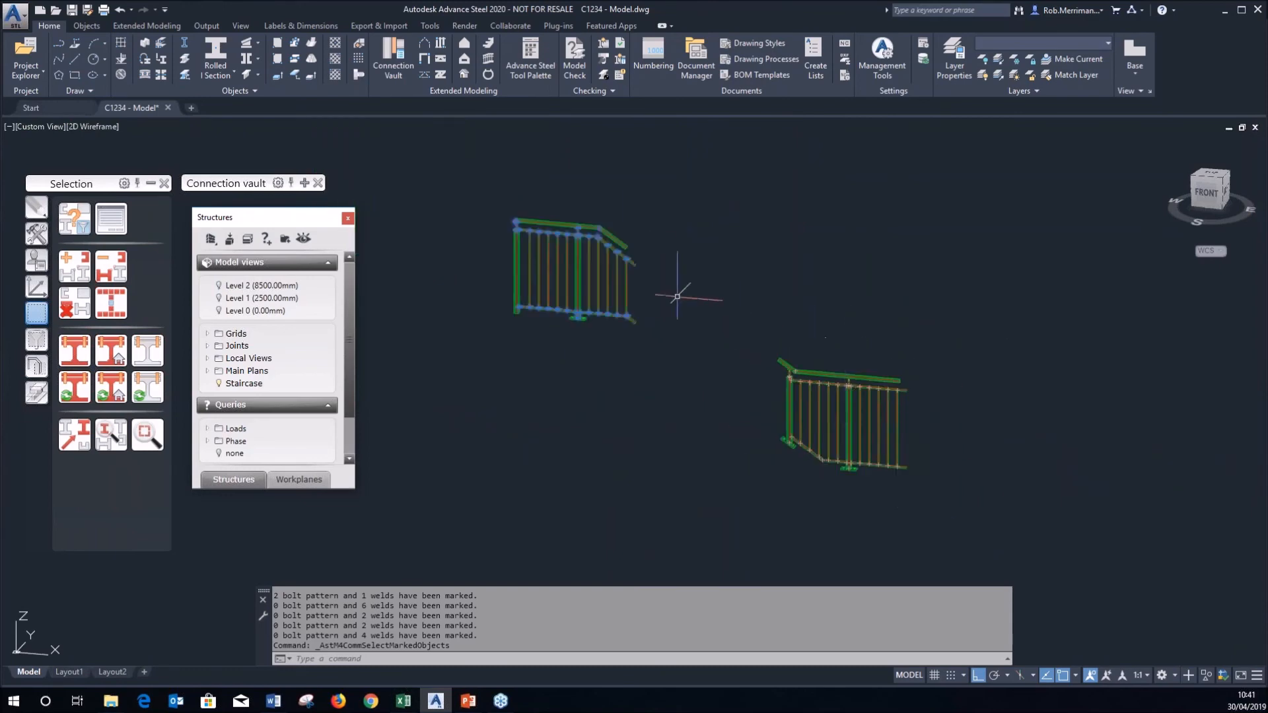
key(Escape)
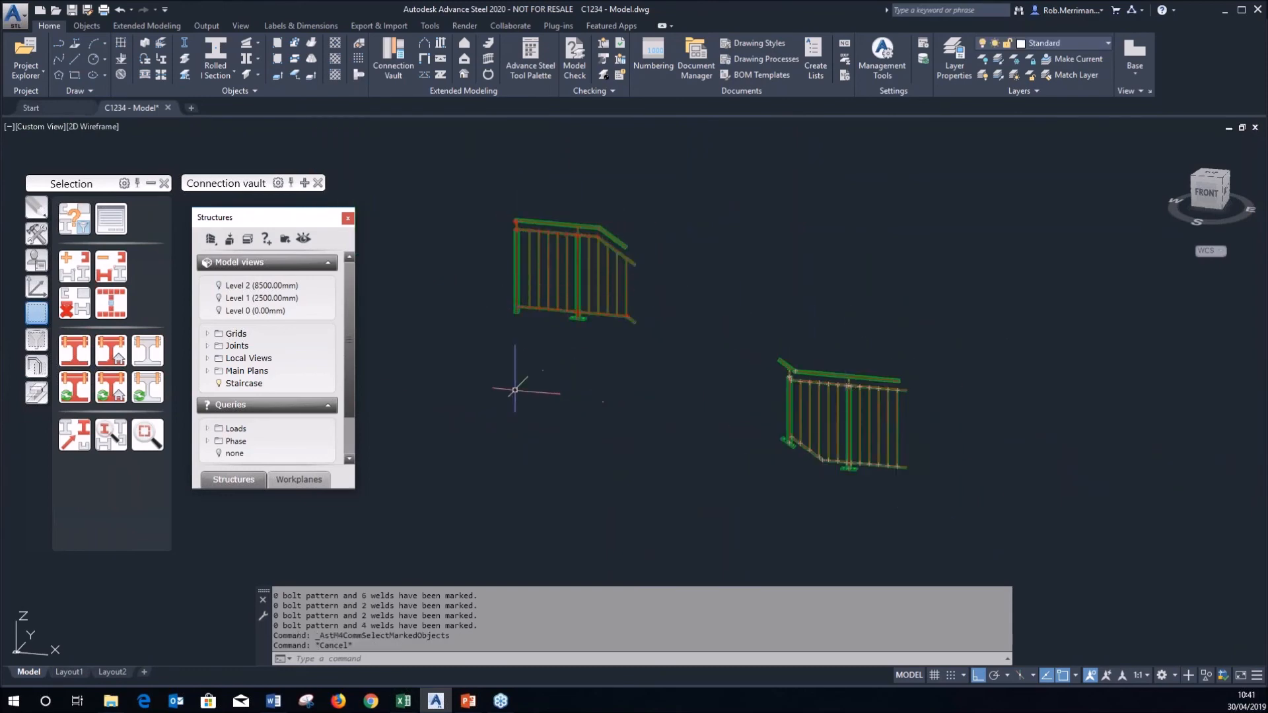
Clear the marking, mark the connecting elements of the whole lower railing panel, and select all marked objects.
click(154, 390)
click(968, 505)
click(763, 323)
key(Return)
click(117, 316)
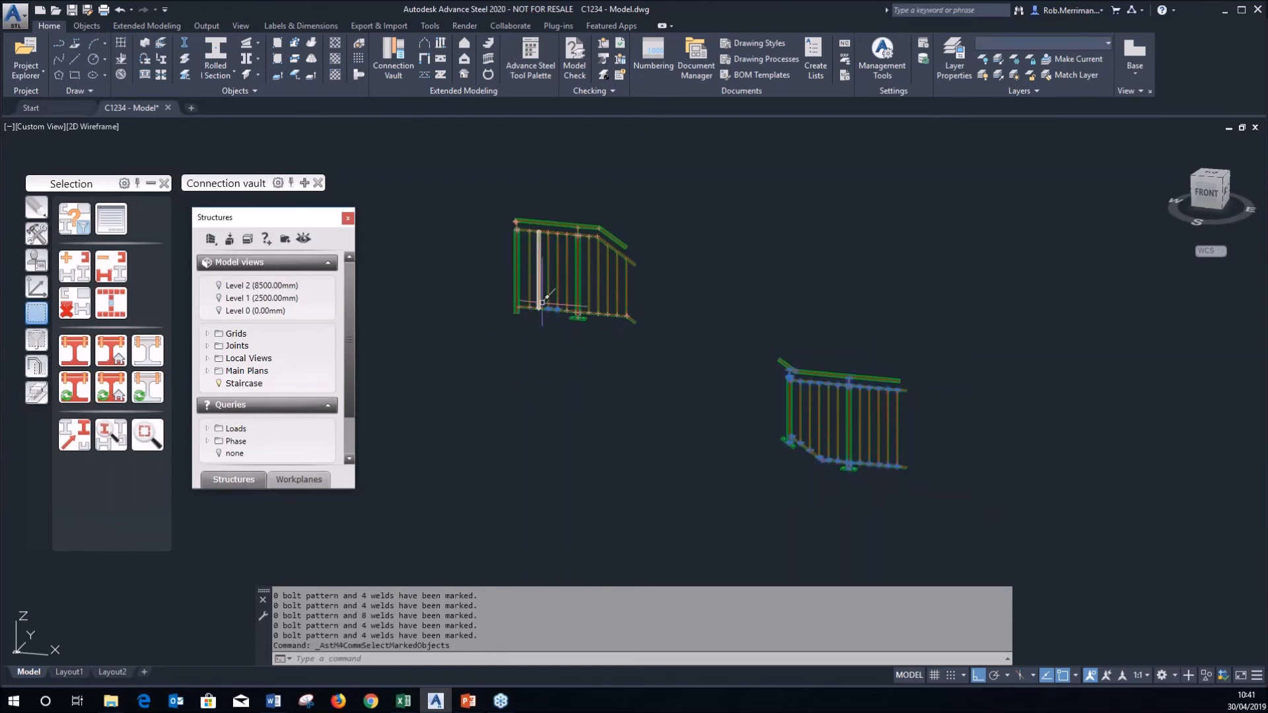
Search for the marked objects with arrows and examine the weld points flagged on the upper panel's bottom rail.
scroll(542, 300, up, 10)
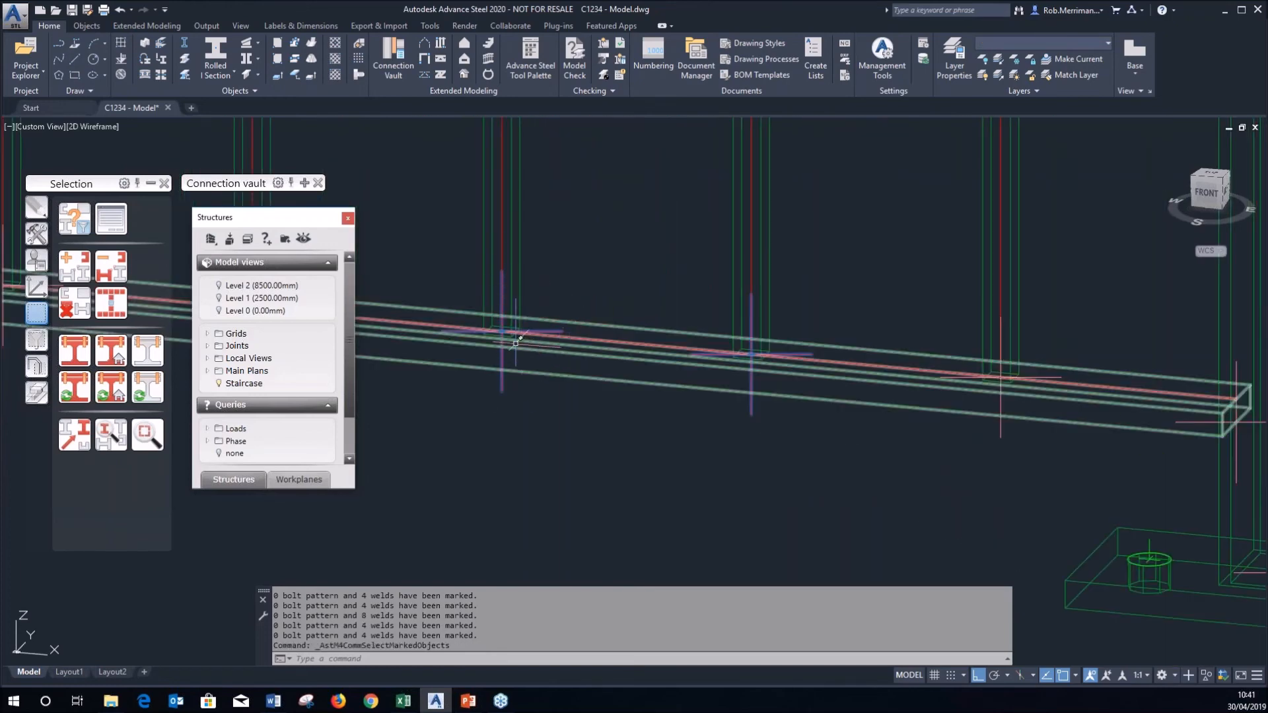
scroll(516, 343, down, 10)
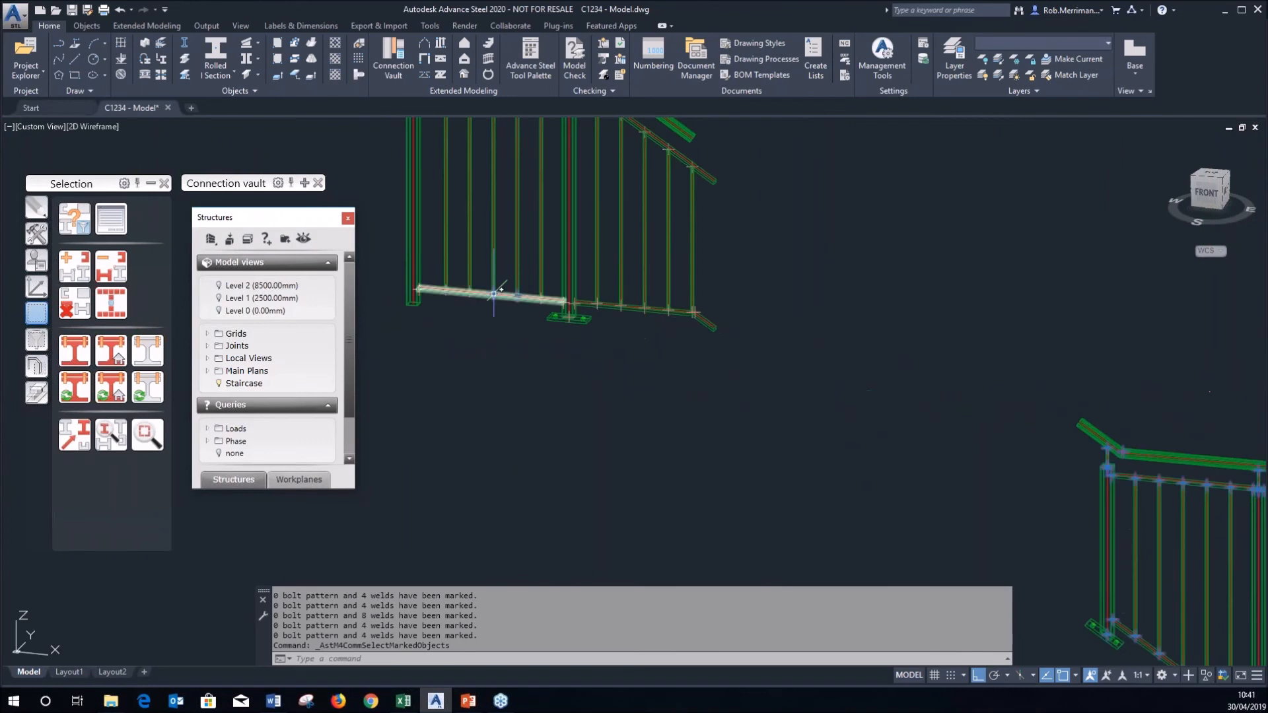
scroll(494, 292, down, 5)
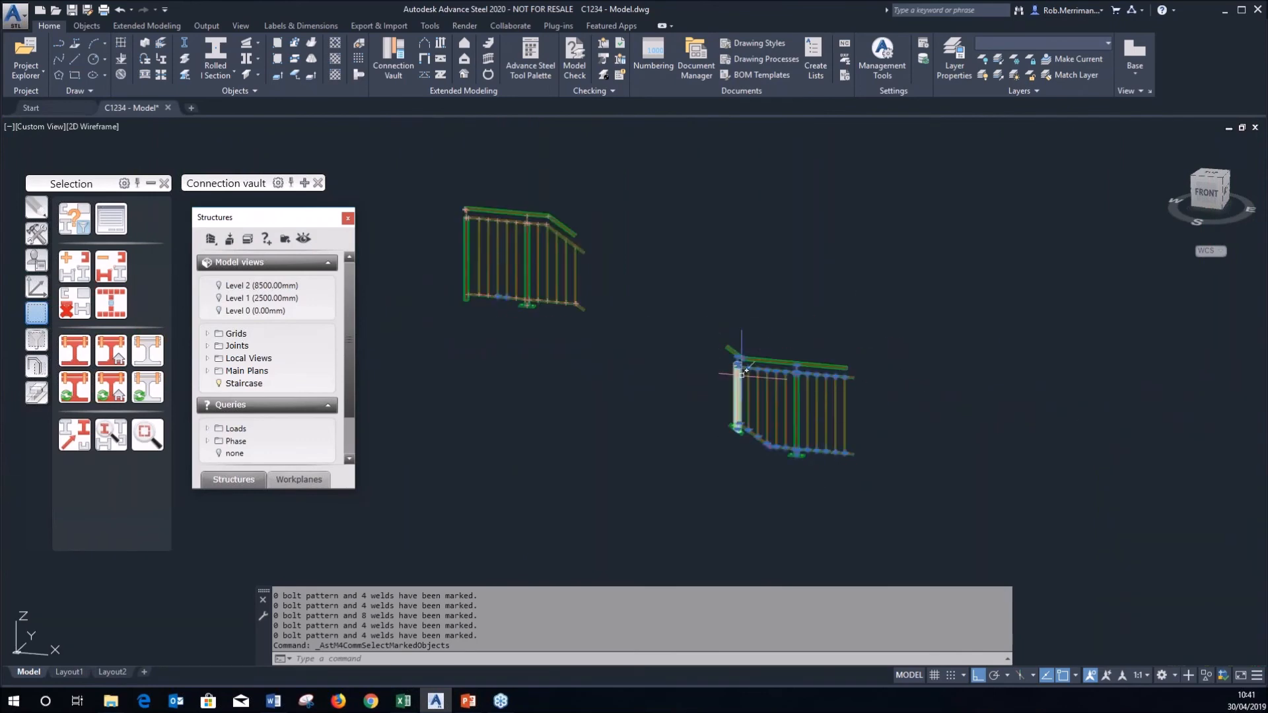
mouse_move(742, 373)
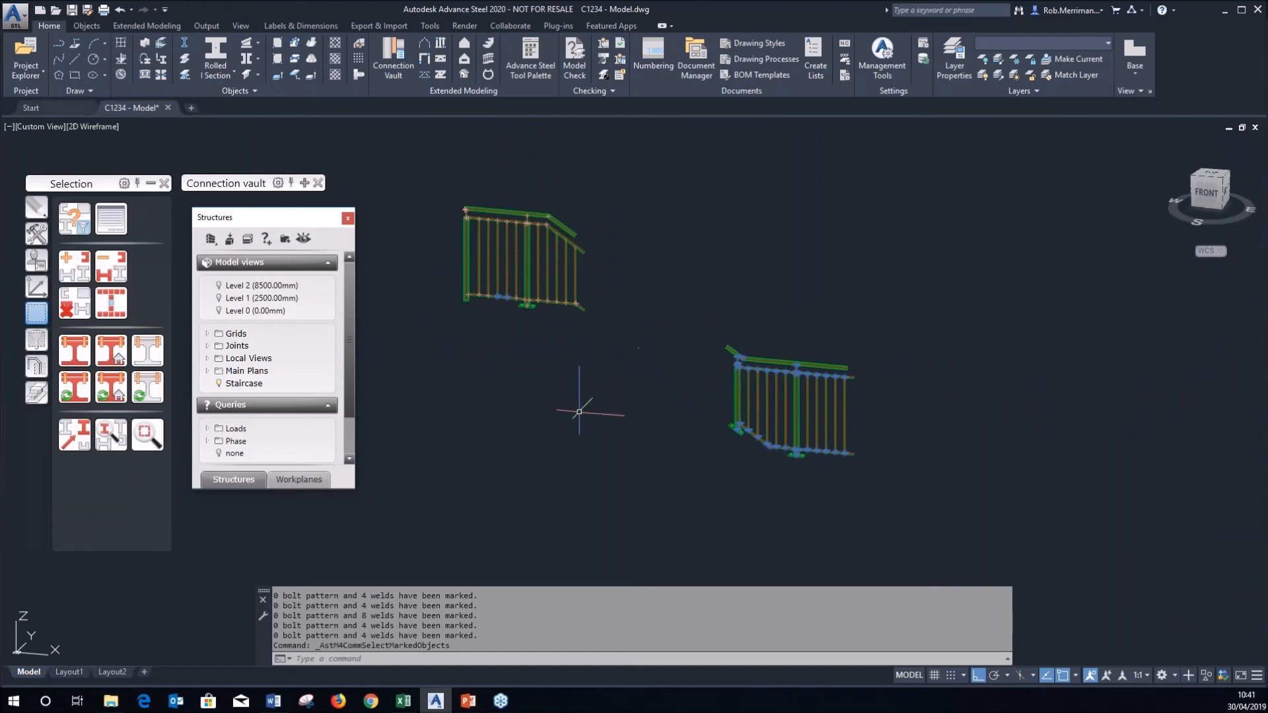
click(74, 433)
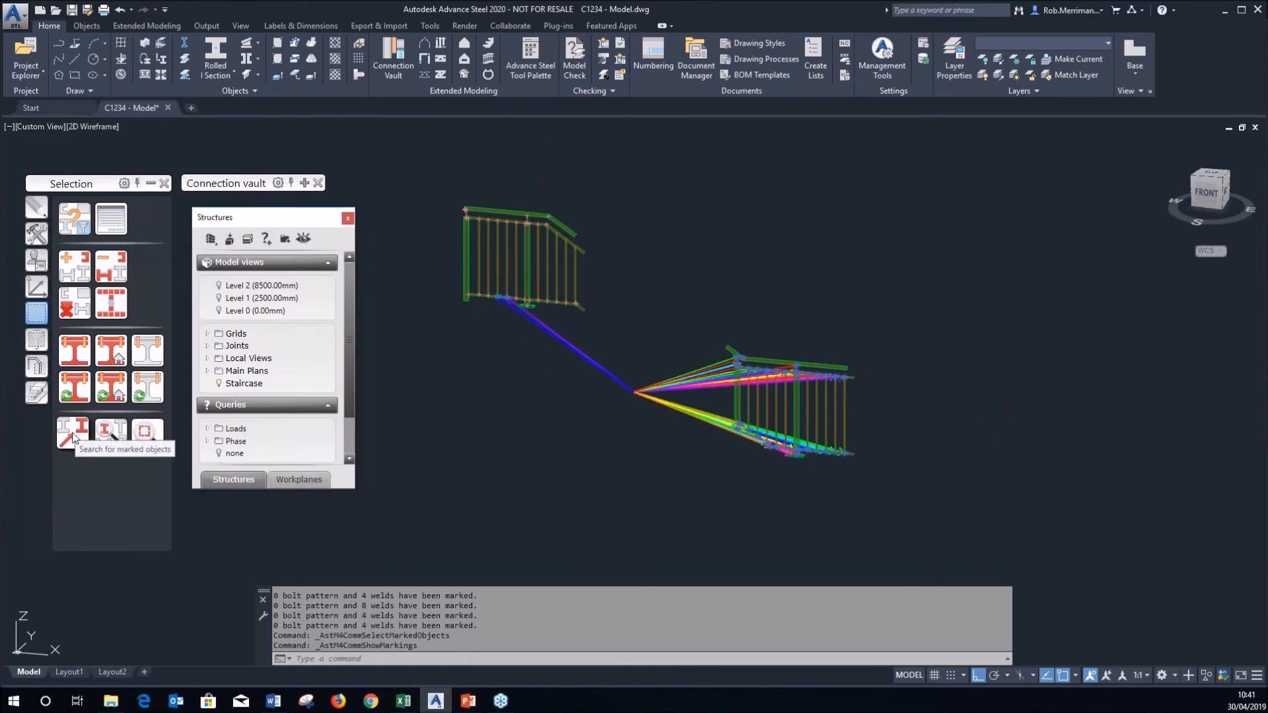
scroll(513, 301, up, 6)
click(512, 301)
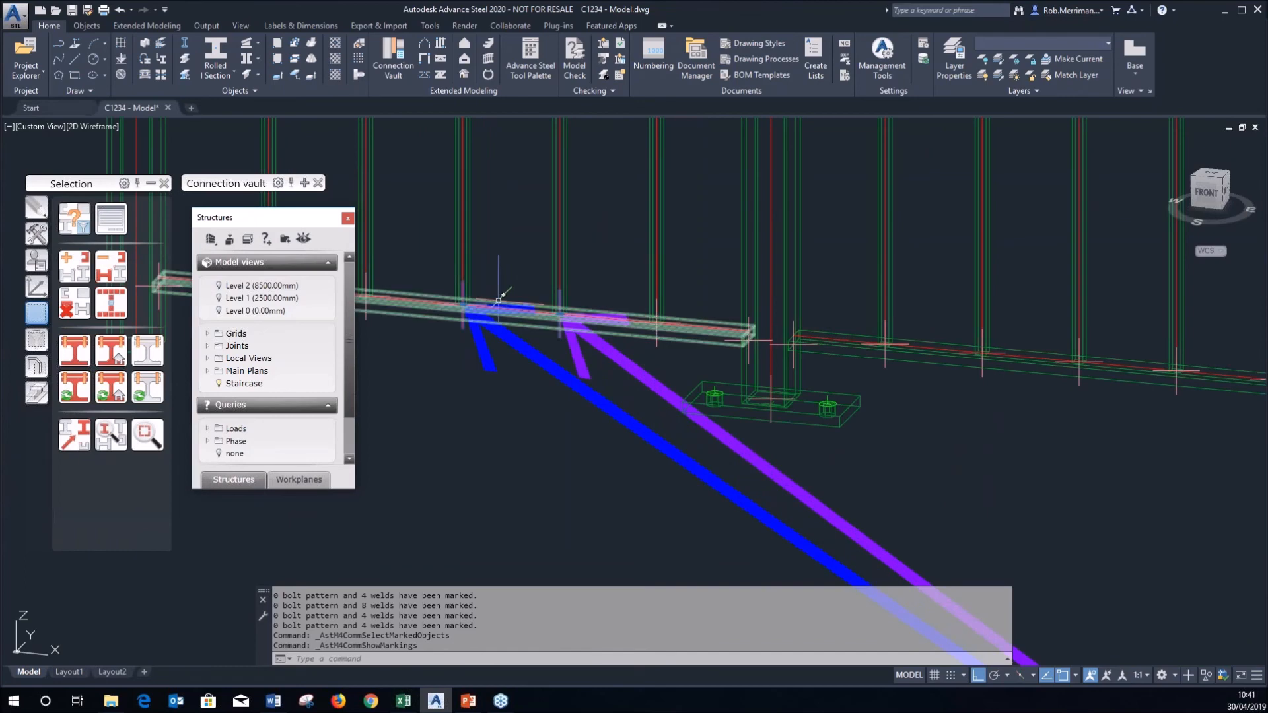
key(Escape)
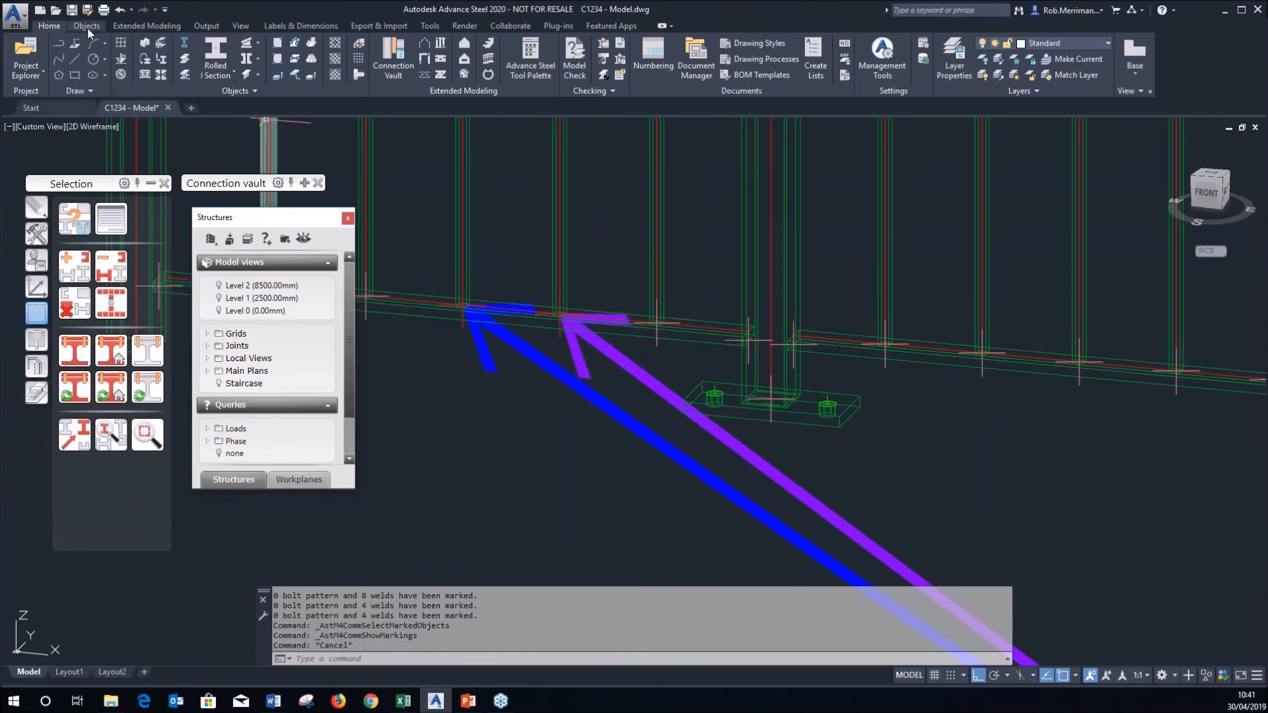
Disconnect the two flagged welds on the upper panel's bottom rail from all parts of the lower railing panel.
click(87, 26)
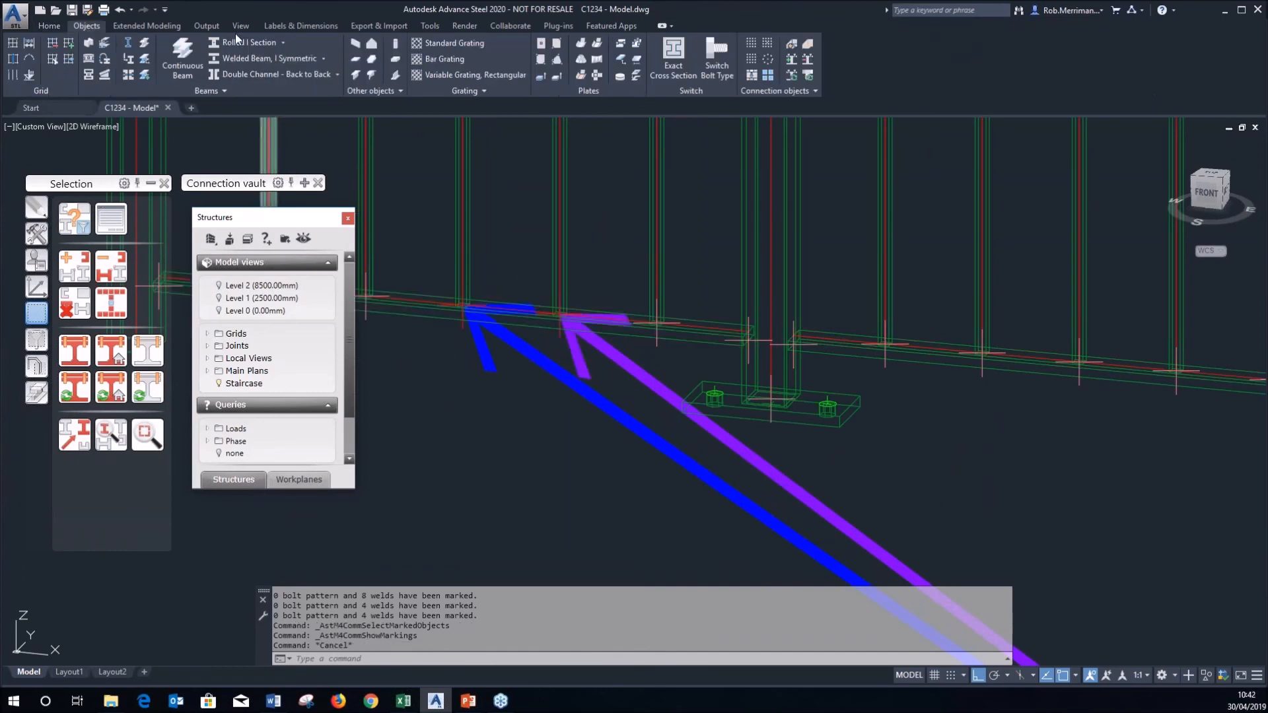
click(808, 64)
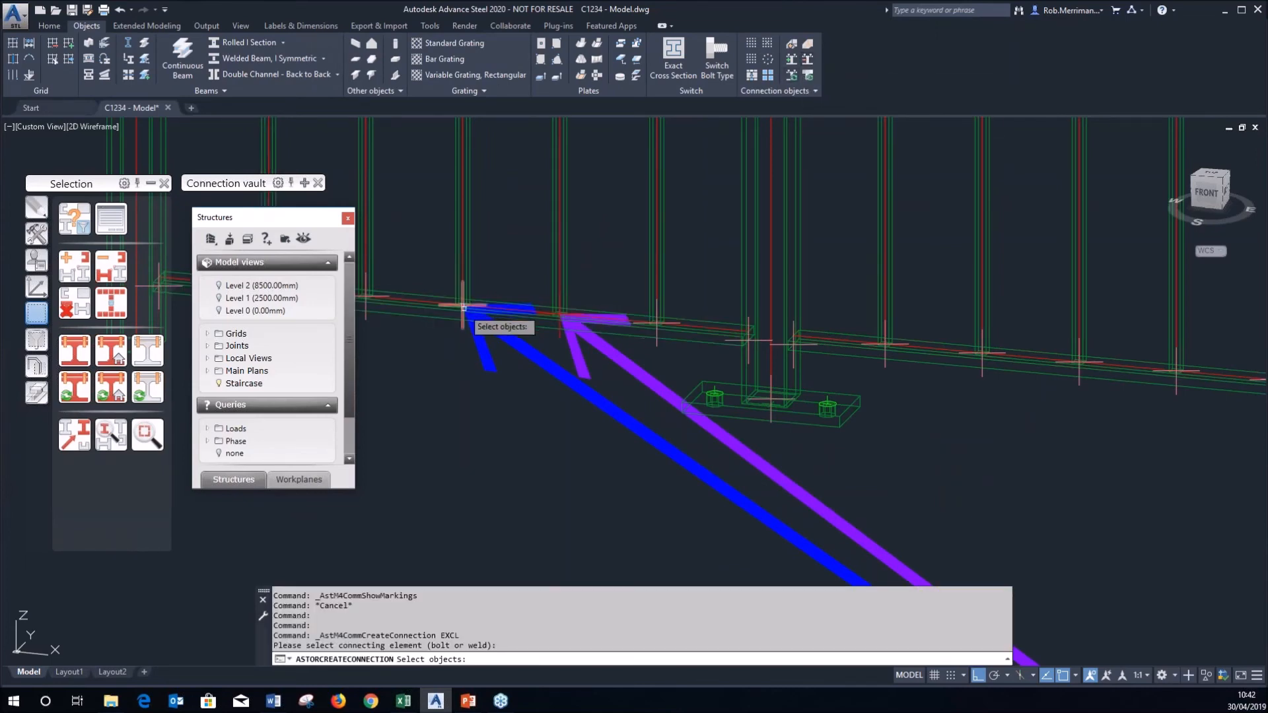
click(464, 307)
click(558, 331)
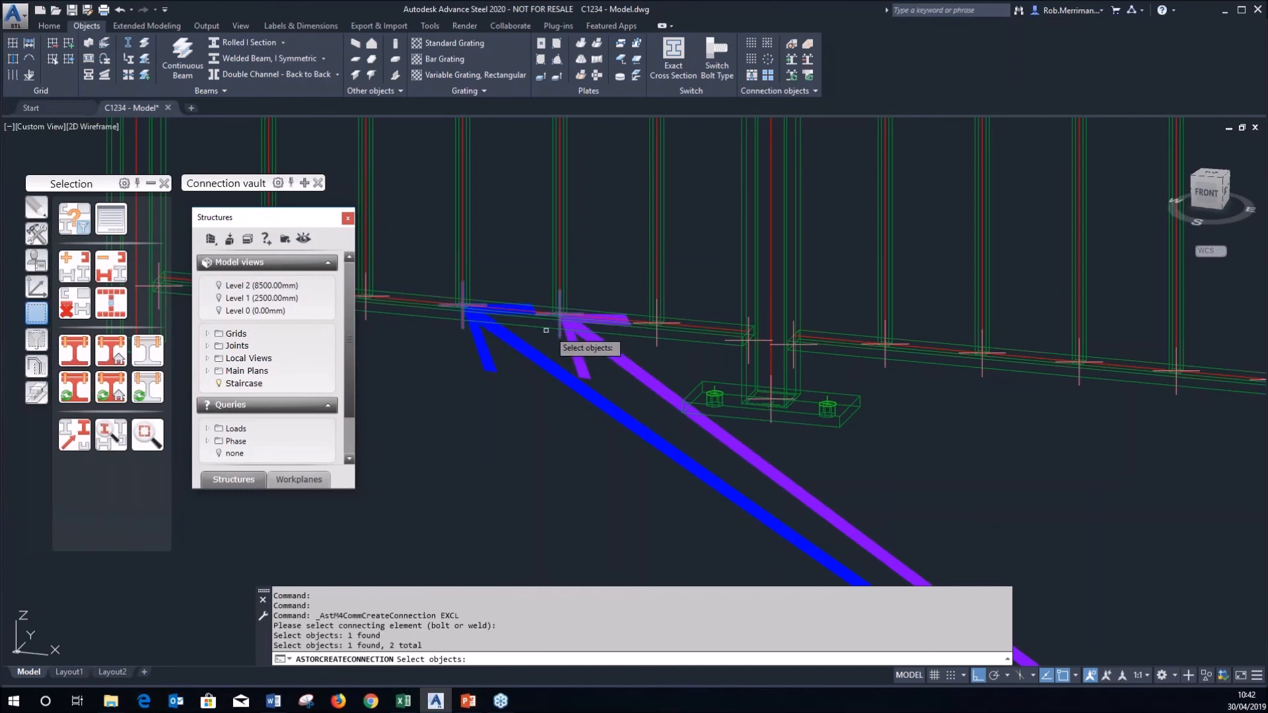
scroll(558, 331, down, 2)
key(Return)
scroll(548, 320, down, 4)
click(669, 254)
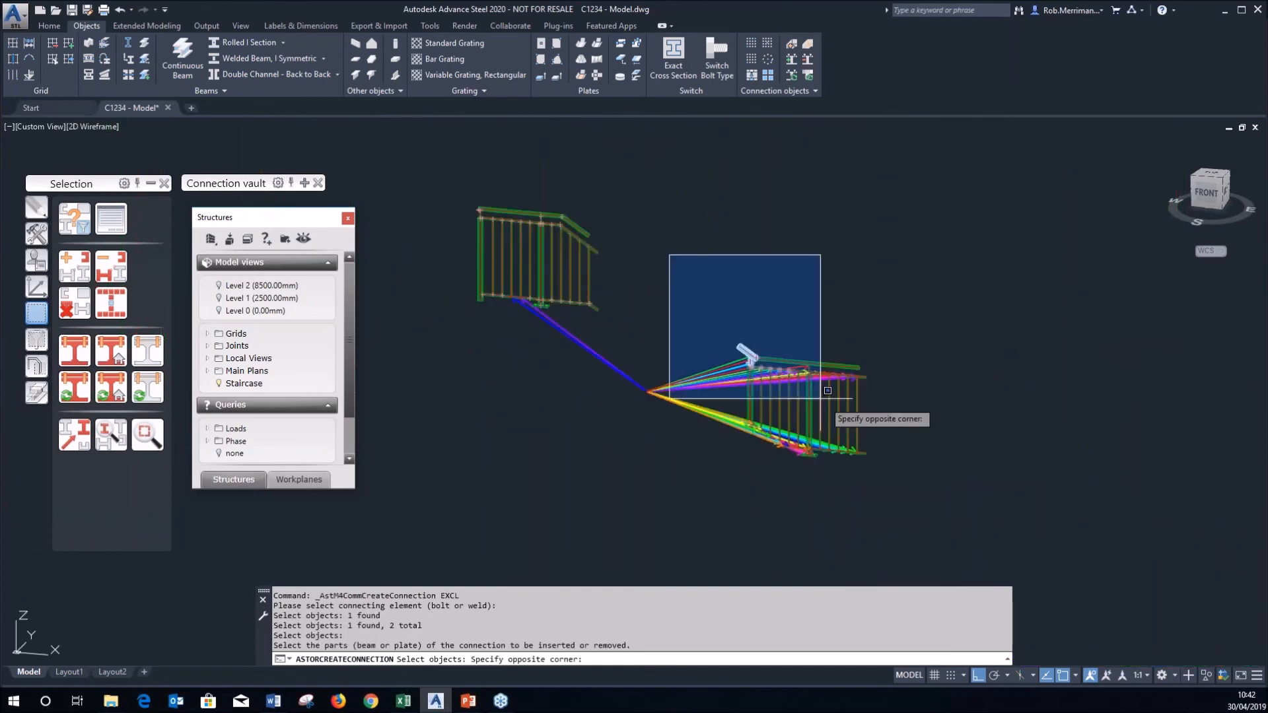
click(959, 503)
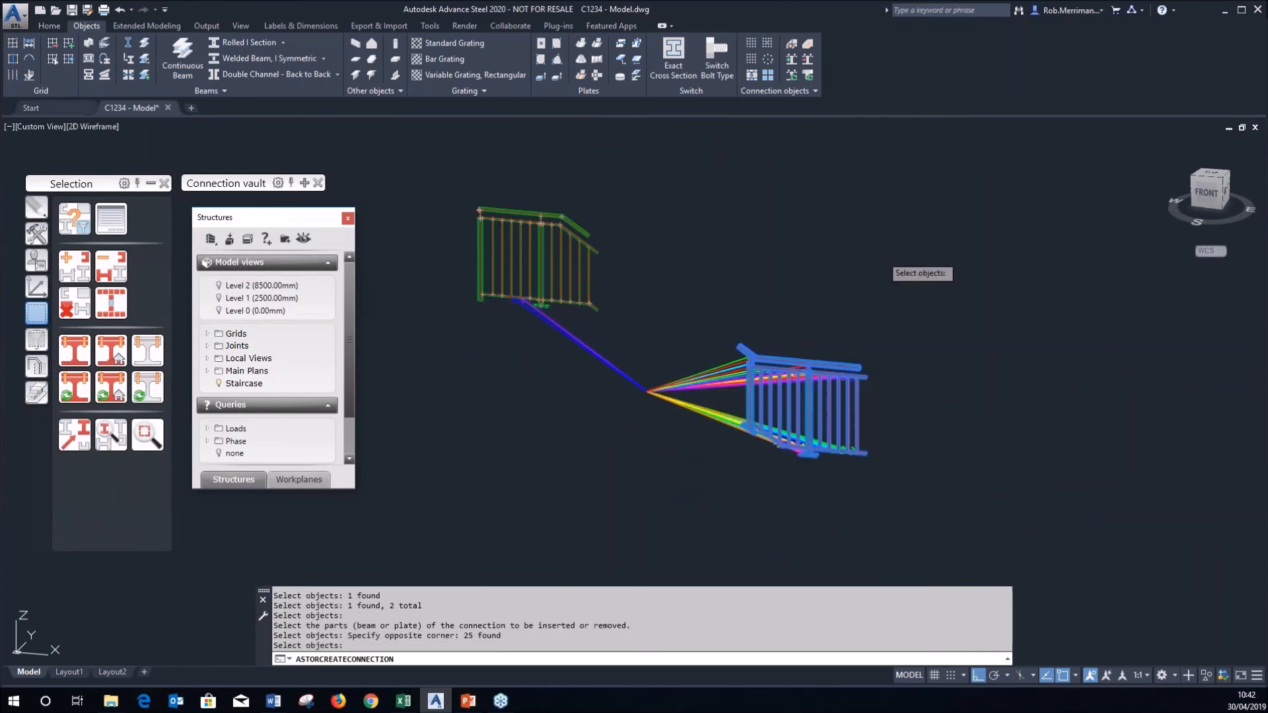
key(Return)
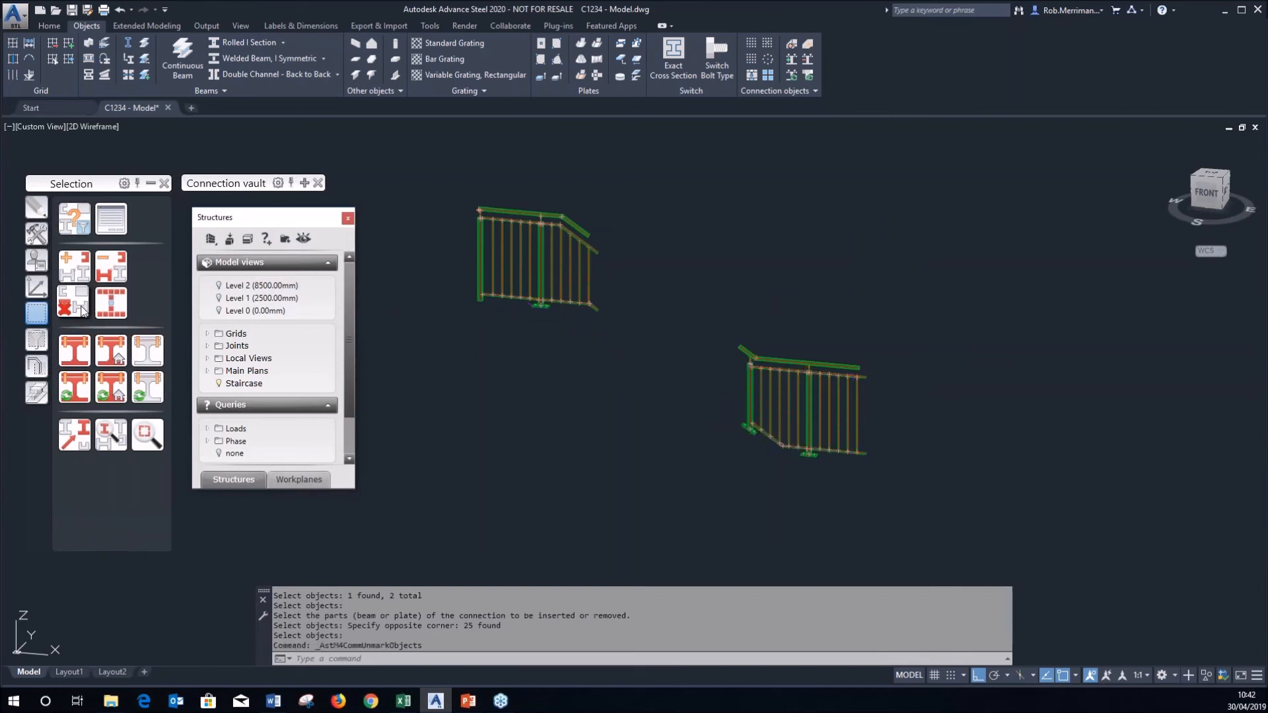
Display the shop-connected assembly of the upper railing panel and that of the lower one, clearing the previous marking each time.
click(111, 387)
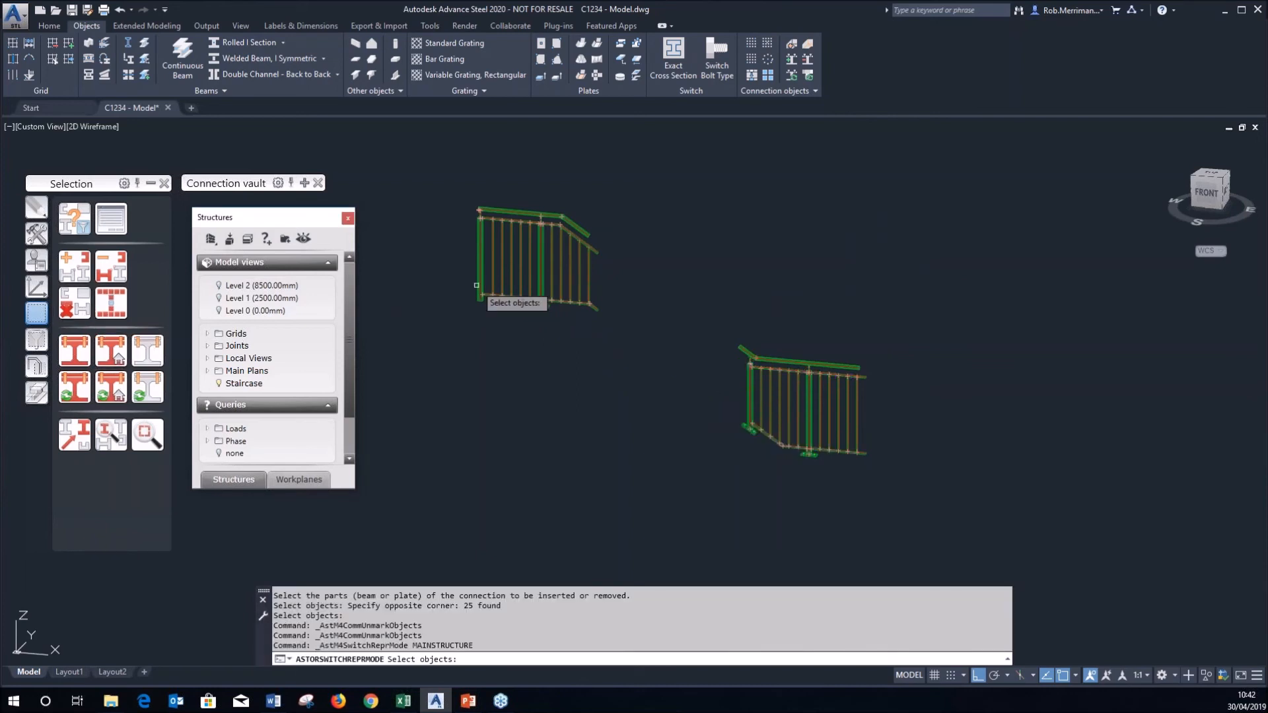
click(494, 245)
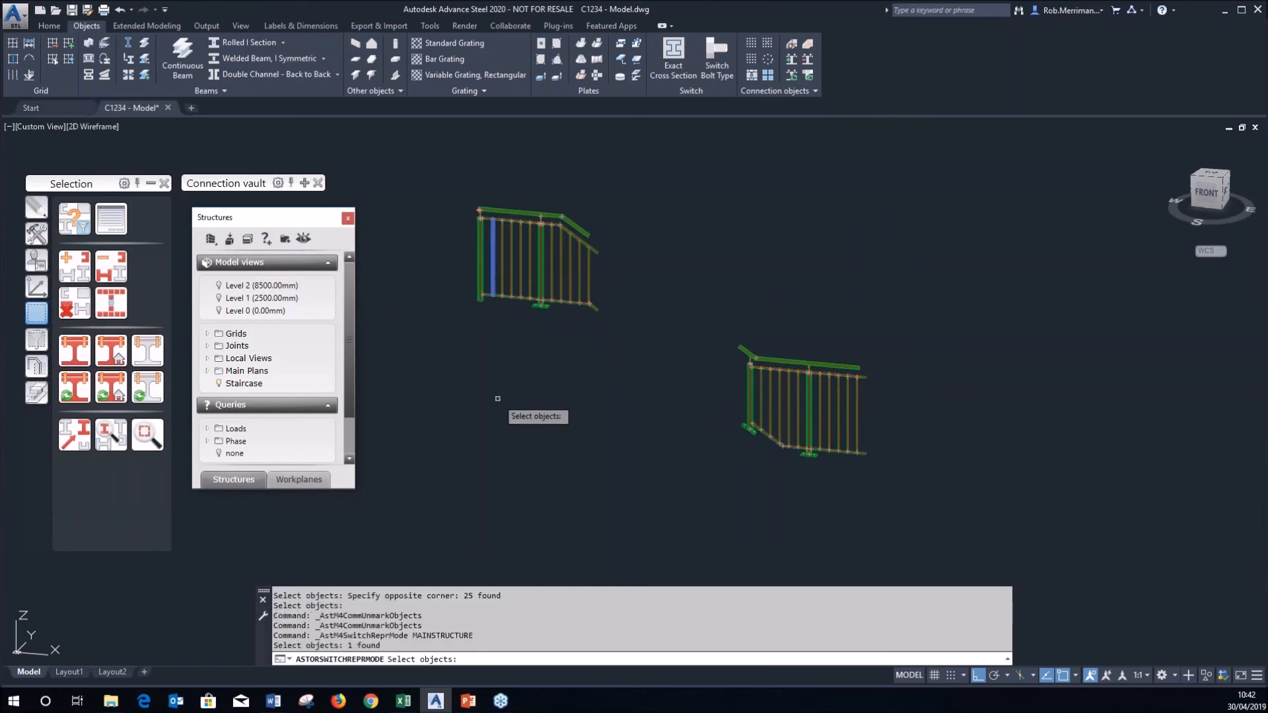
key(Return)
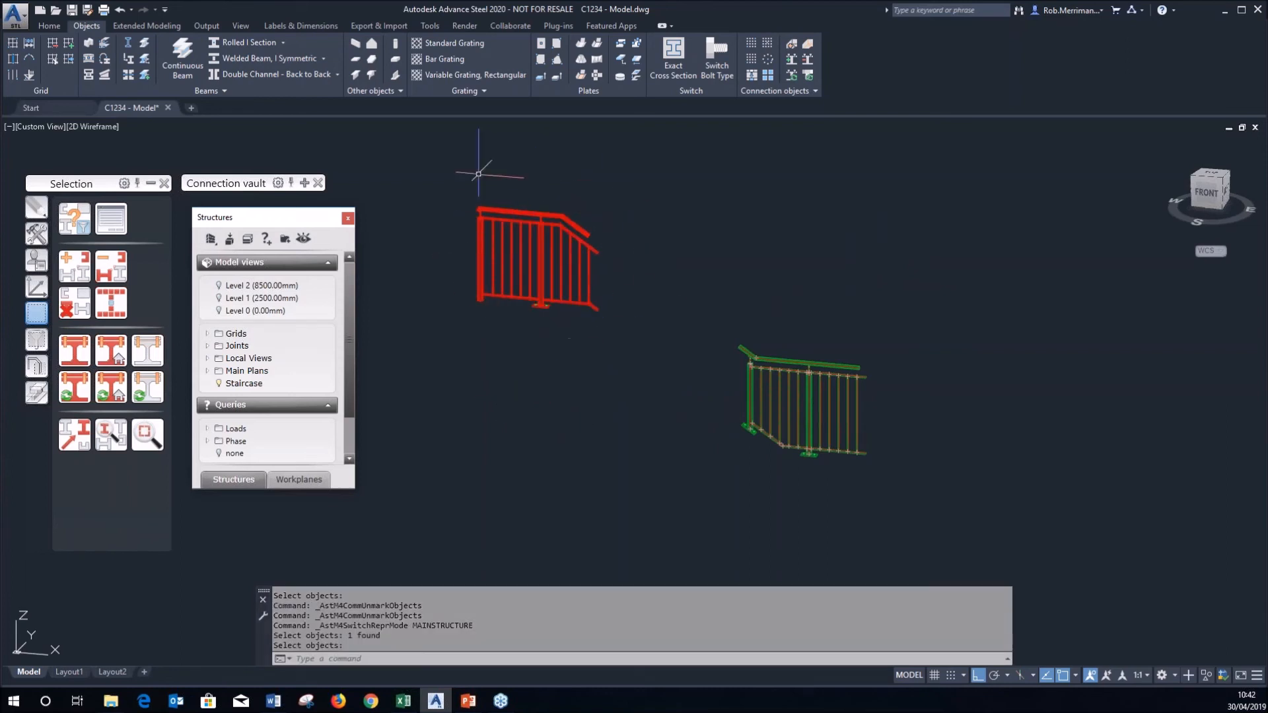
click(147, 387)
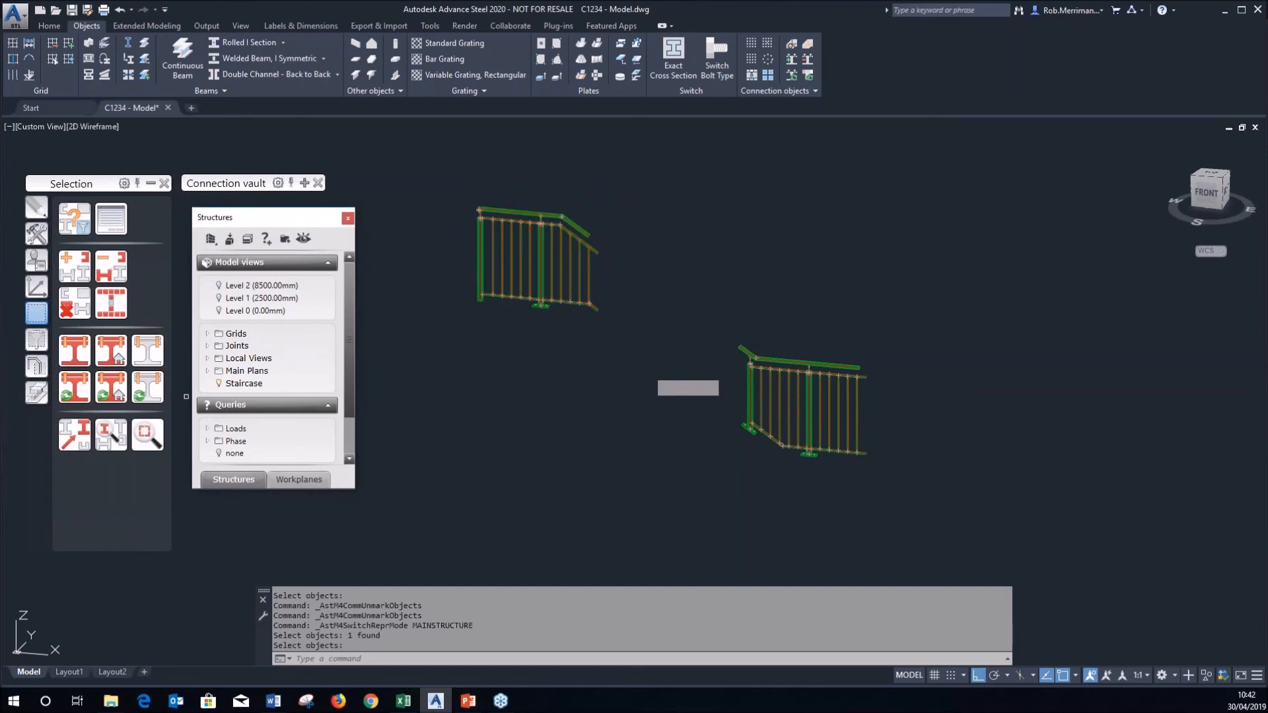
click(763, 395)
key(Return)
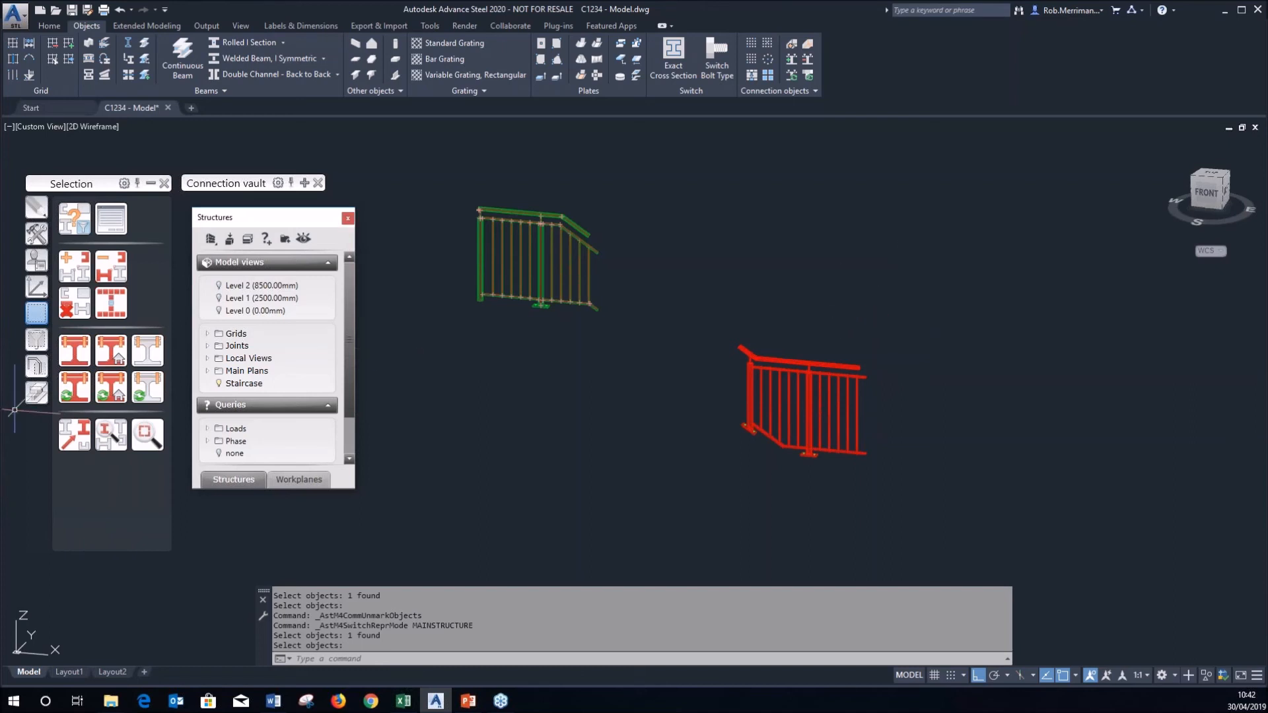
Show all objects of the model again and clear the marking from the lower railing panel.
key(alt+Tab)
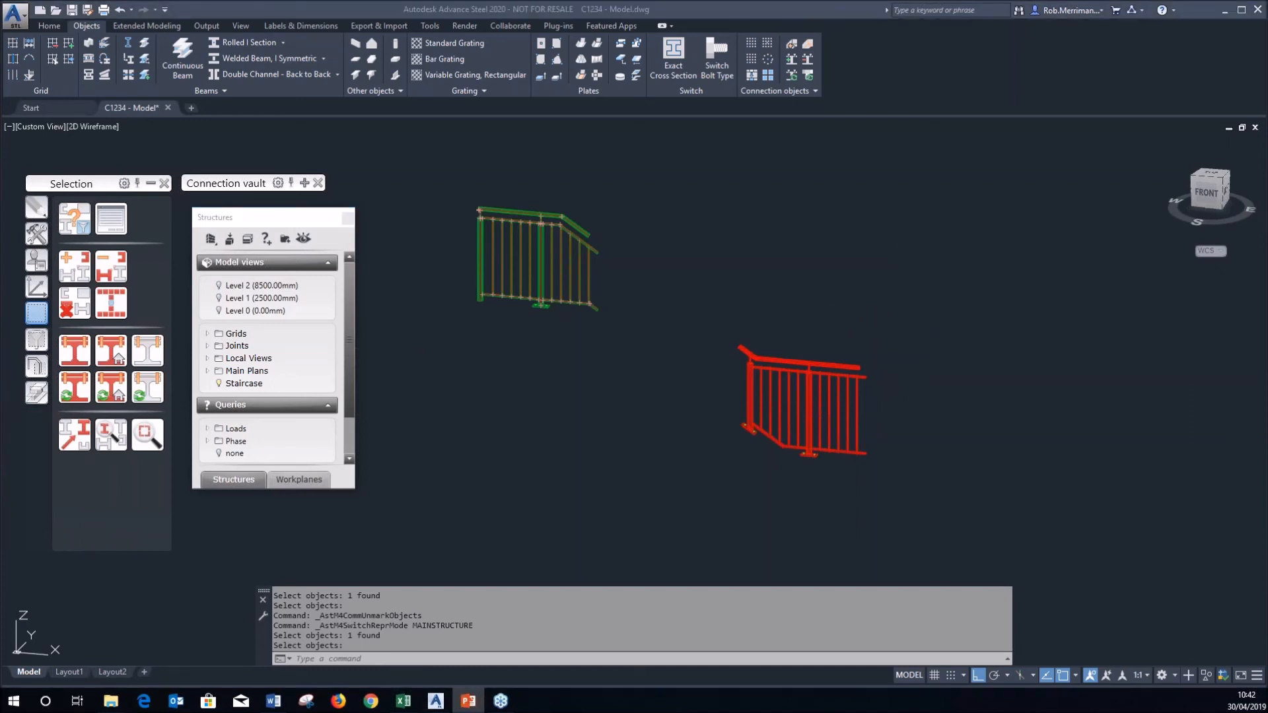
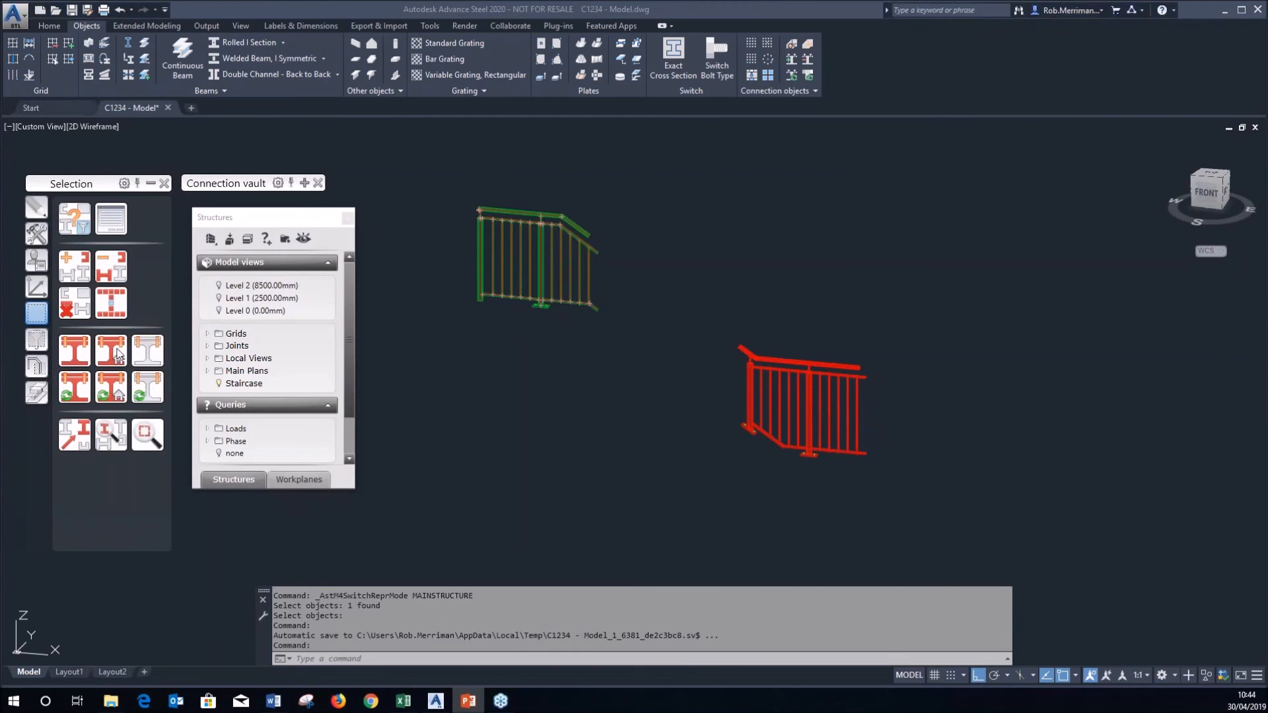
click(75, 314)
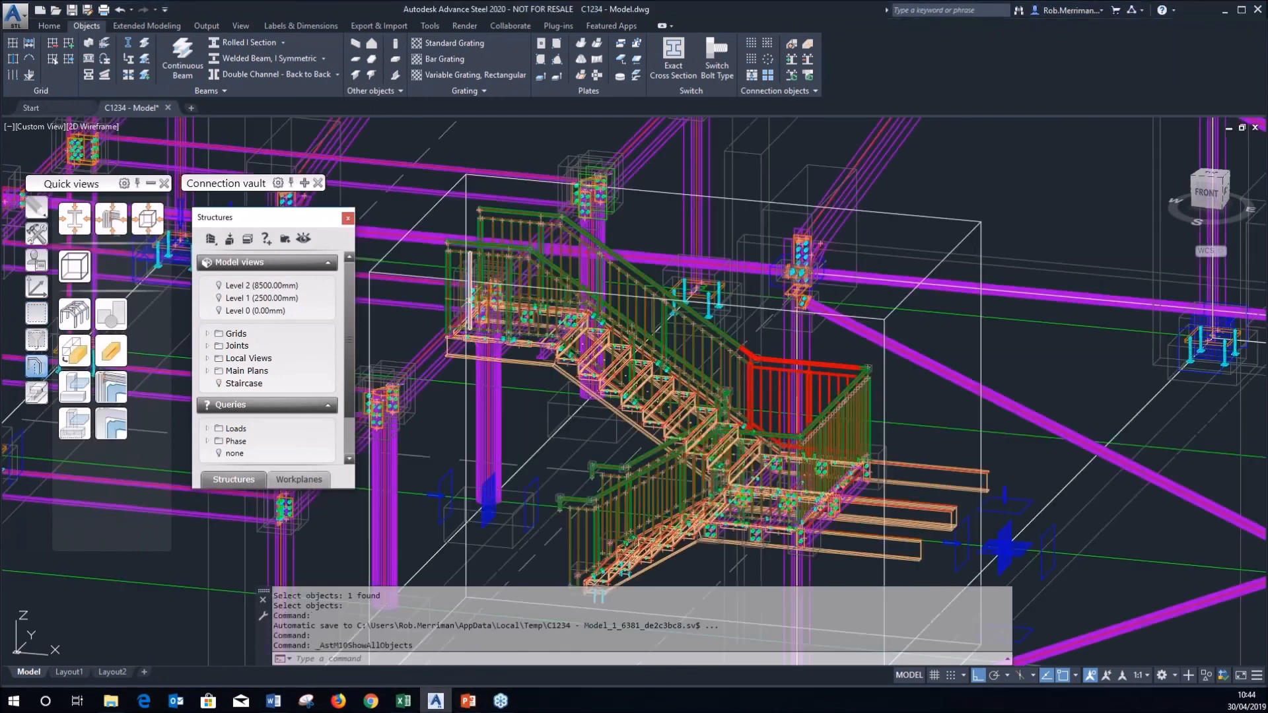
click(38, 314)
click(72, 308)
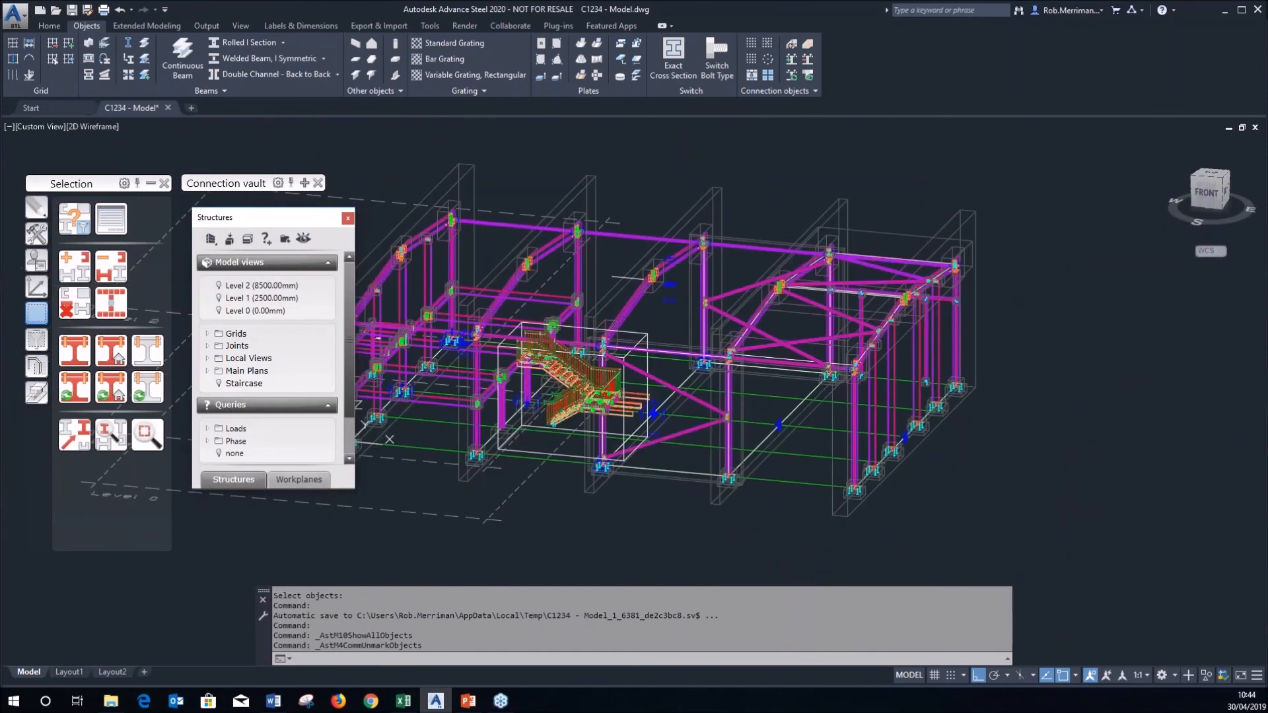
shift+middle_drag(818, 323, 972, 342)
scroll(766, 379, down, 3)
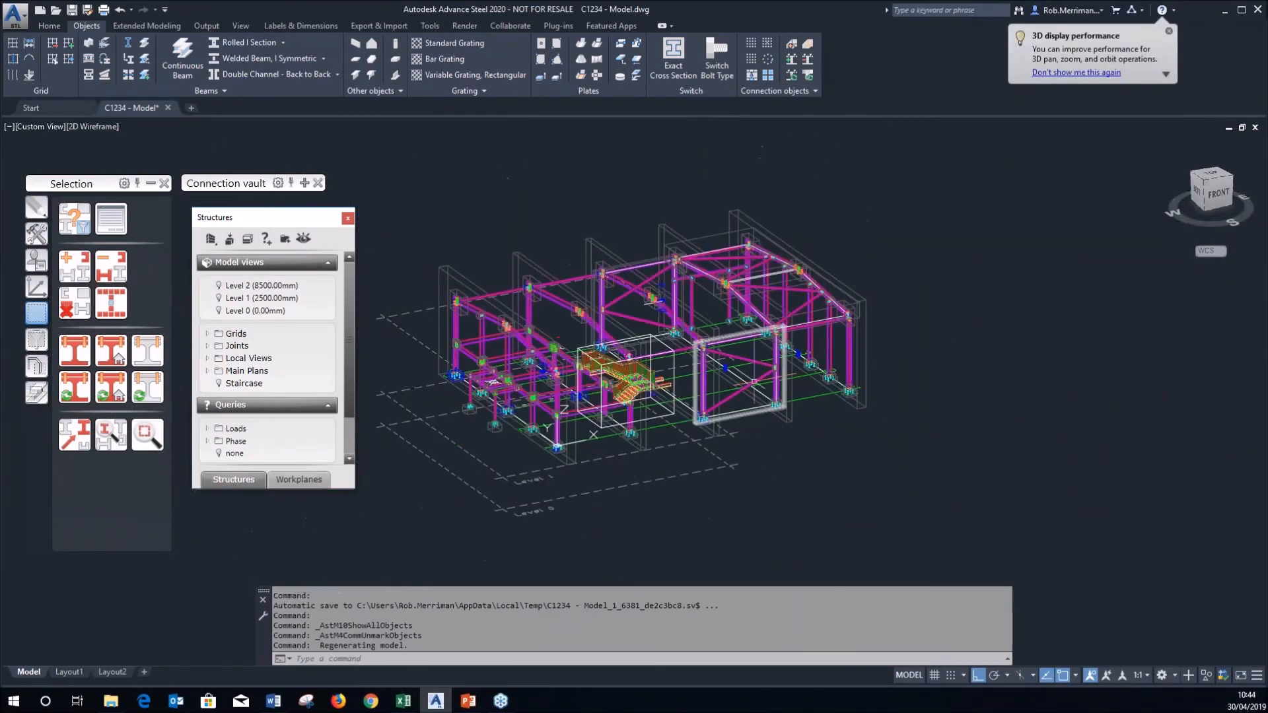
Select the dashed level planes around the building and hide them from the model view.
click(586, 479)
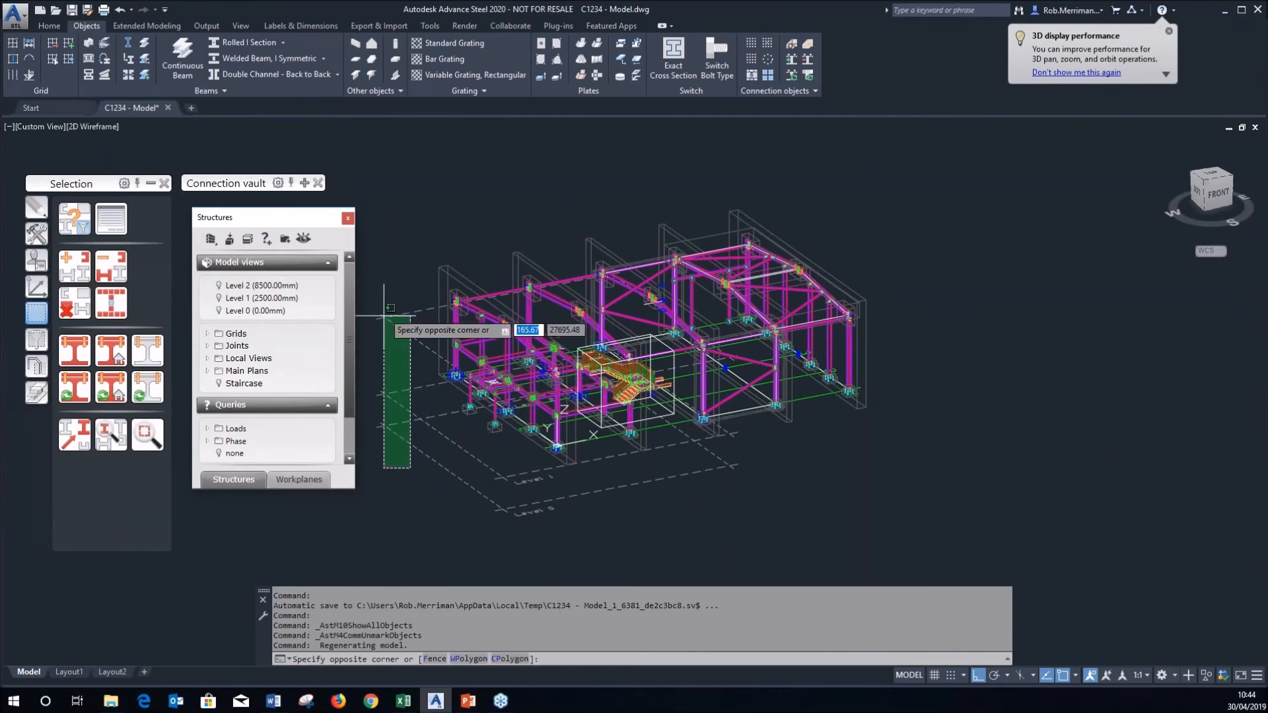
click(36, 340)
click(37, 365)
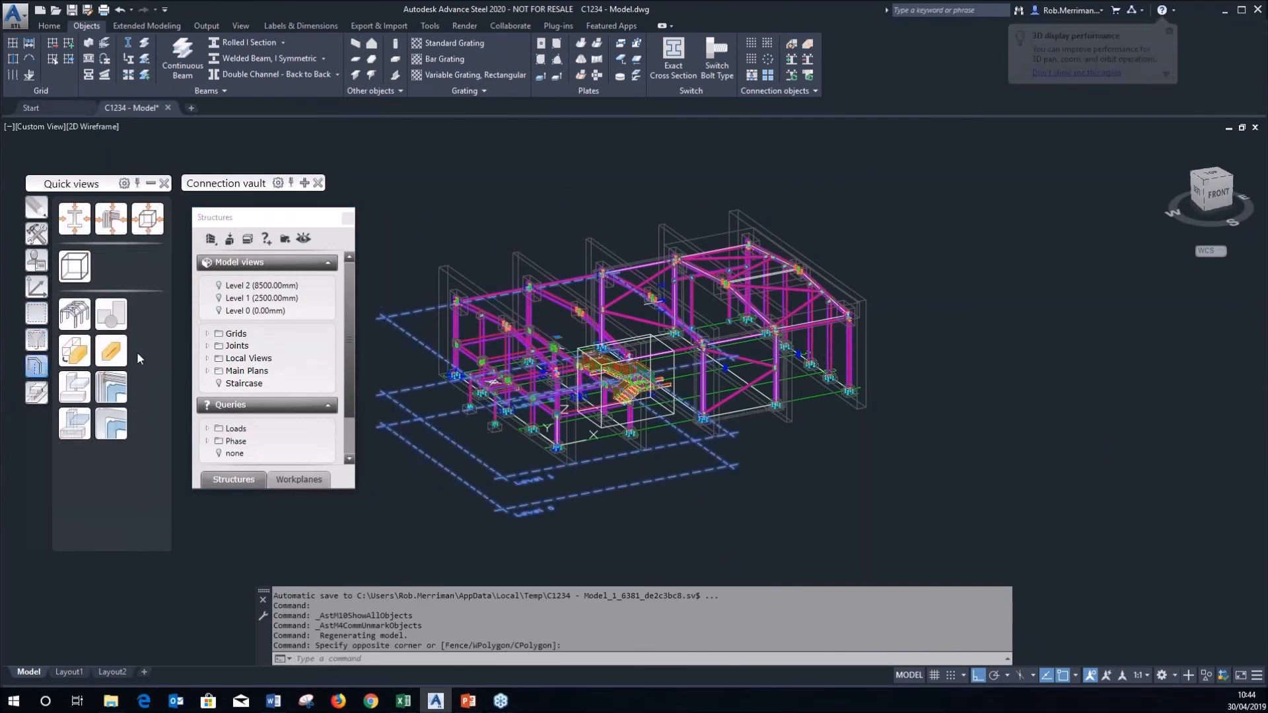
click(74, 387)
Run the Advance Steel audit on the model with the option to fix any detected errors set to Yes.
click(49, 26)
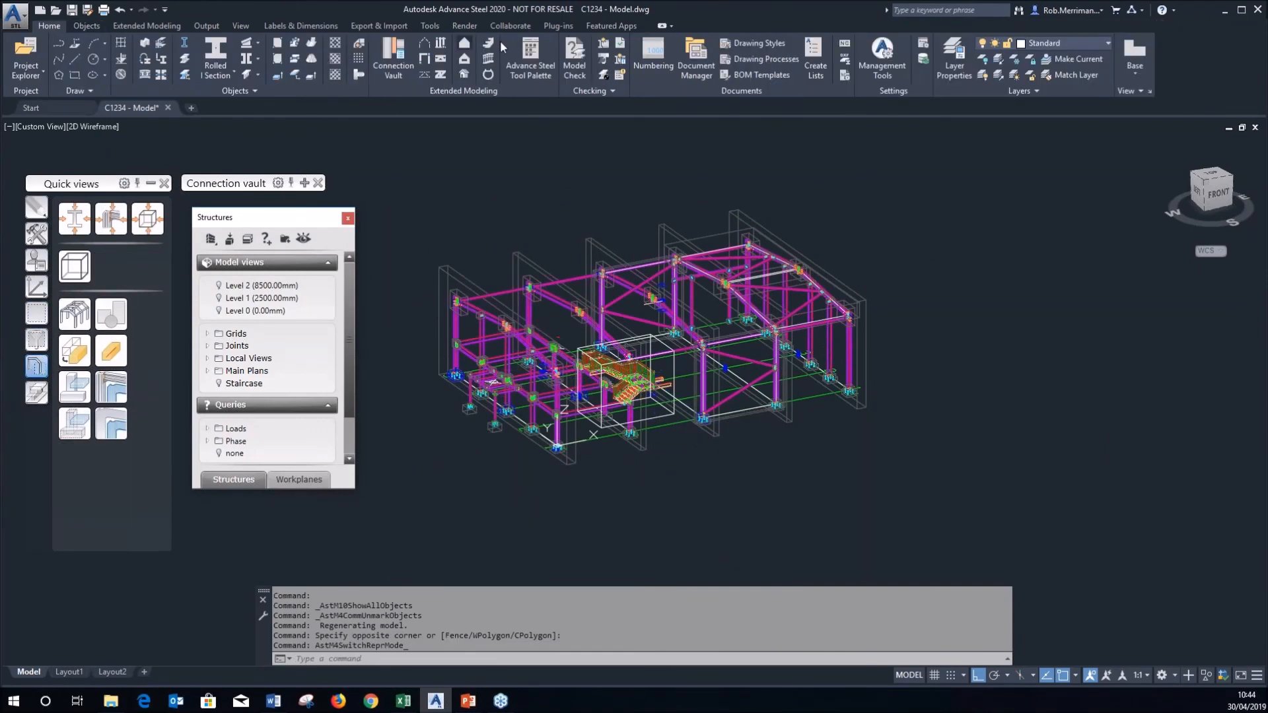
click(620, 45)
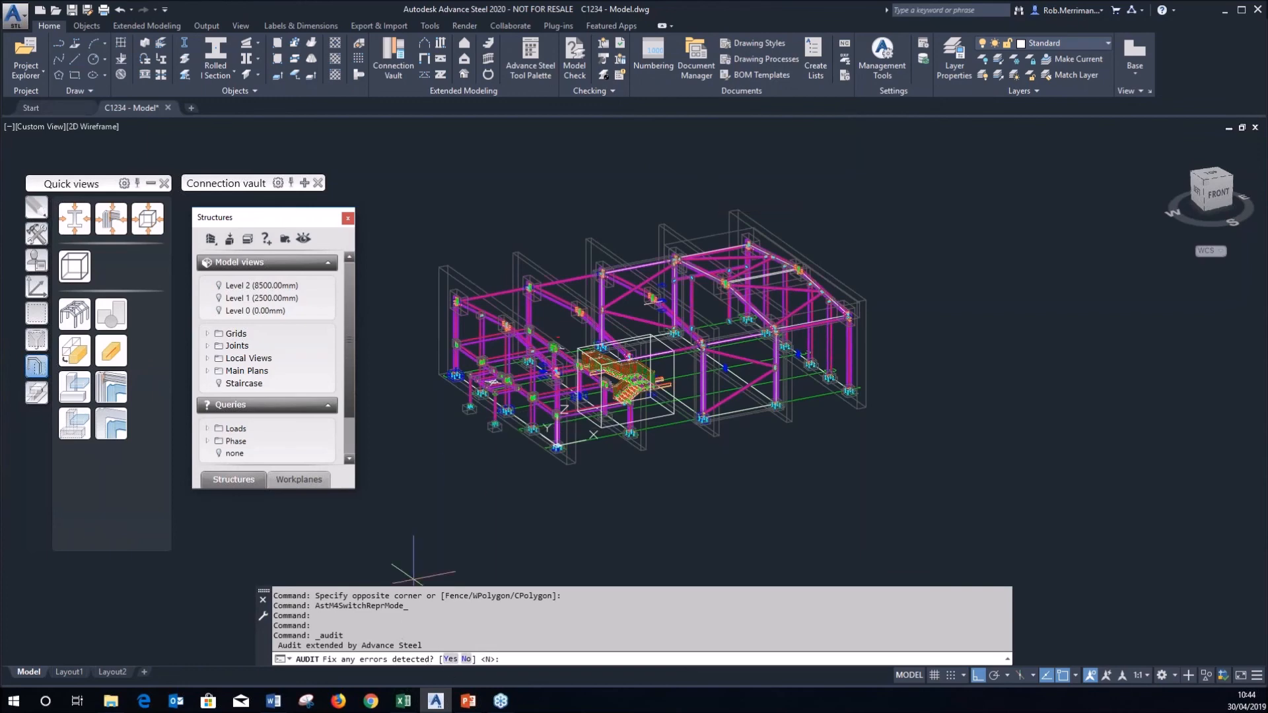
click(450, 659)
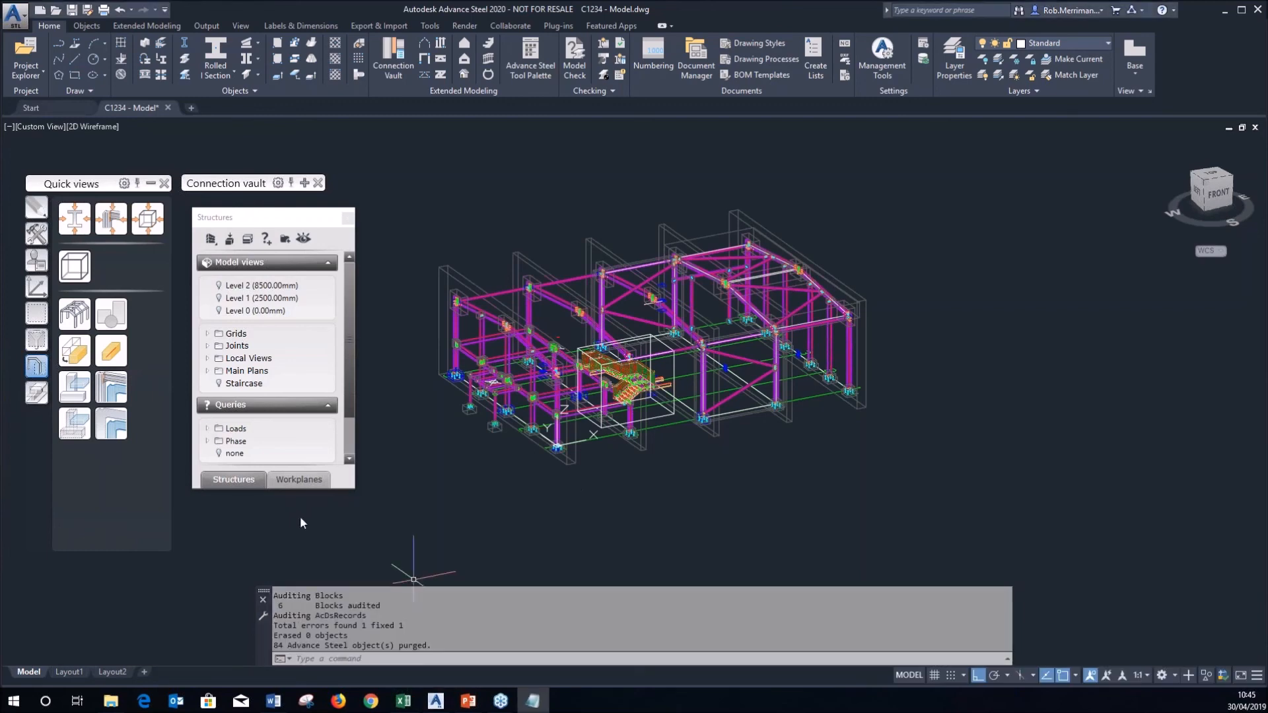
Examine the list of corrected model errors in the AstEditLog.txt audit log in Notepad, then close the log.
click(531, 709)
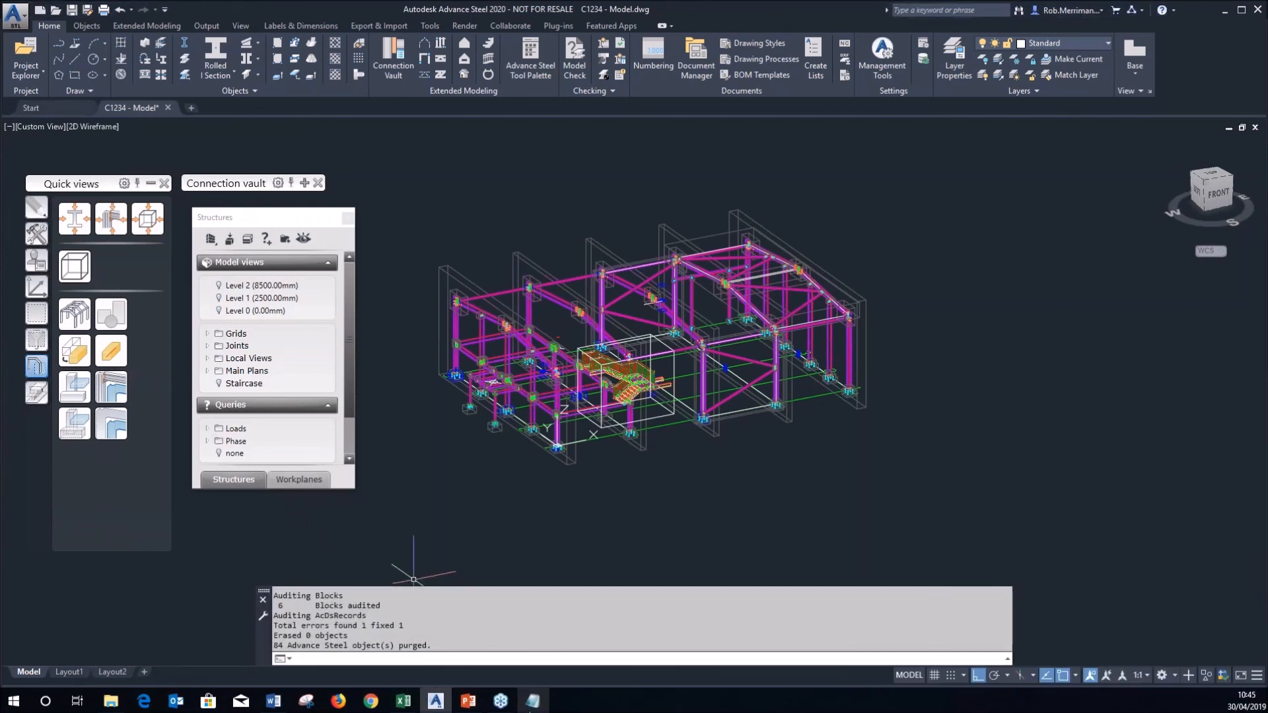
click(530, 710)
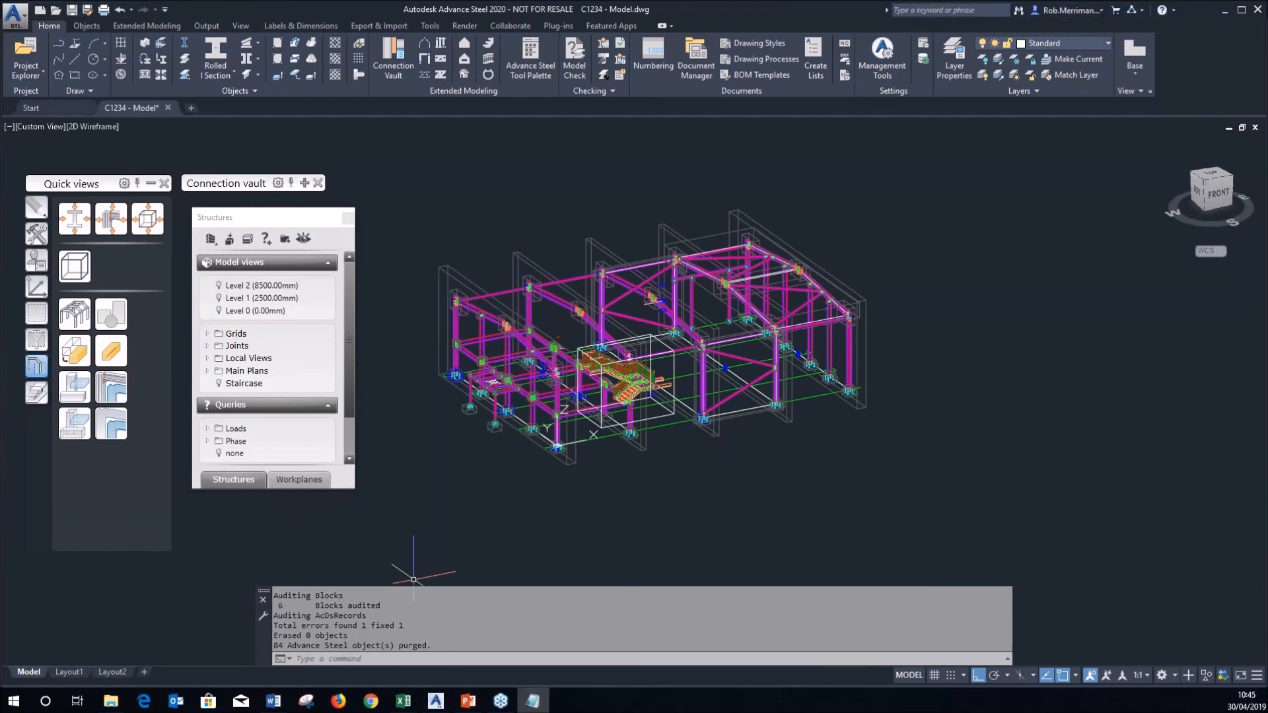
drag(733, 317, 992, 220)
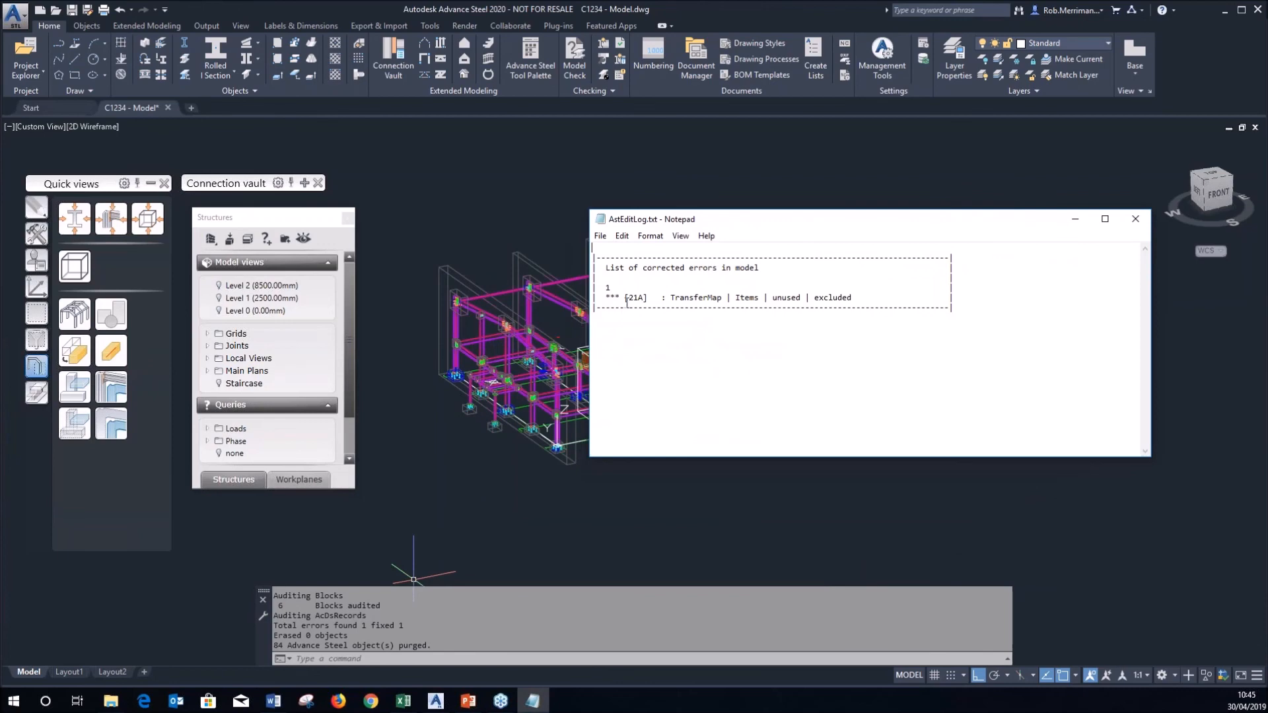
drag(625, 306, 699, 298)
click(704, 302)
click(1135, 218)
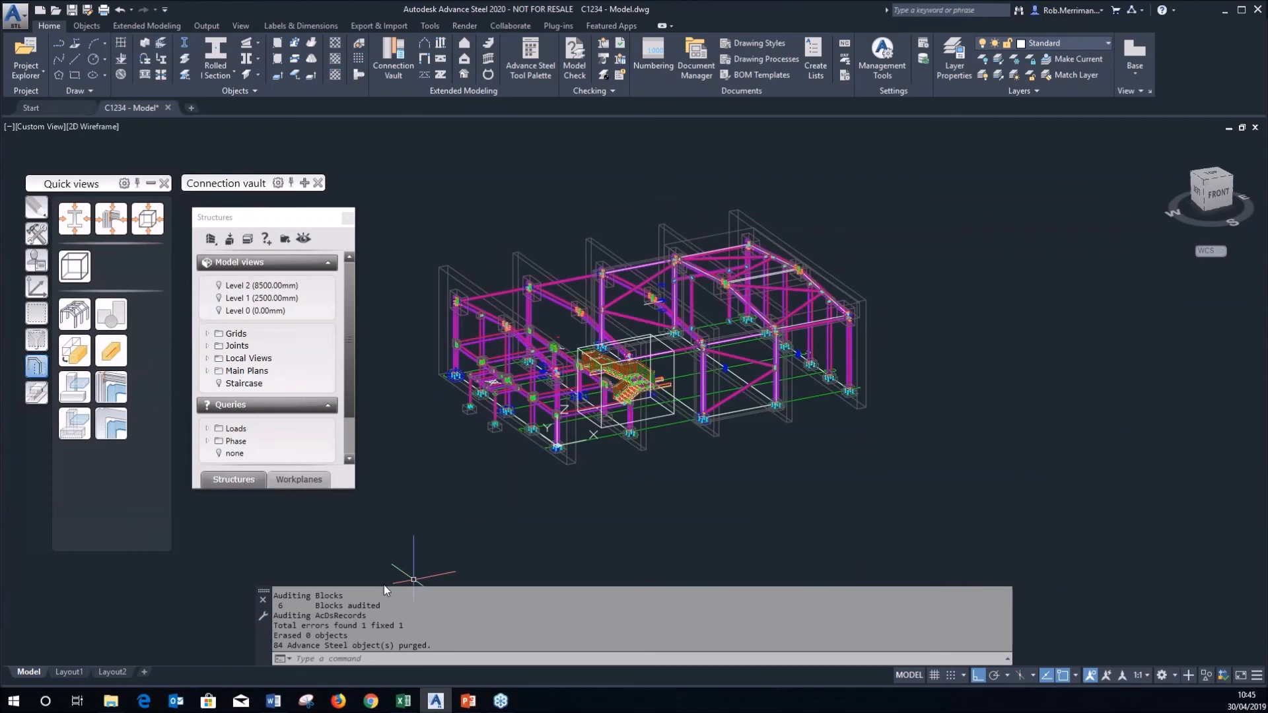
Enlarge the command history and review the audit's entity passes, audited blocks, error totals and purged objects.
drag(383, 586, 408, 514)
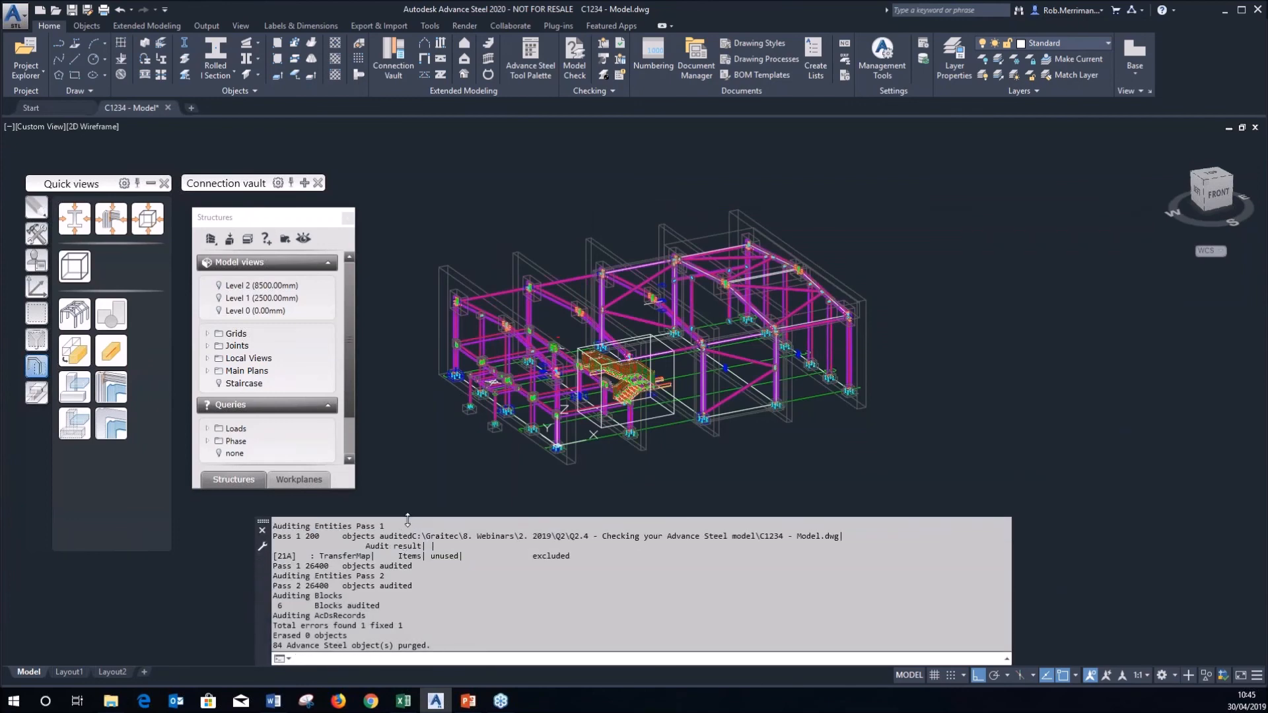
drag(274, 566, 396, 575)
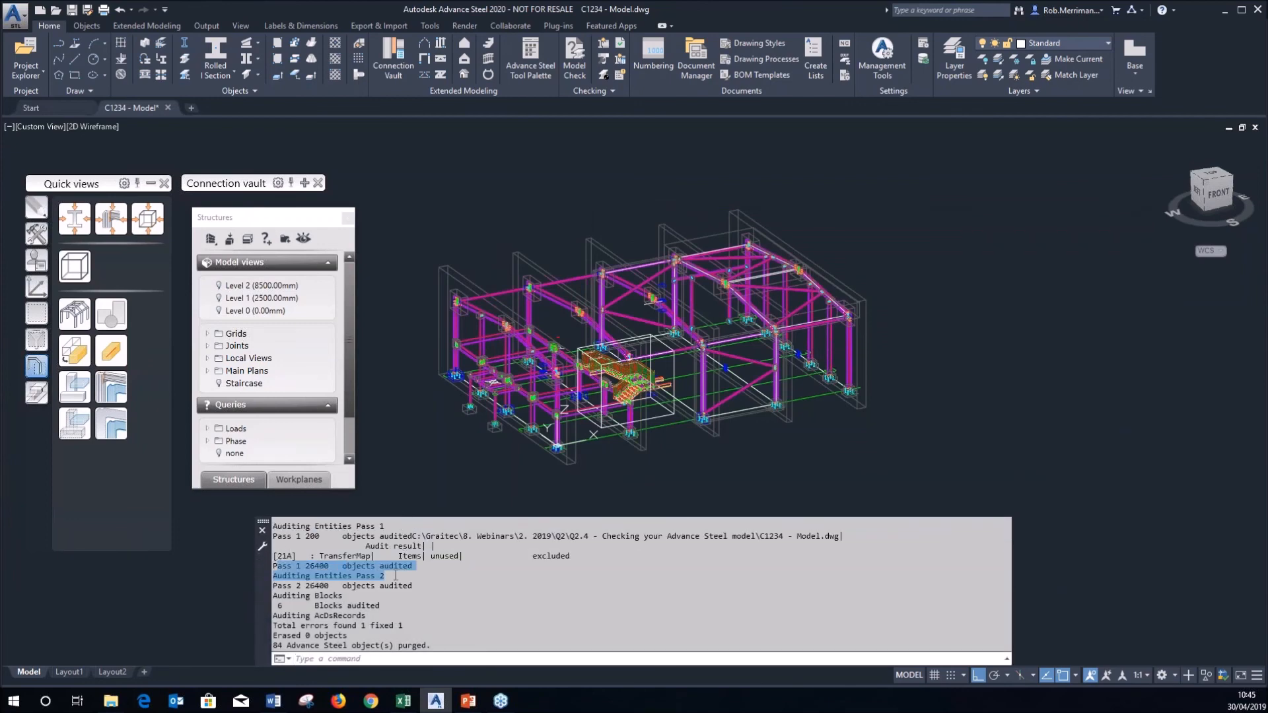
drag(276, 595, 387, 609)
click(276, 605)
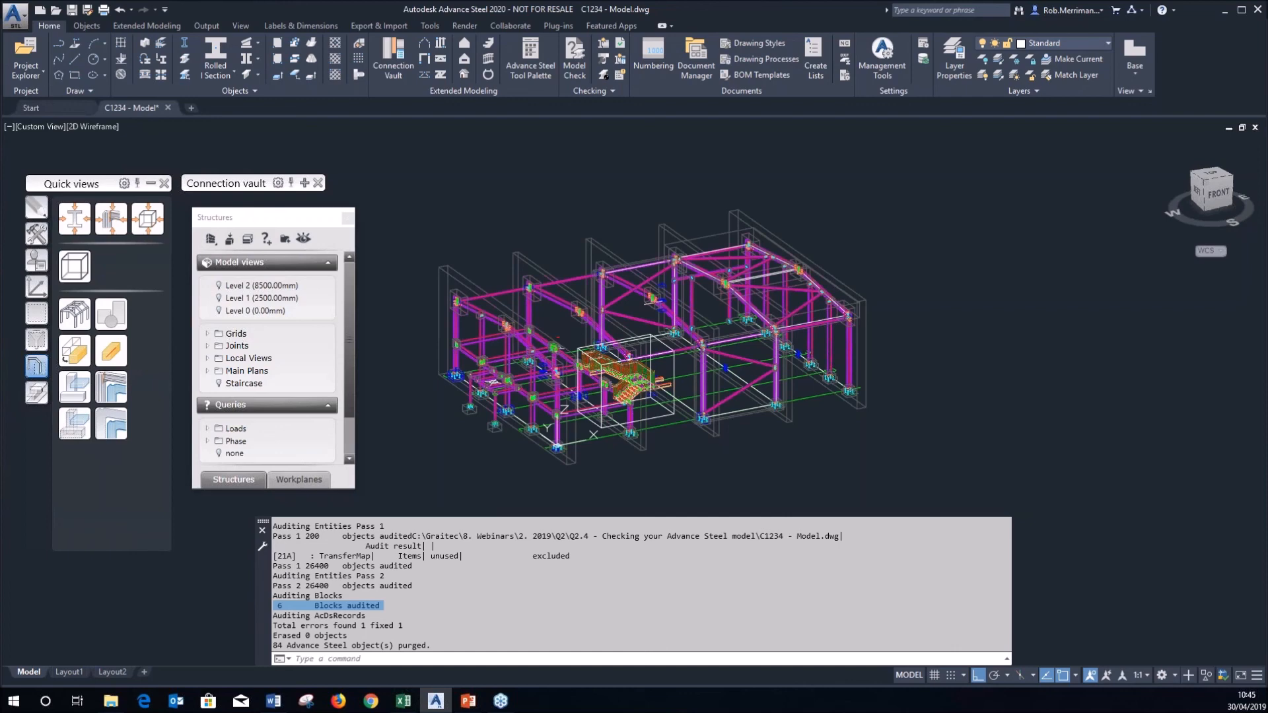
drag(427, 645, 403, 626)
click(393, 637)
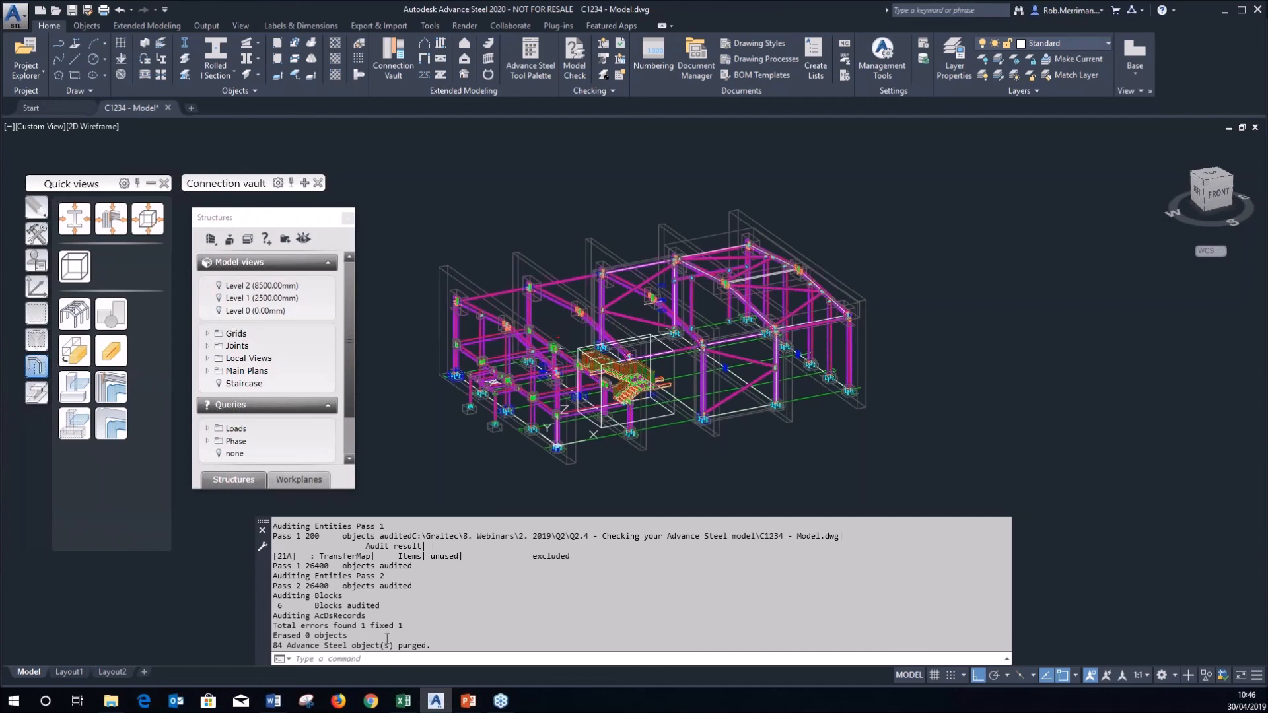
Set the model's visual style to Realistic and inspect the staircase area up close.
click(111, 125)
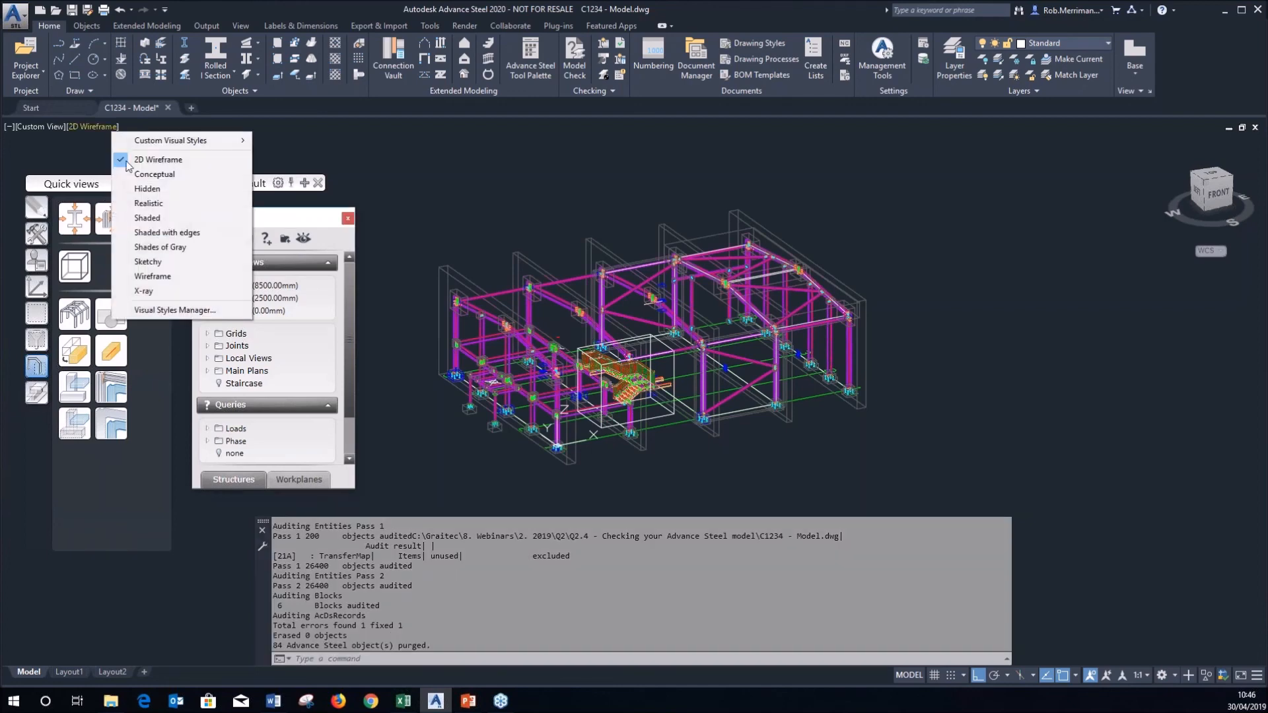
click(149, 203)
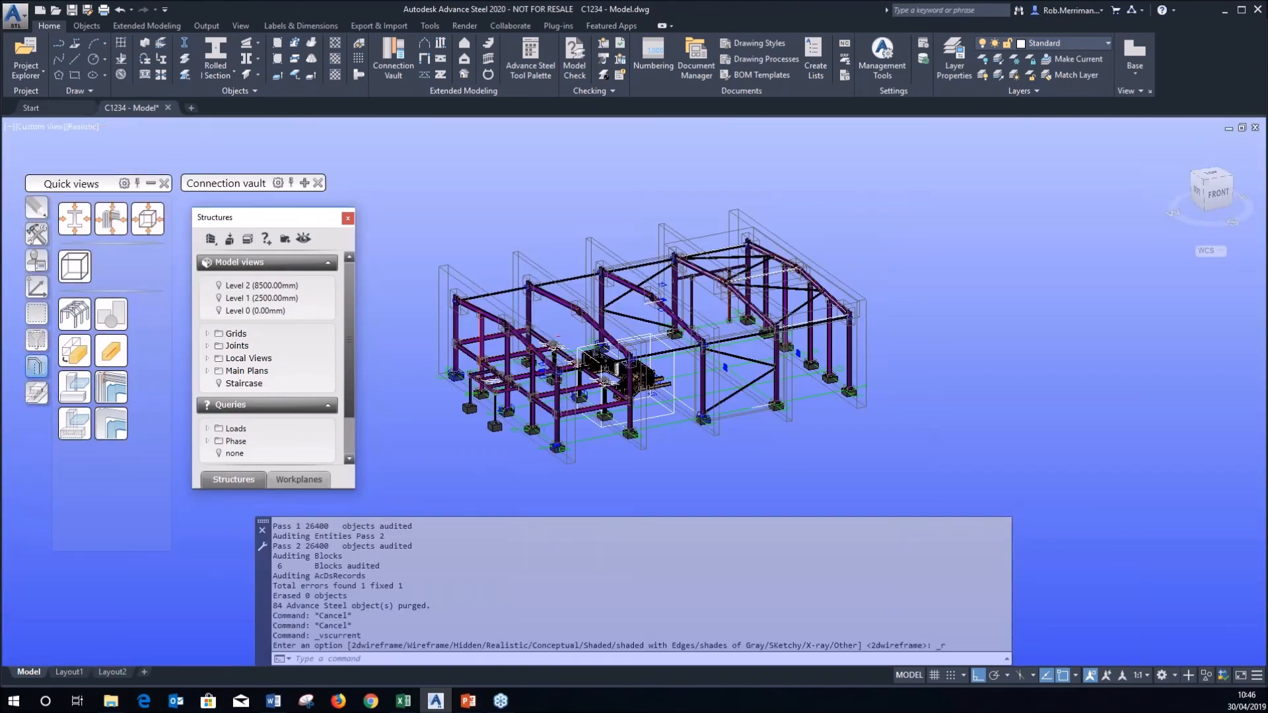
scroll(608, 369, up, 6)
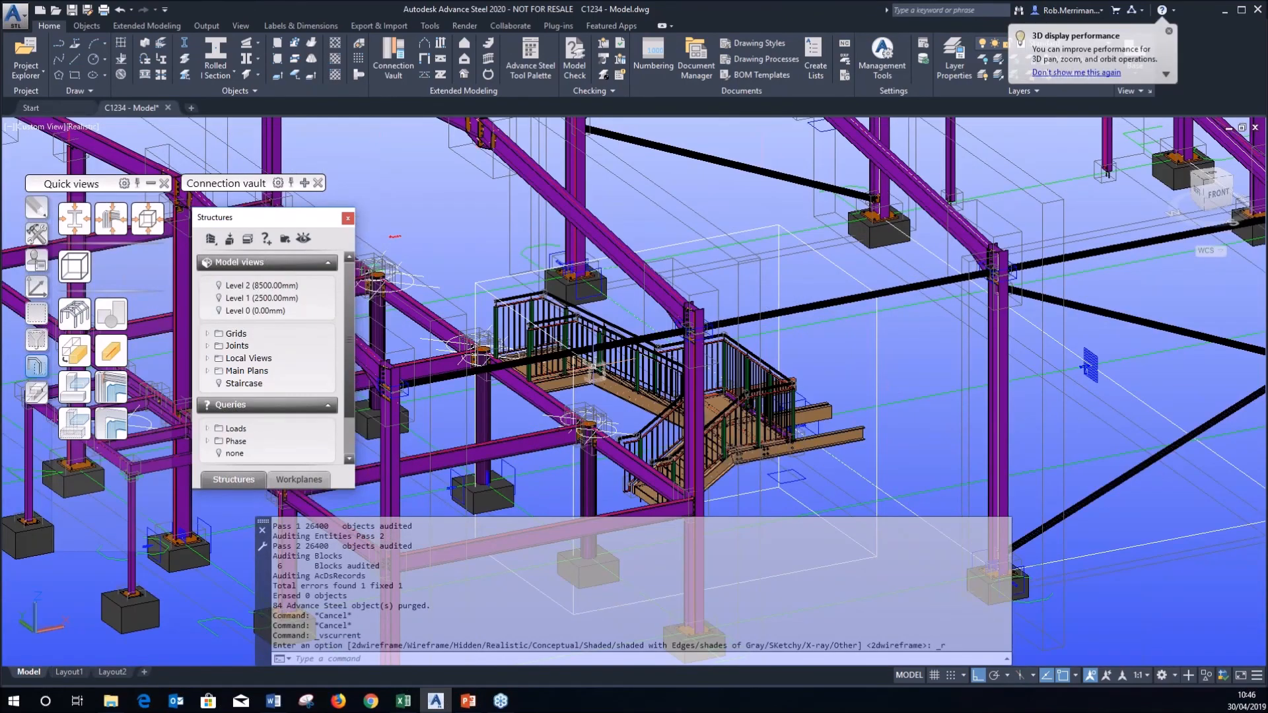